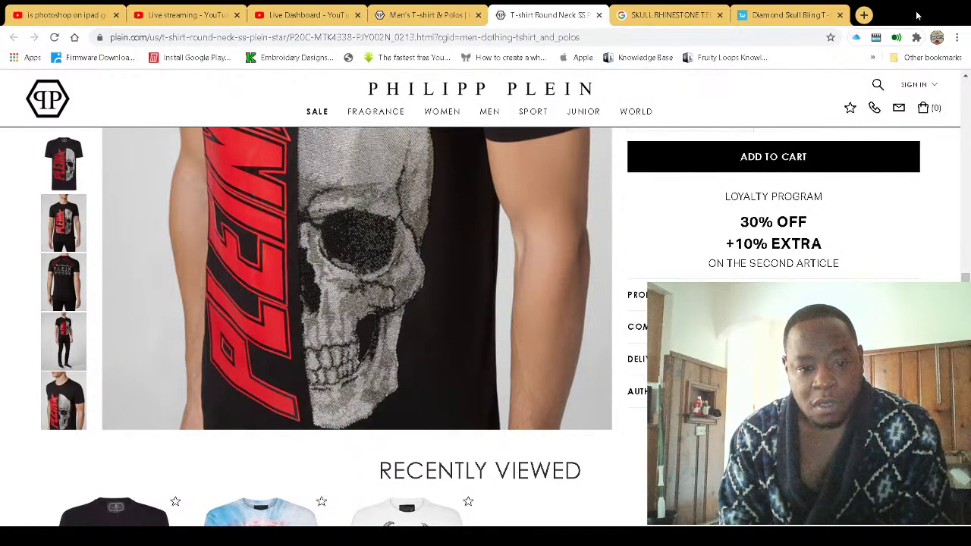
Examine the half-skull rhinestone design on the Plein Star T-shirt product page
{"action": "key", "text": "alt+Tab"}
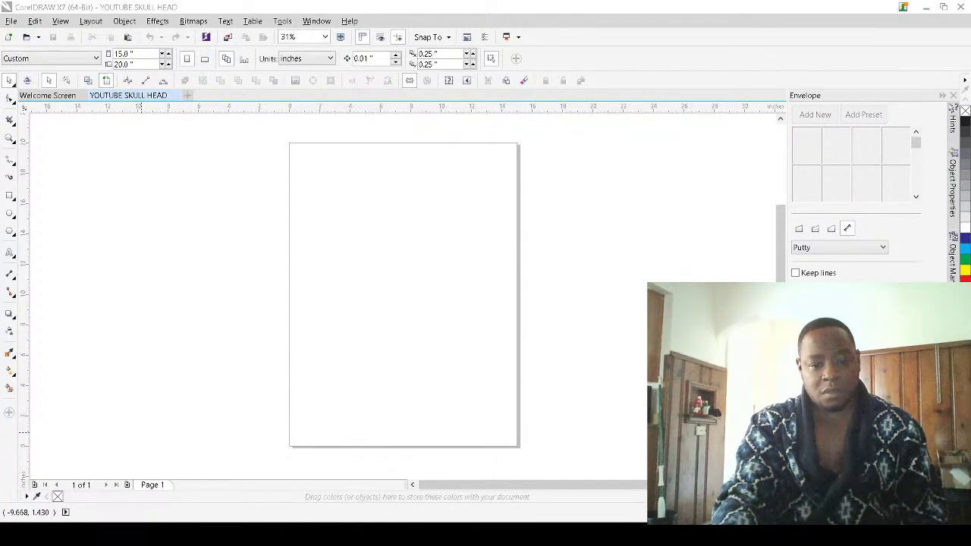
{"action": "key", "text": "alt+Tab"}
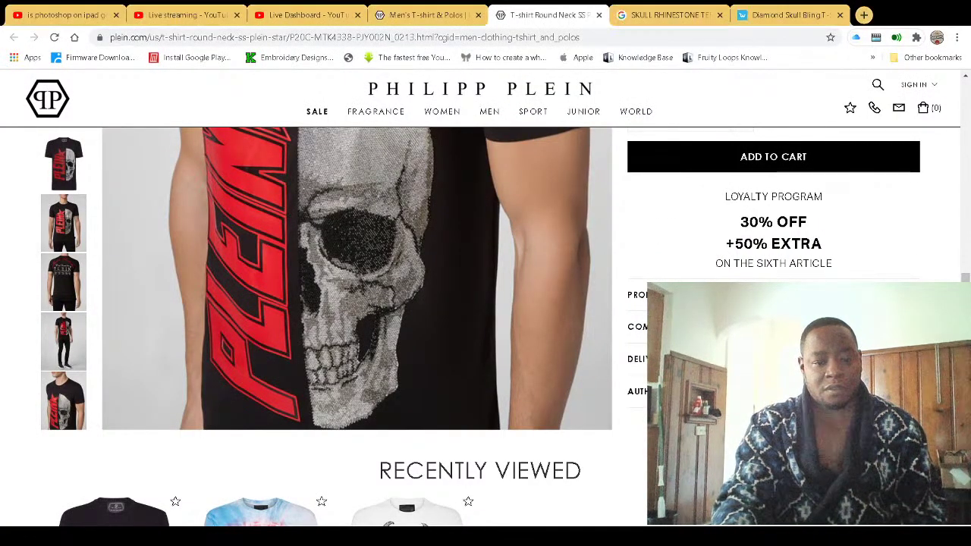
{"action": "scroll", "coordinate": [341, 240], "scroll_direction": "up", "scroll_amount": 2}
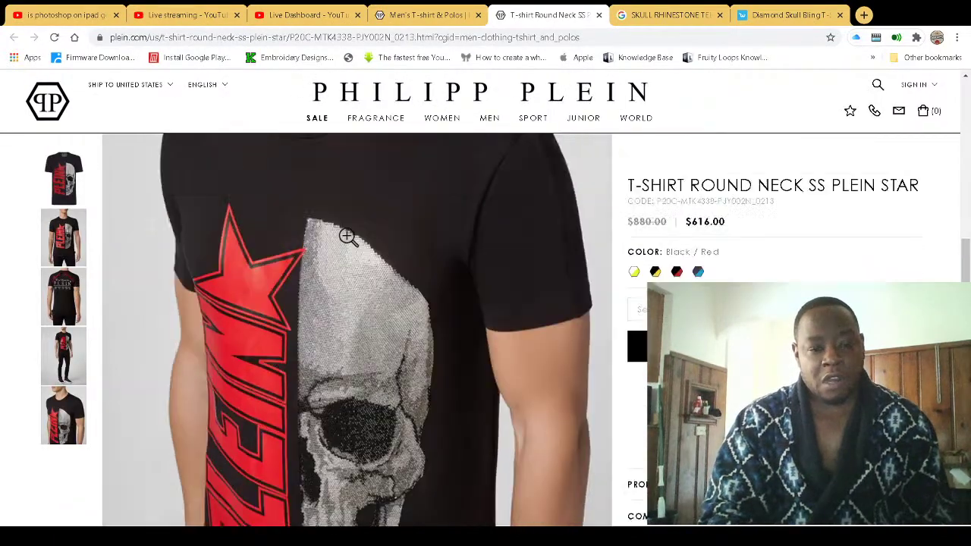
{"action": "scroll", "coordinate": [347, 240], "scroll_direction": "down", "scroll_amount": 3}
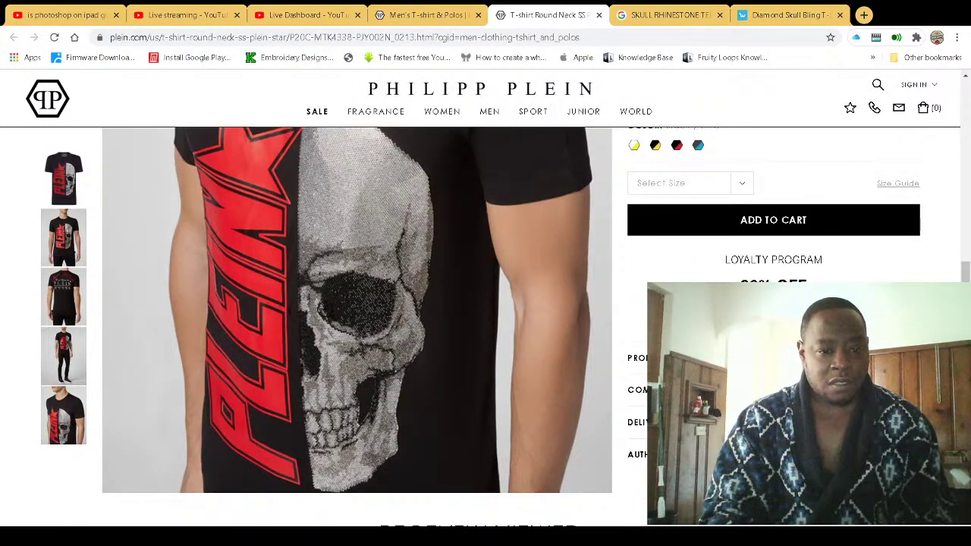
{"action": "scroll", "coordinate": [320, 311], "scroll_direction": "up", "scroll_amount": 5}
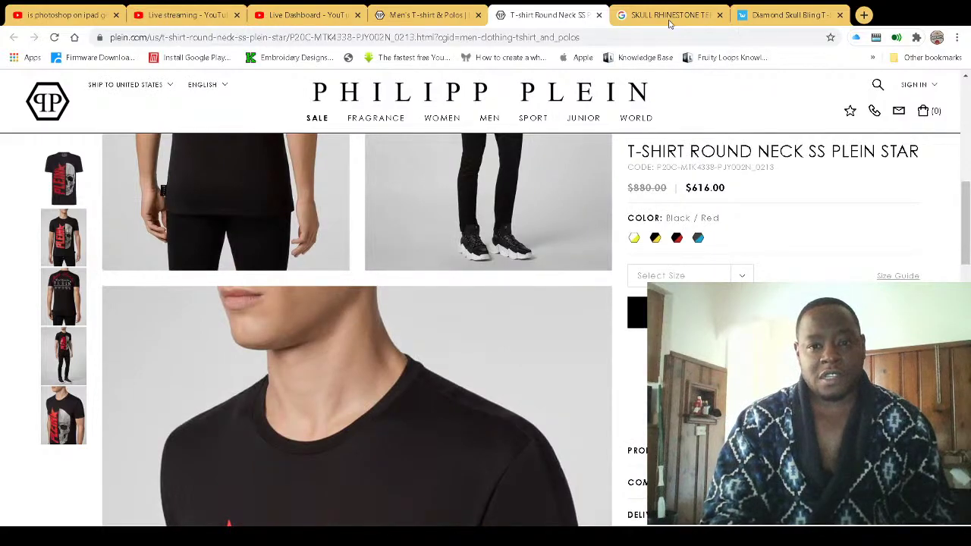
Return to the skull rhinestone tee results, change the Google search to SKULL VECTOR and show the image results
{"action": "left_click", "coordinate": [672, 21]}
{"action": "scroll", "coordinate": [635, 266], "scroll_direction": "up", "scroll_amount": 5}
{"action": "scroll", "coordinate": [476, 263], "scroll_direction": "down", "scroll_amount": 2}
{"action": "scroll", "coordinate": [459, 250], "scroll_direction": "down", "scroll_amount": 3}
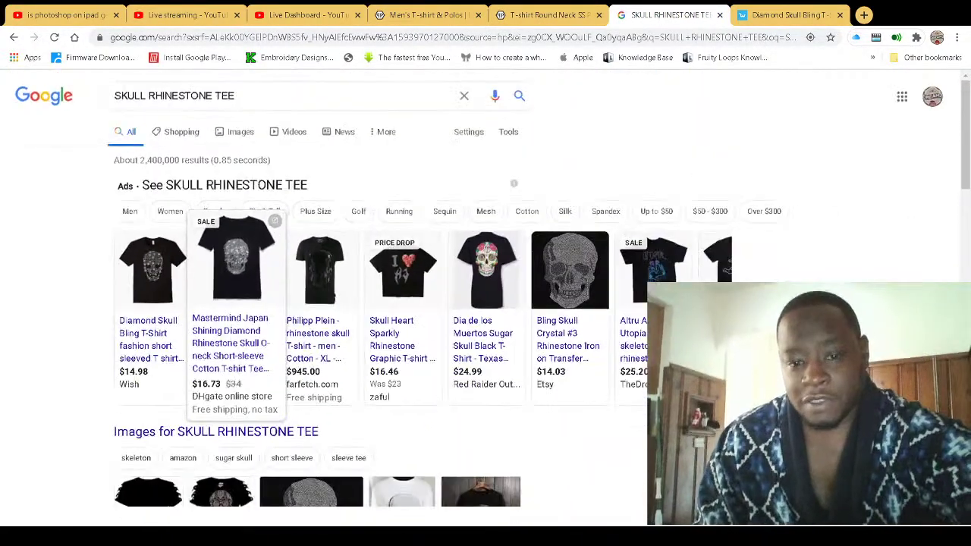
{"action": "scroll", "coordinate": [460, 251], "scroll_direction": "down", "scroll_amount": 1}
{"action": "scroll", "coordinate": [235, 152], "scroll_direction": "up", "scroll_amount": 1}
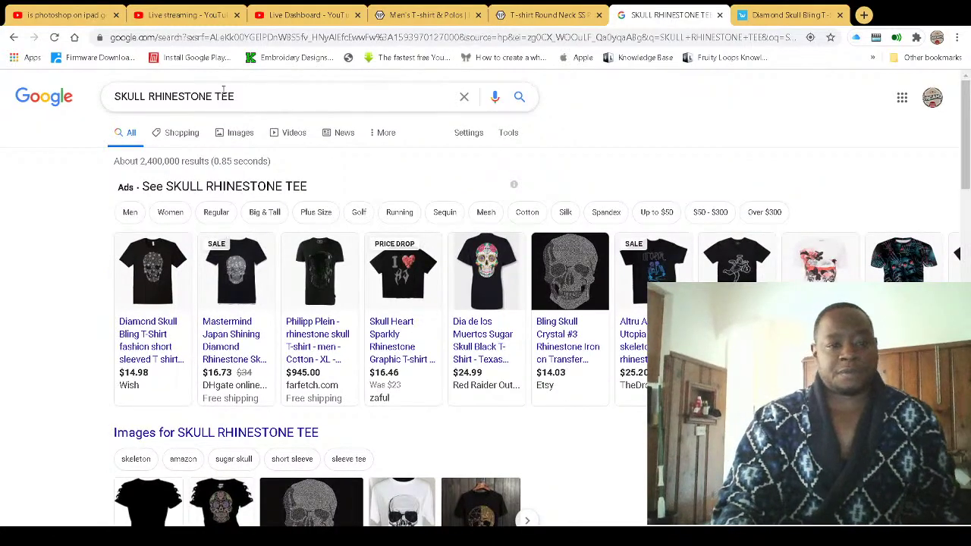
{"action": "left_click_drag", "start_coordinate": [258, 100], "coordinate": [149, 104]}
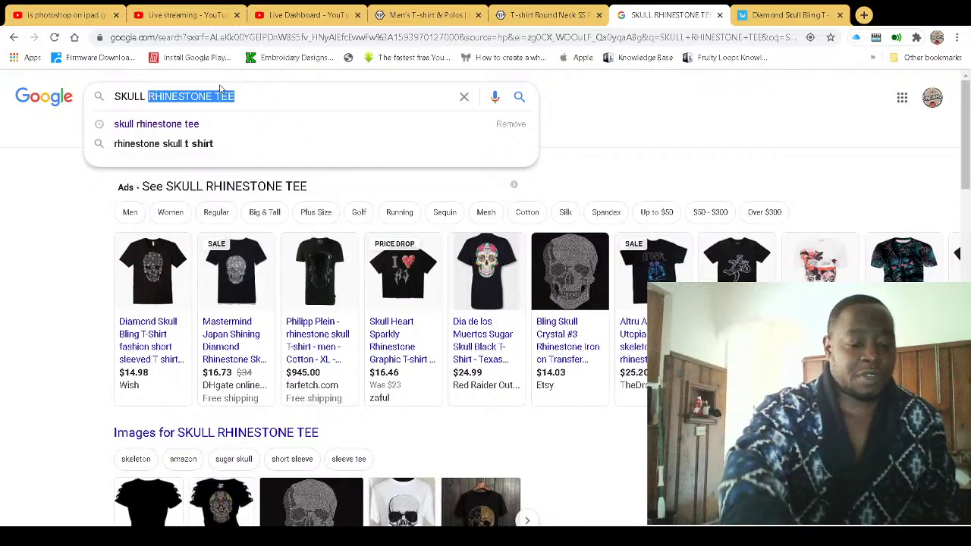
{"action": "type", "text": "VECTOR"}
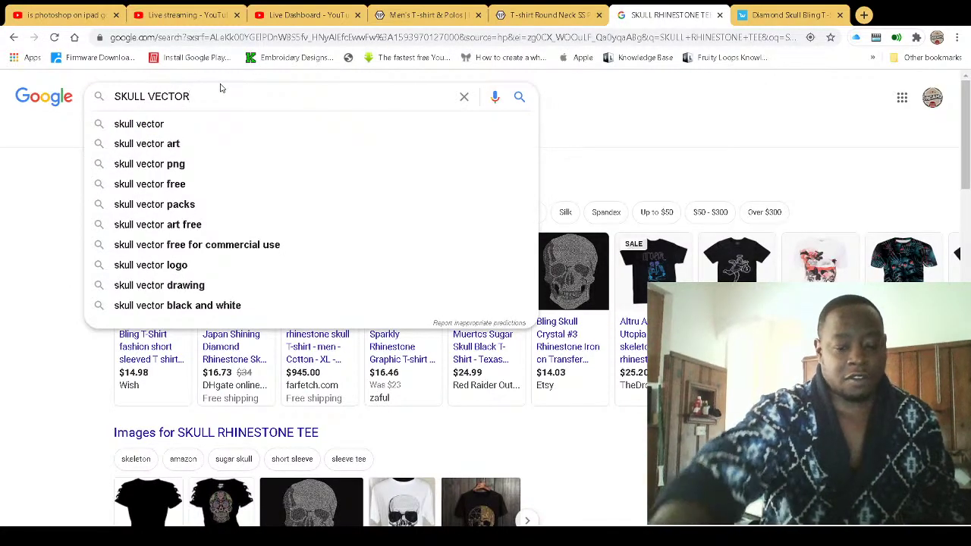
{"action": "key", "text": "Return"}
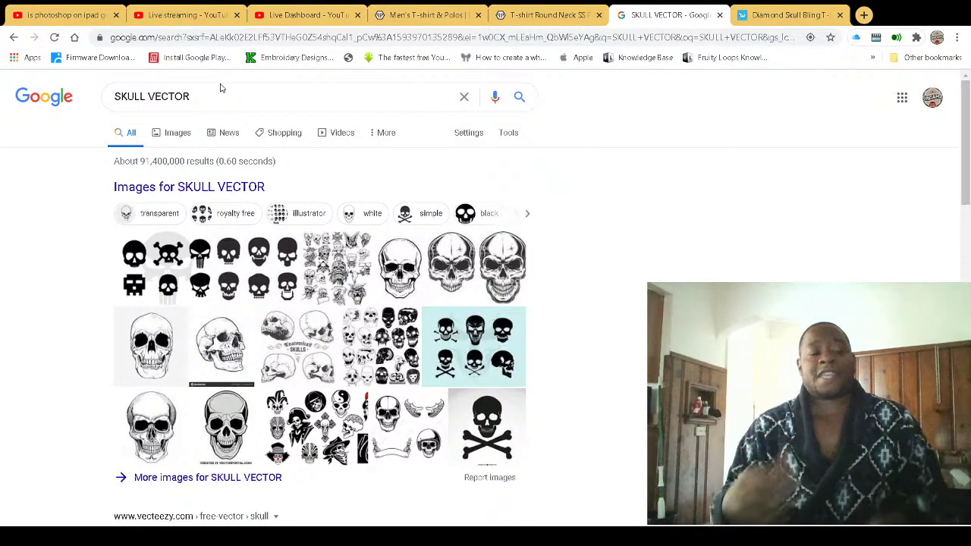
{"action": "left_click", "coordinate": [174, 133]}
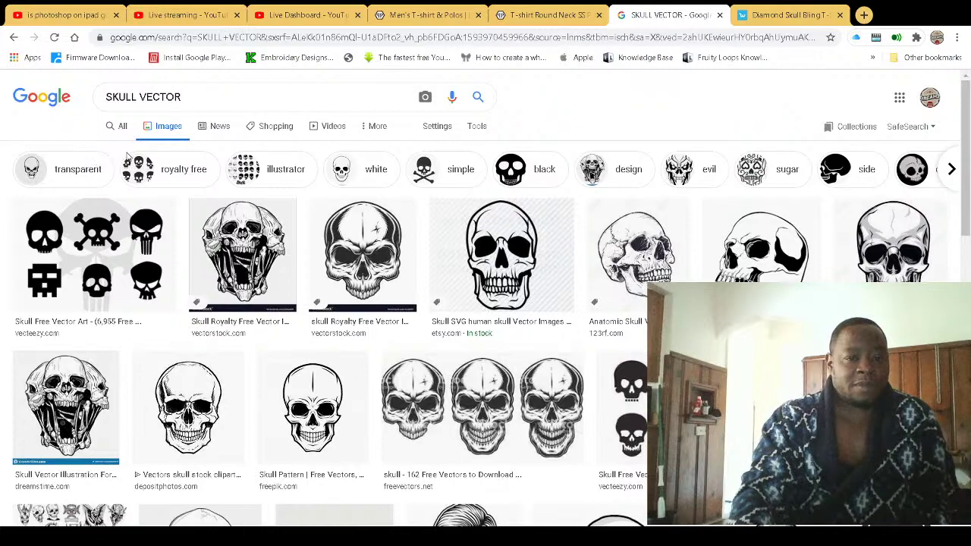
Filter the skull vector images to the Large size
{"action": "left_click", "coordinate": [439, 131]}
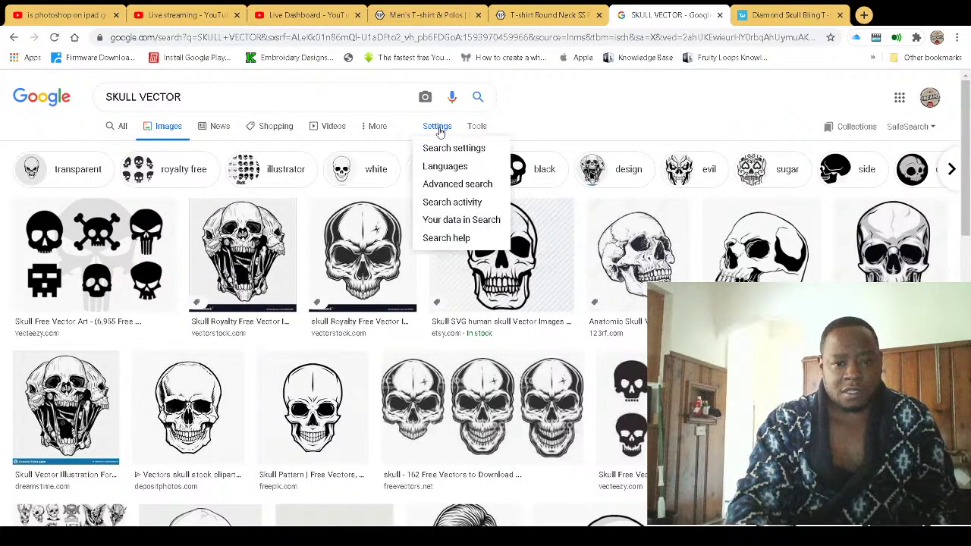
{"action": "left_click", "coordinate": [482, 128]}
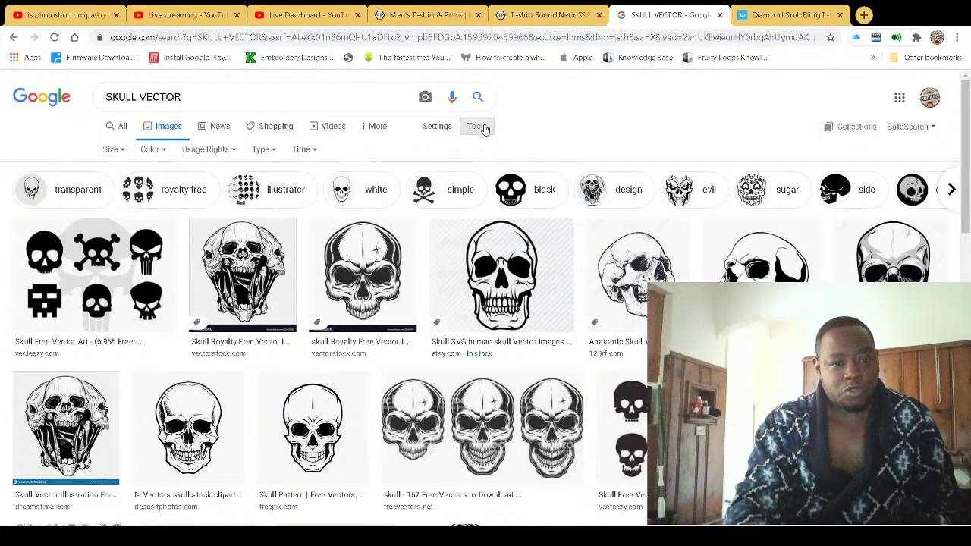
{"action": "left_click", "coordinate": [116, 151]}
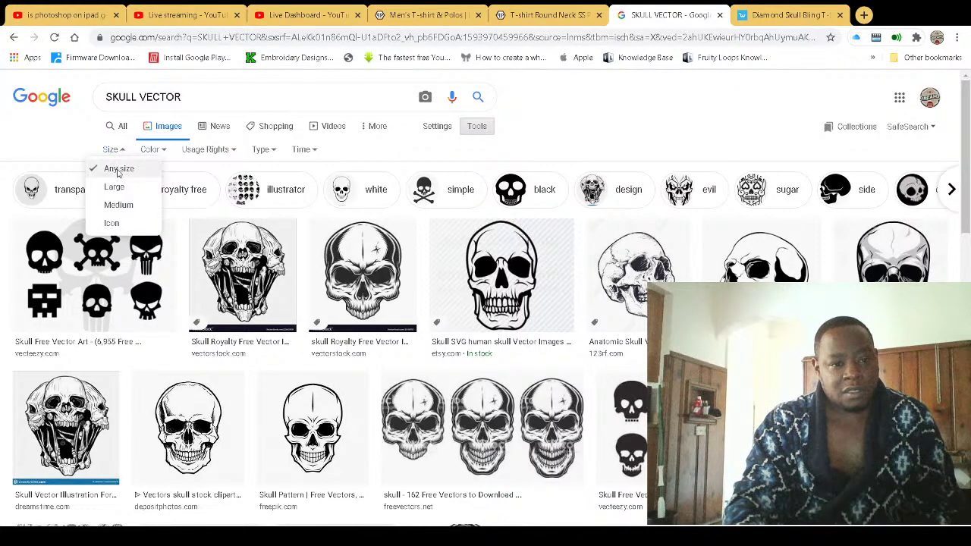
{"action": "left_click", "coordinate": [139, 190]}
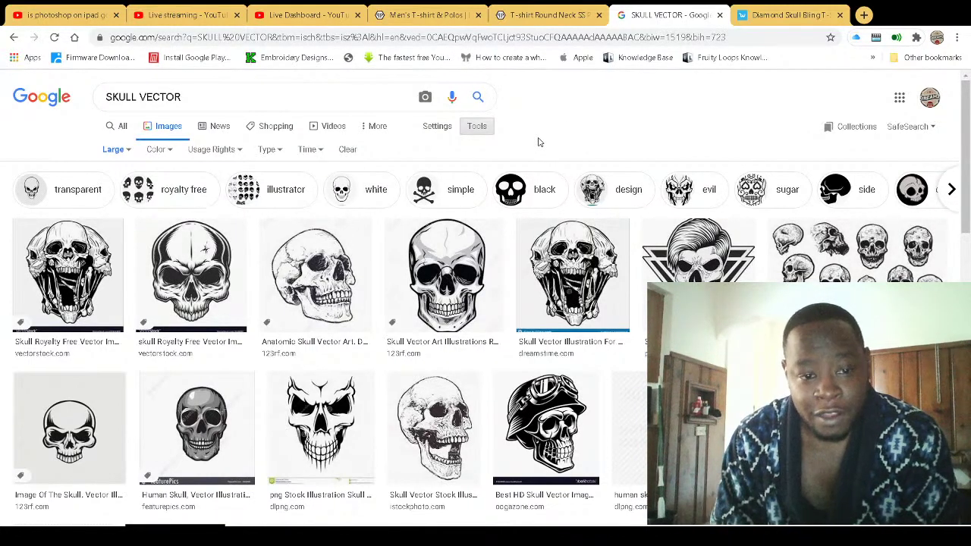
Browse the large skull vector images and preview the outlaw skull with a patterned bandana
{"action": "scroll", "coordinate": [360, 246], "scroll_direction": "down", "scroll_amount": 2}
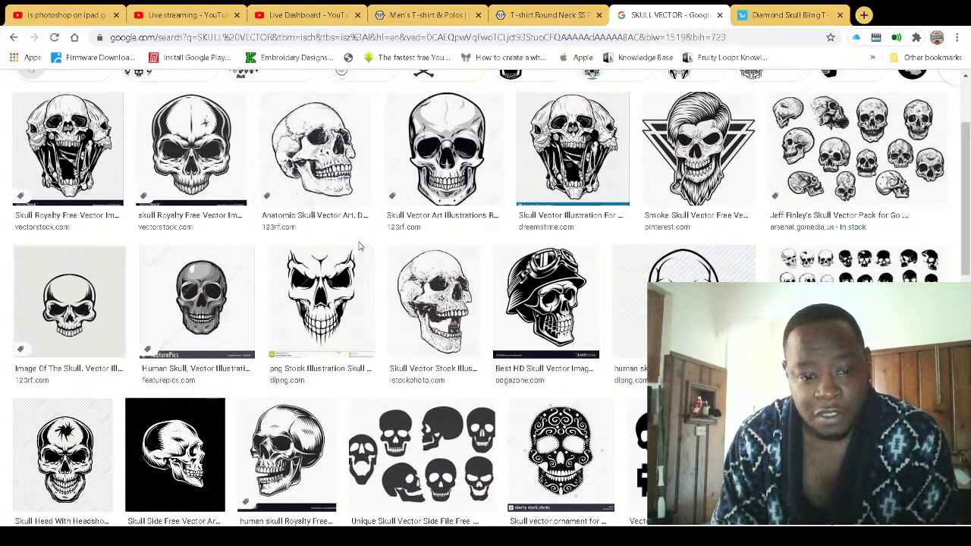
{"action": "scroll", "coordinate": [360, 247], "scroll_direction": "down", "scroll_amount": 1}
{"action": "scroll", "coordinate": [353, 245], "scroll_direction": "down", "scroll_amount": 4}
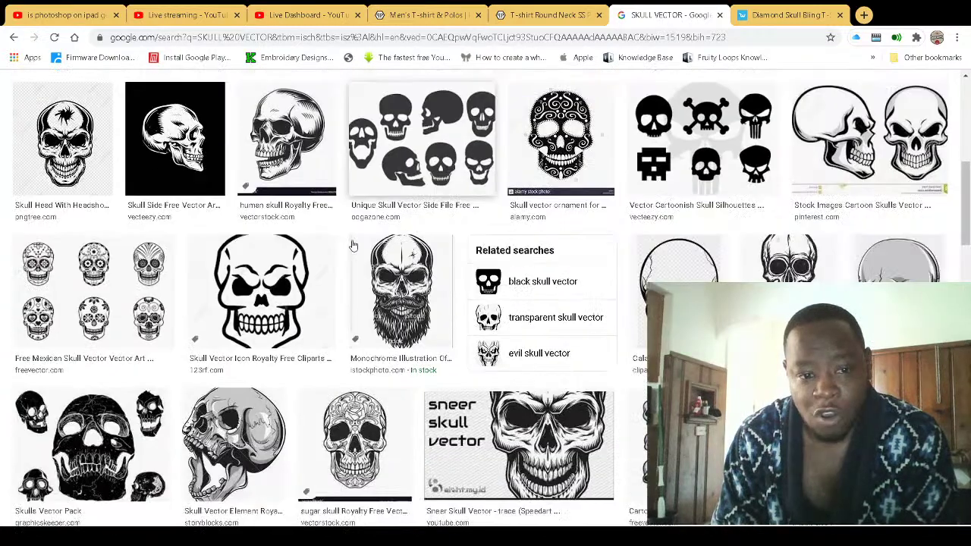
{"action": "scroll", "coordinate": [357, 247], "scroll_direction": "down", "scroll_amount": 8}
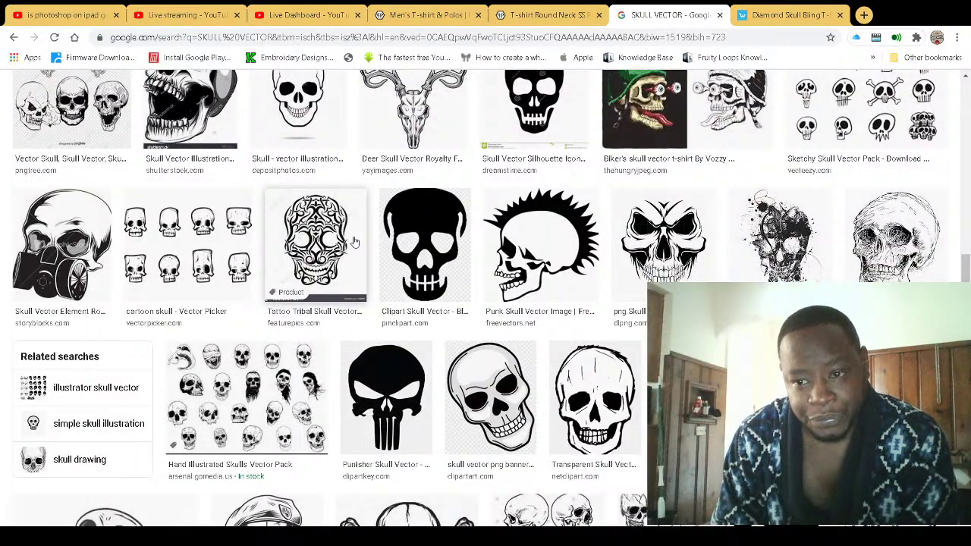
{"action": "scroll", "coordinate": [354, 241], "scroll_direction": "down", "scroll_amount": 5}
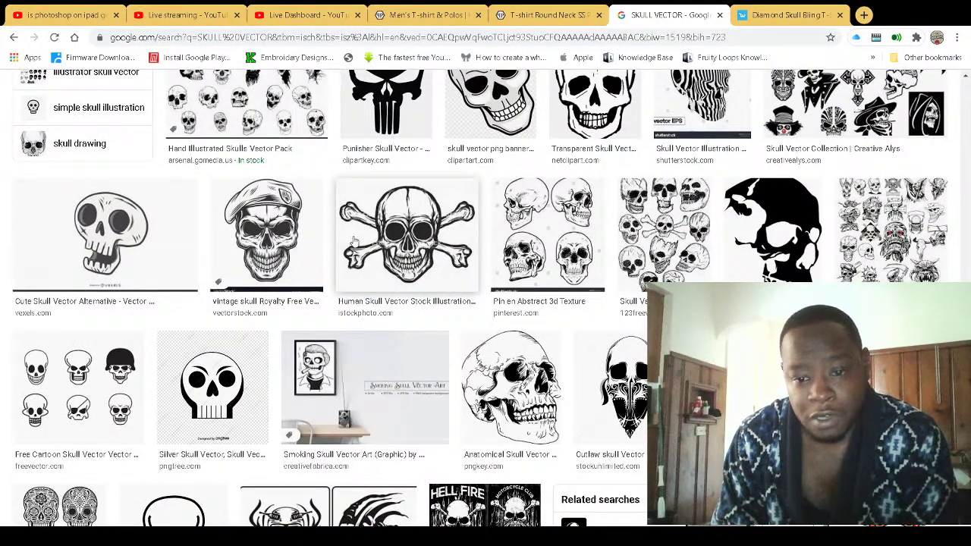
{"action": "scroll", "coordinate": [353, 241], "scroll_direction": "down", "scroll_amount": 2}
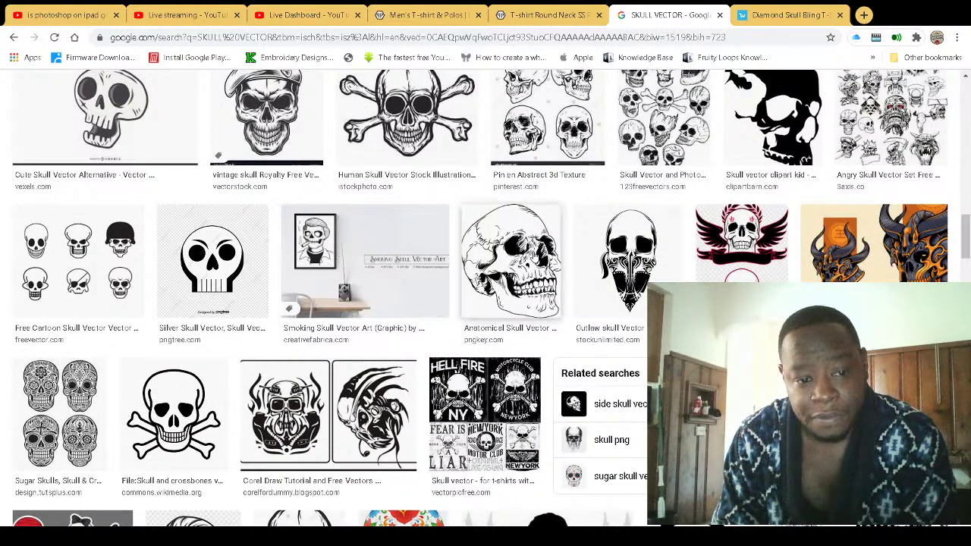
{"action": "left_click", "coordinate": [640, 258]}
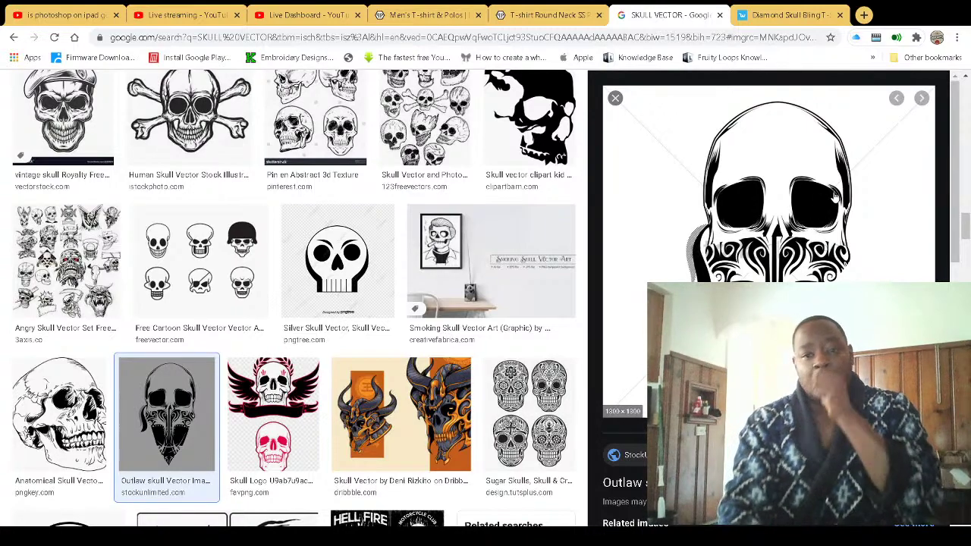
{"action": "left_click", "coordinate": [616, 99]}
Preview the Alamy human skull above crossed bones and the Wikimedia skull and crossbones as candidate artwork
{"action": "scroll", "coordinate": [627, 343], "scroll_direction": "down", "scroll_amount": 3}
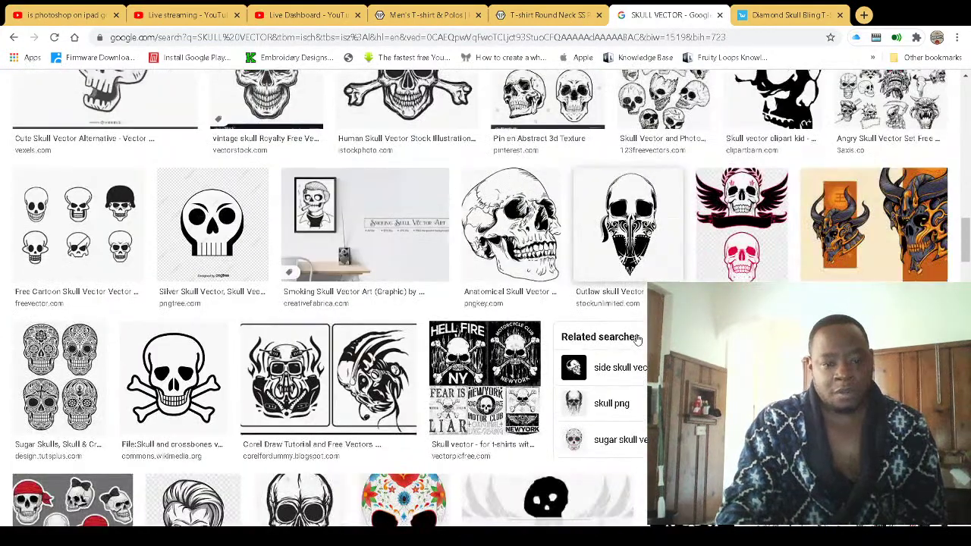
{"action": "scroll", "coordinate": [626, 311], "scroll_direction": "down", "scroll_amount": 2}
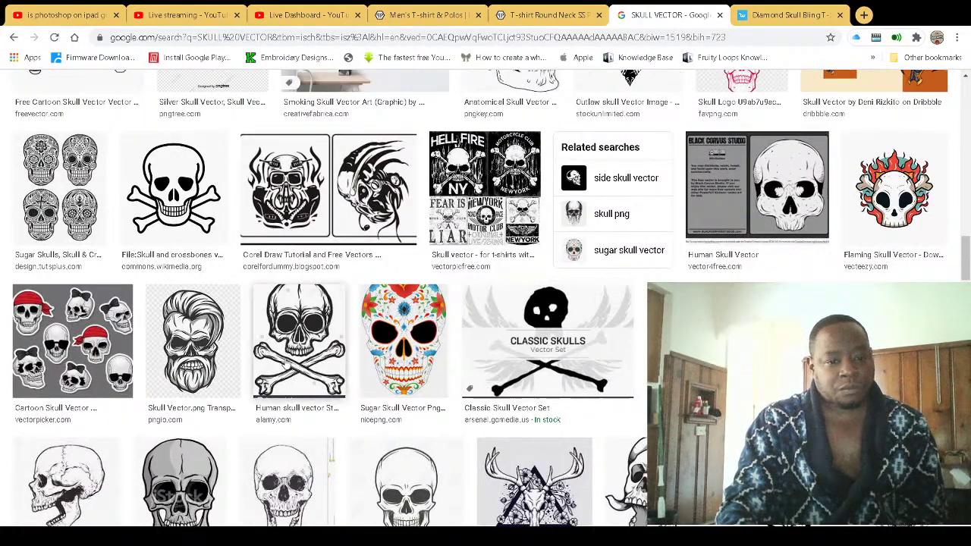
{"action": "left_click", "coordinate": [295, 350]}
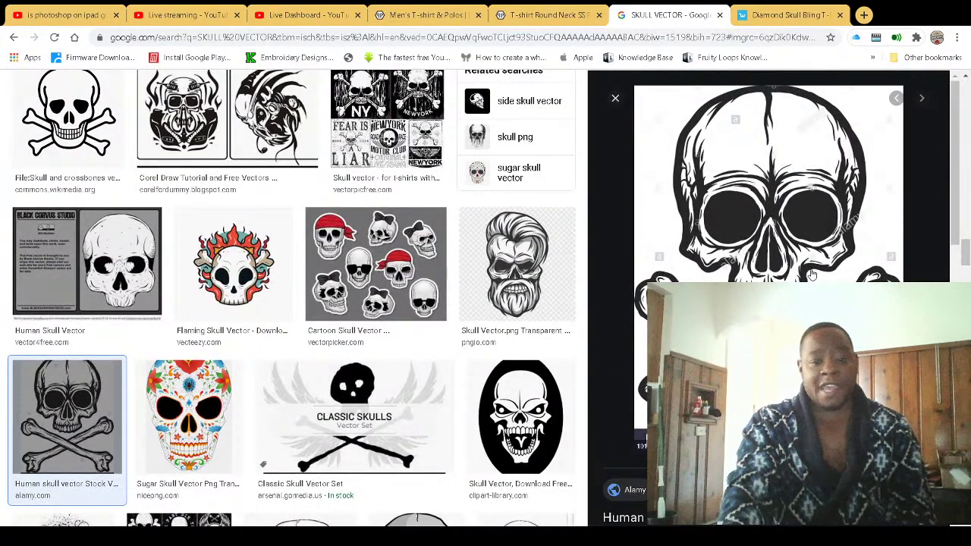
{"action": "left_click", "coordinate": [615, 100]}
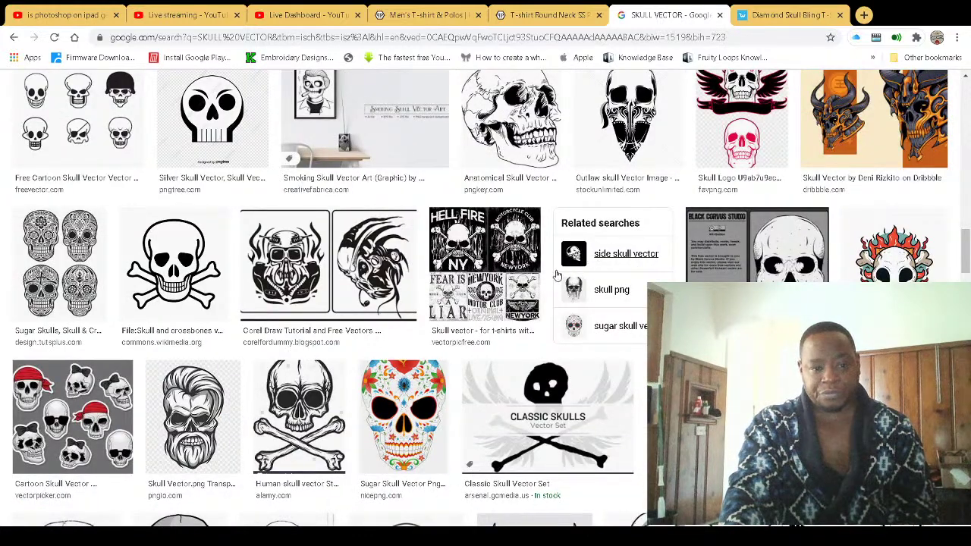
{"action": "left_click", "coordinate": [171, 286]}
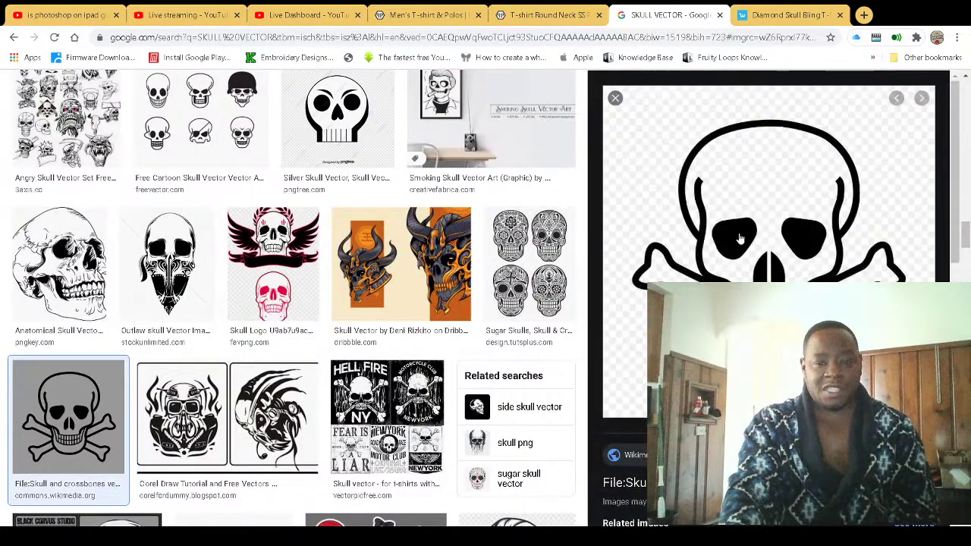
{"action": "left_click", "coordinate": [615, 101]}
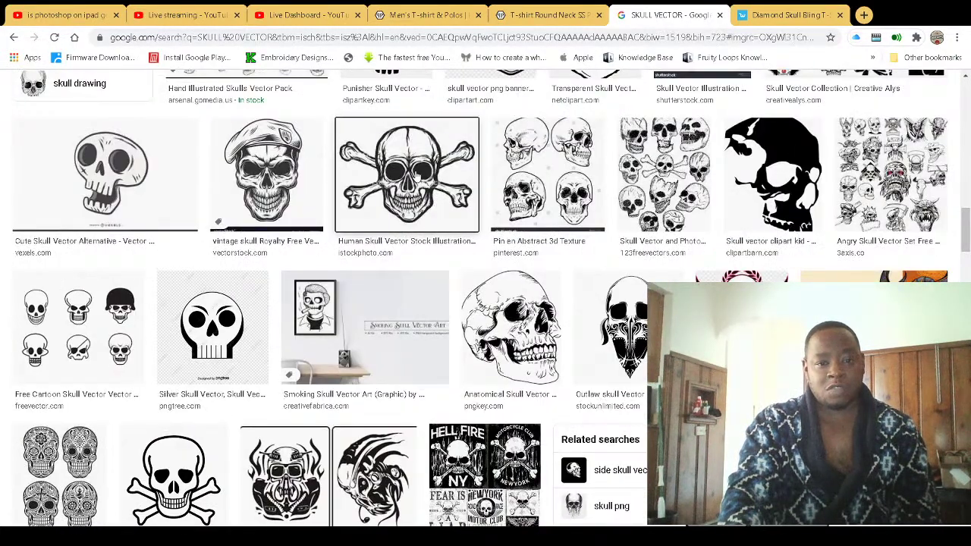
Open the iStock human skull with crossed bones and bring the image into the YOUTUBE SKULL HEAD document in CorelDRAW
{"action": "left_click", "coordinate": [417, 179]}
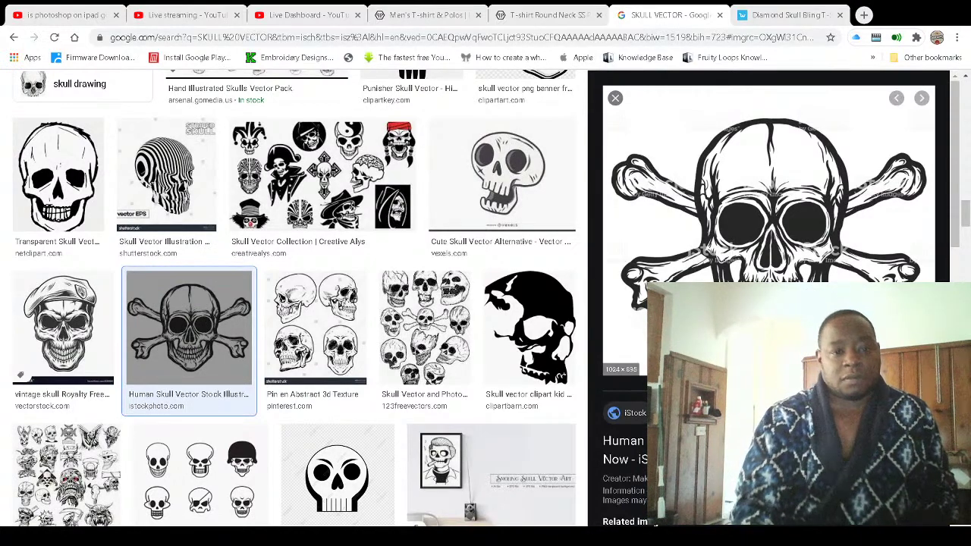
{"action": "key", "text": "Return"}
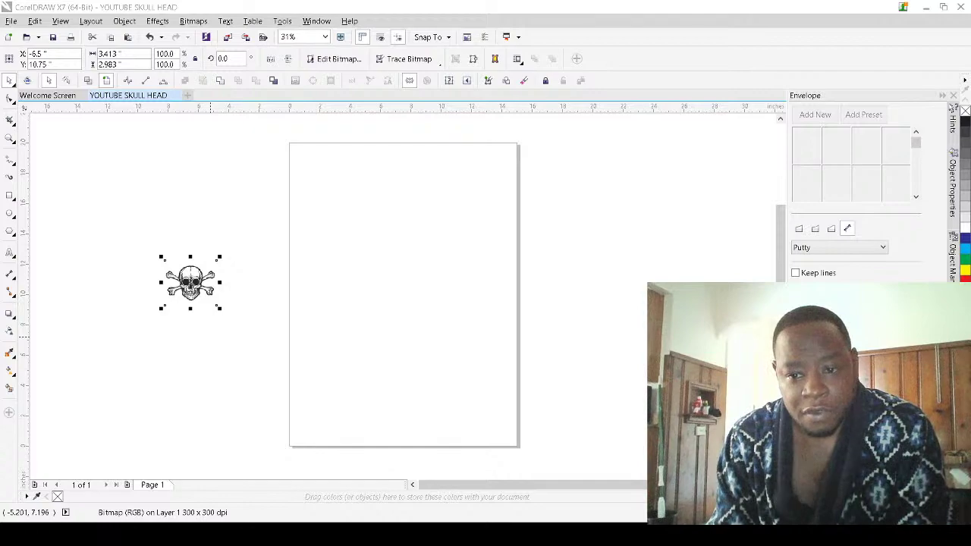
{"action": "left_click", "coordinate": [189, 282]}
{"action": "left_click", "coordinate": [190, 282]}
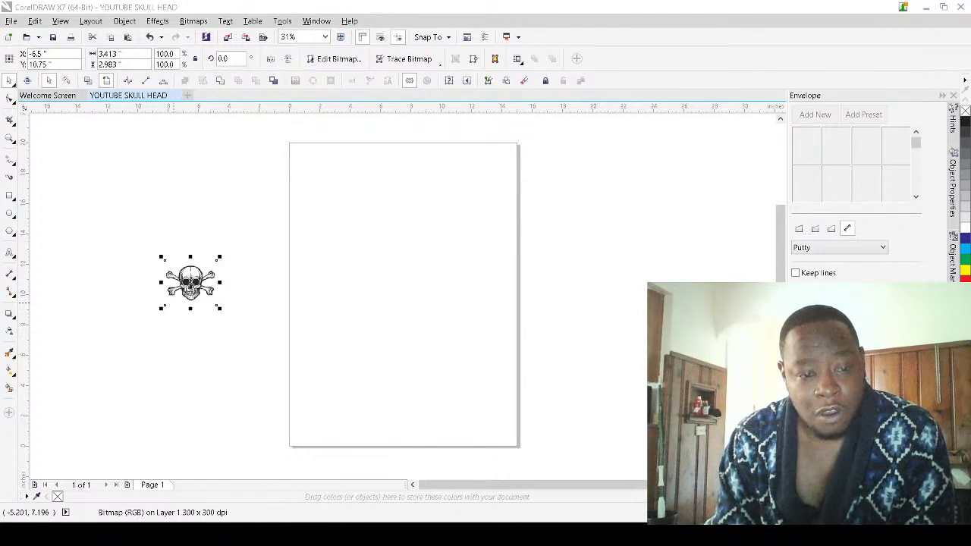
Move the skull bitmap onto the page, centred at about X 6.0, Y 12.0 inches
{"action": "left_click", "coordinate": [158, 234]}
{"action": "left_click_drag", "start_coordinate": [204, 277], "coordinate": [263, 292]}
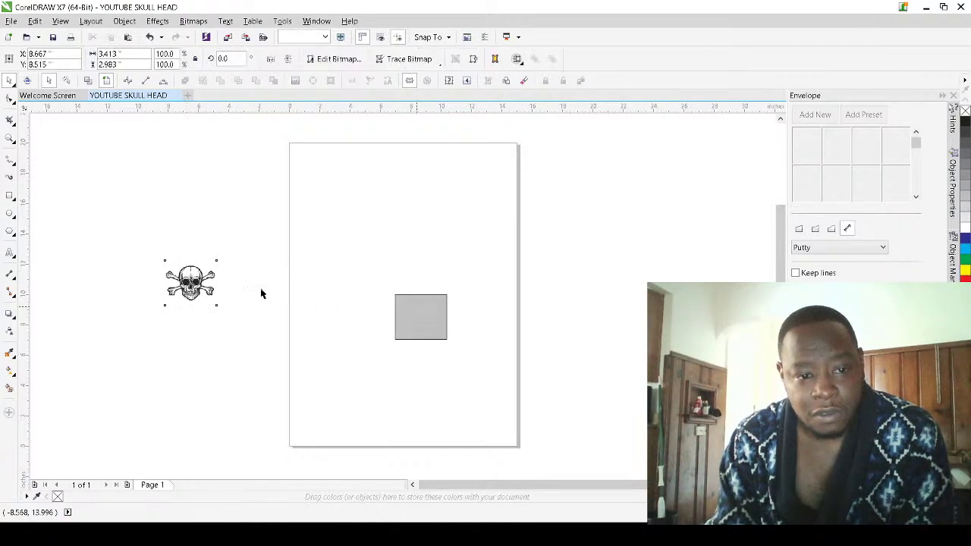
{"action": "left_click_drag", "start_coordinate": [429, 311], "coordinate": [388, 256]}
Inspect the pixelated line edges of the skull bitmap at very high magnification
{"action": "scroll", "coordinate": [389, 256], "scroll_direction": "up", "scroll_amount": 1}
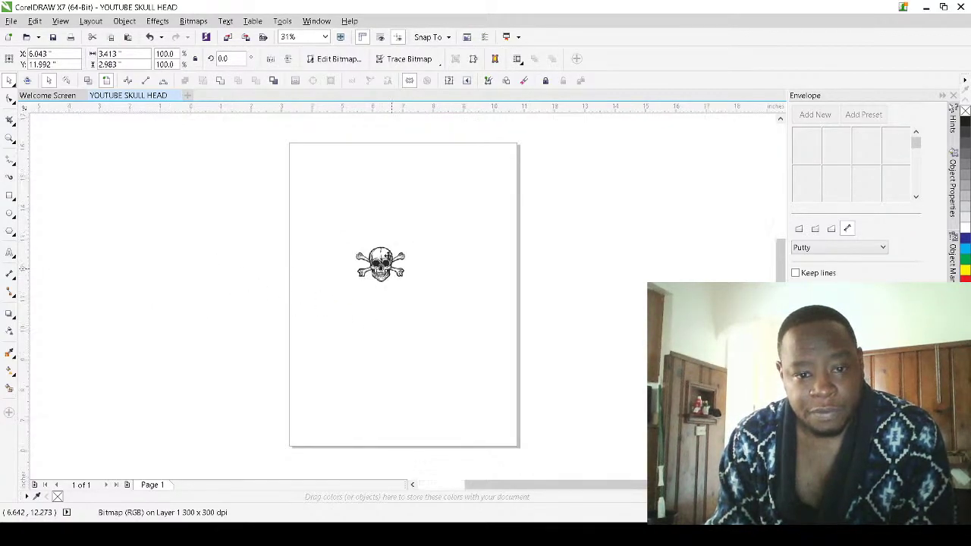
{"action": "scroll", "coordinate": [388, 256], "scroll_direction": "up", "scroll_amount": 10}
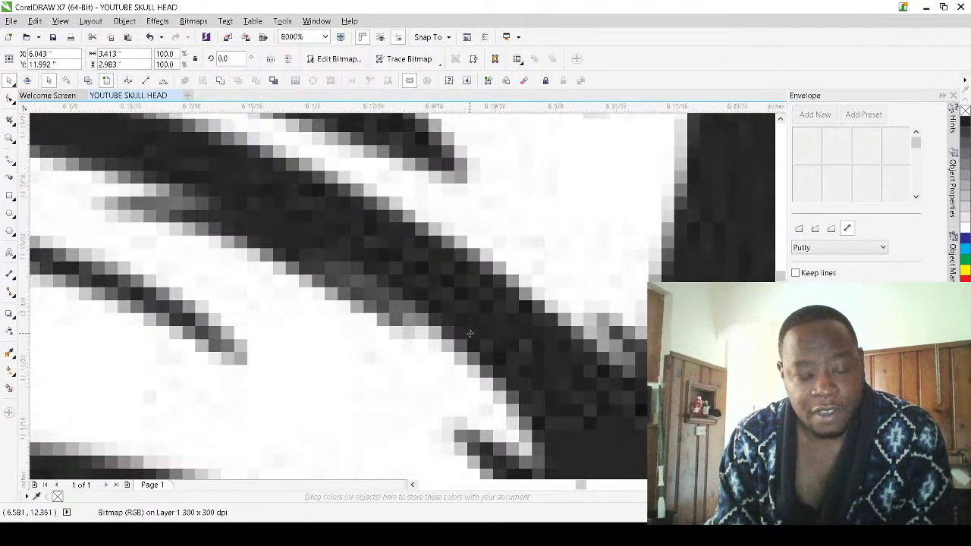
{"action": "scroll", "coordinate": [470, 334], "scroll_direction": "down", "scroll_amount": 3}
{"action": "scroll", "coordinate": [470, 334], "scroll_direction": "up", "scroll_amount": 8}
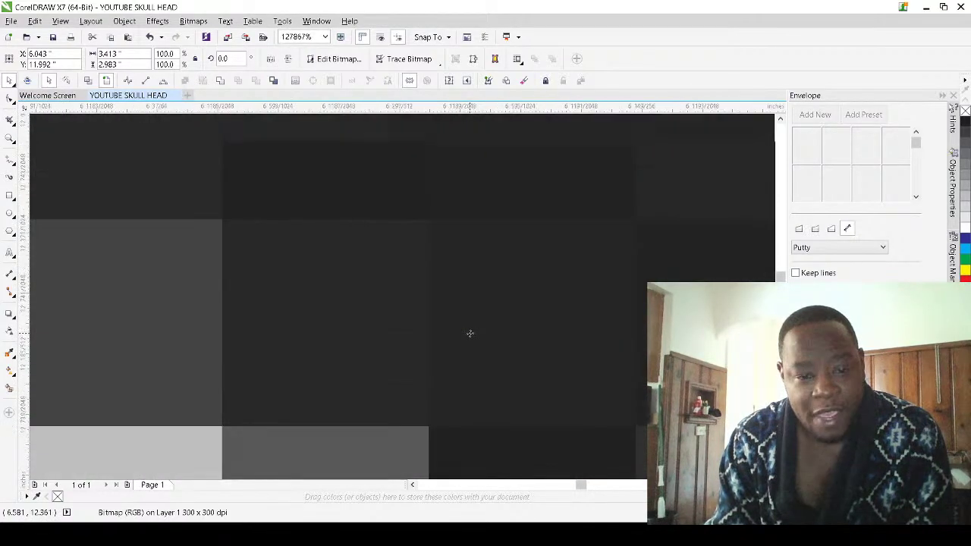
{"action": "scroll", "coordinate": [469, 334], "scroll_direction": "down", "scroll_amount": 3}
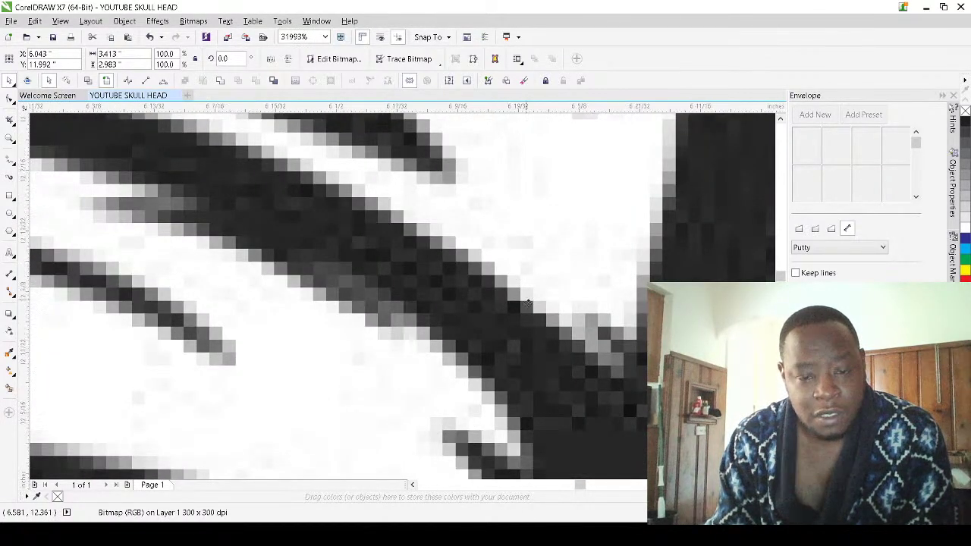
Trace the skull bitmap into a group of vector curves and select the traced group
{"action": "scroll", "coordinate": [527, 303], "scroll_direction": "down", "scroll_amount": 15}
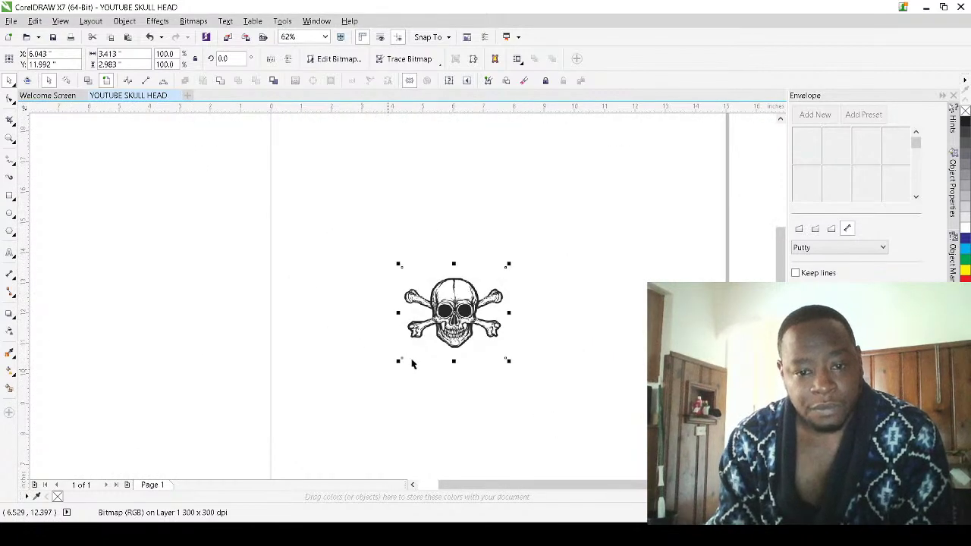
{"action": "scroll", "coordinate": [400, 371], "scroll_direction": "up", "scroll_amount": 4}
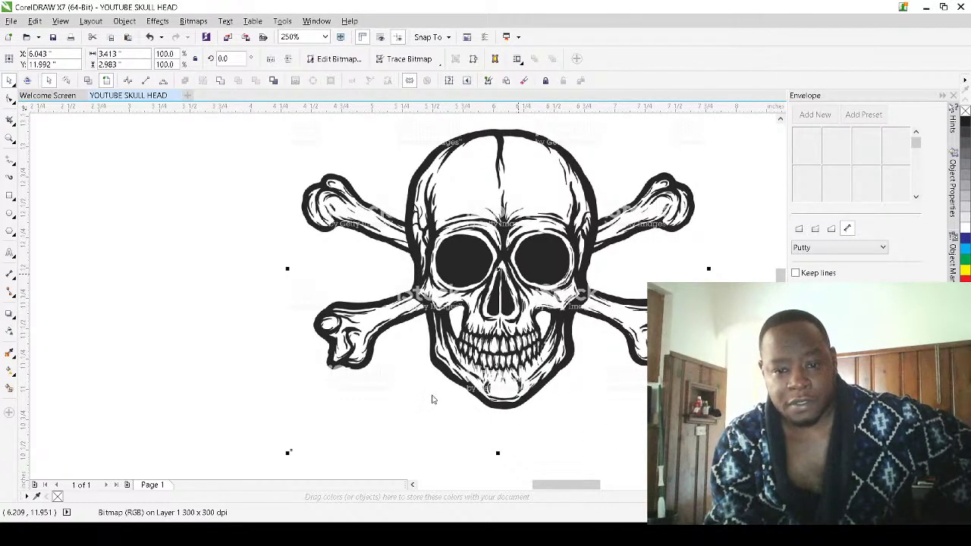
{"action": "scroll", "coordinate": [390, 314], "scroll_direction": "down", "scroll_amount": 2}
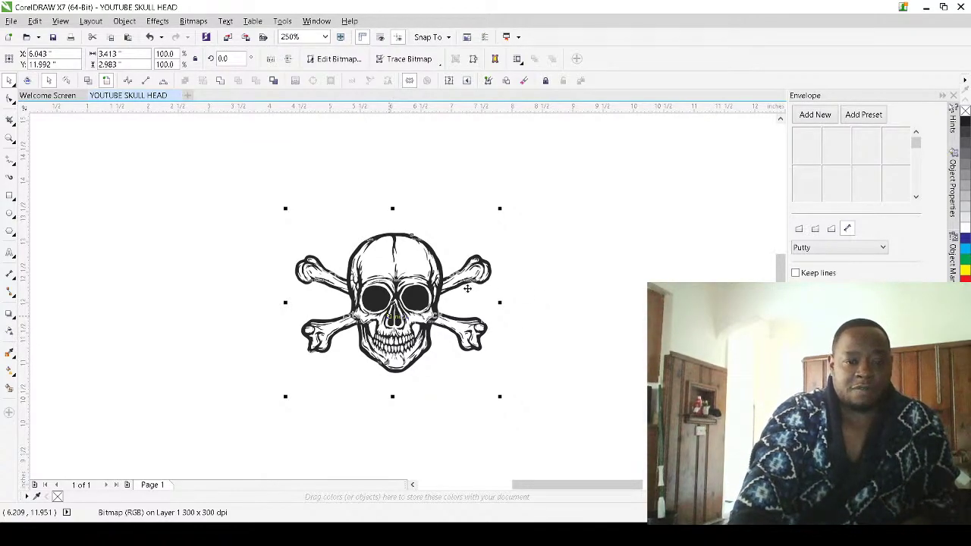
{"action": "left_click", "coordinate": [445, 302]}
Inspect the edges of the traced skull and crossbones close up and at full view
{"action": "scroll", "coordinate": [534, 263], "scroll_direction": "up", "scroll_amount": 1}
{"action": "scroll", "coordinate": [243, 422], "scroll_direction": "up", "scroll_amount": 1}
{"action": "scroll", "coordinate": [240, 423], "scroll_direction": "up", "scroll_amount": 2}
{"action": "scroll", "coordinate": [455, 303], "scroll_direction": "down", "scroll_amount": 4}
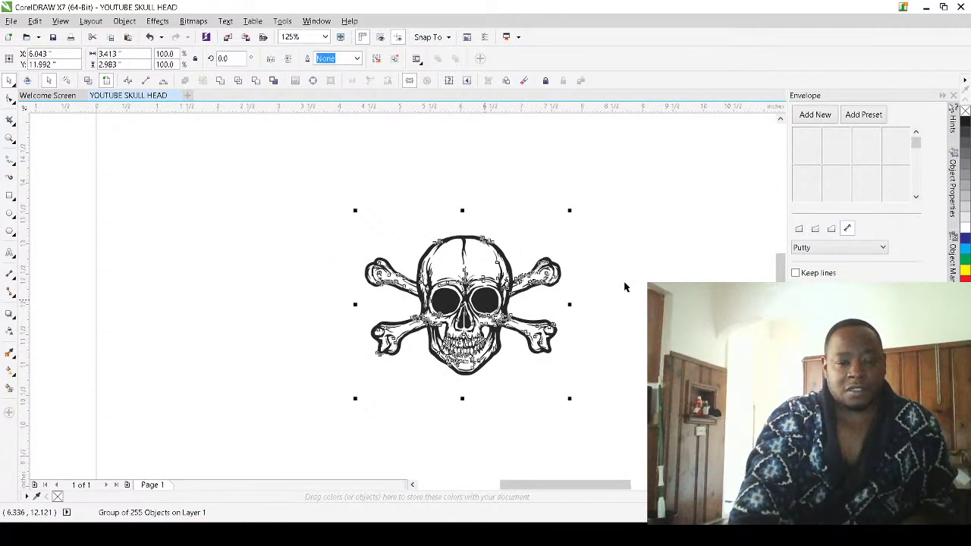
{"action": "left_click", "coordinate": [628, 361]}
{"action": "scroll", "coordinate": [628, 364], "scroll_direction": "down", "scroll_amount": 1}
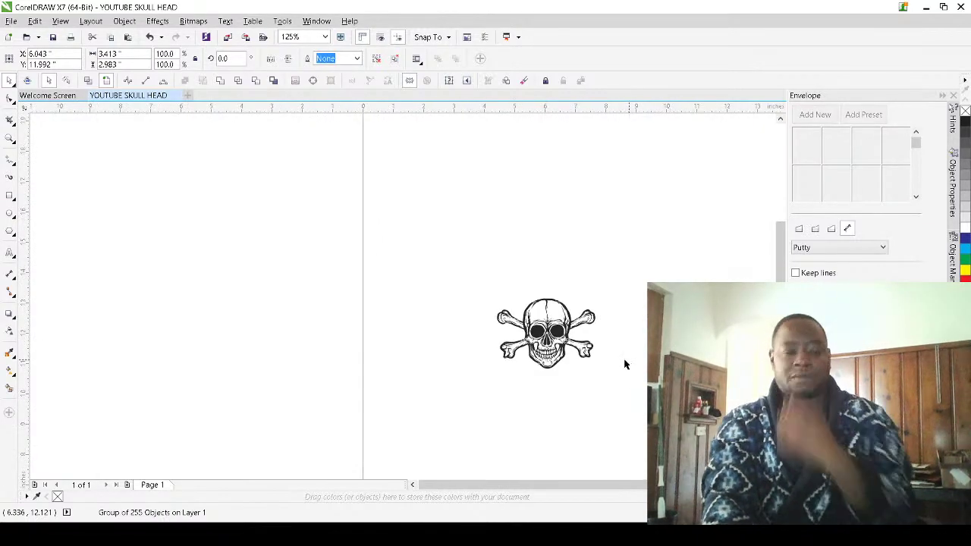
{"action": "scroll", "coordinate": [624, 365], "scroll_direction": "up", "scroll_amount": 2}
{"action": "scroll", "coordinate": [623, 366], "scroll_direction": "up", "scroll_amount": 2}
{"action": "scroll", "coordinate": [509, 314], "scroll_direction": "down", "scroll_amount": 2}
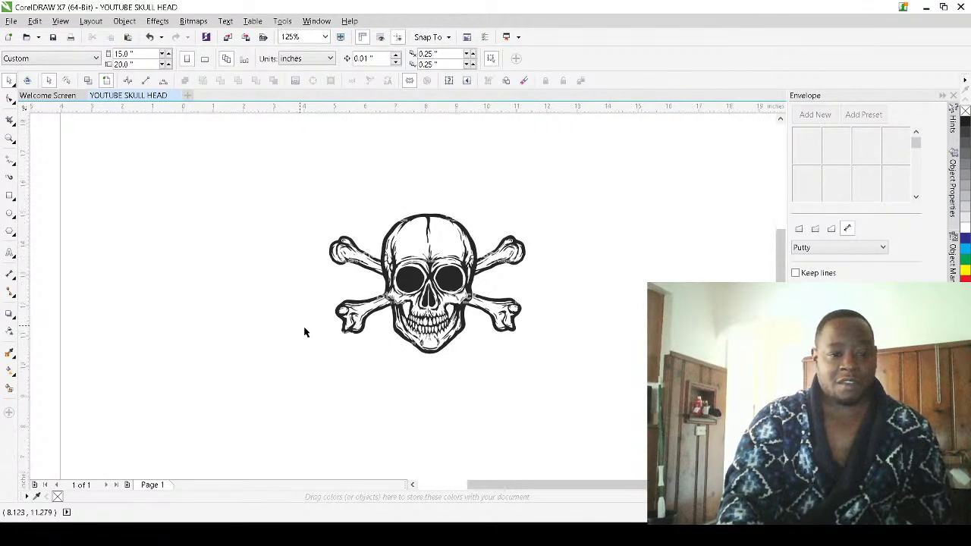
{"action": "scroll", "coordinate": [303, 329], "scroll_direction": "down", "scroll_amount": 1}
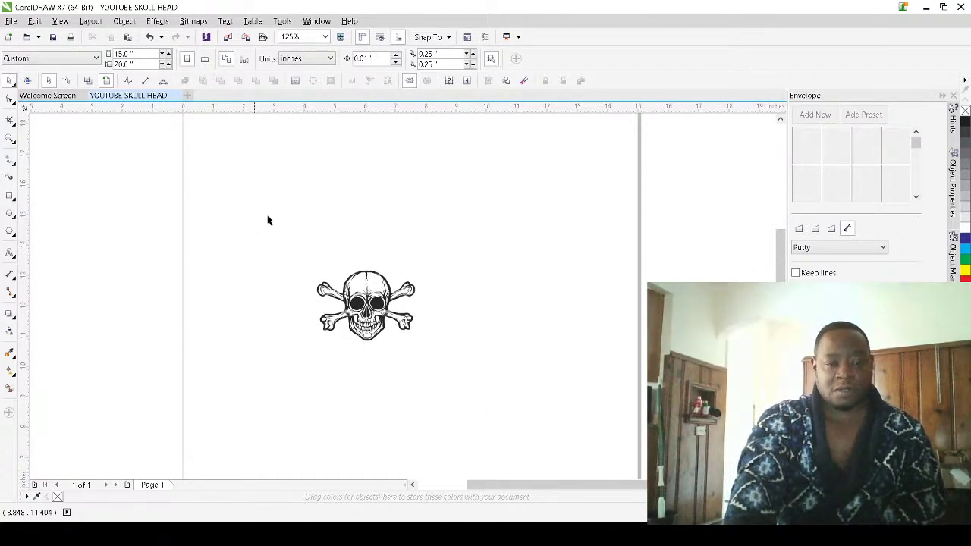
Enlarge the whole traced skull to about 6.6 × 5.8 inches and fill its ungrouped background curve with grey
{"action": "key", "text": "ctrl+a"}
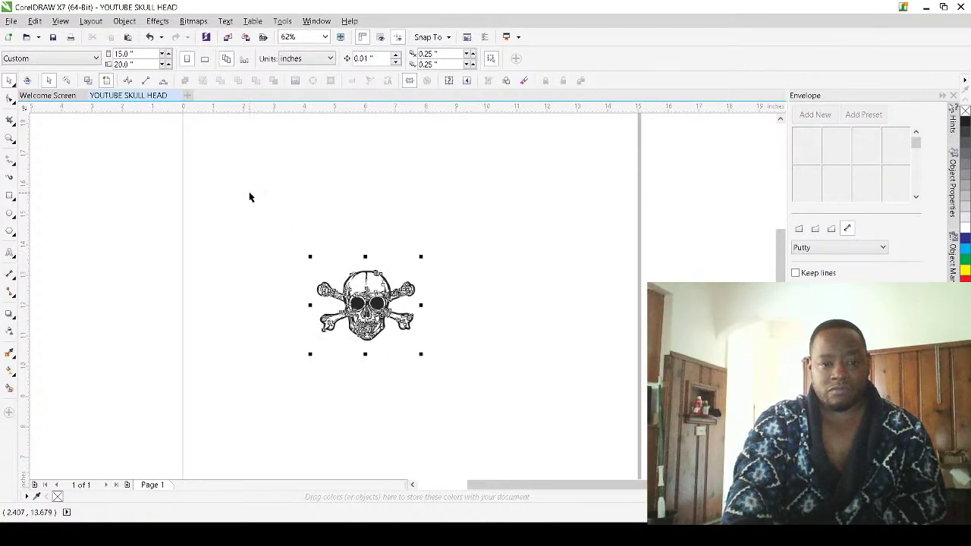
{"action": "left_click_drag", "start_coordinate": [421, 256], "coordinate": [518, 123]}
{"action": "left_click", "coordinate": [487, 209]}
{"action": "left_click", "coordinate": [487, 209]}
{"action": "key", "text": "shift+F11"}
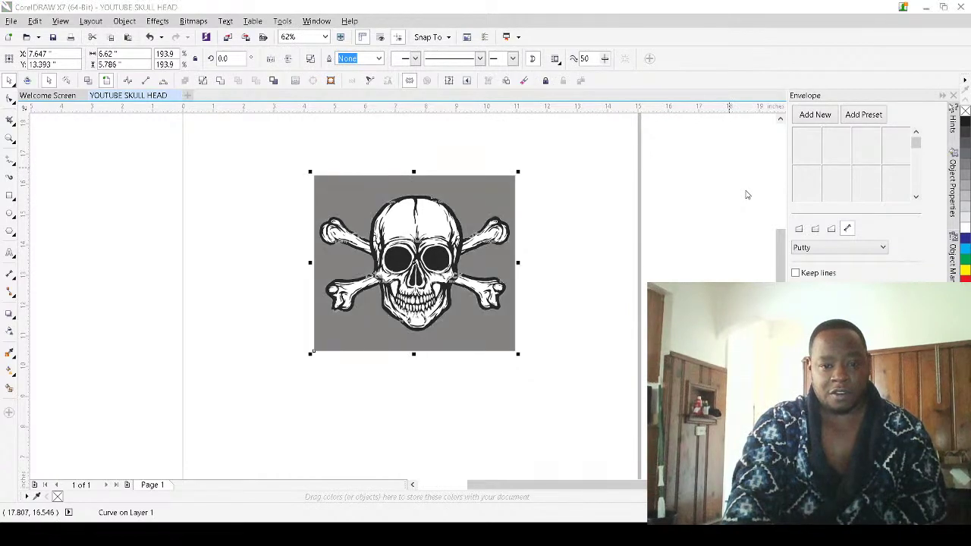
Select all the skull pieces and enlarge them together proportionally to about 322% of the original size
{"action": "left_click", "coordinate": [542, 242]}
{"action": "left_click_drag", "start_coordinate": [278, 159], "coordinate": [536, 400]}
{"action": "left_click_drag", "start_coordinate": [517, 355], "coordinate": [594, 441]}
{"action": "scroll", "coordinate": [505, 353], "scroll_direction": "up", "scroll_amount": 5}
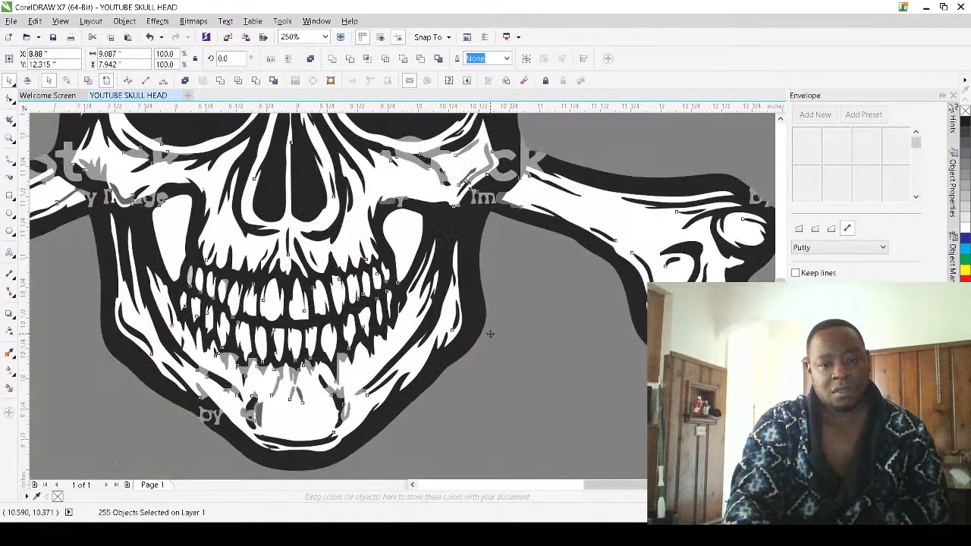
{"action": "scroll", "coordinate": [490, 334], "scroll_direction": "down", "scroll_amount": 5}
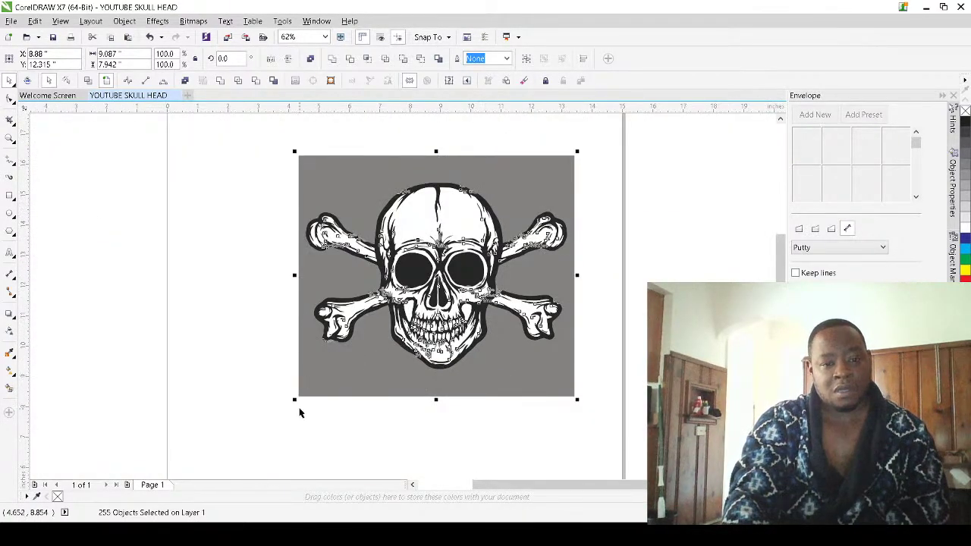
{"action": "left_click_drag", "start_coordinate": [293, 400], "coordinate": [211, 449]}
Delete the grey background curve from behind the skull and crossbones
{"action": "scroll", "coordinate": [555, 277], "scroll_direction": "up", "scroll_amount": 5}
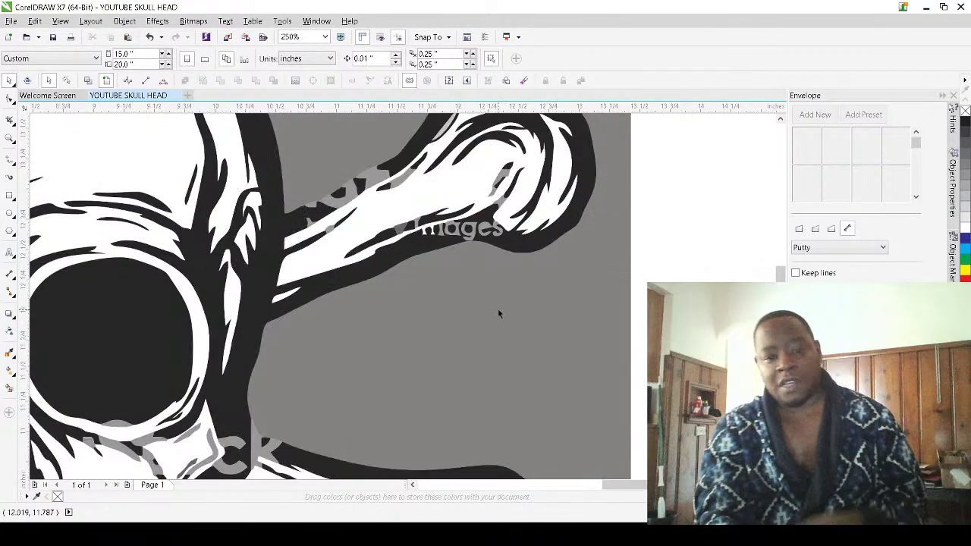
{"action": "scroll", "coordinate": [500, 325], "scroll_direction": "down", "scroll_amount": 3}
{"action": "left_click", "coordinate": [526, 304]}
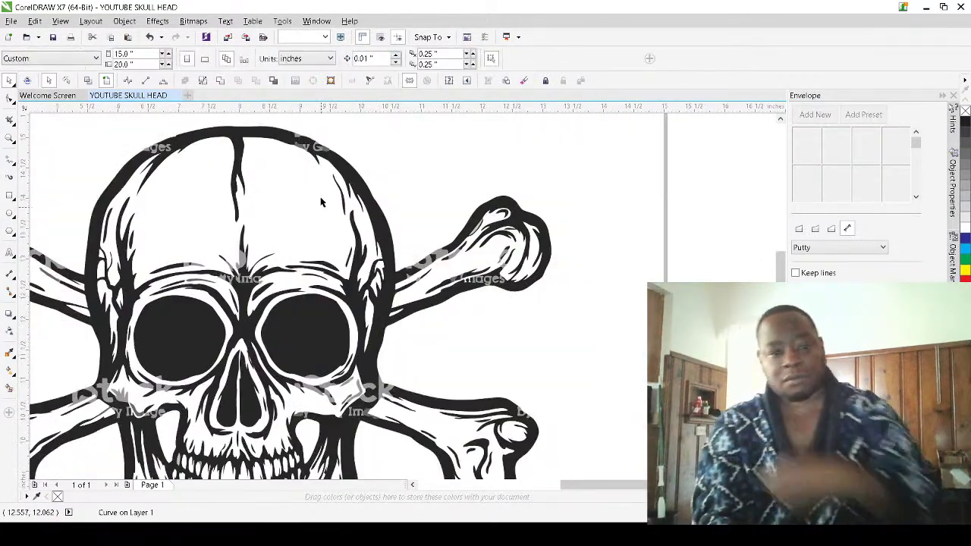
Fill the large inner curve of the upper-right bone with cyan
{"action": "scroll", "coordinate": [402, 242], "scroll_direction": "up", "scroll_amount": 4}
{"action": "scroll", "coordinate": [421, 243], "scroll_direction": "down", "scroll_amount": 5}
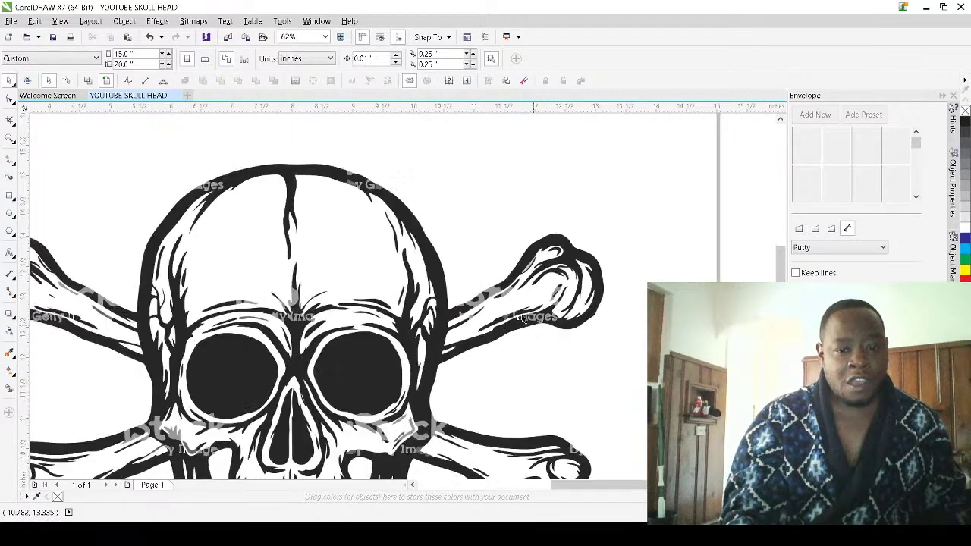
{"action": "scroll", "coordinate": [534, 327], "scroll_direction": "up", "scroll_amount": 5}
{"action": "scroll", "coordinate": [565, 311], "scroll_direction": "down", "scroll_amount": 6}
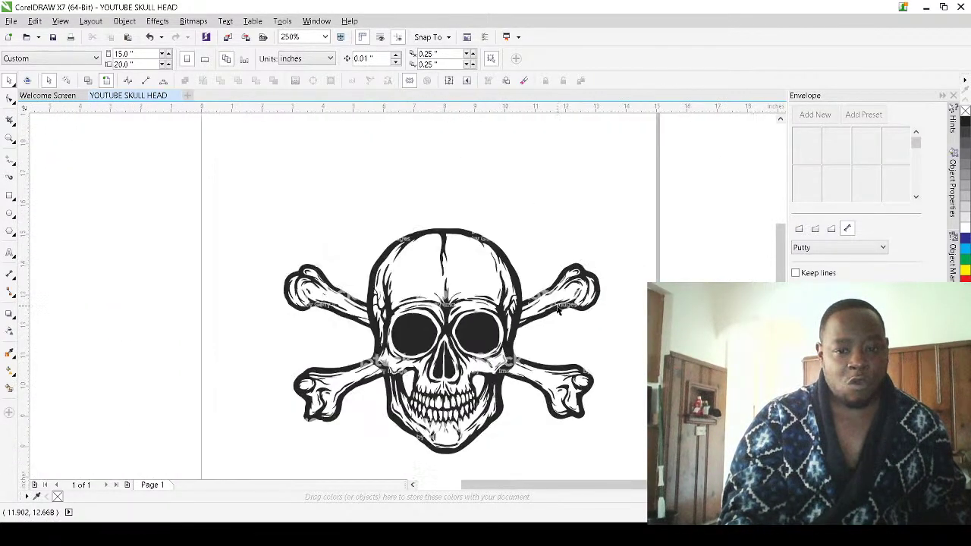
{"action": "scroll", "coordinate": [555, 311], "scroll_direction": "up", "scroll_amount": 3}
{"action": "scroll", "coordinate": [561, 304], "scroll_direction": "up", "scroll_amount": 6}
{"action": "left_click", "coordinate": [576, 282]}
{"action": "scroll", "coordinate": [584, 281], "scroll_direction": "down", "scroll_amount": 4}
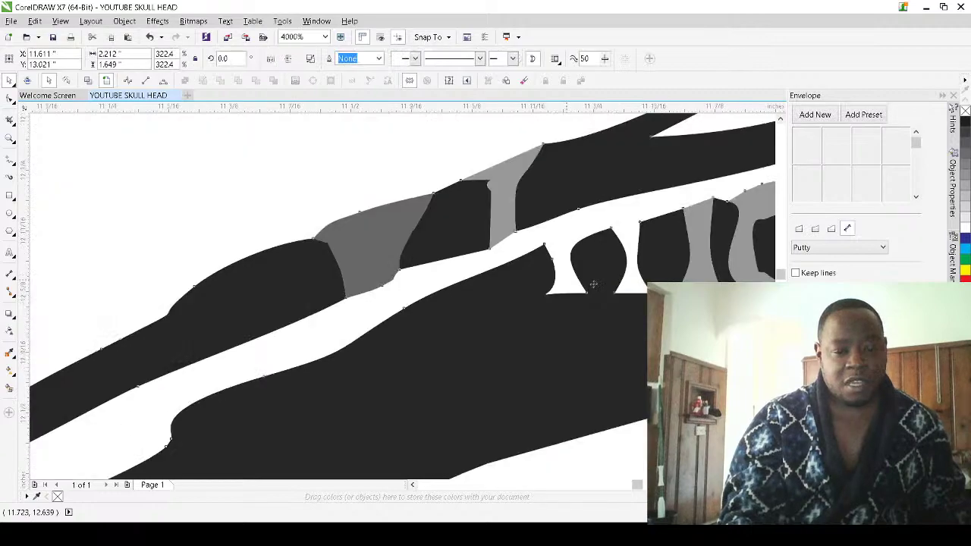
{"action": "scroll", "coordinate": [595, 278], "scroll_direction": "down", "scroll_amount": 5}
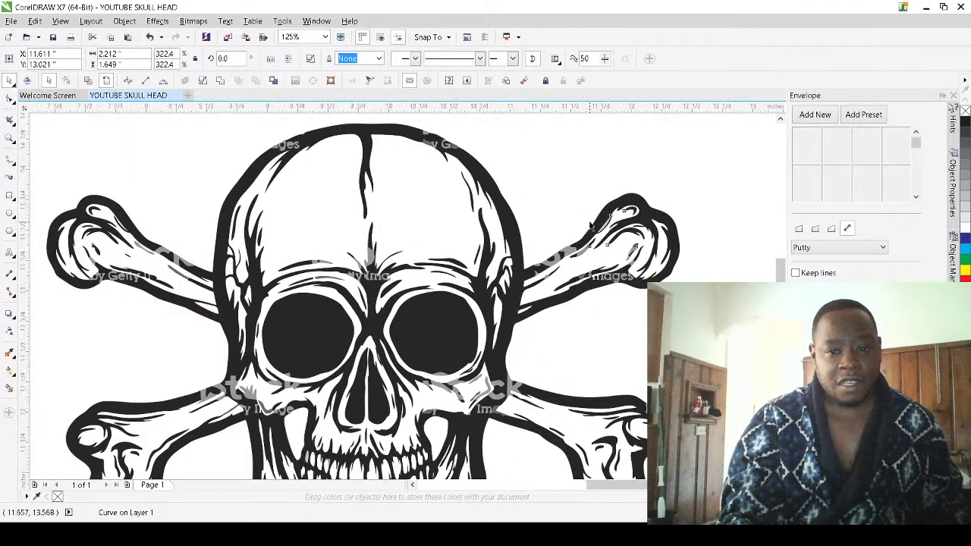
{"action": "scroll", "coordinate": [719, 180], "scroll_direction": "up", "scroll_amount": 4}
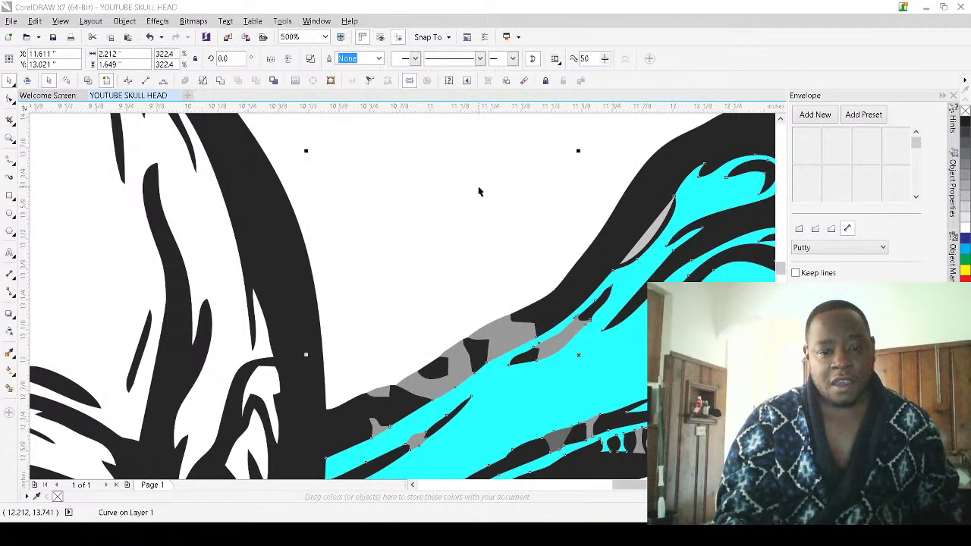
{"action": "left_click", "coordinate": [499, 252]}
Fill the large inner curve of the upper-left bone with cyan
{"action": "scroll", "coordinate": [498, 252], "scroll_direction": "down", "scroll_amount": 5}
{"action": "scroll", "coordinate": [405, 298], "scroll_direction": "up", "scroll_amount": 3}
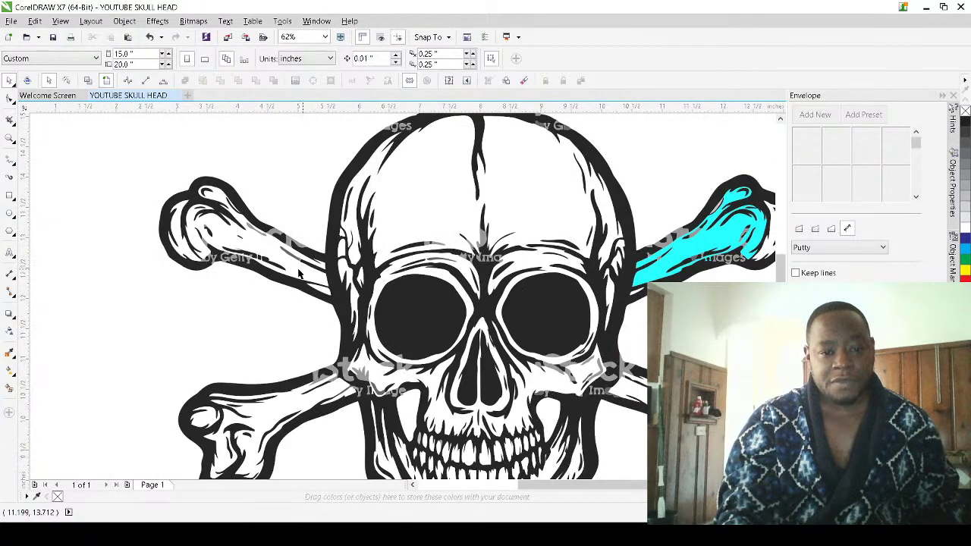
{"action": "scroll", "coordinate": [296, 274], "scroll_direction": "up", "scroll_amount": 3}
{"action": "left_click", "coordinate": [299, 273]}
{"action": "scroll", "coordinate": [301, 271], "scroll_direction": "down", "scroll_amount": 3}
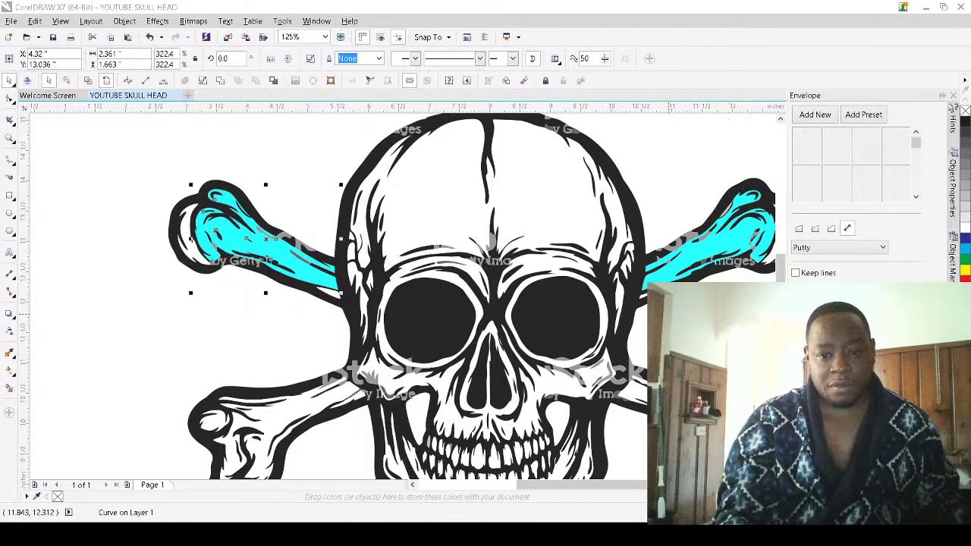
{"action": "left_click", "coordinate": [661, 333]}
Apply the same cyan fill to the inner curve of the lower-left bone
{"action": "scroll", "coordinate": [344, 417], "scroll_direction": "up", "scroll_amount": 2}
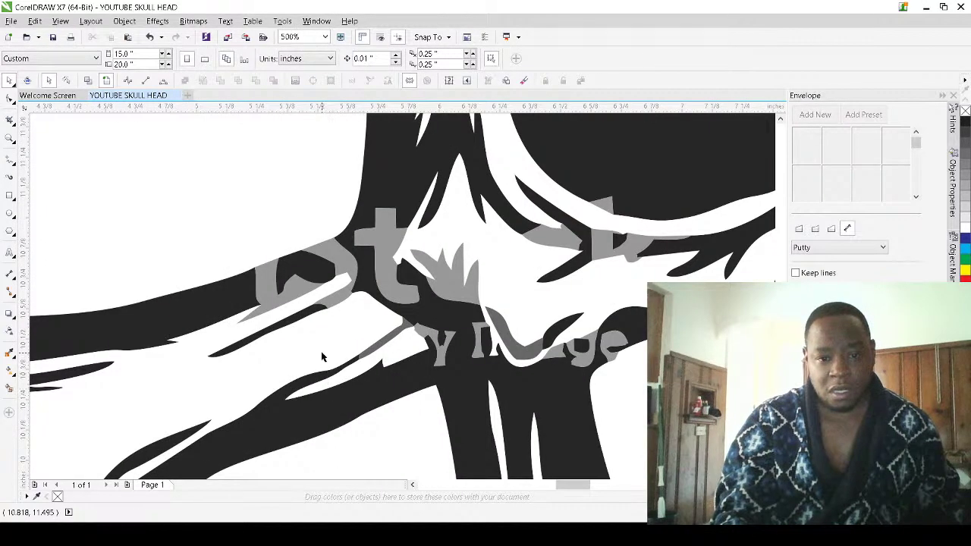
{"action": "left_click", "coordinate": [295, 347]}
{"action": "scroll", "coordinate": [295, 347], "scroll_direction": "down", "scroll_amount": 4}
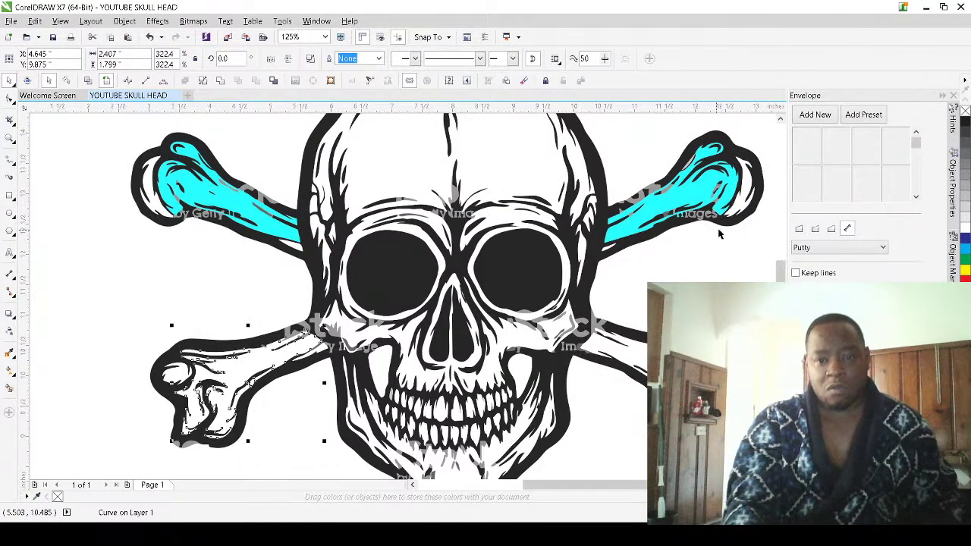
{"action": "key", "text": "ctrl+r"}
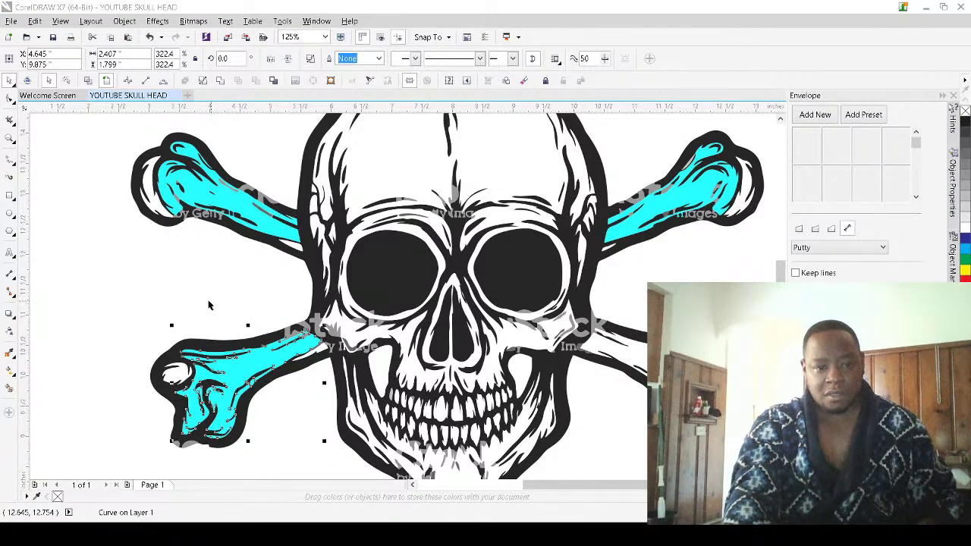
{"action": "key", "text": "Escape"}
Apply the same cyan fill to the inner curve of the lower-right bone
{"action": "scroll", "coordinate": [225, 315], "scroll_direction": "up", "scroll_amount": 4}
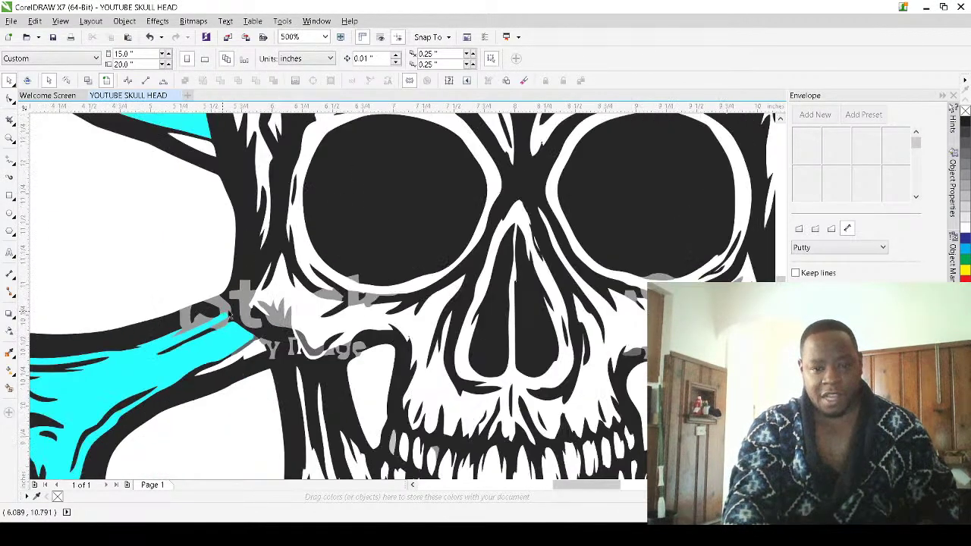
{"action": "scroll", "coordinate": [494, 335], "scroll_direction": "down", "scroll_amount": 5}
{"action": "scroll", "coordinate": [609, 336], "scroll_direction": "up", "scroll_amount": 4}
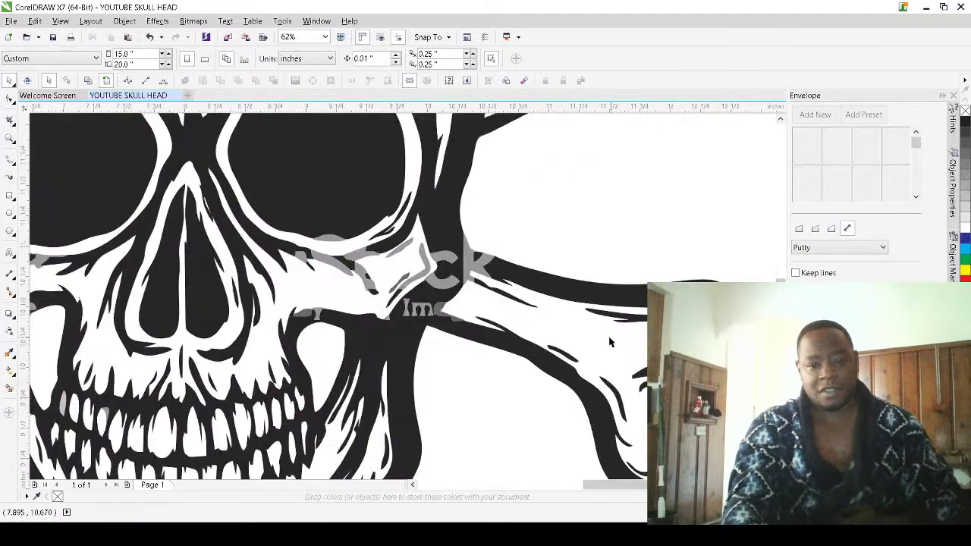
{"action": "left_click", "coordinate": [601, 346]}
{"action": "key", "text": "ctrl+r"}
{"action": "left_click", "coordinate": [635, 190]}
{"action": "scroll", "coordinate": [618, 234], "scroll_direction": "down", "scroll_amount": 4}
{"action": "key", "text": "Escape"}
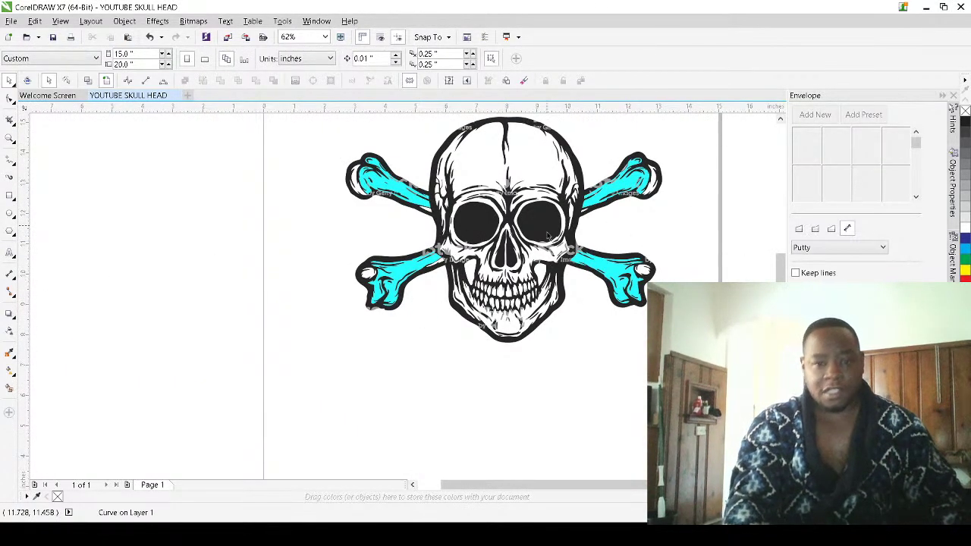
Select the remaining white end pieces on all four bones together and fill them with cyan
{"action": "scroll", "coordinate": [547, 229], "scroll_direction": "up", "scroll_amount": 5}
{"action": "scroll", "coordinate": [512, 323], "scroll_direction": "down", "scroll_amount": 3}
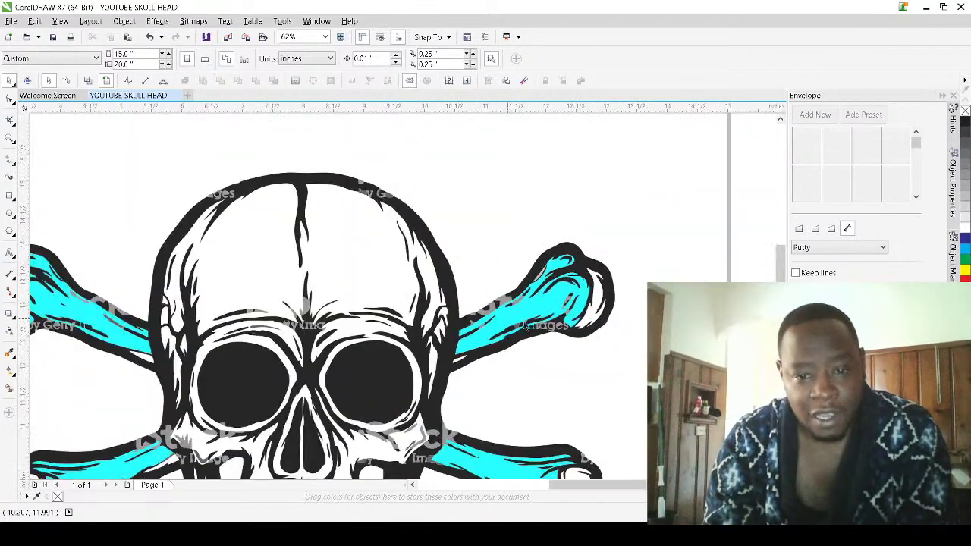
{"action": "scroll", "coordinate": [471, 342], "scroll_direction": "down", "scroll_amount": 2}
{"action": "scroll", "coordinate": [307, 436], "scroll_direction": "down", "scroll_amount": 2}
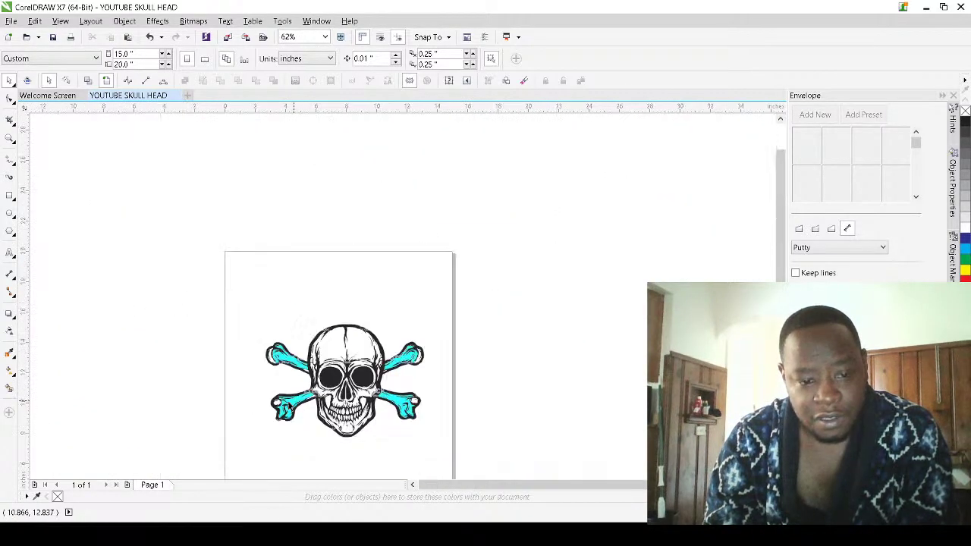
{"action": "scroll", "coordinate": [261, 382], "scroll_direction": "up", "scroll_amount": 3}
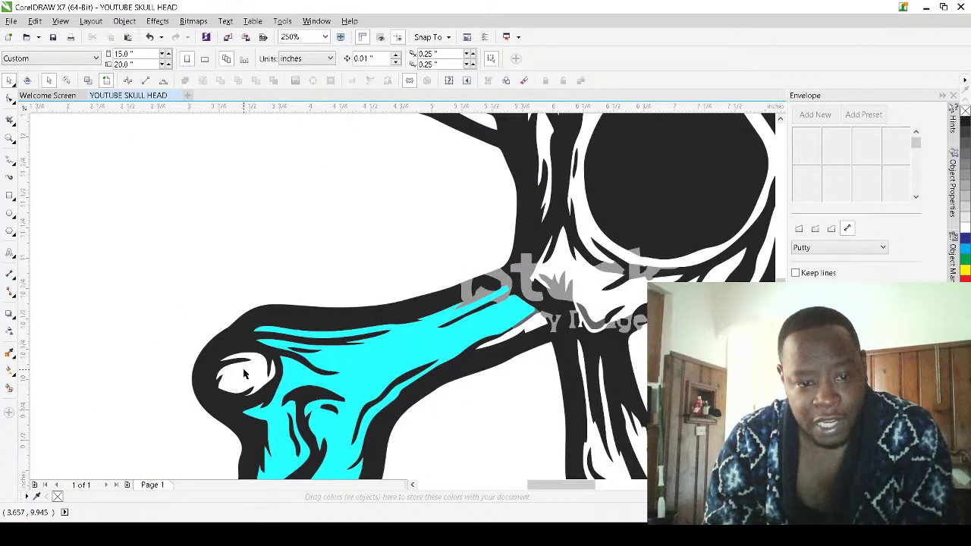
{"action": "left_click", "coordinate": [245, 371]}
{"action": "scroll", "coordinate": [244, 371], "scroll_direction": "down", "scroll_amount": 3}
{"action": "scroll", "coordinate": [531, 371], "scroll_direction": "up", "scroll_amount": 3}
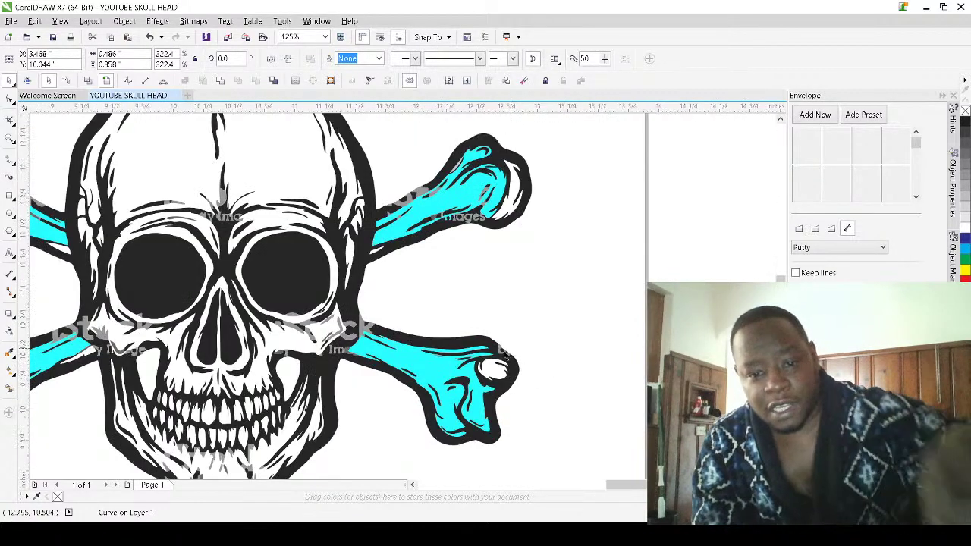
{"action": "scroll", "coordinate": [473, 389], "scroll_direction": "down", "scroll_amount": 3}
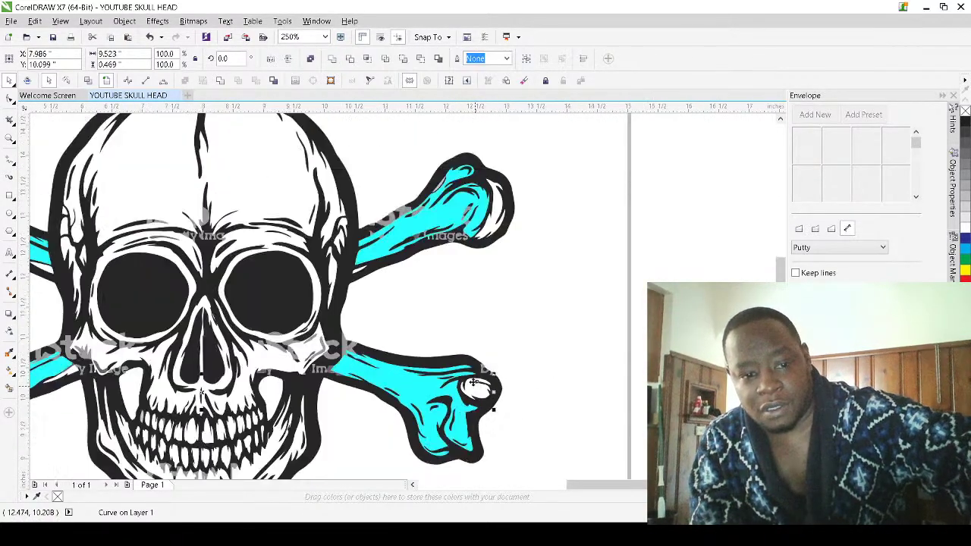
{"action": "left_click", "coordinate": [493, 270], "text": "shift"}
{"action": "scroll", "coordinate": [493, 271], "scroll_direction": "up", "scroll_amount": 3}
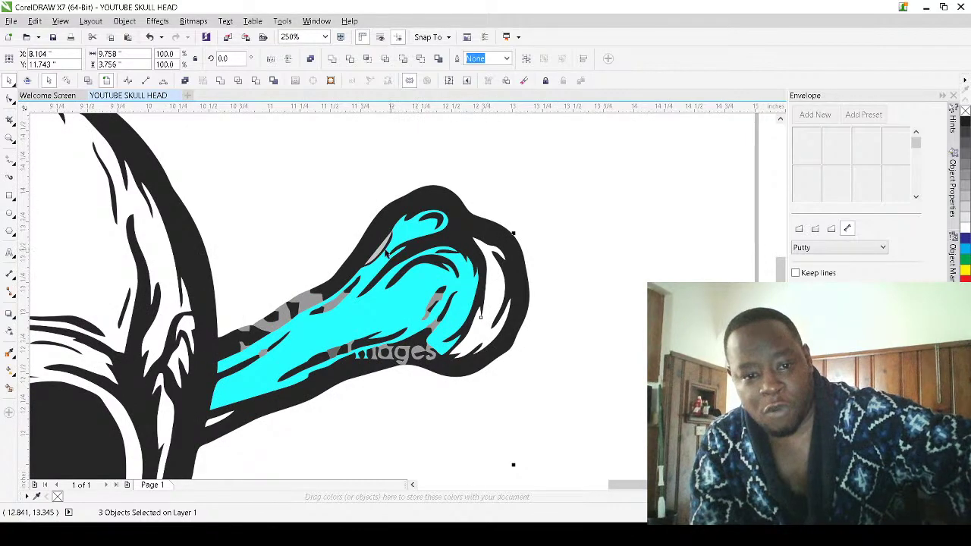
{"action": "scroll", "coordinate": [385, 254], "scroll_direction": "down", "scroll_amount": 3}
{"action": "scroll", "coordinate": [139, 281], "scroll_direction": "up", "scroll_amount": 3}
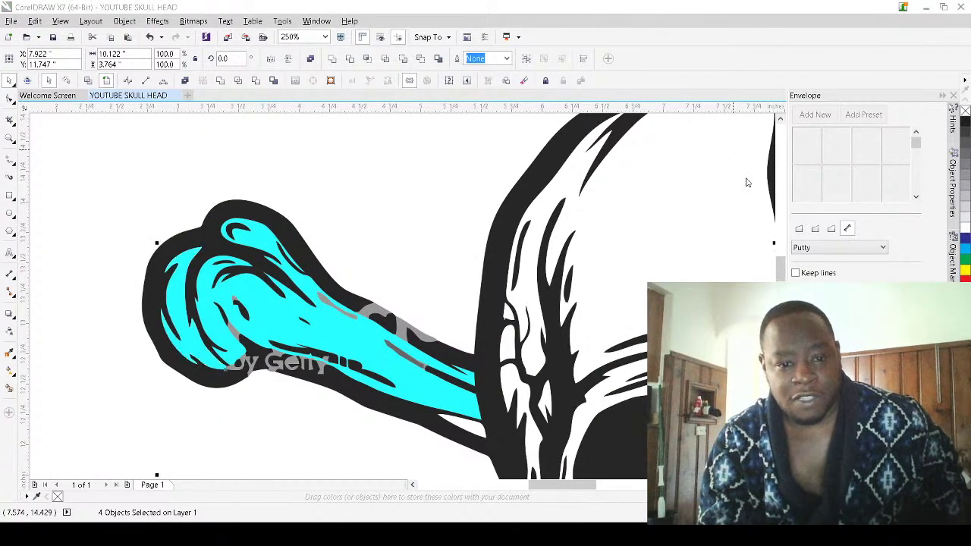
{"action": "left_click", "coordinate": [359, 204]}
Select all the grey watermark pieces across the skull and bones and fill them with yellow
{"action": "scroll", "coordinate": [358, 204], "scroll_direction": "down", "scroll_amount": 3}
{"action": "scroll", "coordinate": [360, 214], "scroll_direction": "up", "scroll_amount": 6}
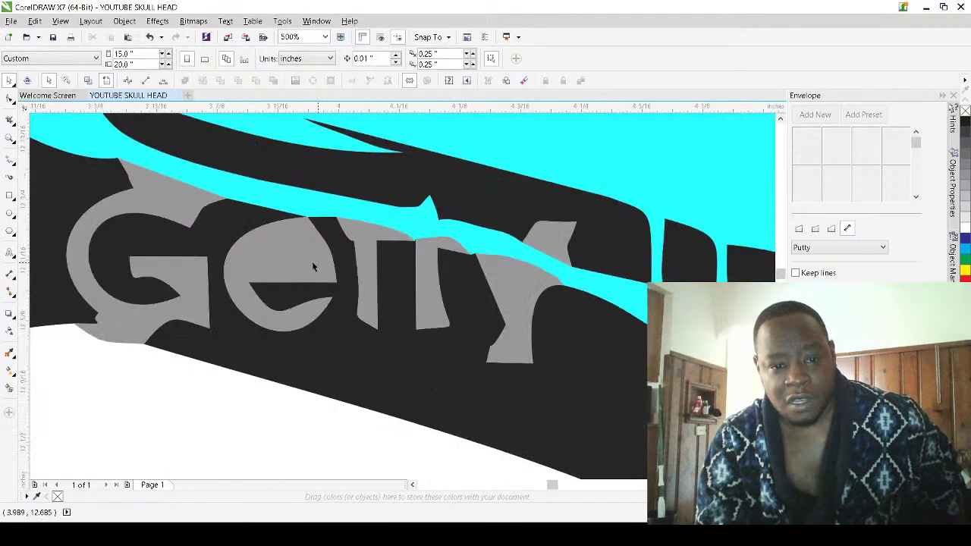
{"action": "left_click", "coordinate": [307, 261]}
{"action": "scroll", "coordinate": [307, 261], "scroll_direction": "down", "scroll_amount": 3}
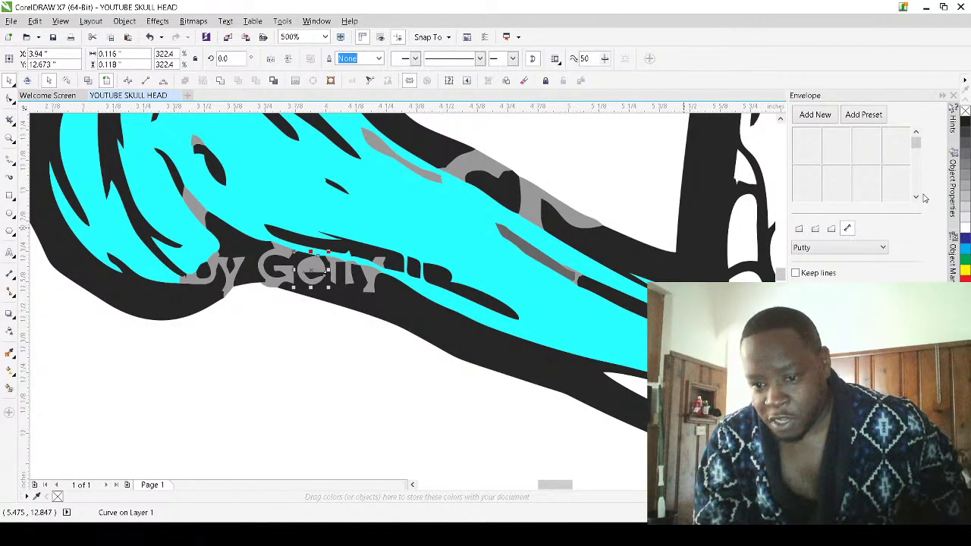
{"action": "key", "text": "ctrl+a"}
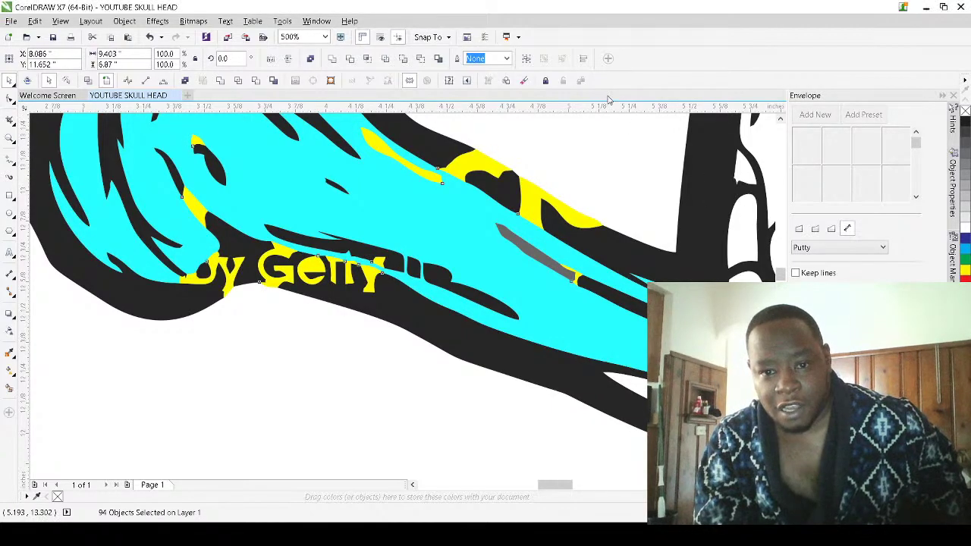
Combine the selected yellow watermark pieces into one curve and clear the selection
{"action": "scroll", "coordinate": [447, 282], "scroll_direction": "down", "scroll_amount": 5}
{"action": "scroll", "coordinate": [447, 281], "scroll_direction": "up", "scroll_amount": 5}
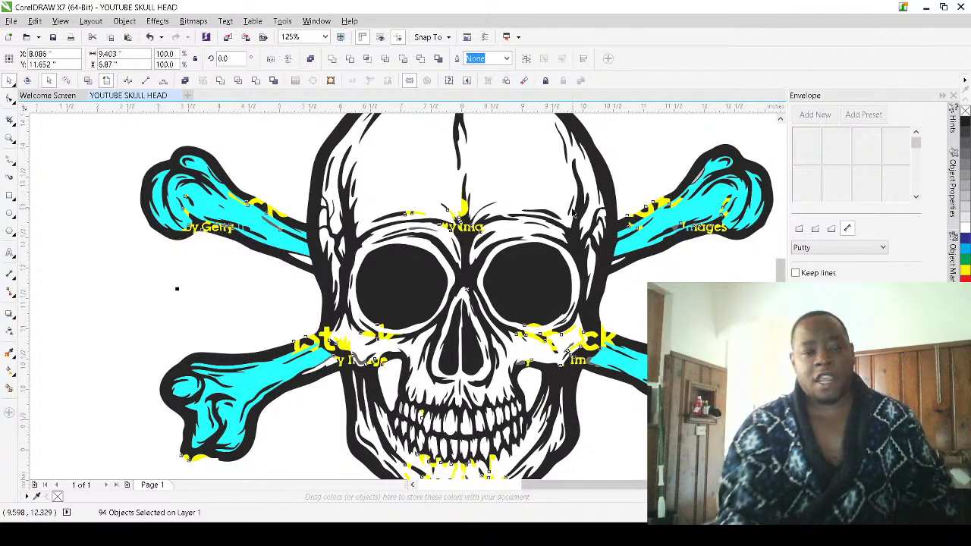
{"action": "scroll", "coordinate": [277, 203], "scroll_direction": "up", "scroll_amount": 2}
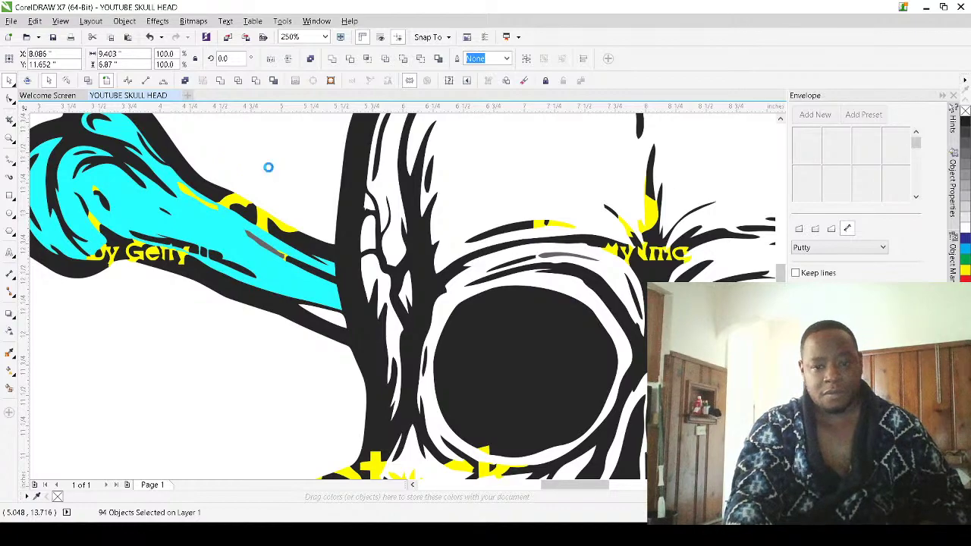
{"action": "scroll", "coordinate": [270, 172], "scroll_direction": "down", "scroll_amount": 2}
{"action": "key", "text": "ctrl+l"}
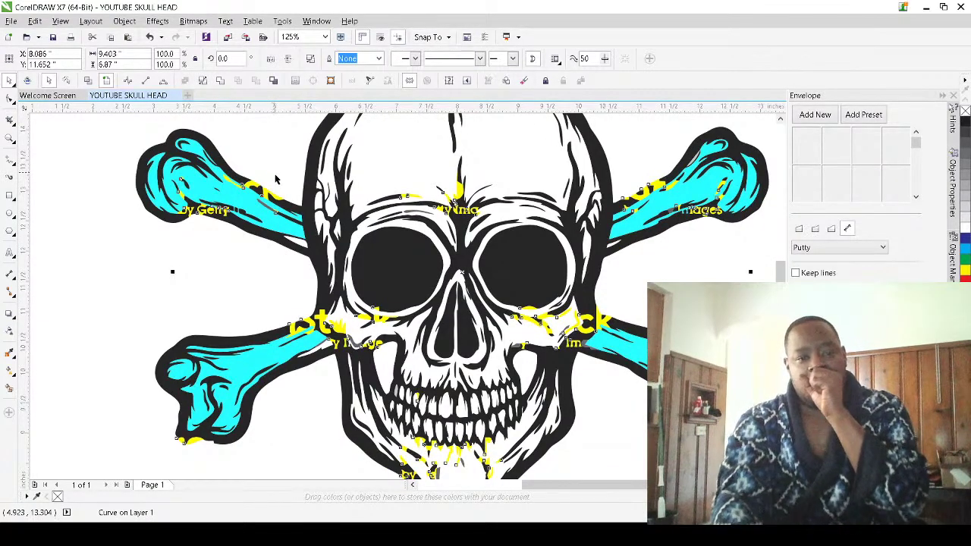
{"action": "left_click", "coordinate": [269, 317]}
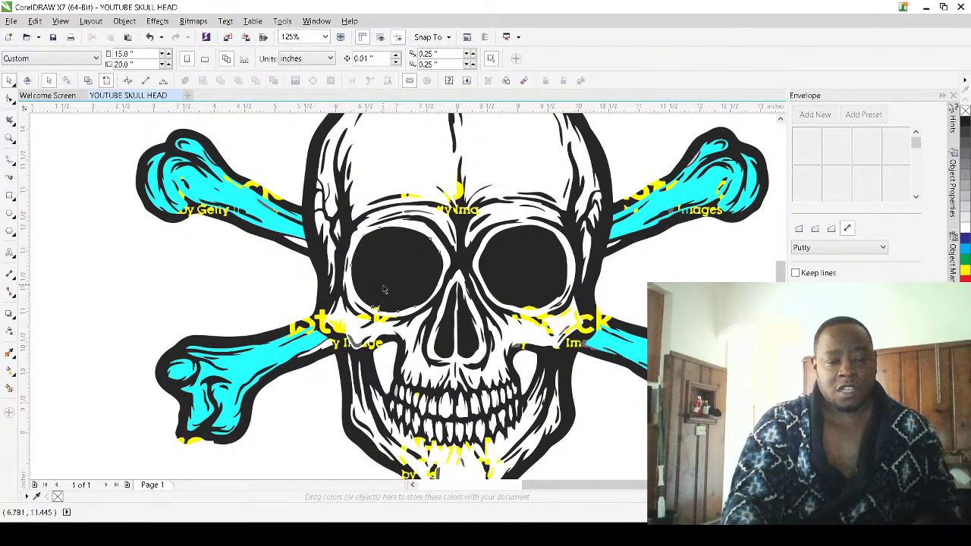
Fill all the black artwork pieces with light blue and merge them into a single curve
{"action": "left_click", "coordinate": [376, 291]}
{"action": "key", "text": "ctrl+a"}
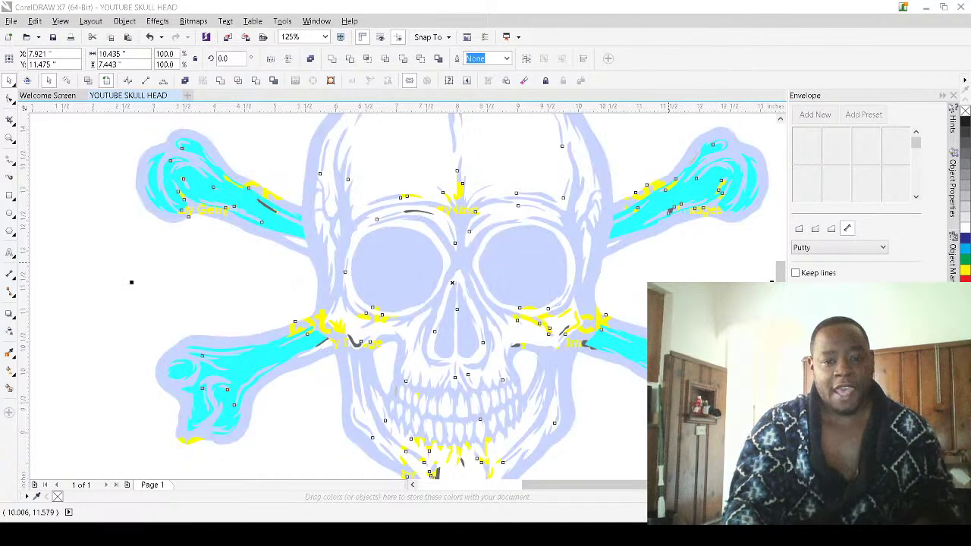
{"action": "left_click", "coordinate": [220, 81]}
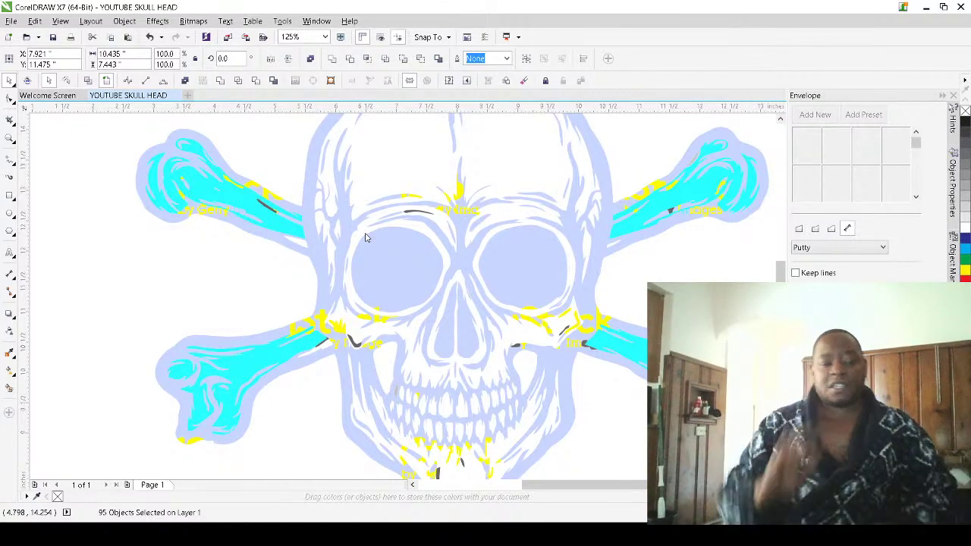
{"action": "scroll", "coordinate": [366, 236], "scroll_direction": "down", "scroll_amount": 1}
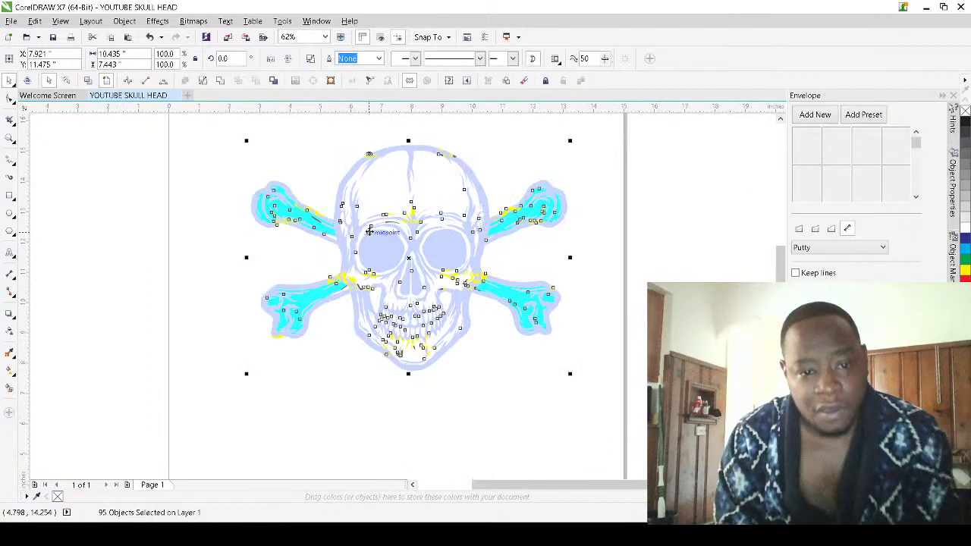
{"action": "left_click", "coordinate": [518, 160]}
Select the yellow watermark curve together with the light blue artwork curve and merge them into one object
{"action": "scroll", "coordinate": [412, 240], "scroll_direction": "up", "scroll_amount": 1}
{"action": "scroll", "coordinate": [368, 211], "scroll_direction": "up", "scroll_amount": 4}
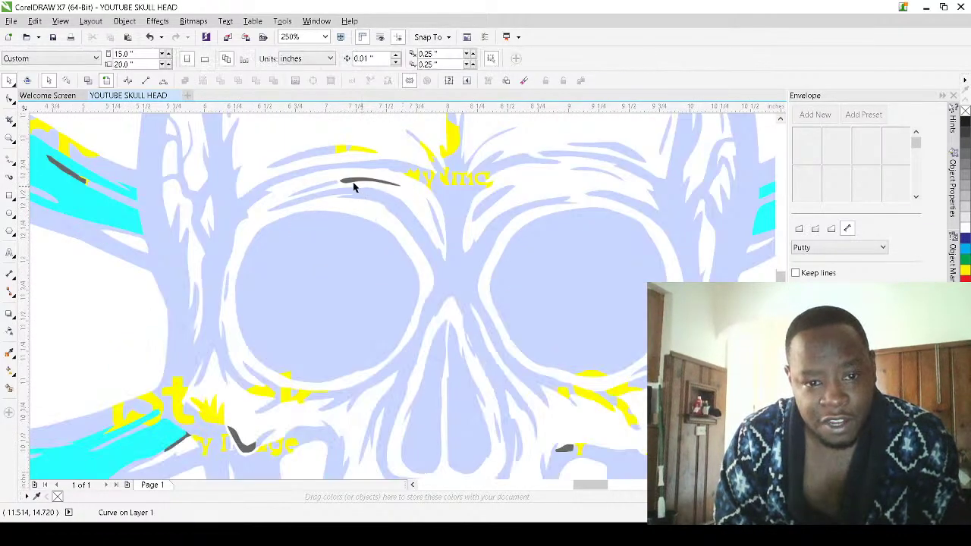
{"action": "scroll", "coordinate": [498, 220], "scroll_direction": "down", "scroll_amount": 1}
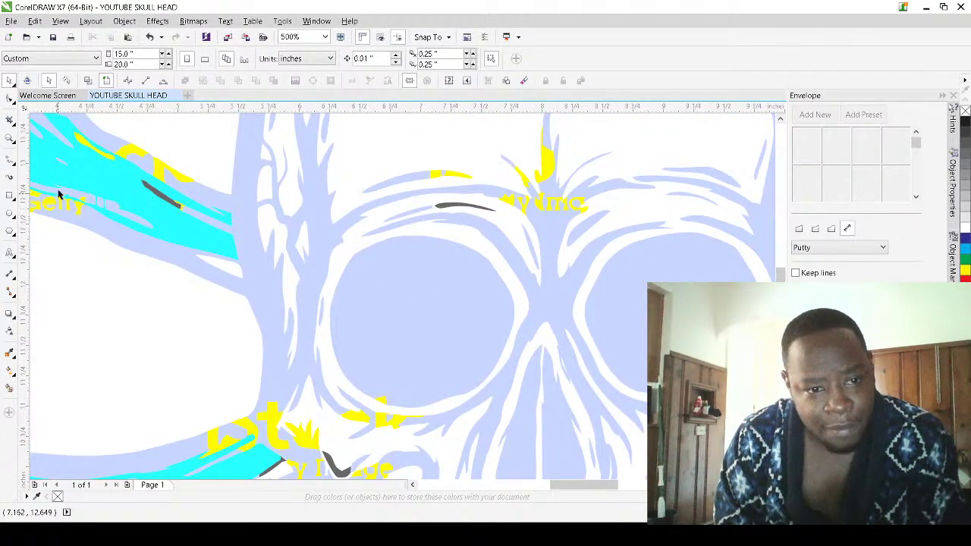
{"action": "scroll", "coordinate": [157, 194], "scroll_direction": "down", "scroll_amount": 3}
{"action": "scroll", "coordinate": [156, 199], "scroll_direction": "up", "scroll_amount": 3}
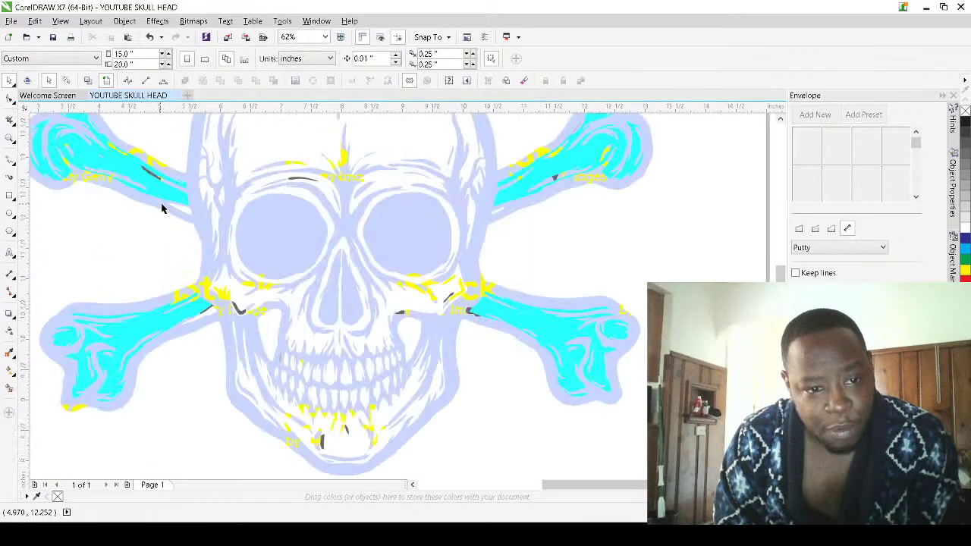
{"action": "scroll", "coordinate": [230, 165], "scroll_direction": "down", "scroll_amount": 2}
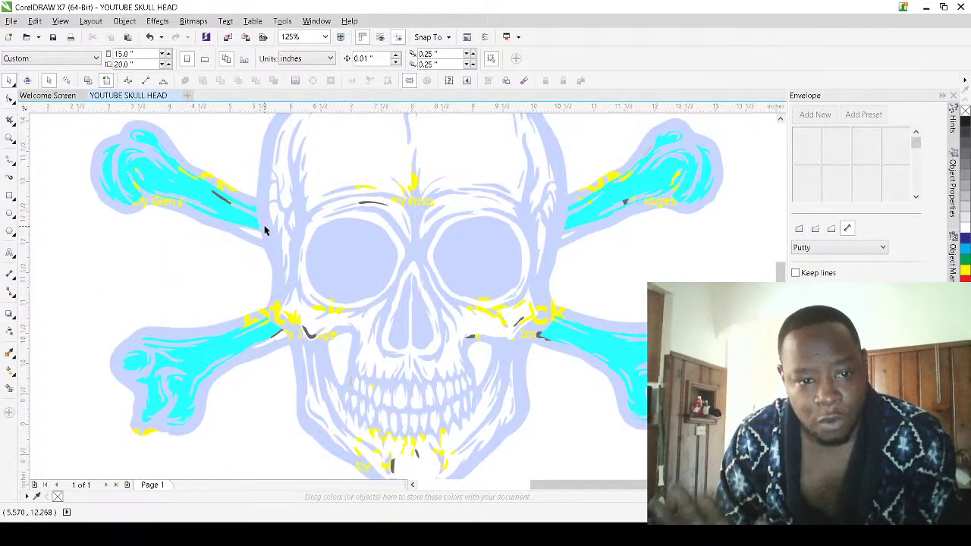
{"action": "scroll", "coordinate": [146, 176], "scroll_direction": "up", "scroll_amount": 4}
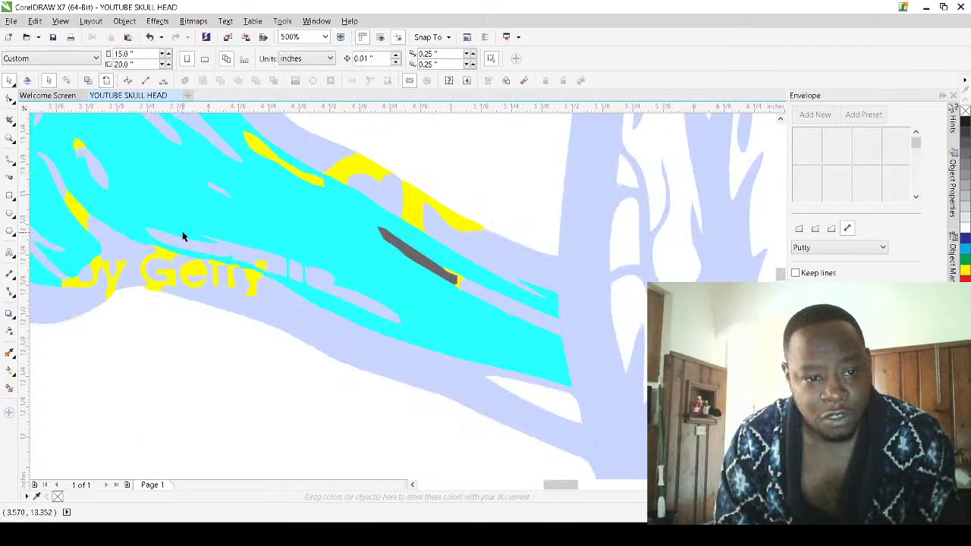
{"action": "left_click", "coordinate": [189, 268]}
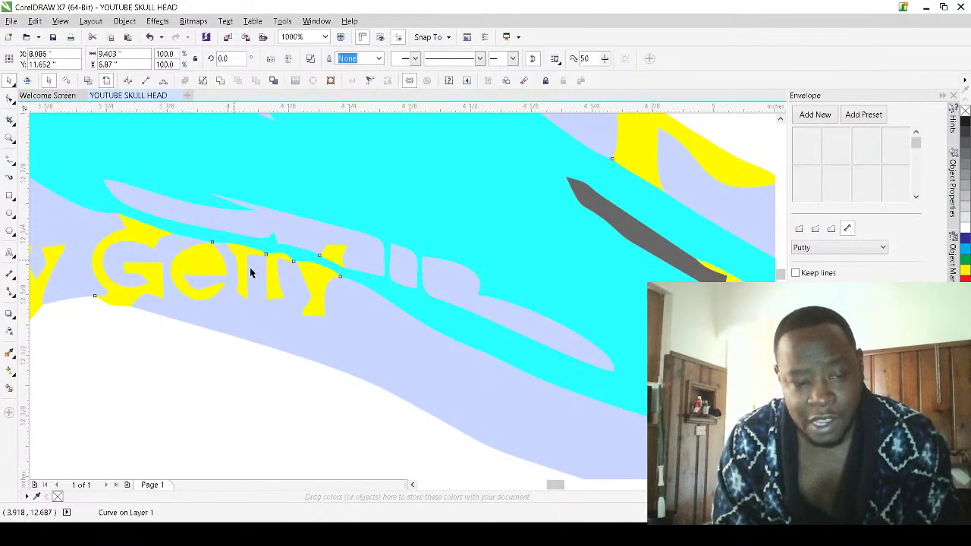
{"action": "left_click", "coordinate": [394, 365], "text": "shift"}
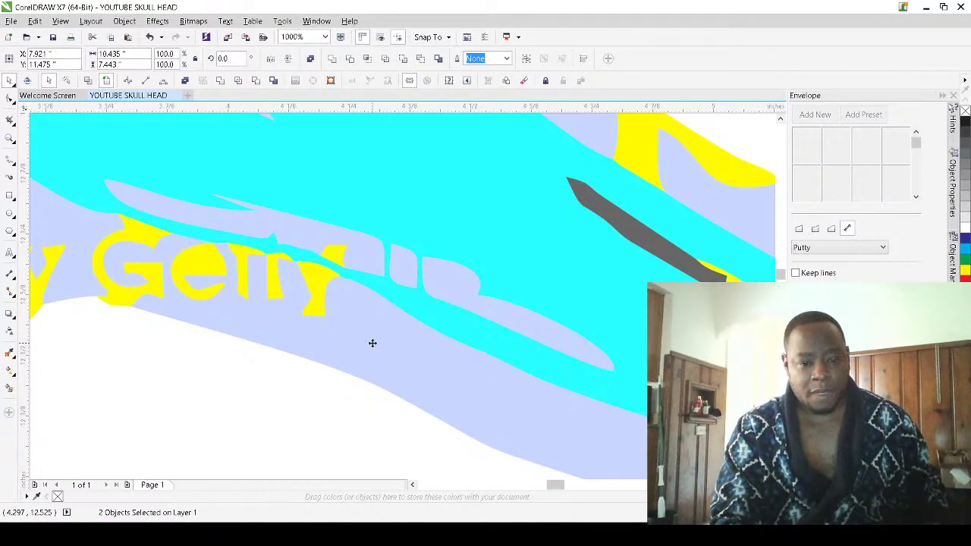
Examine the merged artwork around the skull, right-hand bones and teeth for leftover watermark fragments
{"action": "scroll", "coordinate": [505, 293], "scroll_direction": "down", "scroll_amount": 10}
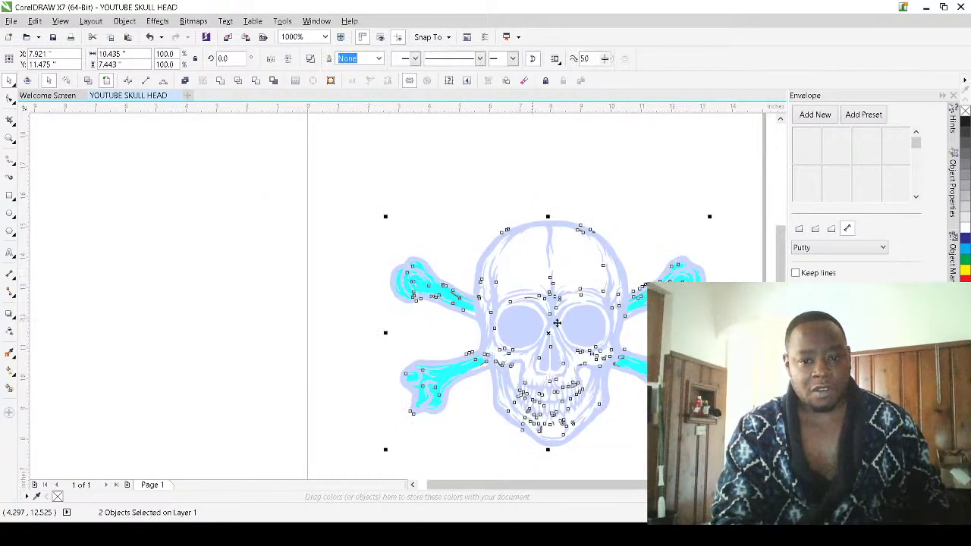
{"action": "scroll", "coordinate": [663, 319], "scroll_direction": "up", "scroll_amount": 3}
{"action": "scroll", "coordinate": [585, 273], "scroll_direction": "down", "scroll_amount": 1}
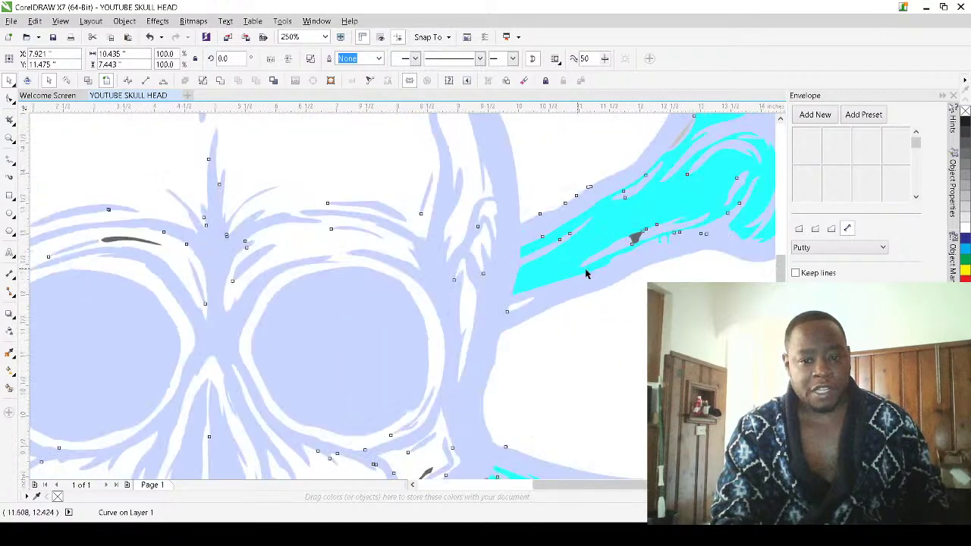
{"action": "scroll", "coordinate": [588, 284], "scroll_direction": "down", "scroll_amount": 5}
{"action": "scroll", "coordinate": [594, 326], "scroll_direction": "up", "scroll_amount": 5}
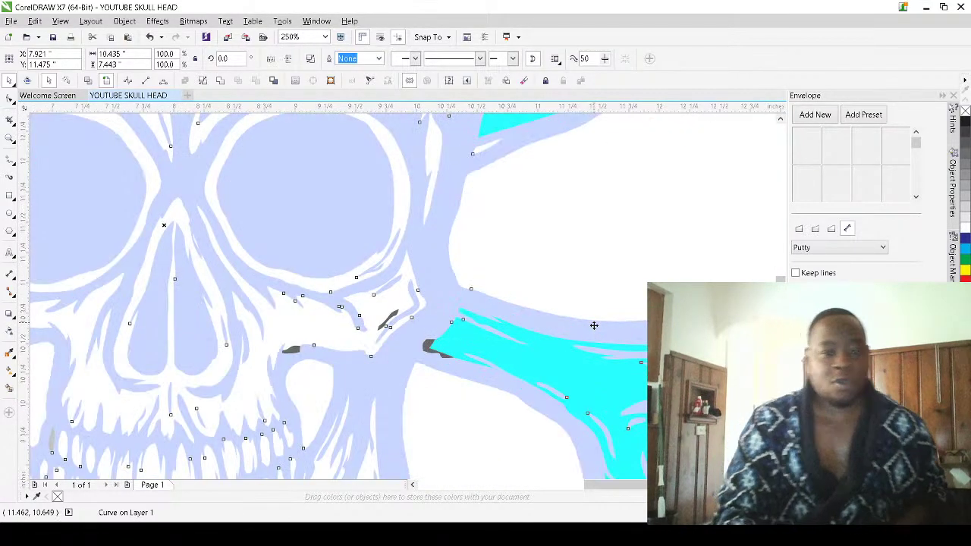
{"action": "scroll", "coordinate": [594, 325], "scroll_direction": "down", "scroll_amount": 5}
{"action": "scroll", "coordinate": [321, 134], "scroll_direction": "up", "scroll_amount": 5}
{"action": "left_click", "coordinate": [220, 81]}
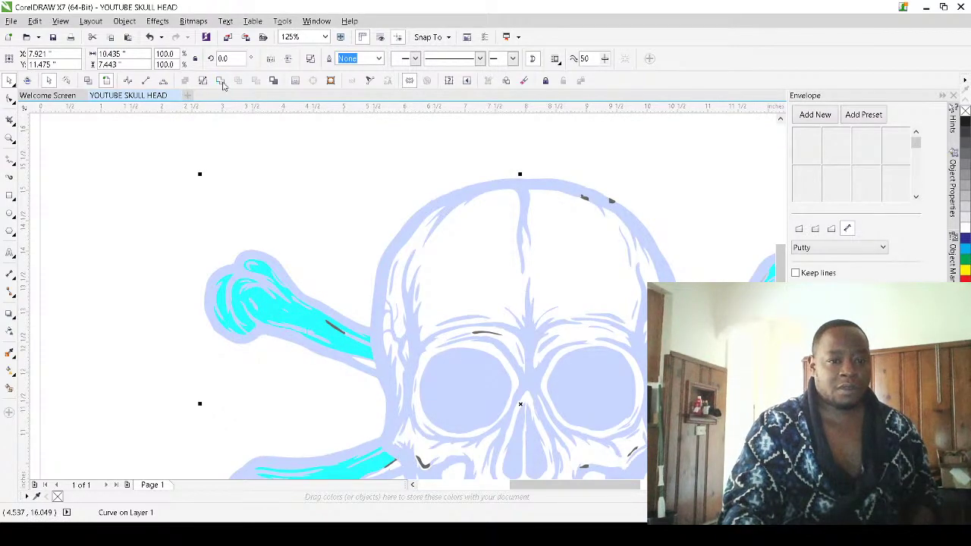
Fill the merged skull and crossbones curve with black and deselect it
{"action": "scroll", "coordinate": [278, 196], "scroll_direction": "down", "scroll_amount": 5}
{"action": "scroll", "coordinate": [319, 244], "scroll_direction": "up", "scroll_amount": 3}
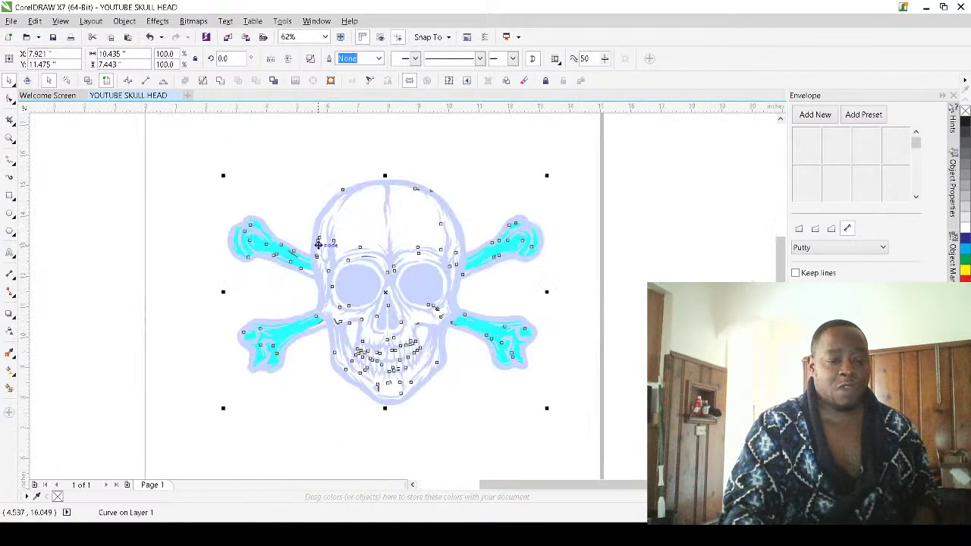
{"action": "left_click", "coordinate": [274, 210]}
{"action": "scroll", "coordinate": [267, 247], "scroll_direction": "up", "scroll_amount": 4}
{"action": "left_click", "coordinate": [276, 275]}
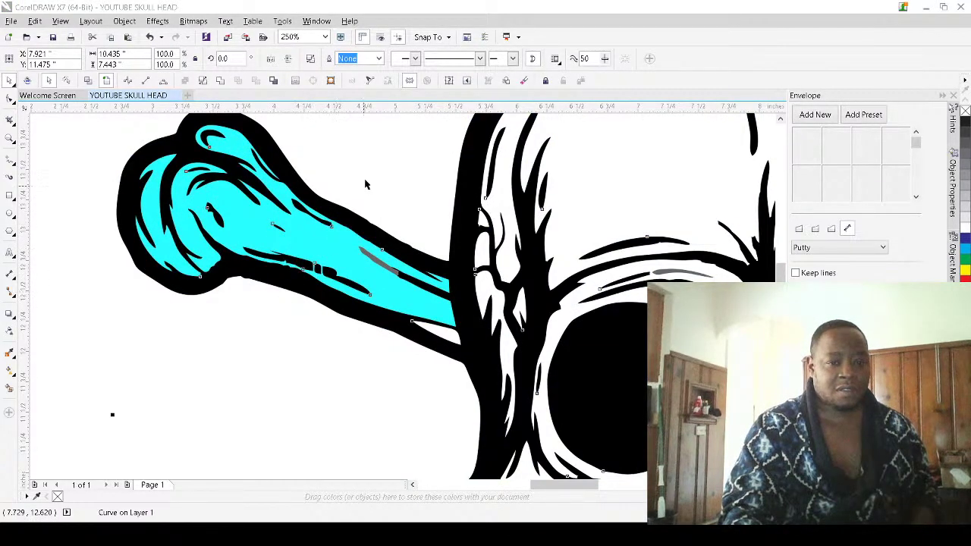
{"action": "left_click", "coordinate": [364, 188]}
Delete the nodes of the leftover letter-shaped cutouts from the black curve along the upper-right bone's lower edge
{"action": "scroll", "coordinate": [286, 250], "scroll_direction": "down", "scroll_amount": 4}
{"action": "scroll", "coordinate": [507, 261], "scroll_direction": "up", "scroll_amount": 6}
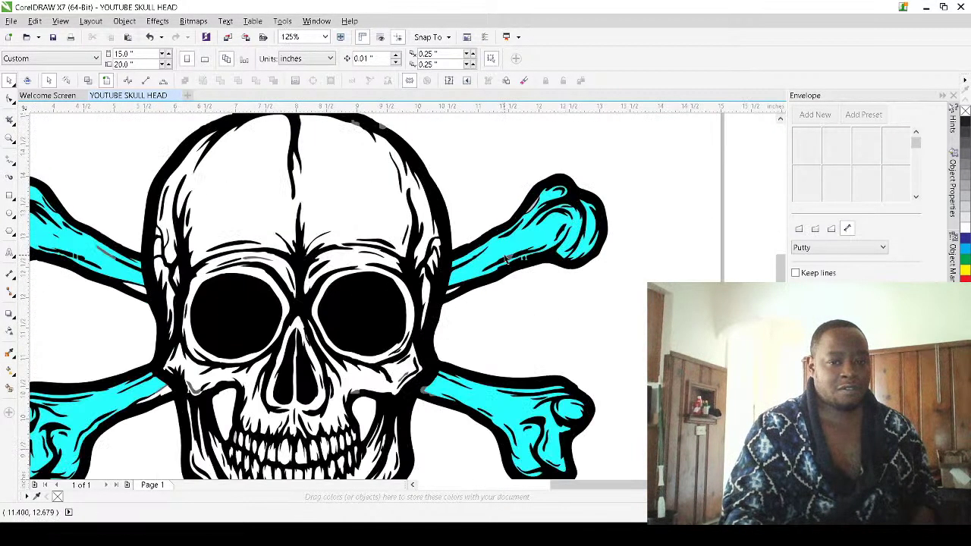
{"action": "scroll", "coordinate": [609, 312], "scroll_direction": "down", "scroll_amount": 2}
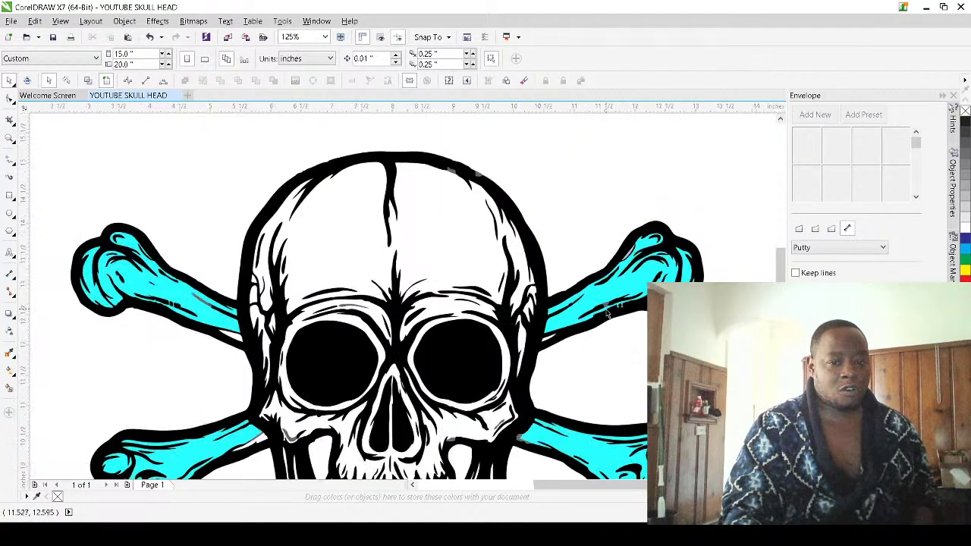
{"action": "scroll", "coordinate": [611, 324], "scroll_direction": "up", "scroll_amount": 4}
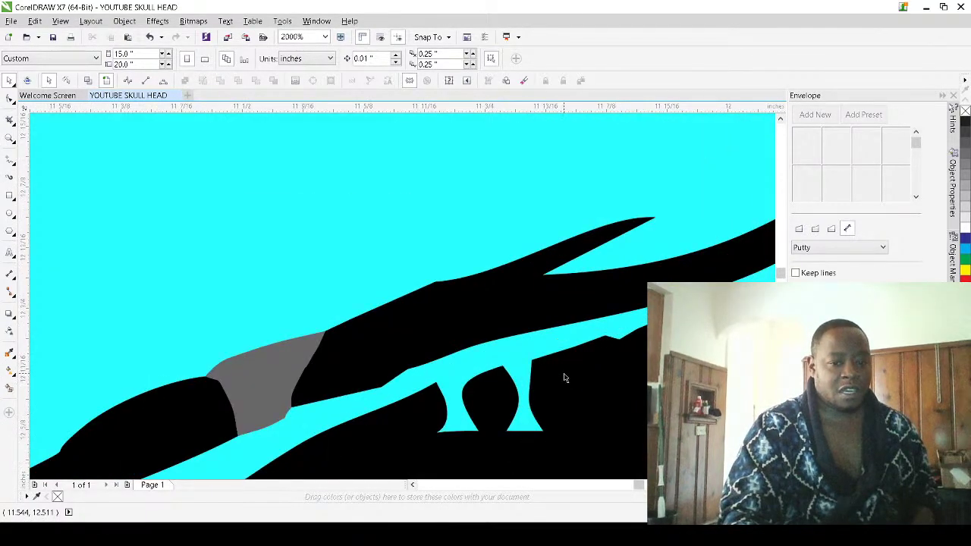
{"action": "scroll", "coordinate": [561, 383], "scroll_direction": "up", "scroll_amount": 2}
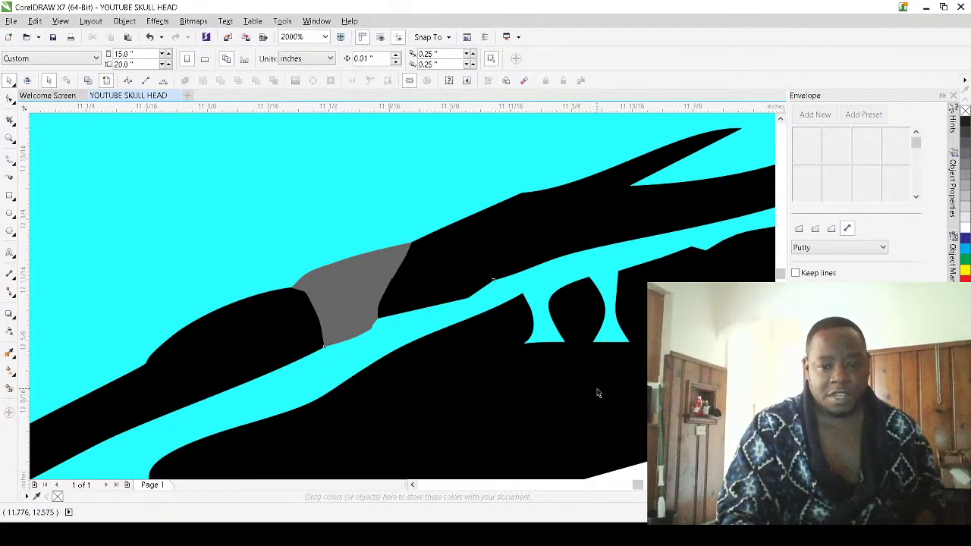
{"action": "left_click", "coordinate": [597, 393]}
{"action": "key", "text": "F10"}
{"action": "left_click_drag", "start_coordinate": [508, 287], "coordinate": [639, 370]}
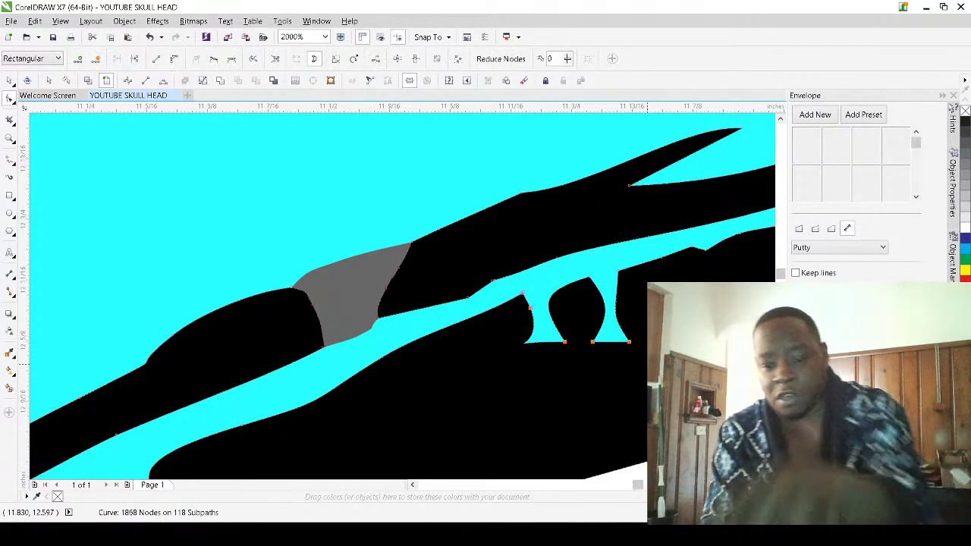
{"action": "key", "text": "Delete"}
{"action": "left_click_drag", "start_coordinate": [572, 267], "coordinate": [643, 321]}
{"action": "key", "text": "Delete"}
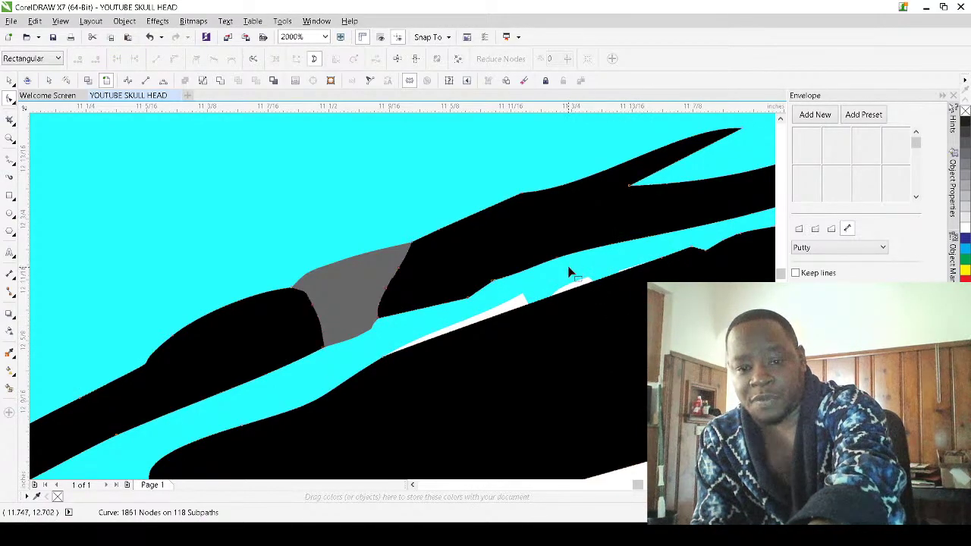
Delete the matching letter-shaped nodes from the cyan fill curve of the upper-right bone
{"action": "left_click", "coordinate": [568, 274]}
{"action": "left_click_drag", "start_coordinate": [519, 287], "coordinate": [577, 353]}
{"action": "key", "text": "Delete"}
{"action": "left_click_drag", "start_coordinate": [573, 267], "coordinate": [635, 361]}
{"action": "key", "text": "Delete"}
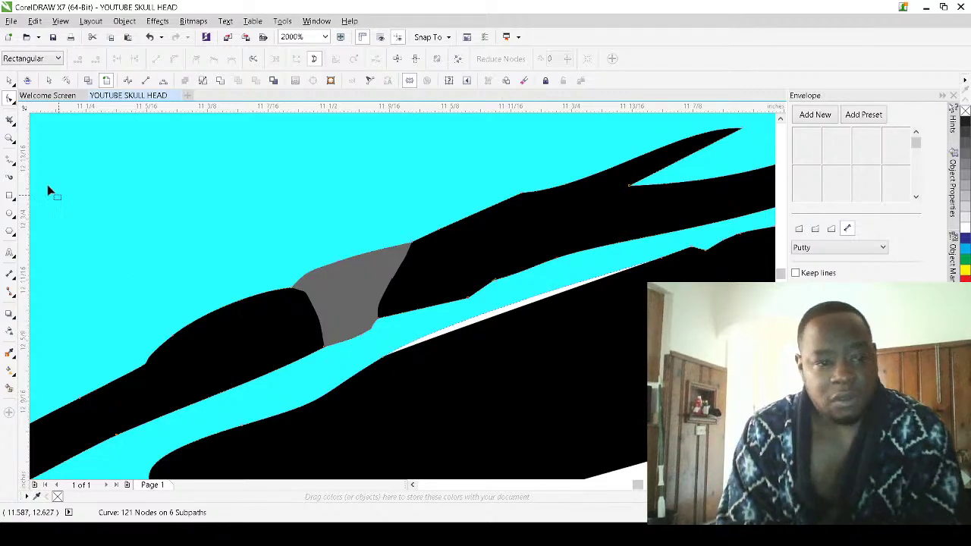
{"action": "left_click", "coordinate": [6, 79]}
{"action": "key", "text": "space"}
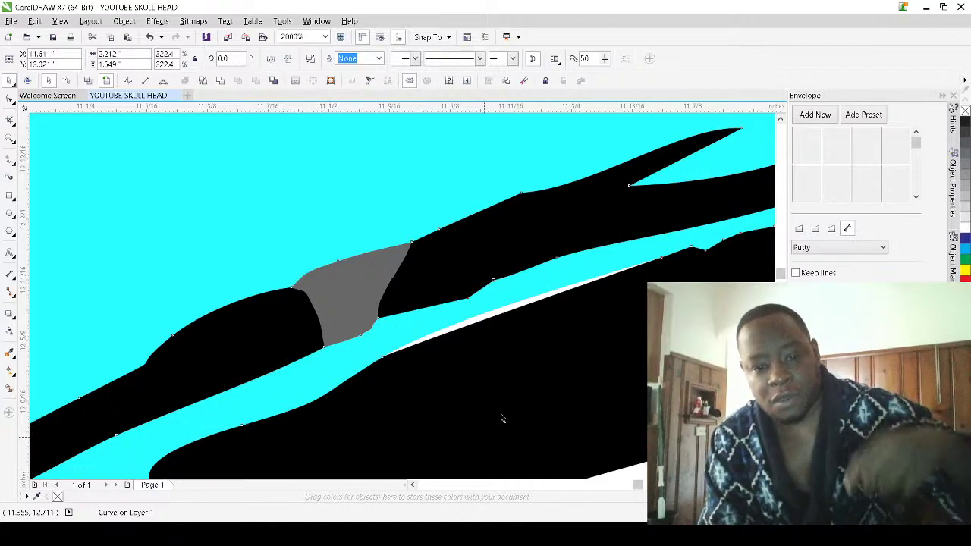
Delete the large cyan fill curve inside the upper-right bone
{"action": "scroll", "coordinate": [499, 397], "scroll_direction": "down", "scroll_amount": 3}
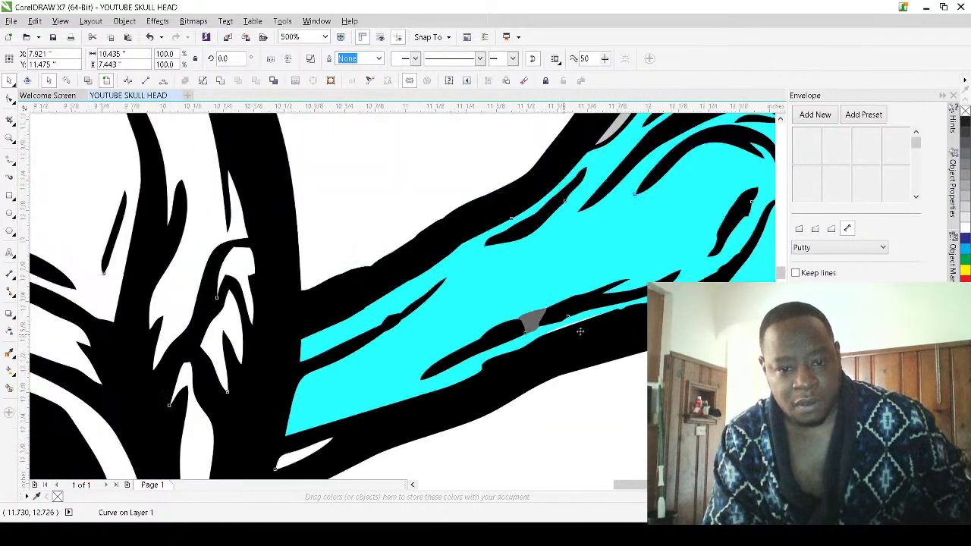
{"action": "scroll", "coordinate": [580, 332], "scroll_direction": "down", "scroll_amount": 1}
{"action": "left_click", "coordinate": [569, 414]}
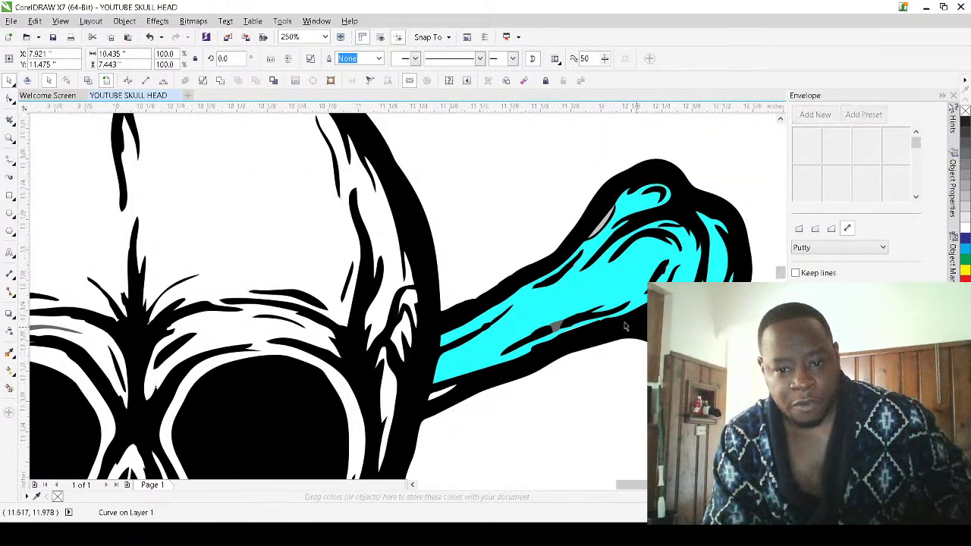
{"action": "scroll", "coordinate": [615, 322], "scroll_direction": "up", "scroll_amount": 2}
{"action": "scroll", "coordinate": [425, 324], "scroll_direction": "down", "scroll_amount": 1}
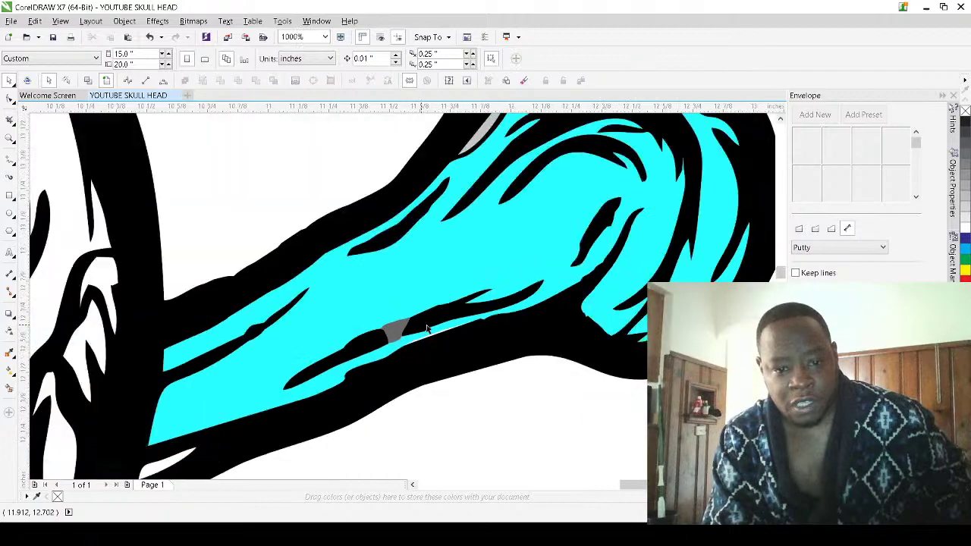
{"action": "left_click", "coordinate": [501, 244]}
{"action": "key", "text": "Delete"}
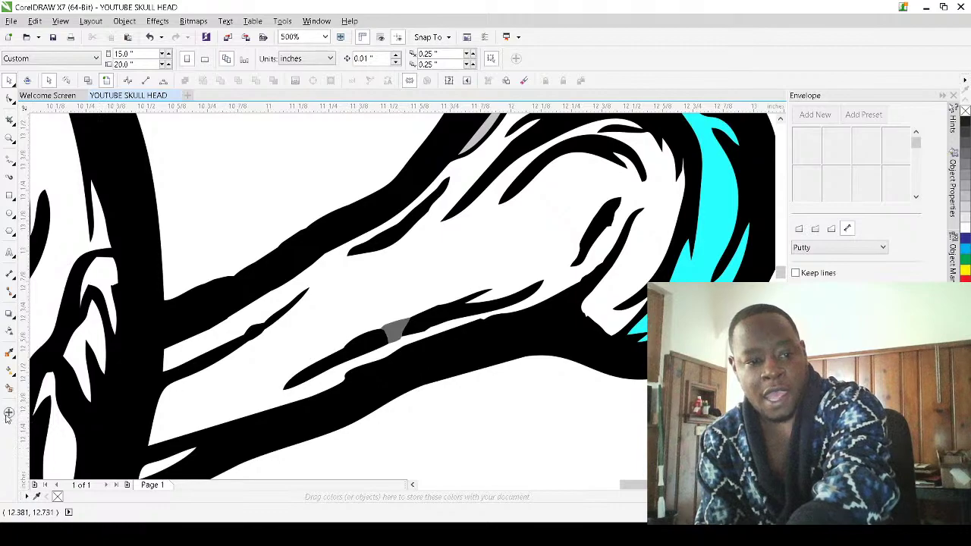
Smart-fill the interior of the upper-right bone and merge the new shape with the adjoining cyan fill
{"action": "left_click", "coordinate": [410, 285]}
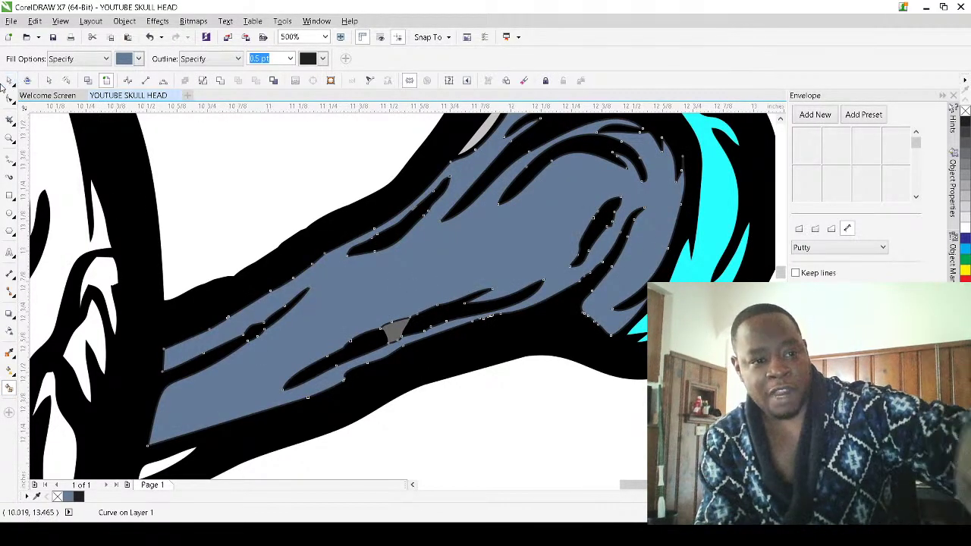
{"action": "left_click", "coordinate": [10, 80]}
{"action": "left_click", "coordinate": [683, 275], "text": "shift"}
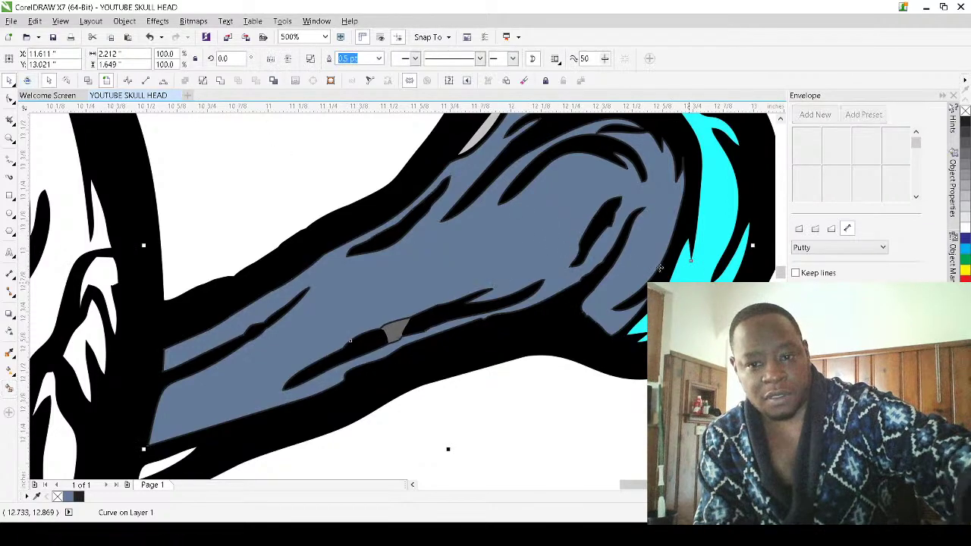
{"action": "left_click", "coordinate": [221, 80]}
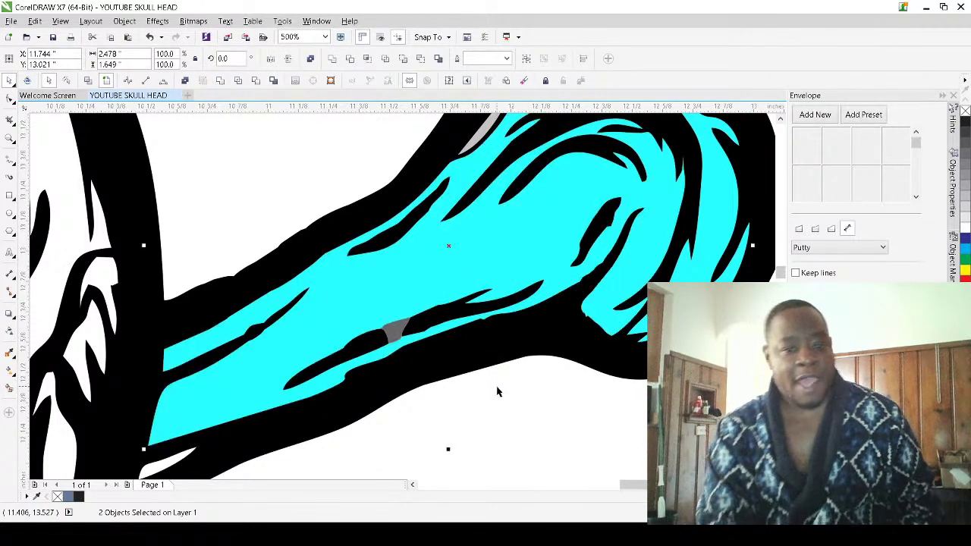
Fill the leftover grey patches across the skull and bones with yellow and merge them into one curve
{"action": "left_click", "coordinate": [396, 337]}
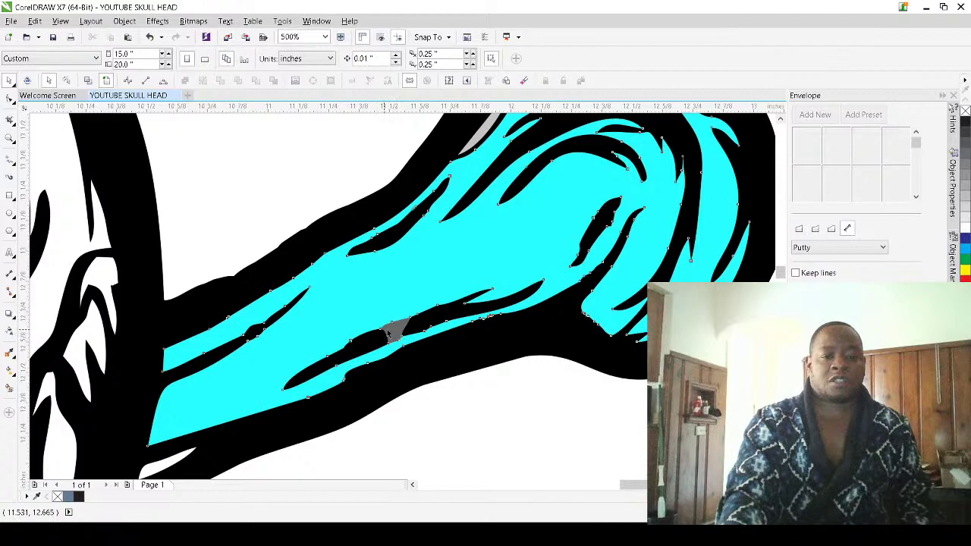
{"action": "left_click", "coordinate": [386, 331]}
{"action": "scroll", "coordinate": [379, 337], "scroll_direction": "down", "scroll_amount": 6}
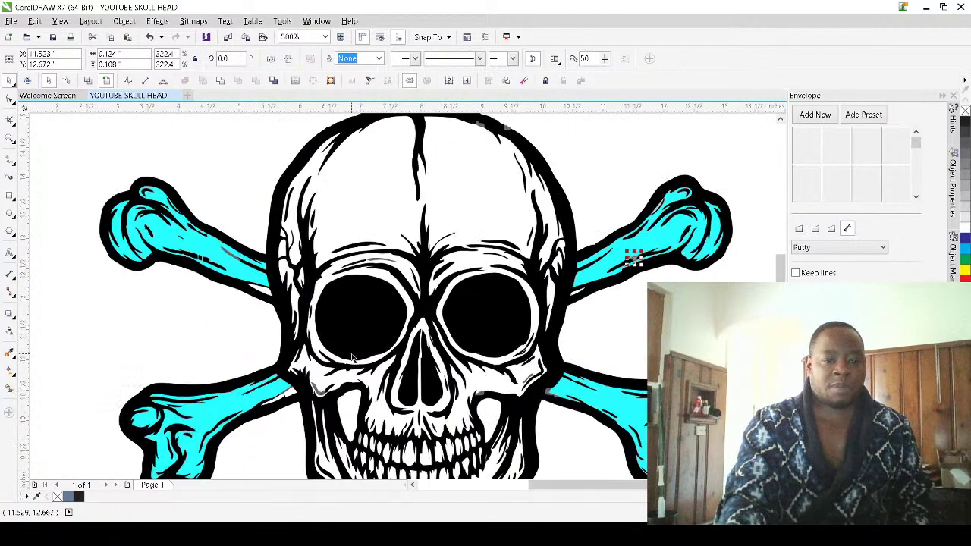
{"action": "key", "text": "ctrl+a"}
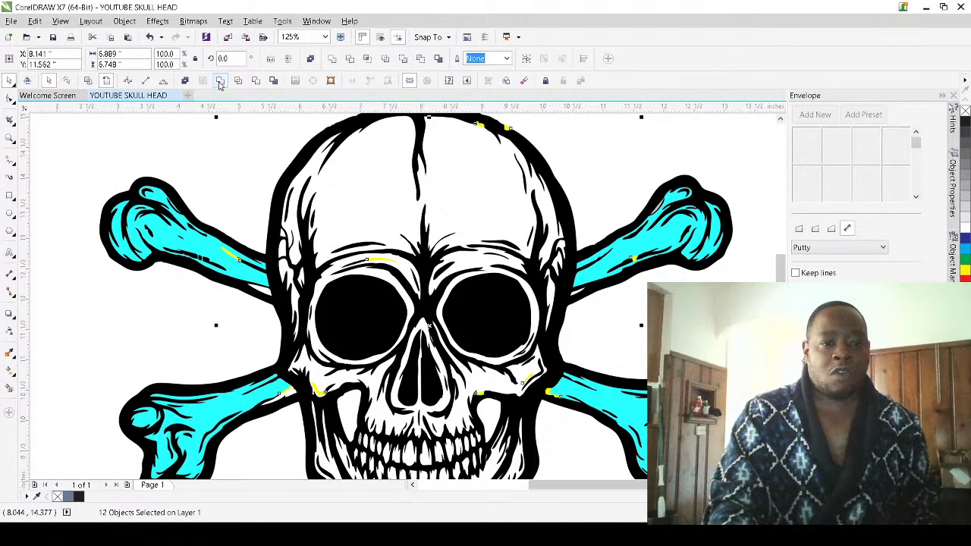
{"action": "scroll", "coordinate": [614, 373], "scroll_direction": "up", "scroll_amount": 4}
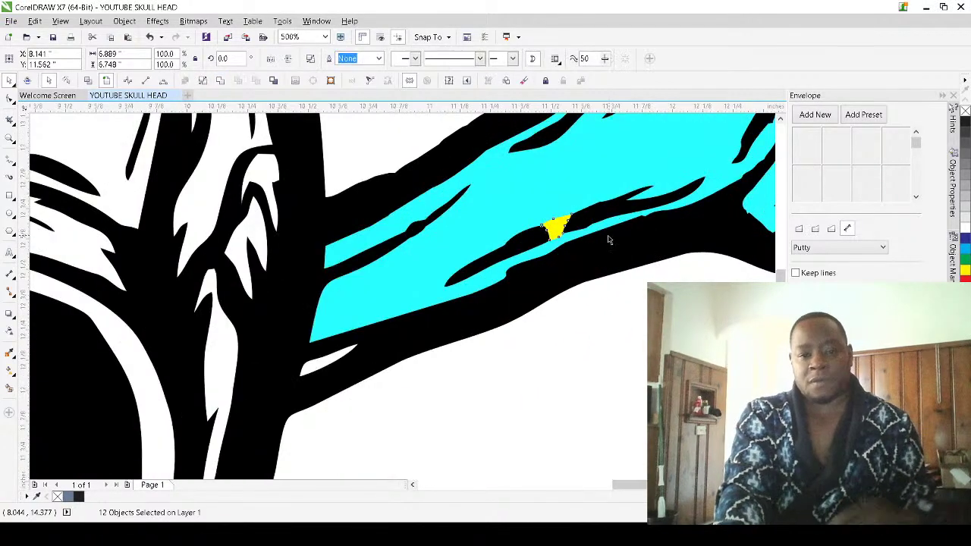
Merge the yellow patches with the black skull and crossbones curve so they take its black fill
{"action": "left_click", "coordinate": [581, 211]}
{"action": "left_click", "coordinate": [581, 201], "text": "shift"}
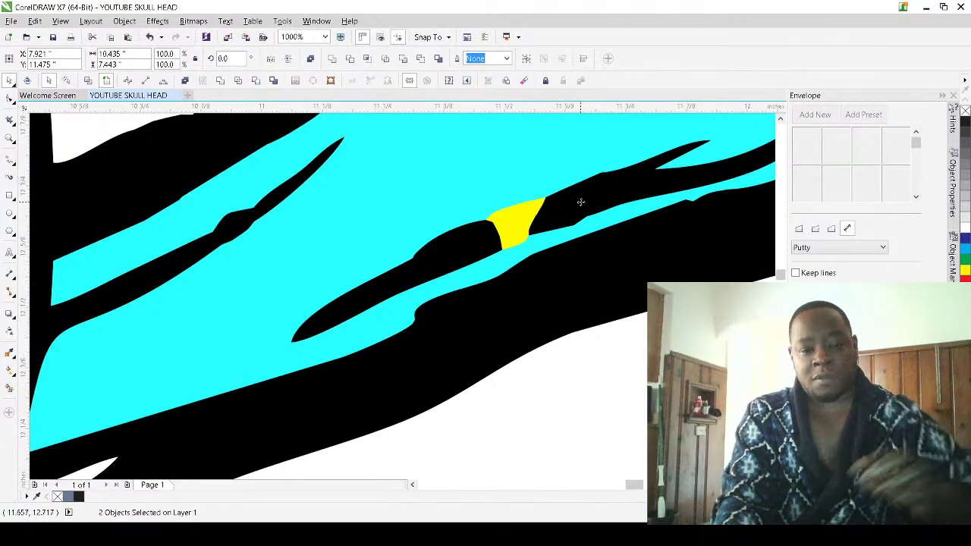
{"action": "key", "text": "ctrl+l"}
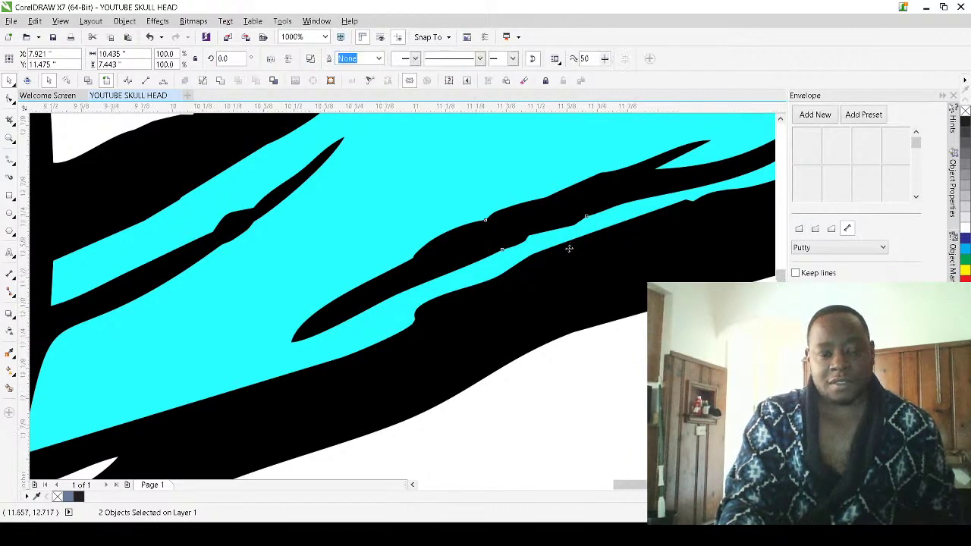
{"action": "scroll", "coordinate": [570, 248], "scroll_direction": "down", "scroll_amount": 3}
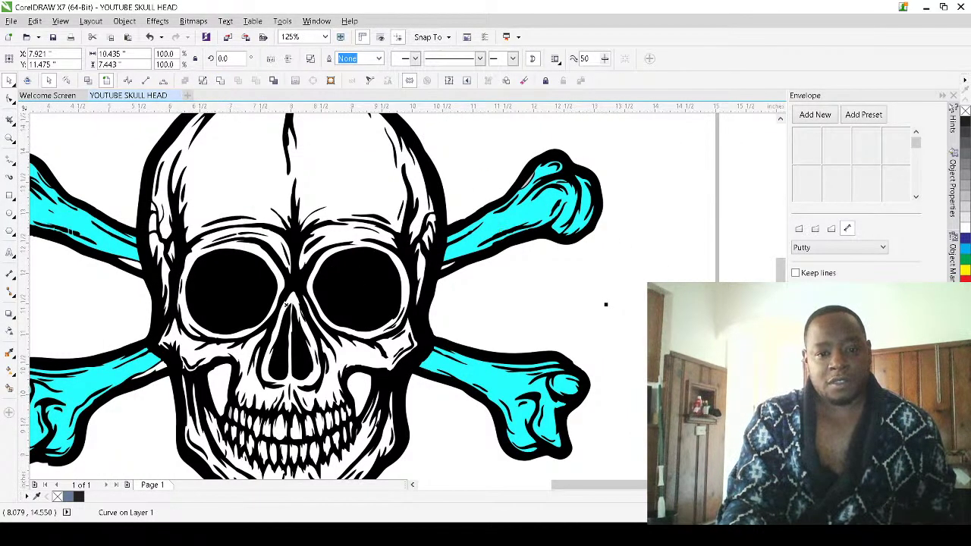
{"action": "scroll", "coordinate": [726, 325], "scroll_direction": "down", "scroll_amount": 1}
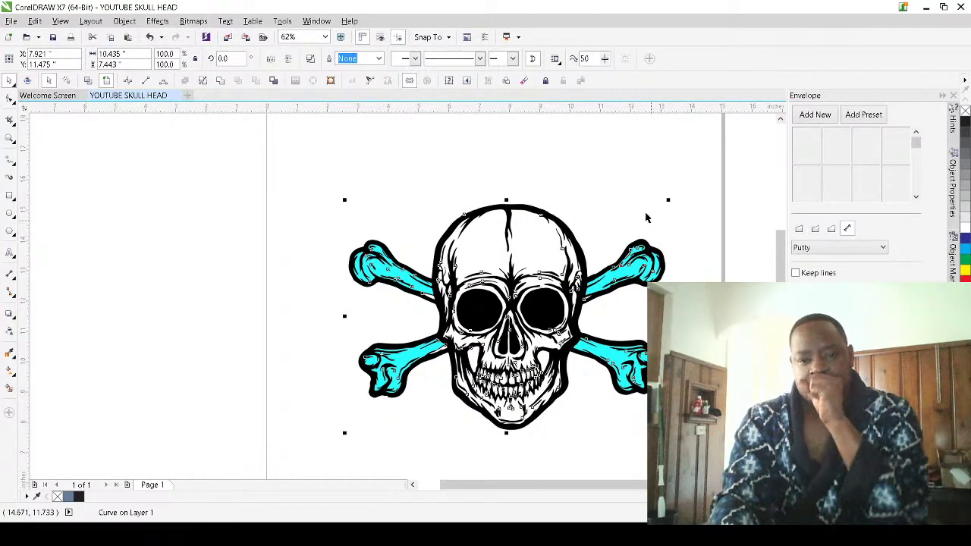
{"action": "left_click", "coordinate": [615, 195]}
Merge the white sliver at the skull end of the lower-left bone with that bone's cyan fill
{"action": "scroll", "coordinate": [449, 345], "scroll_direction": "up", "scroll_amount": 1}
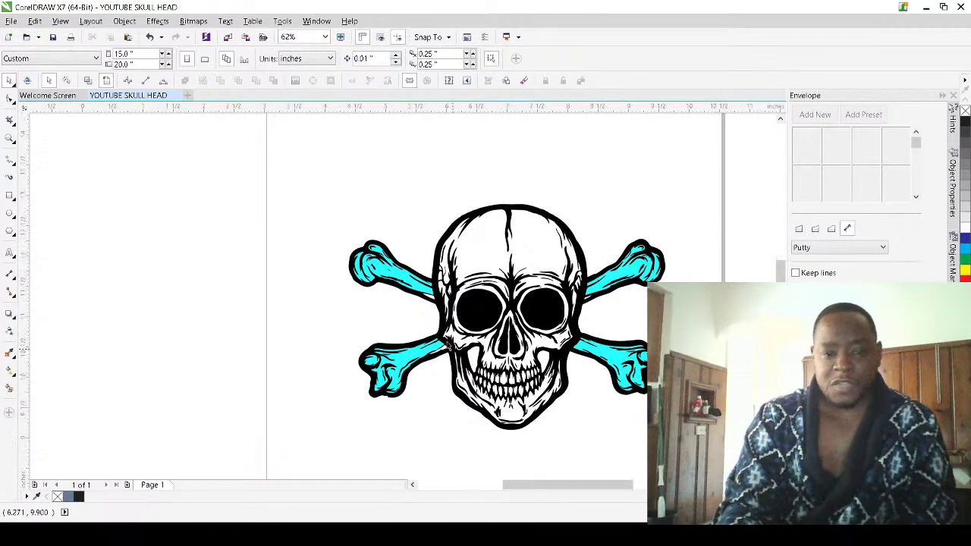
{"action": "scroll", "coordinate": [449, 345], "scroll_direction": "up", "scroll_amount": 5}
{"action": "left_click", "coordinate": [459, 342]}
{"action": "scroll", "coordinate": [469, 336], "scroll_direction": "down", "scroll_amount": 2}
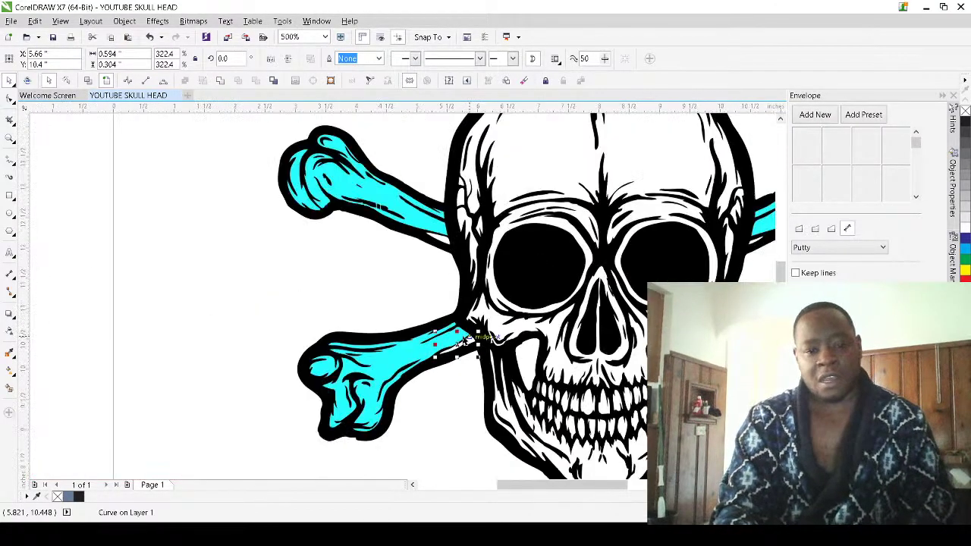
{"action": "key", "text": "space"}
{"action": "left_click", "coordinate": [343, 157], "text": "shift"}
Merge the white sliver at the skull end of the upper-left bone with that bone's cyan fill
{"action": "scroll", "coordinate": [435, 223], "scroll_direction": "up", "scroll_amount": 4}
{"action": "left_click", "coordinate": [489, 295]}
{"action": "left_click", "coordinate": [372, 228], "text": "shift"}
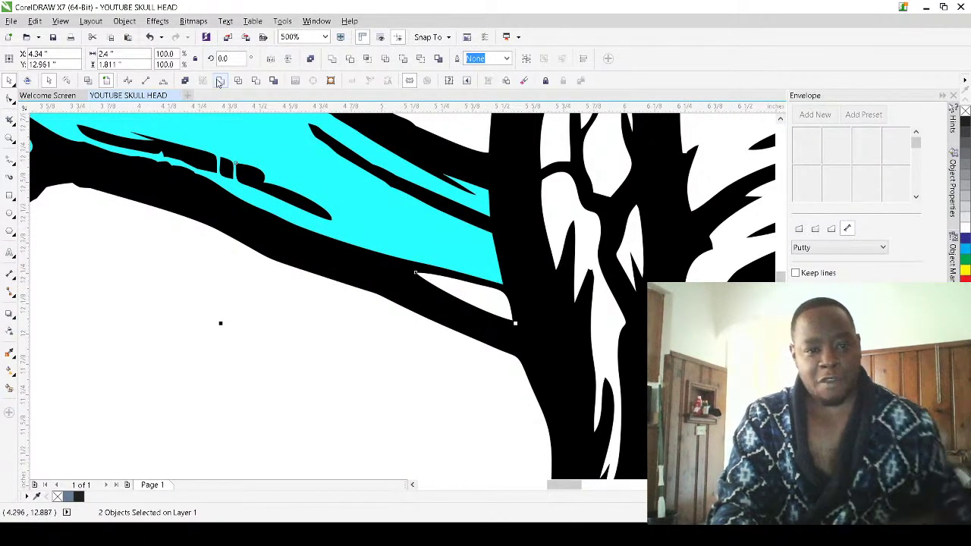
{"action": "left_click", "coordinate": [219, 81]}
{"action": "scroll", "coordinate": [412, 326], "scroll_direction": "down", "scroll_amount": 3}
{"action": "left_click", "coordinate": [344, 219]}
Merge the white sliver at the skull end of the upper-right bone with that bone's cyan fill
{"action": "scroll", "coordinate": [297, 272], "scroll_direction": "up", "scroll_amount": 2}
{"action": "scroll", "coordinate": [383, 271], "scroll_direction": "down", "scroll_amount": 4}
{"action": "scroll", "coordinate": [611, 375], "scroll_direction": "up", "scroll_amount": 4}
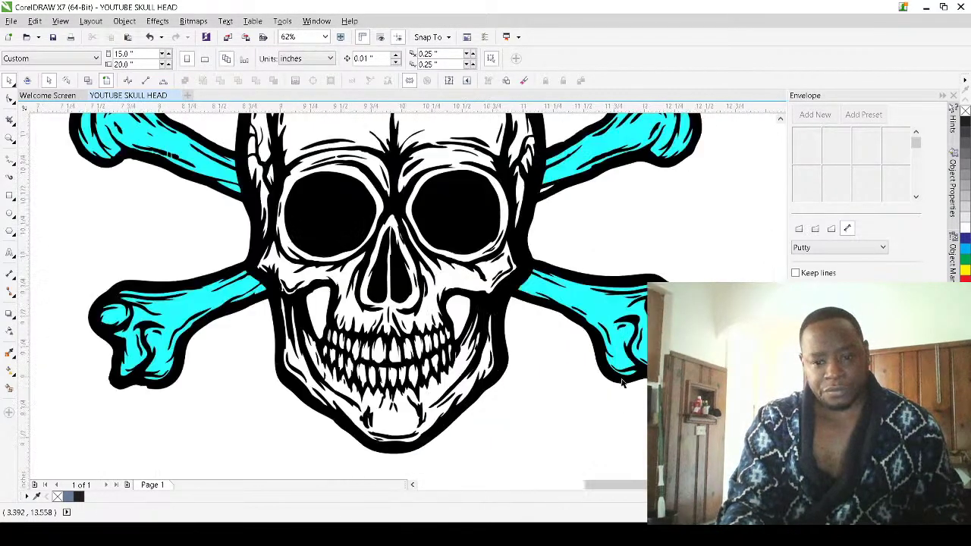
{"action": "scroll", "coordinate": [607, 355], "scroll_direction": "down", "scroll_amount": 3}
{"action": "scroll", "coordinate": [621, 350], "scroll_direction": "up", "scroll_amount": 6}
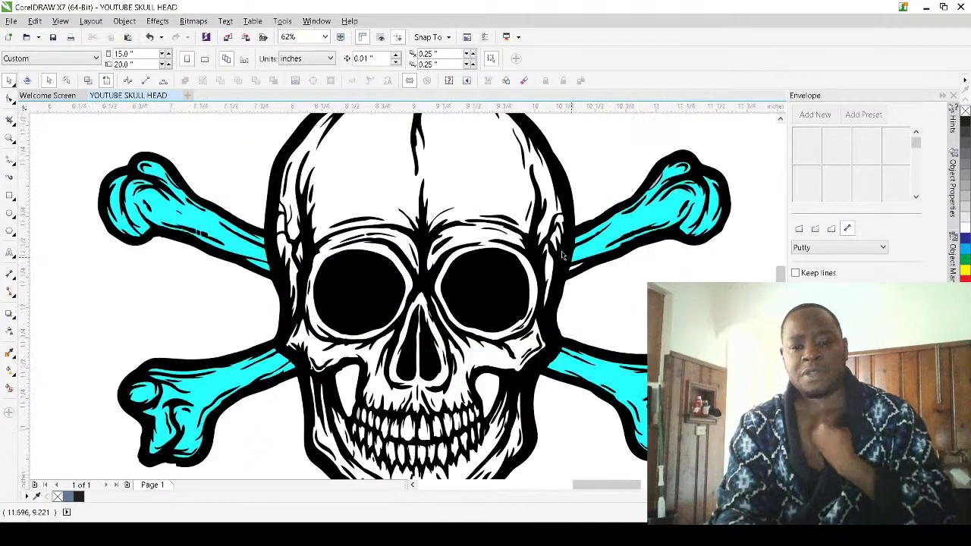
{"action": "left_click", "coordinate": [654, 257], "text": "shift"}
{"action": "left_click", "coordinate": [220, 80]}
{"action": "scroll", "coordinate": [280, 174], "scroll_direction": "down", "scroll_amount": 4}
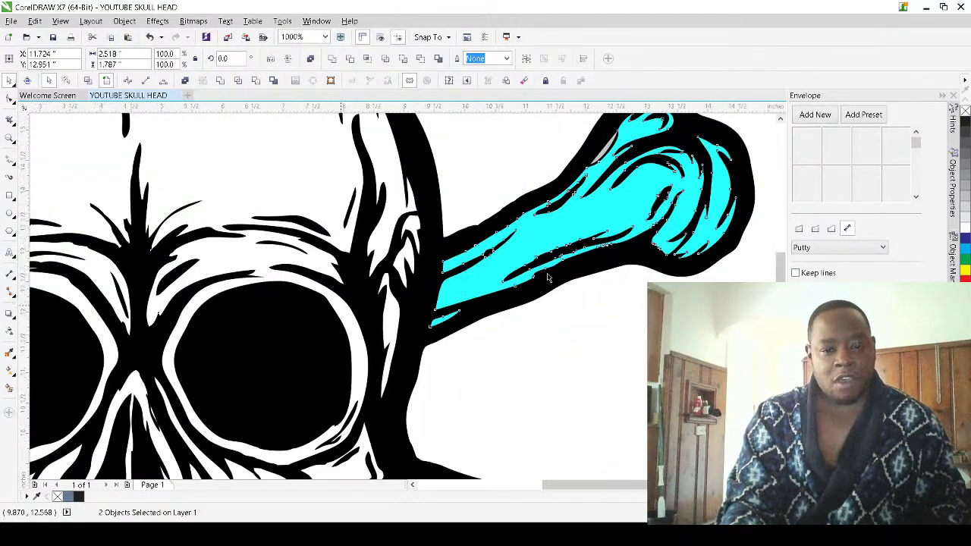
Merge the grey sliver along the upper edge of the upper-right bone with that bone's cyan fill
{"action": "left_click", "coordinate": [596, 216]}
{"action": "scroll", "coordinate": [595, 216], "scroll_direction": "up", "scroll_amount": 3}
{"action": "scroll", "coordinate": [596, 216], "scroll_direction": "up", "scroll_amount": 2}
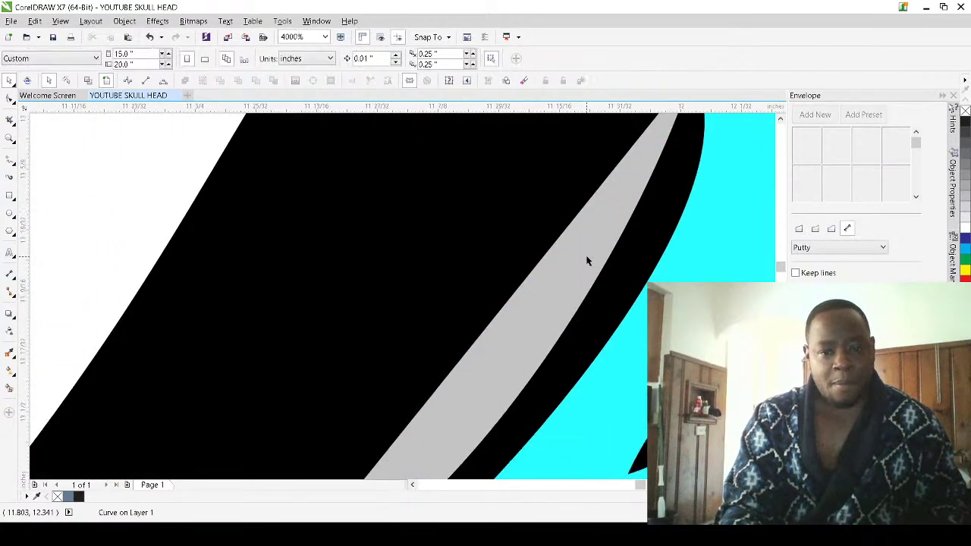
{"action": "scroll", "coordinate": [589, 261], "scroll_direction": "down", "scroll_amount": 3}
{"action": "left_click", "coordinate": [610, 218], "text": "shift"}
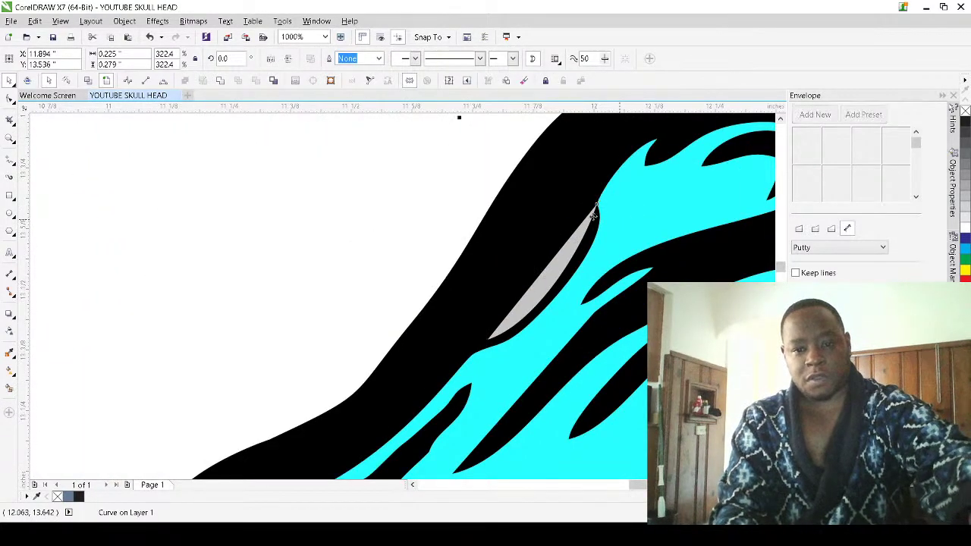
{"action": "left_click", "coordinate": [221, 80]}
{"action": "scroll", "coordinate": [349, 221], "scroll_direction": "down", "scroll_amount": 3}
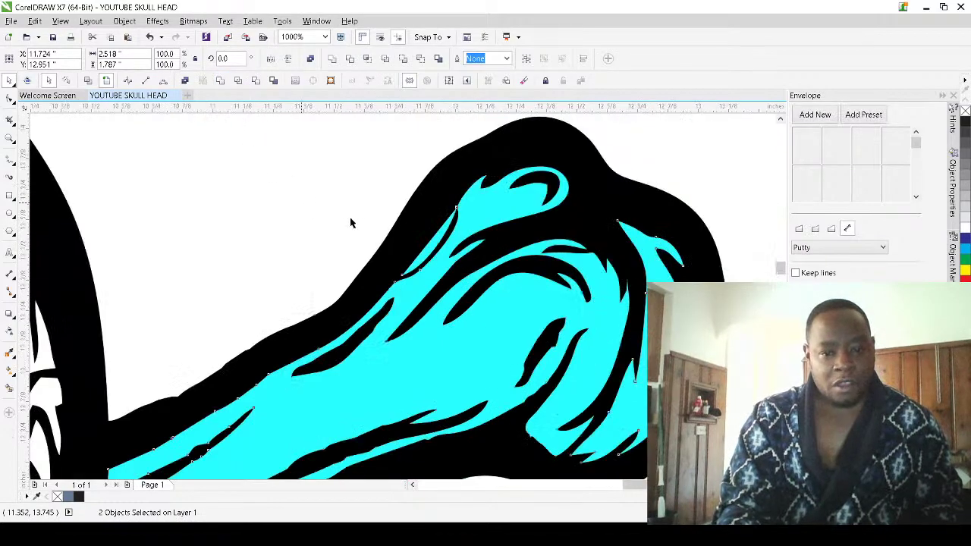
{"action": "scroll", "coordinate": [454, 246], "scroll_direction": "up", "scroll_amount": 2}
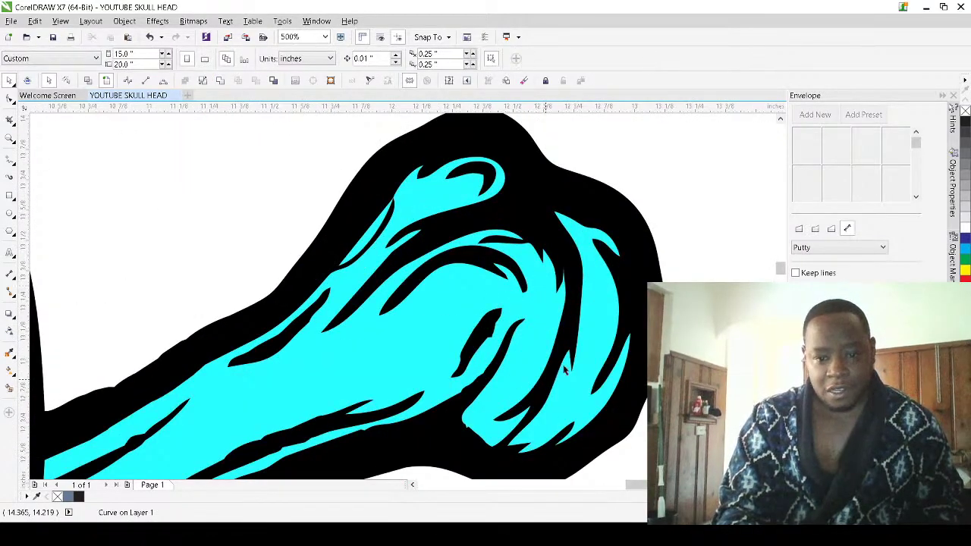
{"action": "scroll", "coordinate": [535, 291], "scroll_direction": "down", "scroll_amount": 2}
{"action": "scroll", "coordinate": [560, 336], "scroll_direction": "up", "scroll_amount": 5}
{"action": "scroll", "coordinate": [580, 333], "scroll_direction": "down", "scroll_amount": 6}
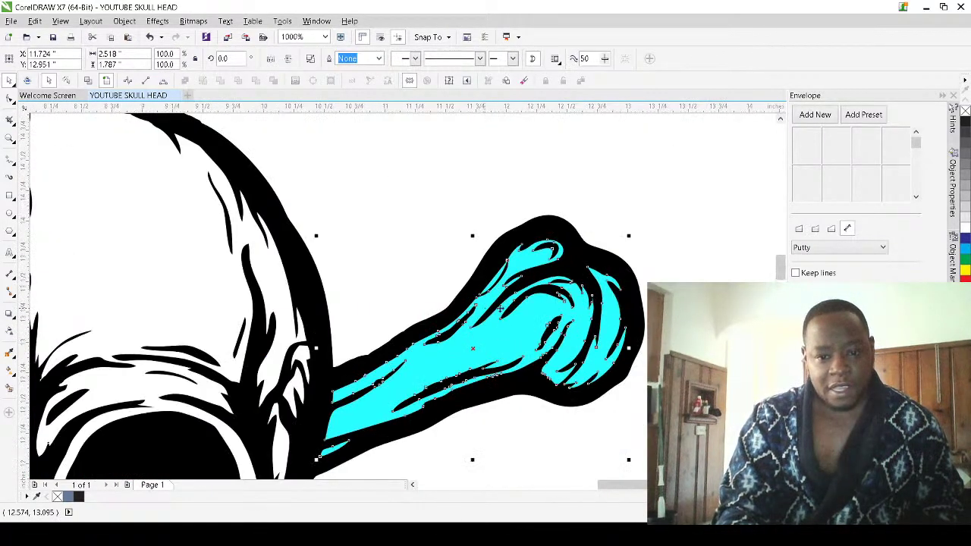
Recolour all the cyan bone fills lime green and merge them into a single curve
{"action": "scroll", "coordinate": [363, 376], "scroll_direction": "up", "scroll_amount": 2}
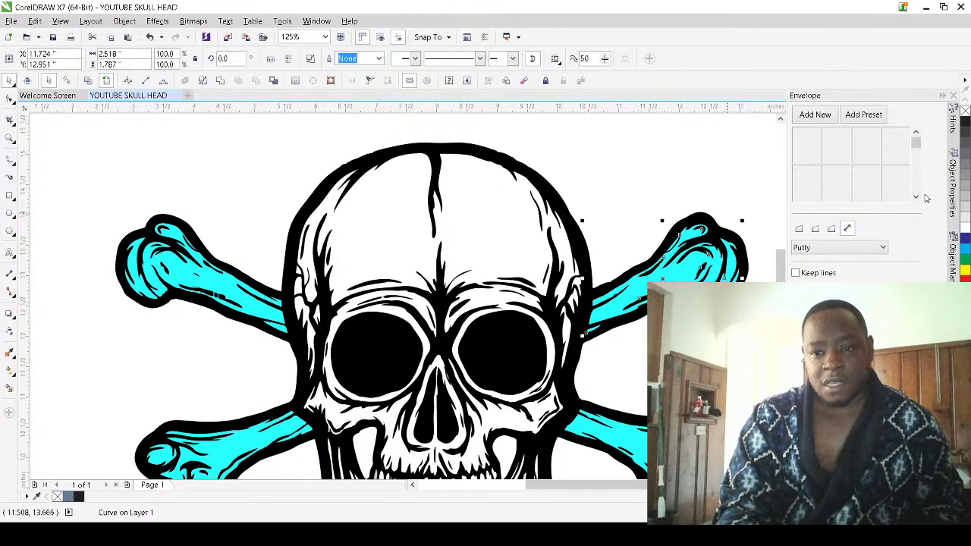
{"action": "key", "text": "ctrl+a"}
{"action": "left_click", "coordinate": [965, 326]}
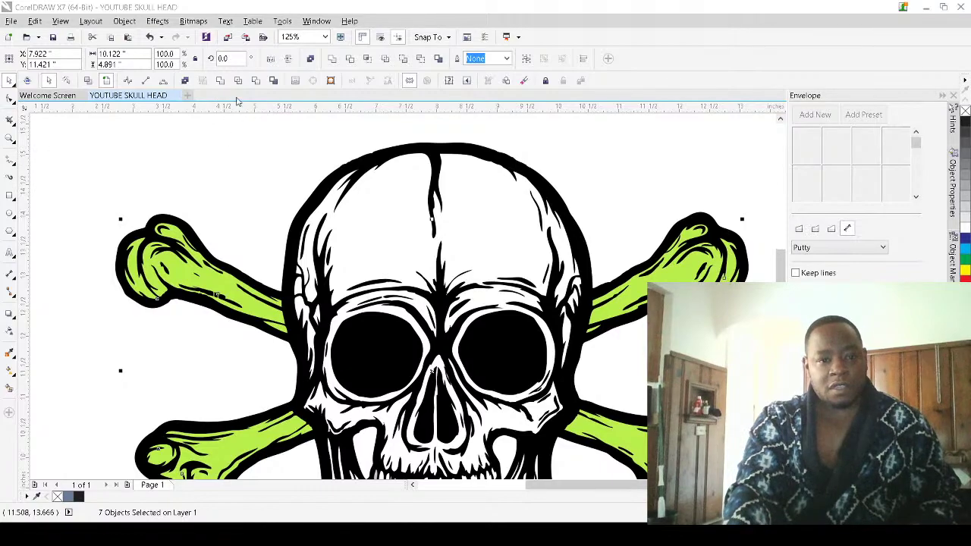
{"action": "key", "text": "ctrl+l"}
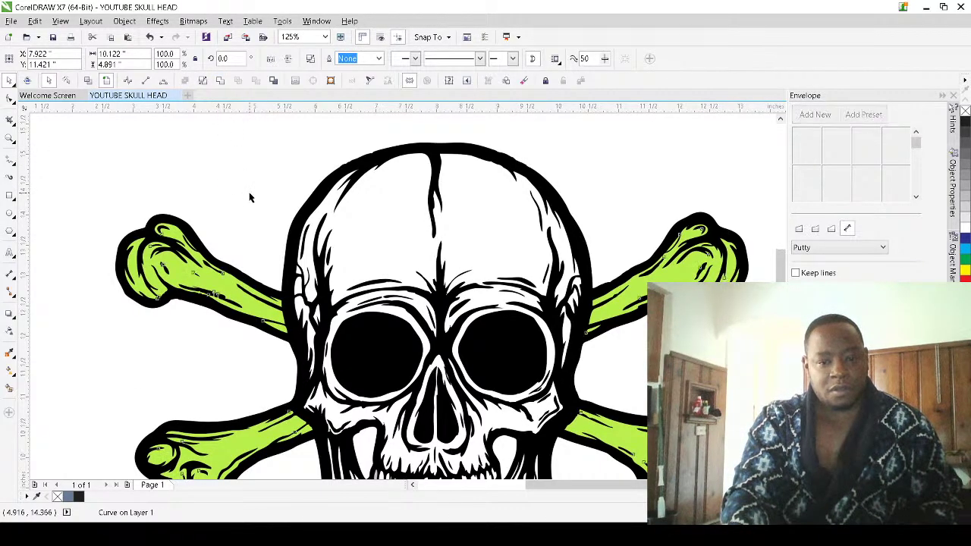
{"action": "left_click", "coordinate": [249, 197]}
Look over the recoloured crossbones and the skull's jaw and teeth for areas that still need colour
{"action": "scroll", "coordinate": [278, 169], "scroll_direction": "down", "scroll_amount": 2}
{"action": "scroll", "coordinate": [270, 209], "scroll_direction": "up", "scroll_amount": 1}
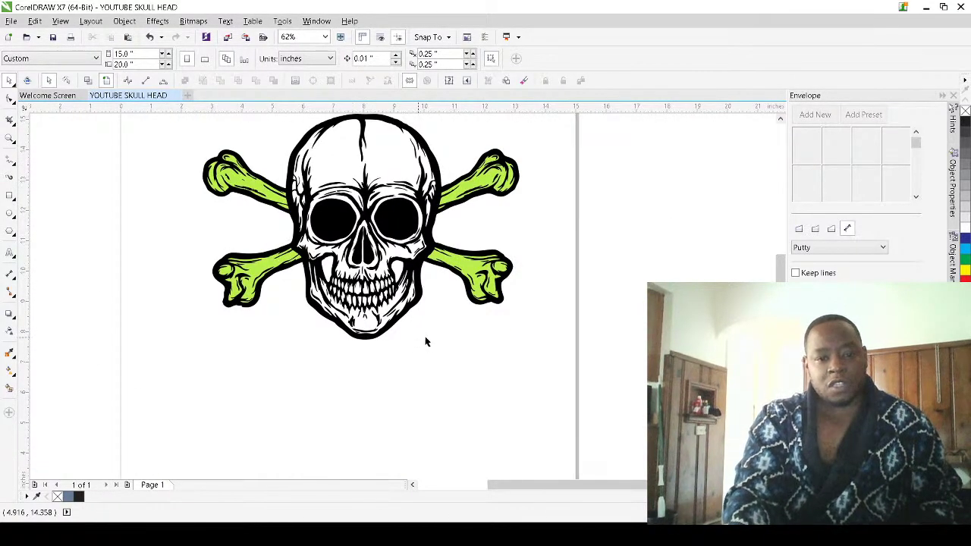
{"action": "scroll", "coordinate": [422, 341], "scroll_direction": "up", "scroll_amount": 3}
{"action": "scroll", "coordinate": [433, 340], "scroll_direction": "down", "scroll_amount": 3}
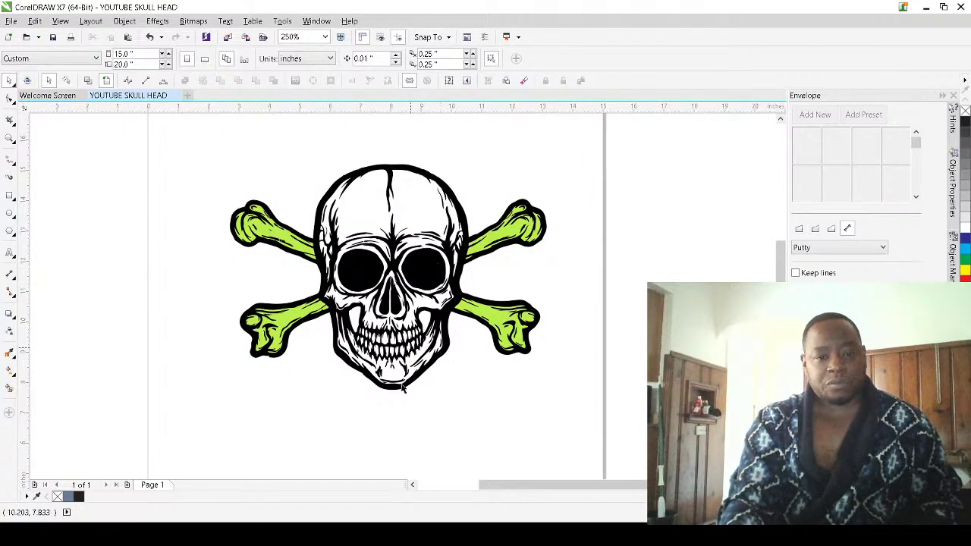
{"action": "scroll", "coordinate": [404, 386], "scroll_direction": "up", "scroll_amount": 2}
{"action": "scroll", "coordinate": [410, 318], "scroll_direction": "down", "scroll_amount": 3}
{"action": "scroll", "coordinate": [484, 233], "scroll_direction": "up", "scroll_amount": 3}
{"action": "scroll", "coordinate": [404, 211], "scroll_direction": "down", "scroll_amount": 2}
{"action": "scroll", "coordinate": [373, 226], "scroll_direction": "up", "scroll_amount": 3}
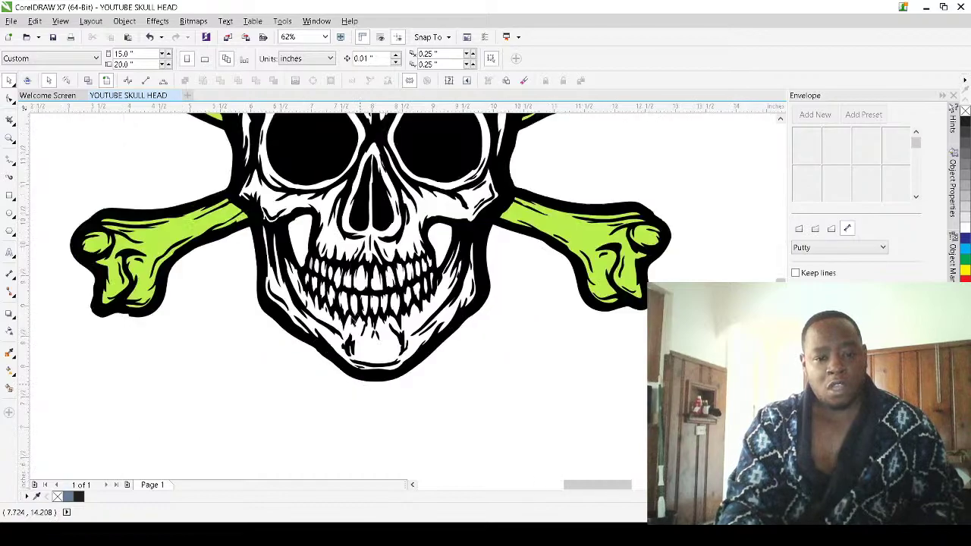
{"action": "scroll", "coordinate": [252, 258], "scroll_direction": "up", "scroll_amount": 3}
{"action": "scroll", "coordinate": [253, 258], "scroll_direction": "down", "scroll_amount": 3}
Select all the upper and lower tooth shapes in the jaw and fill them with golden yellow
{"action": "scroll", "coordinate": [252, 261], "scroll_direction": "up", "scroll_amount": 3}
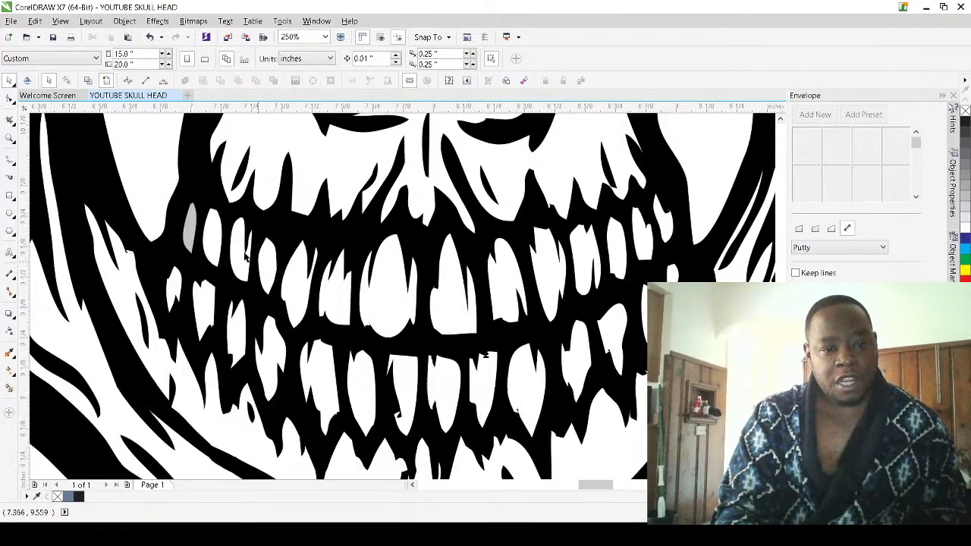
{"action": "left_click", "coordinate": [189, 231]}
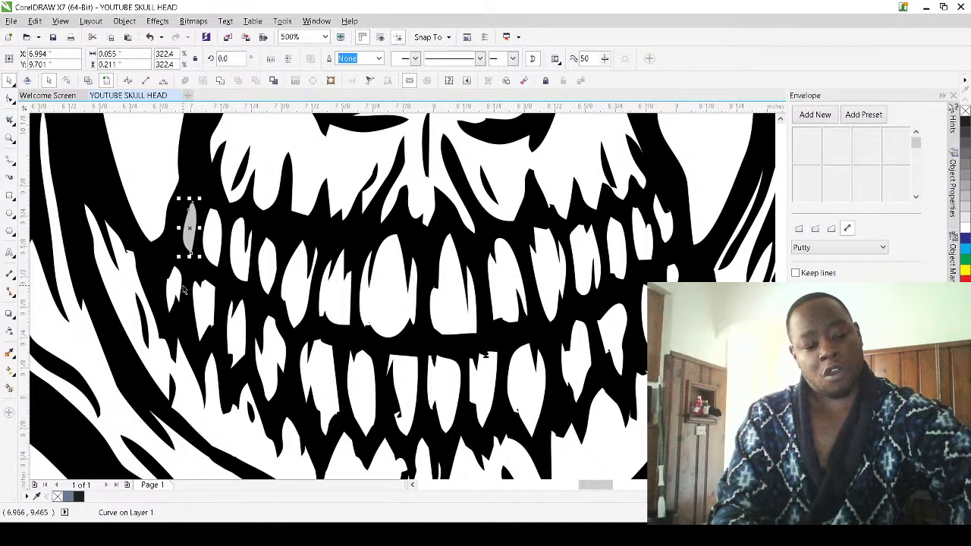
{"action": "left_click", "coordinate": [174, 286], "text": "shift"}
{"action": "left_click", "coordinate": [206, 302], "text": "shift"}
{"action": "left_click", "coordinate": [213, 246], "text": "shift"}
{"action": "left_click", "coordinate": [240, 256], "text": "shift"}
{"action": "left_click", "coordinate": [265, 272], "text": "shift"}
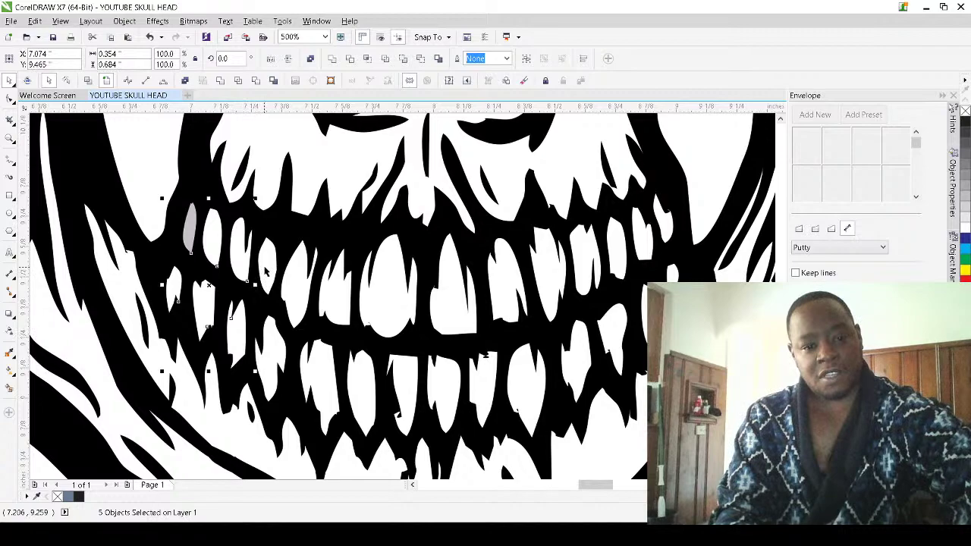
{"action": "left_click", "coordinate": [288, 322], "text": "shift"}
{"action": "left_click", "coordinate": [302, 298], "text": "shift"}
{"action": "left_click", "coordinate": [345, 302], "text": "shift"}
{"action": "left_click", "coordinate": [326, 369], "text": "shift"}
{"action": "left_click", "coordinate": [390, 313], "text": "shift"}
{"action": "left_click", "coordinate": [355, 385], "text": "shift"}
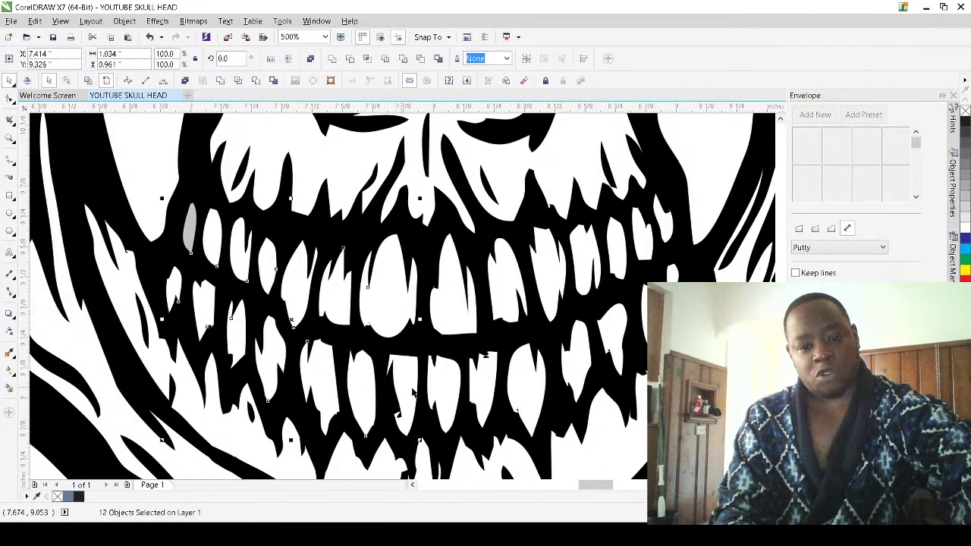
{"action": "left_click", "coordinate": [443, 389], "text": "shift"}
{"action": "left_click", "coordinate": [448, 326], "text": "shift"}
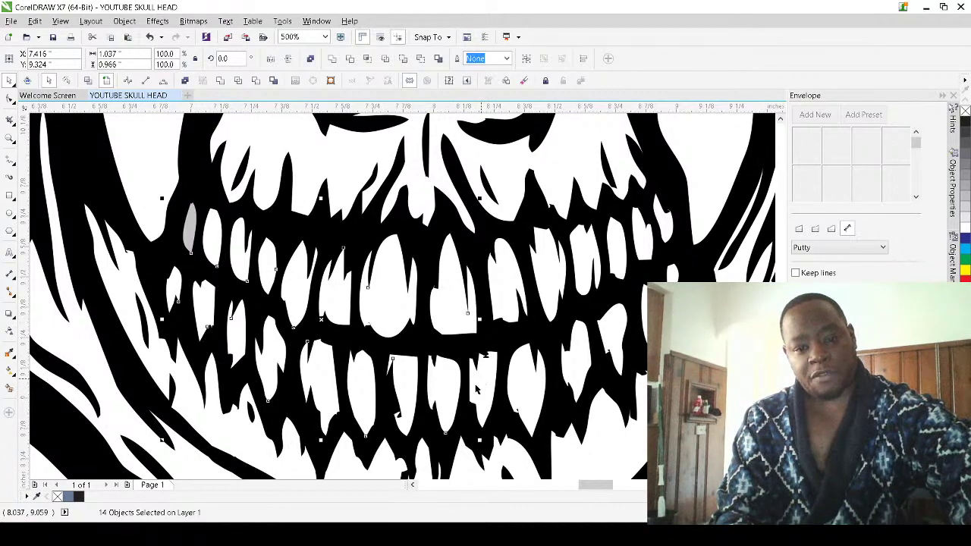
{"action": "left_click", "coordinate": [512, 347], "text": "shift"}
{"action": "left_click", "coordinate": [565, 279], "text": "shift"}
{"action": "left_click", "coordinate": [584, 260], "text": "shift"}
{"action": "left_click", "coordinate": [577, 359], "text": "shift"}
{"action": "left_click", "coordinate": [619, 335], "text": "shift"}
{"action": "left_click", "coordinate": [617, 258], "text": "shift"}
{"action": "left_click", "coordinate": [643, 239], "text": "shift"}
{"action": "left_click", "coordinate": [671, 247], "text": "shift"}
{"action": "left_click", "coordinate": [674, 271], "text": "shift"}
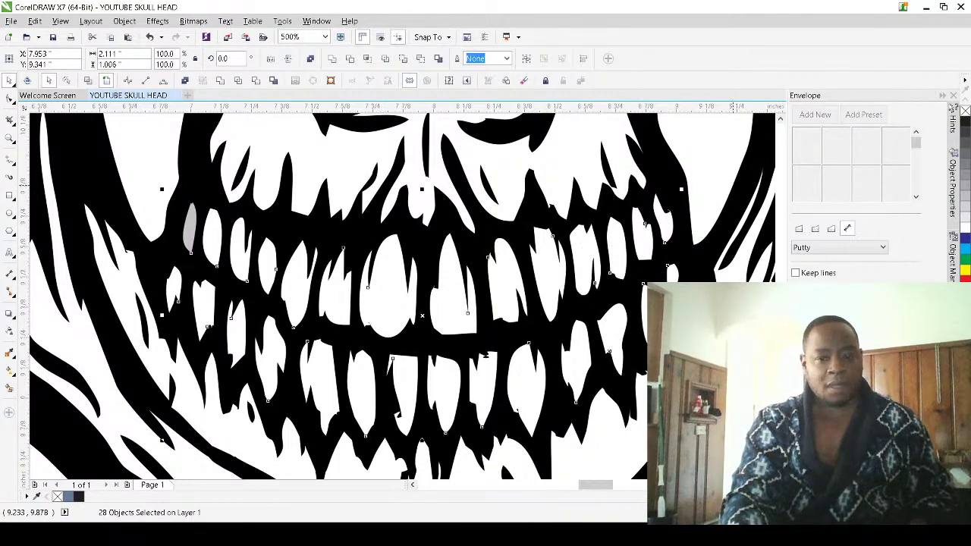
{"action": "left_click", "coordinate": [964, 270]}
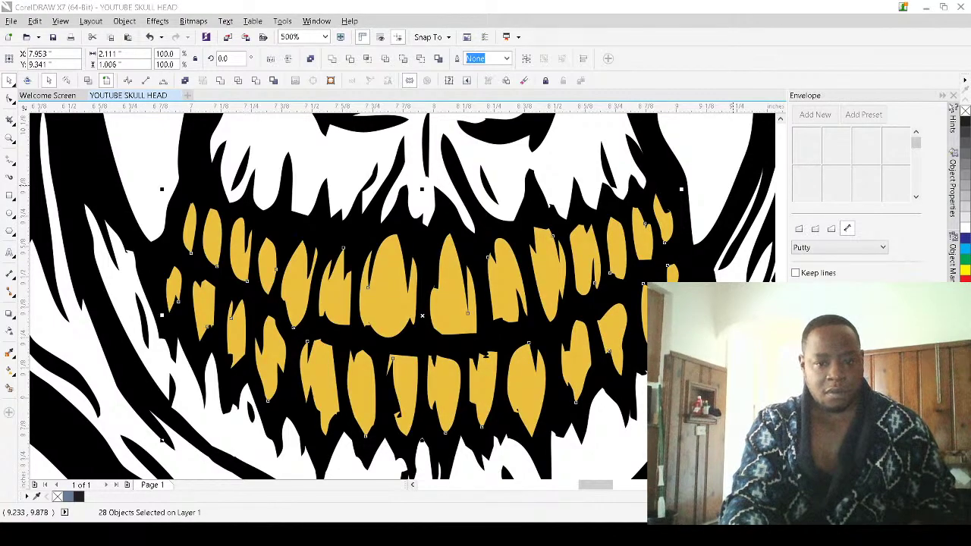
Weld all the golden yellow upper and lower teeth into a single curve
{"action": "left_click", "coordinate": [221, 84]}
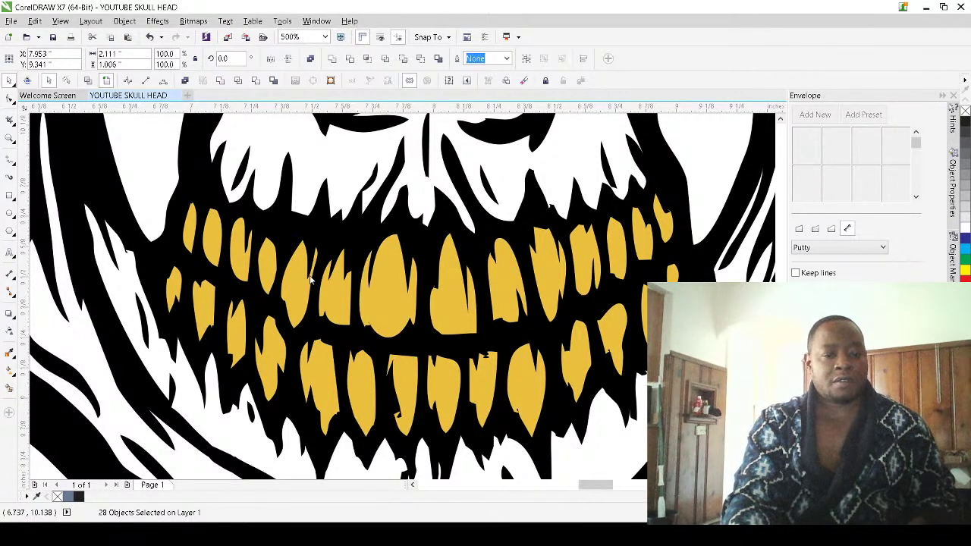
{"action": "scroll", "coordinate": [341, 315], "scroll_direction": "down", "scroll_amount": 6}
{"action": "left_click", "coordinate": [383, 334]}
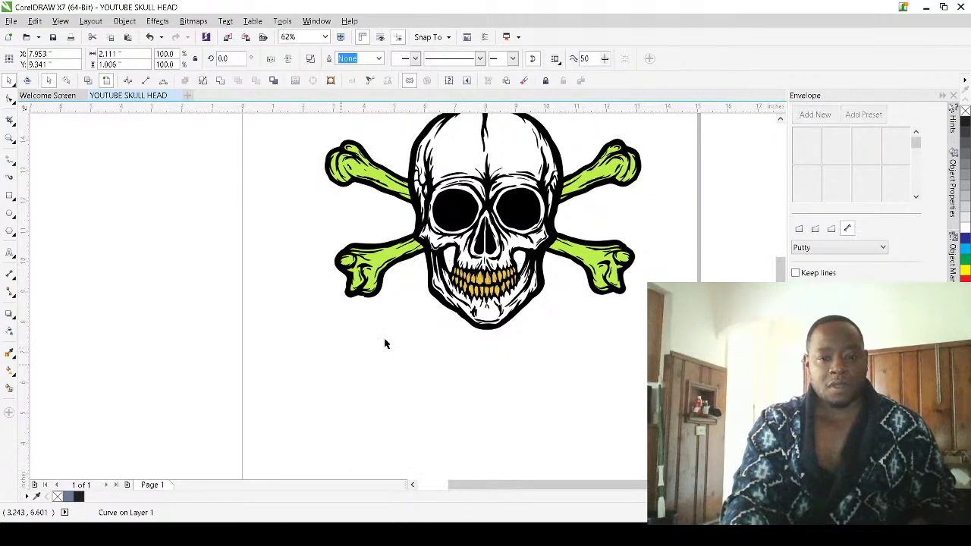
Try moving the merged teeth off the skull to below the jaw as a test, and undo the move
{"action": "scroll", "coordinate": [450, 303], "scroll_direction": "up", "scroll_amount": 2}
{"action": "left_click_drag", "start_coordinate": [509, 232], "coordinate": [379, 372]}
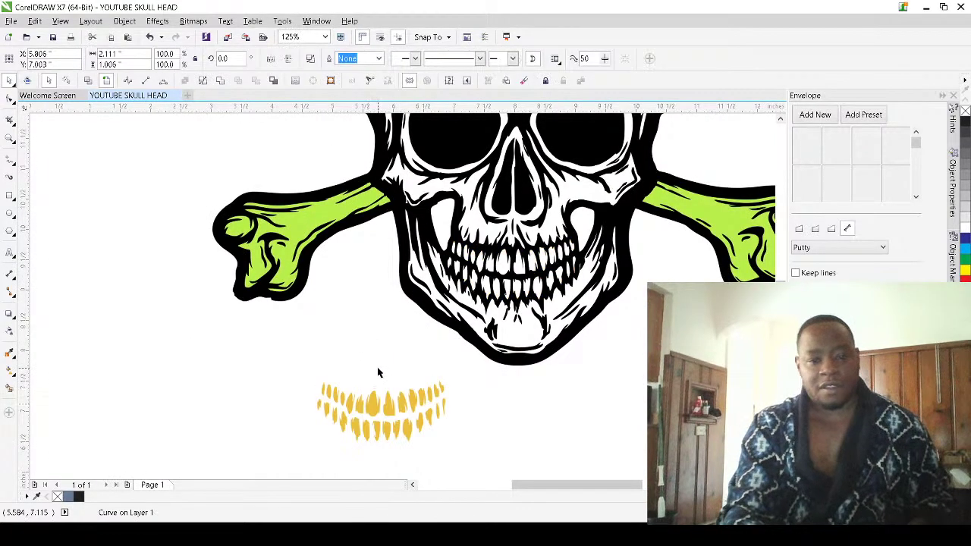
{"action": "key", "text": "ctrl+z"}
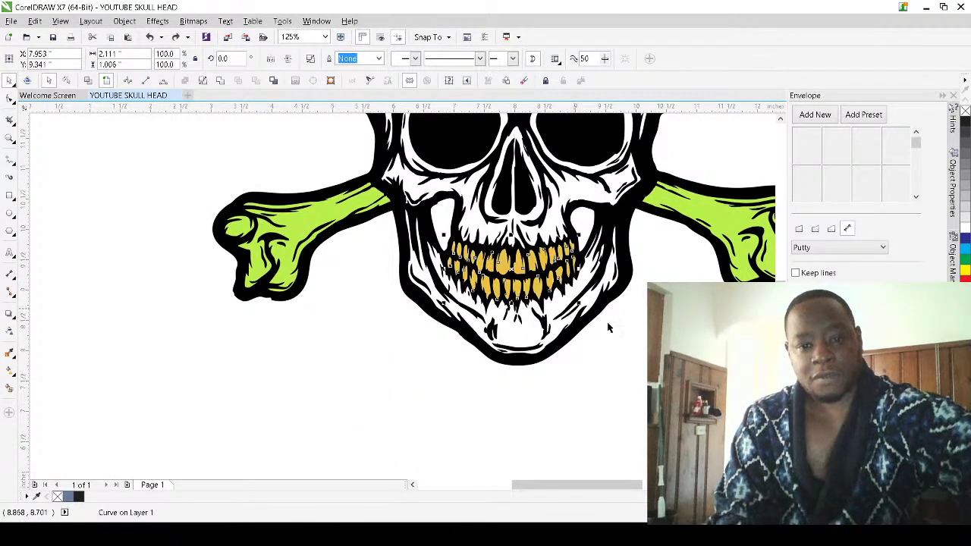
{"action": "left_click", "coordinate": [630, 407]}
Select all the white bone shapes of the skull and fill them with cream
{"action": "scroll", "coordinate": [605, 249], "scroll_direction": "up", "scroll_amount": 2}
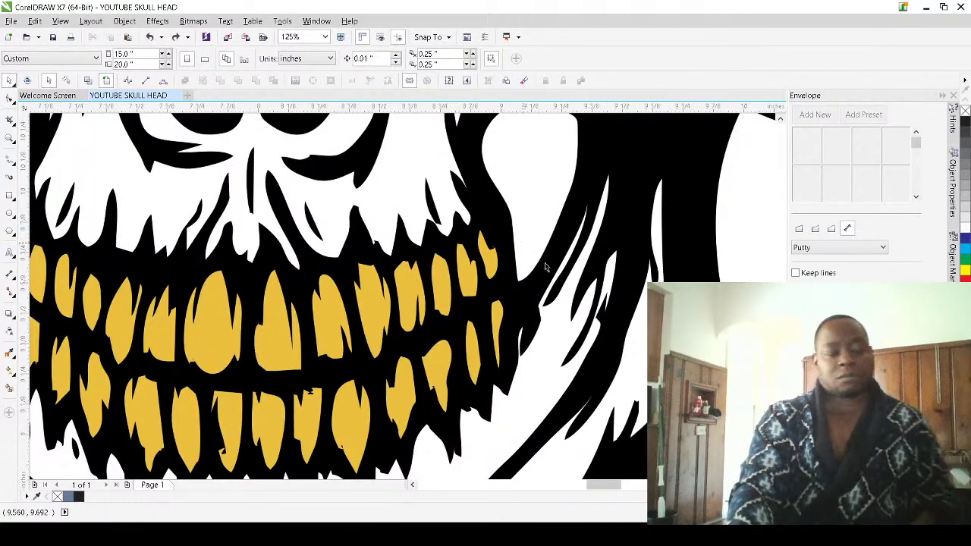
{"action": "scroll", "coordinate": [537, 260], "scroll_direction": "down", "scroll_amount": 5}
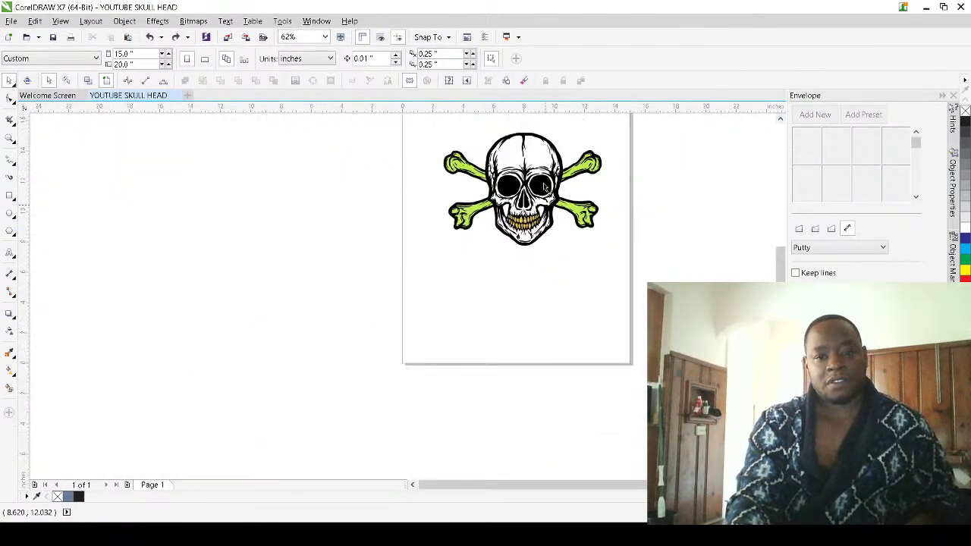
{"action": "scroll", "coordinate": [537, 166], "scroll_direction": "up", "scroll_amount": 2}
{"action": "scroll", "coordinate": [537, 251], "scroll_direction": "up", "scroll_amount": 3}
{"action": "left_click", "coordinate": [553, 256]}
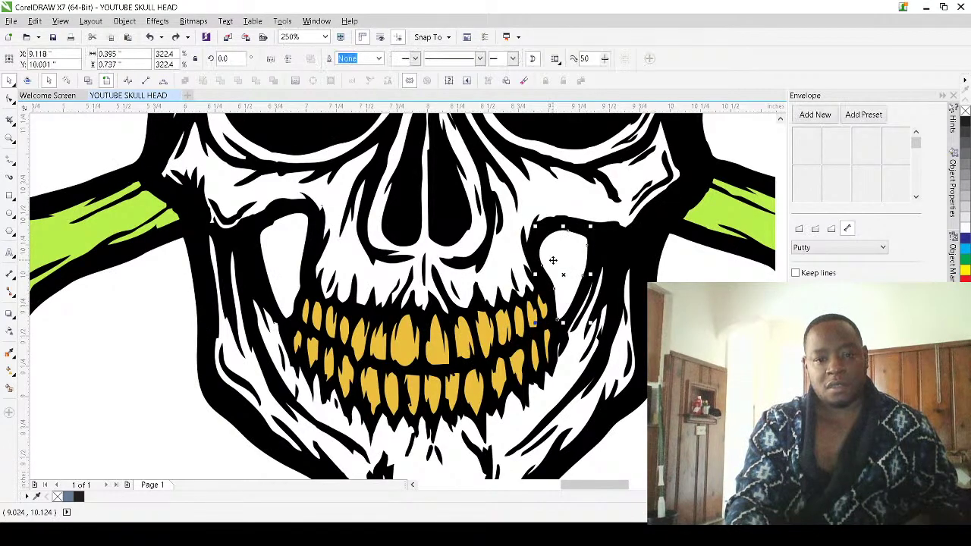
{"action": "scroll", "coordinate": [552, 256], "scroll_direction": "down", "scroll_amount": 4}
{"action": "scroll", "coordinate": [542, 224], "scroll_direction": "up", "scroll_amount": 3}
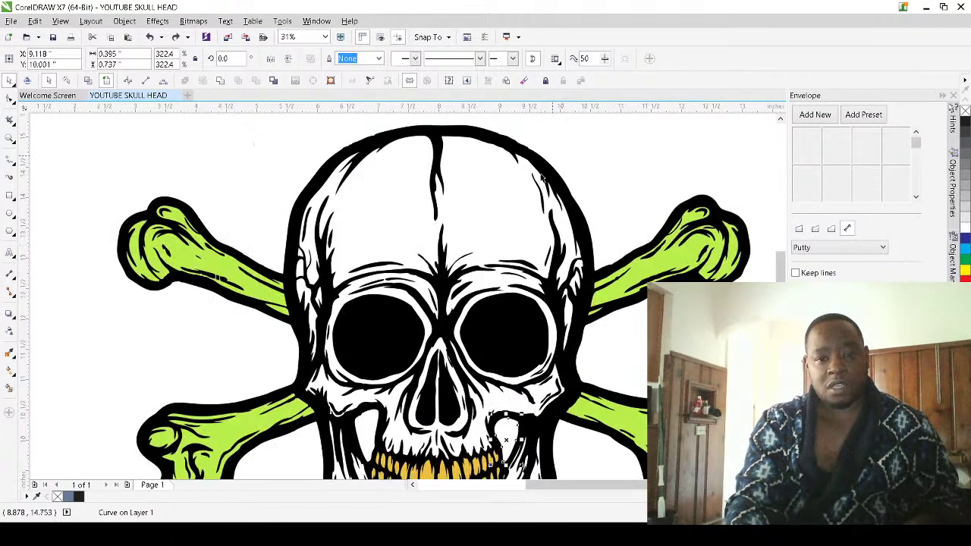
{"action": "scroll", "coordinate": [475, 217], "scroll_direction": "down", "scroll_amount": 2}
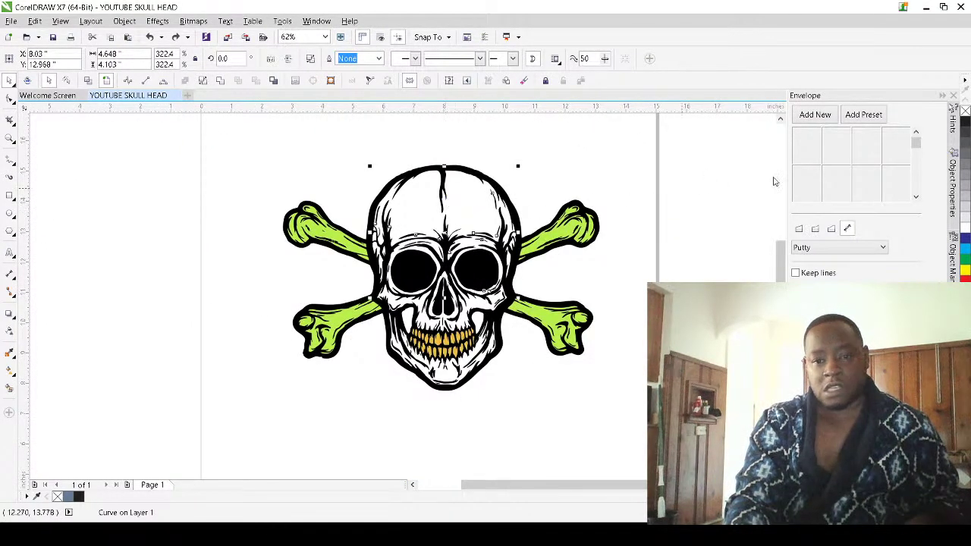
{"action": "key", "text": "ctrl+z"}
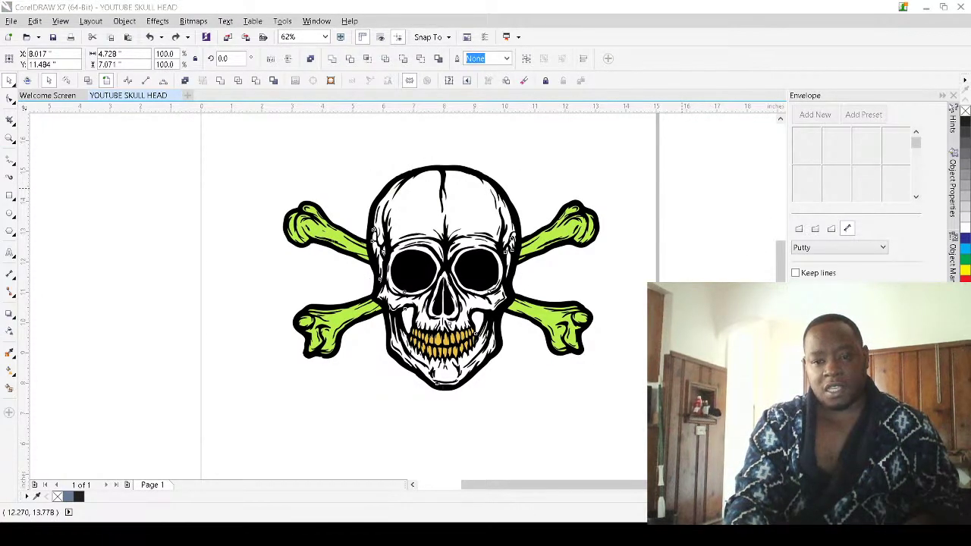
Fill the two cheek hollows beside the teeth with black
{"action": "scroll", "coordinate": [419, 335], "scroll_direction": "up", "scroll_amount": 2}
{"action": "scroll", "coordinate": [418, 335], "scroll_direction": "up", "scroll_amount": 2}
{"action": "left_click", "coordinate": [370, 246]}
{"action": "left_click", "coordinate": [965, 122]}
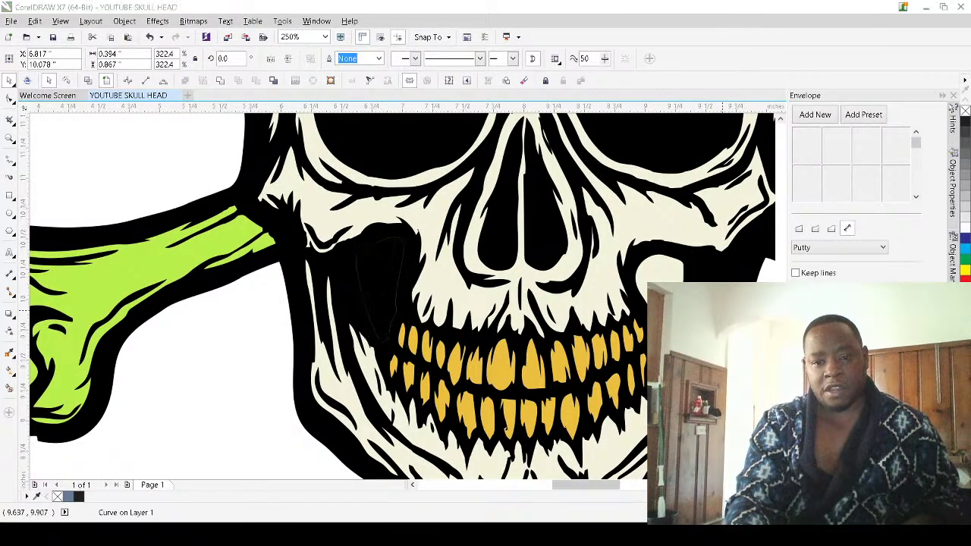
{"action": "left_click", "coordinate": [663, 271]}
{"action": "left_click", "coordinate": [965, 121]}
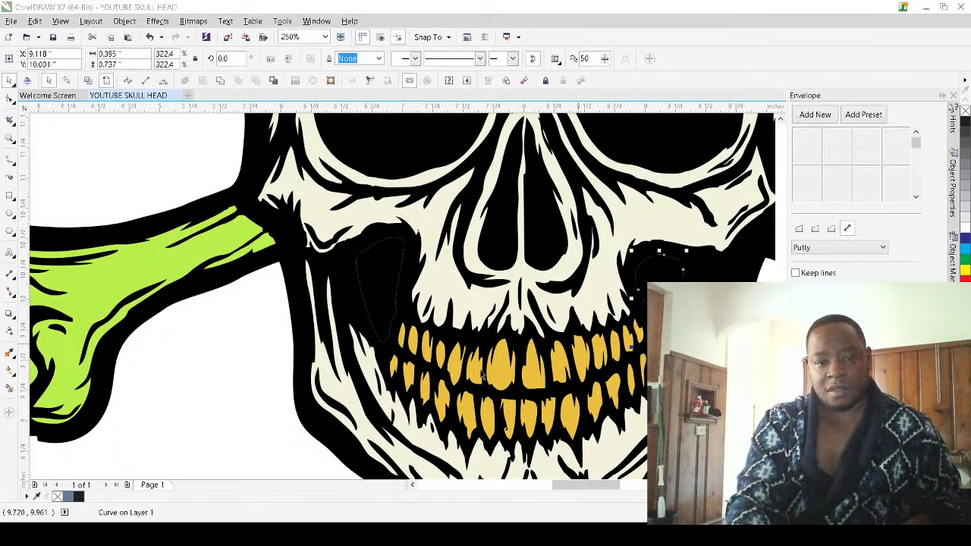
{"action": "left_click", "coordinate": [251, 410]}
{"action": "scroll", "coordinate": [263, 377], "scroll_direction": "down", "scroll_amount": 2}
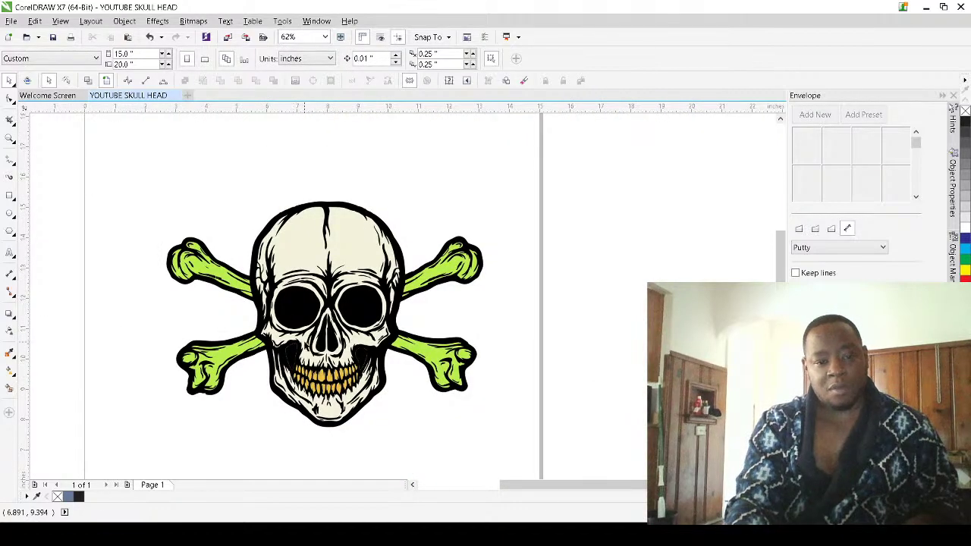
{"action": "scroll", "coordinate": [304, 342], "scroll_direction": "up", "scroll_amount": 3}
{"action": "left_click", "coordinate": [269, 375]}
{"action": "scroll", "coordinate": [408, 353], "scroll_direction": "down", "scroll_amount": 1}
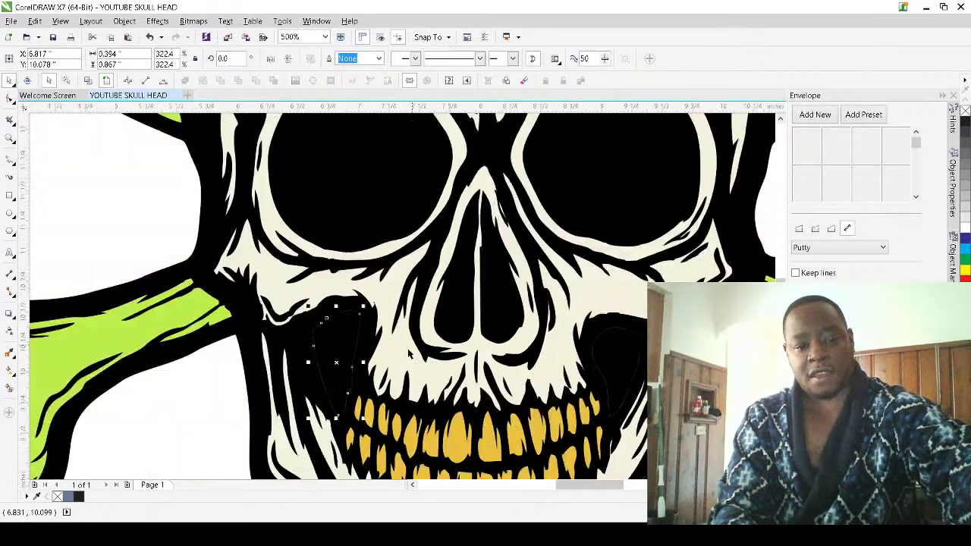
{"action": "scroll", "coordinate": [409, 353], "scroll_direction": "down", "scroll_amount": 1}
{"action": "scroll", "coordinate": [531, 356], "scroll_direction": "up", "scroll_amount": 2}
{"action": "left_click", "coordinate": [566, 329]}
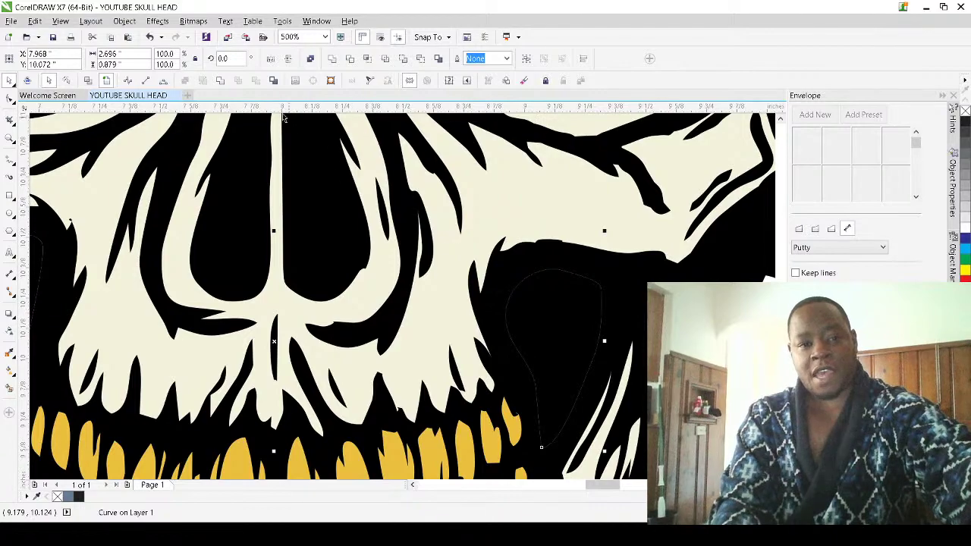
{"action": "left_click", "coordinate": [415, 238], "text": "shift"}
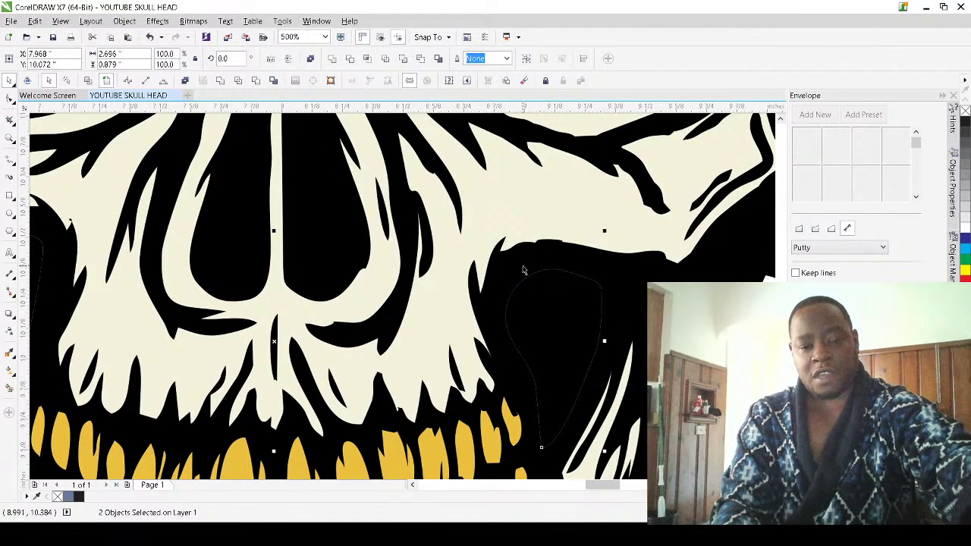
{"action": "scroll", "coordinate": [583, 321], "scroll_direction": "down", "scroll_amount": 3}
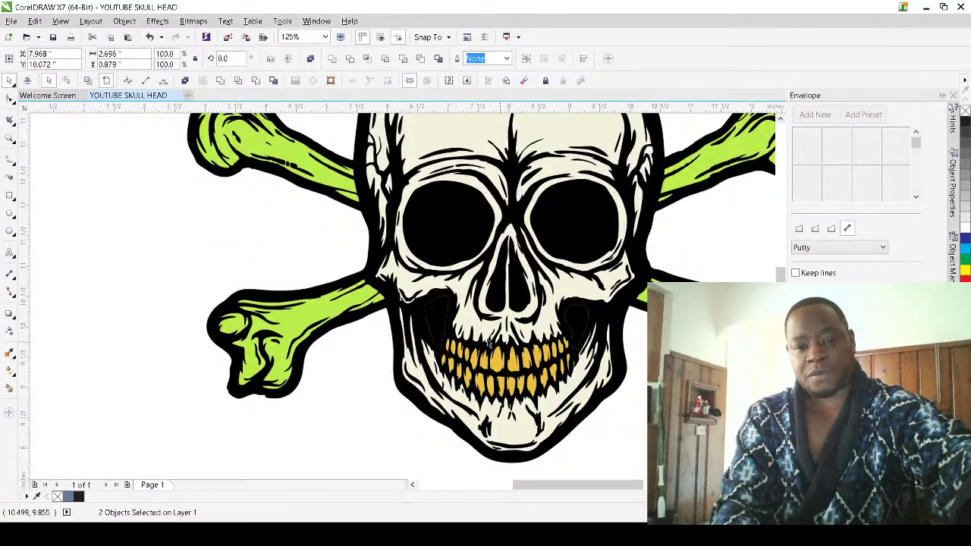
{"action": "key", "text": "Escape"}
Select both black cheek hollows together with the black skull and bones outline and merge them into a single curve
{"action": "left_click", "coordinate": [439, 320]}
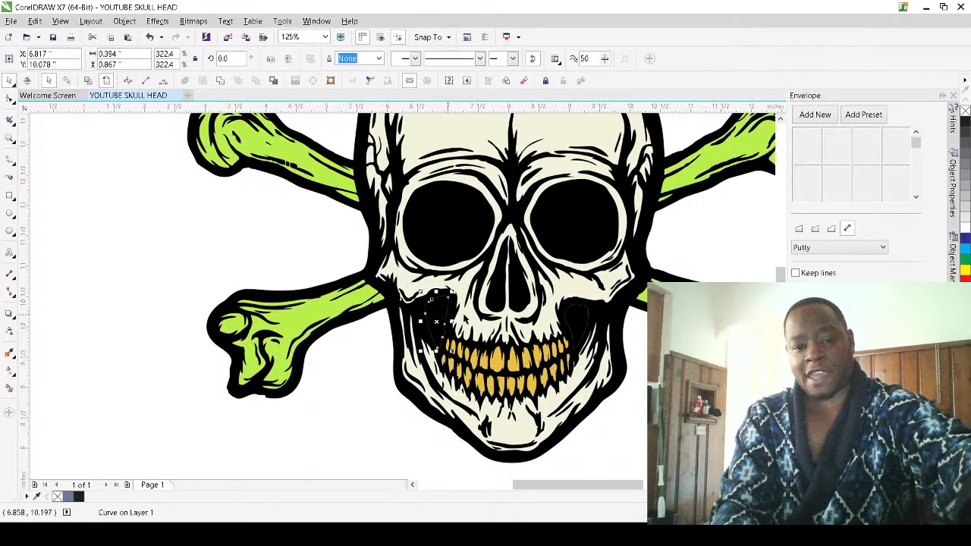
{"action": "left_click", "coordinate": [581, 324], "text": "shift"}
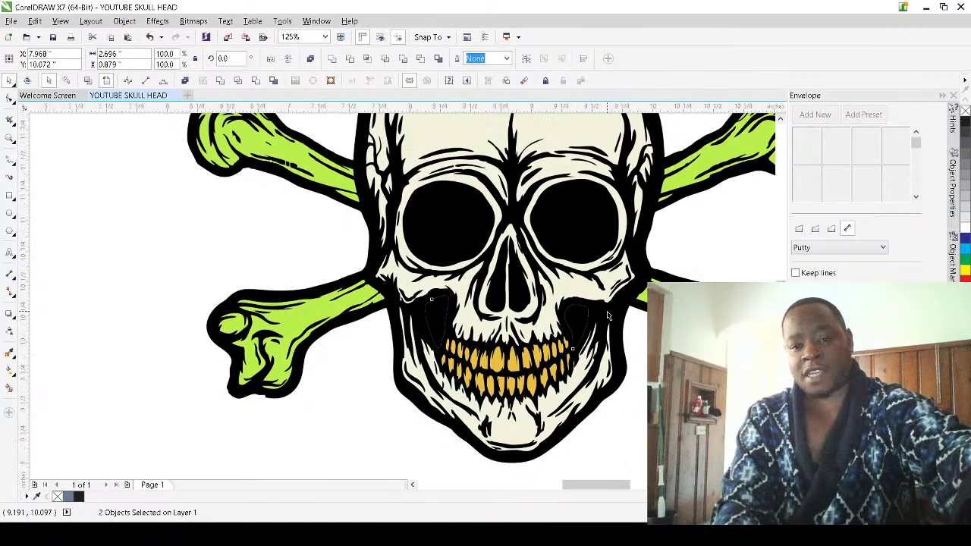
{"action": "scroll", "coordinate": [583, 321], "scroll_direction": "up", "scroll_amount": 3}
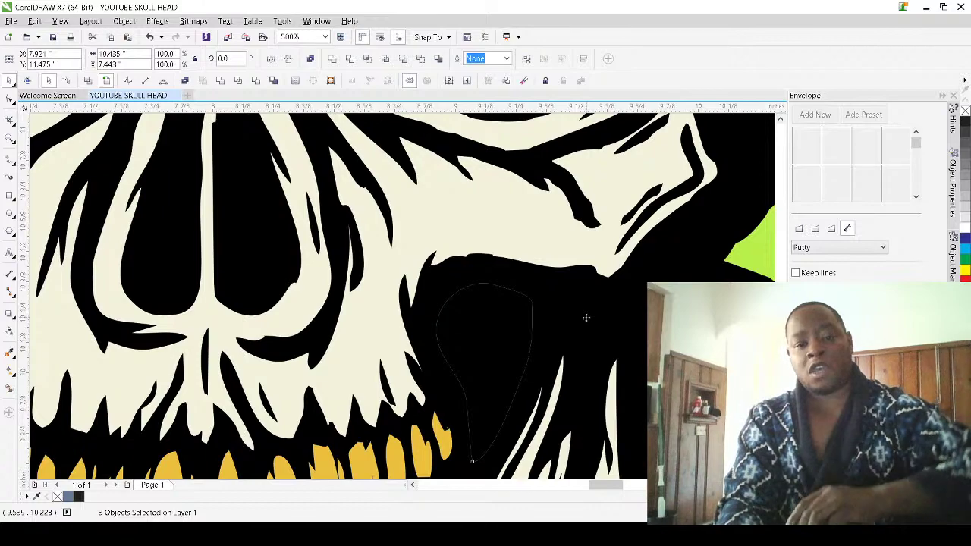
{"action": "key", "text": "ctrl+l"}
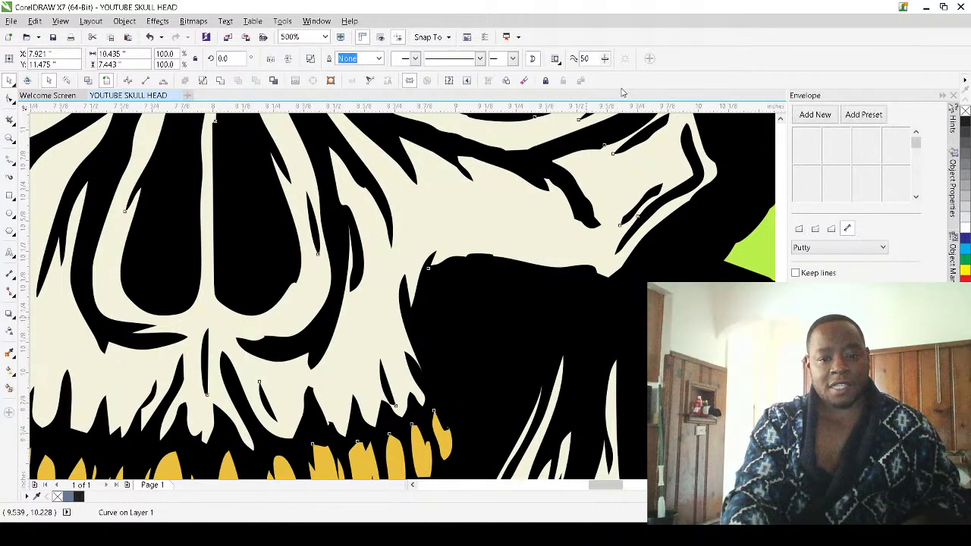
{"action": "scroll", "coordinate": [296, 124], "scroll_direction": "down", "scroll_amount": 3}
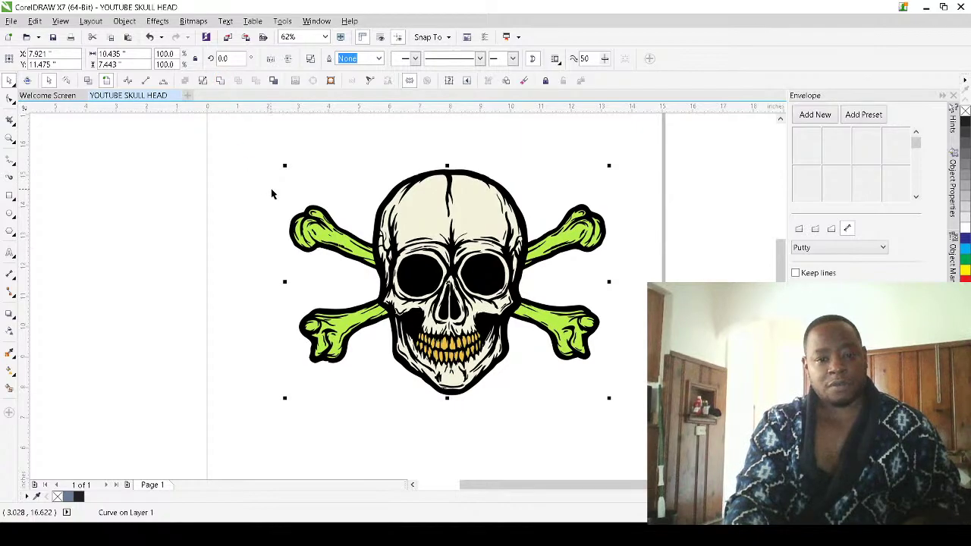
{"action": "left_click", "coordinate": [218, 143]}
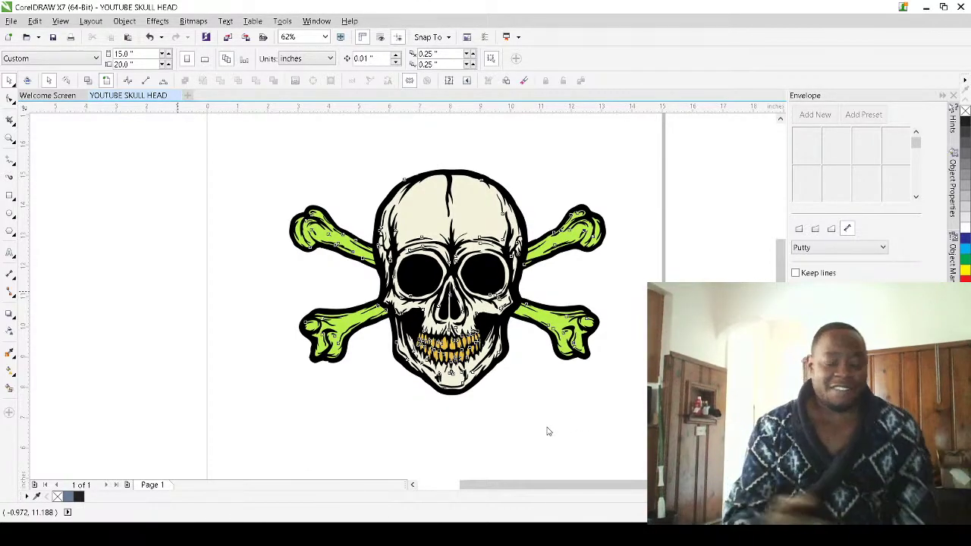
Look over the coloured skull, teeth and crossbones to check the fills and outlines
{"action": "scroll", "coordinate": [497, 358], "scroll_direction": "down", "scroll_amount": 2}
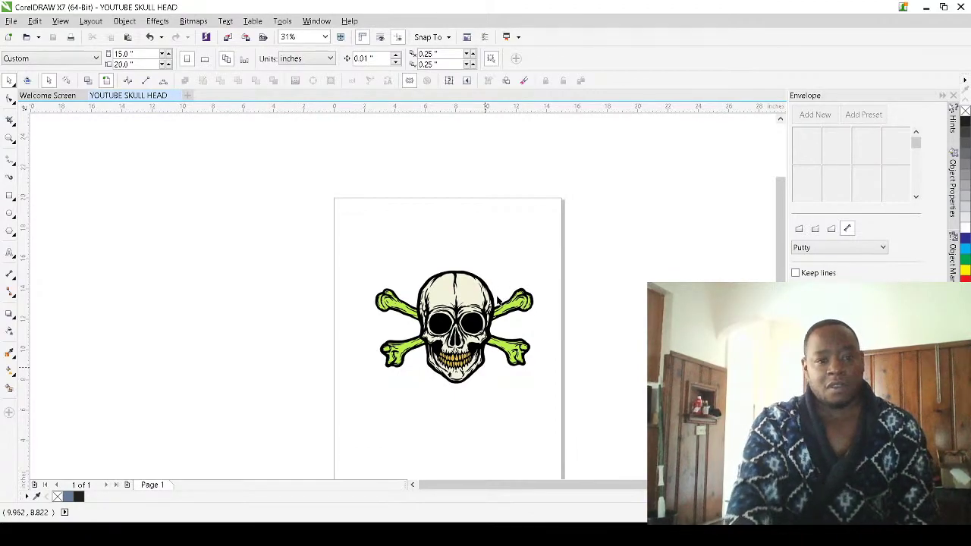
{"action": "scroll", "coordinate": [485, 307], "scroll_direction": "up", "scroll_amount": 6}
{"action": "scroll", "coordinate": [471, 300], "scroll_direction": "down", "scroll_amount": 2}
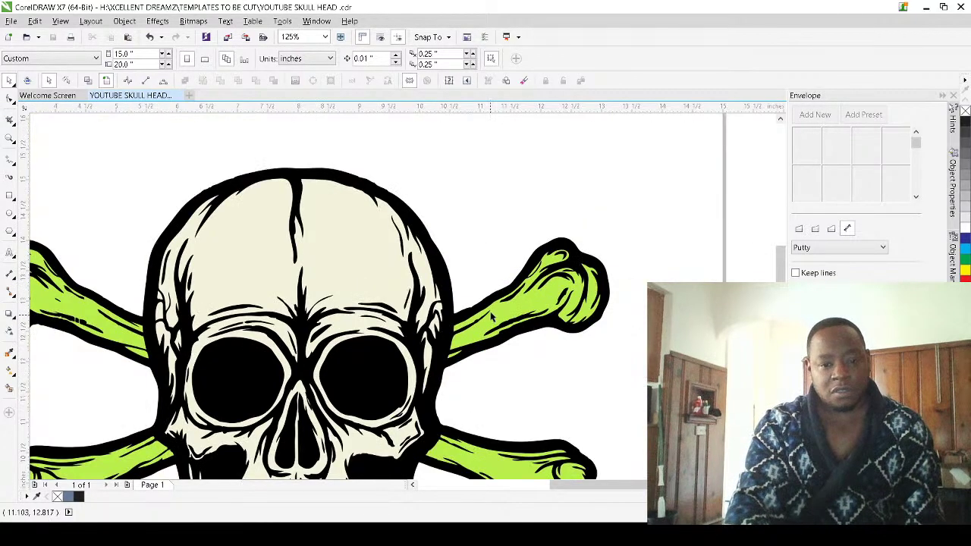
{"action": "scroll", "coordinate": [380, 281], "scroll_direction": "down", "scroll_amount": 3}
{"action": "scroll", "coordinate": [304, 319], "scroll_direction": "up", "scroll_amount": 5}
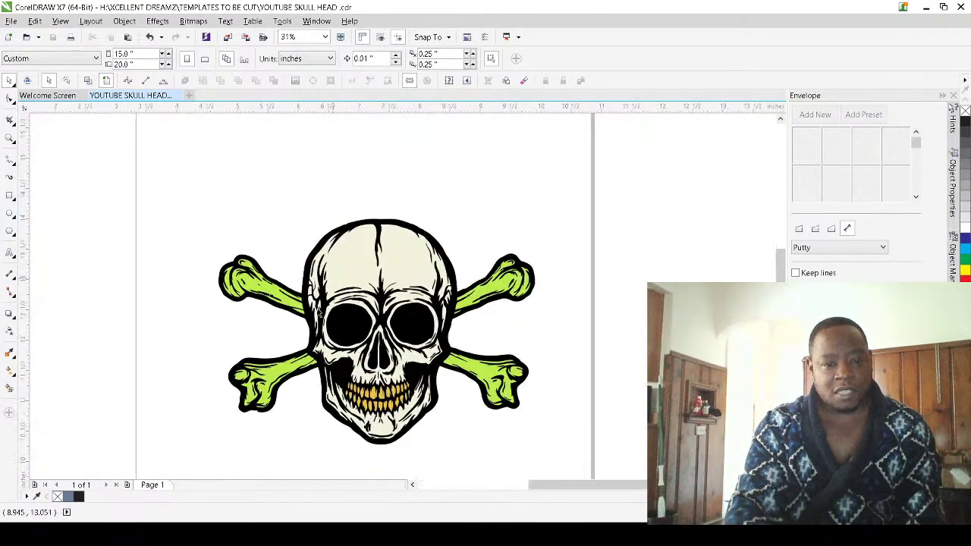
{"action": "scroll", "coordinate": [345, 293], "scroll_direction": "down", "scroll_amount": 4}
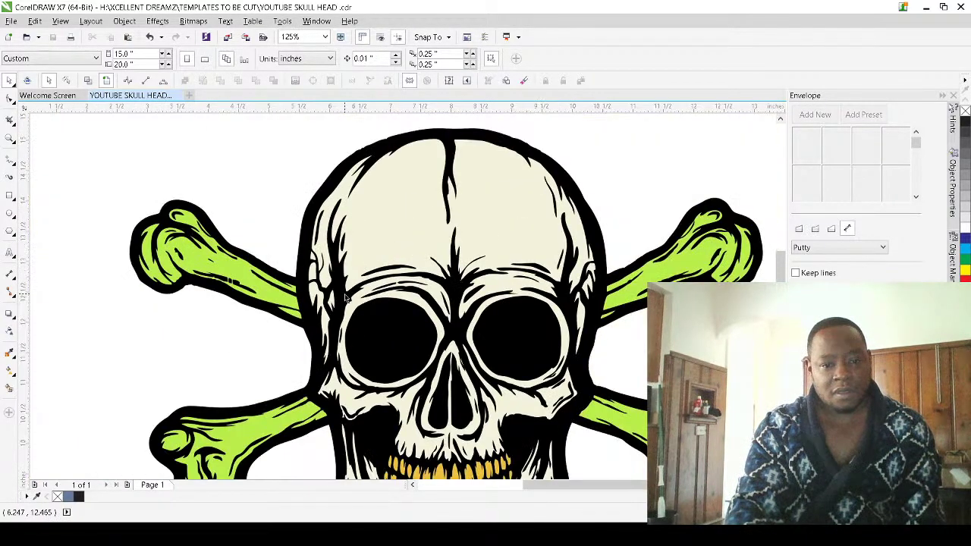
Try filling the skull's forehead shape with cyan, and undo the colour change
{"action": "left_click", "coordinate": [387, 245]}
{"action": "scroll", "coordinate": [387, 245], "scroll_direction": "down", "scroll_amount": 4}
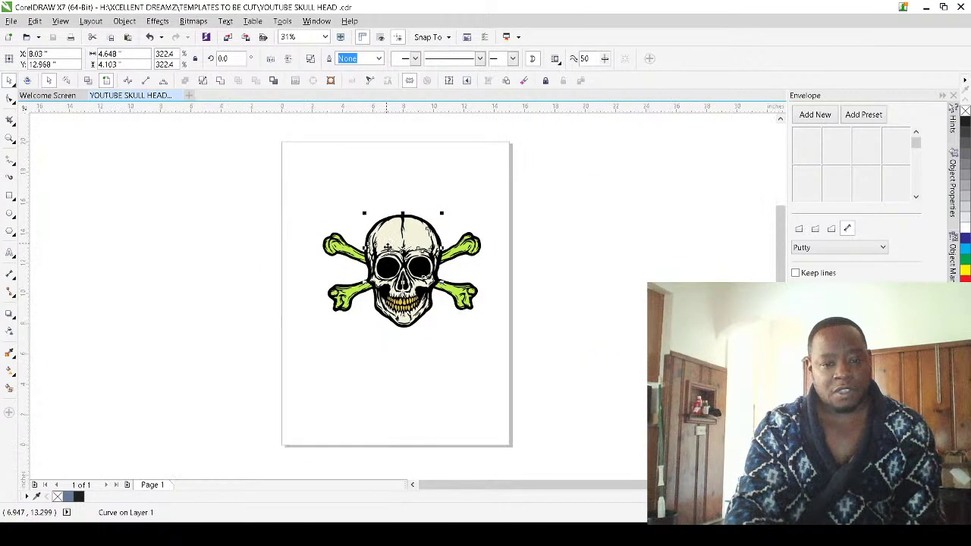
{"action": "scroll", "coordinate": [388, 245], "scroll_direction": "up", "scroll_amount": 1}
{"action": "scroll", "coordinate": [412, 319], "scroll_direction": "up", "scroll_amount": 2}
{"action": "scroll", "coordinate": [431, 324], "scroll_direction": "down", "scroll_amount": 1}
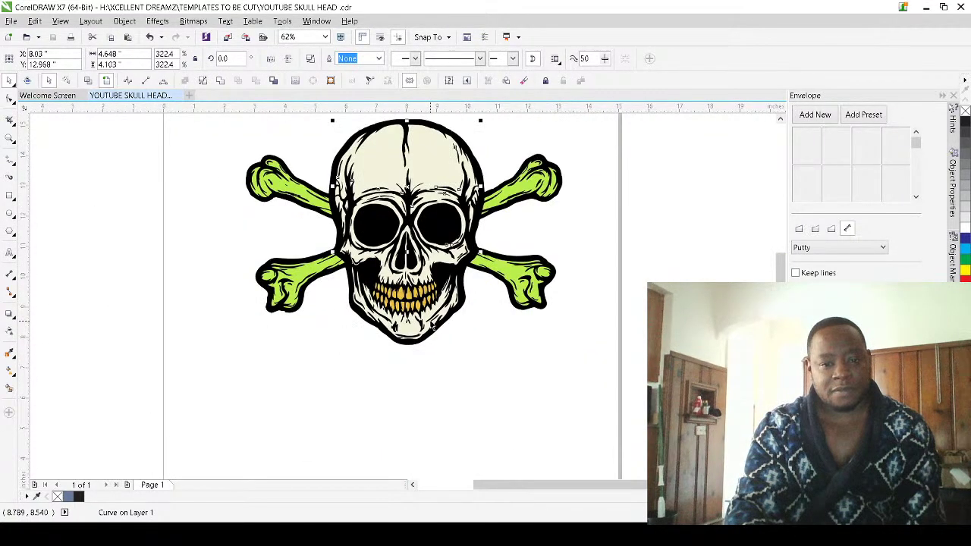
{"action": "key", "text": "shift+F11"}
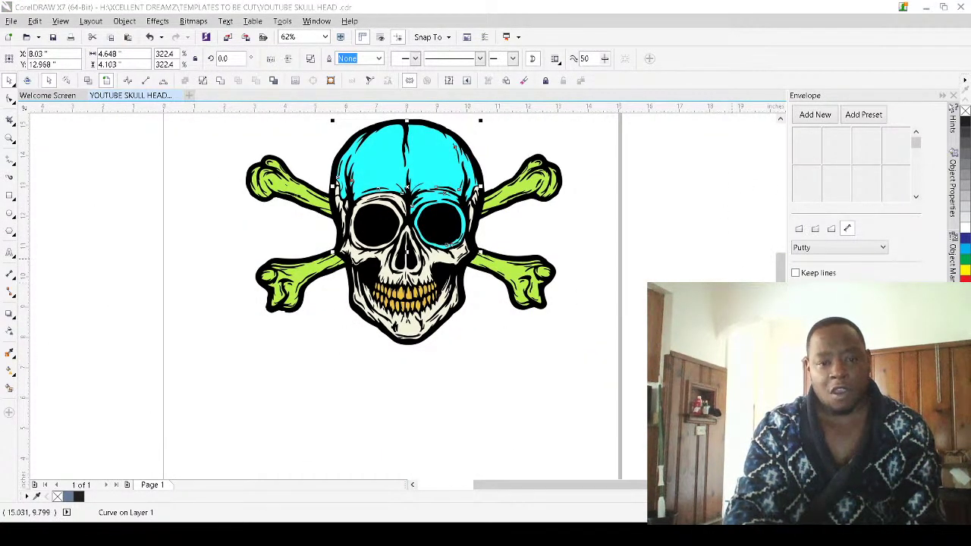
{"action": "key", "text": "ctrl+z"}
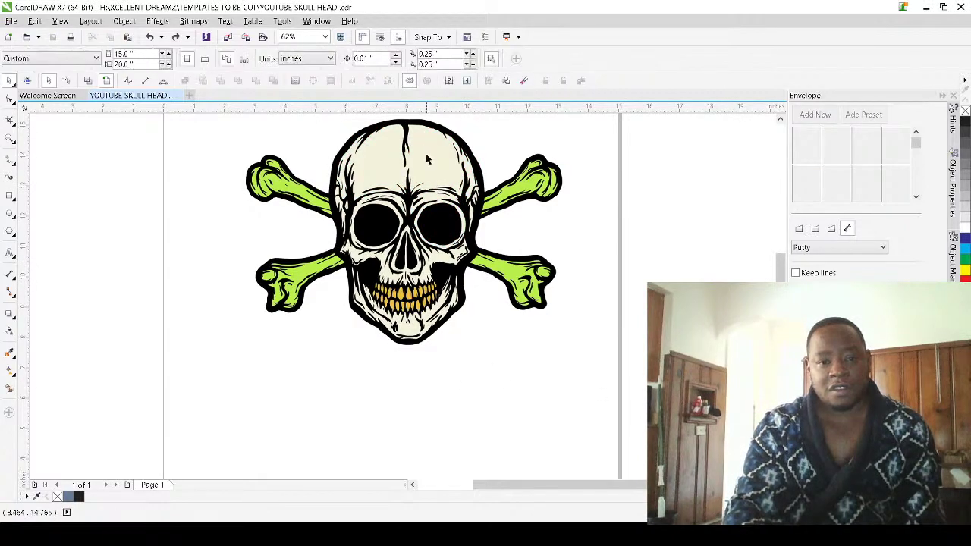
Select all the cream skull shapes, fill them with cyan and merge them into a single curve
{"action": "left_click", "coordinate": [427, 159]}
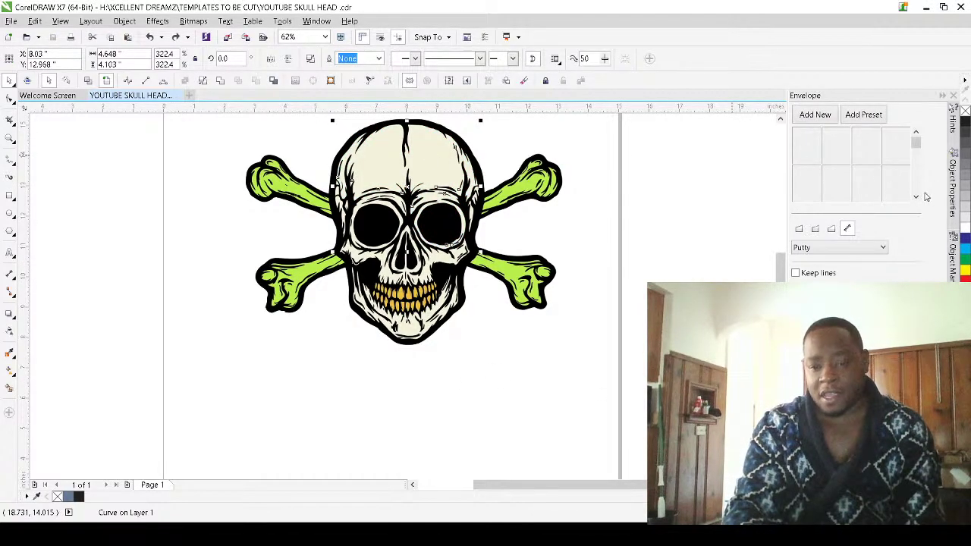
{"action": "key", "text": "ctrl+z"}
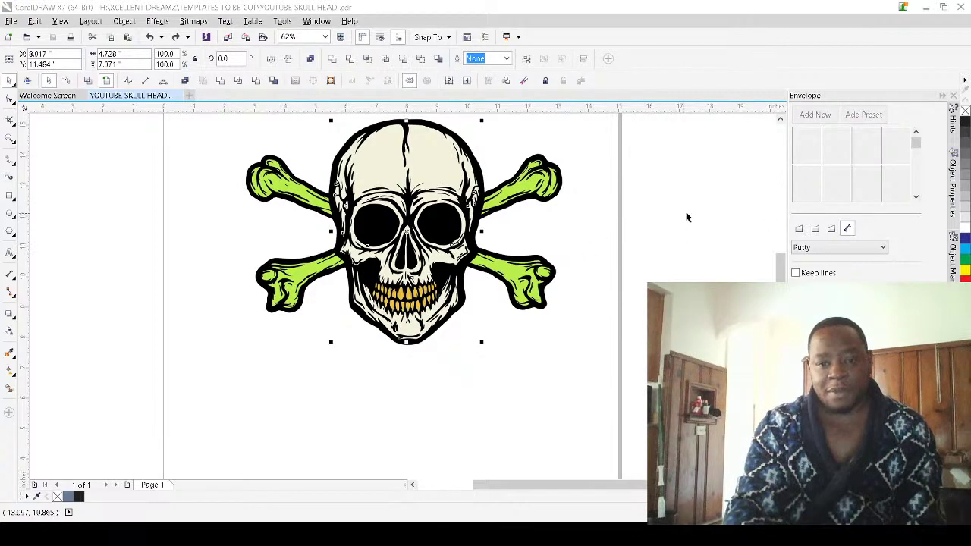
{"action": "key", "text": "ctrl+shift+z"}
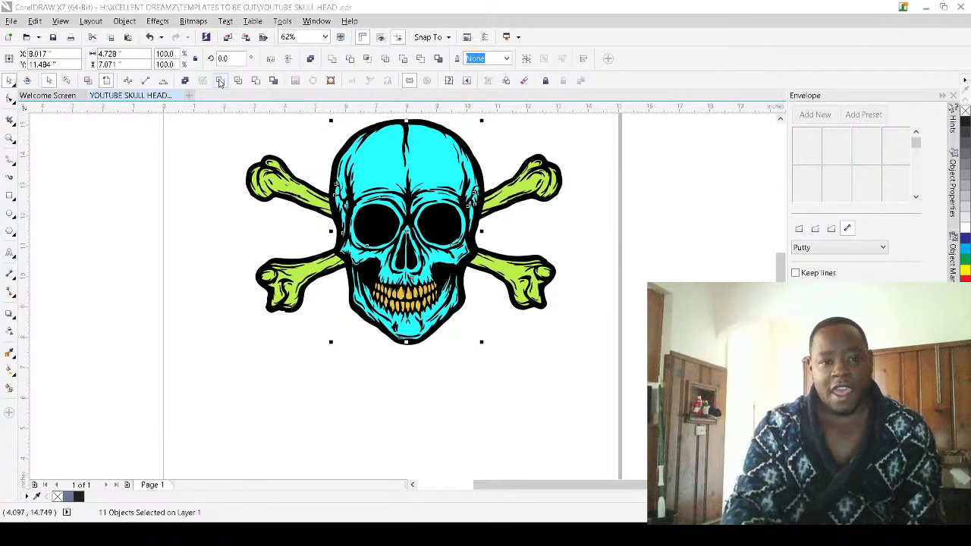
{"action": "key", "text": "Tab"}
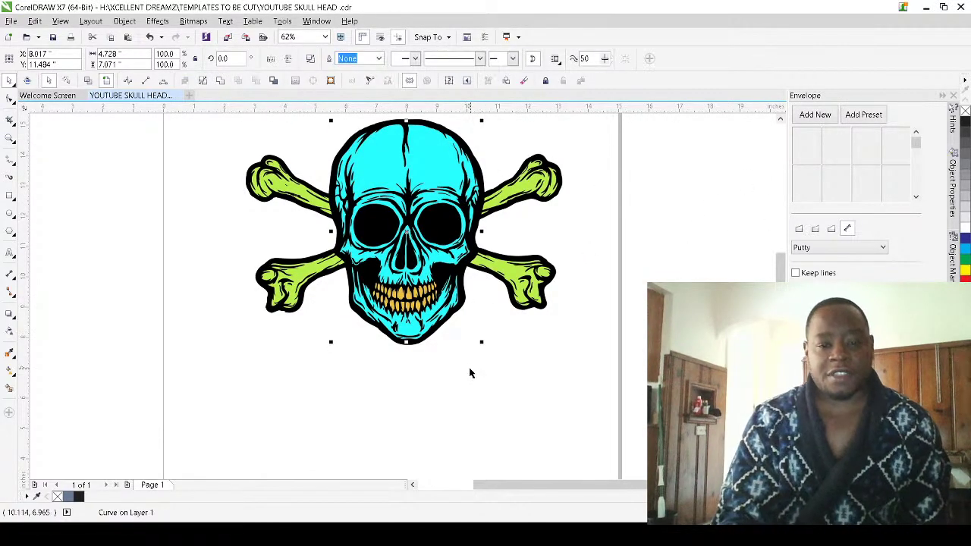
Inspect the cyan fill and black outline around the skull's chin and across the whole design
{"action": "left_click", "coordinate": [470, 371]}
{"action": "scroll", "coordinate": [470, 371], "scroll_direction": "up", "scroll_amount": 4}
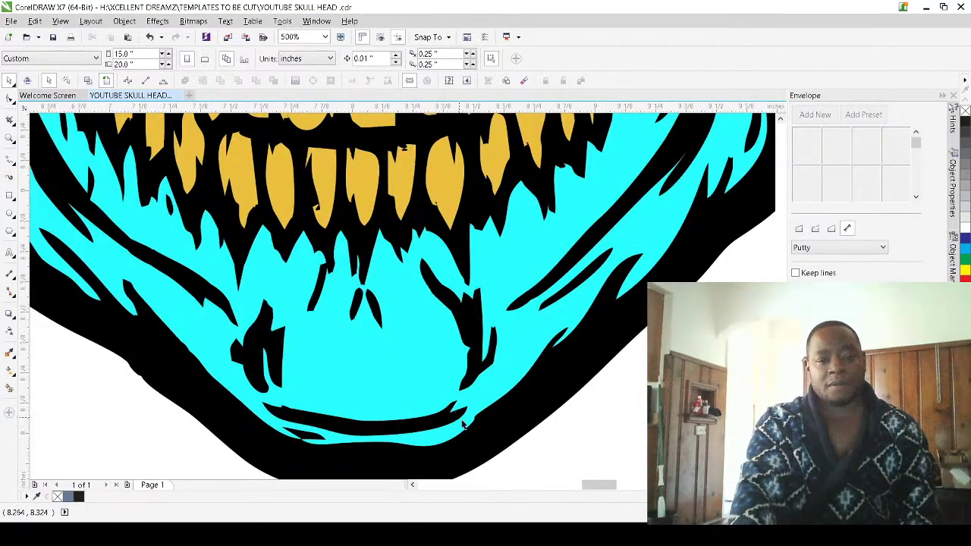
{"action": "scroll", "coordinate": [462, 422], "scroll_direction": "down", "scroll_amount": 2}
{"action": "scroll", "coordinate": [464, 343], "scroll_direction": "down", "scroll_amount": 4}
{"action": "scroll", "coordinate": [460, 281], "scroll_direction": "up", "scroll_amount": 2}
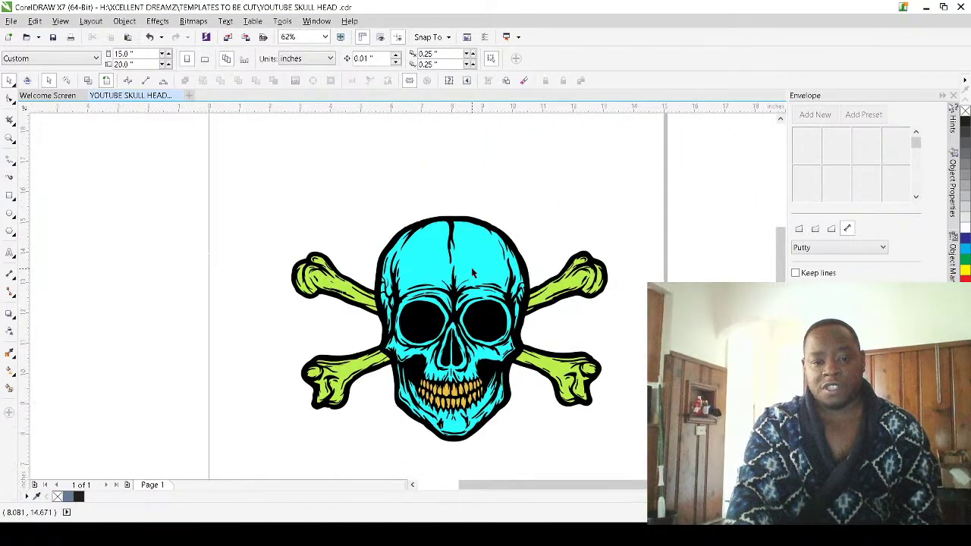
{"action": "left_click", "coordinate": [472, 273]}
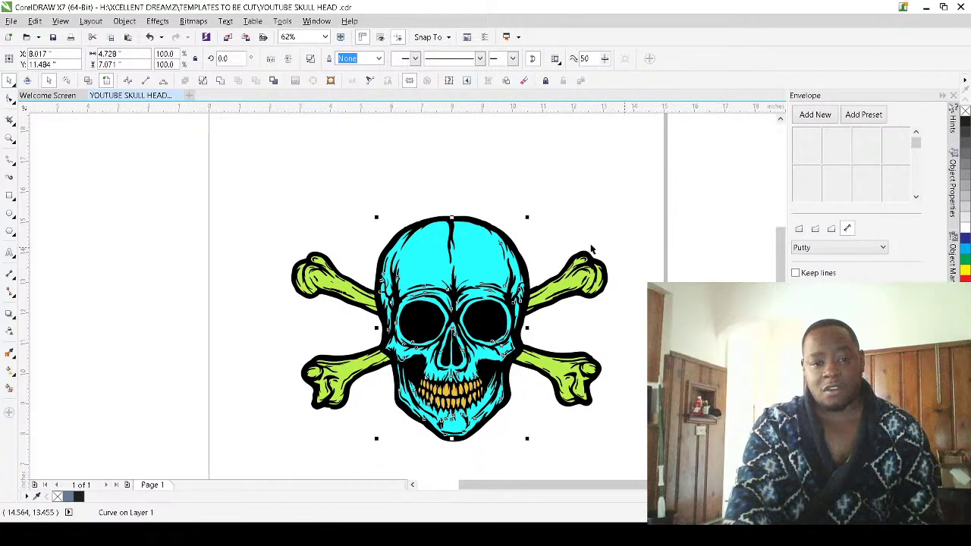
Select the whole skull and crossbones design and resize it proportionally to about 12.9 by 9.2 inches on the page
{"action": "left_click_drag", "start_coordinate": [273, 202], "coordinate": [644, 458]}
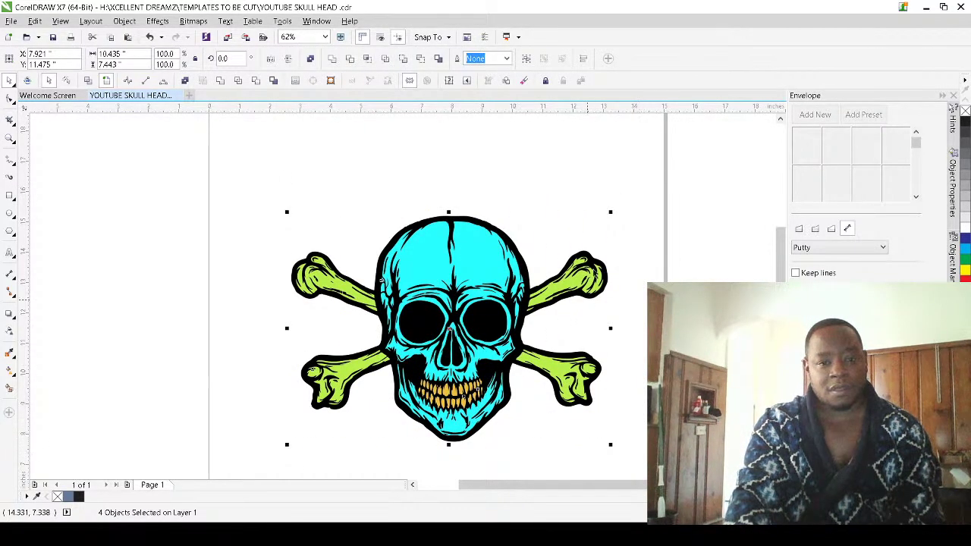
{"action": "left_click_drag", "start_coordinate": [610, 214], "coordinate": [636, 148]}
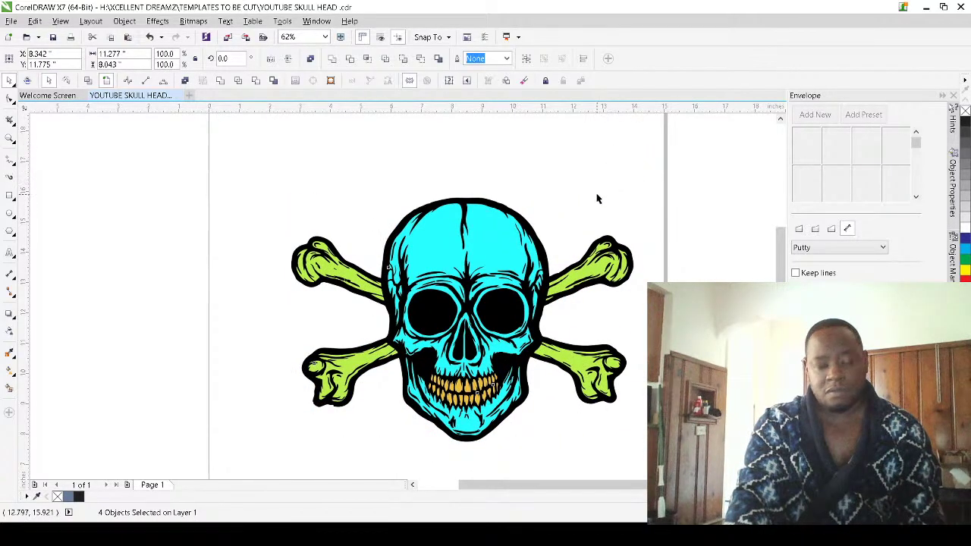
{"action": "scroll", "coordinate": [595, 198], "scroll_direction": "down", "scroll_amount": 2}
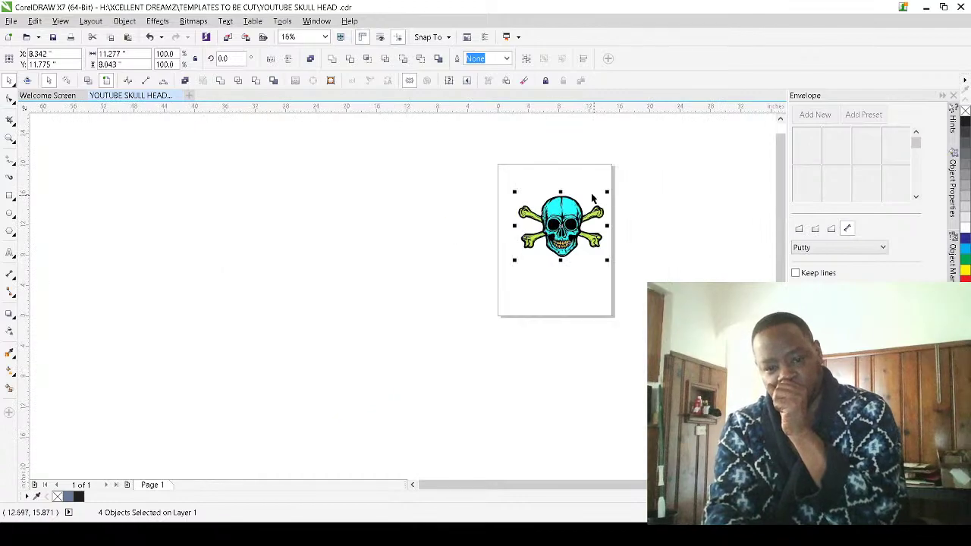
{"action": "scroll", "coordinate": [608, 210], "scroll_direction": "up", "scroll_amount": 1}
{"action": "scroll", "coordinate": [595, 222], "scroll_direction": "down", "scroll_amount": 1}
{"action": "left_click_drag", "start_coordinate": [437, 343], "coordinate": [353, 426]}
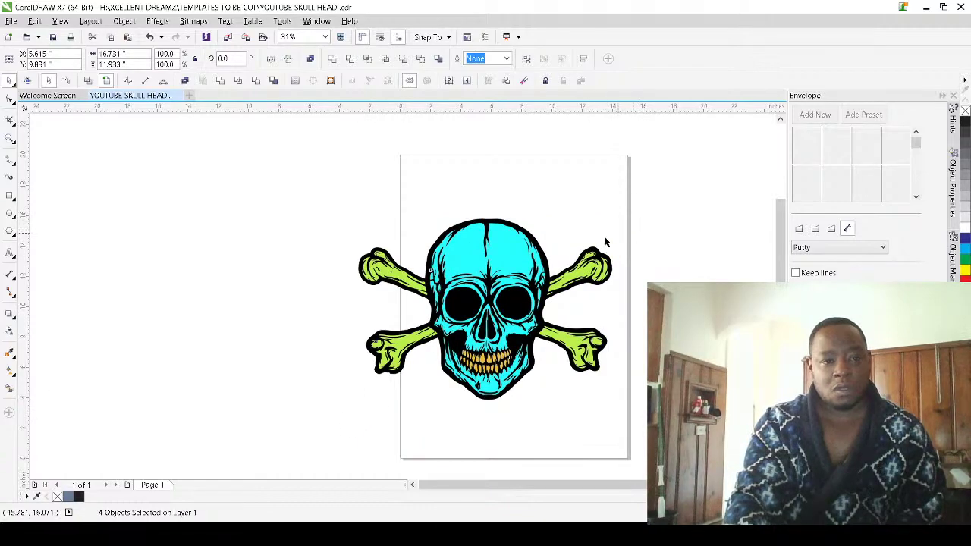
{"action": "scroll", "coordinate": [609, 240], "scroll_direction": "up", "scroll_amount": 1}
{"action": "left_click_drag", "start_coordinate": [625, 195], "coordinate": [574, 232]}
{"action": "scroll", "coordinate": [540, 239], "scroll_direction": "down", "scroll_amount": 1}
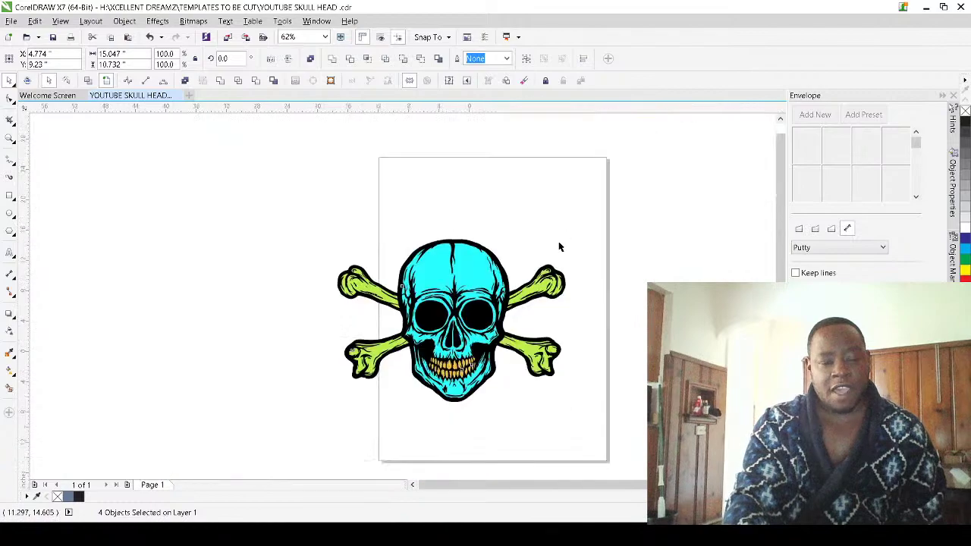
{"action": "left_click_drag", "start_coordinate": [568, 236], "coordinate": [531, 264]}
{"action": "left_click_drag", "start_coordinate": [466, 294], "coordinate": [509, 235]}
Examine the resized skull and crossbones up close and as a whole, checking the merged cyan skull shape
{"action": "scroll", "coordinate": [531, 195], "scroll_direction": "up", "scroll_amount": 4}
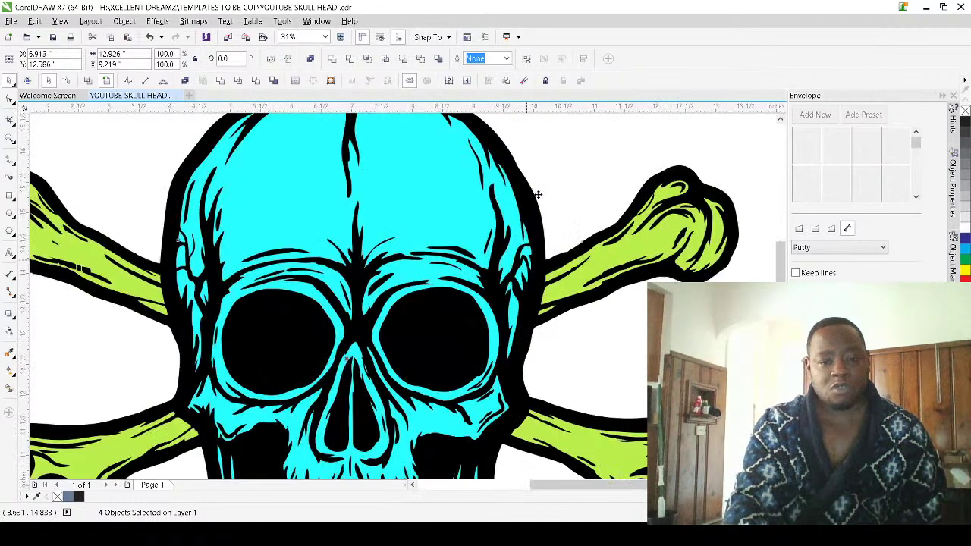
{"action": "scroll", "coordinate": [554, 227], "scroll_direction": "down", "scroll_amount": 4}
{"action": "scroll", "coordinate": [561, 279], "scroll_direction": "up", "scroll_amount": 2}
{"action": "scroll", "coordinate": [562, 279], "scroll_direction": "up", "scroll_amount": 4}
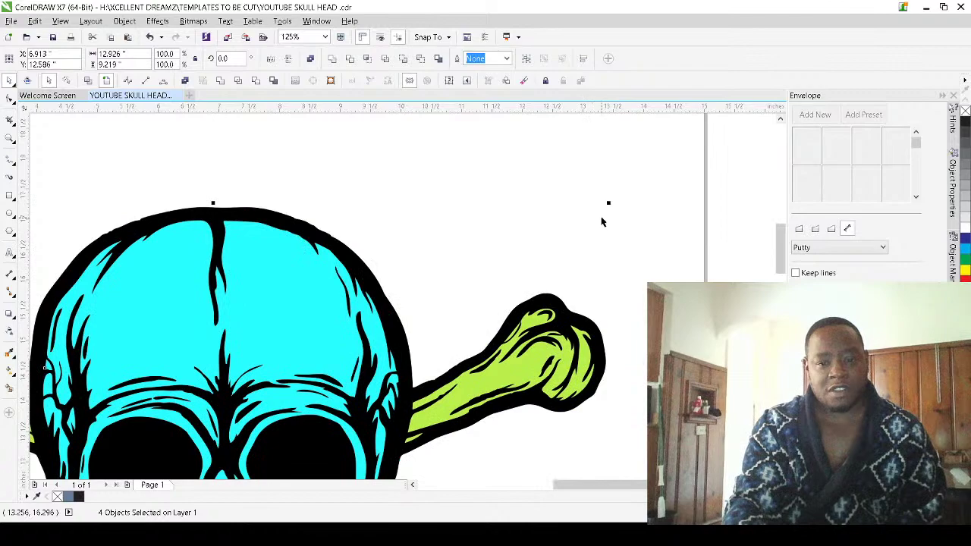
{"action": "left_click", "coordinate": [524, 223]}
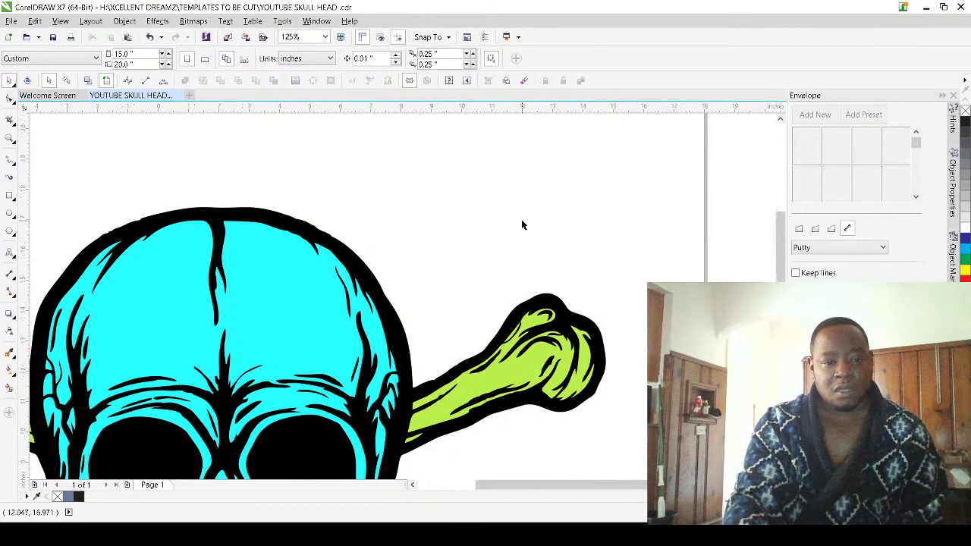
{"action": "scroll", "coordinate": [521, 219], "scroll_direction": "down", "scroll_amount": 4}
{"action": "scroll", "coordinate": [472, 251], "scroll_direction": "up", "scroll_amount": 1}
{"action": "left_click", "coordinate": [472, 251]}
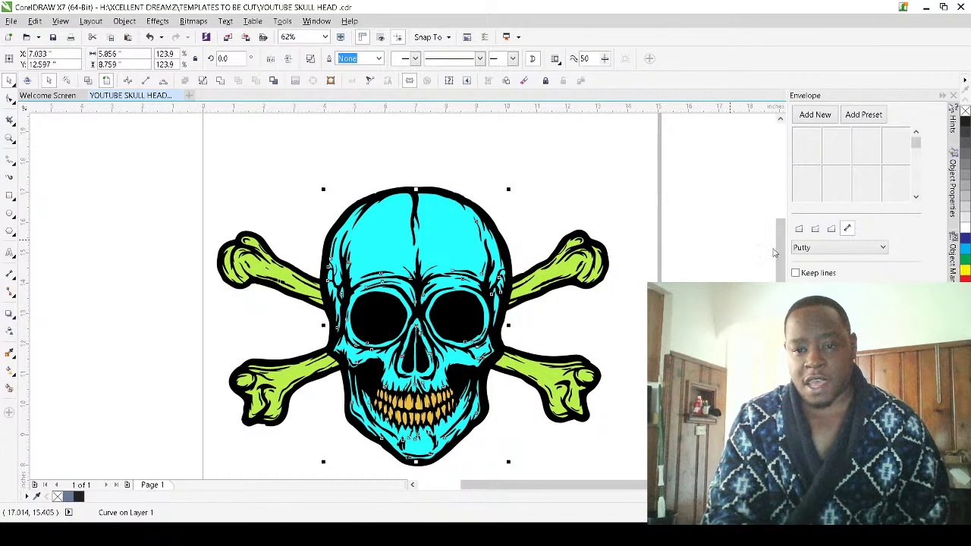
{"action": "left_click", "coordinate": [672, 205]}
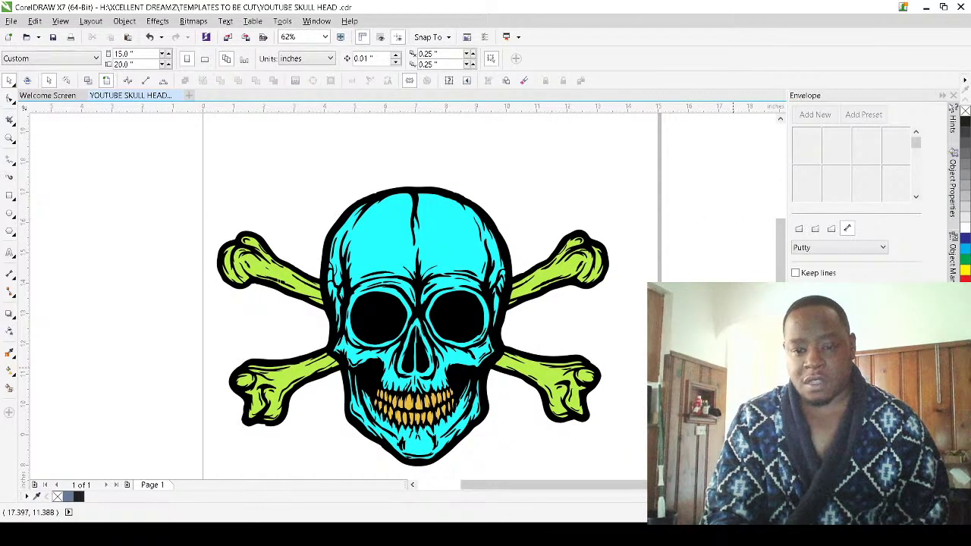
Move the merged cyan skull shape away from the black outline, and undo the move
{"action": "left_click", "coordinate": [462, 240]}
{"action": "left_click_drag", "start_coordinate": [428, 240], "coordinate": [245, 206]}
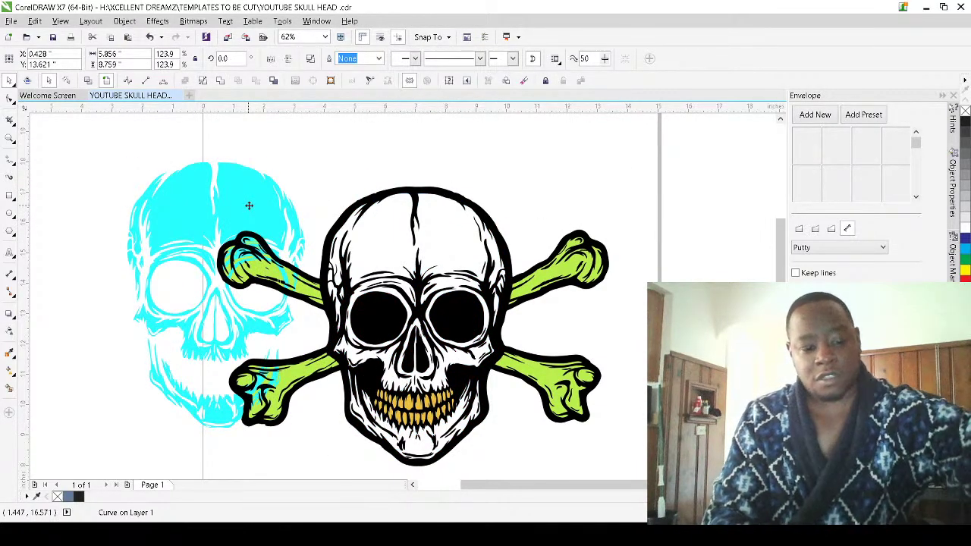
{"action": "key", "text": "ctrl+z"}
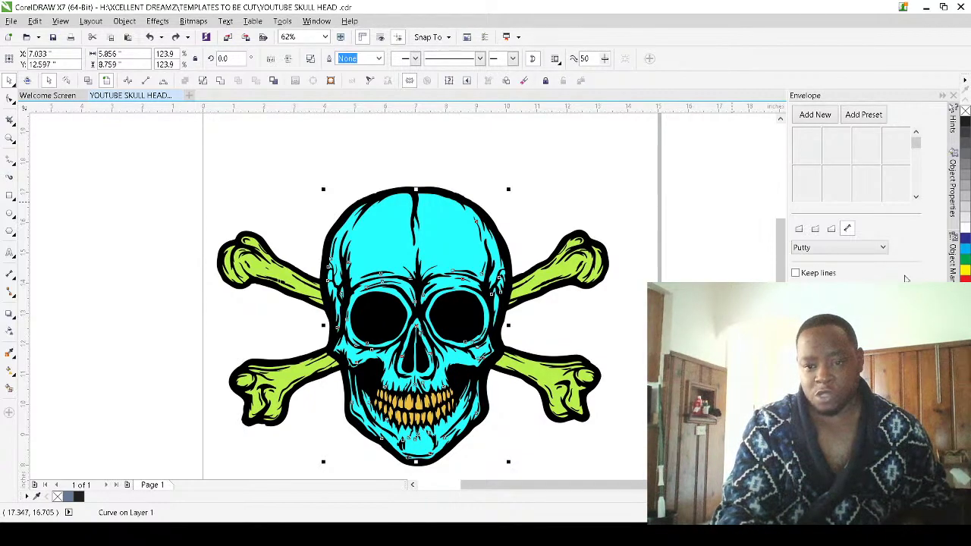
Fill the merged cyan skull shape with evenly spaced red rhinestone circles
{"action": "scroll", "coordinate": [487, 261], "scroll_direction": "up", "scroll_amount": 2}
{"action": "scroll", "coordinate": [487, 243], "scroll_direction": "up", "scroll_amount": 2}
{"action": "scroll", "coordinate": [485, 224], "scroll_direction": "down", "scroll_amount": 2}
{"action": "scroll", "coordinate": [467, 201], "scroll_direction": "up", "scroll_amount": 1}
{"action": "scroll", "coordinate": [447, 217], "scroll_direction": "down", "scroll_amount": 2}
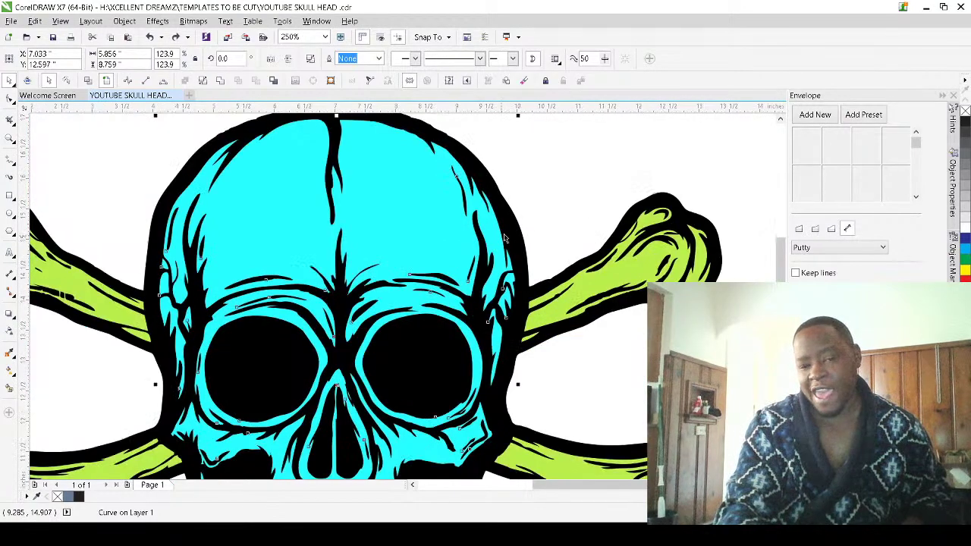
{"action": "left_click", "coordinate": [422, 231]}
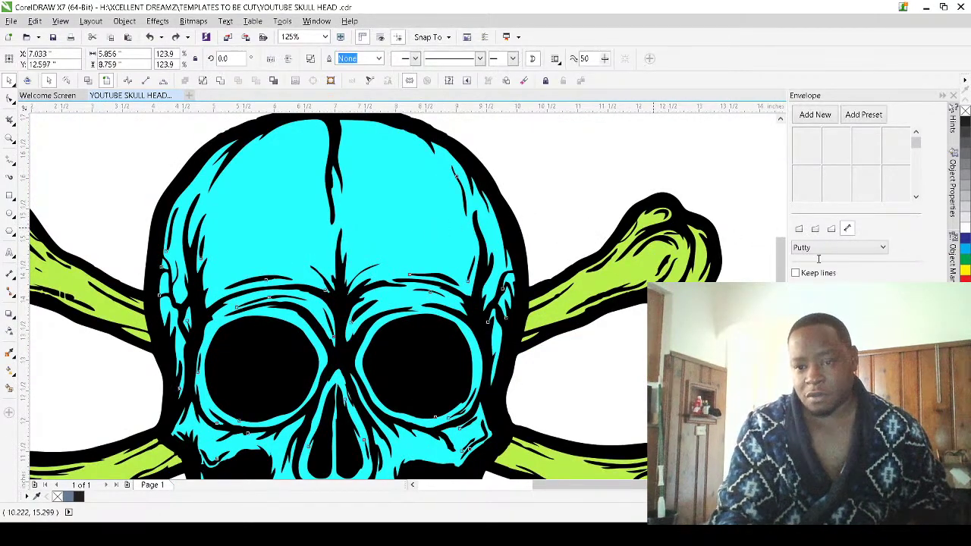
{"action": "key", "text": "space"}
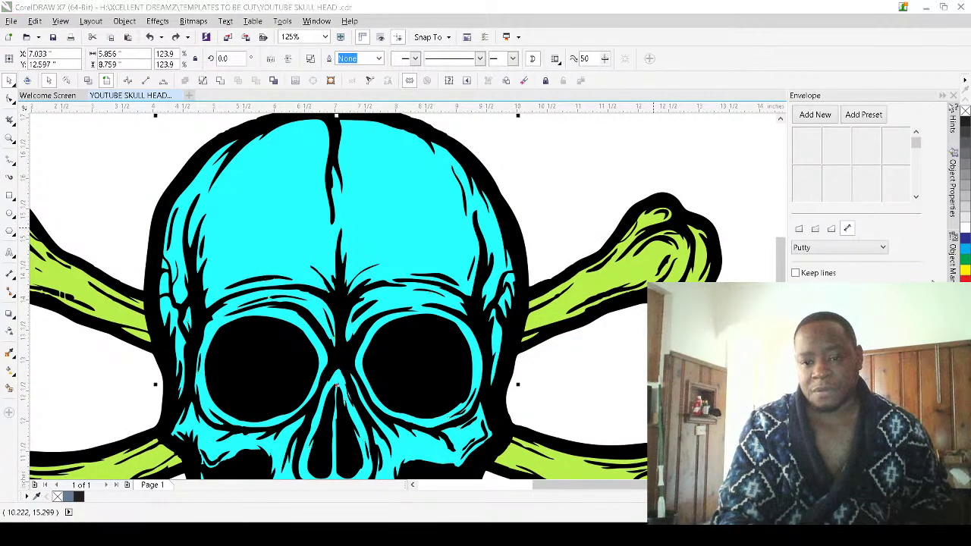
{"action": "left_click", "coordinate": [795, 272]}
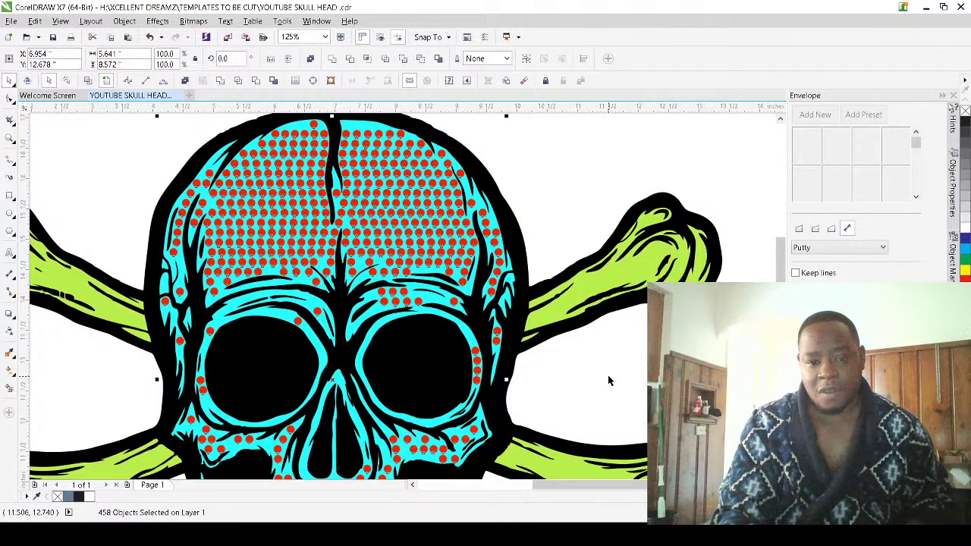
Examine the spacing and coverage of the red rhinestone circles inside the cyan skull
{"action": "scroll", "coordinate": [608, 344], "scroll_direction": "down", "scroll_amount": 4}
{"action": "key", "text": "Escape"}
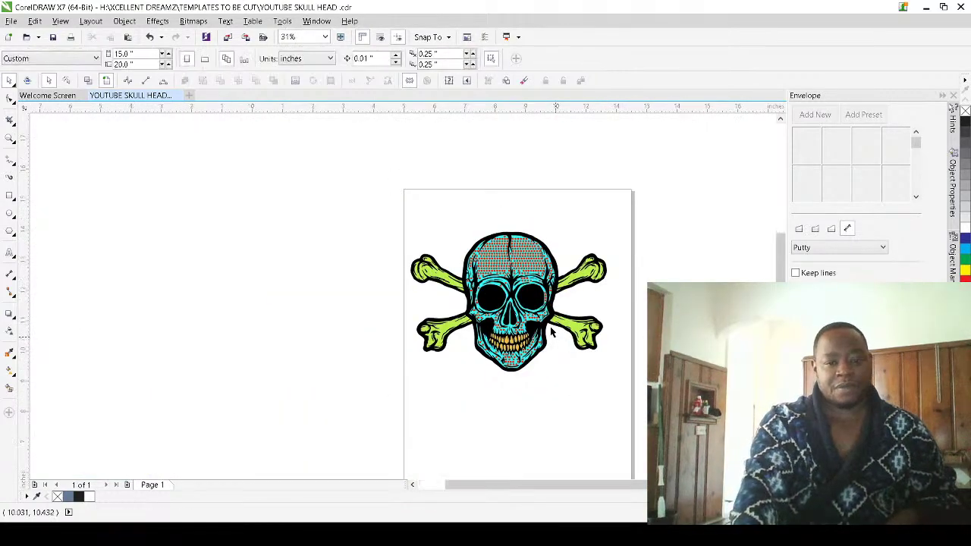
{"action": "scroll", "coordinate": [554, 334], "scroll_direction": "up", "scroll_amount": 2}
{"action": "scroll", "coordinate": [509, 288], "scroll_direction": "up", "scroll_amount": 2}
{"action": "scroll", "coordinate": [422, 260], "scroll_direction": "down", "scroll_amount": 2}
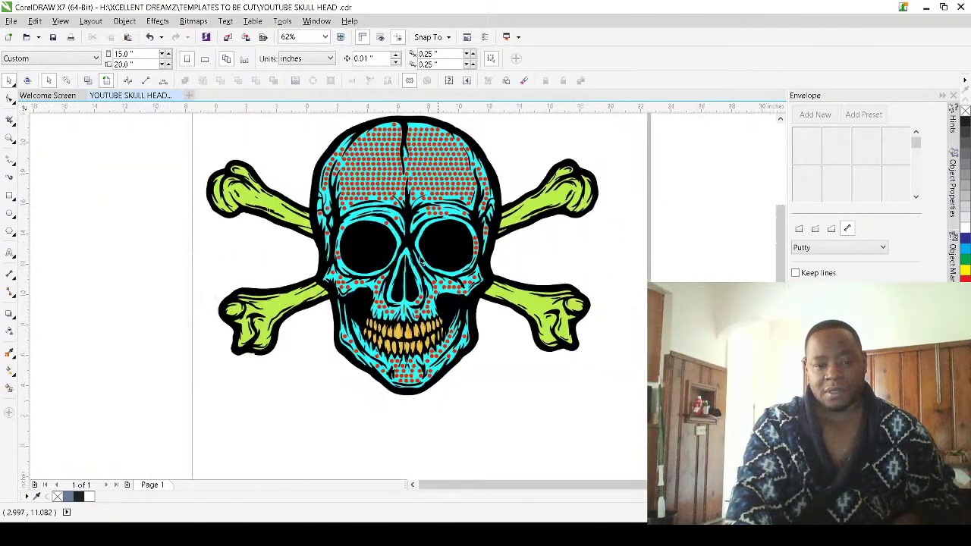
{"action": "scroll", "coordinate": [421, 261], "scroll_direction": "down", "scroll_amount": 1}
{"action": "scroll", "coordinate": [433, 255], "scroll_direction": "up", "scroll_amount": 1}
{"action": "scroll", "coordinate": [440, 247], "scroll_direction": "down", "scroll_amount": 2}
{"action": "scroll", "coordinate": [448, 241], "scroll_direction": "up", "scroll_amount": 1}
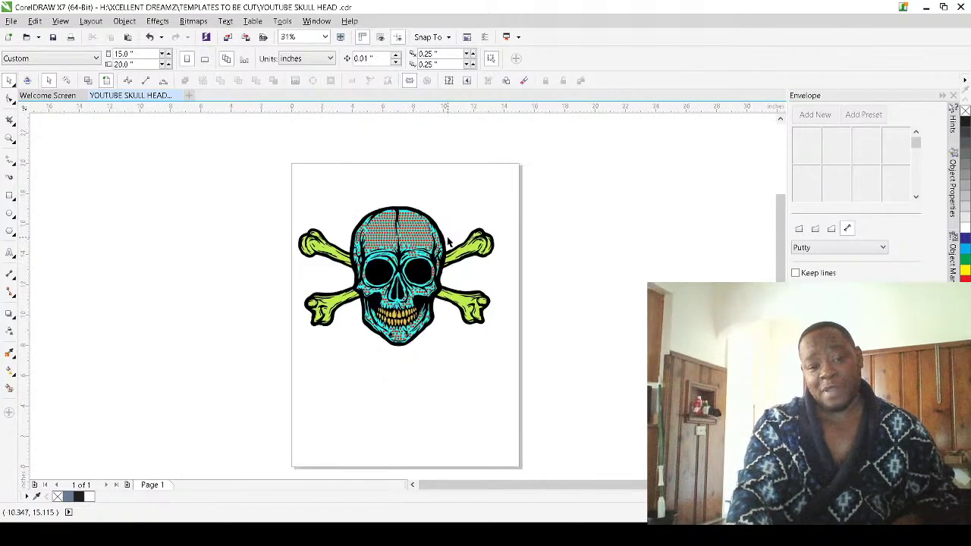
{"action": "scroll", "coordinate": [436, 236], "scroll_direction": "up", "scroll_amount": 8}
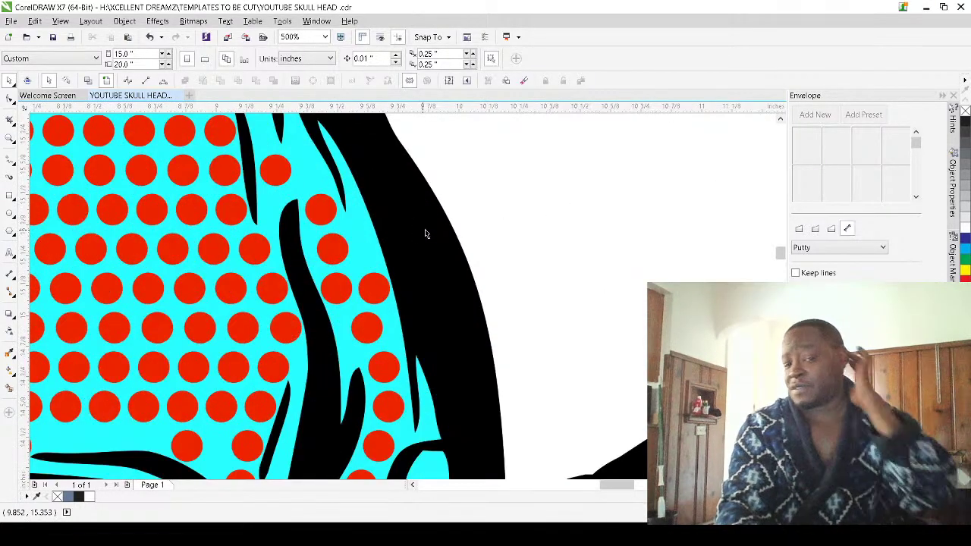
{"action": "scroll", "coordinate": [427, 229], "scroll_direction": "down", "scroll_amount": 4}
{"action": "scroll", "coordinate": [437, 236], "scroll_direction": "down", "scroll_amount": 2}
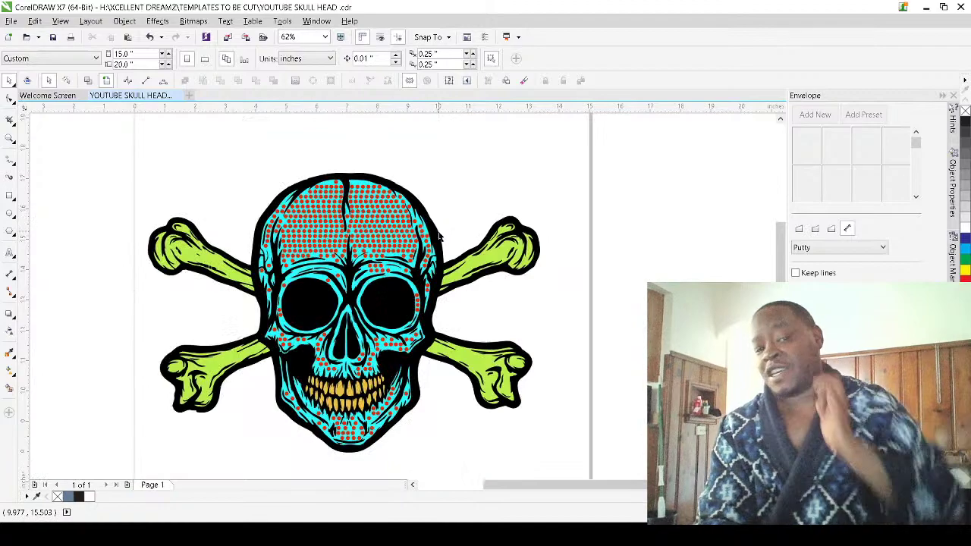
Generate a white T-shirt mockup page from the whole design and enlarge the artwork on the shirt to about 2.97 by 2.12 inches
{"action": "left_click_drag", "start_coordinate": [106, 147], "coordinate": [612, 466]}
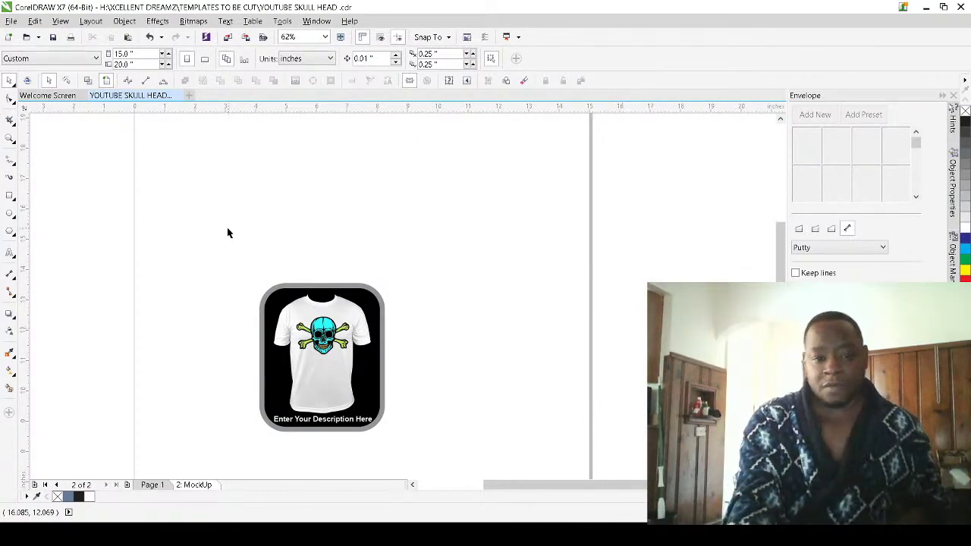
{"action": "scroll", "coordinate": [332, 398], "scroll_direction": "up", "scroll_amount": 1}
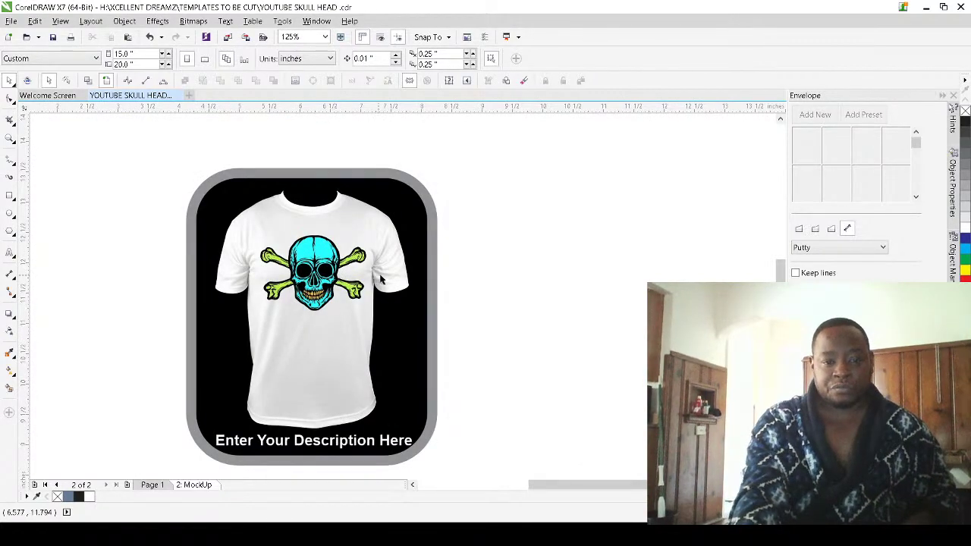
{"action": "left_click_drag", "start_coordinate": [566, 377], "coordinate": [174, 206]}
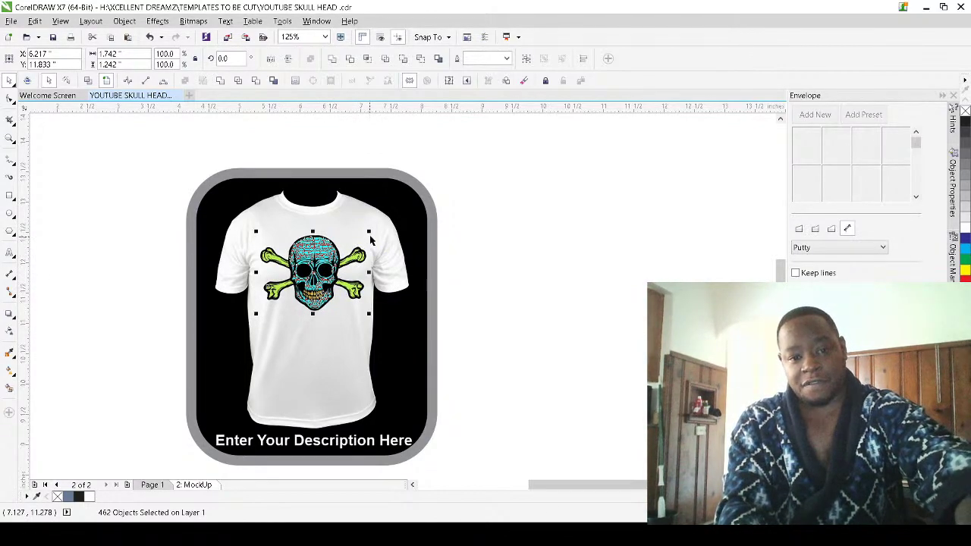
{"action": "left_click_drag", "start_coordinate": [368, 229], "coordinate": [405, 187]}
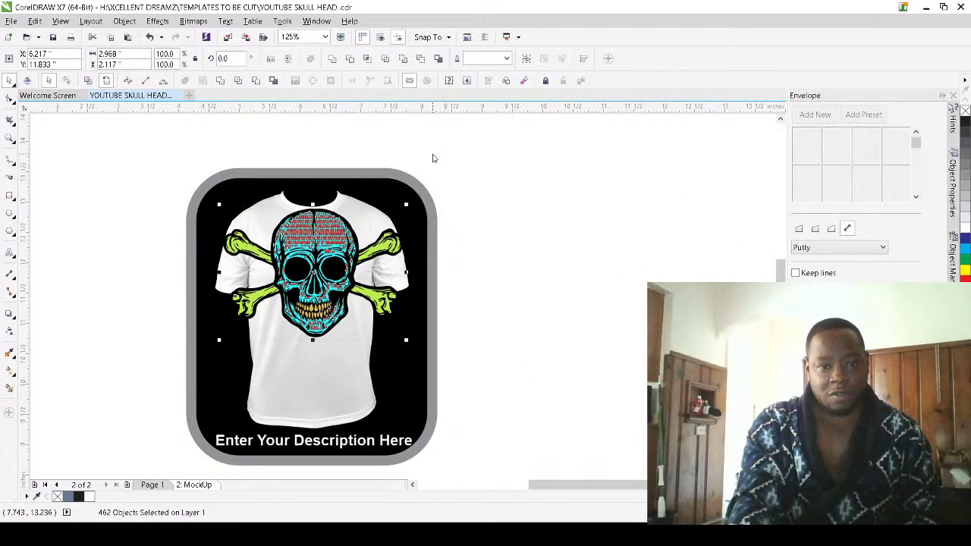
Create a new blank 15 by 20 inch document
{"action": "left_click", "coordinate": [66, 96]}
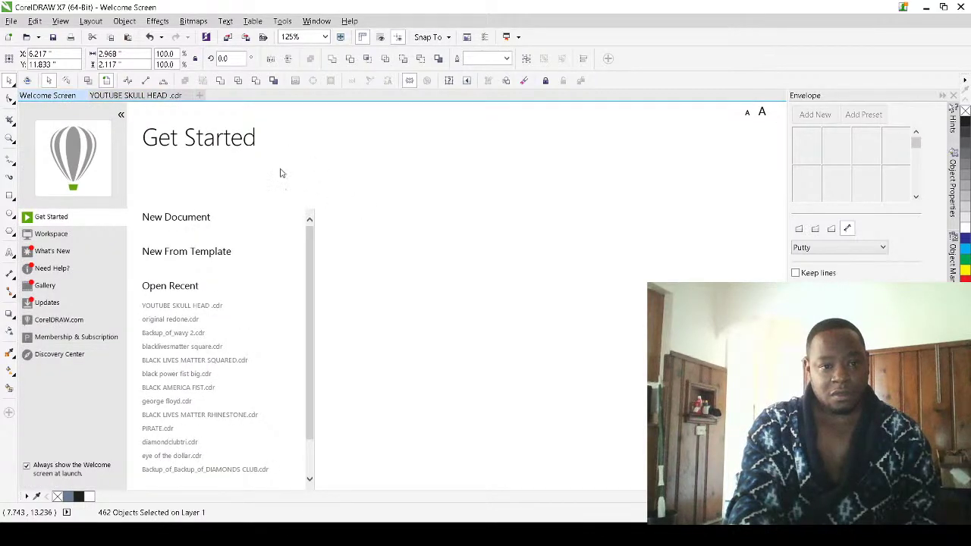
{"action": "left_click", "coordinate": [144, 96]}
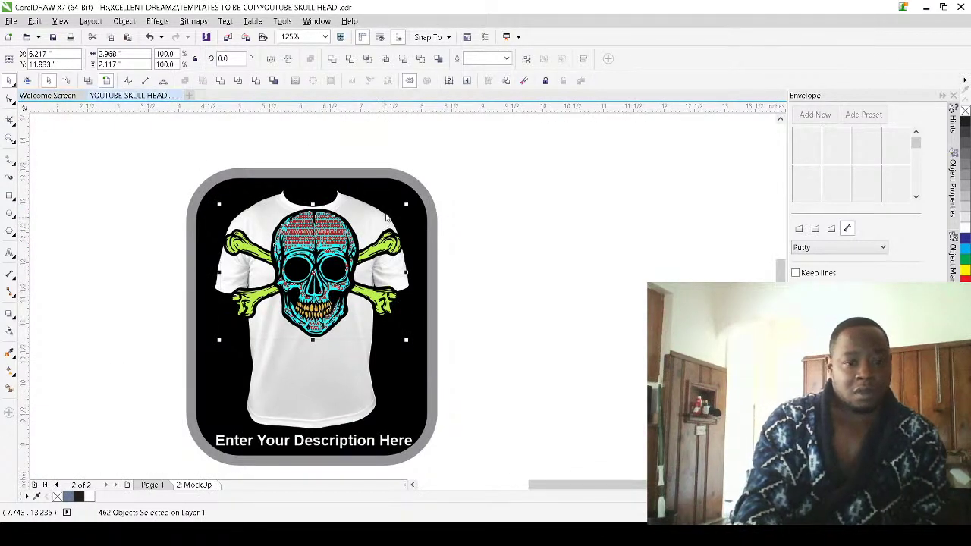
{"action": "left_click", "coordinate": [47, 95]}
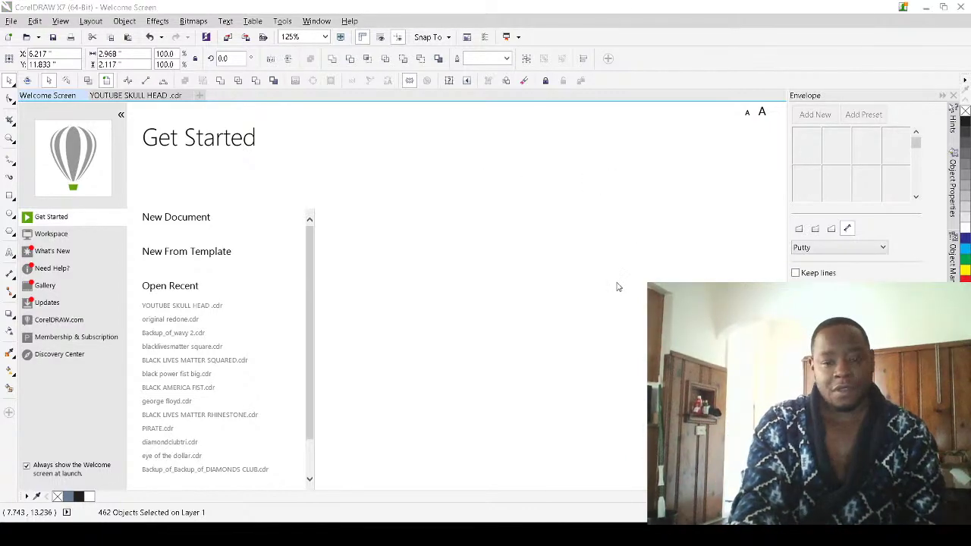
{"action": "key", "text": "ctrl+n"}
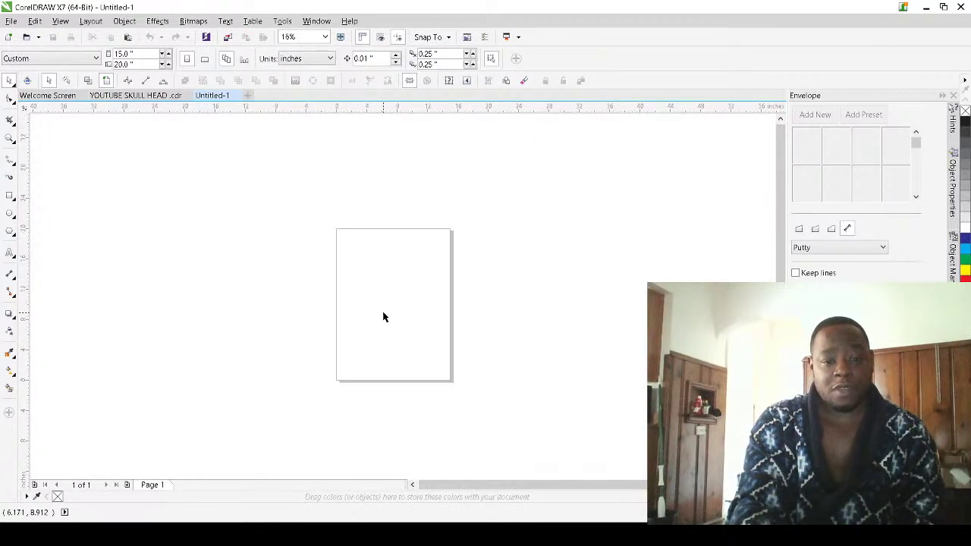
Return to the YOUTUBE SKULL HEAD document and select the whole skull design on the T-shirt mockup
{"action": "left_click", "coordinate": [143, 95]}
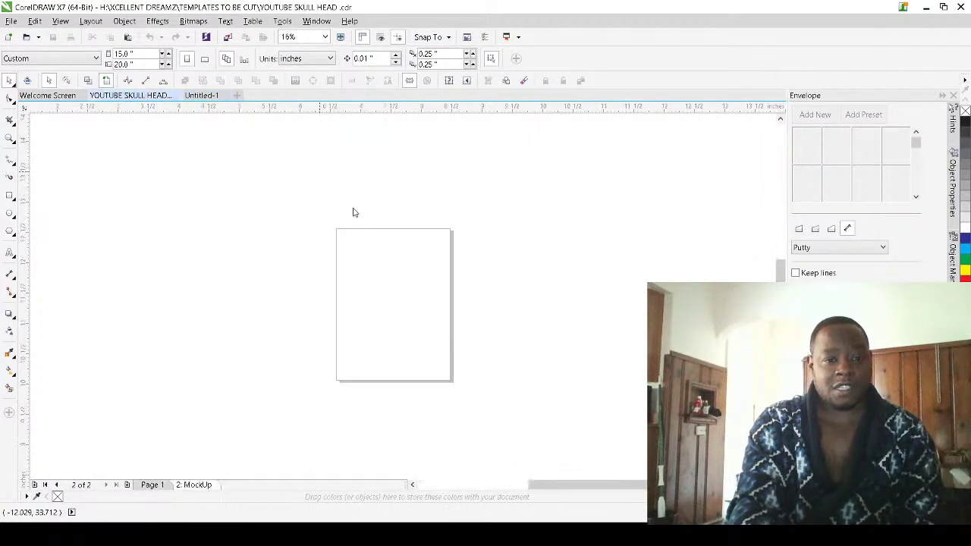
{"action": "scroll", "coordinate": [357, 262], "scroll_direction": "up", "scroll_amount": 4}
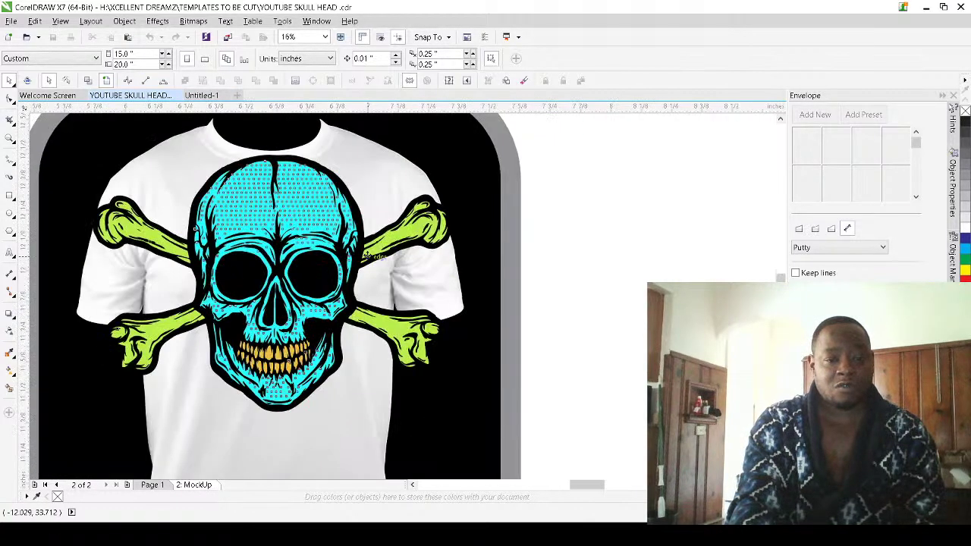
{"action": "key", "text": "ctrl+a"}
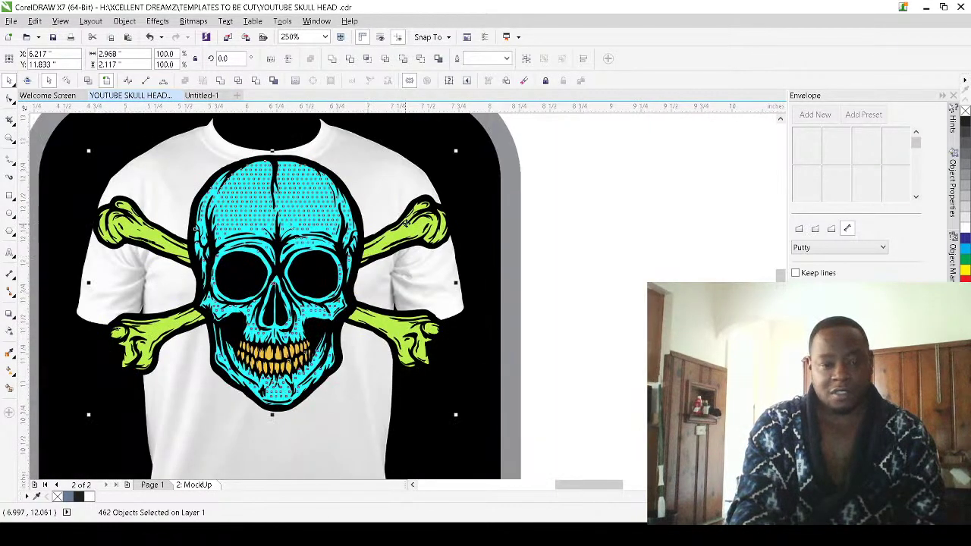
Delete the mockup's black background and extra elements, leaving the T-shirt, and enlarge the shirt image to about 4.01 by 4.92 inches
{"action": "scroll", "coordinate": [405, 220], "scroll_direction": "down", "scroll_amount": 2}
{"action": "left_click_drag", "start_coordinate": [158, 398], "coordinate": [512, 451]}
{"action": "key", "text": "Delete"}
{"action": "left_click", "coordinate": [459, 292]}
{"action": "key", "text": "Delete"}
{"action": "left_click", "coordinate": [422, 184]}
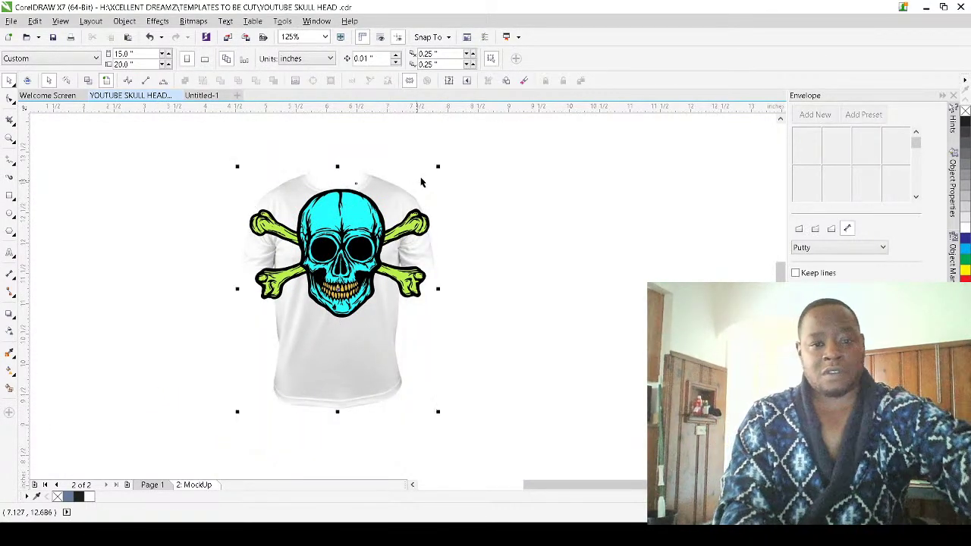
{"action": "mouse_move", "coordinate": [440, 165]}
{"action": "left_mouse_down"}
{"action": "mouse_move", "coordinate": [464, 126]}
{"action": "mouse_move", "coordinate": [463, 135]}
{"action": "left_mouse_up"}
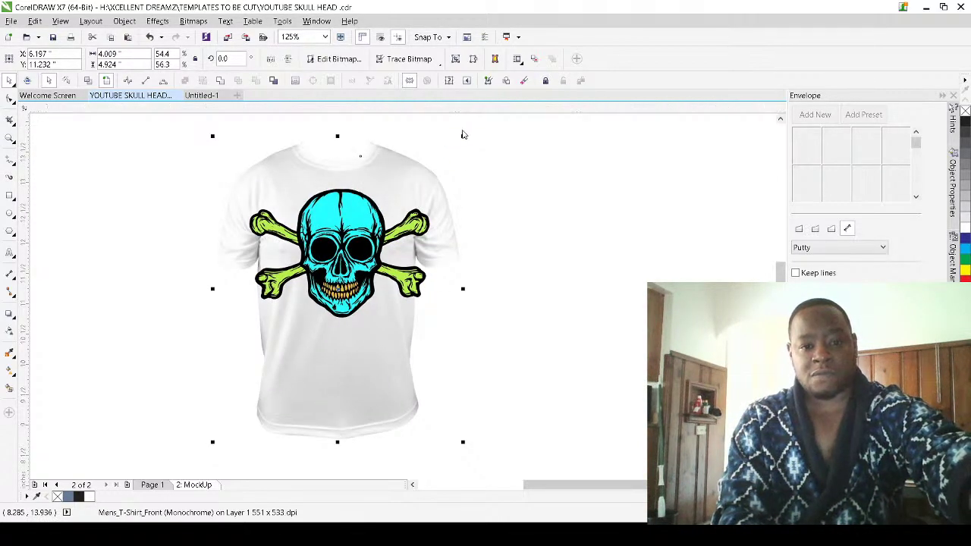
Draw a rectangle about 10.53 by 7.19 inches on the blank page of the Untitled-1 document
{"action": "left_click", "coordinate": [205, 96]}
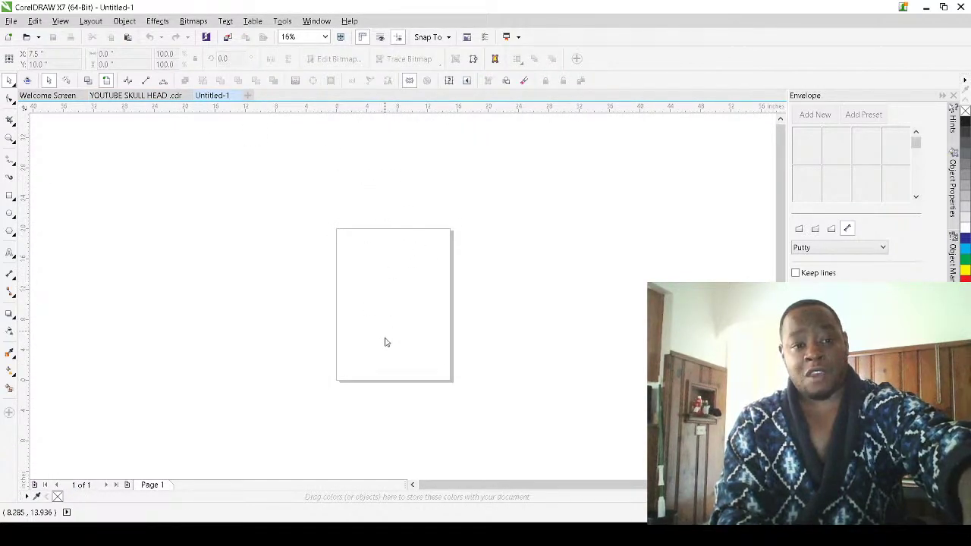
{"action": "left_click", "coordinate": [154, 97]}
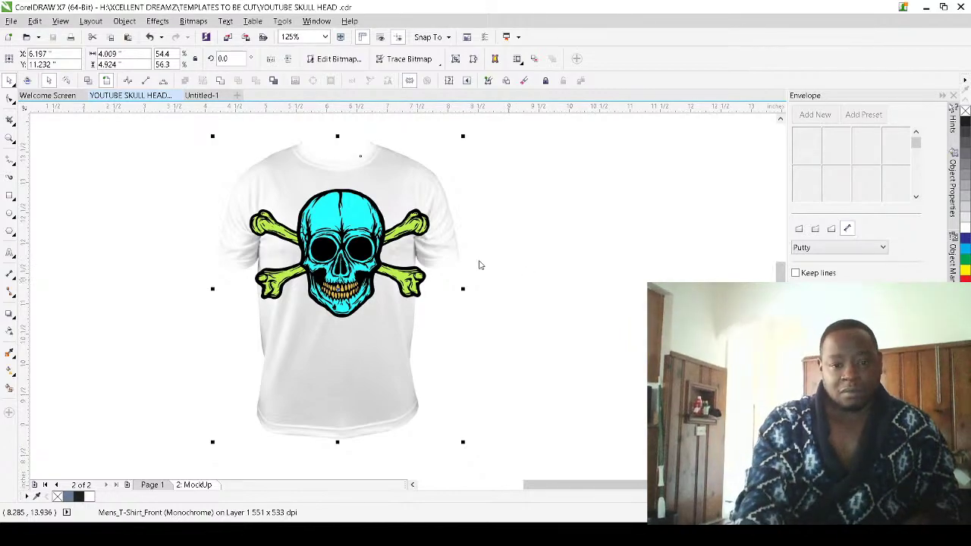
{"action": "left_click", "coordinate": [203, 95]}
{"action": "left_click", "coordinate": [8, 197]}
{"action": "left_click_drag", "start_coordinate": [344, 266], "coordinate": [423, 320]}
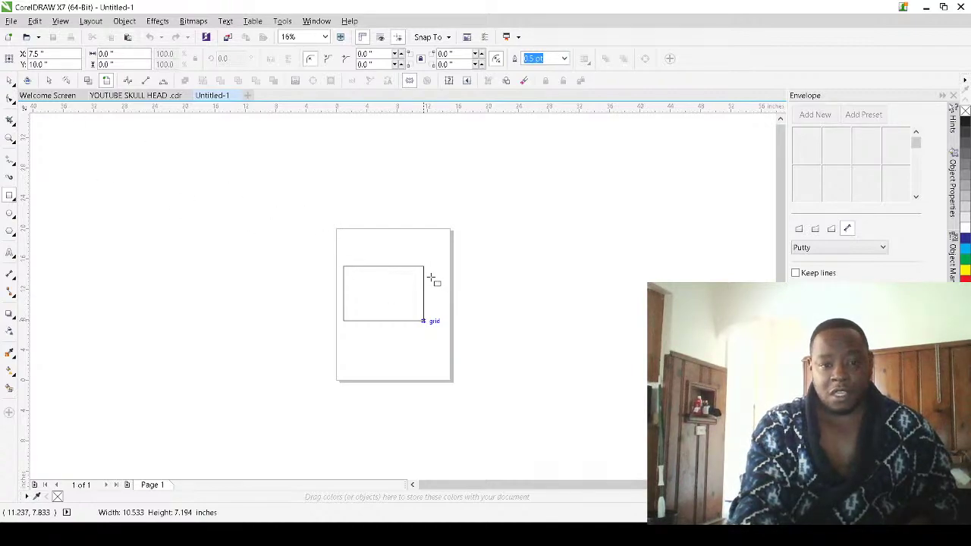
{"action": "scroll", "coordinate": [431, 277], "scroll_direction": "up", "scroll_amount": 3}
{"action": "scroll", "coordinate": [431, 277], "scroll_direction": "down", "scroll_amount": 2}
{"action": "scroll", "coordinate": [431, 276], "scroll_direction": "up", "scroll_amount": 2}
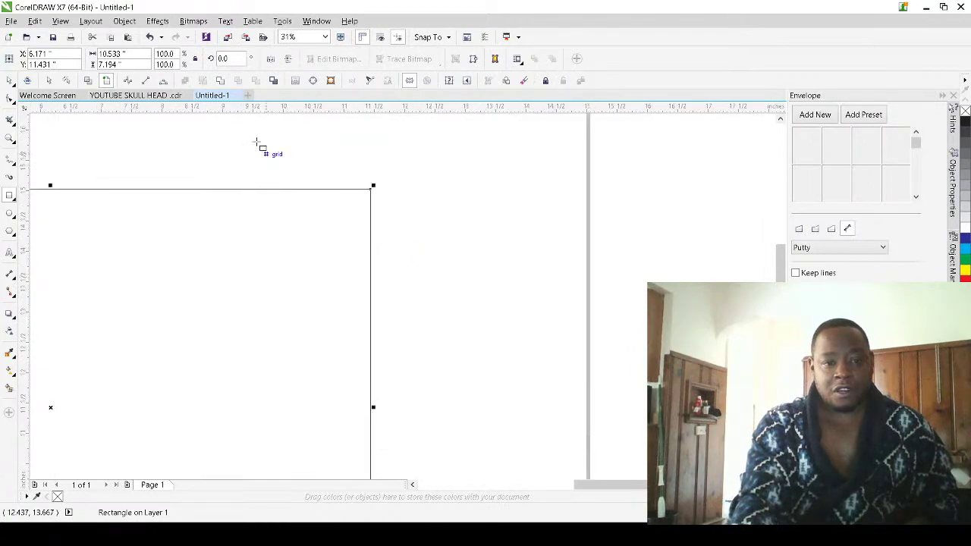
Return to the YOUTUBE SKULL HEAD document and enlarge the T-shirt image behind the skull to about 5.11 by 6.27 inches
{"action": "left_click", "coordinate": [166, 96]}
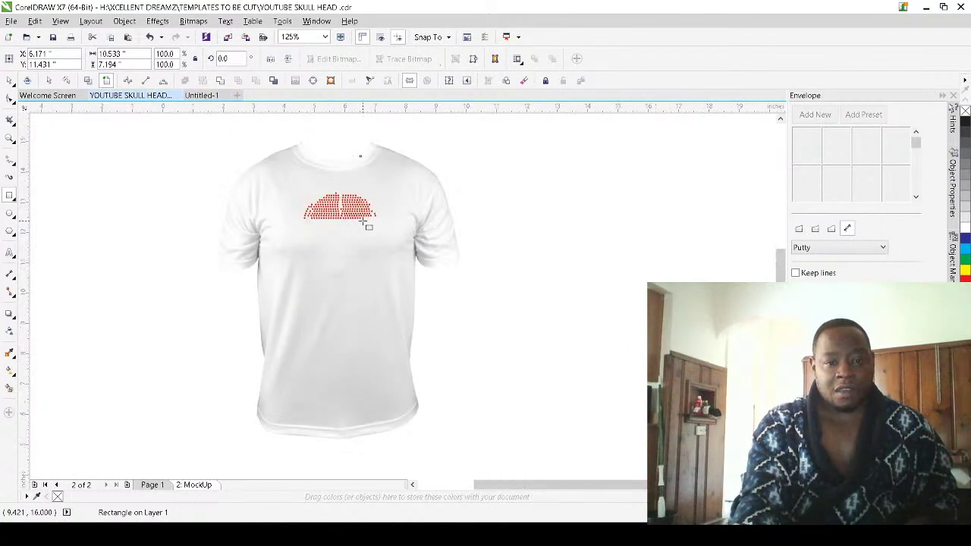
{"action": "scroll", "coordinate": [371, 216], "scroll_direction": "up", "scroll_amount": 1}
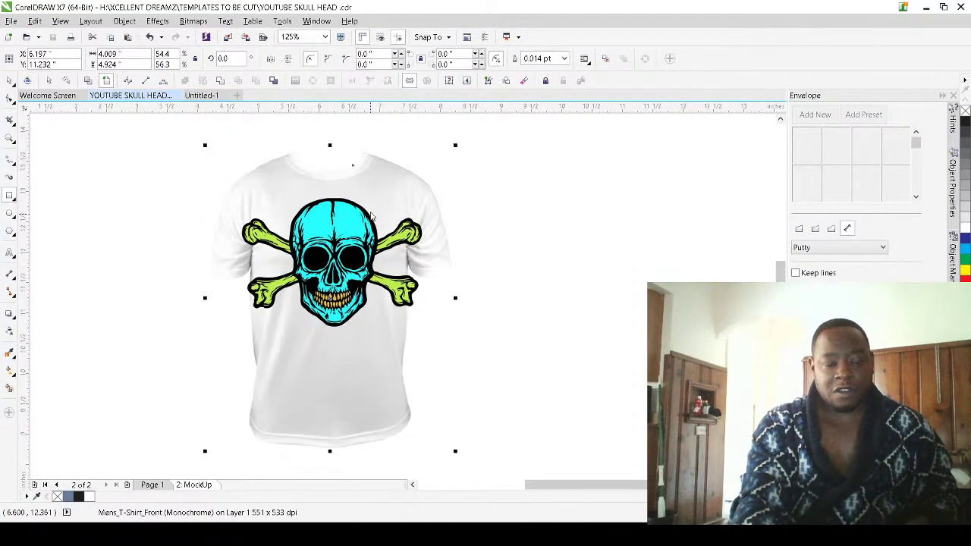
{"action": "left_click", "coordinate": [505, 390]}
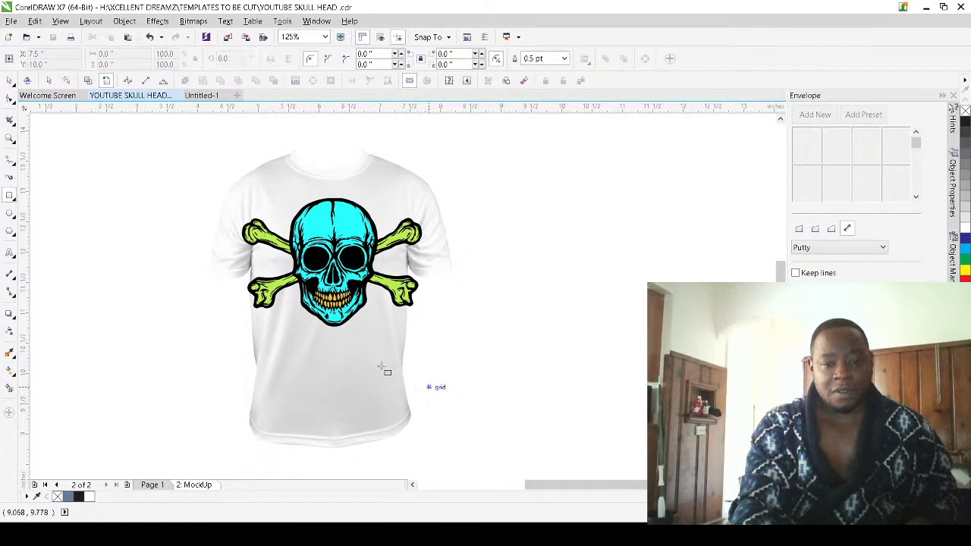
{"action": "left_click", "coordinate": [9, 81]}
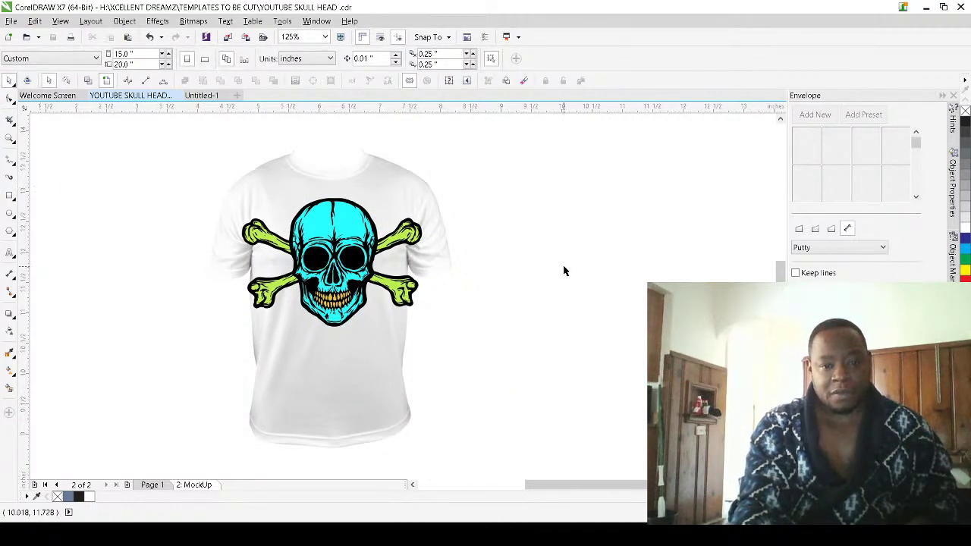
{"action": "left_click", "coordinate": [388, 187]}
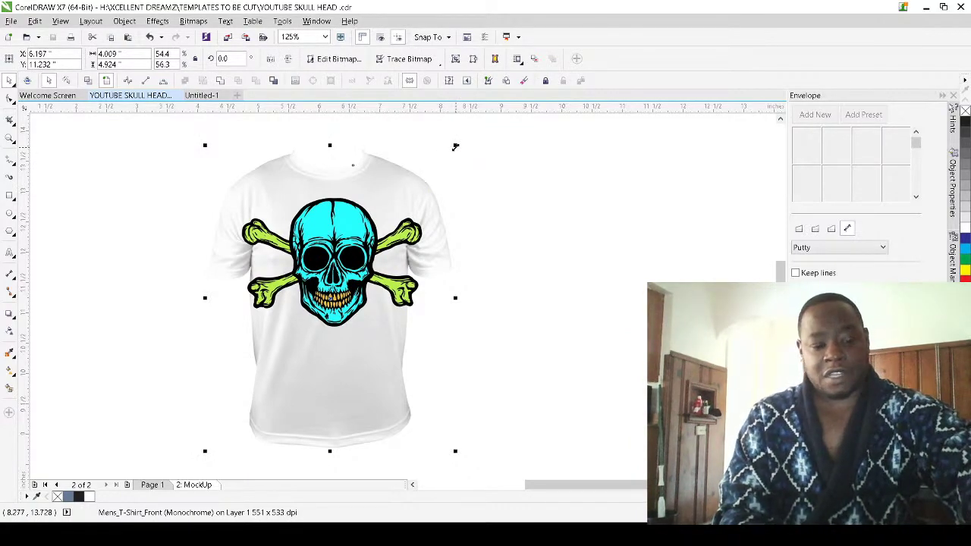
{"action": "scroll", "coordinate": [486, 267], "scroll_direction": "down", "scroll_amount": 2}
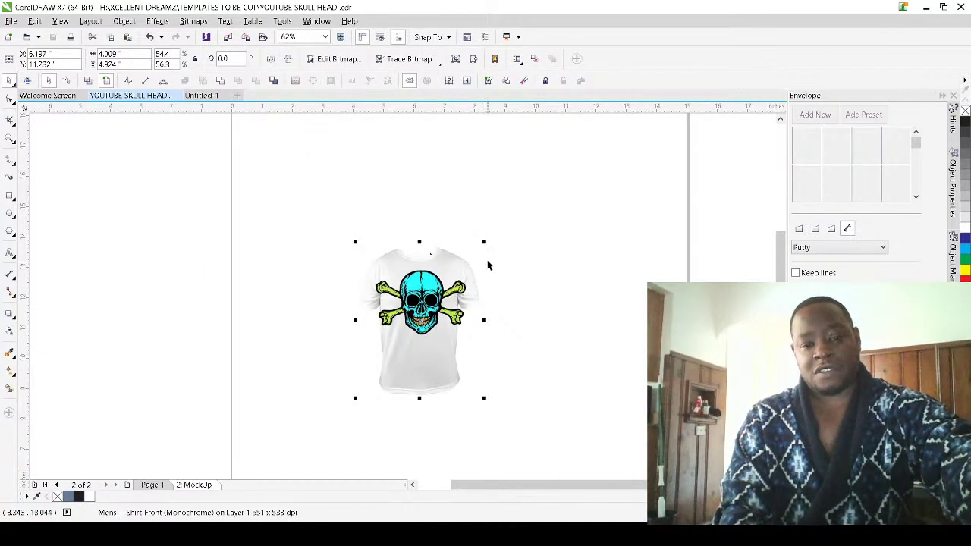
{"action": "left_click_drag", "start_coordinate": [483, 241], "coordinate": [498, 220]}
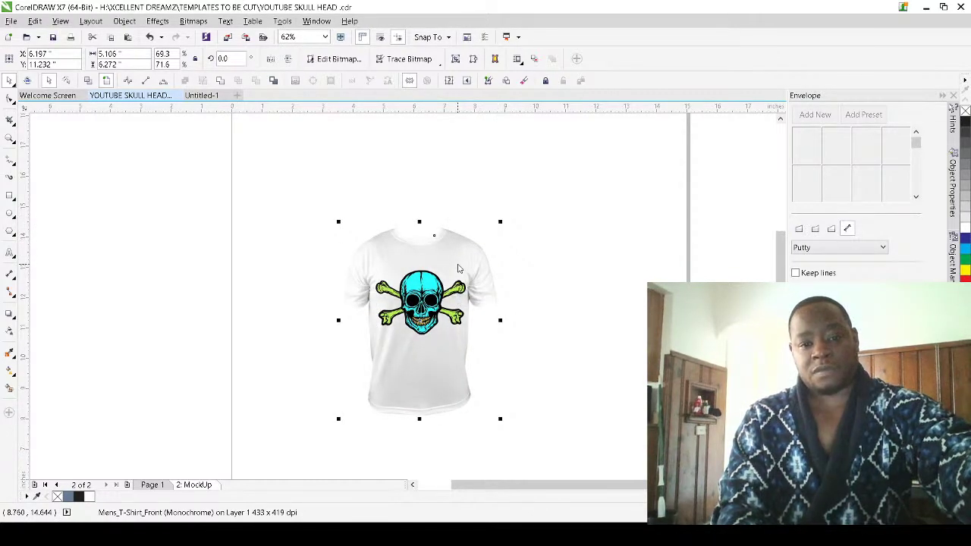
Switch to the Untitled-1 document and draw an ellipse about 2.3 by 2.53 inches overlapping the rectangle's upper edge
{"action": "left_click", "coordinate": [204, 99]}
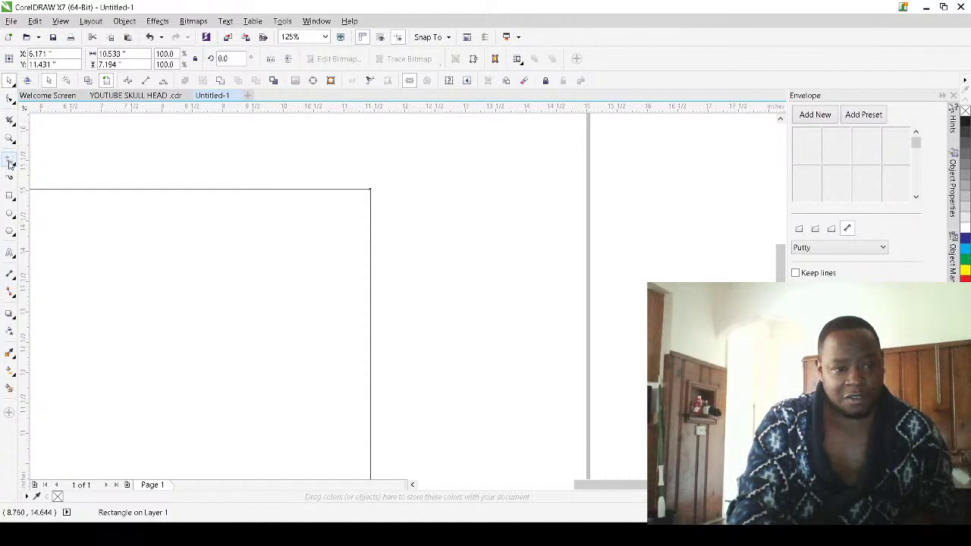
{"action": "left_click", "coordinate": [10, 214]}
{"action": "left_click_drag", "start_coordinate": [169, 143], "coordinate": [310, 293]}
{"action": "scroll", "coordinate": [399, 250], "scroll_direction": "up", "scroll_amount": 2}
{"action": "scroll", "coordinate": [411, 256], "scroll_direction": "down", "scroll_amount": 2}
{"action": "left_click", "coordinate": [10, 81]}
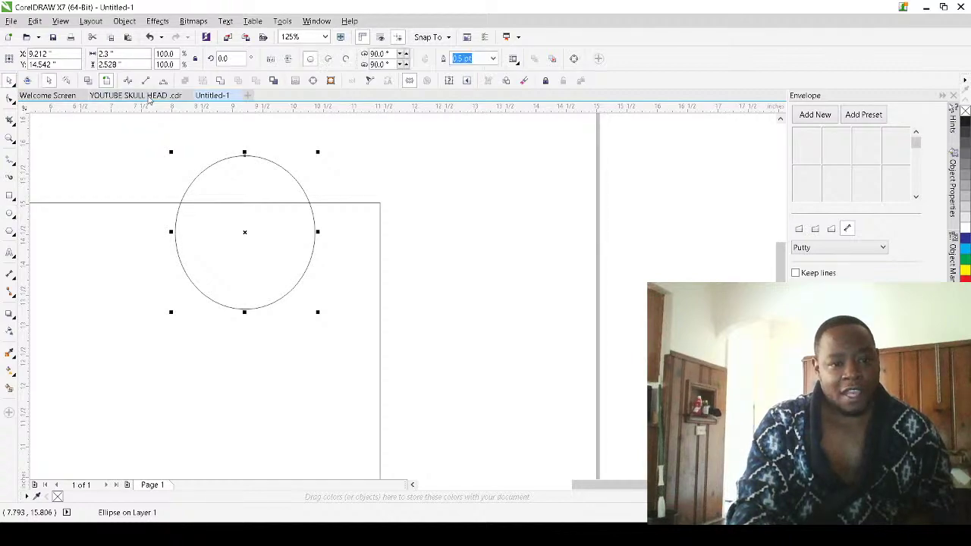
Return to the YOUTUBE SKULL HEAD document and delete the cyan fill shape covering the skull's rhinestones
{"action": "left_click", "coordinate": [146, 97]}
{"action": "left_click", "coordinate": [425, 250]}
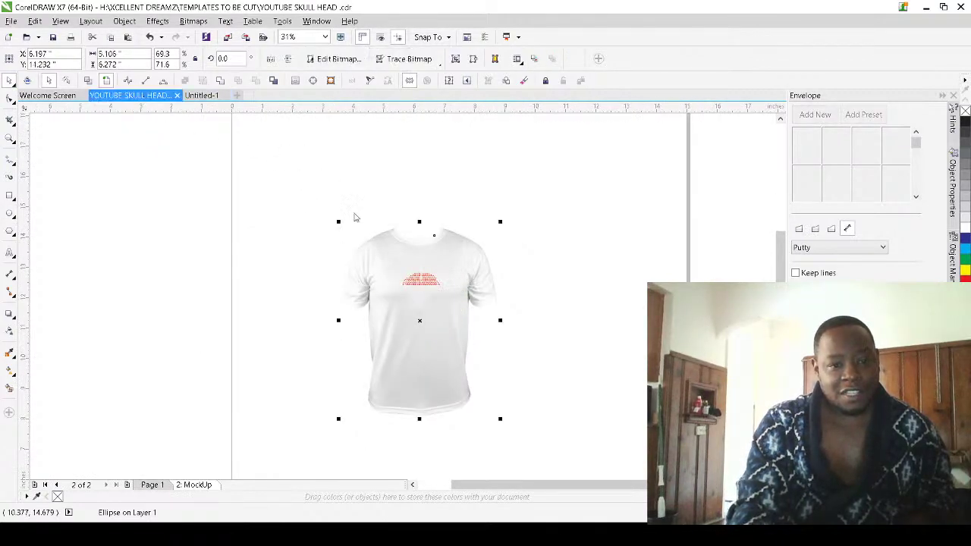
{"action": "scroll", "coordinate": [455, 237], "scroll_direction": "up", "scroll_amount": 2}
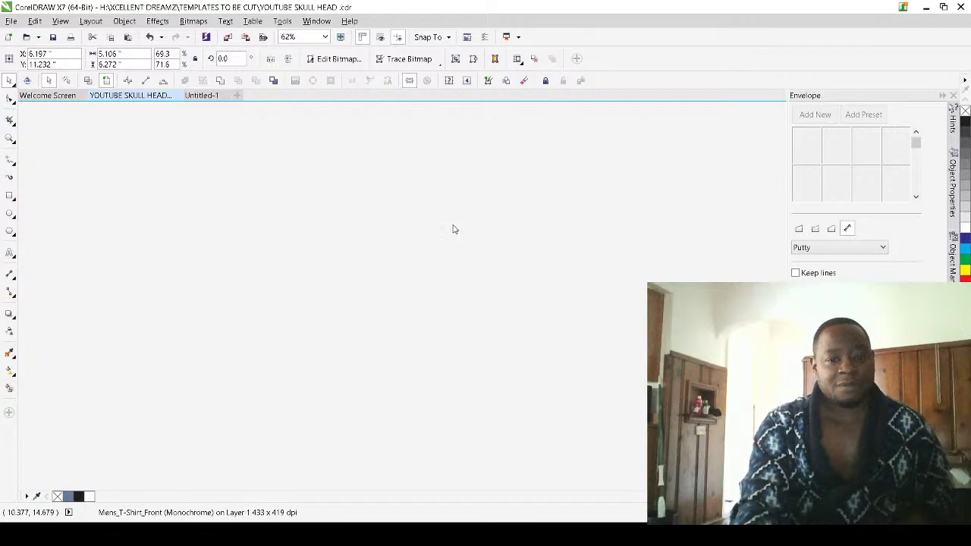
{"action": "scroll", "coordinate": [453, 228], "scroll_direction": "up", "scroll_amount": 2}
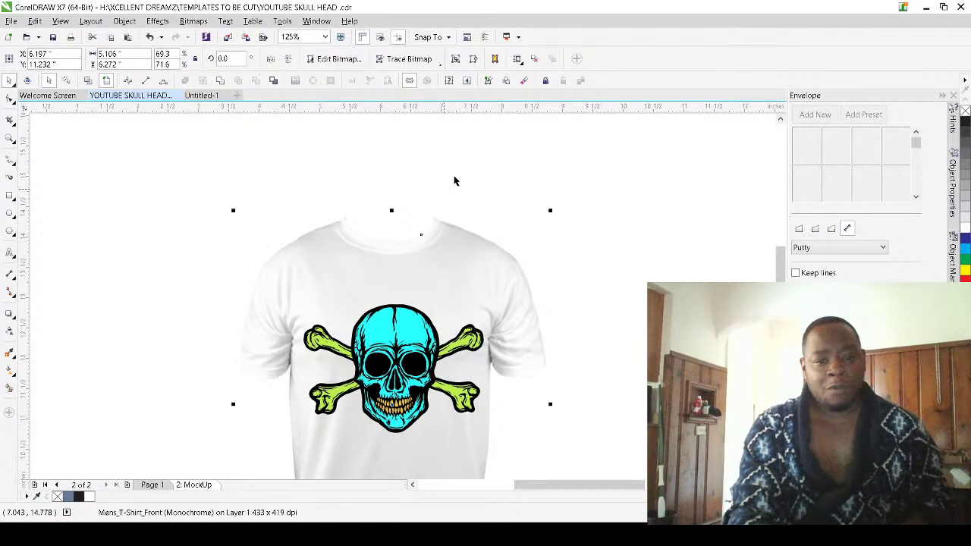
{"action": "key", "text": "Escape"}
{"action": "left_click", "coordinate": [413, 333]}
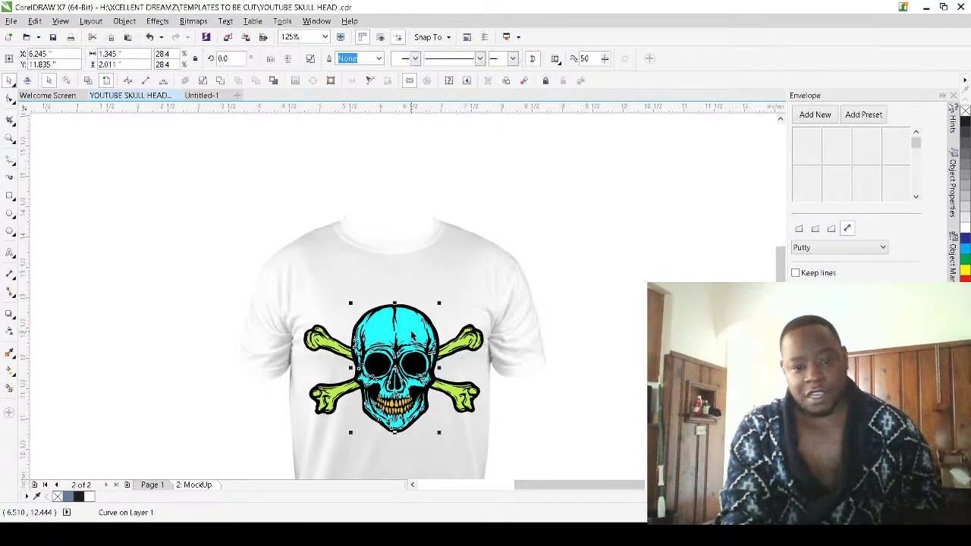
{"action": "key", "text": "Delete"}
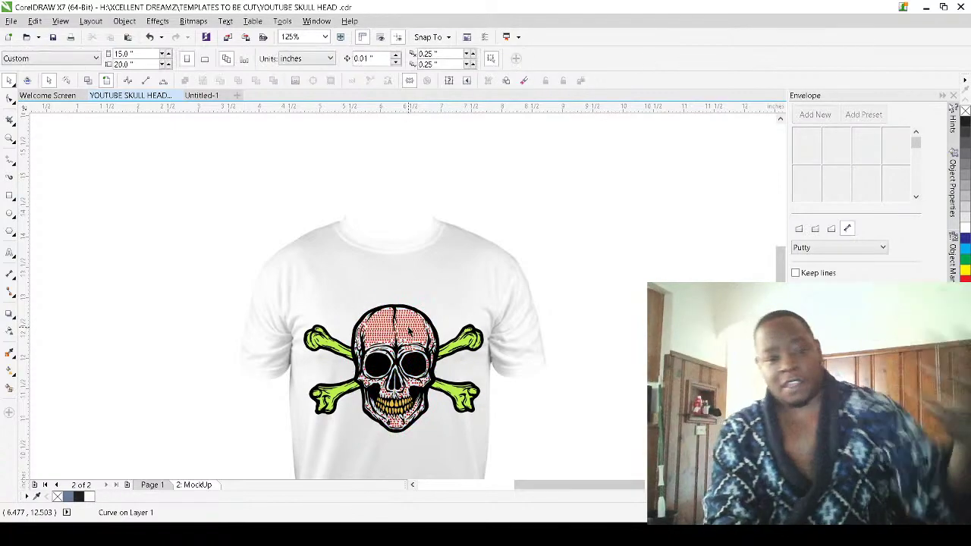
Recolour all the red rhinestones on the skull to a neutral crystal look
{"action": "left_click", "coordinate": [409, 327]}
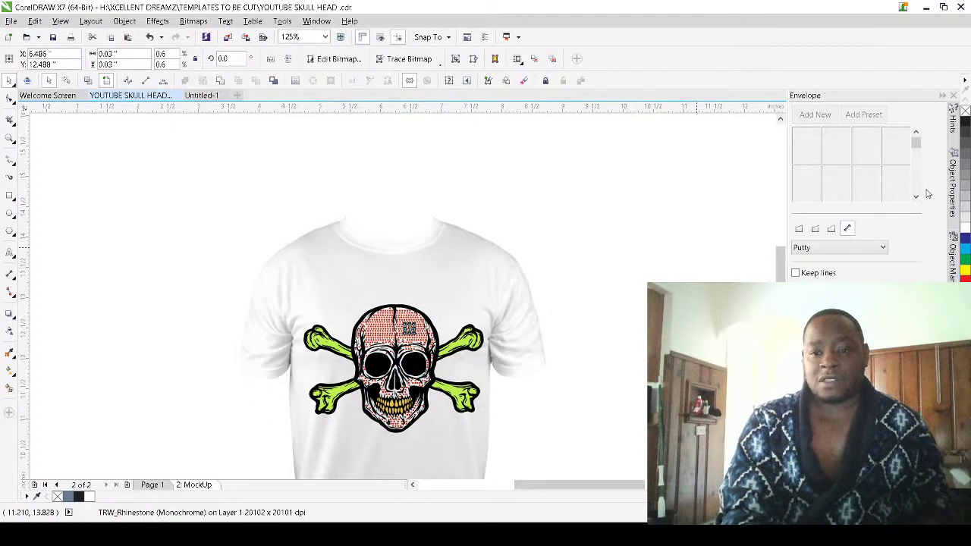
{"action": "key", "text": "ctrl+z"}
{"action": "key", "text": "ctrl+z"}
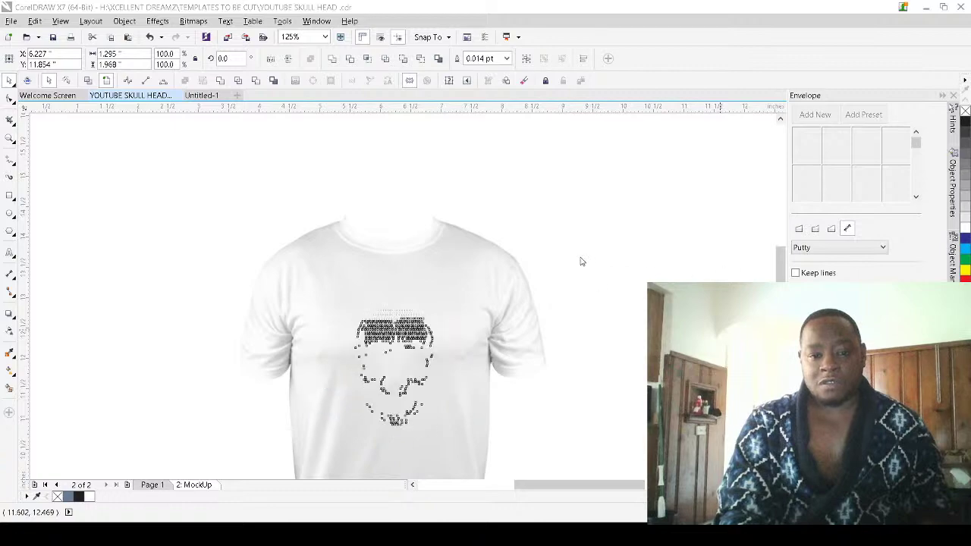
{"action": "left_click", "coordinate": [444, 279]}
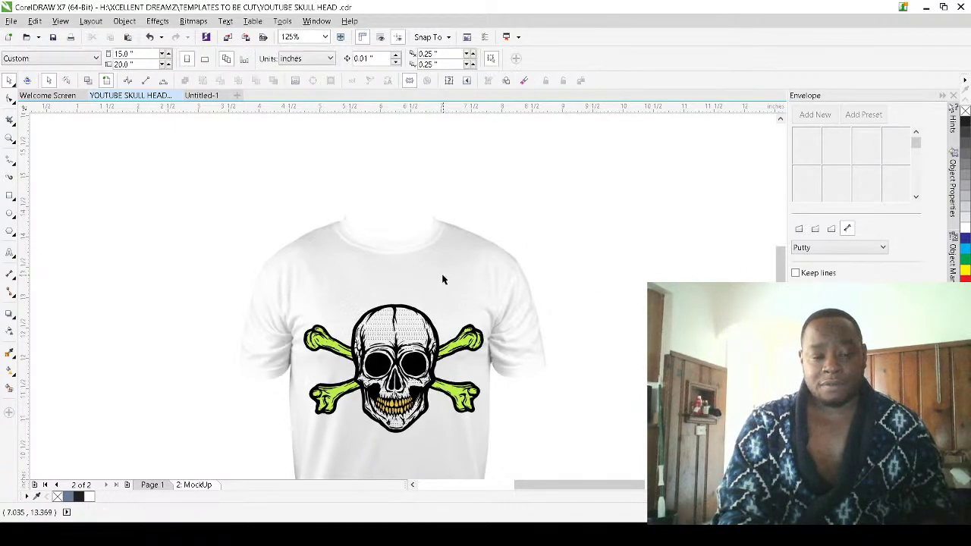
Change the green fill of the crossbones to white
{"action": "left_click", "coordinate": [461, 341]}
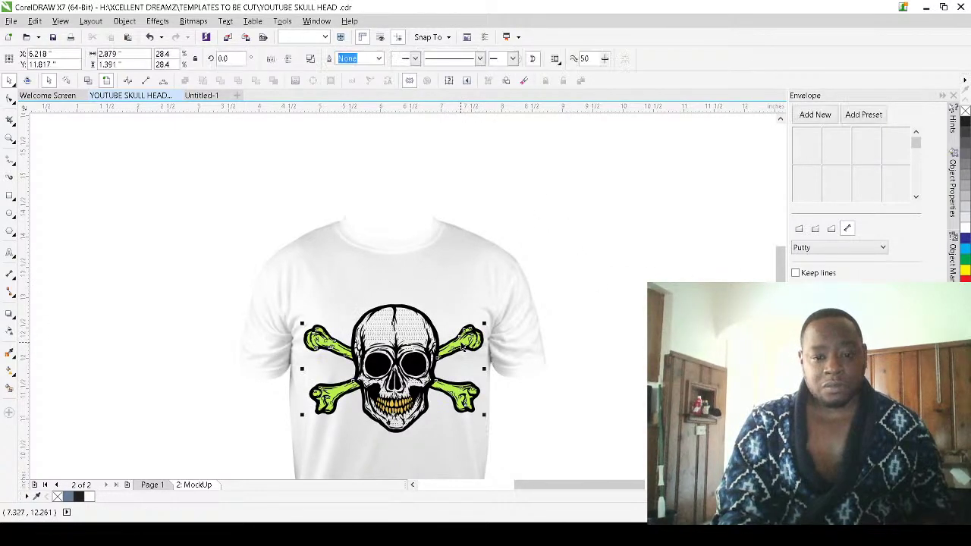
{"action": "key", "text": "ctrl+z"}
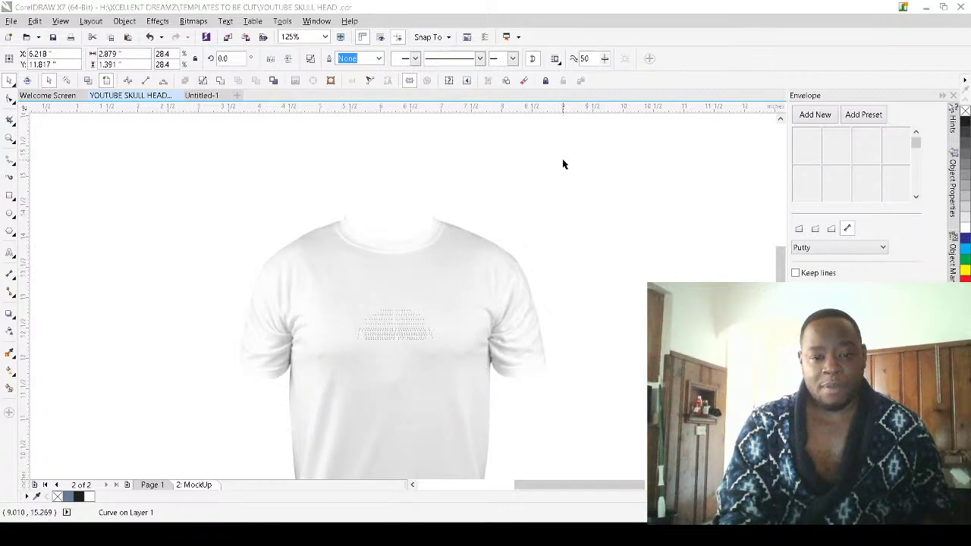
{"action": "left_click", "coordinate": [540, 207]}
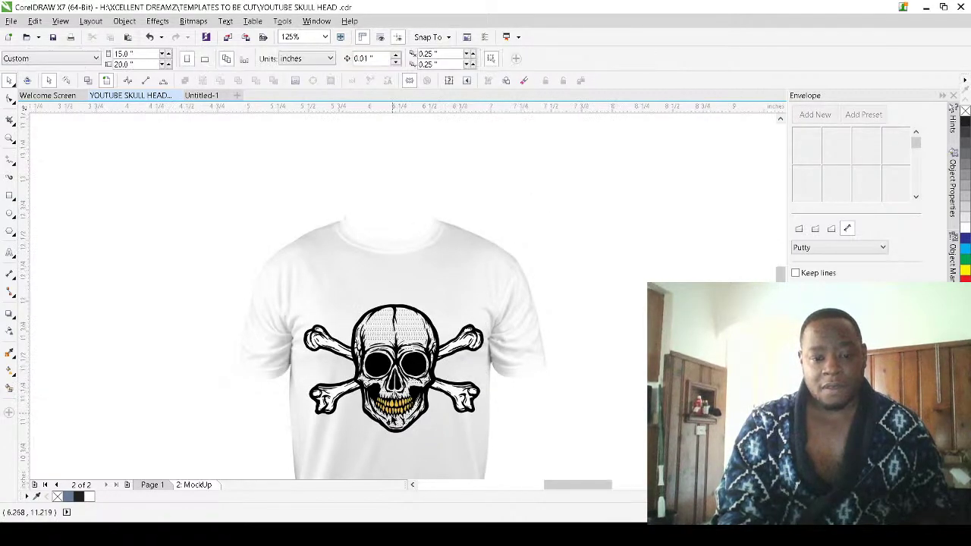
Examine the rhinestones, gold teeth and white crossbones on the T-shirt mockup up close and as a whole
{"action": "scroll", "coordinate": [392, 416], "scroll_direction": "up", "scroll_amount": 2}
{"action": "scroll", "coordinate": [402, 394], "scroll_direction": "down", "scroll_amount": 2}
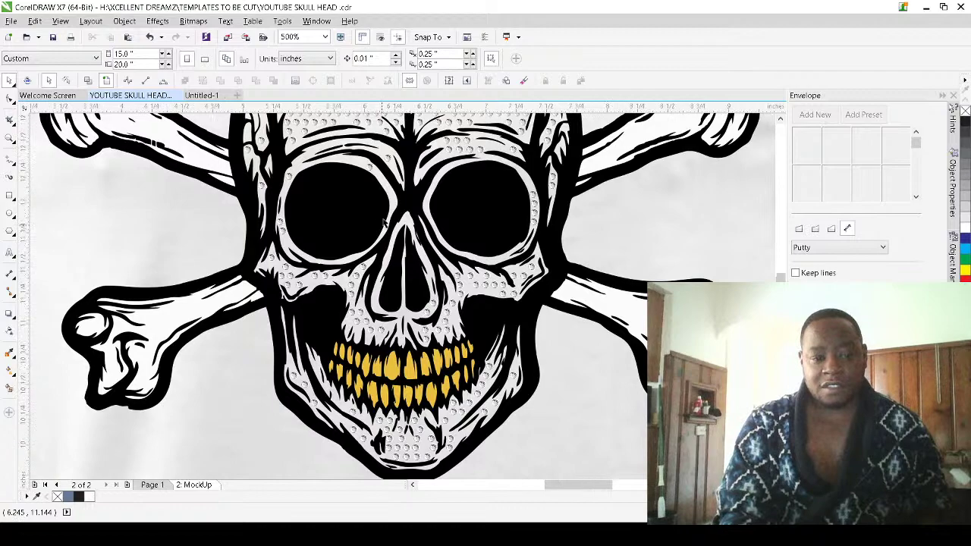
{"action": "scroll", "coordinate": [443, 234], "scroll_direction": "down", "scroll_amount": 6}
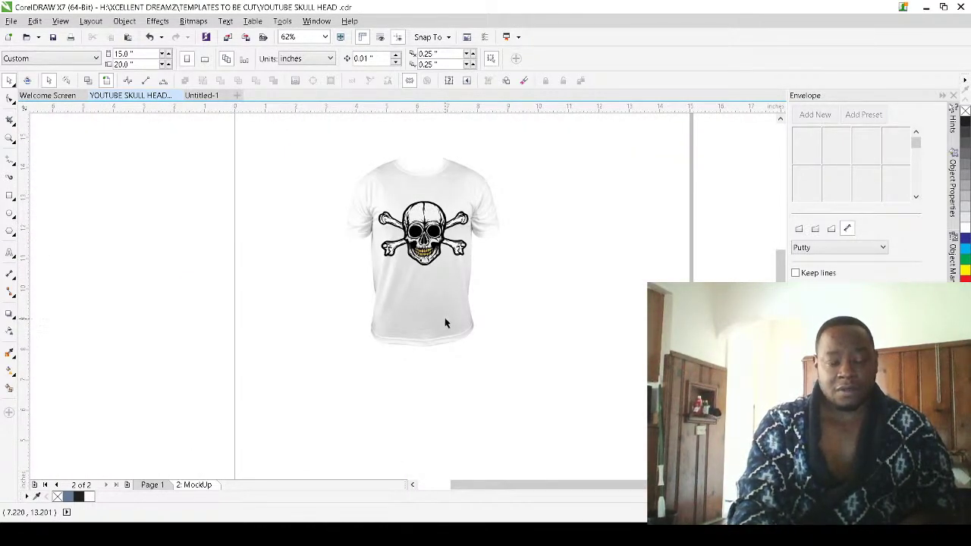
{"action": "scroll", "coordinate": [415, 279], "scroll_direction": "up", "scroll_amount": 2}
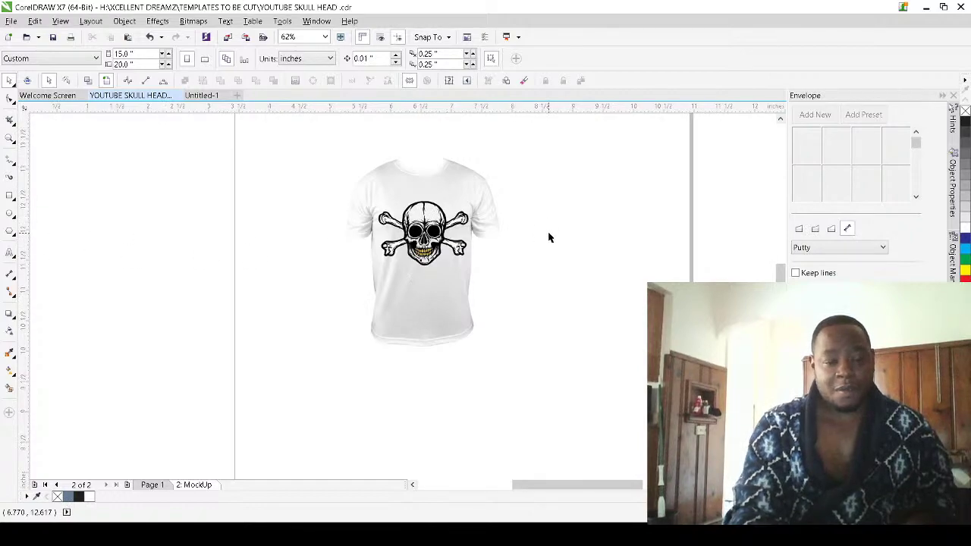
{"action": "scroll", "coordinate": [296, 232], "scroll_direction": "up", "scroll_amount": 4}
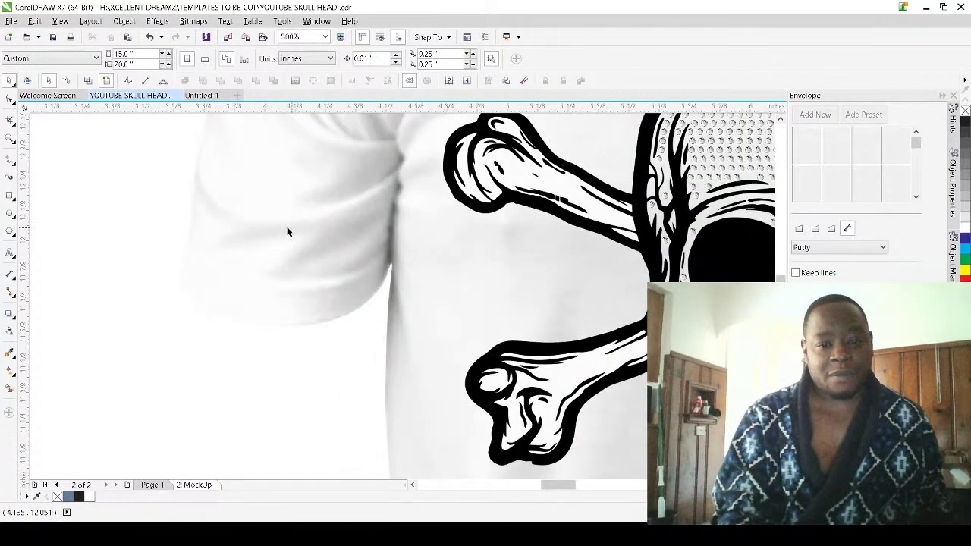
{"action": "scroll", "coordinate": [284, 233], "scroll_direction": "down", "scroll_amount": 2}
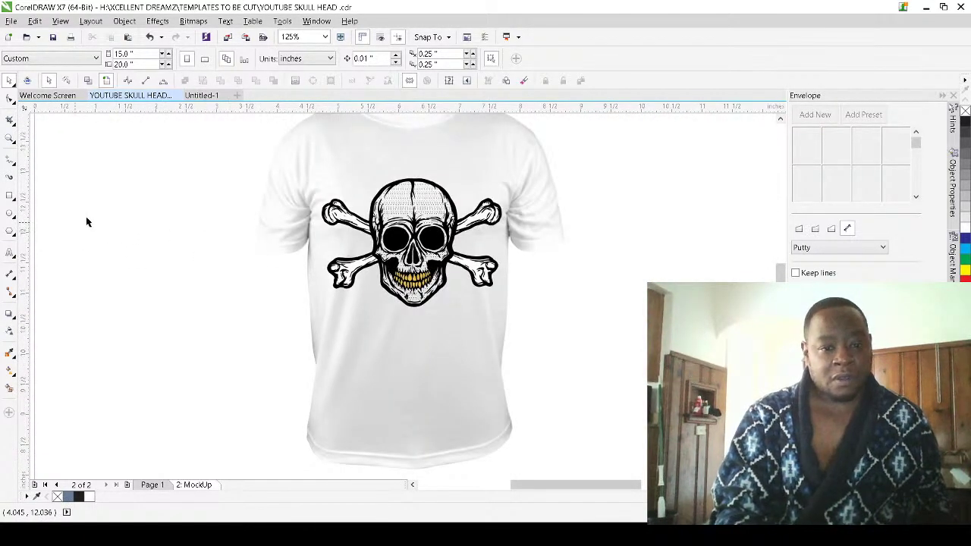
Add the text "SKULL" in 24 pt Arial on the empty area beside the T-shirt and leave it selected
{"action": "left_click", "coordinate": [10, 252]}
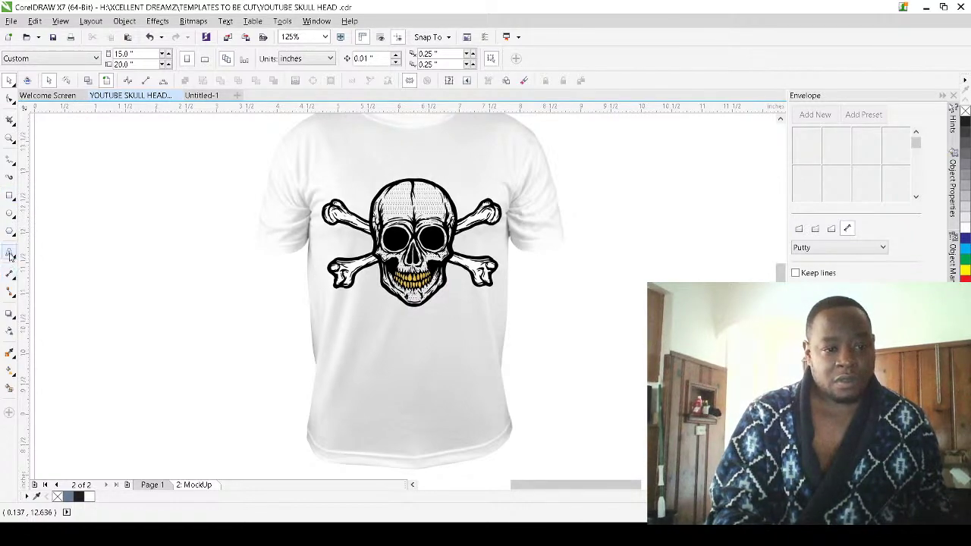
{"action": "left_click", "coordinate": [122, 355]}
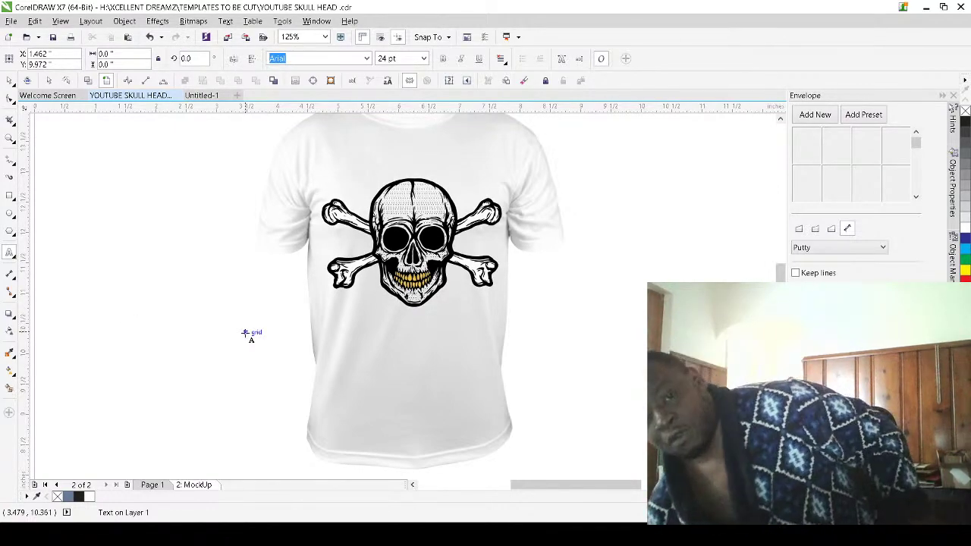
{"action": "type", "text": "SKULL"}
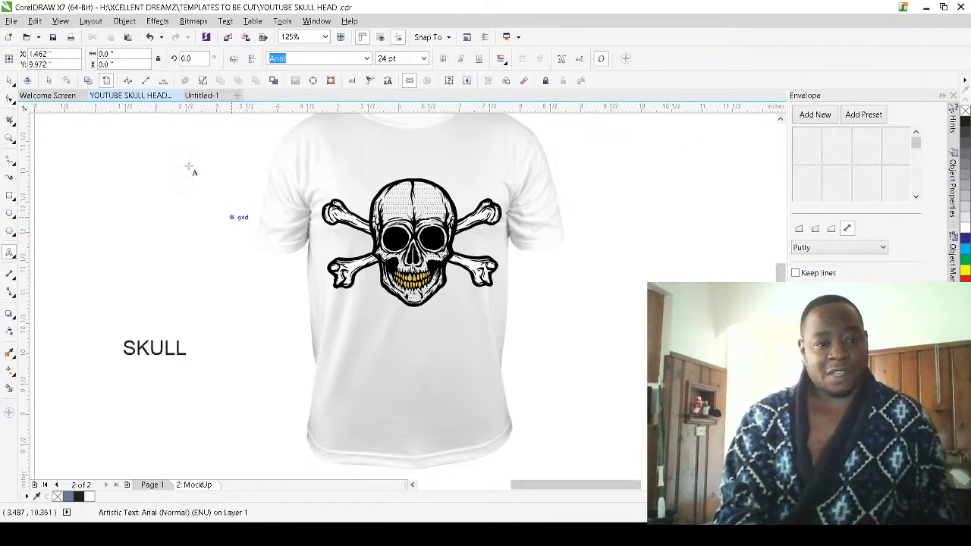
{"action": "left_click", "coordinate": [9, 80]}
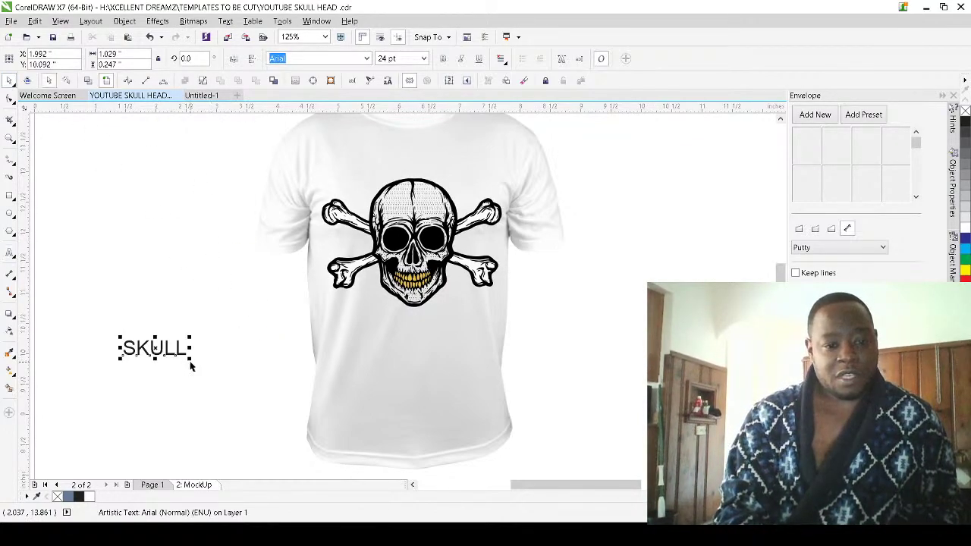
Enlarge the SKULL text on the mockup page to about 68 pt and move it down over the shirt's lower edge
{"action": "left_click_drag", "start_coordinate": [191, 360], "coordinate": [289, 414]}
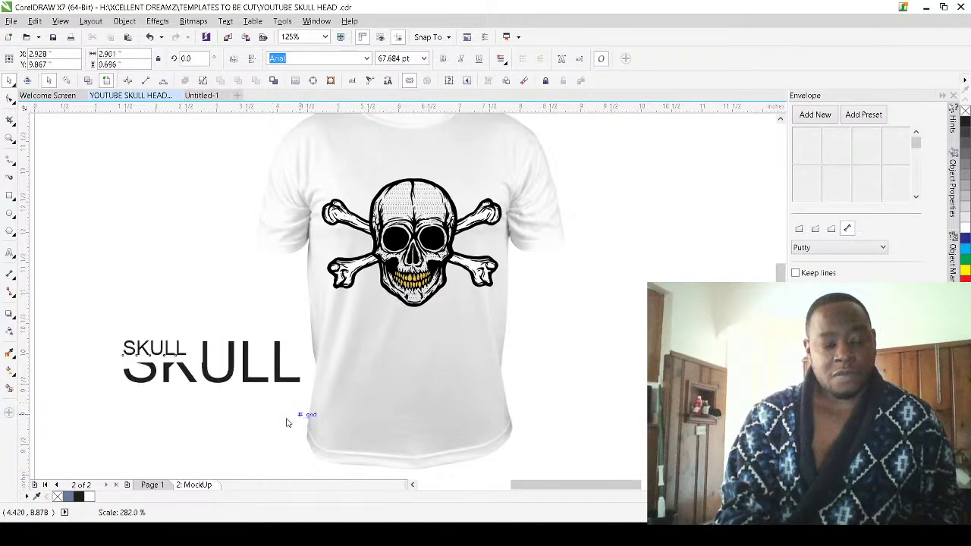
{"action": "left_click_drag", "start_coordinate": [203, 359], "coordinate": [238, 414]}
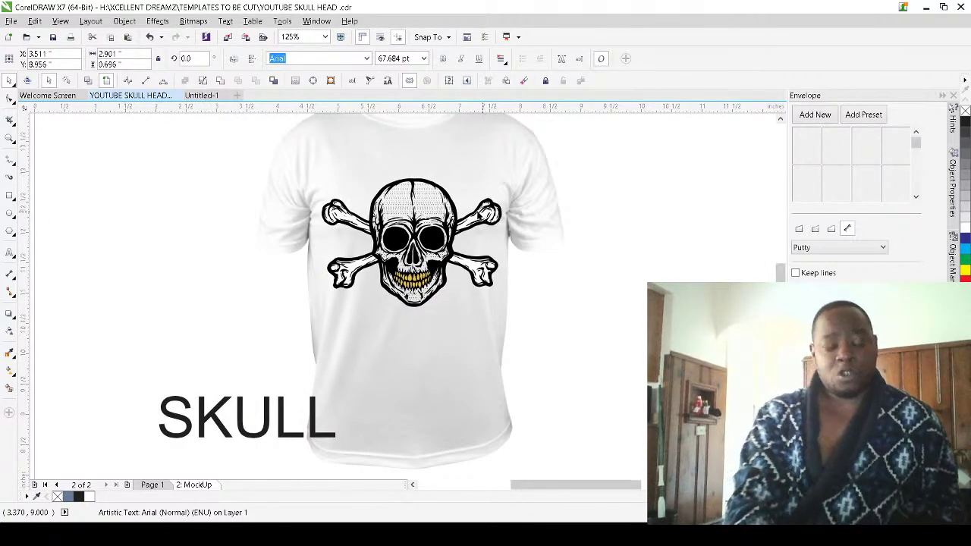
Return to Page 1, select the whole skull and crossbones artwork and move it lower, roughly centred across the page
{"action": "left_click", "coordinate": [153, 485]}
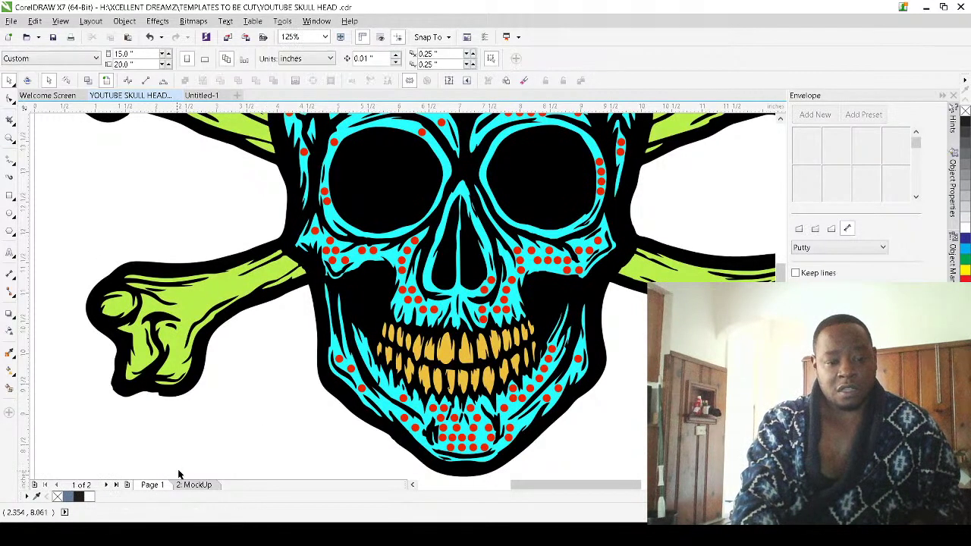
{"action": "scroll", "coordinate": [321, 405], "scroll_direction": "down", "scroll_amount": 3}
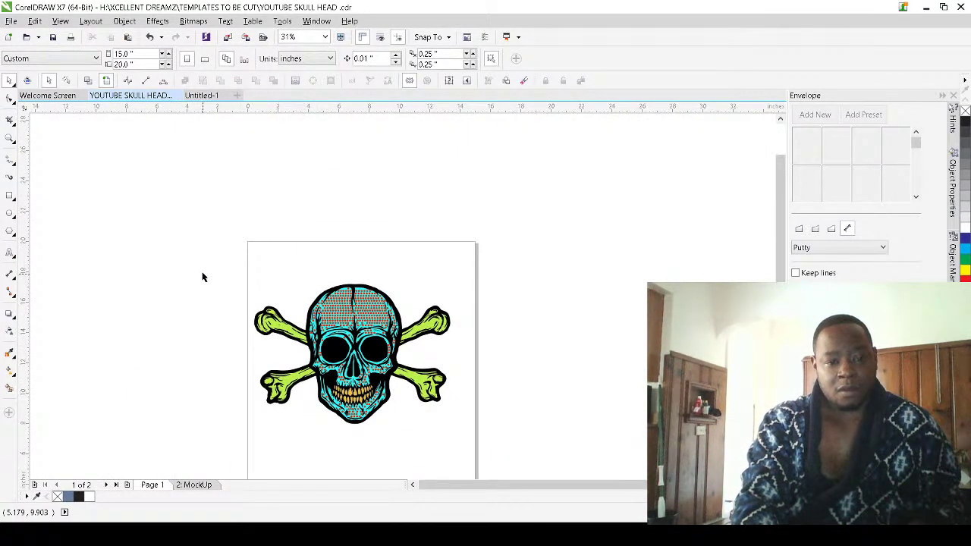
{"action": "scroll", "coordinate": [201, 278], "scroll_direction": "down", "scroll_amount": 1}
{"action": "left_click_drag", "start_coordinate": [202, 232], "coordinate": [531, 412]}
{"action": "left_click_drag", "start_coordinate": [352, 279], "coordinate": [369, 321]}
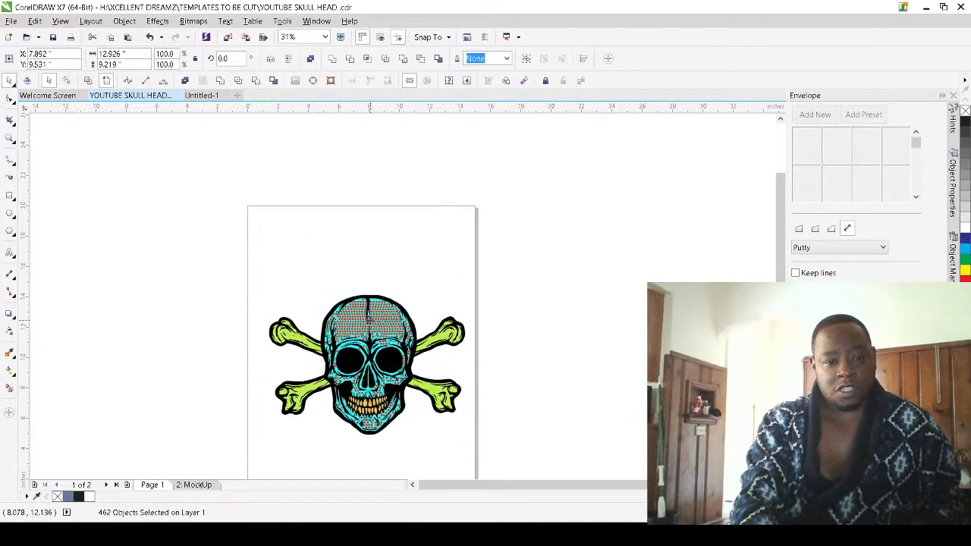
Add the text "SKULL" in Arial, enlarge it to about 217 pt and place it centred above the skull
{"action": "left_click", "coordinate": [9, 252]}
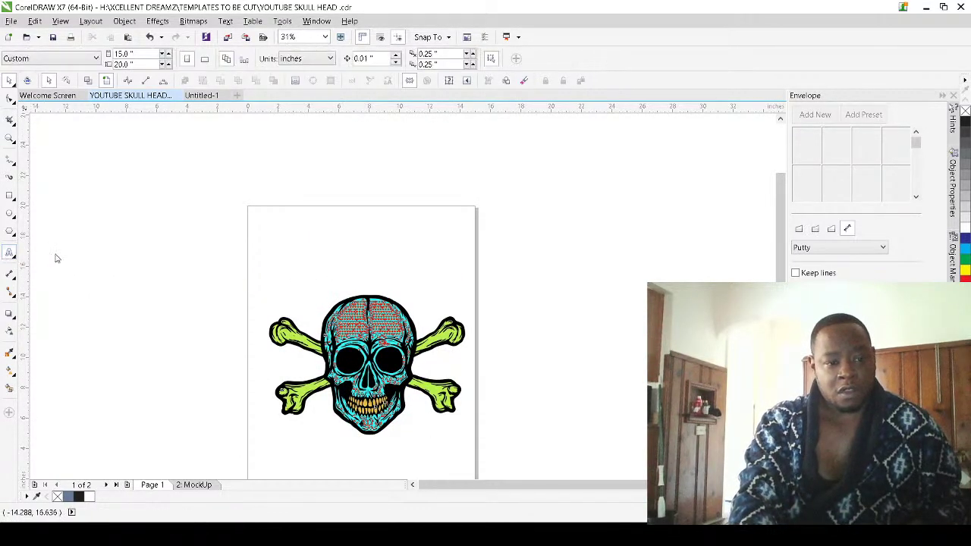
{"action": "left_click", "coordinate": [330, 284]}
{"action": "type", "text": "SKULL"}
{"action": "key", "text": "ctrl+space"}
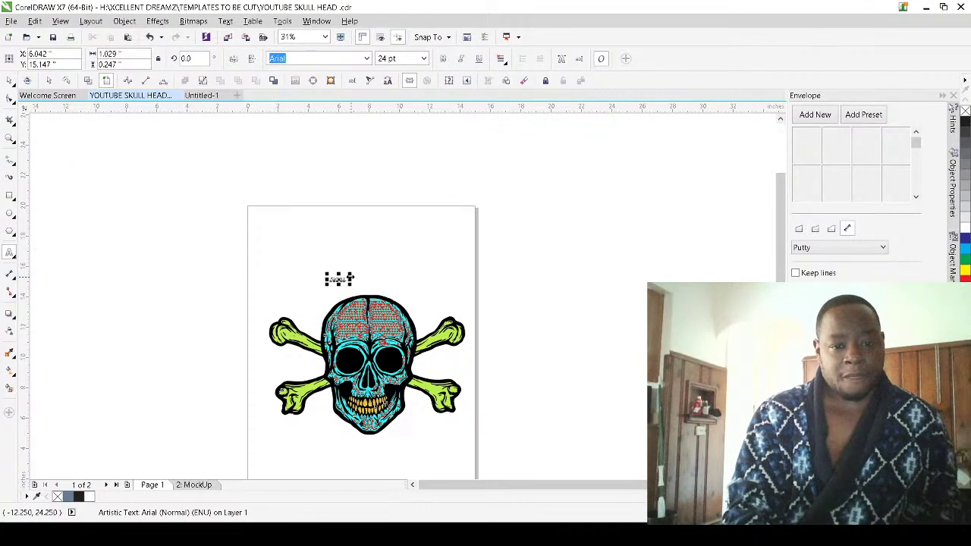
{"action": "left_click_drag", "start_coordinate": [350, 273], "coordinate": [478, 219]}
{"action": "scroll", "coordinate": [385, 274], "scroll_direction": "up", "scroll_amount": 2}
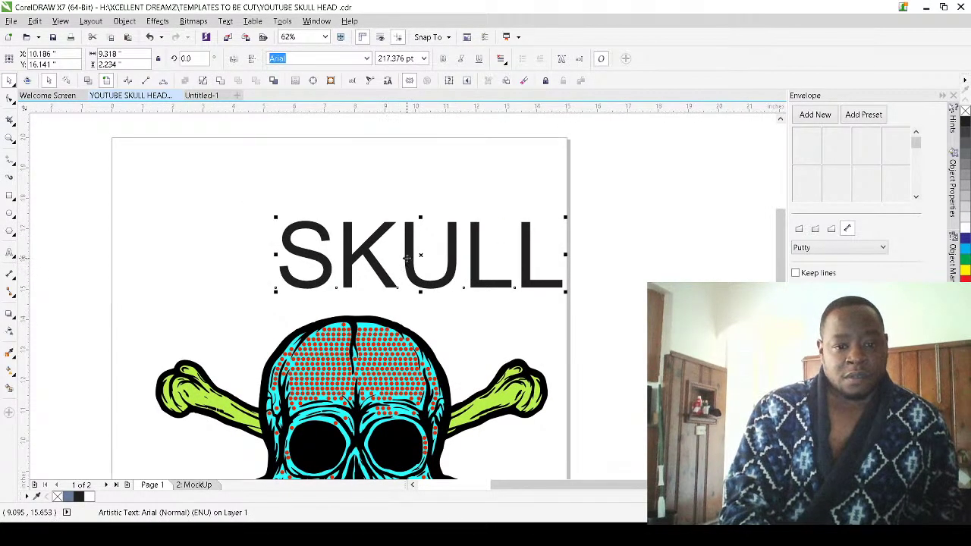
{"action": "left_click_drag", "start_coordinate": [412, 255], "coordinate": [348, 267]}
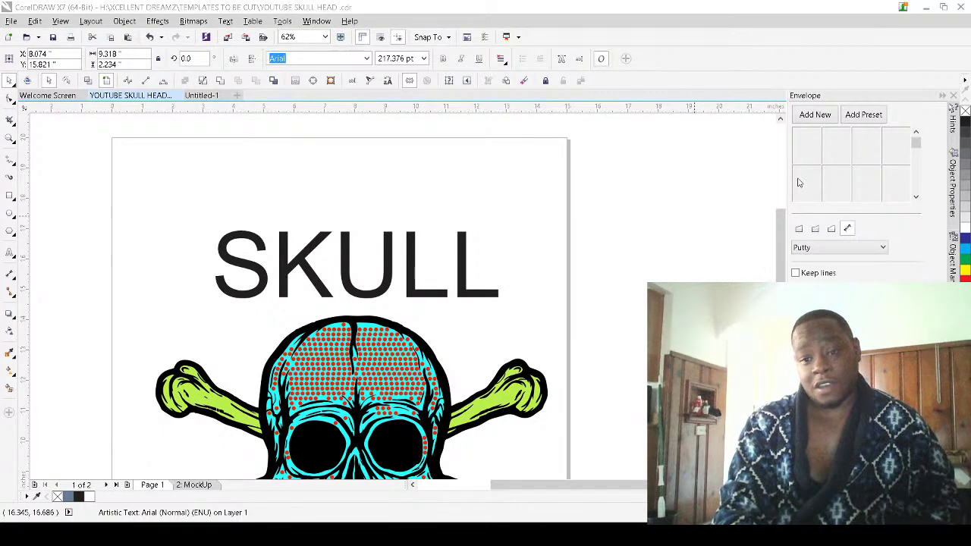
Try several decorative fonts on the SKULL text above the skull and set it in Ukrainian Princess Shadow
{"action": "key", "text": "Return"}
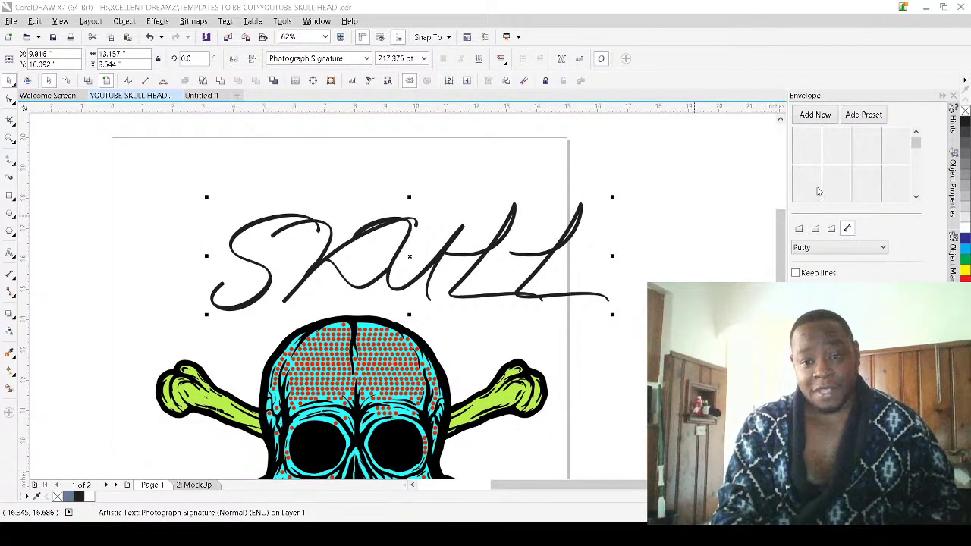
{"action": "key", "text": "Down"}
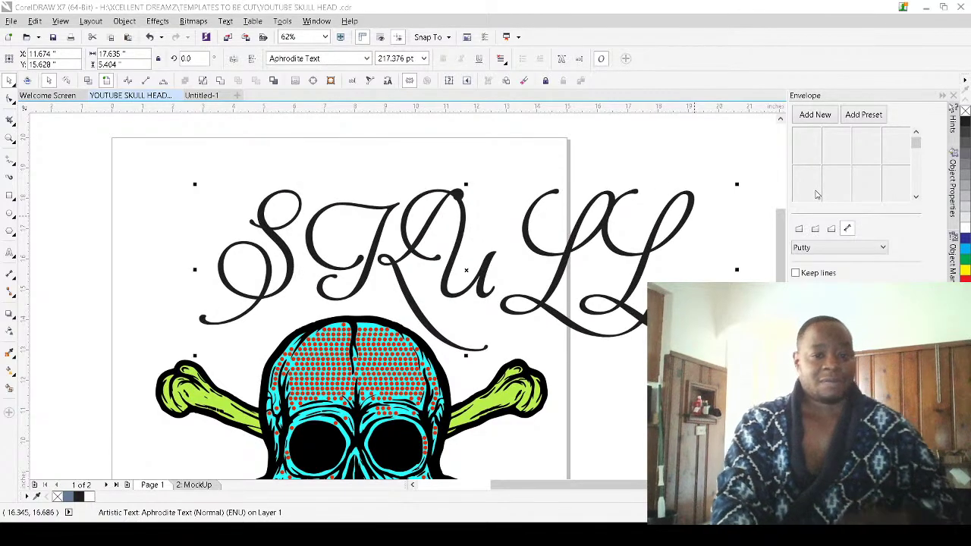
{"action": "key", "text": "Down"}
{"action": "key", "text": "Down"}
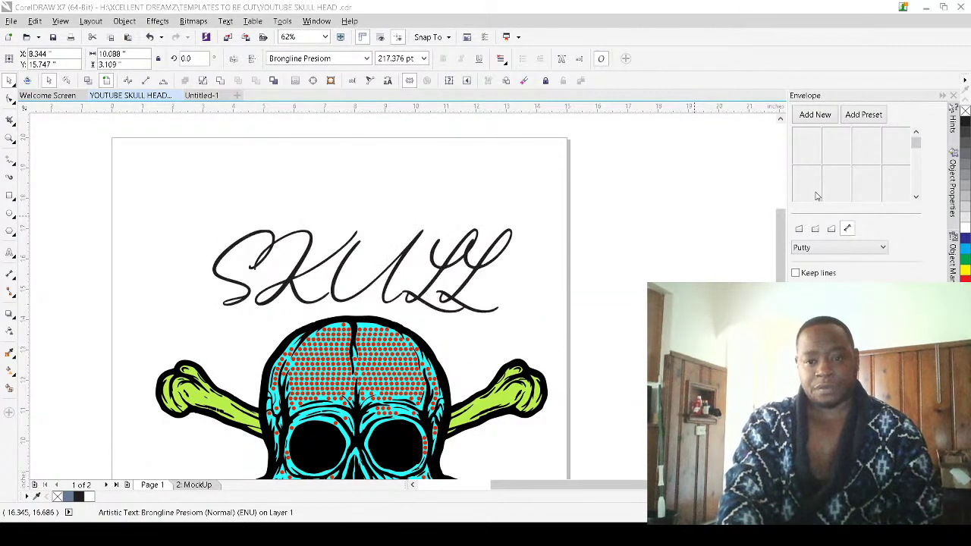
{"action": "key", "text": "Up"}
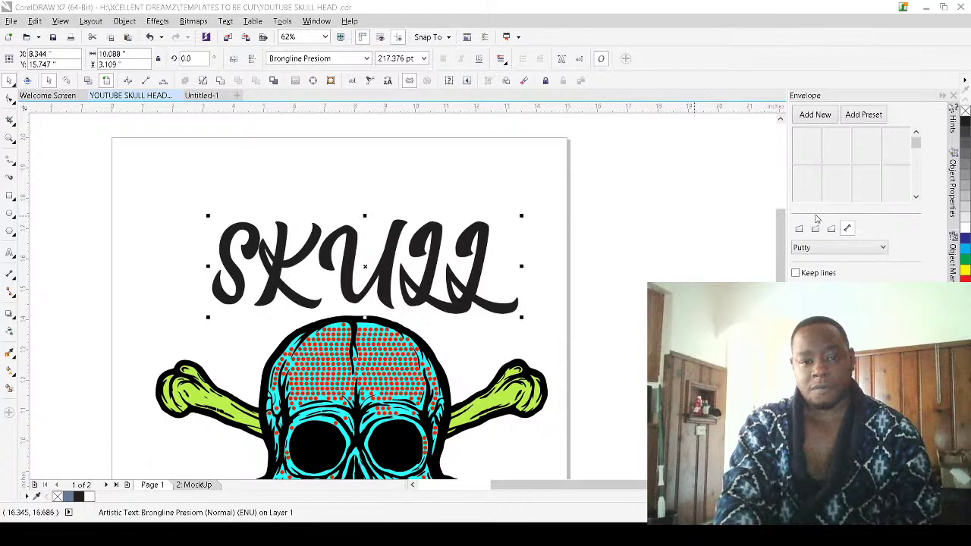
{"action": "key", "text": "Down"}
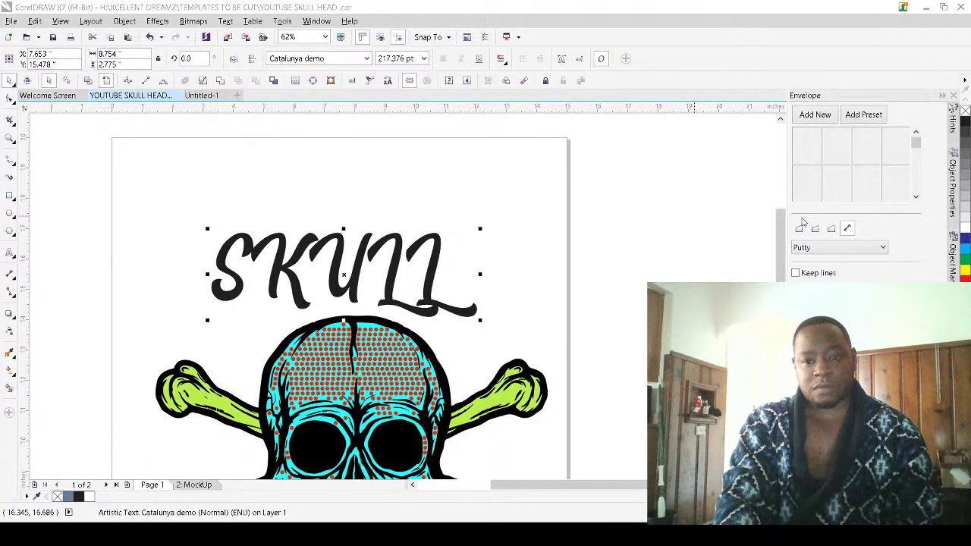
{"action": "key", "text": "Down"}
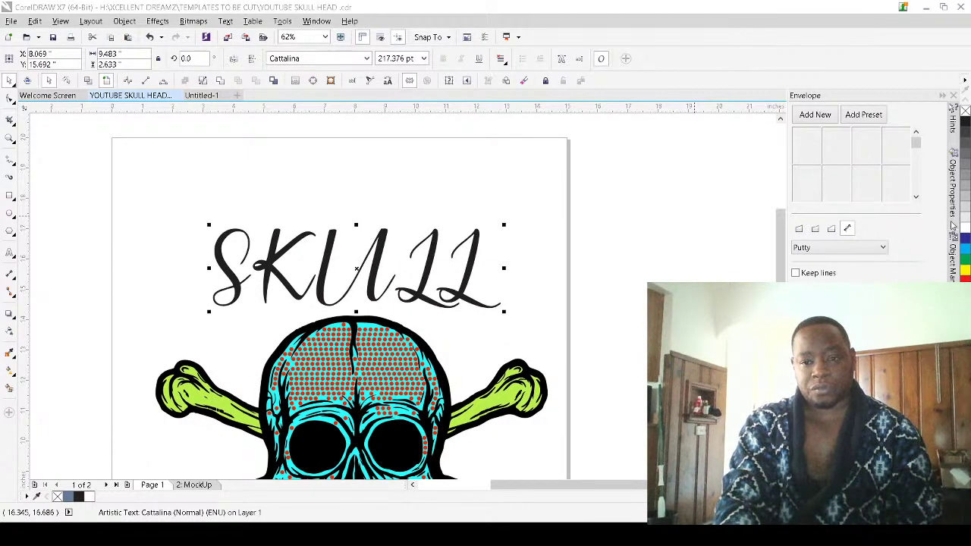
{"action": "key", "text": "Down"}
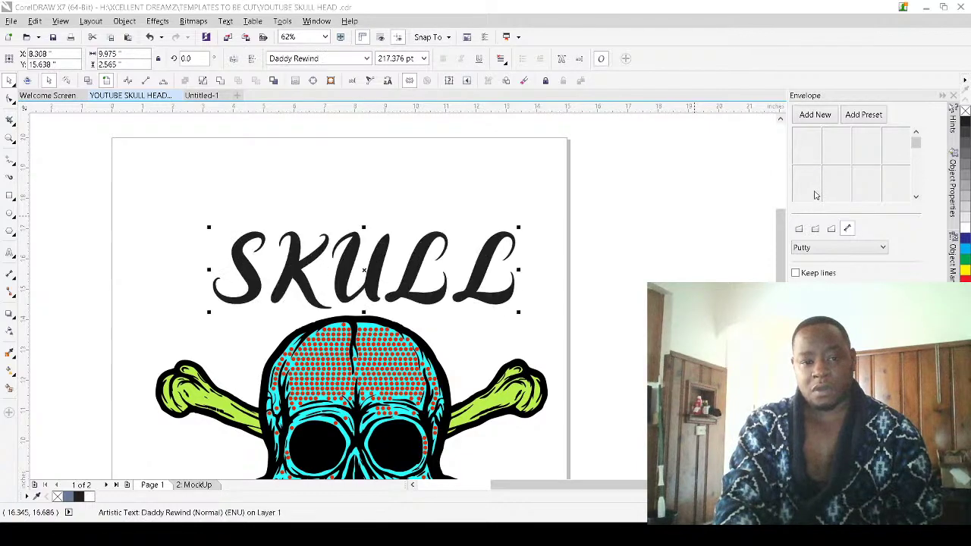
{"action": "key", "text": "Down"}
{"action": "key", "text": "Down"}
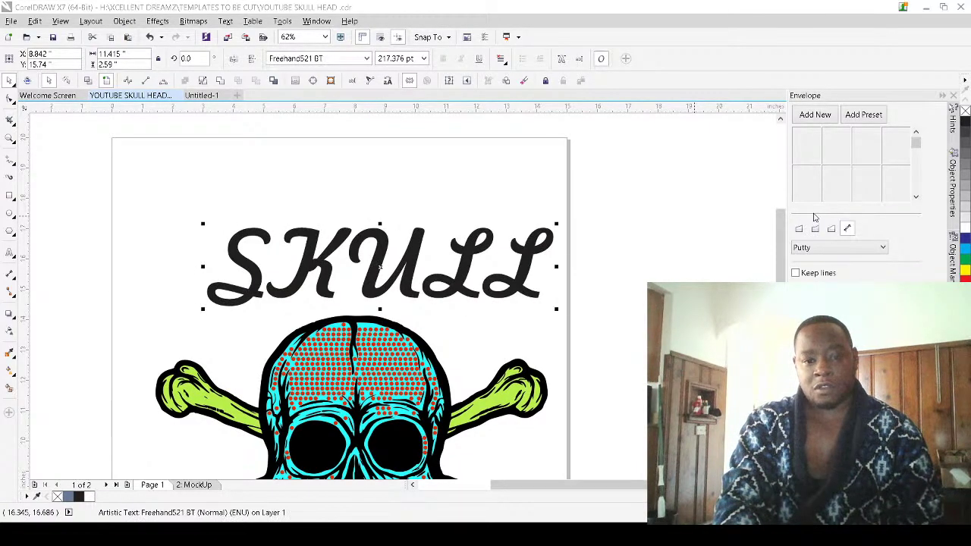
{"action": "key", "text": "Down"}
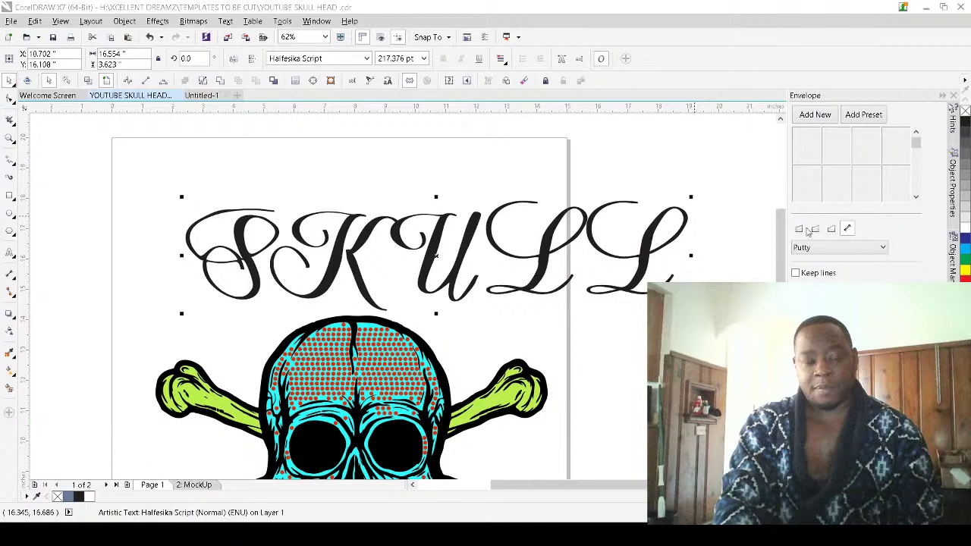
{"action": "key", "text": "Down"}
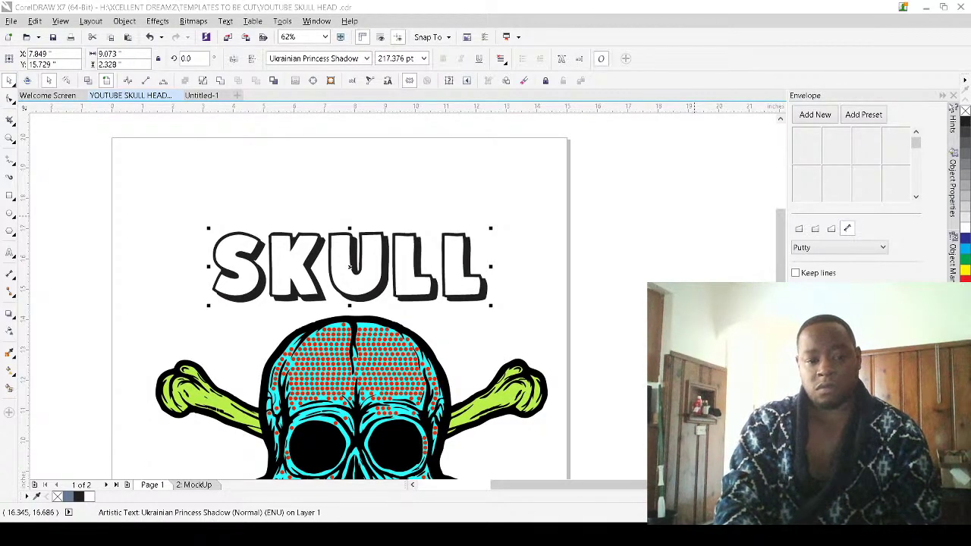
Switch to the web browser and replace the skull vector query with a Google Images search for "SKULL FONT"
{"action": "key", "text": "alt+Tab"}
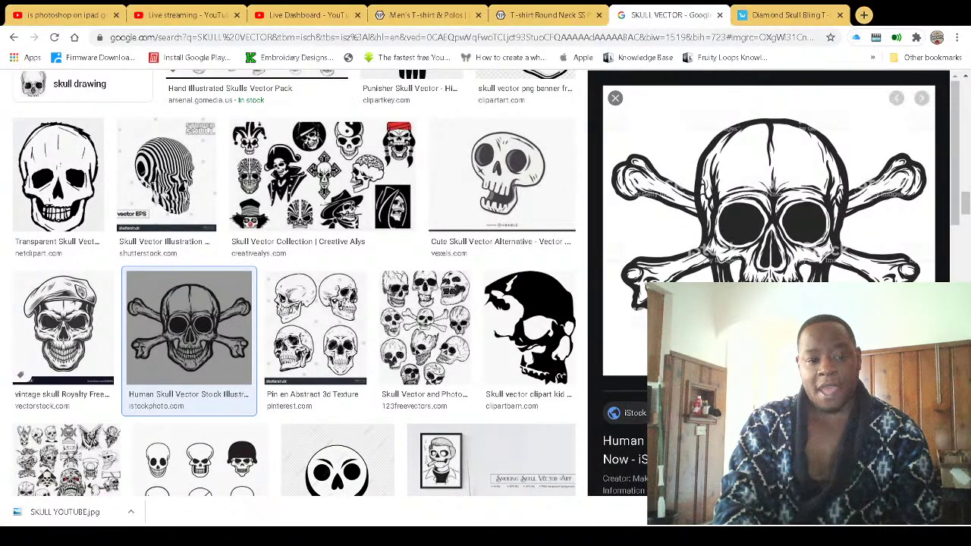
{"action": "scroll", "coordinate": [366, 256], "scroll_direction": "up", "scroll_amount": 5}
{"action": "scroll", "coordinate": [368, 256], "scroll_direction": "up", "scroll_amount": 10}
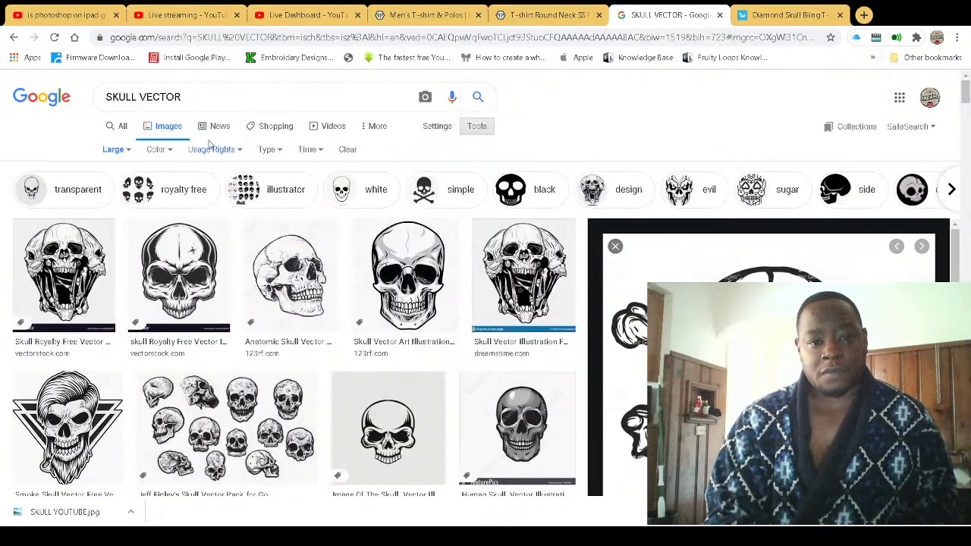
{"action": "left_click_drag", "start_coordinate": [186, 96], "coordinate": [103, 97]}
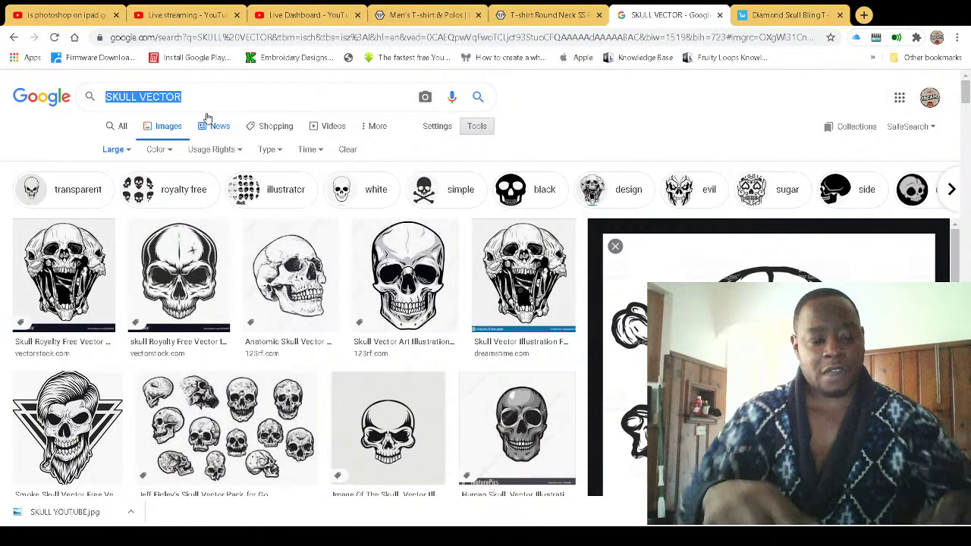
{"action": "type", "text": "SKULL FOTN"}
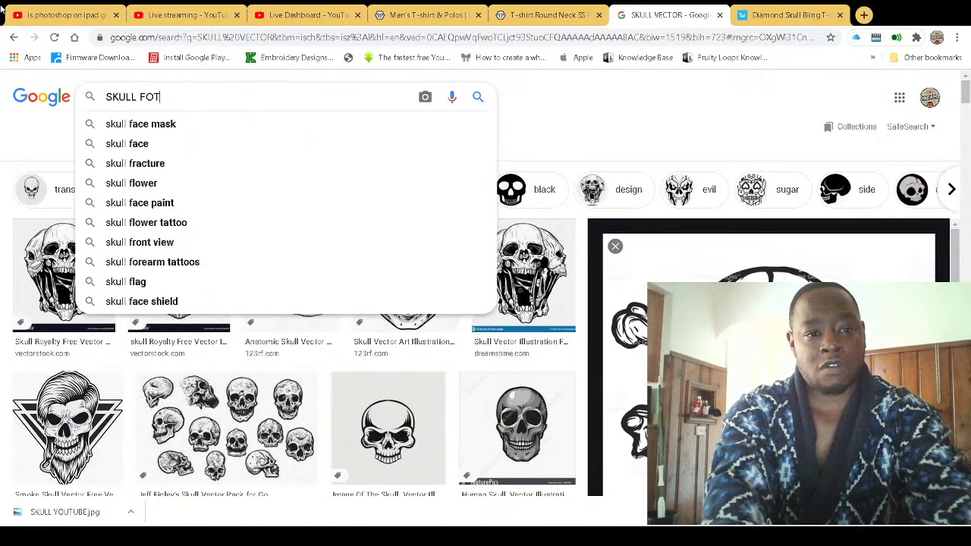
{"action": "key", "text": "Return"}
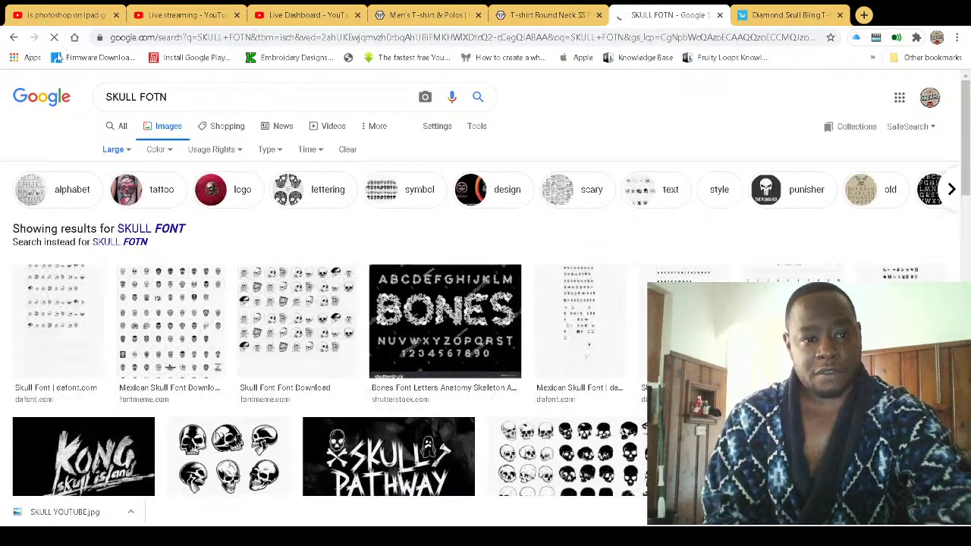
{"action": "left_click", "coordinate": [172, 93]}
{"action": "key", "text": "BackSpace"}
{"action": "key", "text": "BackSpace"}
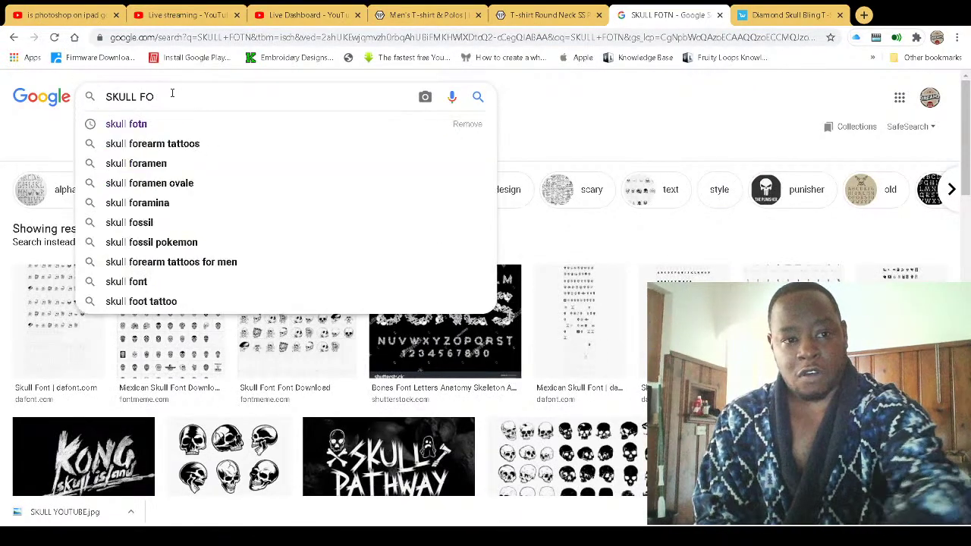
{"action": "type", "text": "NT"}
{"action": "key", "text": "Return"}
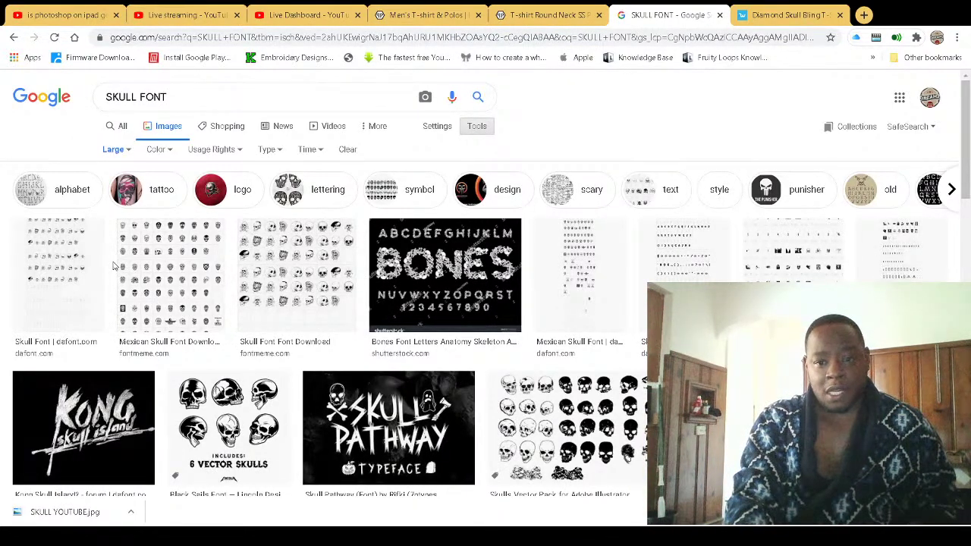
Examine the skull font image results for lettering ideas, previewing the Punisher Font and the "Unforgivable Poison" poster
{"action": "scroll", "coordinate": [121, 258], "scroll_direction": "down", "scroll_amount": 2}
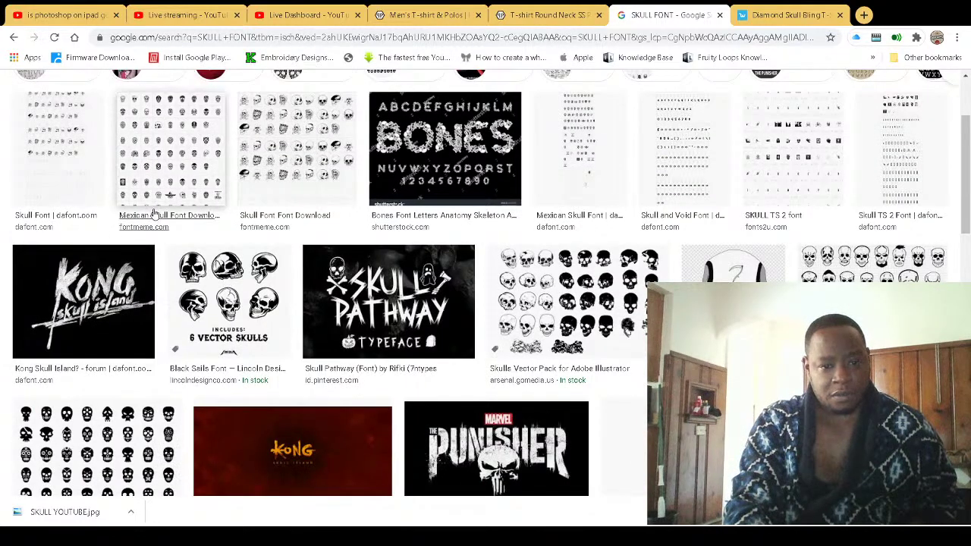
{"action": "scroll", "coordinate": [152, 211], "scroll_direction": "down", "scroll_amount": 2}
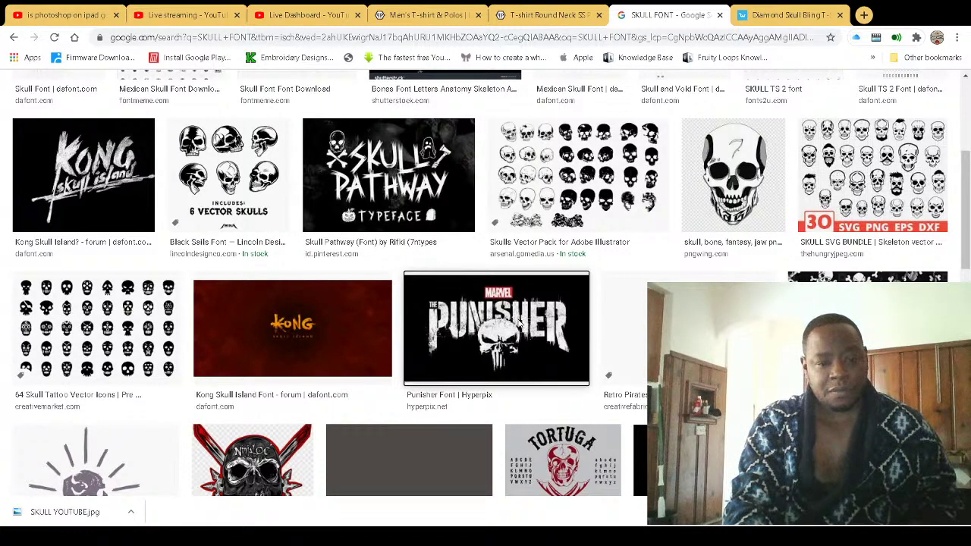
{"action": "left_click", "coordinate": [521, 324]}
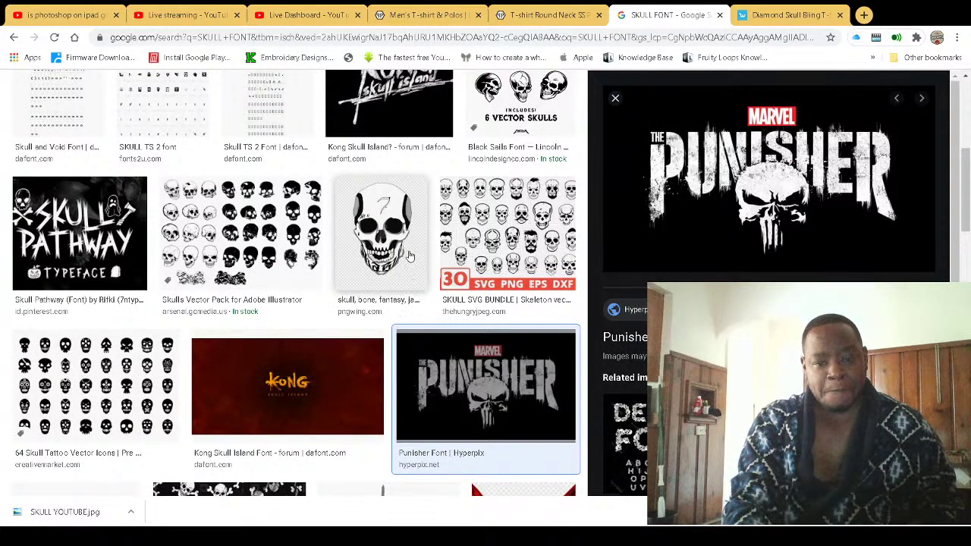
{"action": "scroll", "coordinate": [408, 250], "scroll_direction": "down", "scroll_amount": 2}
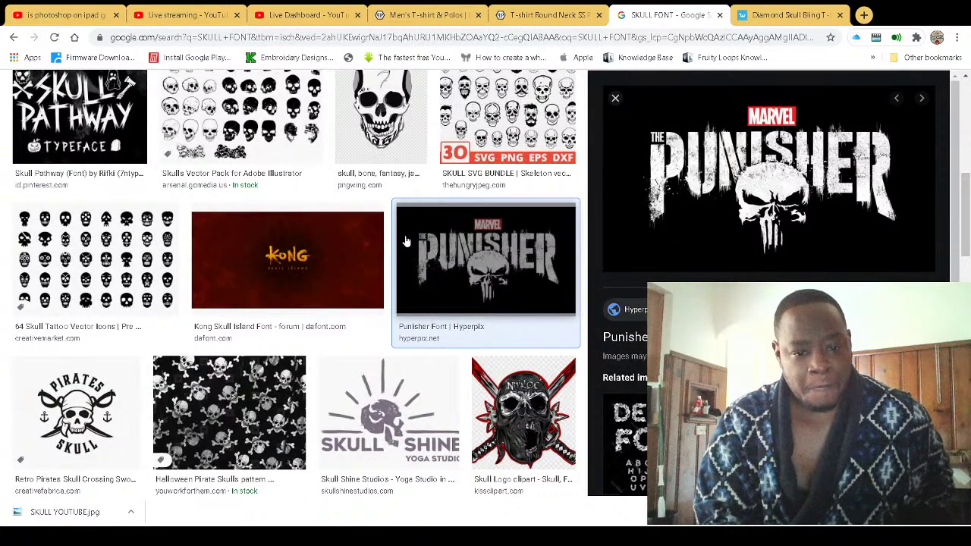
{"action": "scroll", "coordinate": [407, 250], "scroll_direction": "down", "scroll_amount": 3}
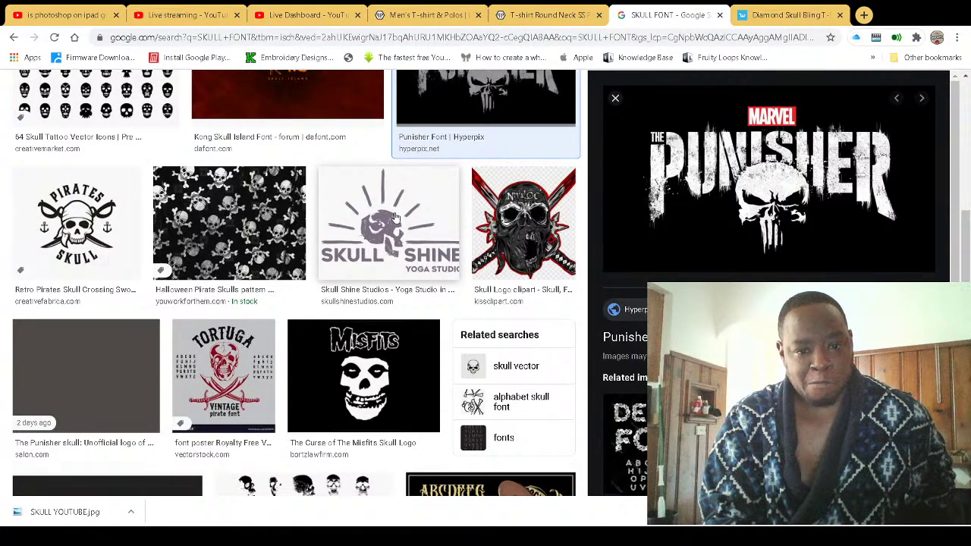
{"action": "scroll", "coordinate": [379, 228], "scroll_direction": "down", "scroll_amount": 3}
{"action": "scroll", "coordinate": [365, 242], "scroll_direction": "down", "scroll_amount": 5}
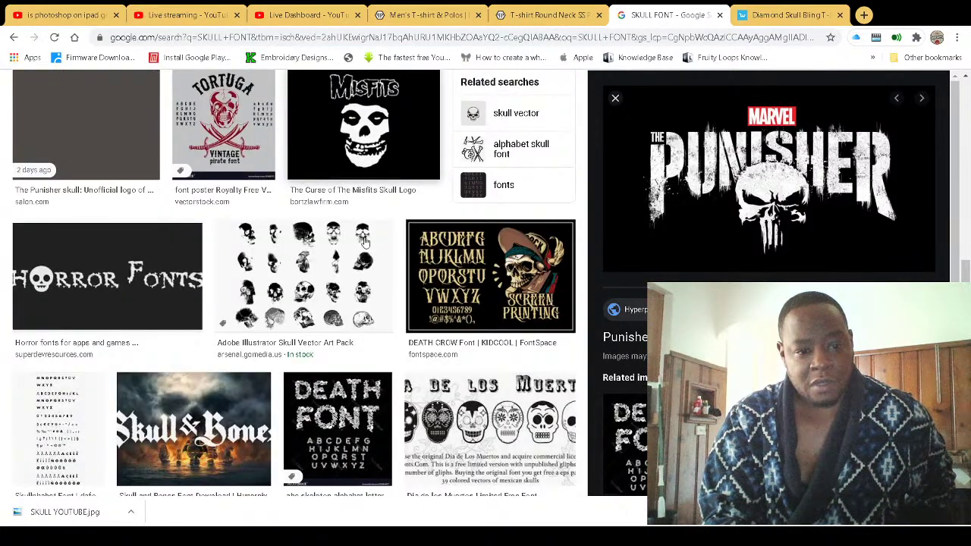
{"action": "scroll", "coordinate": [365, 242], "scroll_direction": "down", "scroll_amount": 2}
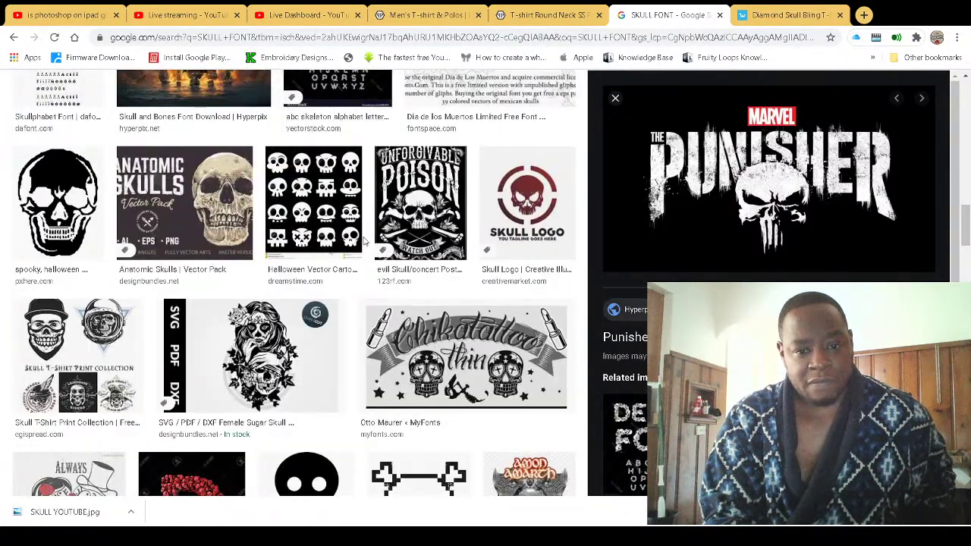
{"action": "left_click", "coordinate": [436, 211]}
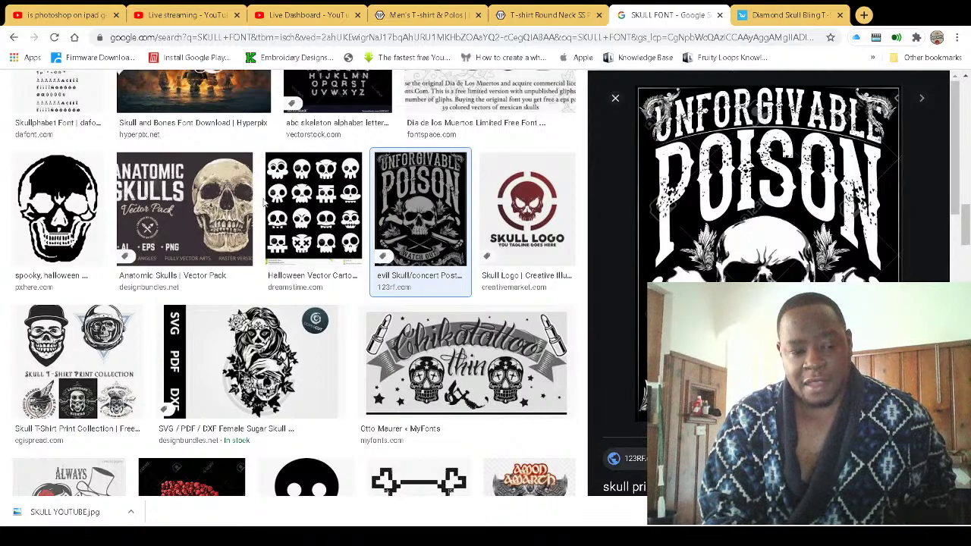
{"action": "scroll", "coordinate": [227, 197], "scroll_direction": "down", "scroll_amount": 7}
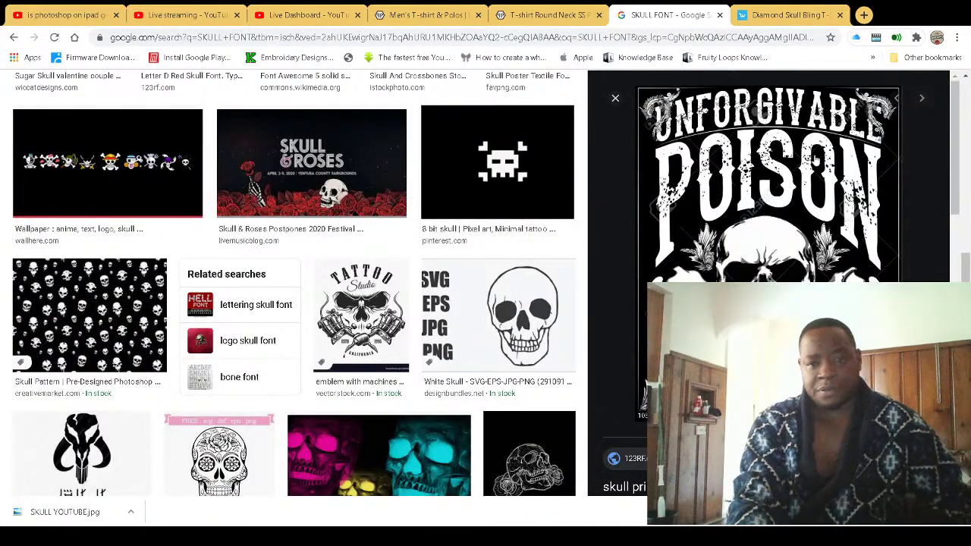
Close the "Unforgivable Poison" poster preview and switch the SKULL FONT search from images to all web results
{"action": "scroll", "coordinate": [846, 152], "scroll_direction": "up", "scroll_amount": 2}
{"action": "scroll", "coordinate": [689, 276], "scroll_direction": "up", "scroll_amount": 3}
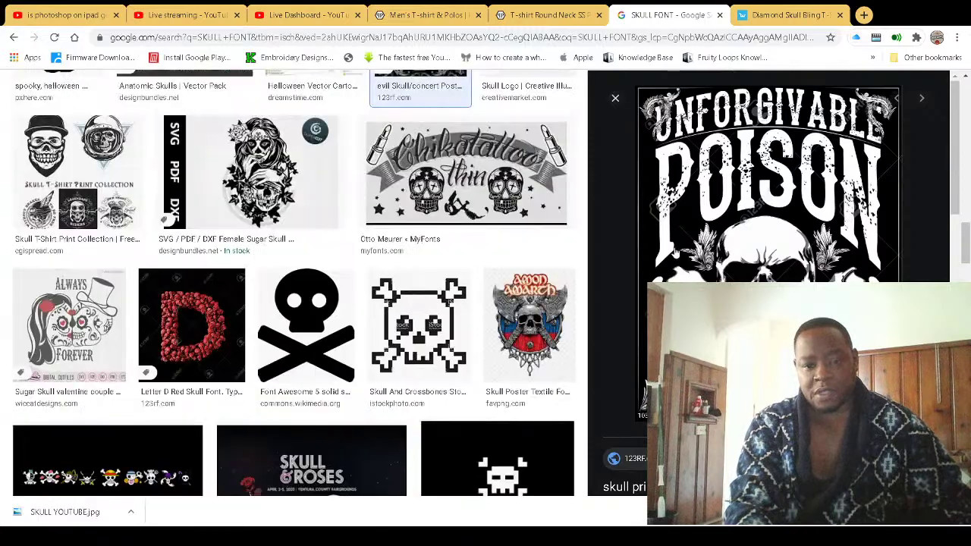
{"action": "left_click", "coordinate": [615, 98]}
{"action": "scroll", "coordinate": [674, 278], "scroll_direction": "up", "scroll_amount": 12}
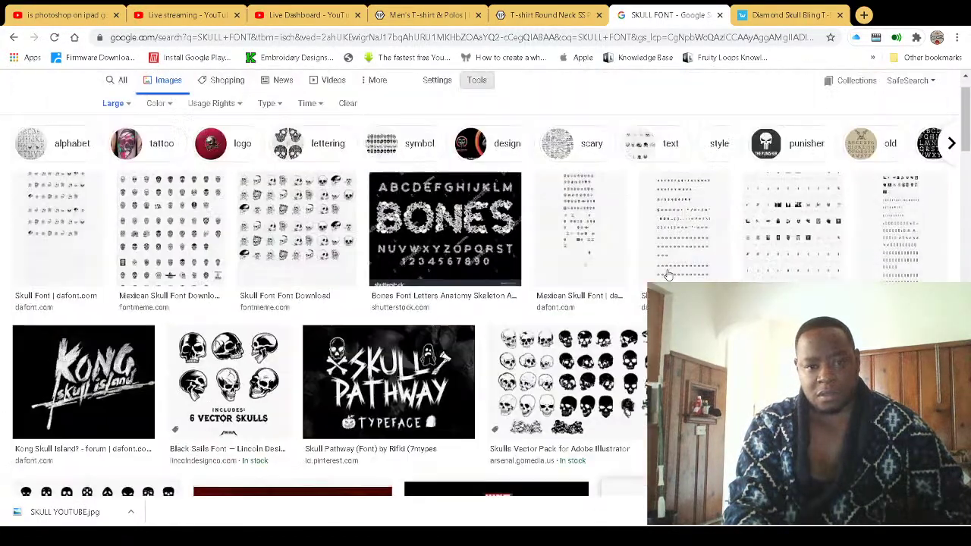
{"action": "scroll", "coordinate": [668, 275], "scroll_direction": "up", "scroll_amount": 1}
{"action": "left_click", "coordinate": [119, 126]}
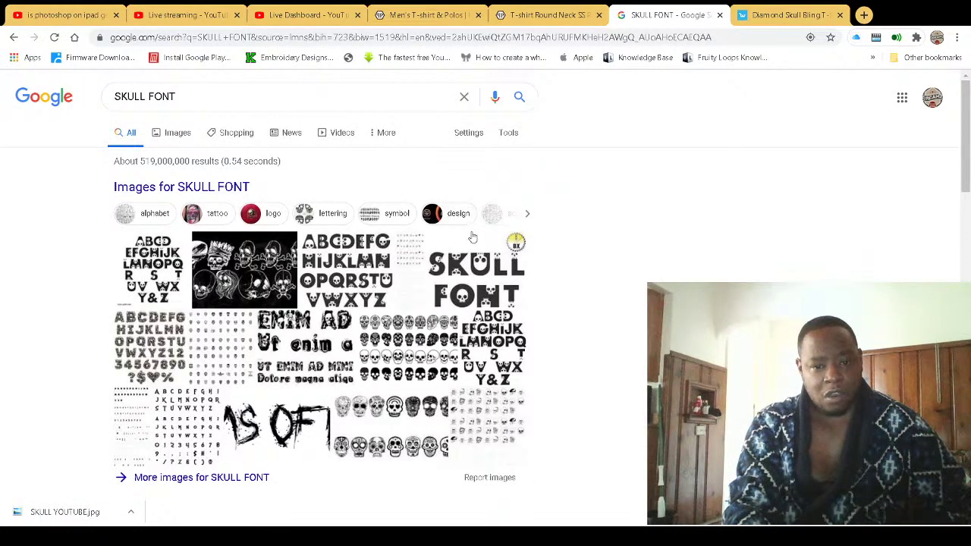
Open the Embroidery Designs product page for the Skull Font by Concord Collections from the image results and dismiss the sign-up offer
{"action": "left_click", "coordinate": [487, 275]}
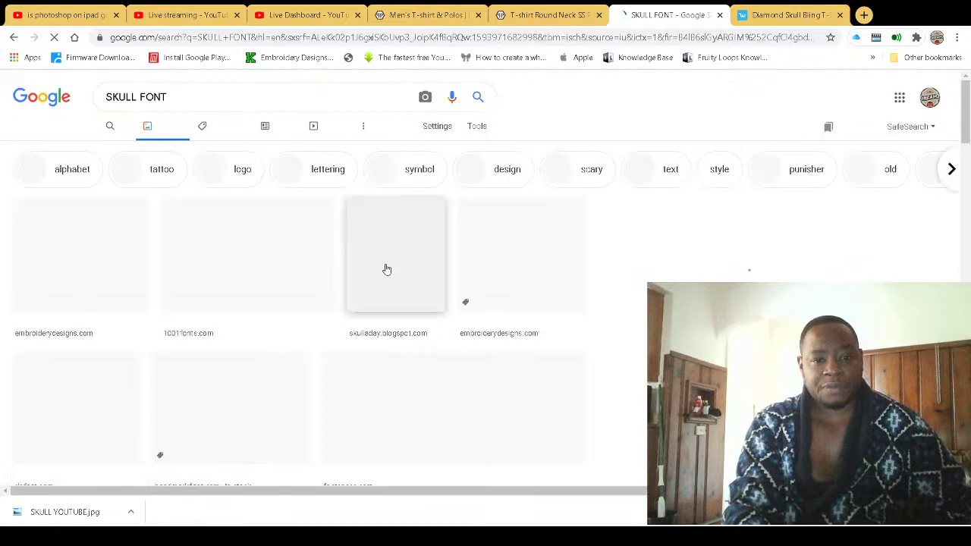
{"action": "left_click", "coordinate": [84, 273]}
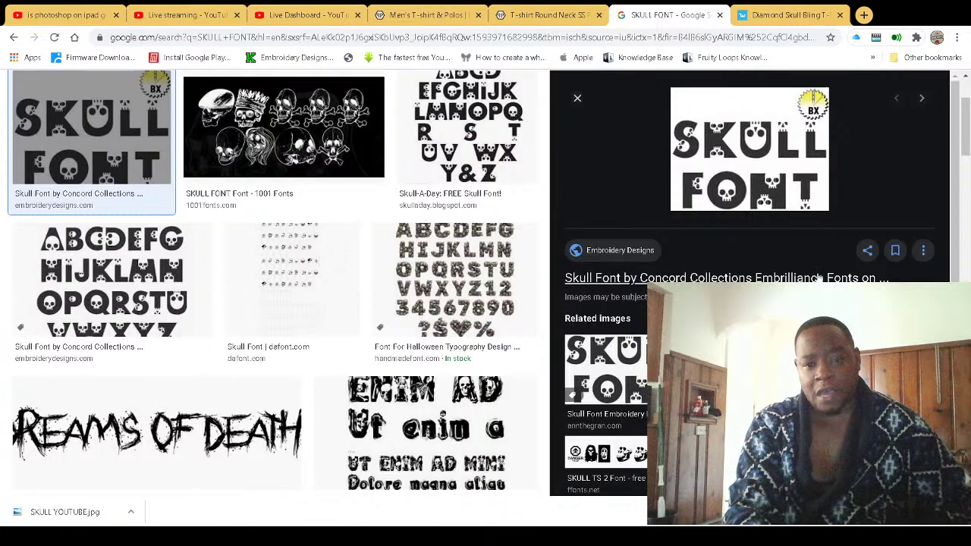
{"action": "left_click", "coordinate": [619, 279]}
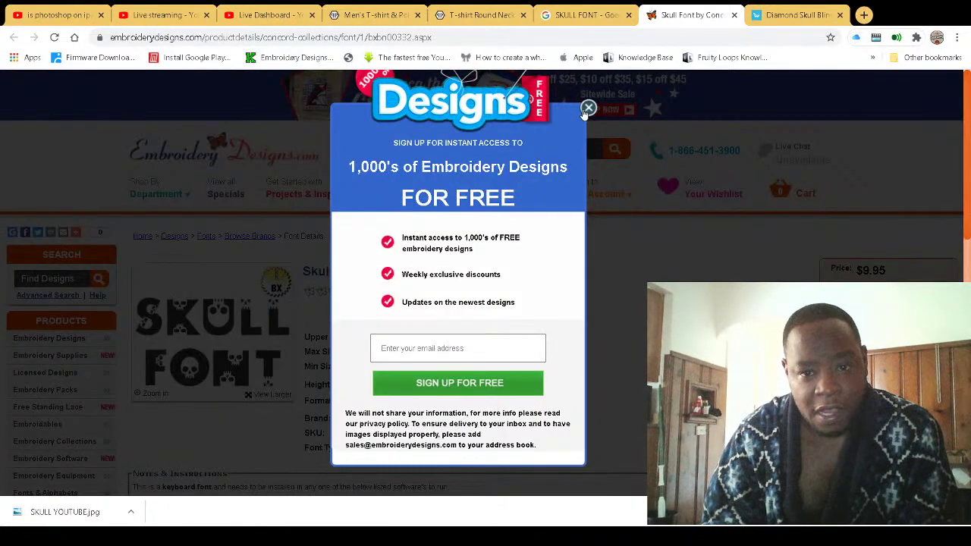
{"action": "left_click", "coordinate": [588, 109]}
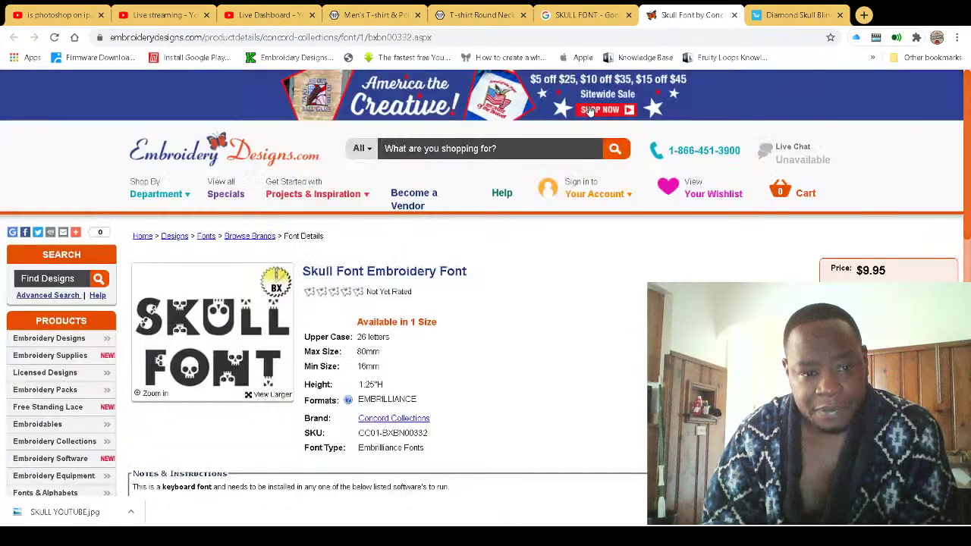
Examine the price, formats and software notes of the Skull Font Embroidery Font, then close its product page
{"action": "scroll", "coordinate": [301, 350], "scroll_direction": "down", "scroll_amount": 2}
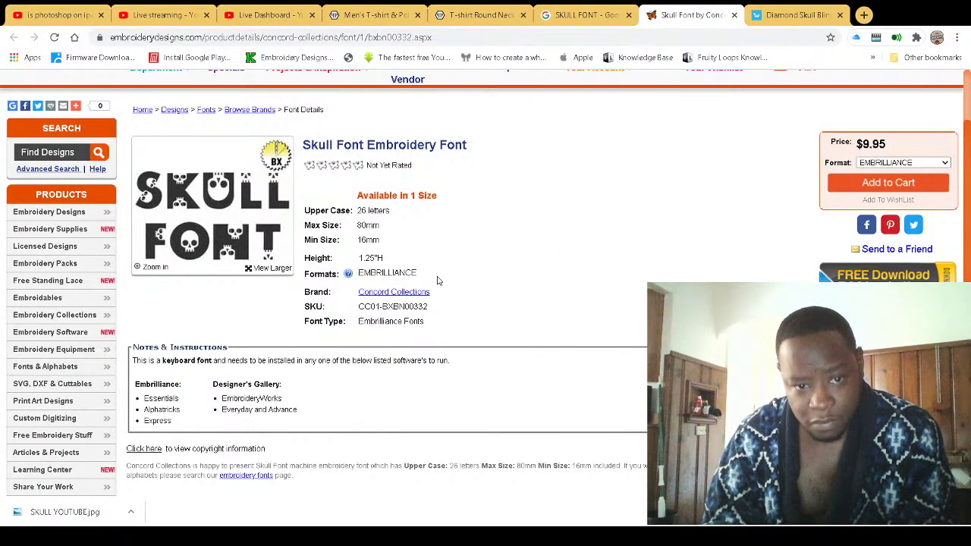
{"action": "scroll", "coordinate": [634, 220], "scroll_direction": "down", "scroll_amount": 1}
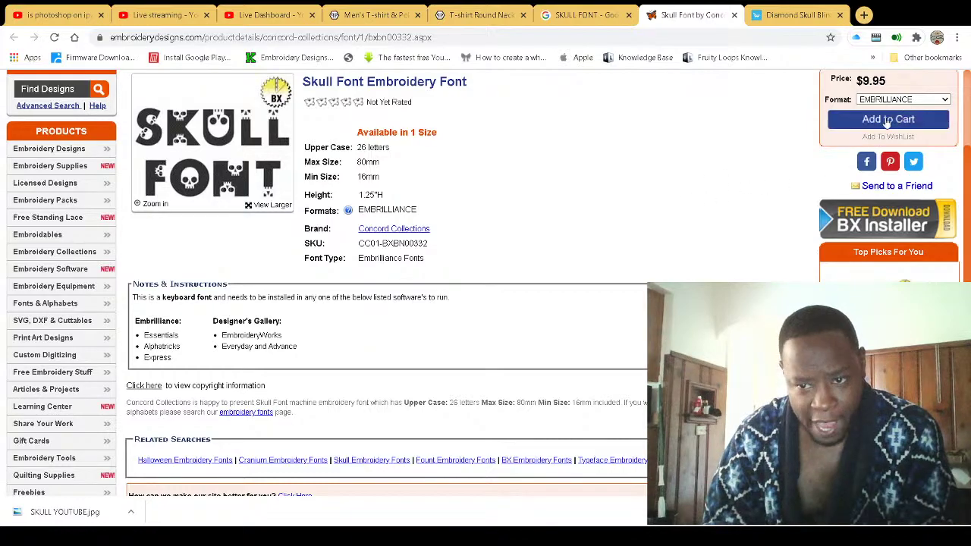
{"action": "scroll", "coordinate": [490, 225], "scroll_direction": "down", "scroll_amount": 2}
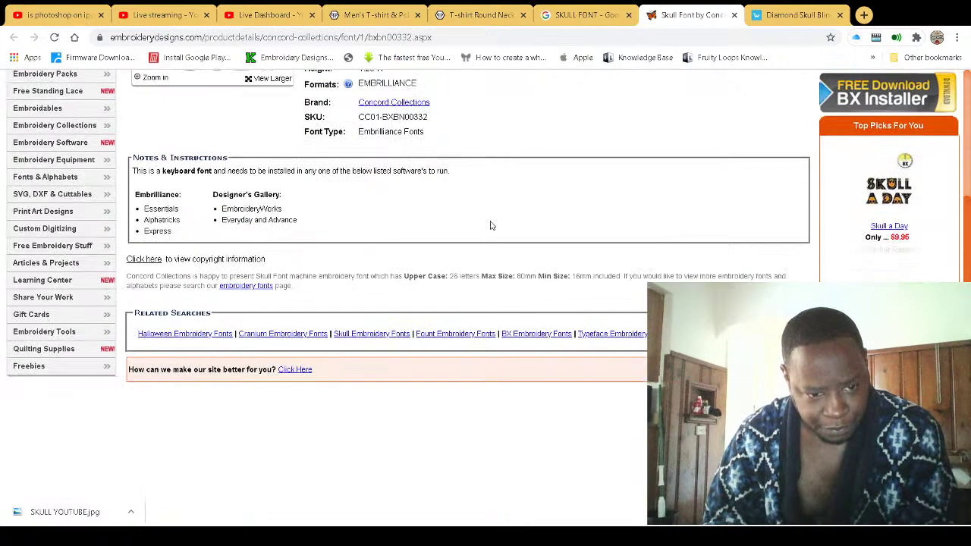
{"action": "scroll", "coordinate": [272, 328], "scroll_direction": "up", "scroll_amount": 5}
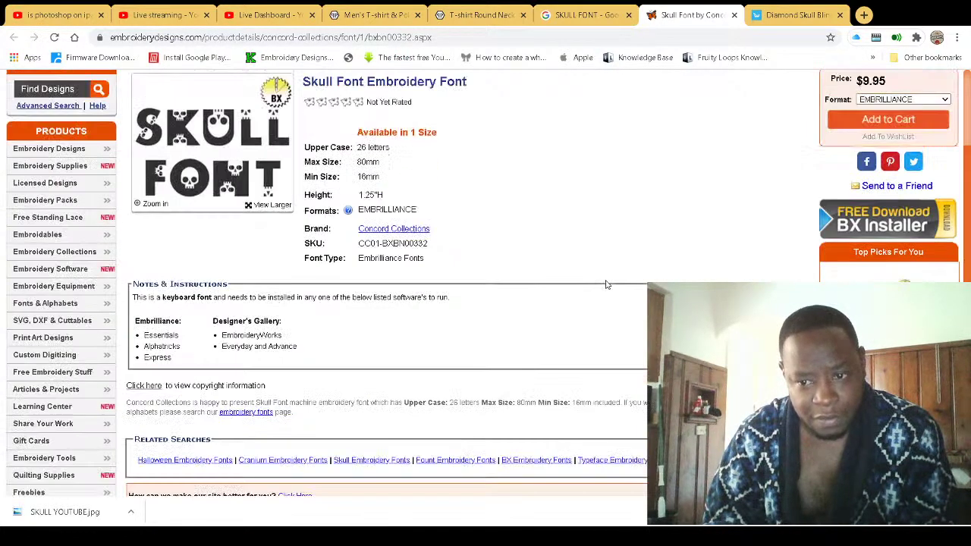
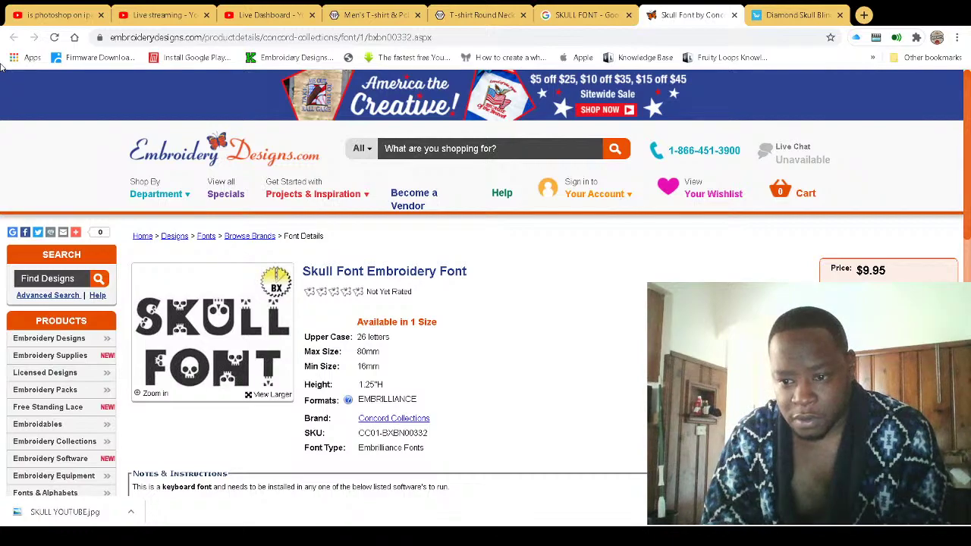
{"action": "left_click", "coordinate": [733, 16]}
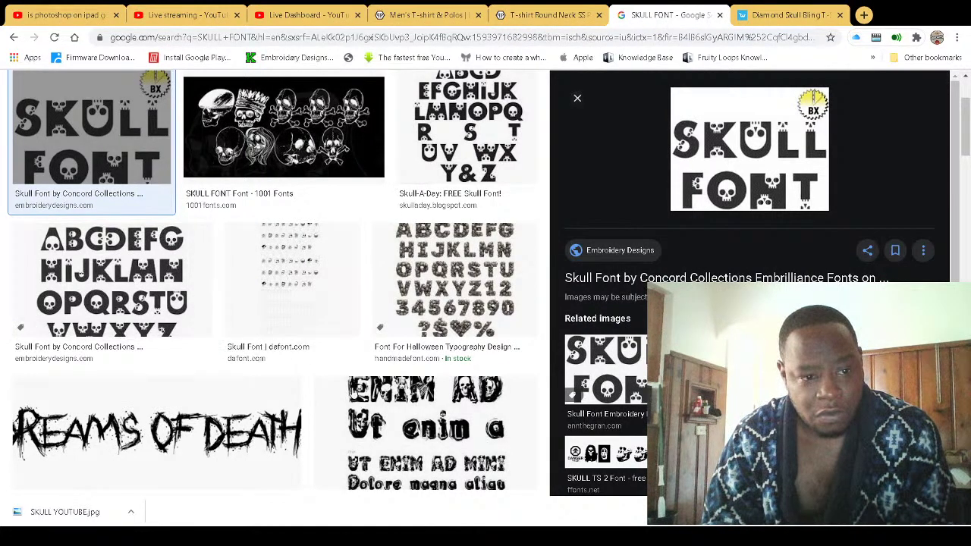
Preview the Concord Collections skull alphabet image, open its product page briefly and return to the image results
{"action": "left_click", "coordinate": [136, 271]}
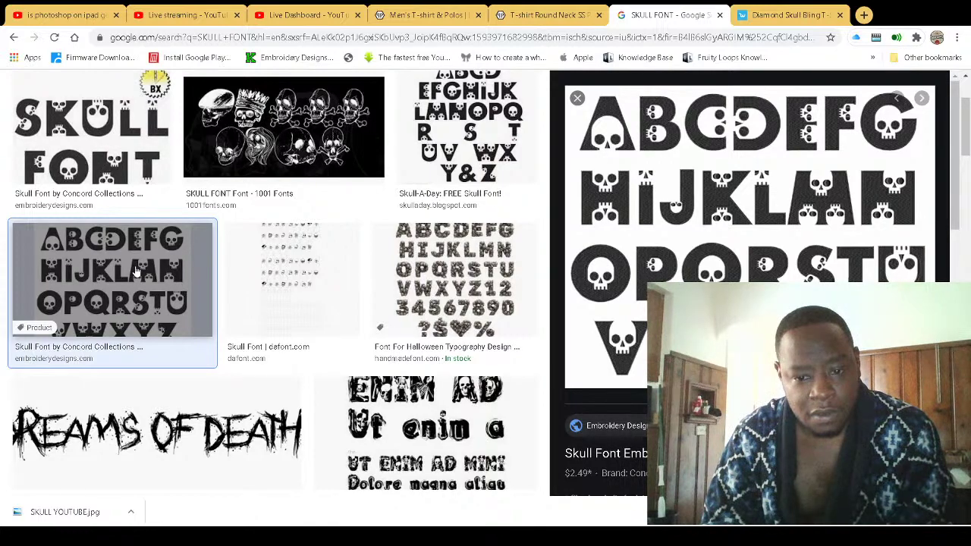
{"action": "scroll", "coordinate": [750, 255], "scroll_direction": "down", "scroll_amount": 3}
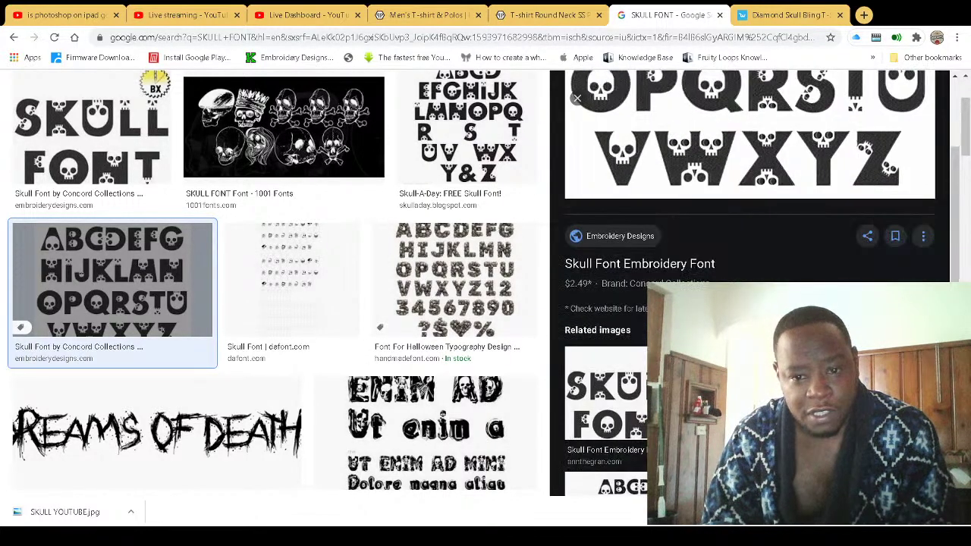
{"action": "left_click", "coordinate": [685, 265]}
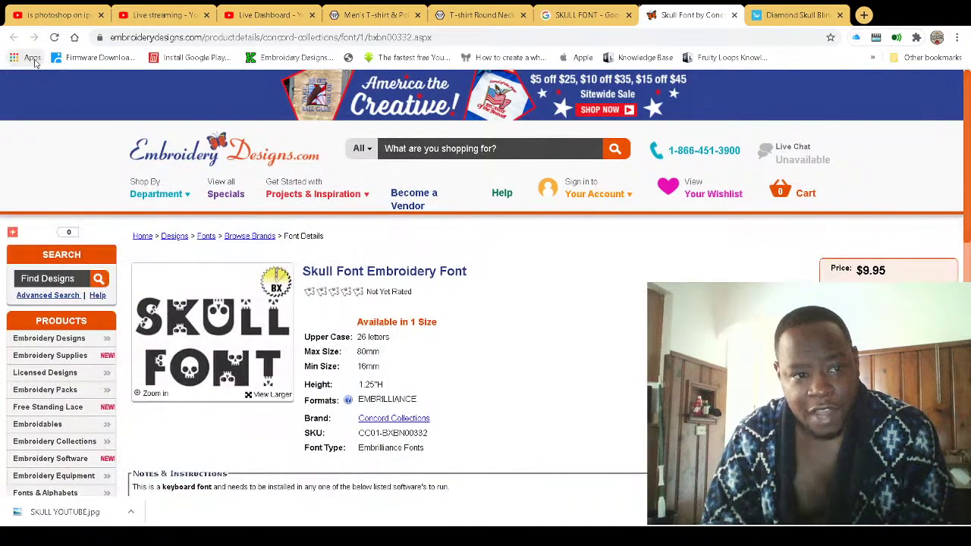
{"action": "left_click", "coordinate": [733, 14]}
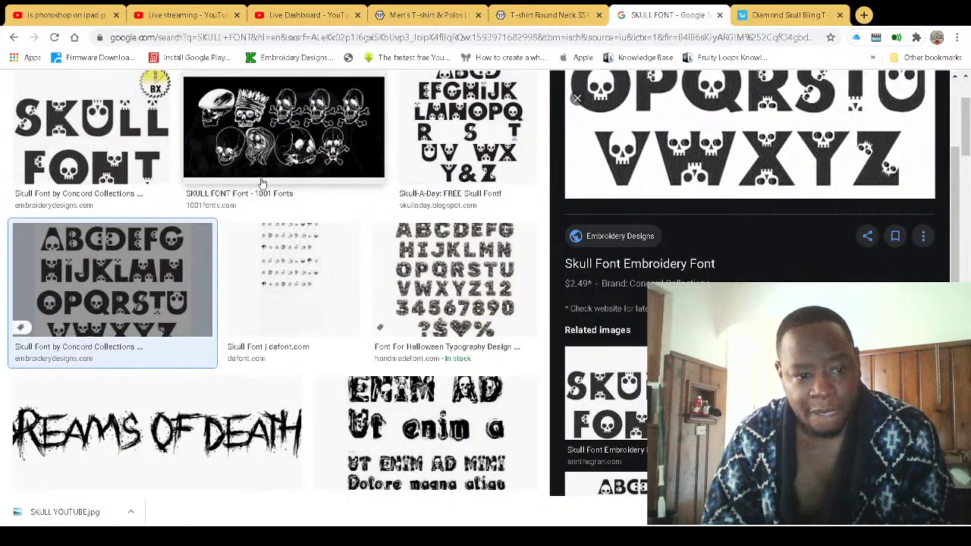
Compare more skull font results, previewing the MyFonts skull set, FontSpace's "Skull And Void" and the Great Notions Skull Font
{"action": "scroll", "coordinate": [289, 312], "scroll_direction": "down", "scroll_amount": 4}
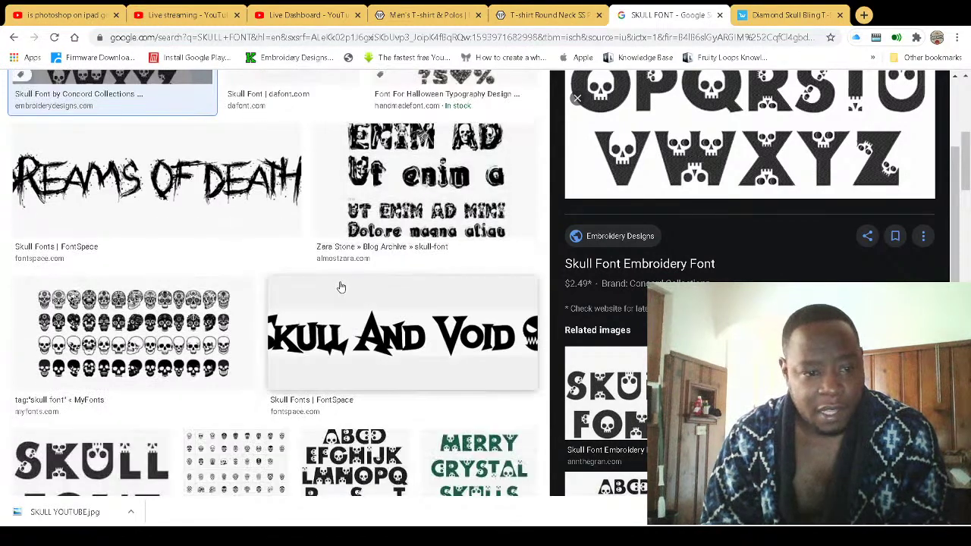
{"action": "left_click", "coordinate": [148, 267]}
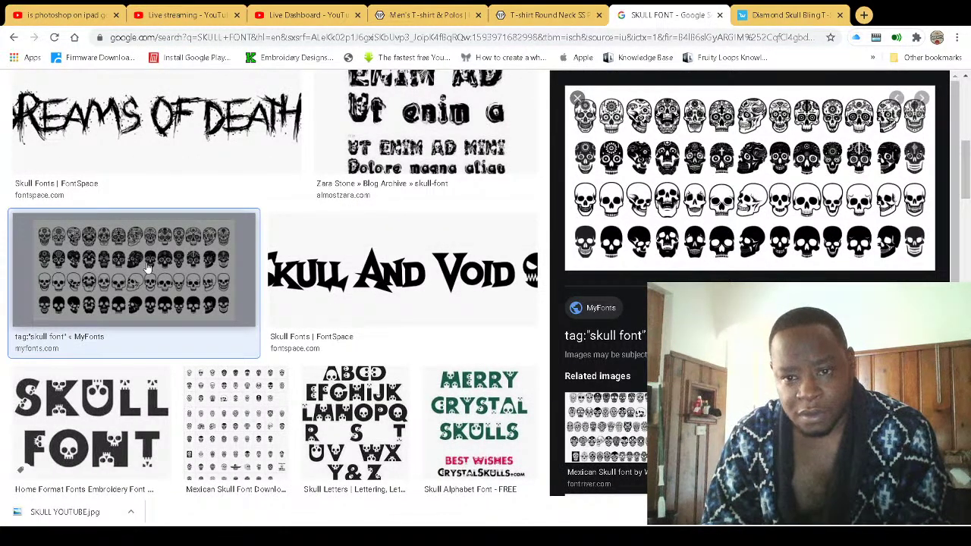
{"action": "left_click", "coordinate": [377, 292]}
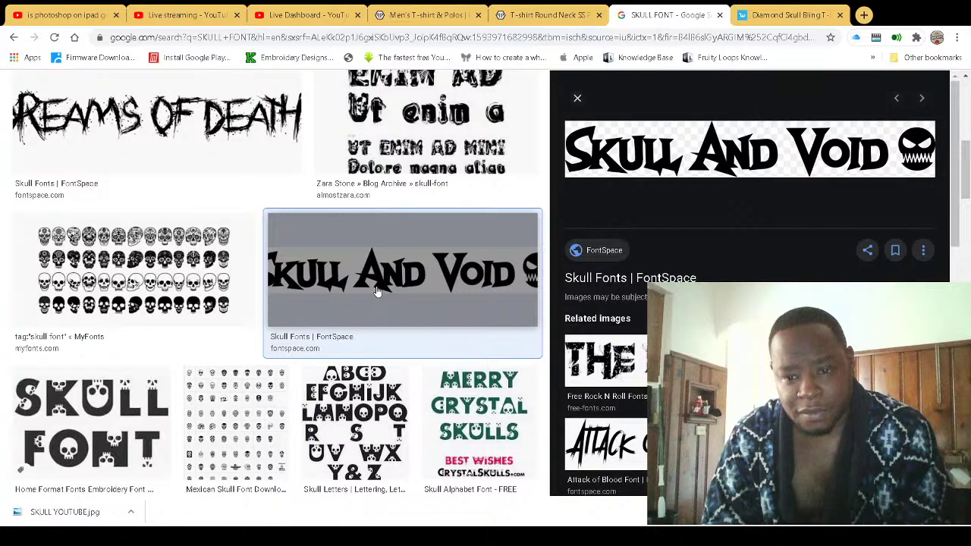
{"action": "scroll", "coordinate": [377, 292], "scroll_direction": "down", "scroll_amount": 2}
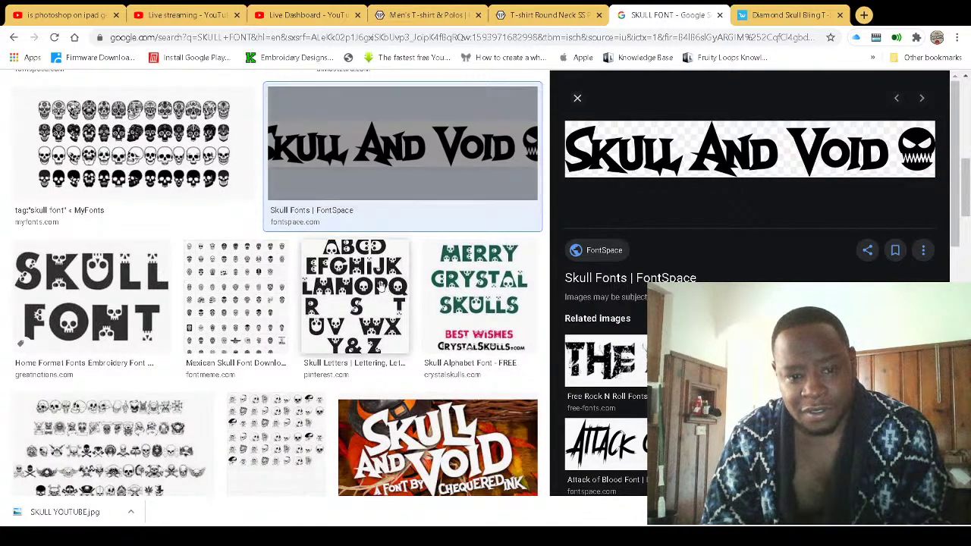
{"action": "left_click", "coordinate": [91, 293]}
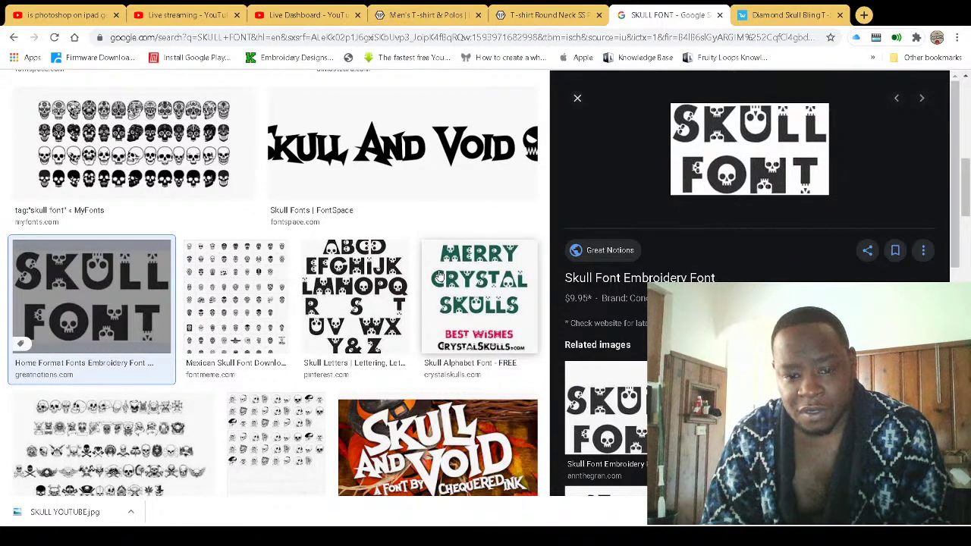
{"action": "scroll", "coordinate": [439, 275], "scroll_direction": "down", "scroll_amount": 1}
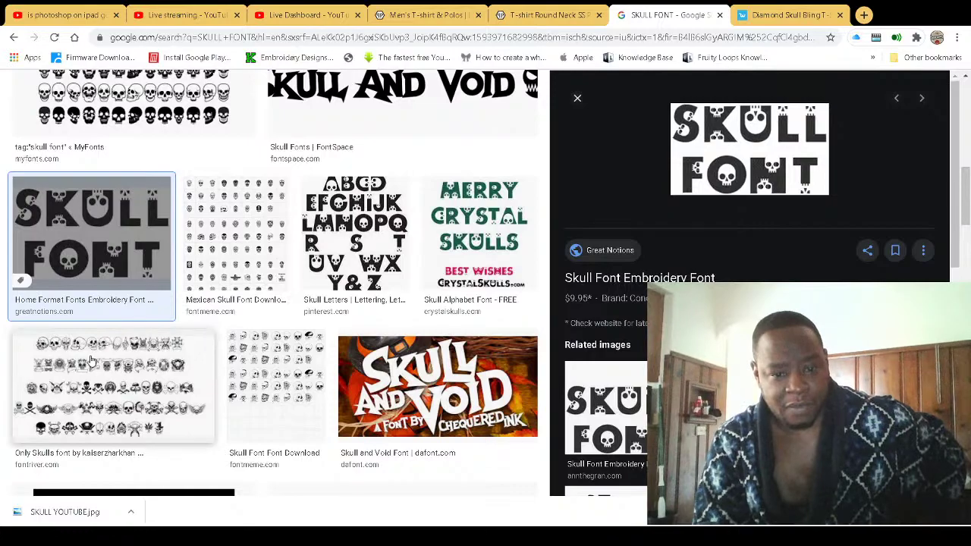
{"action": "scroll", "coordinate": [379, 220], "scroll_direction": "up", "scroll_amount": 1}
{"action": "scroll", "coordinate": [400, 154], "scroll_direction": "up", "scroll_amount": 1}
{"action": "left_click", "coordinate": [445, 164]}
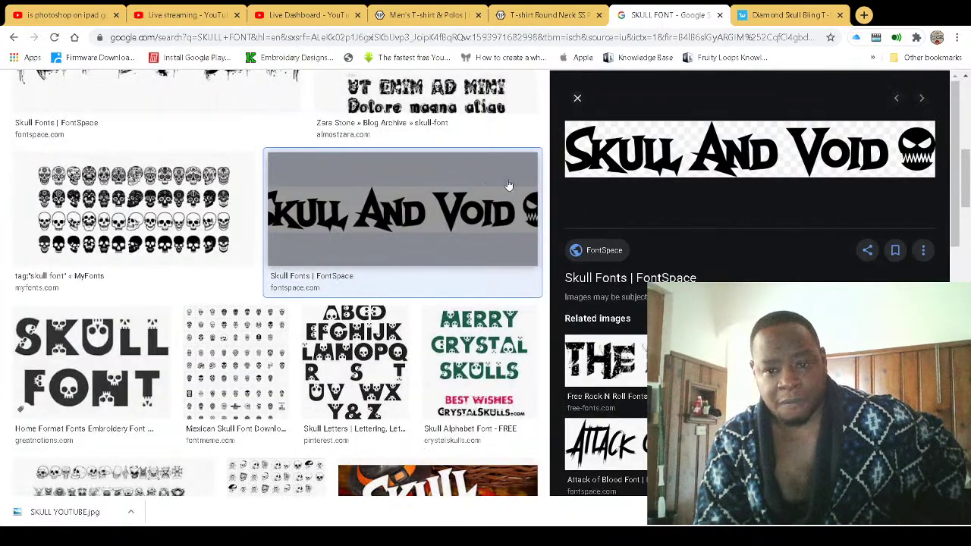
Refine the image search to "SKULL FONT FREE"
{"action": "scroll", "coordinate": [519, 222], "scroll_direction": "up", "scroll_amount": 2}
{"action": "scroll", "coordinate": [519, 222], "scroll_direction": "down", "scroll_amount": 1}
{"action": "scroll", "coordinate": [516, 202], "scroll_direction": "up", "scroll_amount": 4}
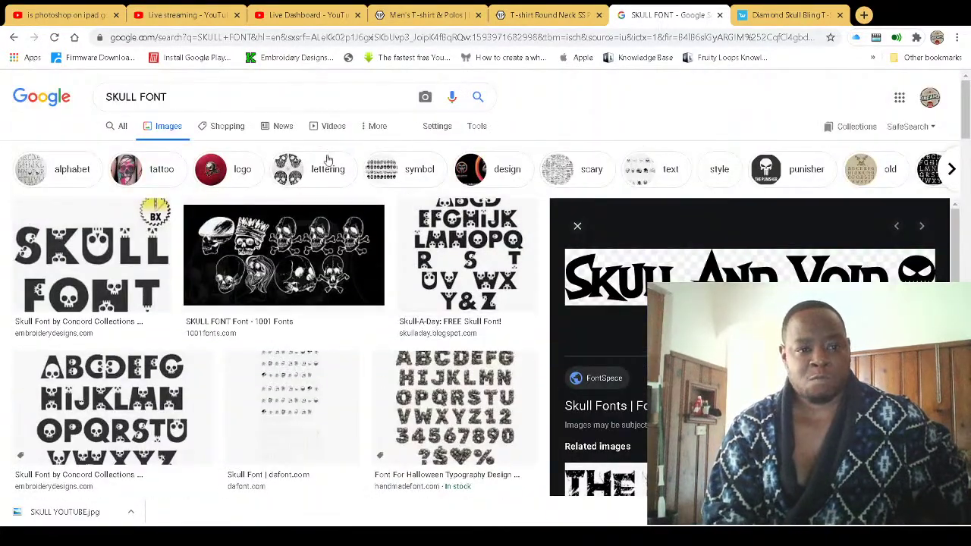
{"action": "left_click", "coordinate": [231, 94]}
{"action": "type", "text": "FREE"}
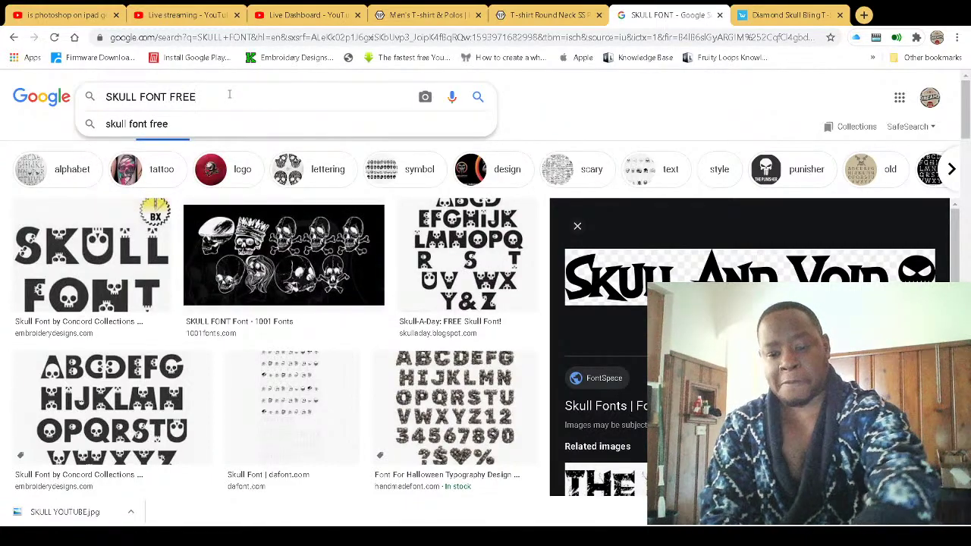
{"action": "key", "text": "Return"}
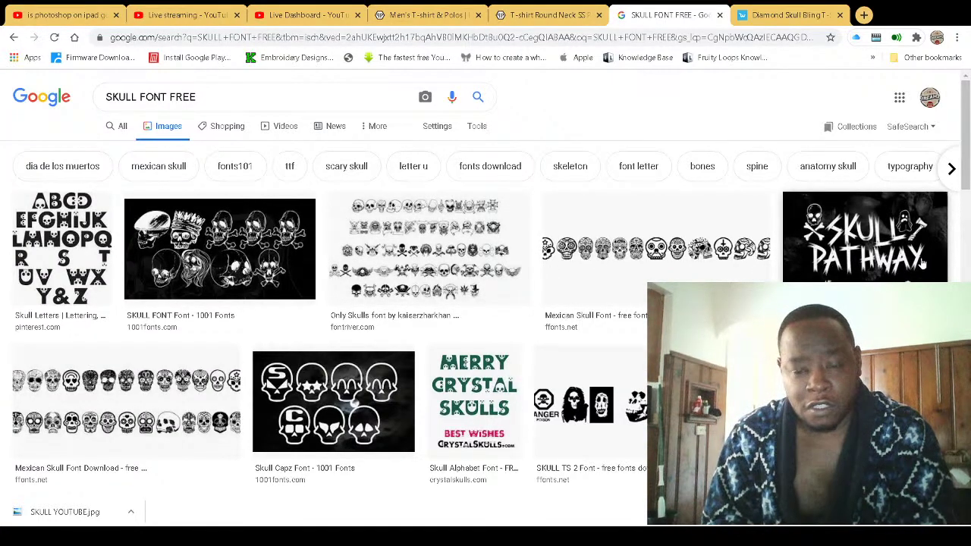
Open the Skull Pathway Font page on Free For Fonts from the image results and examine the typeface preview
{"action": "left_click", "coordinate": [865, 262]}
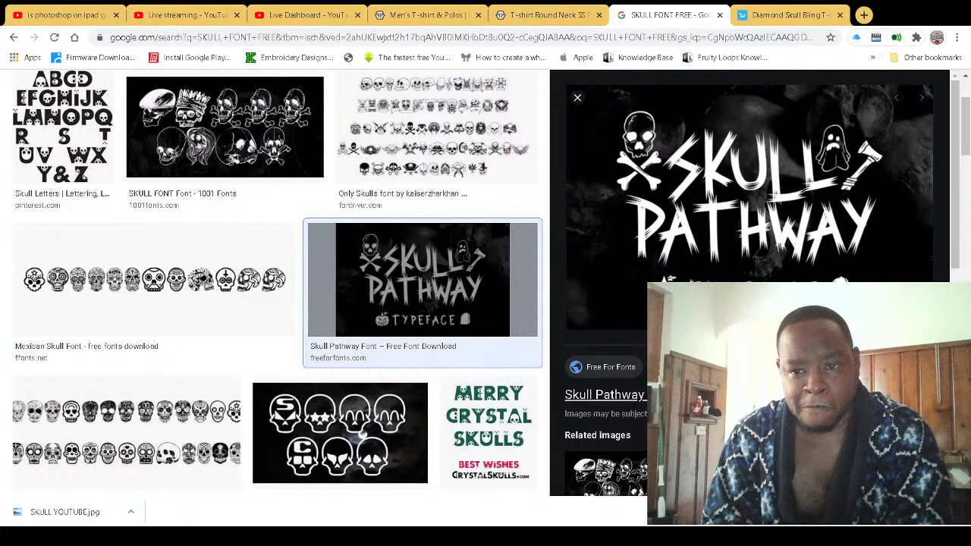
{"action": "left_click", "coordinate": [605, 394]}
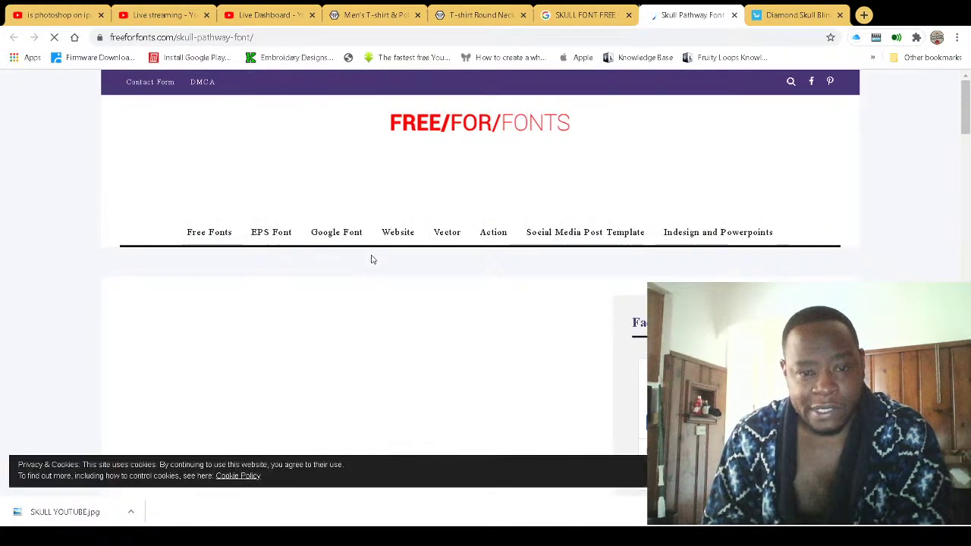
{"action": "scroll", "coordinate": [427, 212], "scroll_direction": "down", "scroll_amount": 1}
{"action": "scroll", "coordinate": [425, 217], "scroll_direction": "down", "scroll_amount": 3}
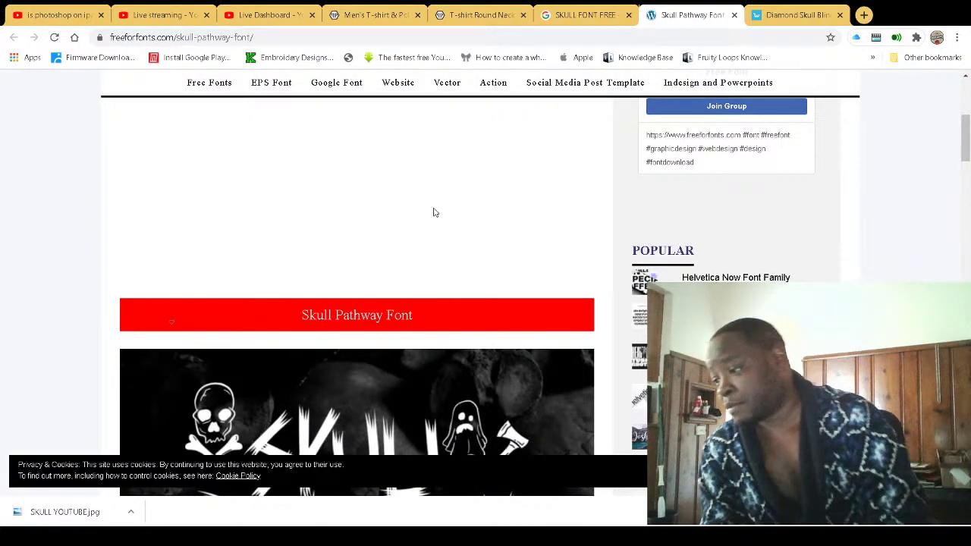
{"action": "scroll", "coordinate": [428, 212], "scroll_direction": "down", "scroll_amount": 3}
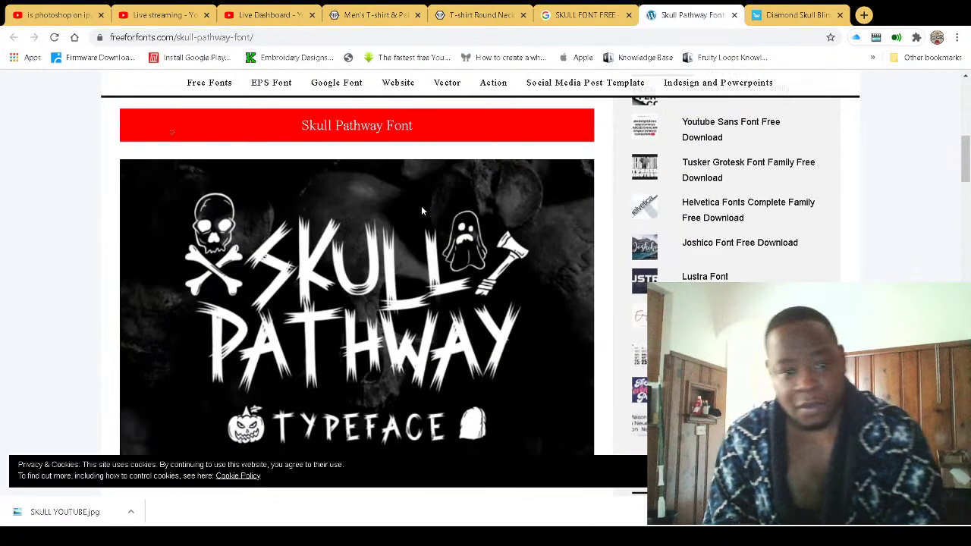
{"action": "scroll", "coordinate": [420, 217], "scroll_direction": "down", "scroll_amount": 4}
{"action": "scroll", "coordinate": [433, 216], "scroll_direction": "up", "scroll_amount": 7}
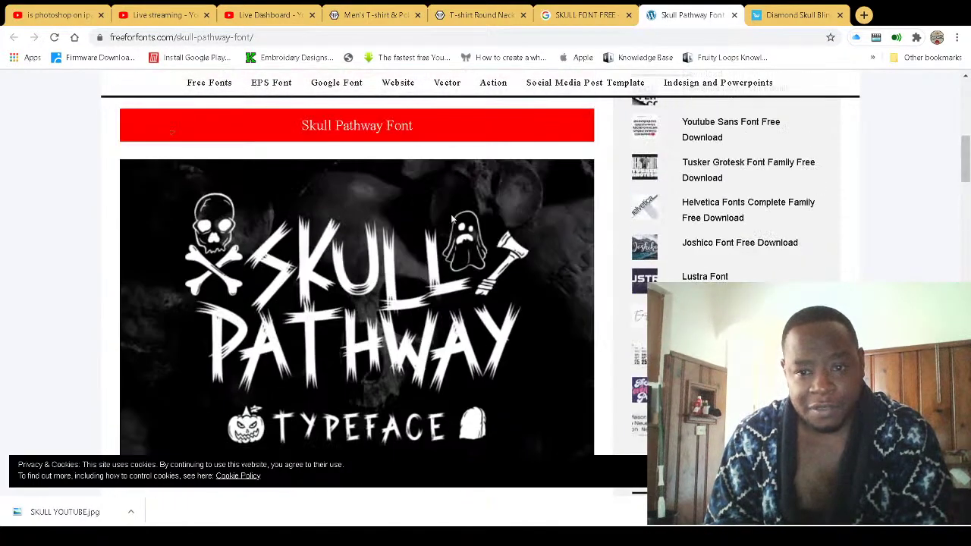
{"action": "scroll", "coordinate": [642, 227], "scroll_direction": "up", "scroll_amount": 2}
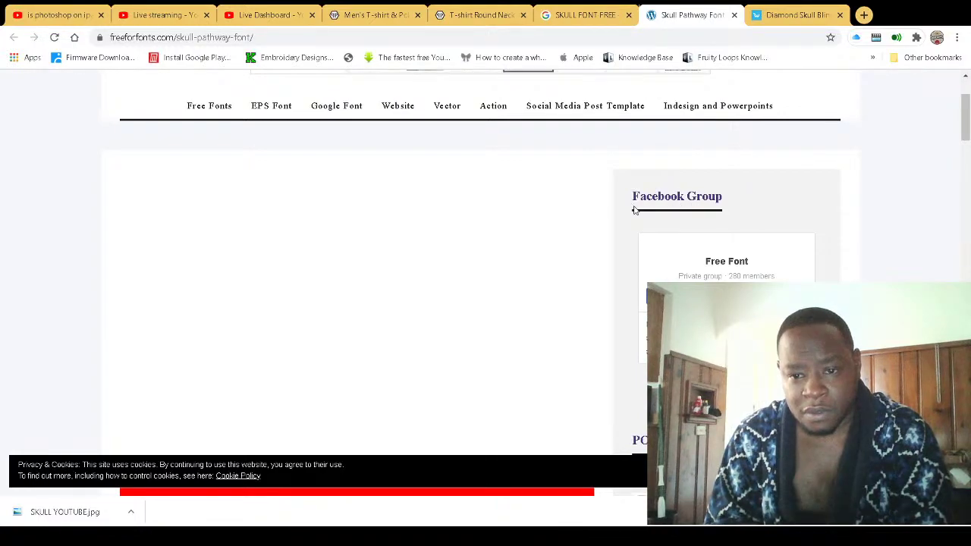
{"action": "scroll", "coordinate": [577, 213], "scroll_direction": "down", "scroll_amount": 4}
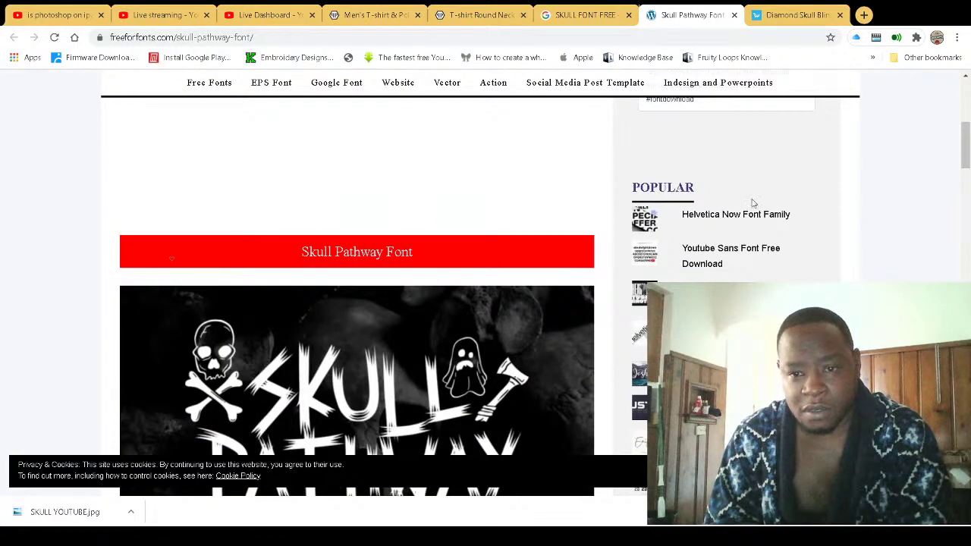
{"action": "scroll", "coordinate": [750, 185], "scroll_direction": "up", "scroll_amount": 5}
{"action": "scroll", "coordinate": [745, 187], "scroll_direction": "down", "scroll_amount": 6}
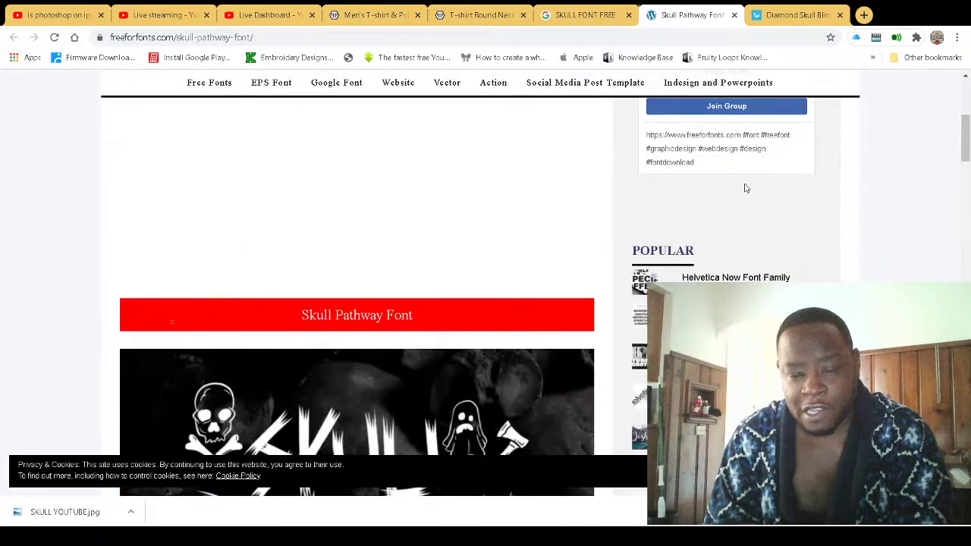
Download Skull-Pathway-Font.rar through the font page's link, dismissing the advert, and close the file-host page
{"action": "scroll", "coordinate": [745, 189], "scroll_direction": "down", "scroll_amount": 10}
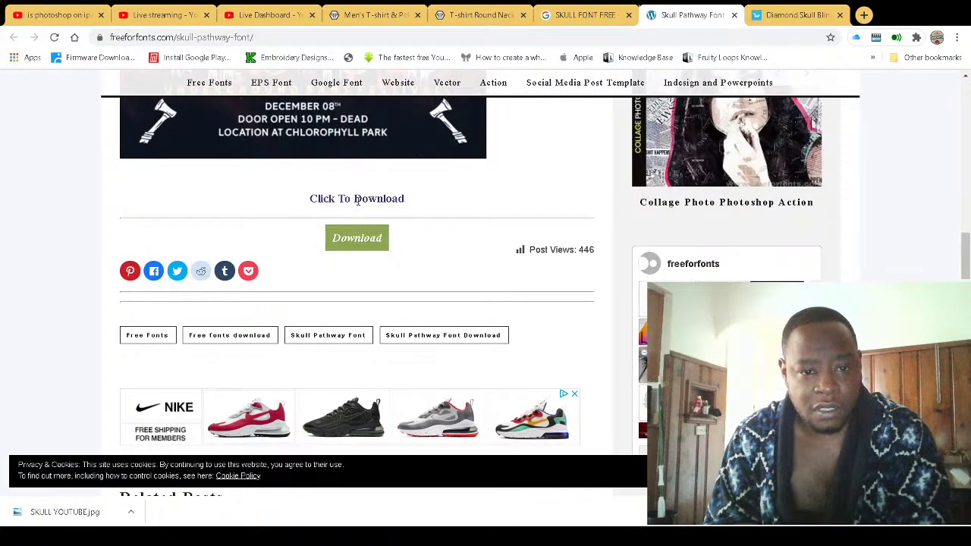
{"action": "left_click", "coordinate": [357, 239]}
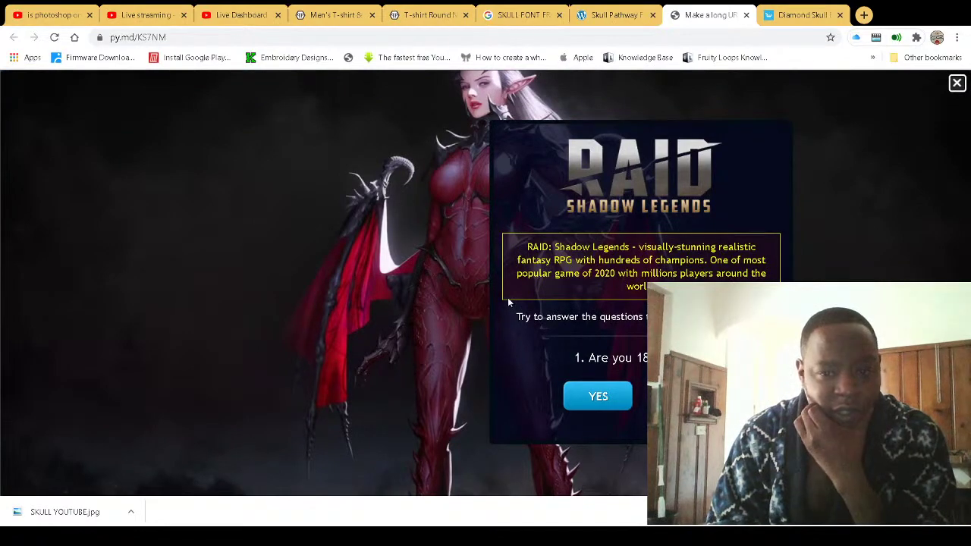
{"action": "left_click", "coordinate": [958, 84]}
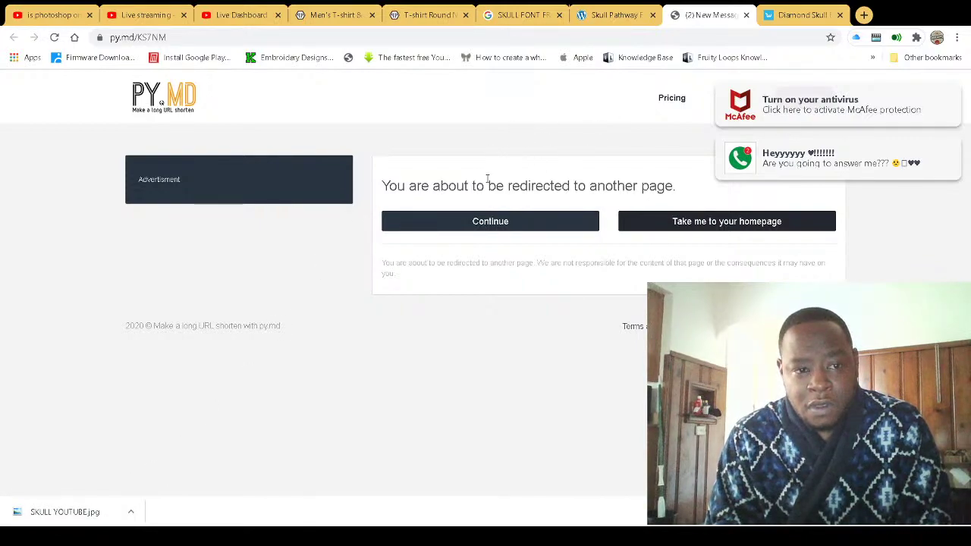
{"action": "left_click", "coordinate": [485, 221]}
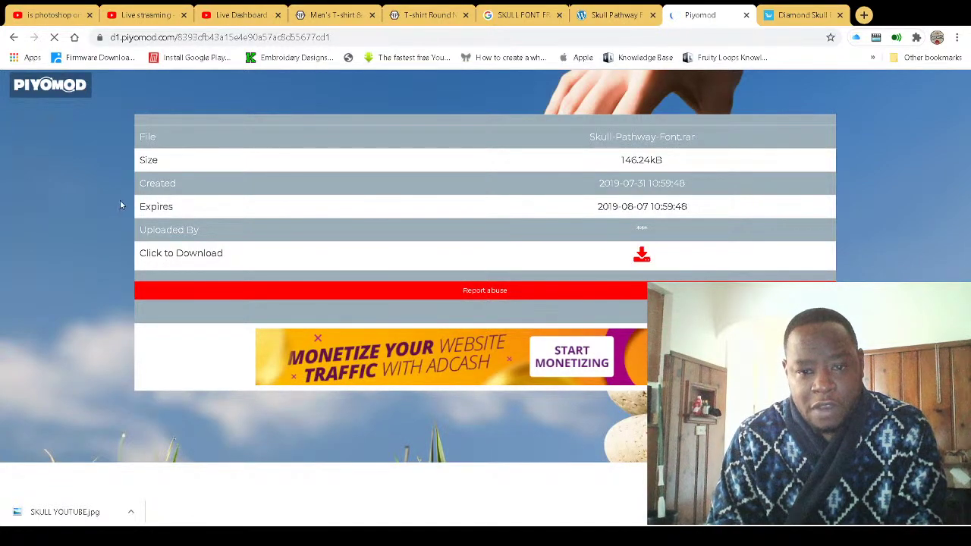
{"action": "left_click", "coordinate": [642, 256]}
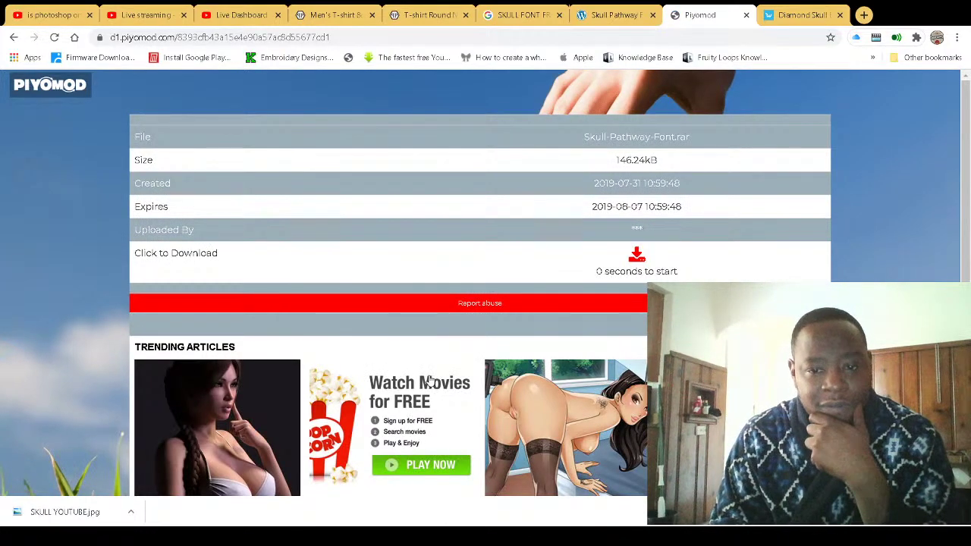
{"action": "scroll", "coordinate": [536, 338], "scroll_direction": "down", "scroll_amount": 4}
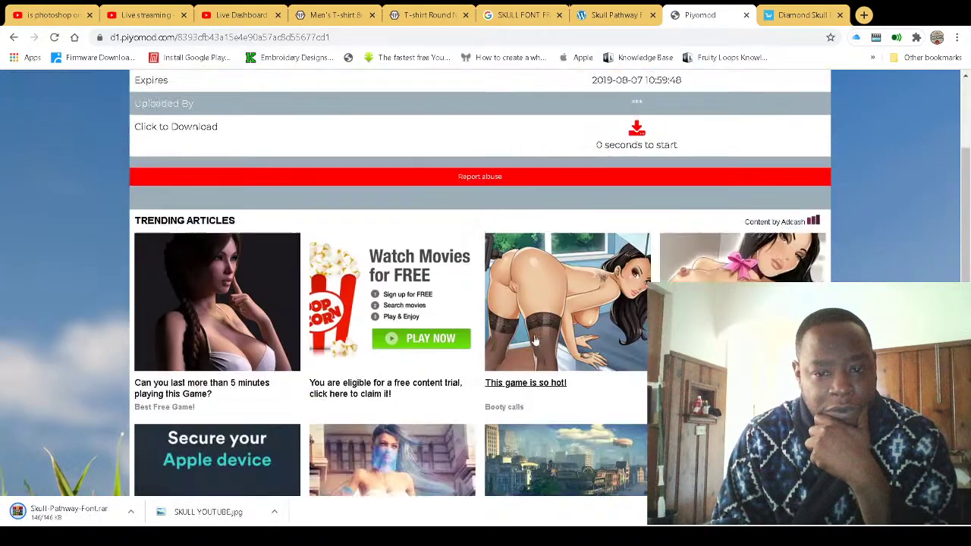
{"action": "scroll", "coordinate": [535, 338], "scroll_direction": "up", "scroll_amount": 1}
{"action": "scroll", "coordinate": [535, 338], "scroll_direction": "down", "scroll_amount": 1}
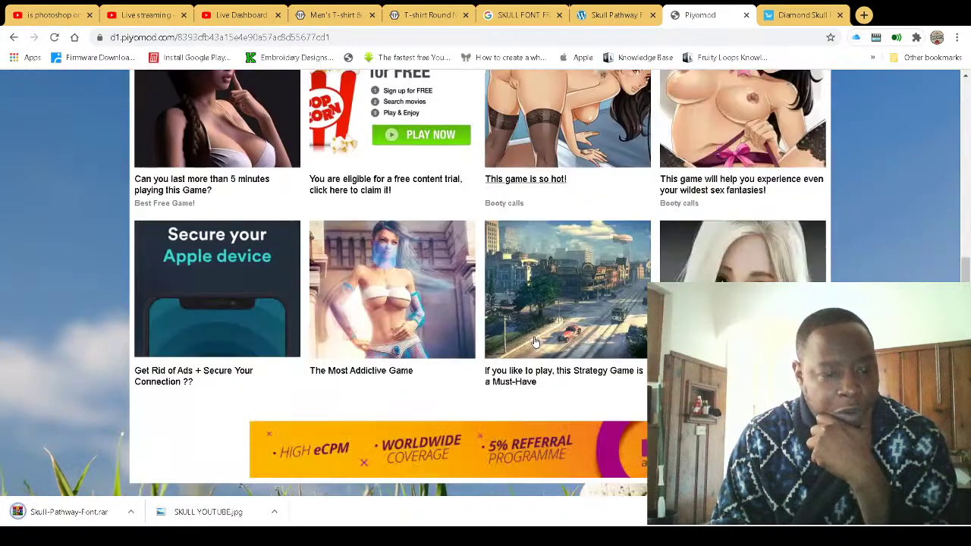
{"action": "left_click", "coordinate": [745, 15]}
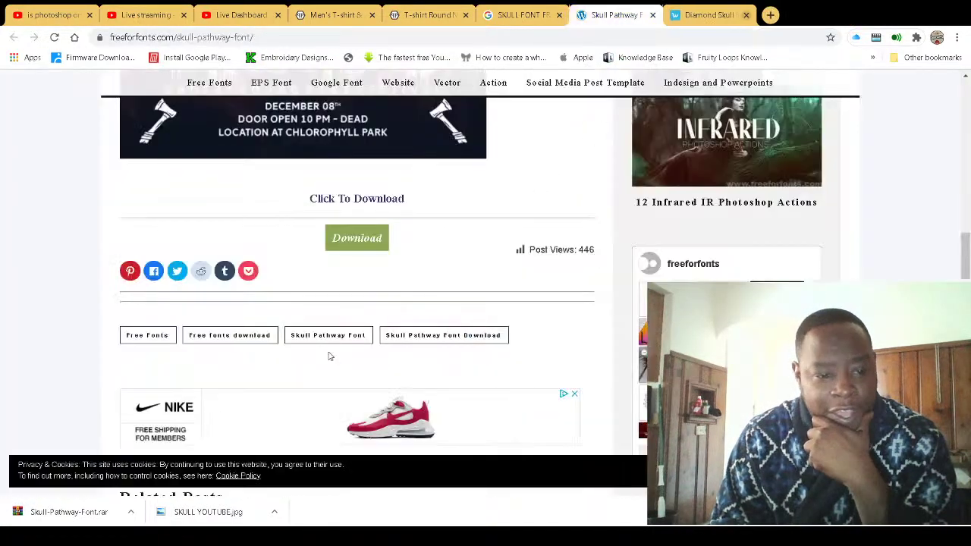
Open the downloaded Skull-Pathway-Font.rar archive and switch to the skull drawing in CorelDRAW
{"action": "left_click", "coordinate": [61, 513]}
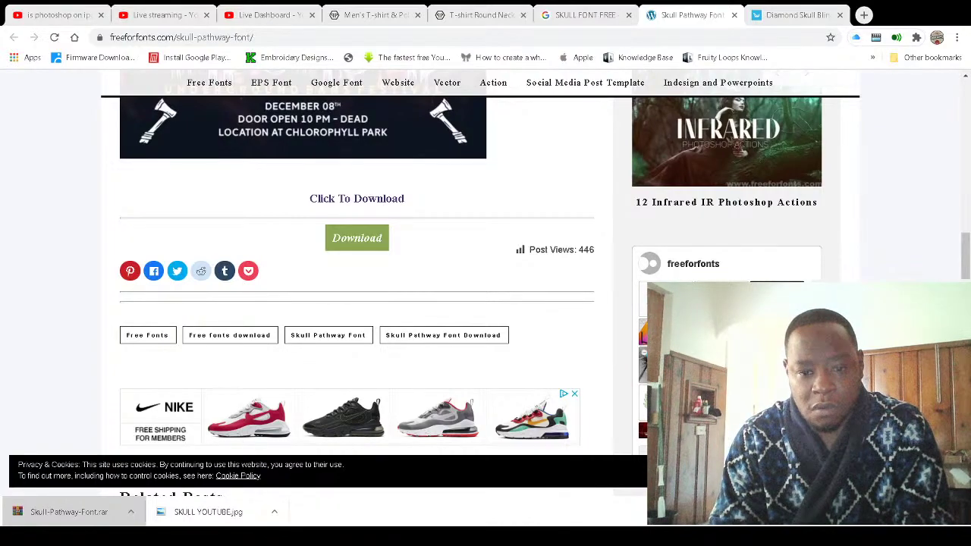
{"action": "key", "text": "alt+Tab"}
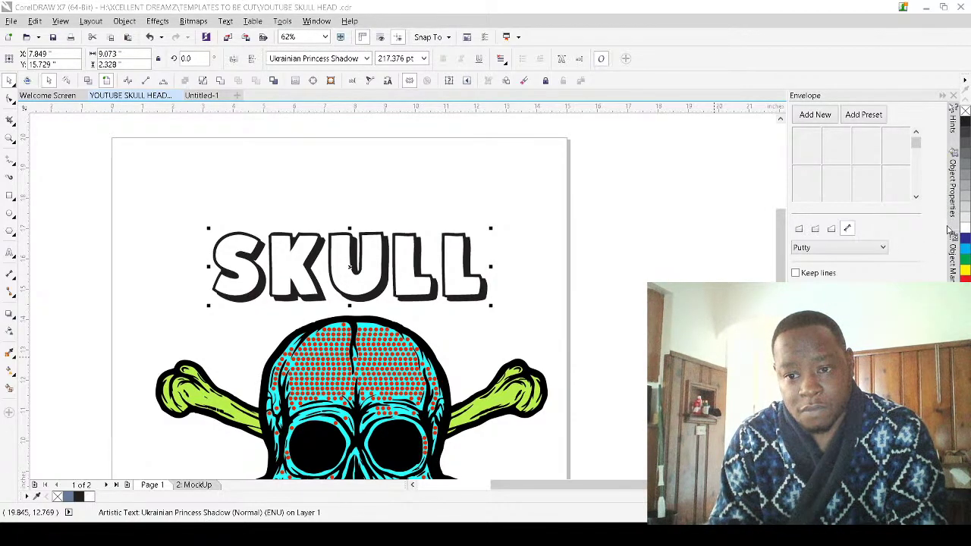
Try the Turnpike font on the SKULL text and reposition the word above the skull
{"action": "left_click", "coordinate": [544, 214]}
{"action": "left_click", "coordinate": [470, 262]}
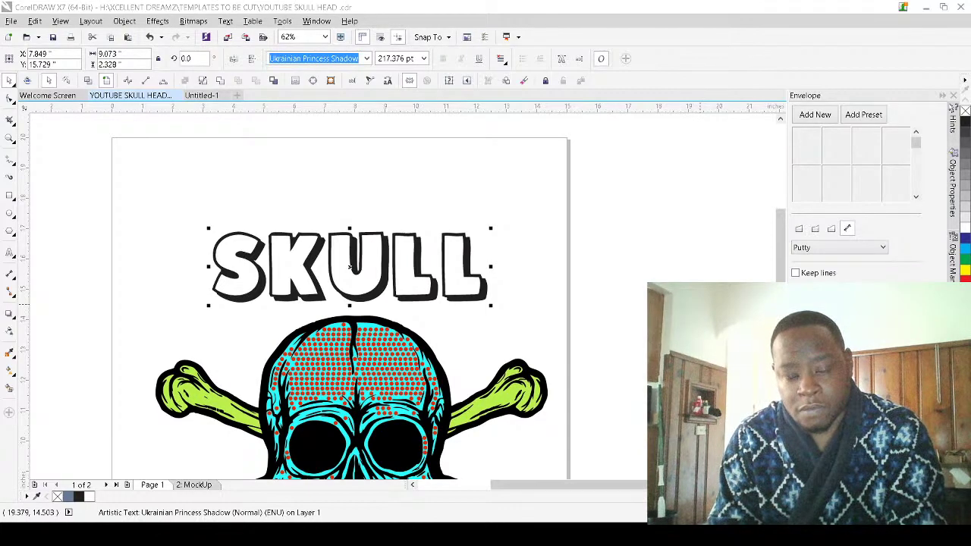
{"action": "left_click", "coordinate": [794, 212]}
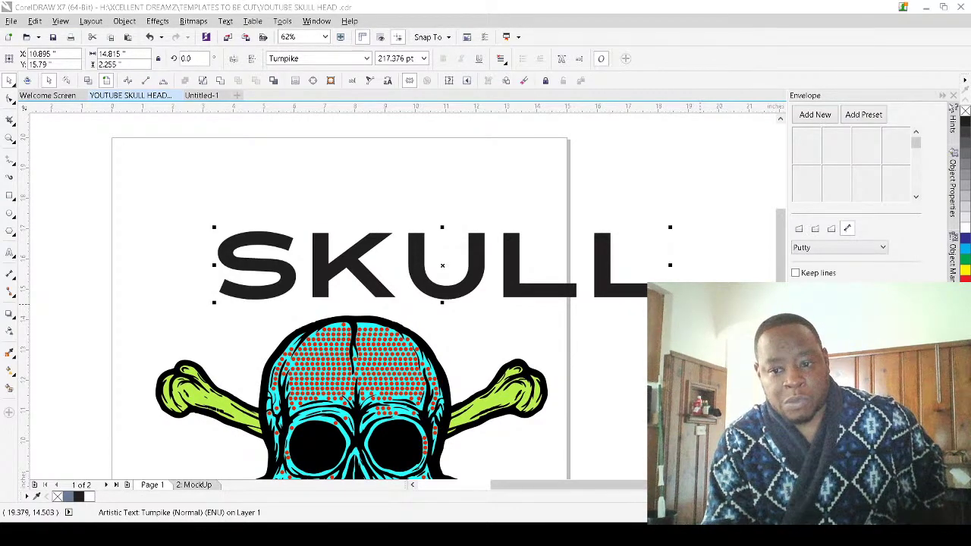
{"action": "left_click", "coordinate": [523, 201]}
{"action": "scroll", "coordinate": [527, 251], "scroll_direction": "down", "scroll_amount": 4}
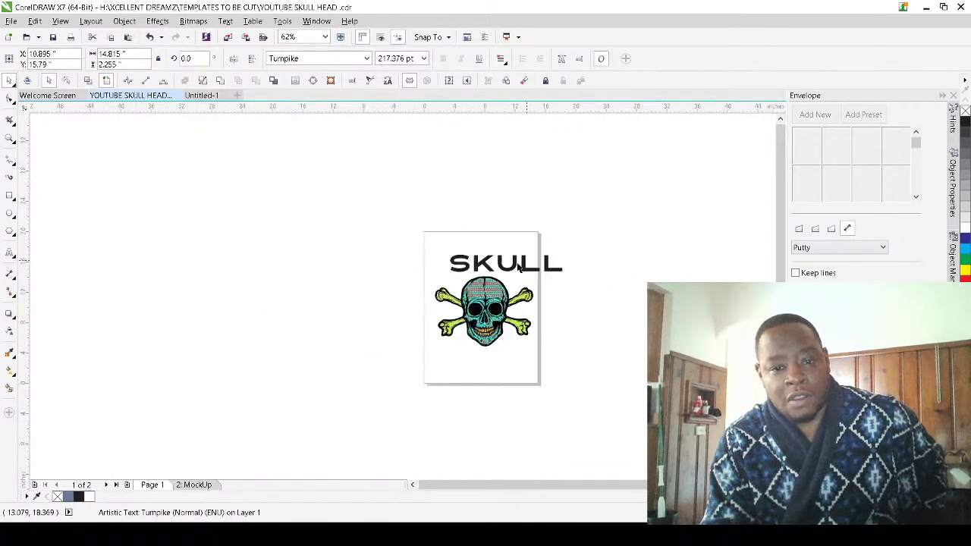
{"action": "scroll", "coordinate": [527, 265], "scroll_direction": "up", "scroll_amount": 2}
{"action": "left_click_drag", "start_coordinate": [510, 265], "coordinate": [467, 264]}
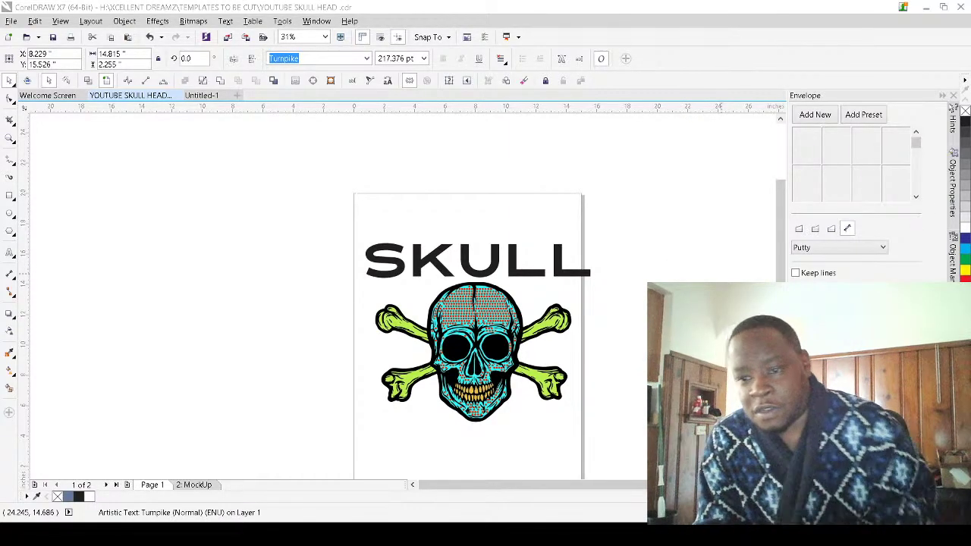
Set the SKULL text's font to Skull Pathway and move the word over the centre of the skull
{"action": "key", "text": "Return"}
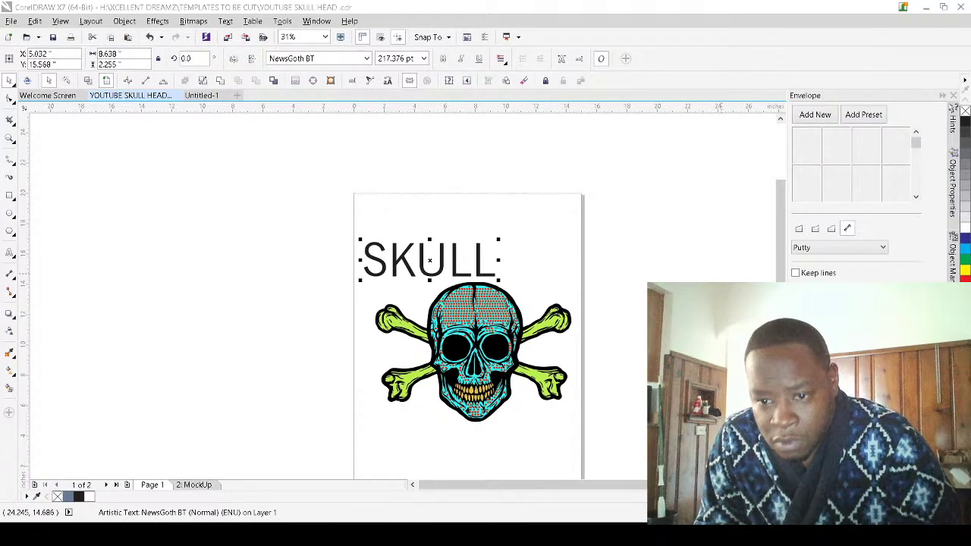
{"action": "key", "text": "Return"}
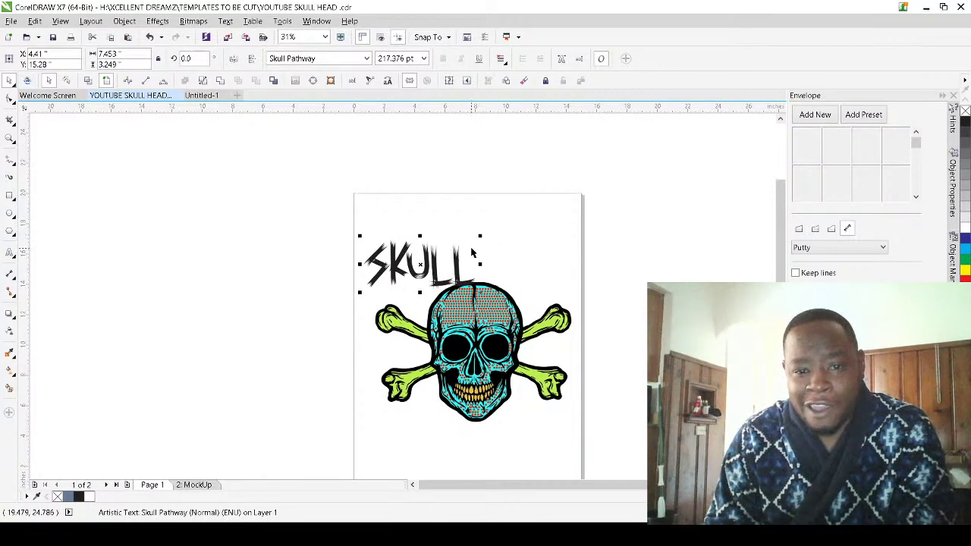
{"action": "left_click_drag", "start_coordinate": [459, 269], "coordinate": [527, 226]}
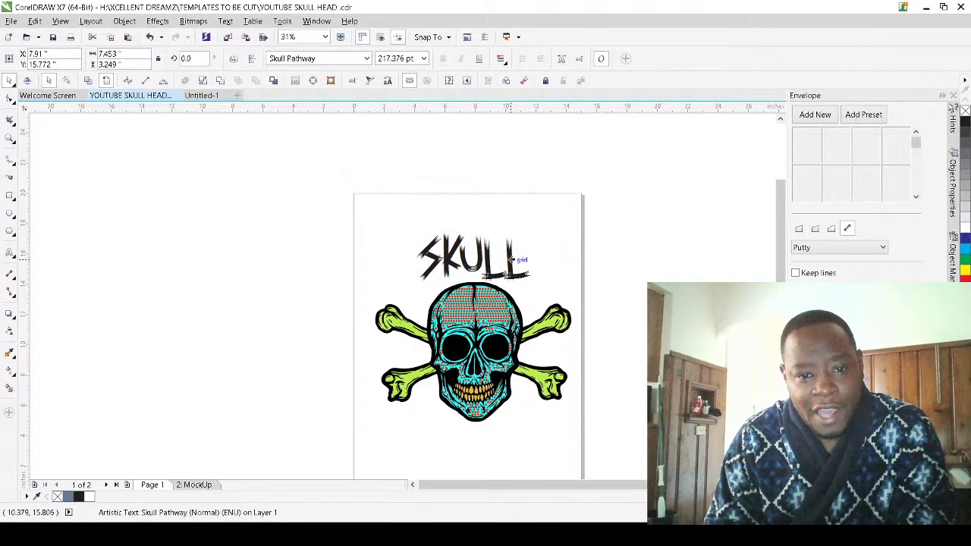
Enlarge the SKULL text proportionally to about 10.3 inches wide and recentre it above the skull
{"action": "scroll", "coordinate": [527, 227], "scroll_direction": "up", "scroll_amount": 2}
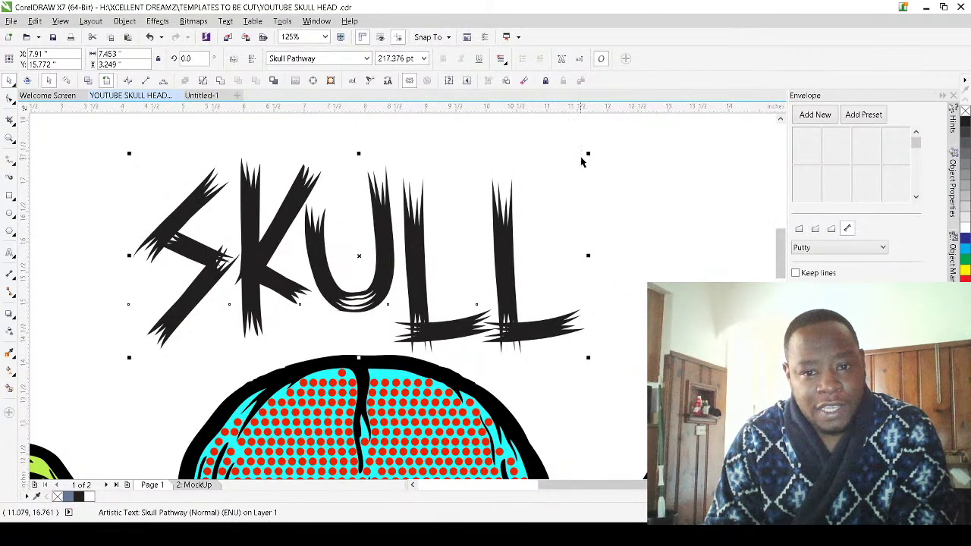
{"action": "left_click_drag", "start_coordinate": [590, 154], "coordinate": [638, 137]}
{"action": "scroll", "coordinate": [522, 343], "scroll_direction": "down", "scroll_amount": 2}
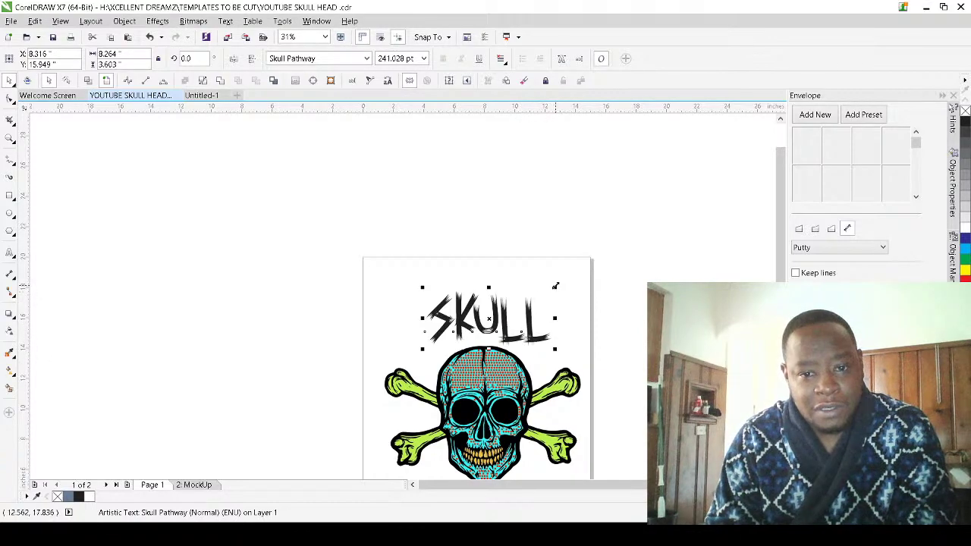
{"action": "left_click_drag", "start_coordinate": [555, 285], "coordinate": [582, 275]}
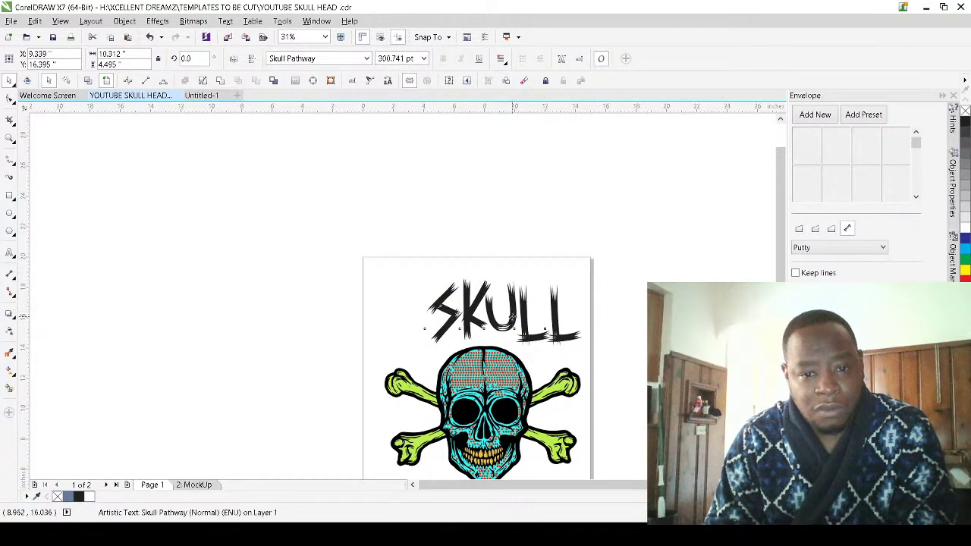
{"action": "left_click_drag", "start_coordinate": [507, 317], "coordinate": [488, 317]}
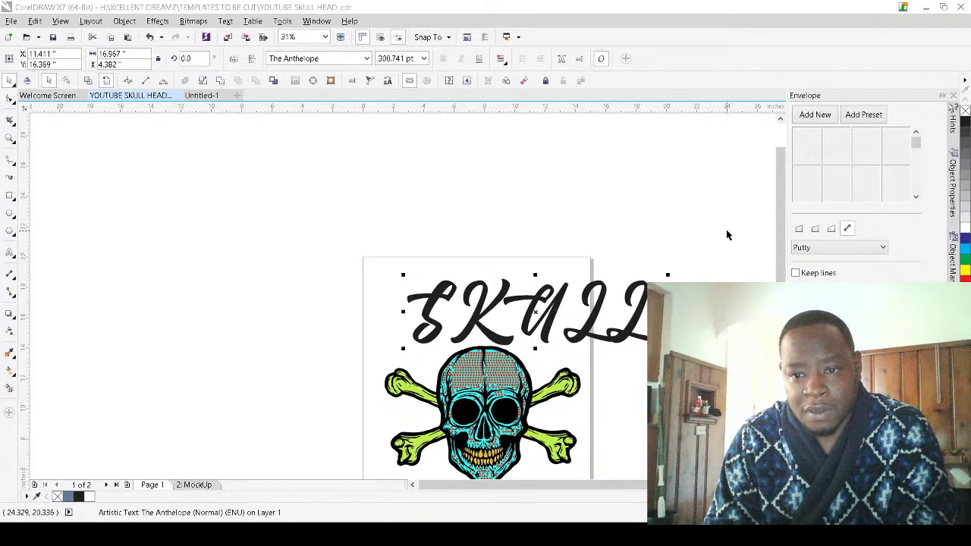
Preview alternative fonts on the enlarged SKULL text, including Turnpike
{"action": "key", "text": "Down"}
{"action": "key", "text": "Down"}
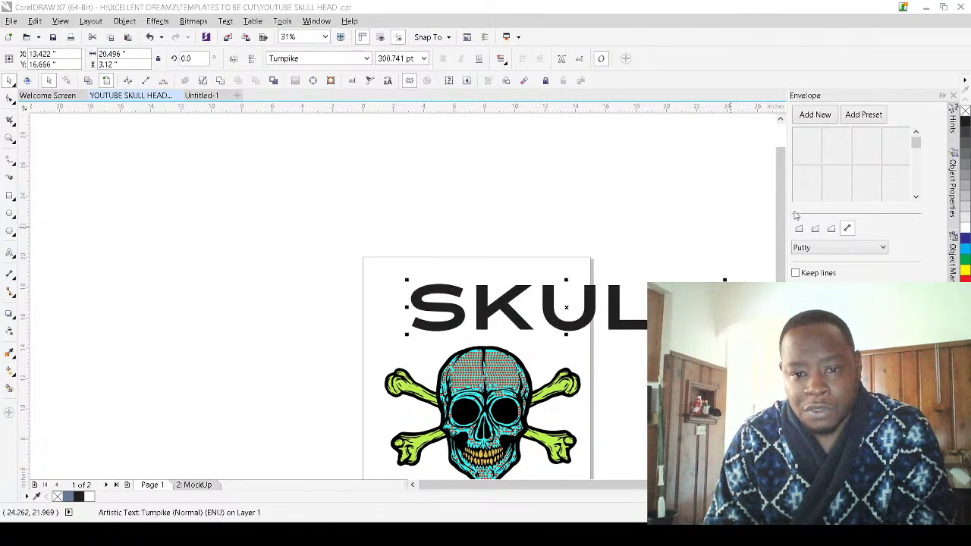
Move the SKULL text so it is roughly centred above the skull illustration, at about X 7.32, Y 16.11 inches
{"action": "left_click", "coordinate": [512, 211]}
{"action": "scroll", "coordinate": [557, 298], "scroll_direction": "down", "scroll_amount": 1}
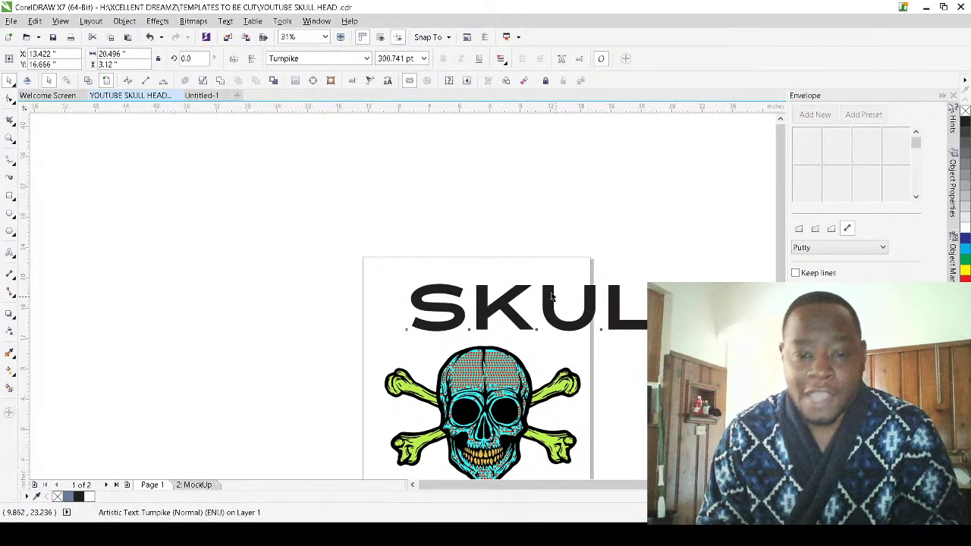
{"action": "scroll", "coordinate": [558, 331], "scroll_direction": "up", "scroll_amount": 1}
{"action": "left_click", "coordinate": [551, 319]}
{"action": "left_click_drag", "start_coordinate": [550, 282], "coordinate": [458, 290]}
{"action": "scroll", "coordinate": [588, 265], "scroll_direction": "up", "scroll_amount": 2}
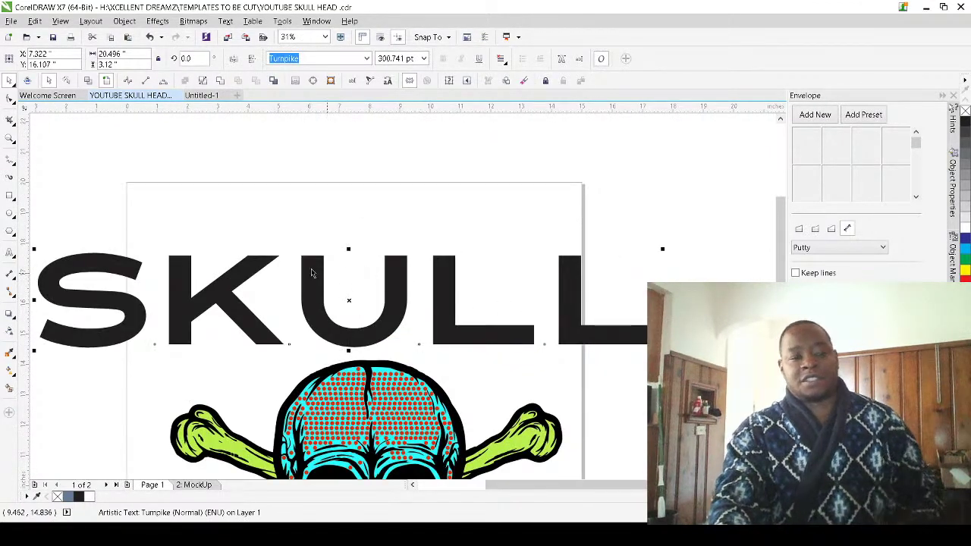
Scale the SKULL text proportionally to about 11.73 inches wide and move it close above the skull's crown
{"action": "left_click_drag", "start_coordinate": [662, 248], "coordinate": [649, 285]}
{"action": "scroll", "coordinate": [515, 324], "scroll_direction": "down", "scroll_amount": 1}
{"action": "scroll", "coordinate": [393, 306], "scroll_direction": "up", "scroll_amount": 2}
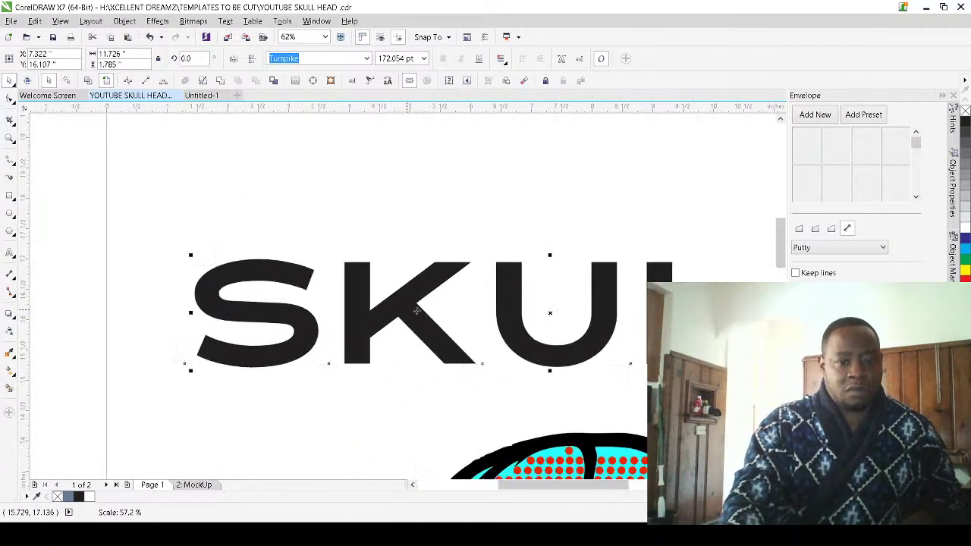
{"action": "scroll", "coordinate": [423, 303], "scroll_direction": "down", "scroll_amount": 1}
{"action": "left_click_drag", "start_coordinate": [512, 314], "coordinate": [529, 333]}
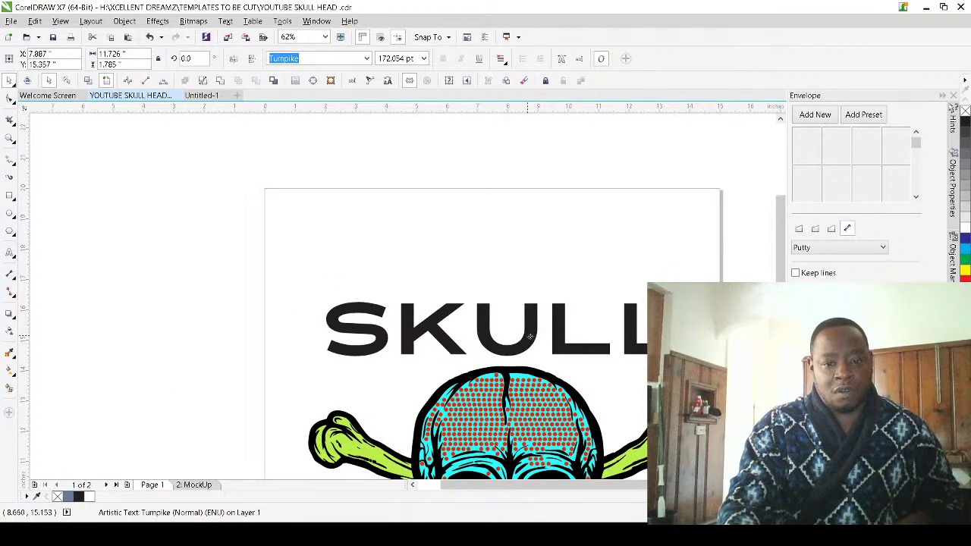
{"action": "scroll", "coordinate": [506, 271], "scroll_direction": "down", "scroll_amount": 2}
{"action": "scroll", "coordinate": [506, 248], "scroll_direction": "down", "scroll_amount": 2}
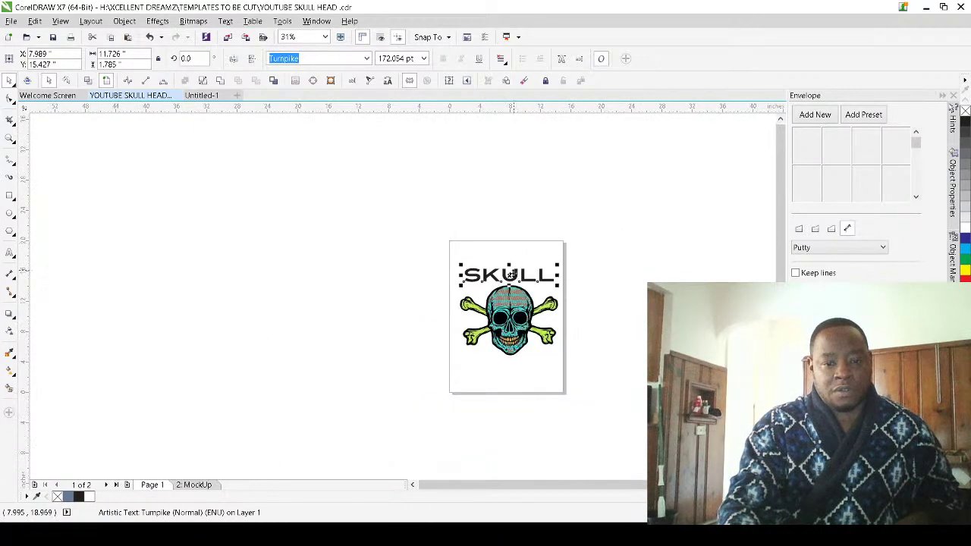
Scale the SKULL text down to about 8.35 inches wide and centre it above the skull at about X 8.03, Y 15.16 inches
{"action": "scroll", "coordinate": [438, 264], "scroll_direction": "up", "scroll_amount": 2}
{"action": "left_click_drag", "start_coordinate": [411, 258], "coordinate": [429, 267]}
{"action": "scroll", "coordinate": [524, 278], "scroll_direction": "up", "scroll_amount": 2}
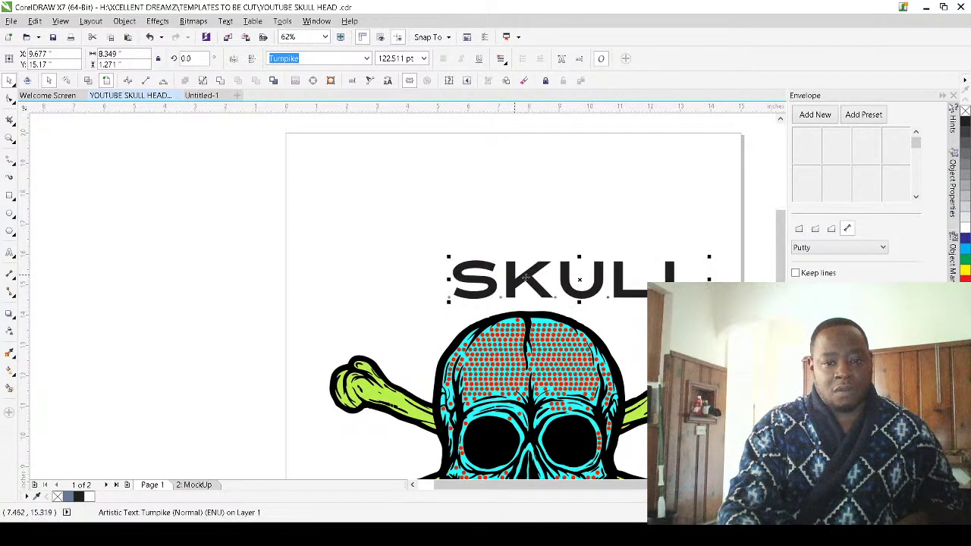
{"action": "left_click_drag", "start_coordinate": [524, 277], "coordinate": [480, 278]}
{"action": "scroll", "coordinate": [479, 278], "scroll_direction": "down", "scroll_amount": 4}
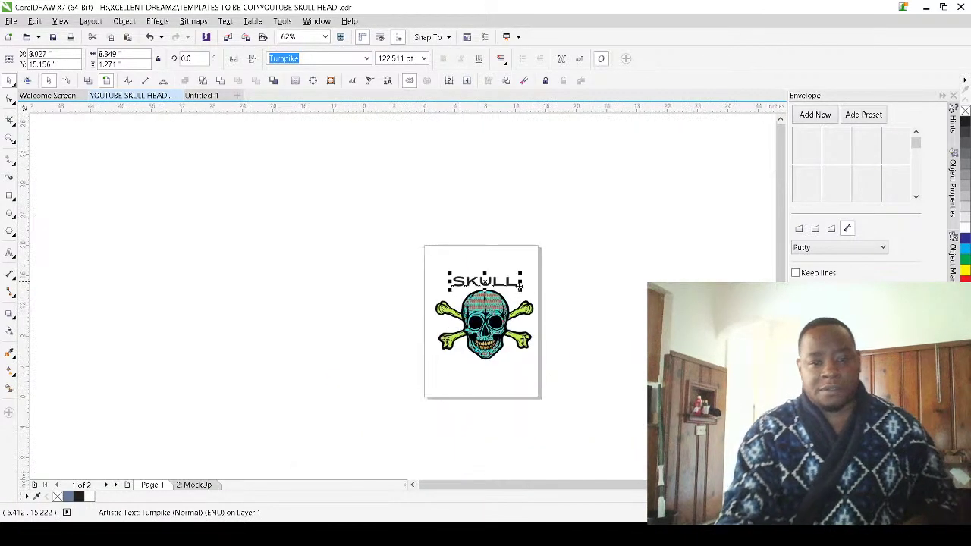
{"action": "scroll", "coordinate": [575, 279], "scroll_direction": "up", "scroll_amount": 2}
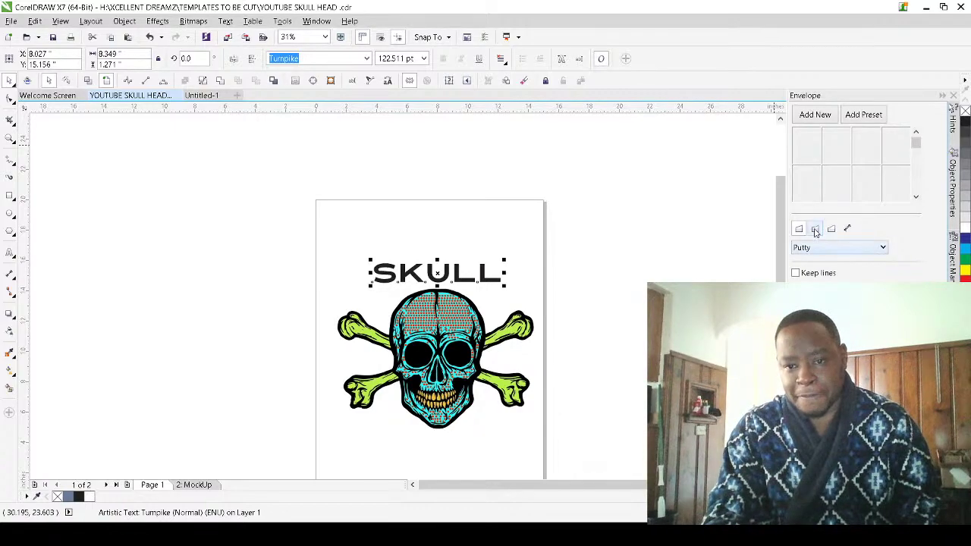
Add a new Single Arc envelope to the SKULL text
{"action": "left_click", "coordinate": [815, 115]}
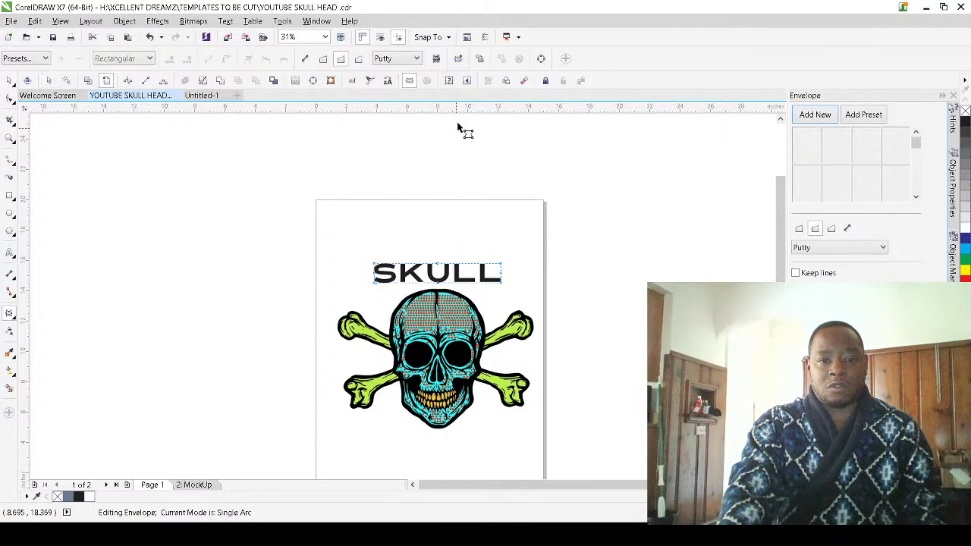
{"action": "scroll", "coordinate": [462, 307], "scroll_direction": "up", "scroll_amount": 3}
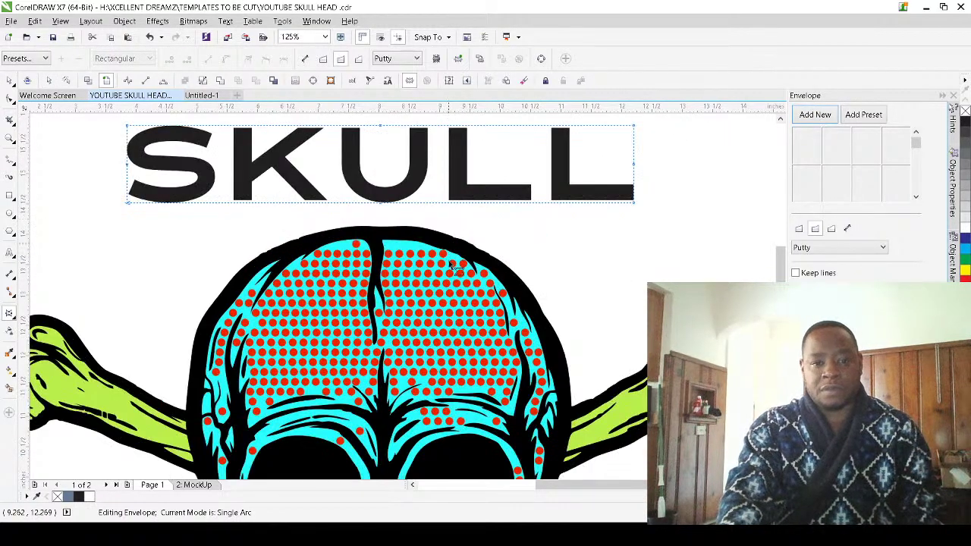
{"action": "scroll", "coordinate": [493, 277], "scroll_direction": "down", "scroll_amount": 3}
{"action": "scroll", "coordinate": [503, 271], "scroll_direction": "up", "scroll_amount": 2}
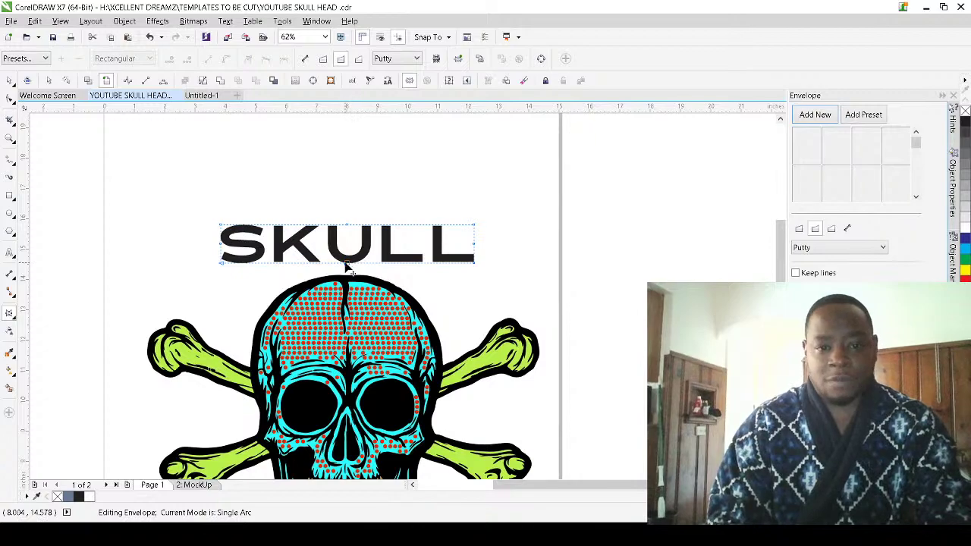
Try arching both horizontal envelope edges of the SKULL text upward and, separately, only its bottom edge, undoing each bend
{"action": "left_click_drag", "start_coordinate": [346, 267], "coordinate": [345, 227]}
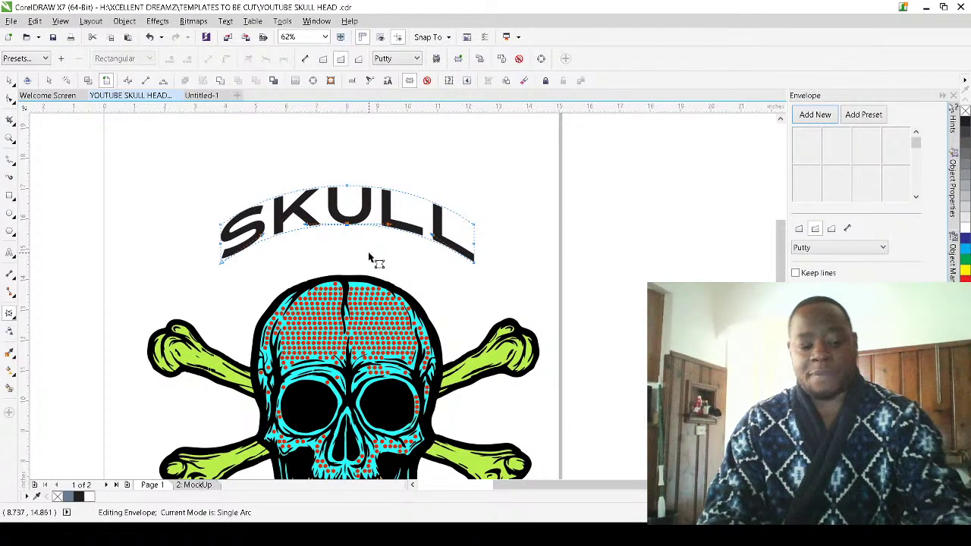
{"action": "key", "text": "ctrl+z"}
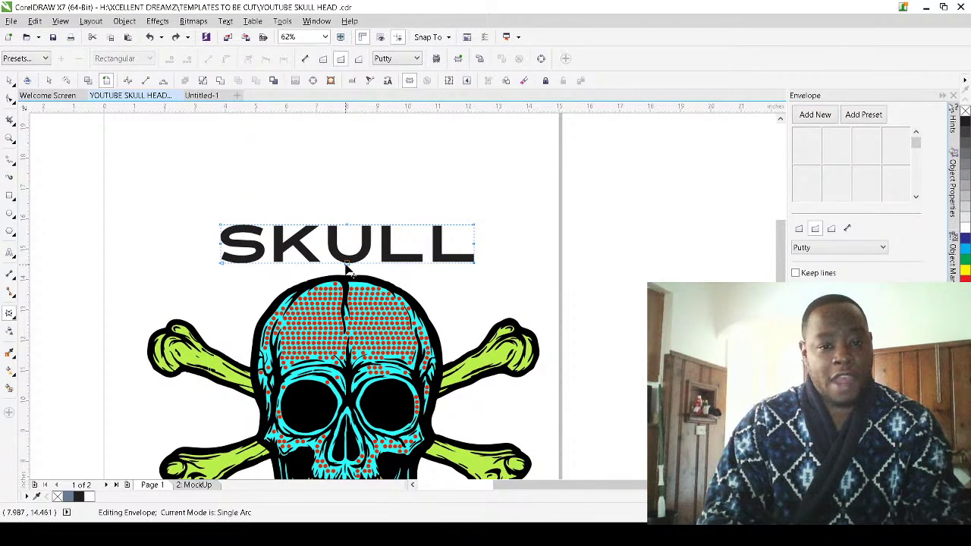
{"action": "left_click_drag", "start_coordinate": [346, 264], "coordinate": [347, 247]}
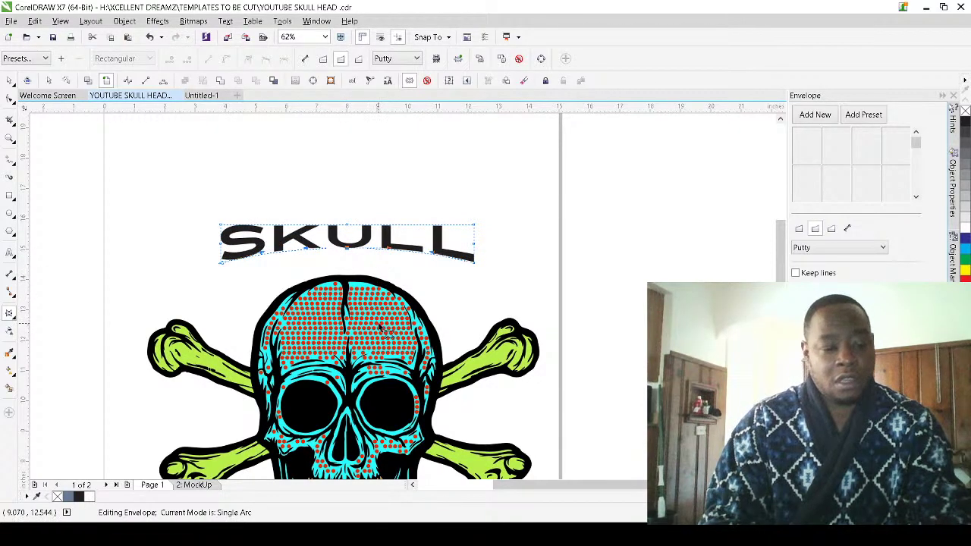
{"action": "key", "text": "ctrl+z"}
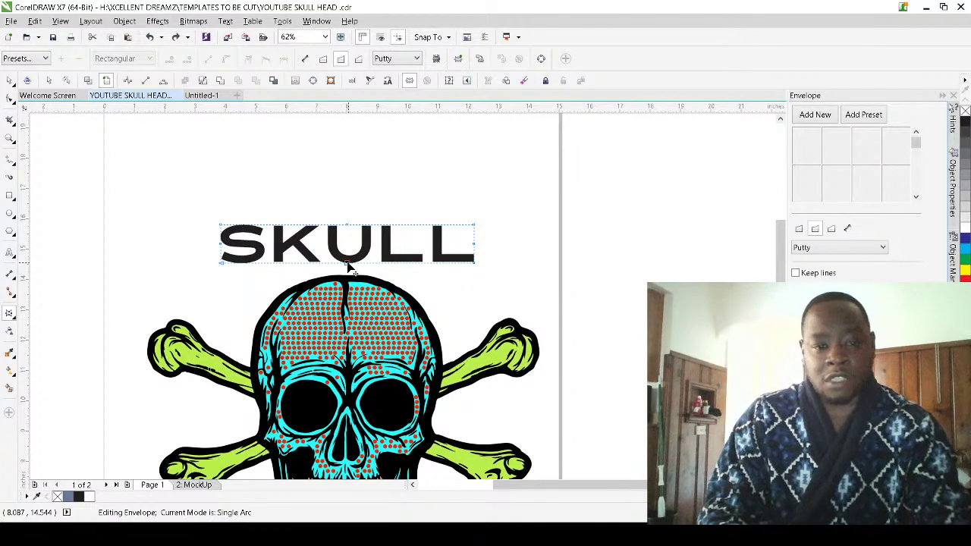
Try pinching the SKULL envelope's top and bottom edges inward and, separately, all four sides inward, undoing each distortion
{"action": "mouse_move", "coordinate": [345, 265]}
{"action": "left_mouse_down"}
{"action": "mouse_move", "coordinate": [347, 274]}
{"action": "mouse_move", "coordinate": [348, 248]}
{"action": "left_mouse_up"}
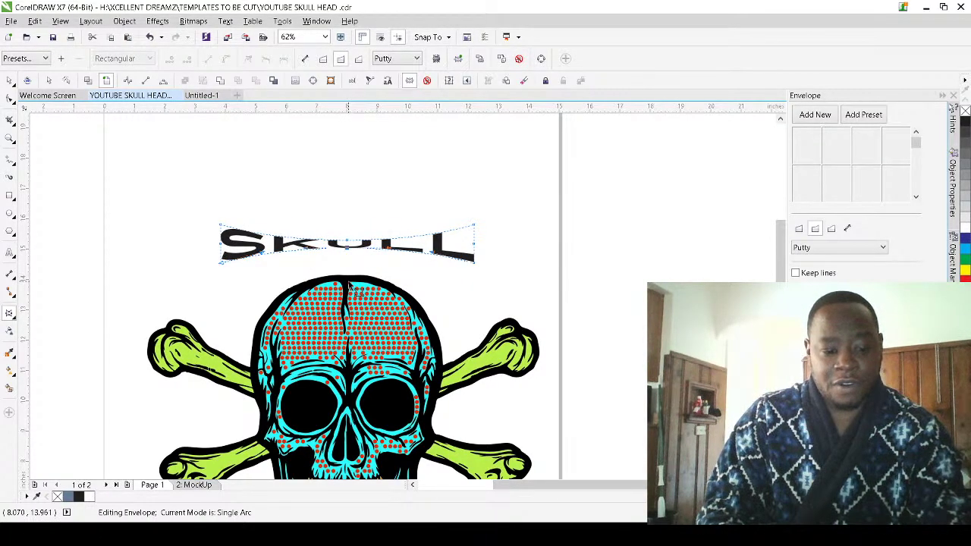
{"action": "key", "text": "ctrl+z"}
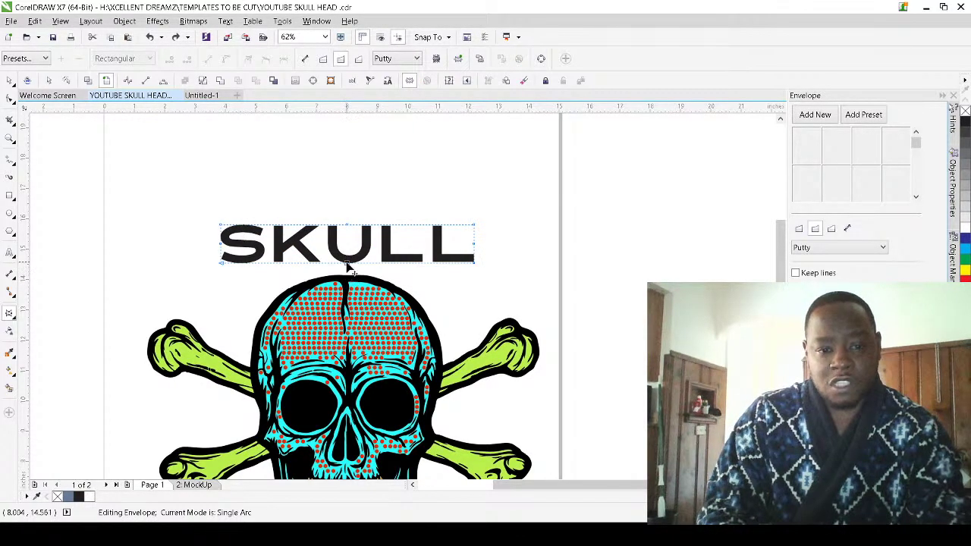
{"action": "left_click_drag", "start_coordinate": [346, 264], "coordinate": [351, 252]}
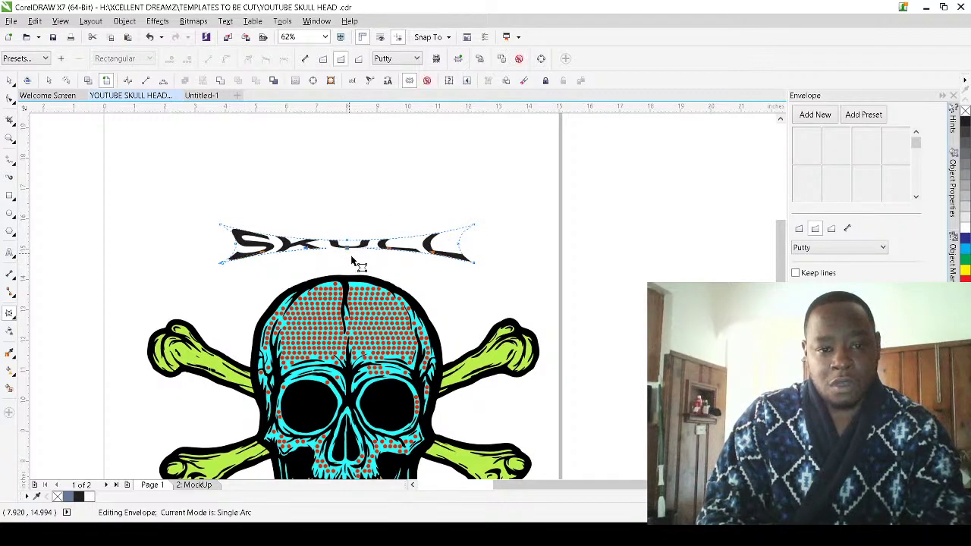
{"action": "scroll", "coordinate": [409, 267], "scroll_direction": "up", "scroll_amount": 2}
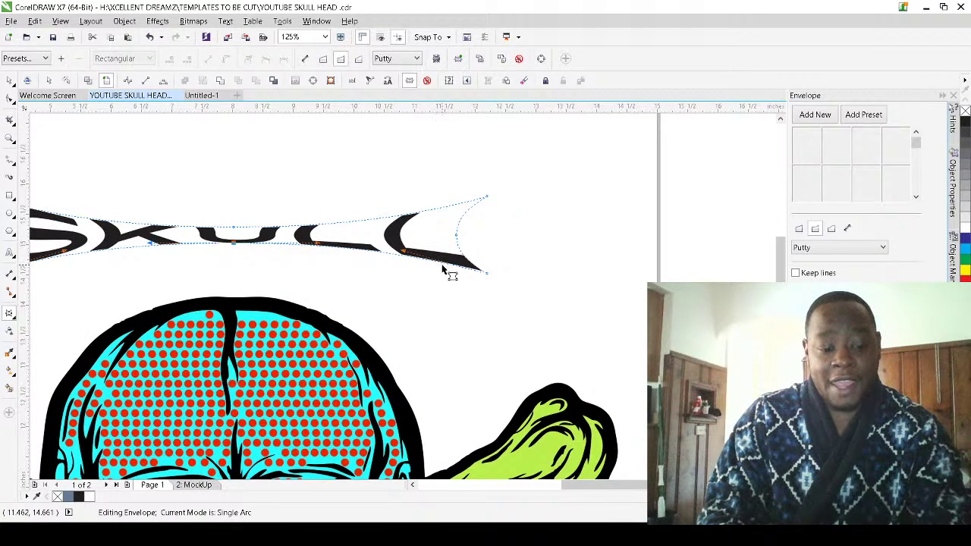
{"action": "key", "text": "ctrl+z"}
{"action": "scroll", "coordinate": [445, 272], "scroll_direction": "down", "scroll_amount": 2}
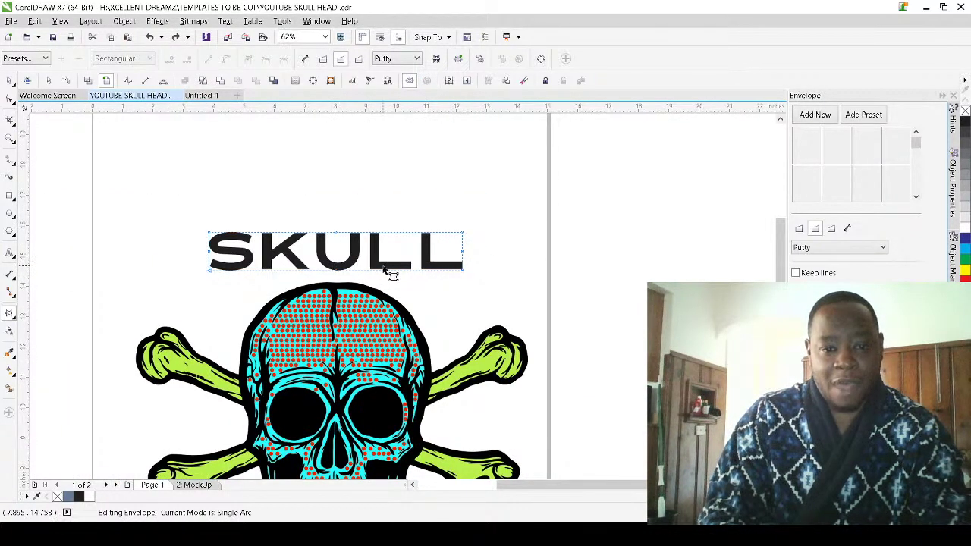
Bend only the bottom edge of the SKULL envelope upward into an arc, keeping the top edge straight
{"action": "left_click", "coordinate": [339, 278]}
{"action": "left_click_drag", "start_coordinate": [331, 253], "coordinate": [331, 249]}
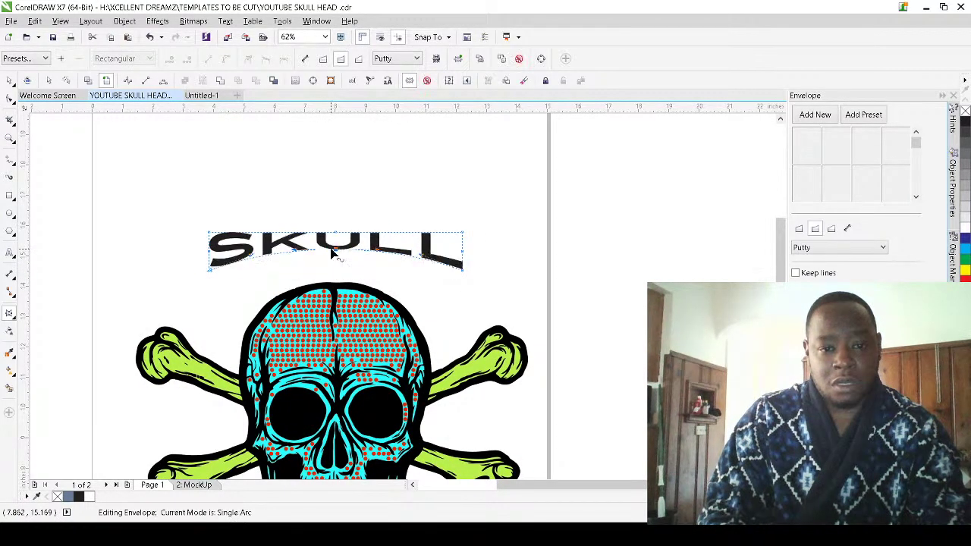
{"action": "key", "text": "ctrl+z"}
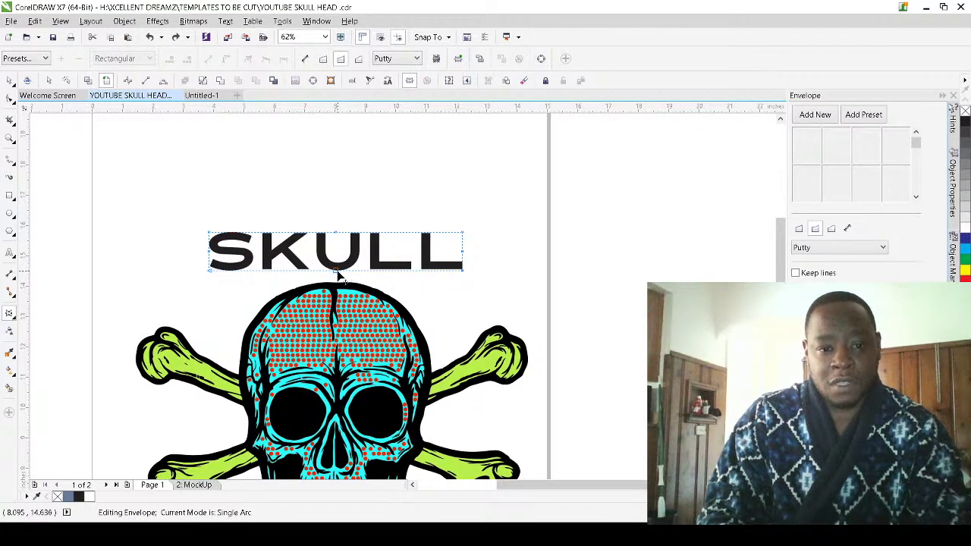
{"action": "left_click_drag", "start_coordinate": [339, 274], "coordinate": [333, 251]}
{"action": "key", "text": "ctrl+z"}
{"action": "key", "text": "ctrl+z"}
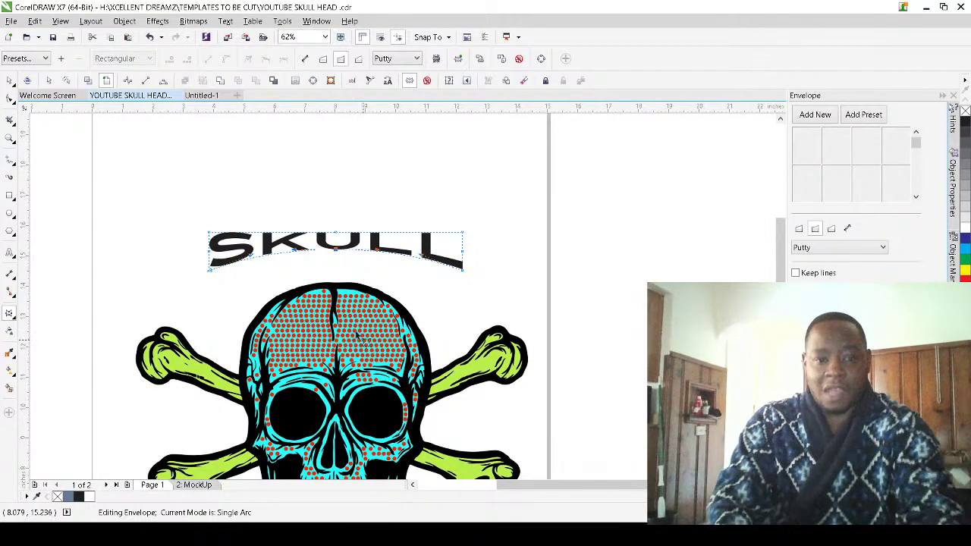
Reopen the SKULL text's envelope for editing and raise the middle of its bottom edge into a steeper arc
{"action": "left_click", "coordinate": [7, 79]}
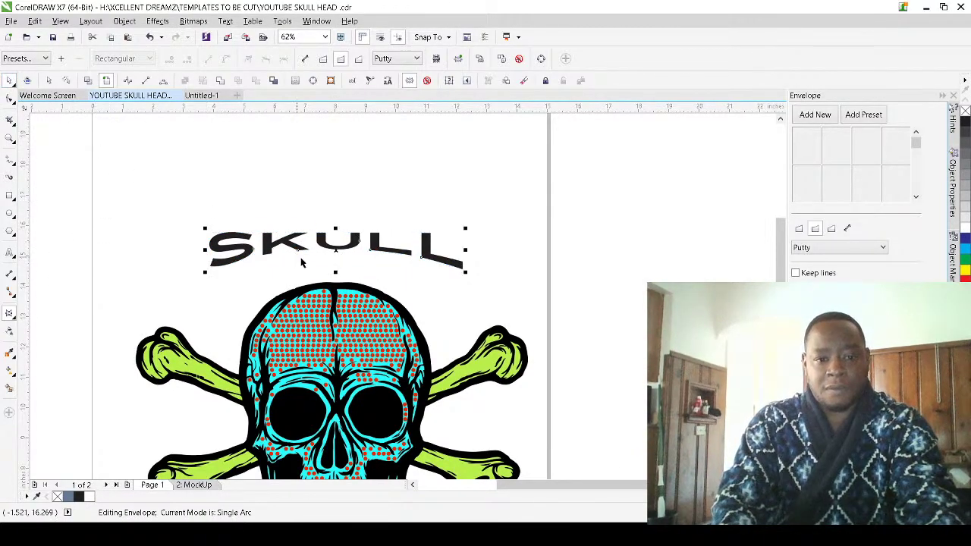
{"action": "left_click", "coordinate": [343, 199]}
{"action": "scroll", "coordinate": [338, 247], "scroll_direction": "up", "scroll_amount": 1}
{"action": "left_click", "coordinate": [340, 255]}
{"action": "key", "text": "space"}
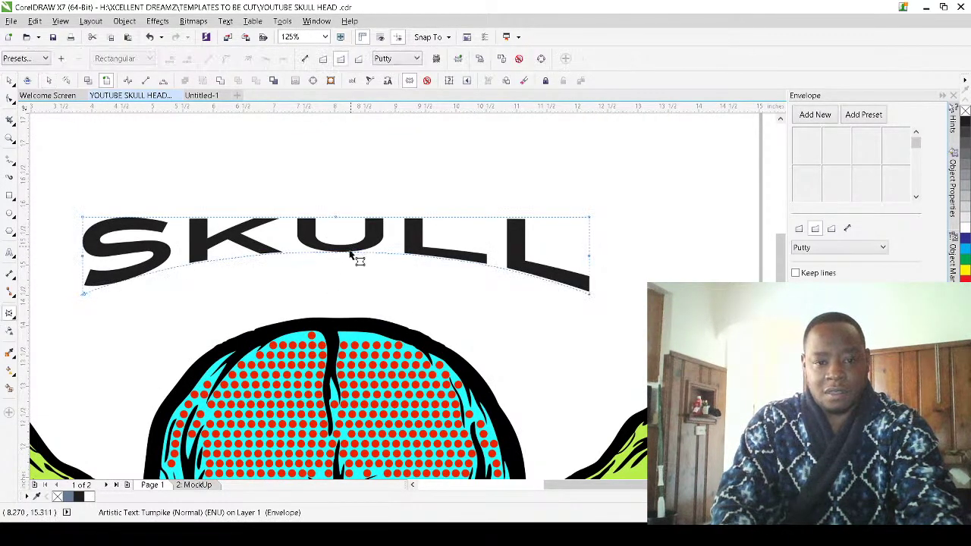
{"action": "left_click_drag", "start_coordinate": [339, 260], "coordinate": [335, 236]}
{"action": "scroll", "coordinate": [351, 258], "scroll_direction": "down", "scroll_amount": 4}
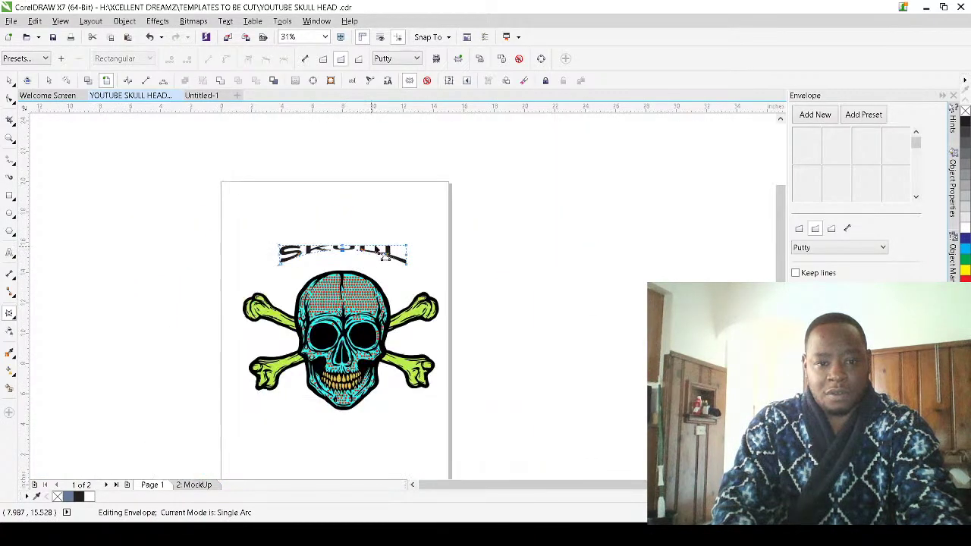
{"action": "scroll", "coordinate": [366, 244], "scroll_direction": "up", "scroll_amount": 4}
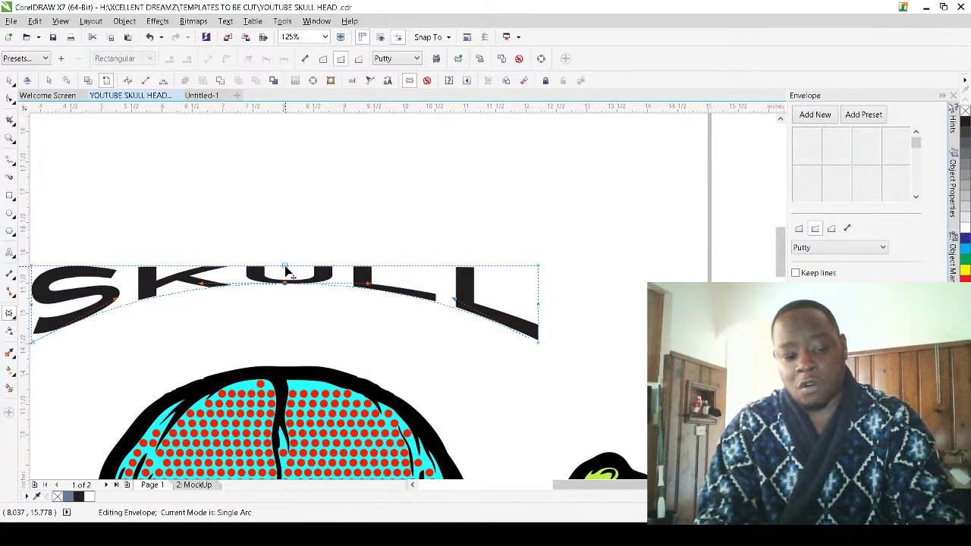
Try pulling the envelope's top middle node up, once arching both edges together and once mirroring the bottom edge, undoing both
{"action": "left_click_drag", "start_coordinate": [288, 269], "coordinate": [287, 234]}
{"action": "scroll", "coordinate": [306, 268], "scroll_direction": "down", "scroll_amount": 4}
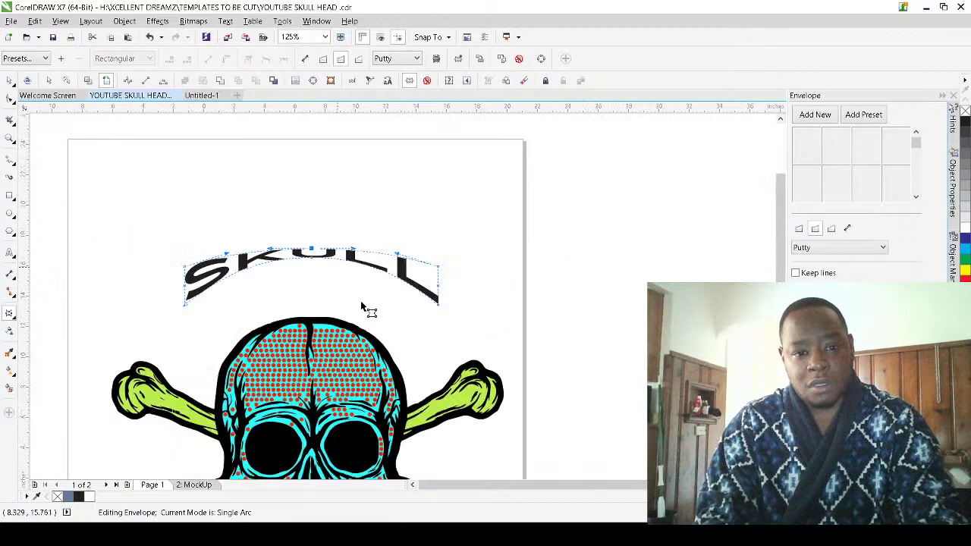
{"action": "scroll", "coordinate": [338, 280], "scroll_direction": "up", "scroll_amount": 2}
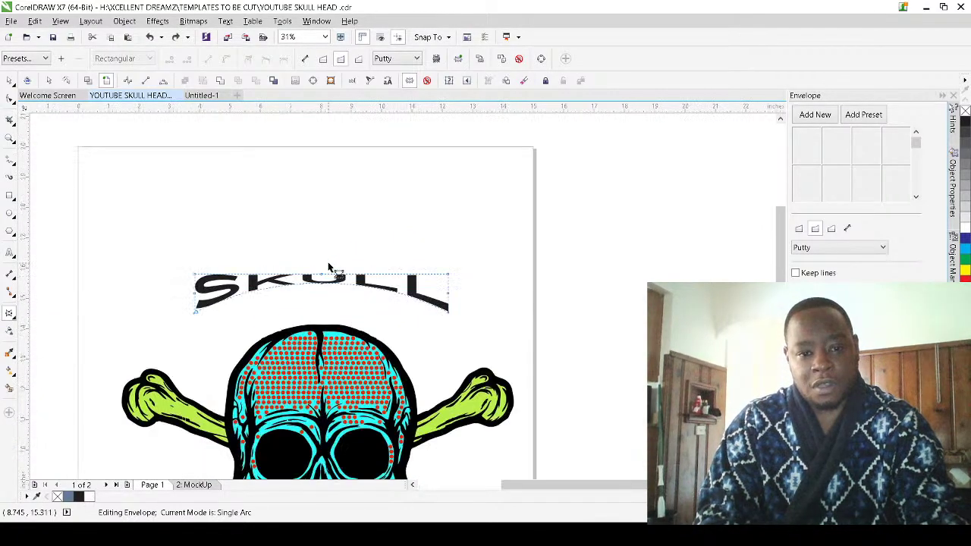
{"action": "left_click_drag", "start_coordinate": [322, 277], "coordinate": [321, 244]}
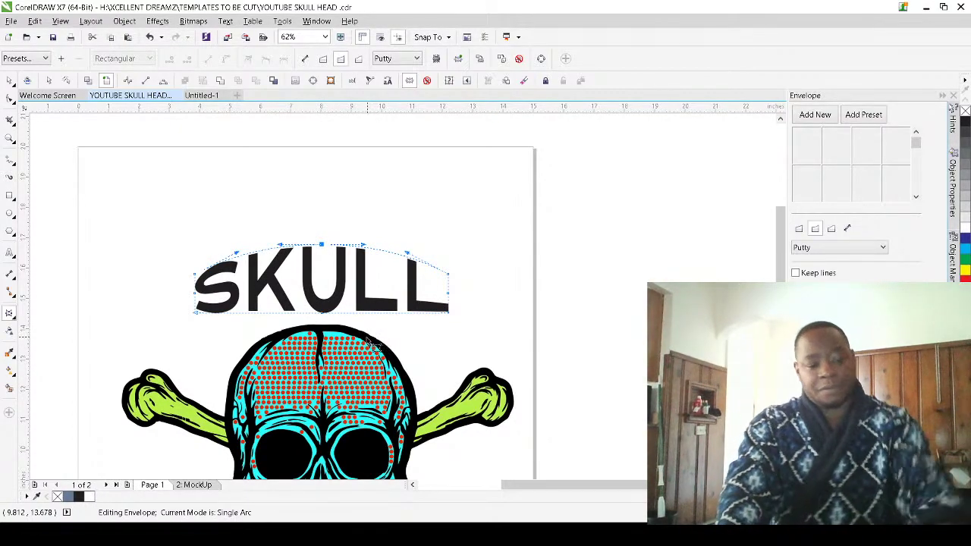
{"action": "key", "text": "ctrl+z"}
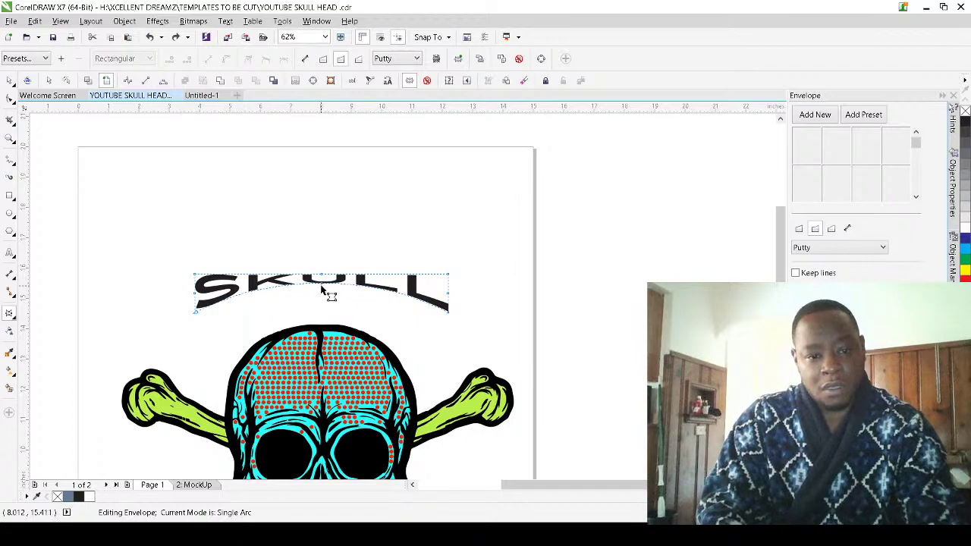
Pull the top middle node of the SKULL envelope upward with the bottom edge mirroring it, so the top bulges and the bottom flattens
{"action": "left_click_drag", "start_coordinate": [321, 287], "coordinate": [325, 309]}
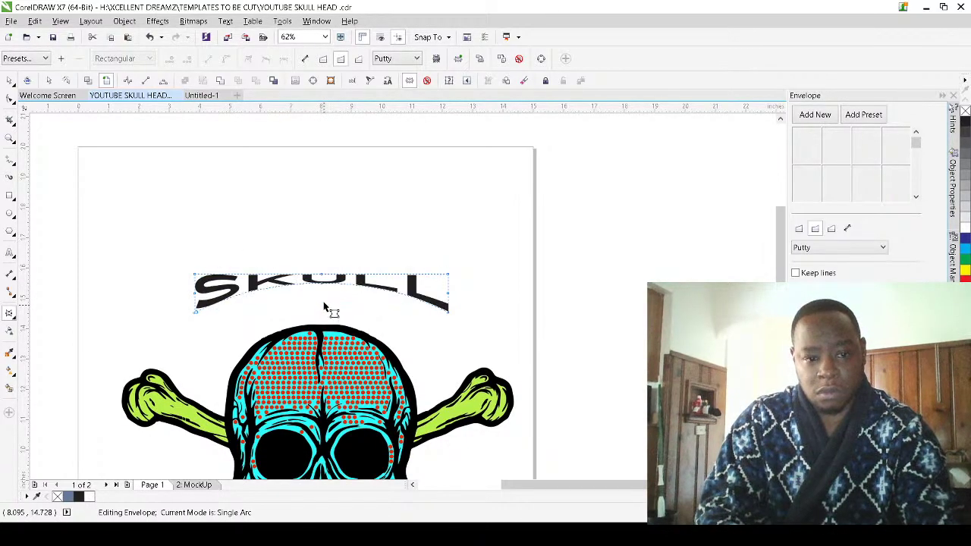
{"action": "left_click_drag", "start_coordinate": [321, 273], "coordinate": [322, 241]}
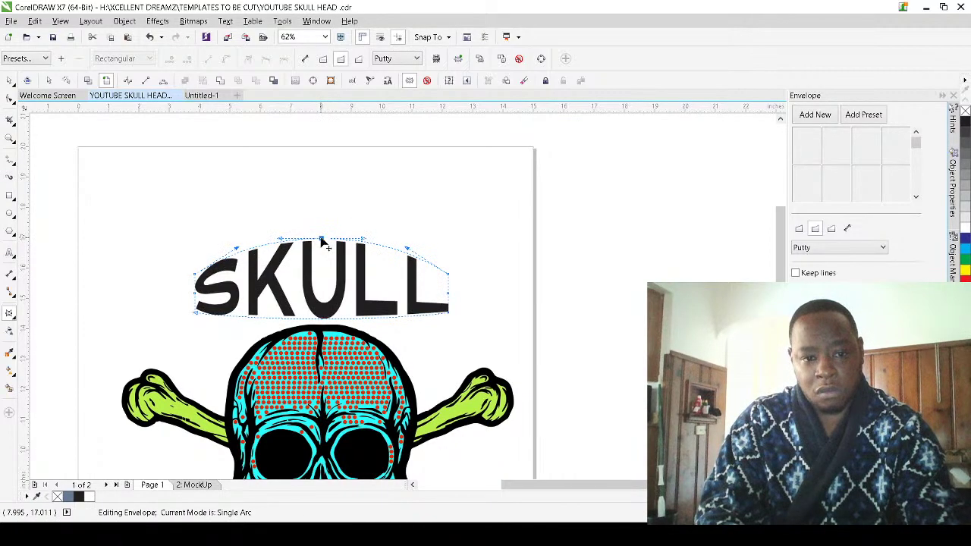
{"action": "key", "text": "ctrl+z"}
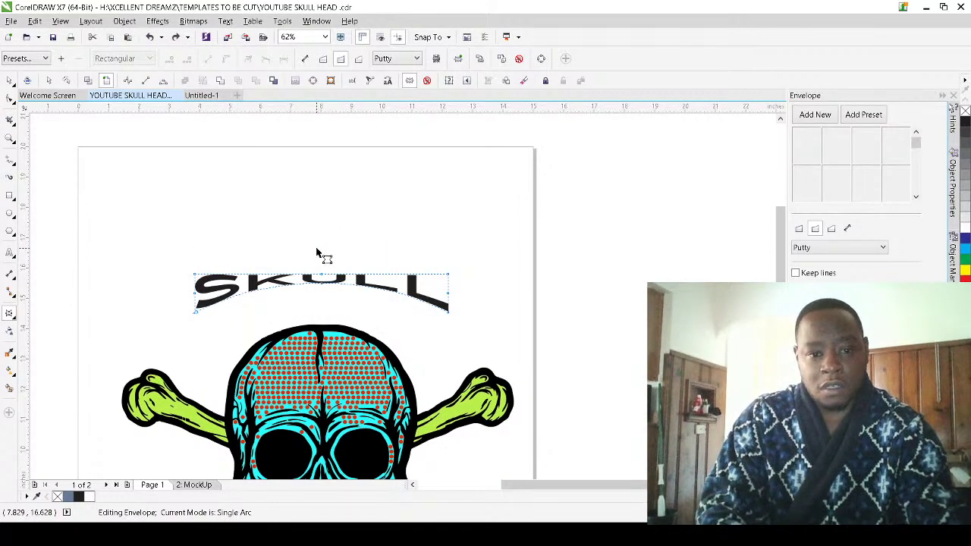
{"action": "left_click_drag", "start_coordinate": [321, 273], "coordinate": [322, 244]}
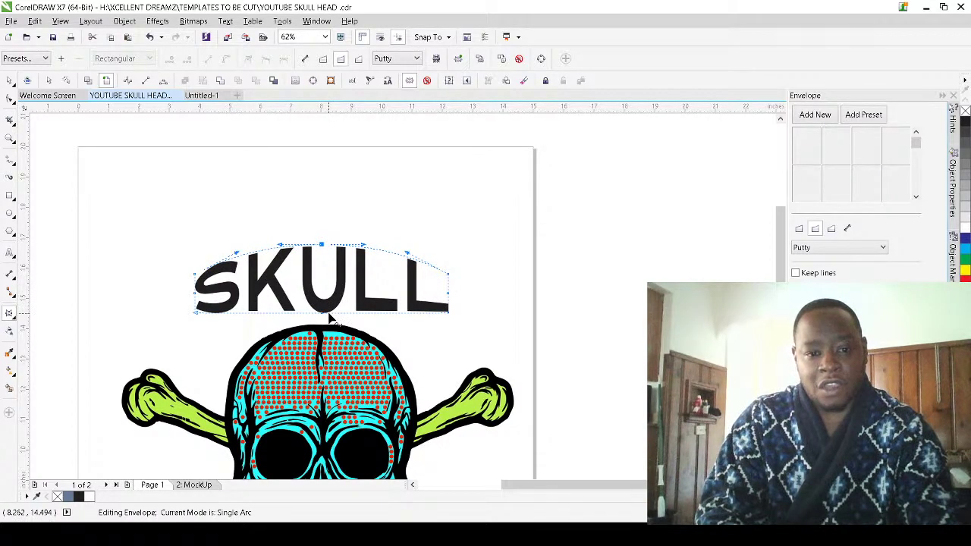
Undo the last envelope edit, and pull only the top middle node of the SKULL envelope upward into a tall arc
{"action": "key", "text": "ctrl+z"}
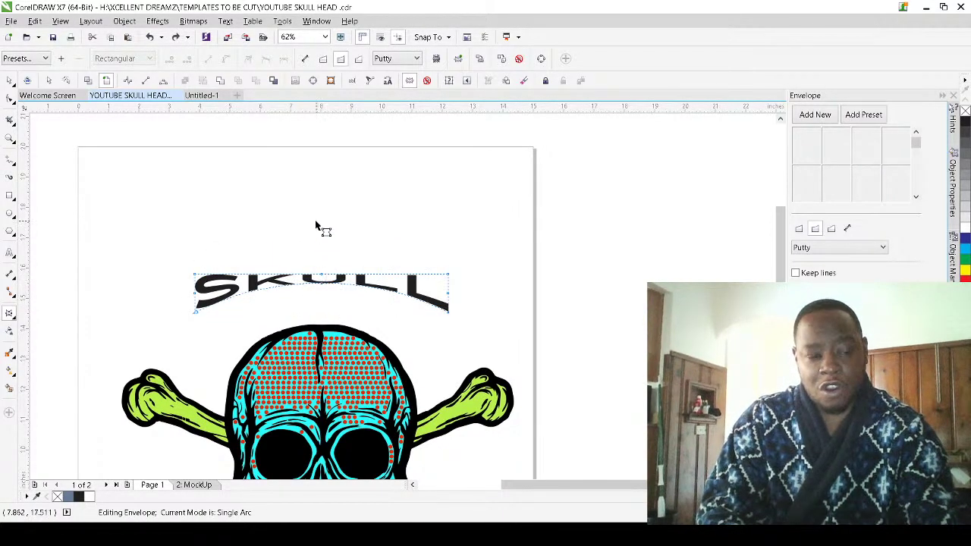
{"action": "left_click_drag", "start_coordinate": [324, 275], "coordinate": [321, 175]}
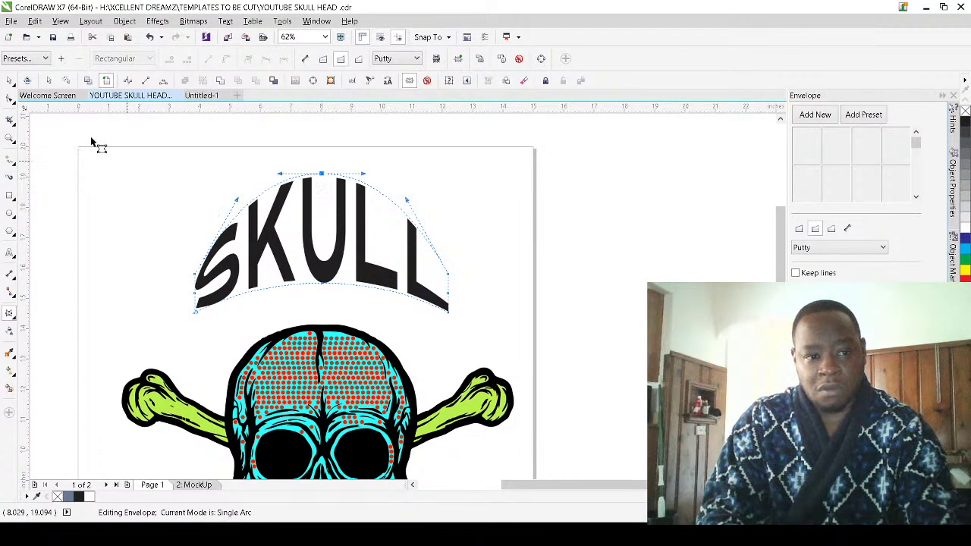
{"action": "left_click", "coordinate": [10, 81]}
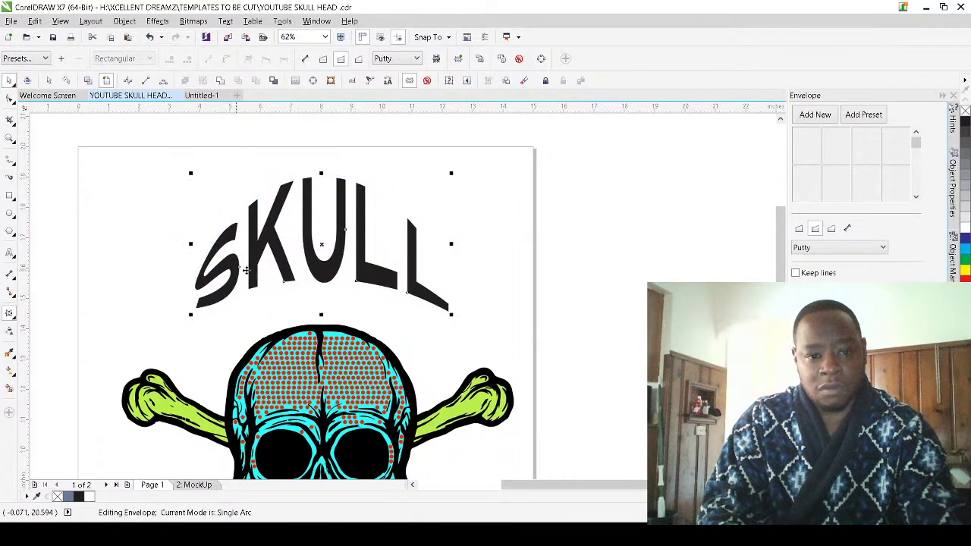
Reopen the SKULL text's envelope for editing and raise the middle of its bottom edge to follow the tall top arc
{"action": "double_click", "coordinate": [329, 254]}
{"action": "left_click_drag", "start_coordinate": [324, 290], "coordinate": [338, 228]}
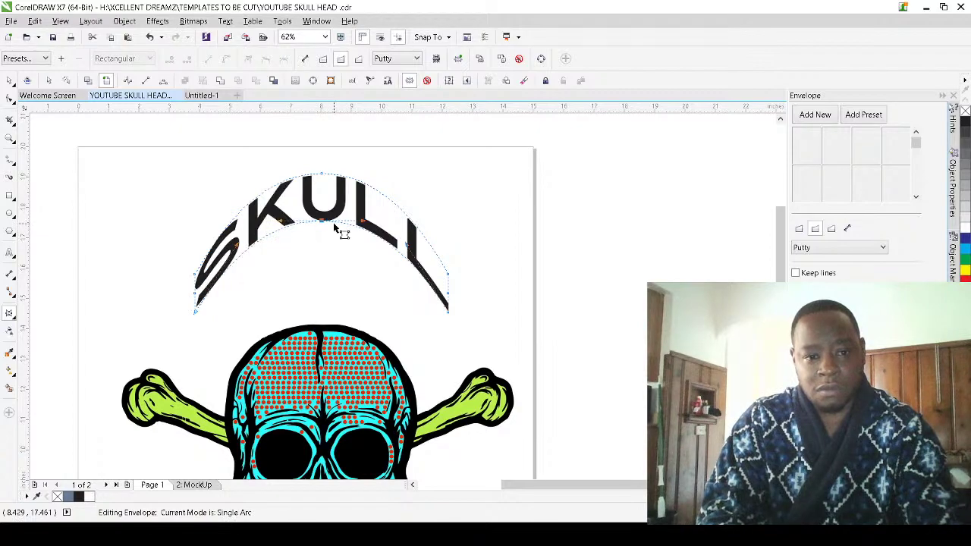
{"action": "left_click", "coordinate": [10, 80]}
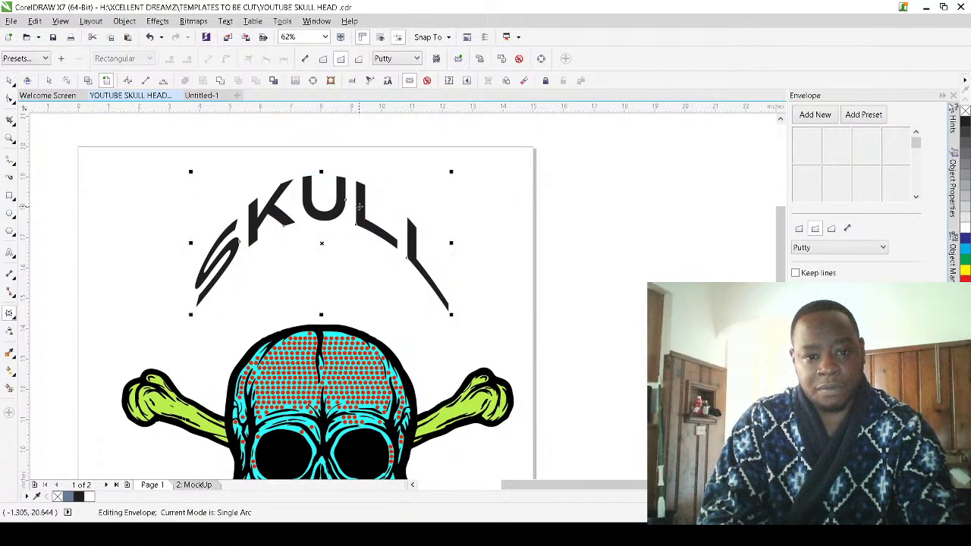
Move the arched SKULL text down so it wraps closely around the top of the skull, and deselect it
{"action": "left_click_drag", "start_coordinate": [337, 224], "coordinate": [327, 292]}
{"action": "left_click_drag", "start_coordinate": [325, 296], "coordinate": [326, 296]}
{"action": "scroll", "coordinate": [376, 222], "scroll_direction": "down", "scroll_amount": 1}
{"action": "left_click", "coordinate": [416, 245]}
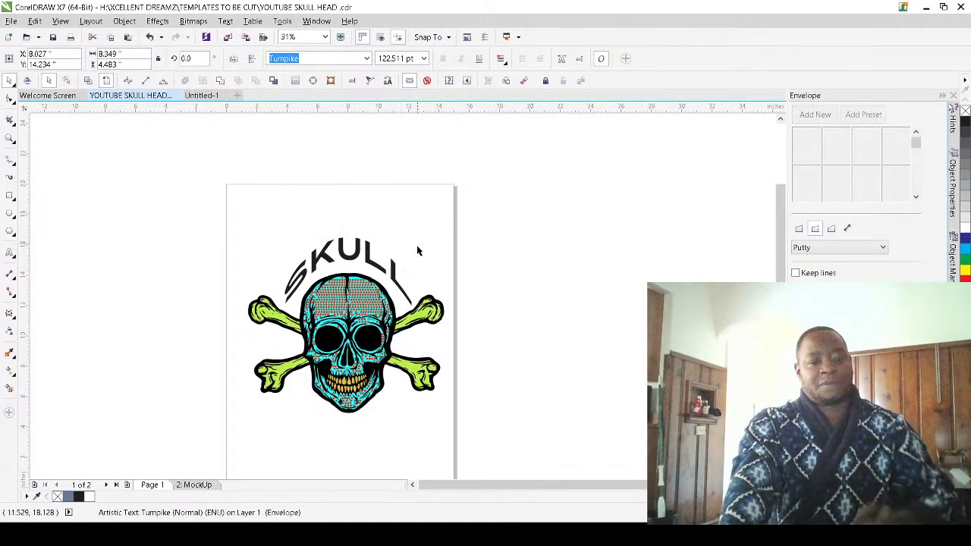
{"action": "scroll", "coordinate": [416, 257], "scroll_direction": "up", "scroll_amount": 1}
{"action": "scroll", "coordinate": [431, 258], "scroll_direction": "down", "scroll_amount": 2}
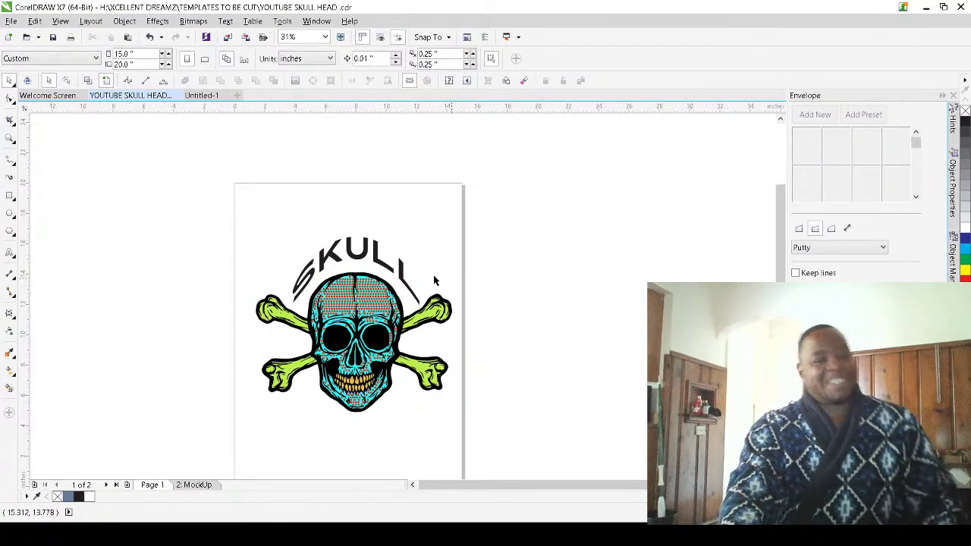
Delete the arched SKULL text from above the skull illustration
{"action": "scroll", "coordinate": [402, 258], "scroll_direction": "up", "scroll_amount": 4}
{"action": "left_click", "coordinate": [356, 249]}
{"action": "key", "text": "Delete"}
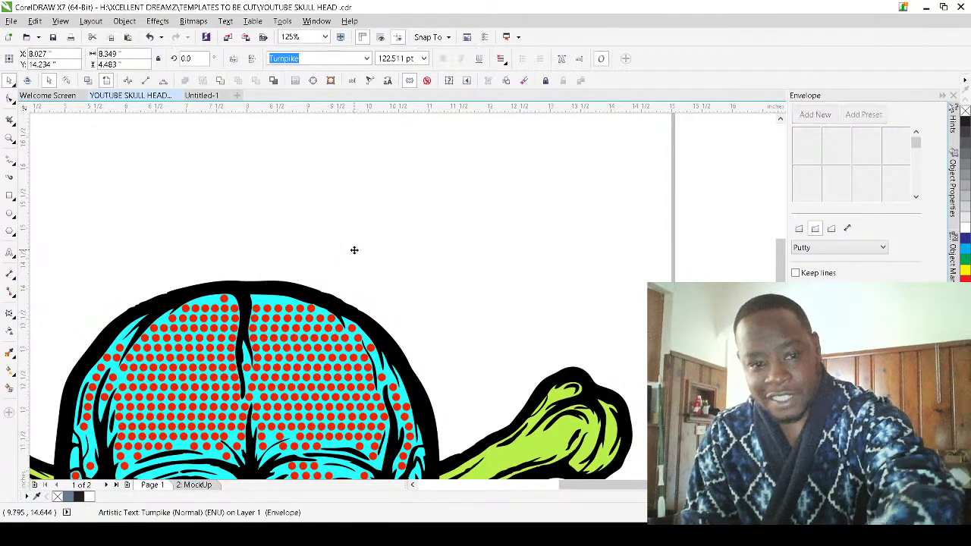
{"action": "scroll", "coordinate": [378, 259], "scroll_direction": "down", "scroll_amount": 2}
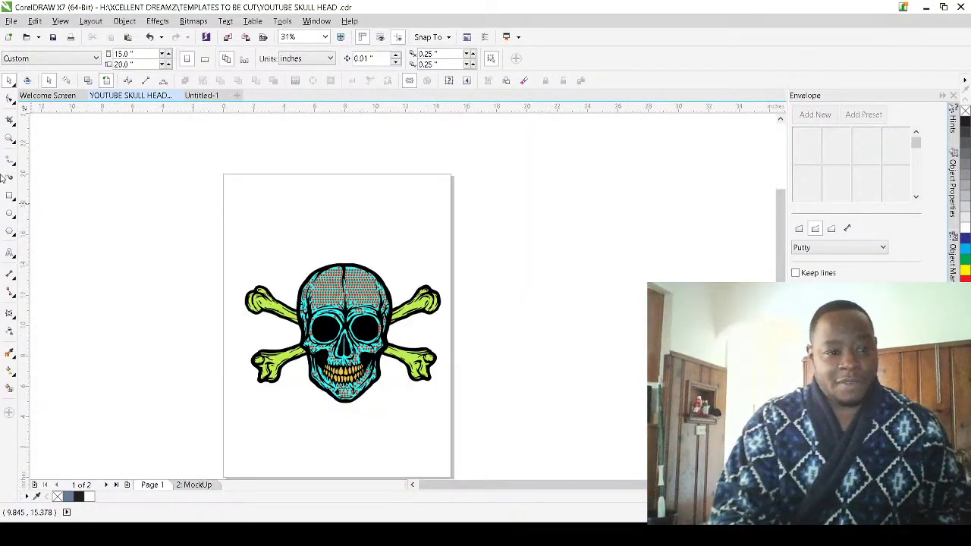
{"action": "left_click", "coordinate": [10, 256]}
{"action": "left_click", "coordinate": [293, 227]}
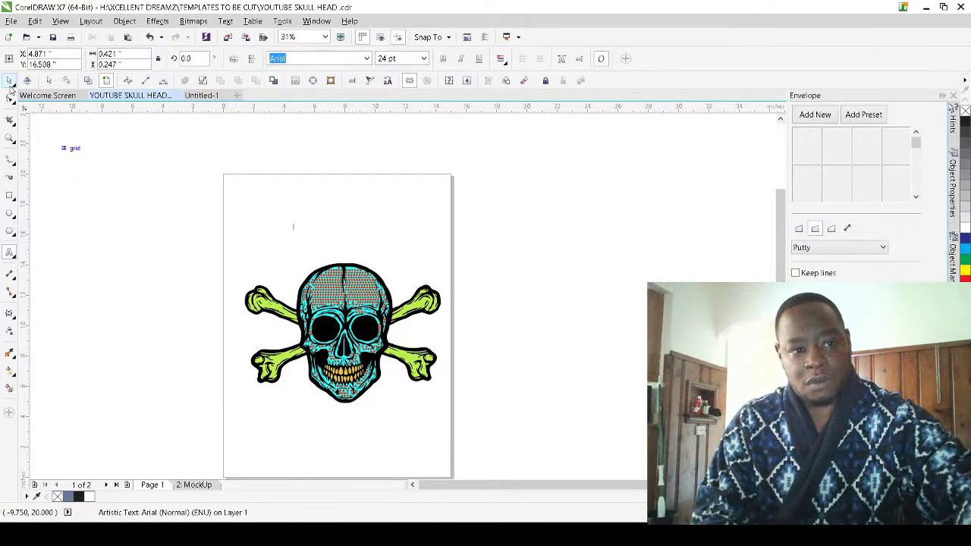
{"action": "left_click", "coordinate": [268, 238]}
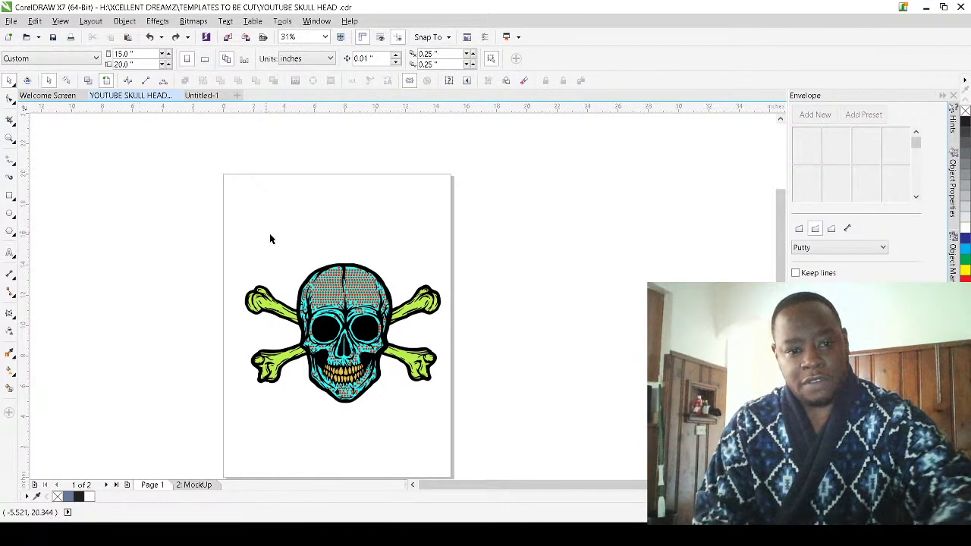
Add the artistic text LIFE on the page above the skull
{"action": "left_click", "coordinate": [9, 253]}
{"action": "left_click", "coordinate": [298, 216]}
{"action": "type", "text": "LIFE"}
{"action": "left_click", "coordinate": [9, 80]}
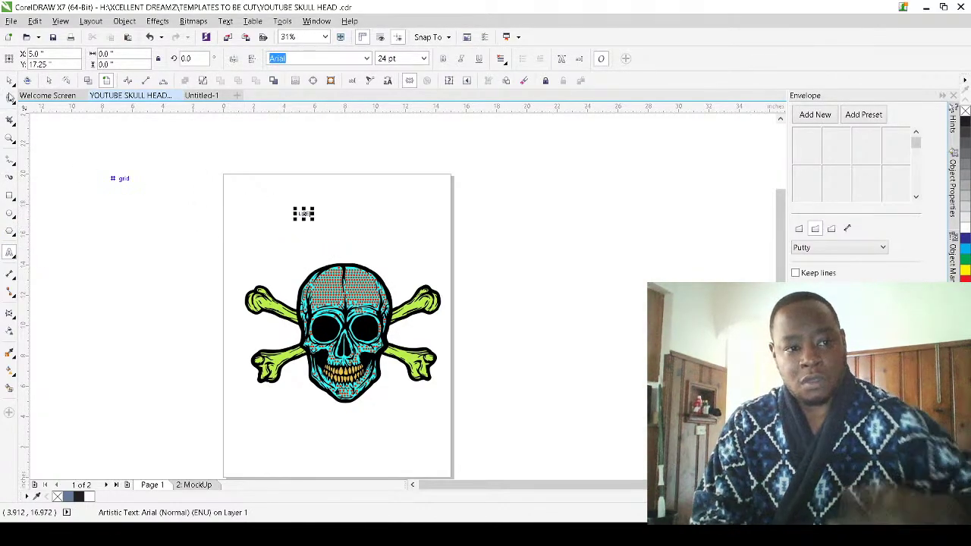
Enlarge the LIFE text to about 9 inches wide and centre it just above the skull
{"action": "left_click_drag", "start_coordinate": [311, 206], "coordinate": [458, 229]}
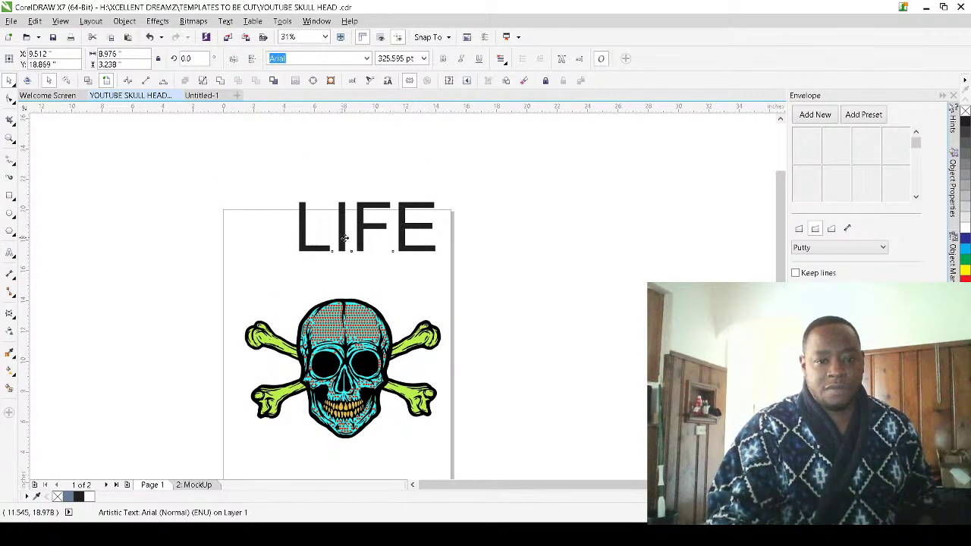
{"action": "mouse_move", "coordinate": [351, 260]}
{"action": "left_mouse_down"}
{"action": "mouse_move", "coordinate": [336, 282]}
{"action": "mouse_move", "coordinate": [342, 269]}
{"action": "left_mouse_up"}
{"action": "scroll", "coordinate": [347, 277], "scroll_direction": "down", "scroll_amount": 1}
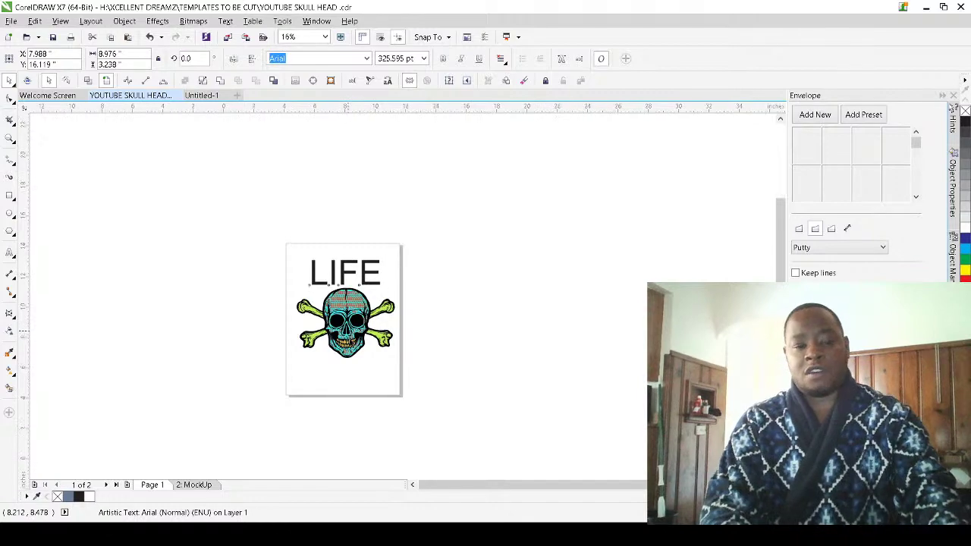
{"action": "scroll", "coordinate": [347, 258], "scroll_direction": "up", "scroll_amount": 1}
{"action": "scroll", "coordinate": [341, 342], "scroll_direction": "down", "scroll_amount": 1}
{"action": "scroll", "coordinate": [345, 285], "scroll_direction": "up", "scroll_amount": 1}
{"action": "scroll", "coordinate": [343, 228], "scroll_direction": "down", "scroll_amount": 2}
{"action": "scroll", "coordinate": [343, 226], "scroll_direction": "up", "scroll_amount": 1}
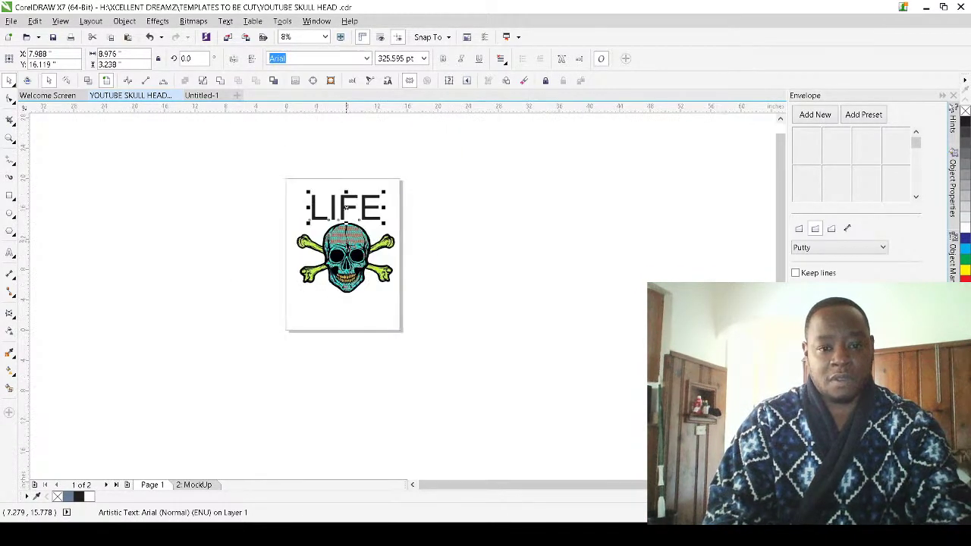
Copy the LIFE text straight down below the skull and change the copy's wording to DEATH
{"action": "left_click_drag", "start_coordinate": [346, 207], "coordinate": [347, 309]}
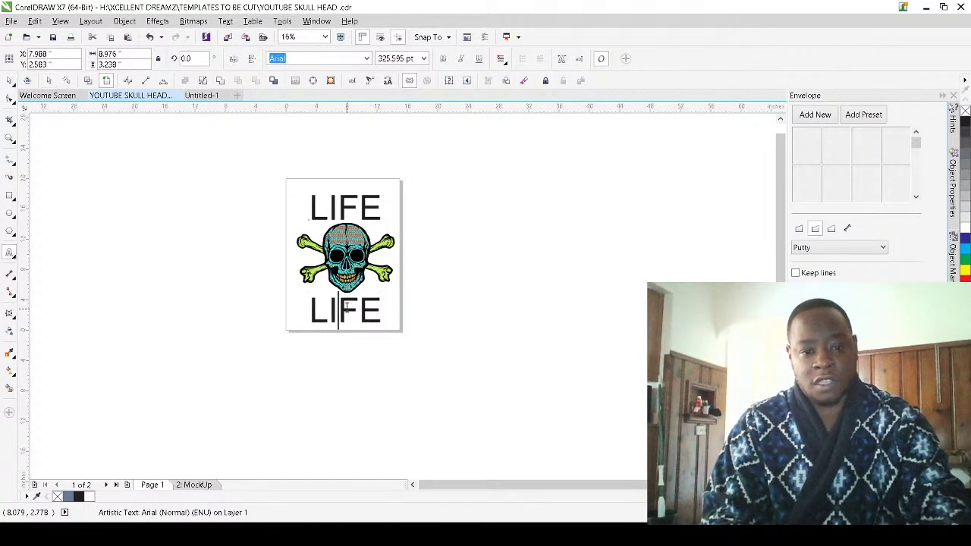
{"action": "double_click", "coordinate": [347, 308]}
{"action": "double_click", "coordinate": [346, 307]}
{"action": "type", "text": "DEATH"}
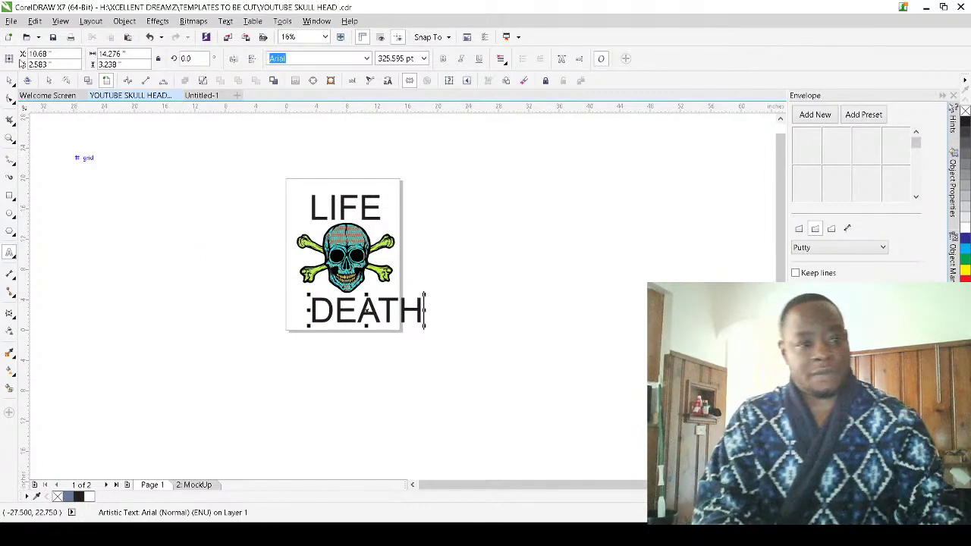
{"action": "left_click", "coordinate": [10, 82]}
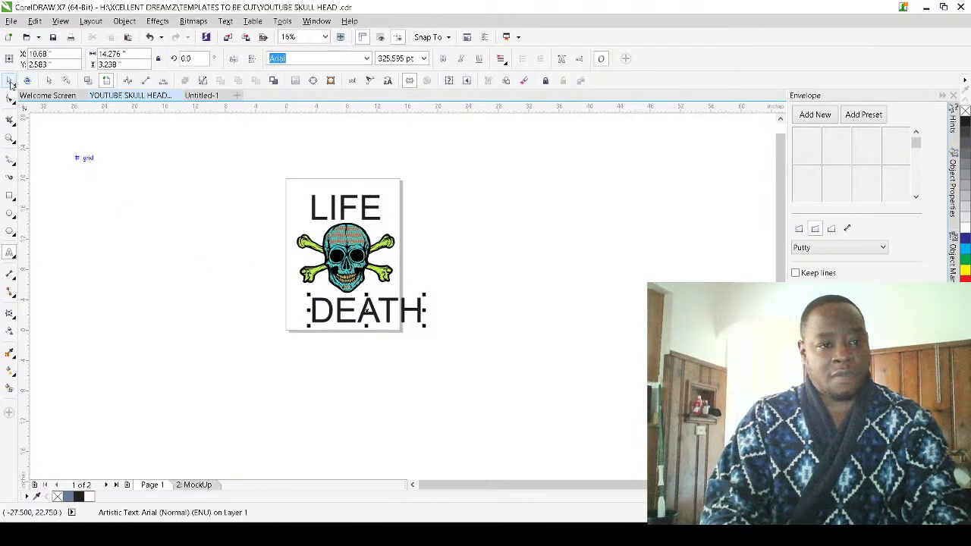
Shift the DEATH text horizontally so it fits within the page width beneath the skull
{"action": "scroll", "coordinate": [374, 305], "scroll_direction": "up", "scroll_amount": 2}
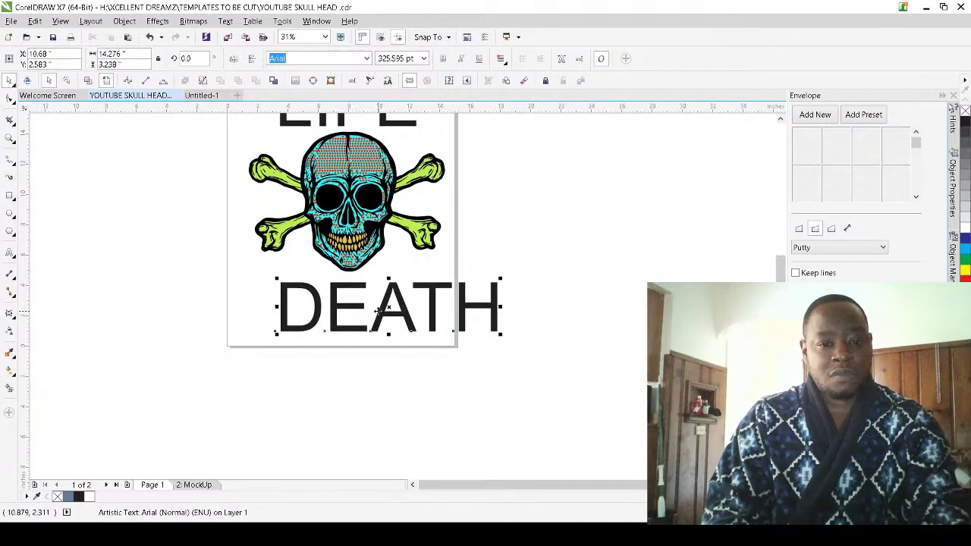
{"action": "left_click_drag", "start_coordinate": [374, 313], "coordinate": [327, 312]}
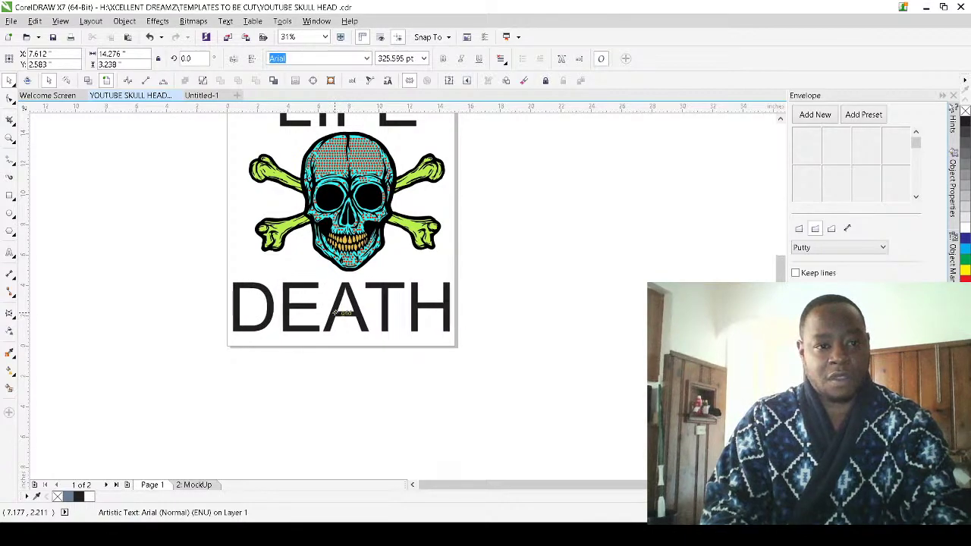
{"action": "scroll", "coordinate": [403, 322], "scroll_direction": "down", "scroll_amount": 2}
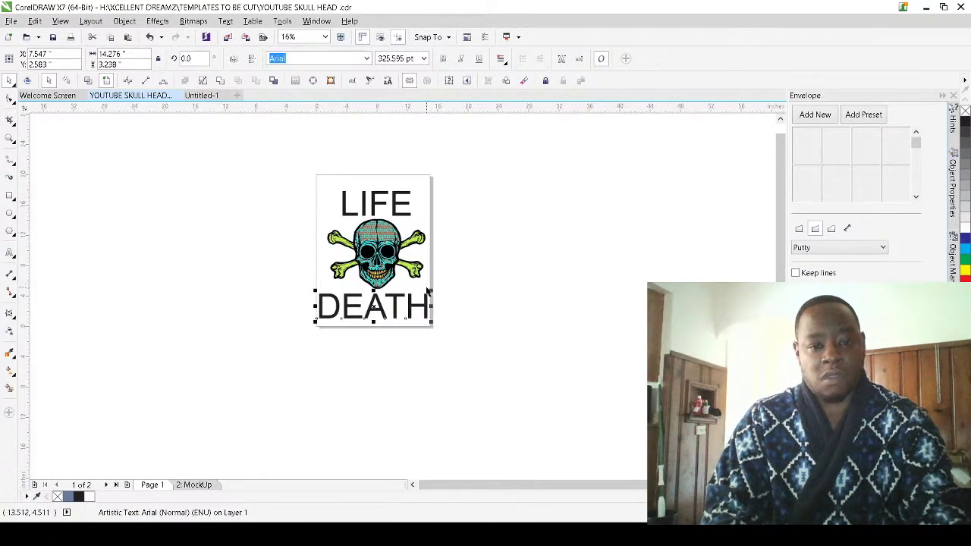
{"action": "scroll", "coordinate": [423, 303], "scroll_direction": "up", "scroll_amount": 2}
{"action": "scroll", "coordinate": [395, 178], "scroll_direction": "down", "scroll_amount": 2}
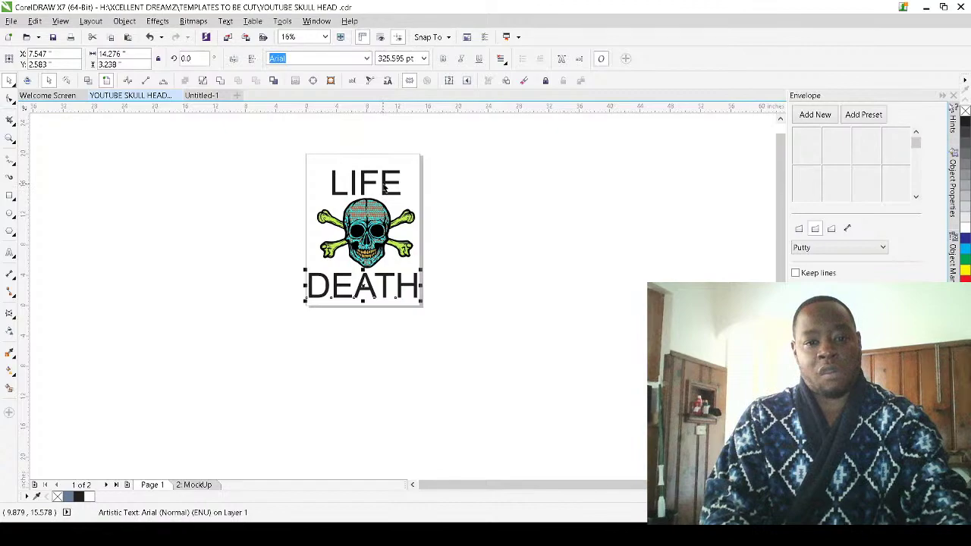
Select the LIFE and DEATH texts together and scale both down proportionally to about 243 pt
{"action": "left_click", "coordinate": [387, 180], "text": "shift"}
{"action": "scroll", "coordinate": [424, 164], "scroll_direction": "up", "scroll_amount": 2}
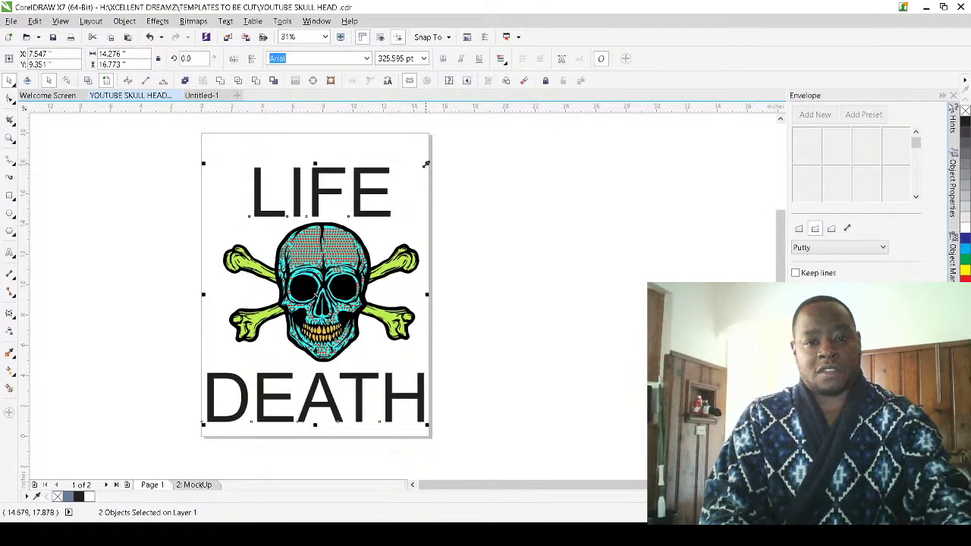
{"action": "left_click_drag", "start_coordinate": [423, 166], "coordinate": [401, 186]}
{"action": "left_click", "coordinate": [342, 172]}
Move LIFE up clear of the skull's top and DEATH down clear of its chin
{"action": "scroll", "coordinate": [311, 168], "scroll_direction": "up", "scroll_amount": 2}
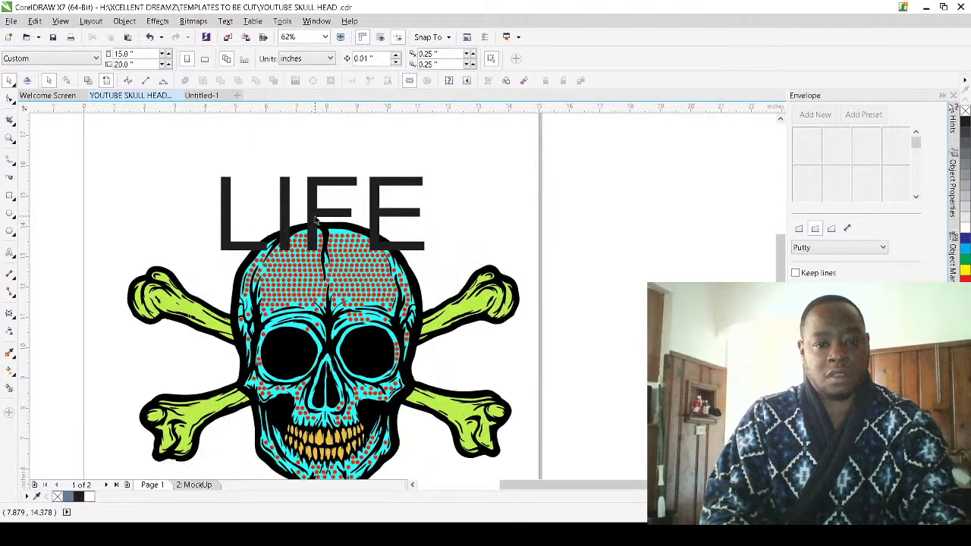
{"action": "left_click_drag", "start_coordinate": [312, 213], "coordinate": [312, 164]}
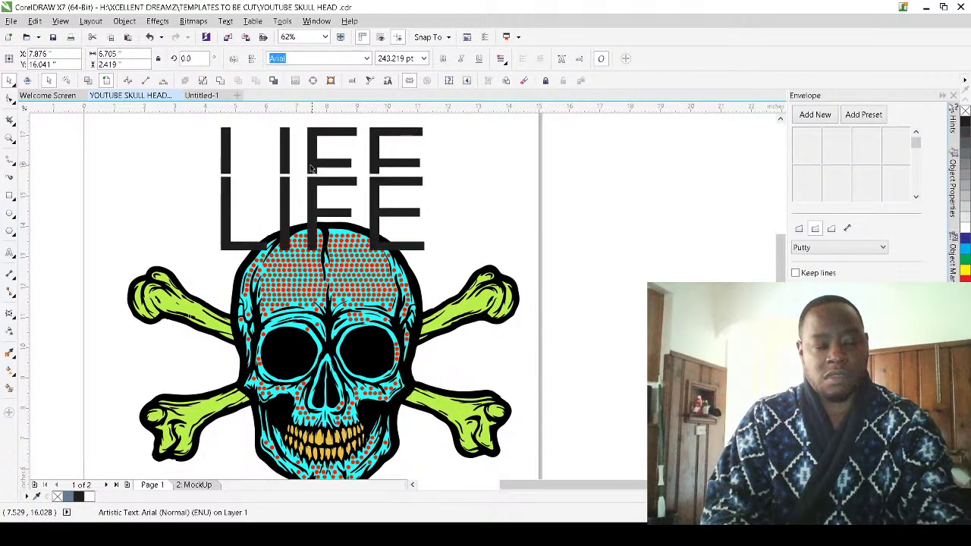
{"action": "scroll", "coordinate": [341, 179], "scroll_direction": "down", "scroll_amount": 1}
{"action": "scroll", "coordinate": [341, 178], "scroll_direction": "down", "scroll_amount": 2}
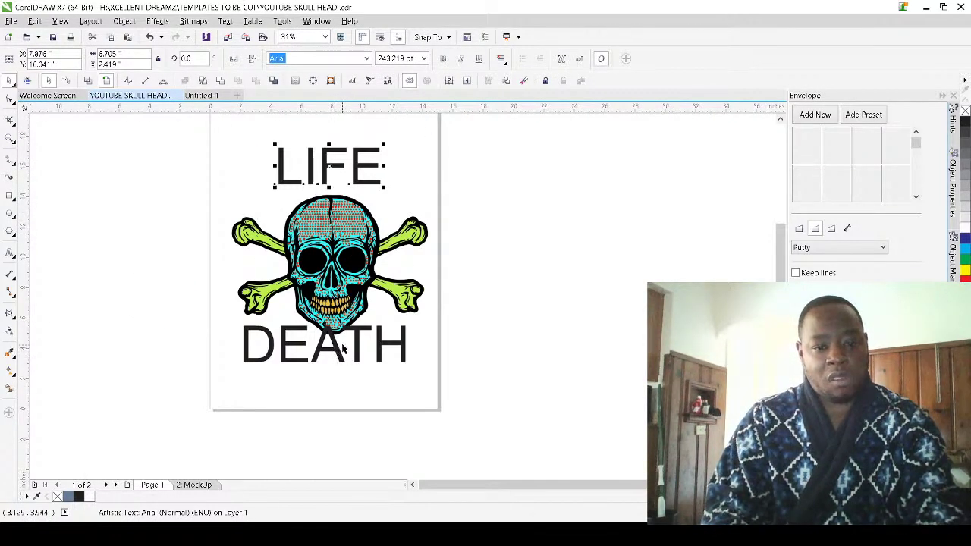
{"action": "left_click_drag", "start_coordinate": [341, 355], "coordinate": [346, 369]}
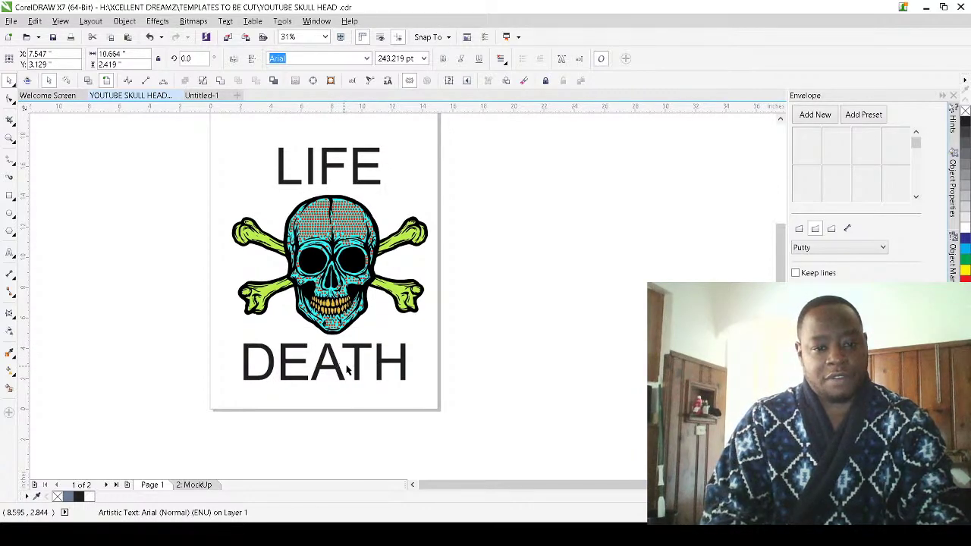
Select LIFE and DEATH together, try various display fonts on them and set both words in Space Adventure
{"action": "left_click", "coordinate": [355, 170], "text": "shift"}
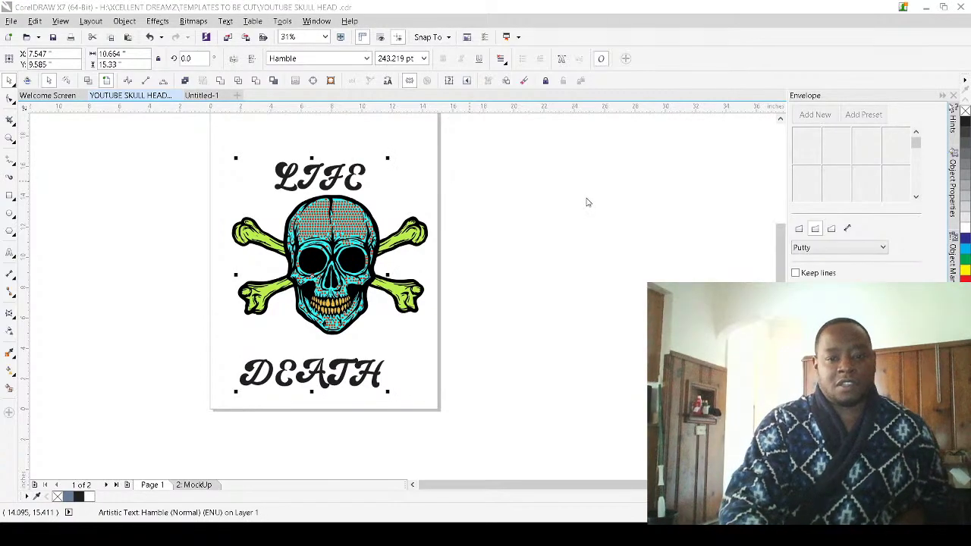
{"action": "key", "text": "ctrl+z"}
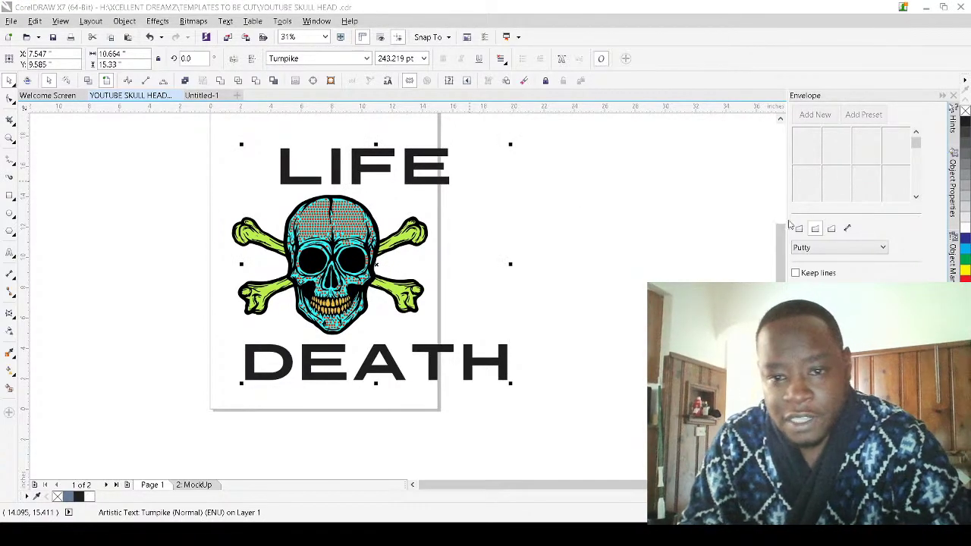
{"action": "key", "text": "Down"}
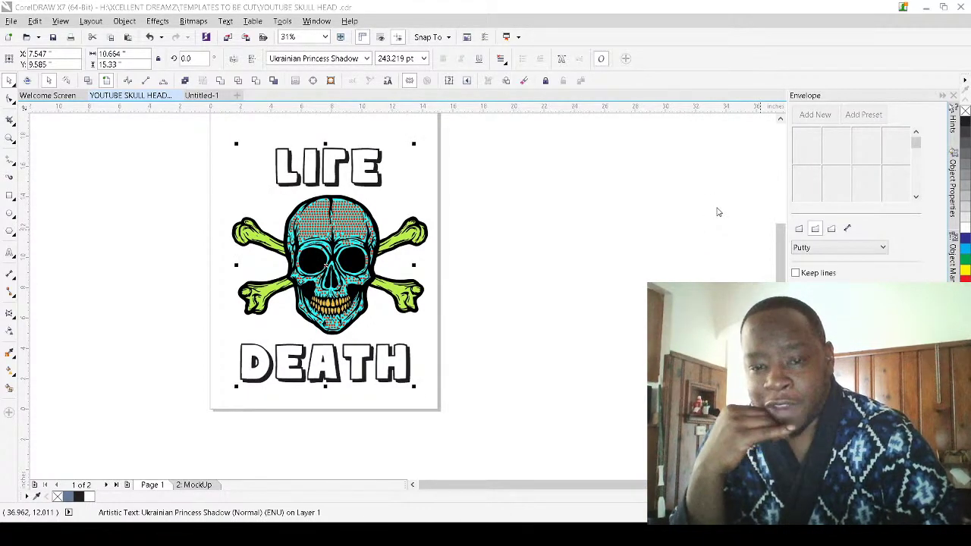
{"action": "key", "text": "Down"}
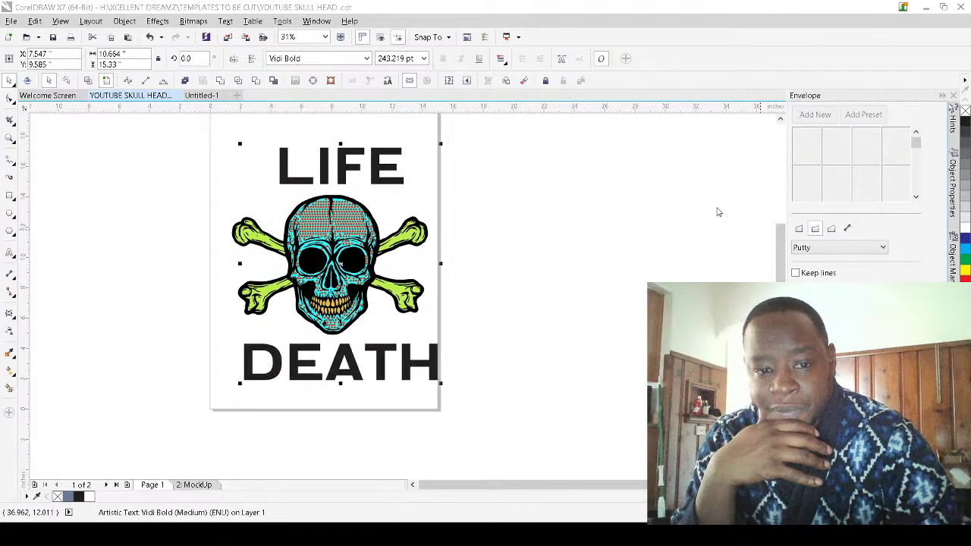
{"action": "key", "text": "Down"}
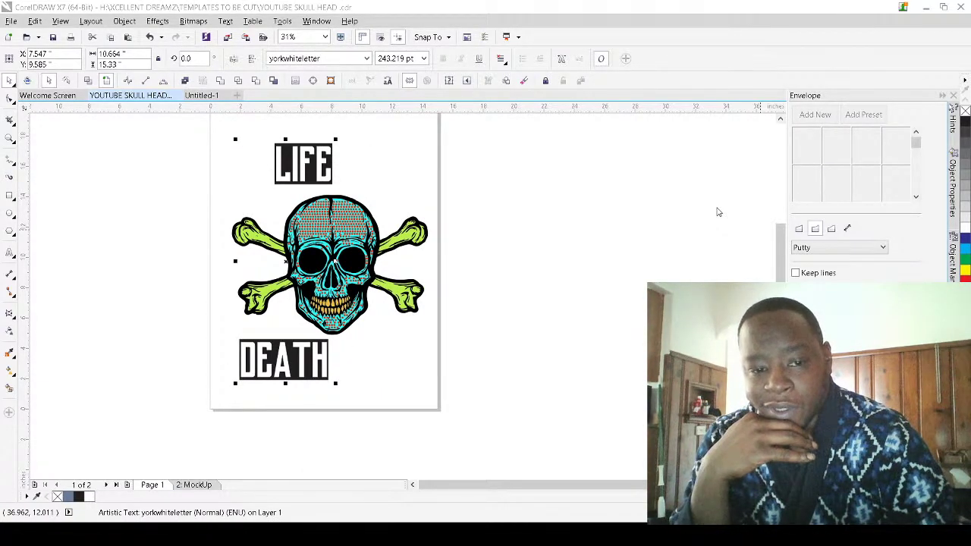
{"action": "key", "text": "Down"}
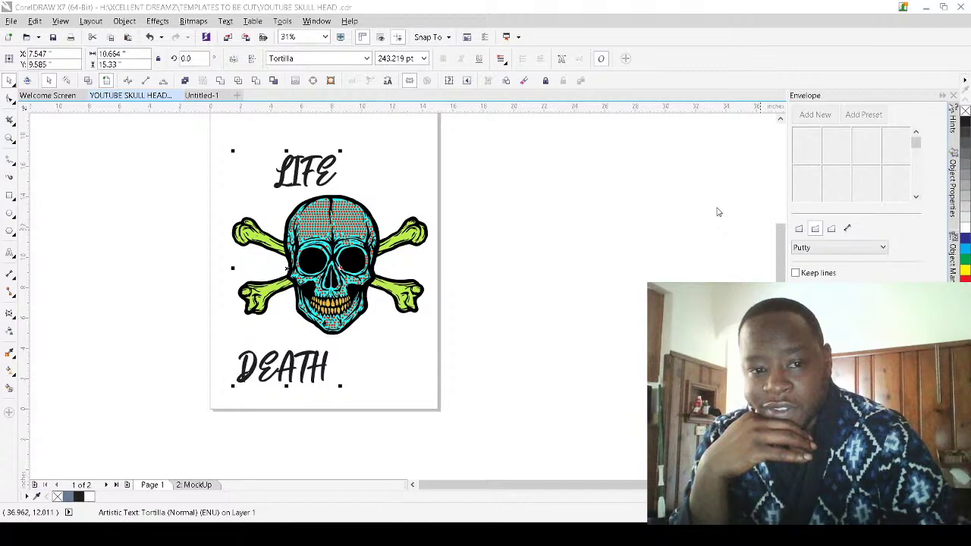
{"action": "key", "text": "Down"}
{"action": "key", "text": "Down"}
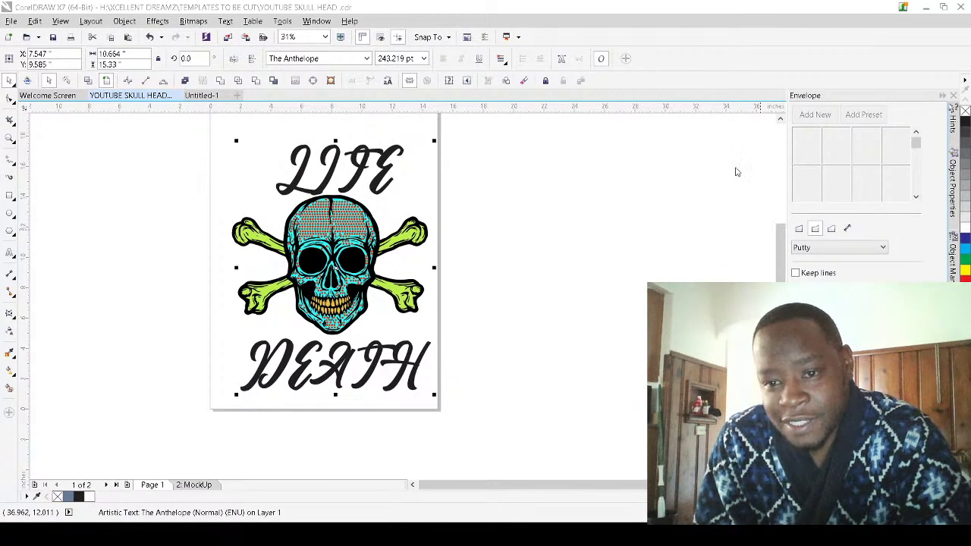
{"action": "key", "text": "Up"}
{"action": "key", "text": "Up"}
{"action": "key", "text": "Up"}
{"action": "key", "text": "Up"}
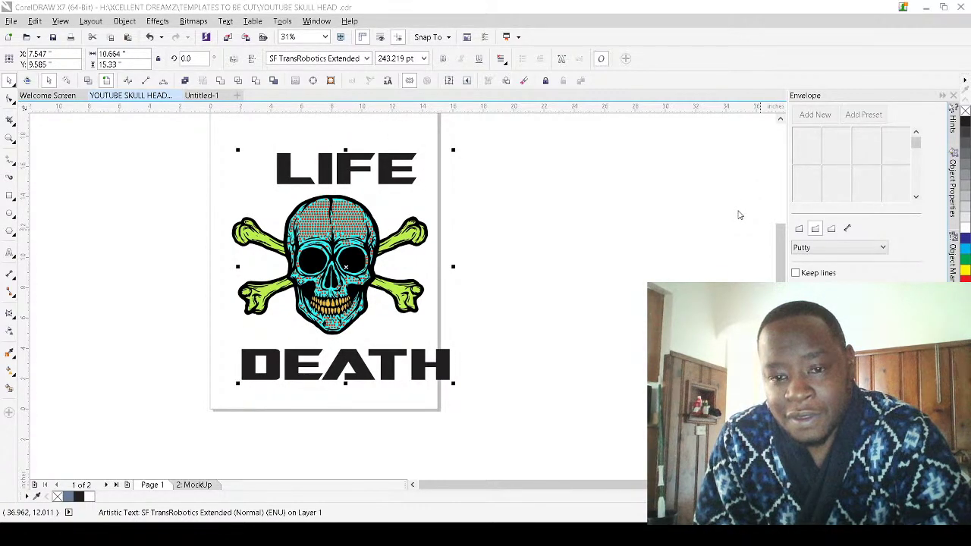
{"action": "key", "text": "Down"}
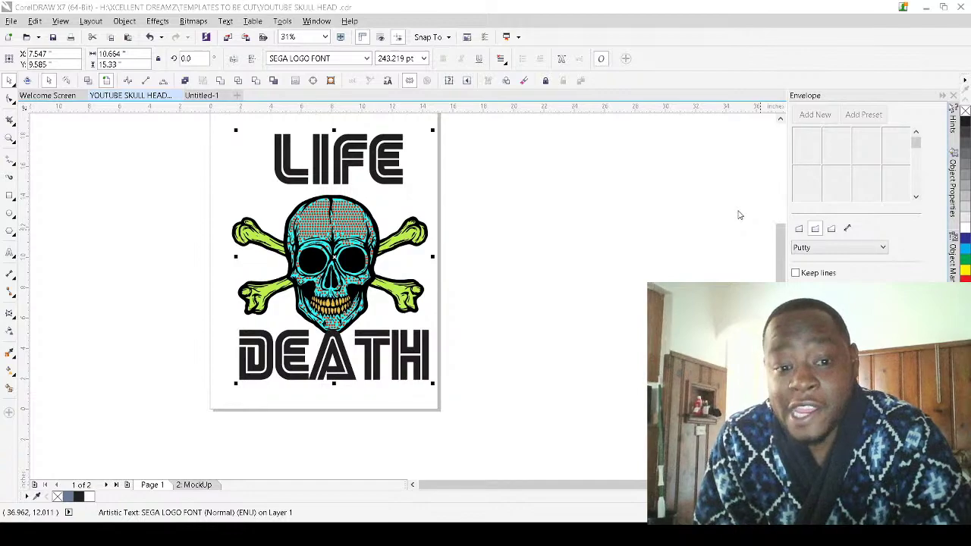
{"action": "key", "text": "Down"}
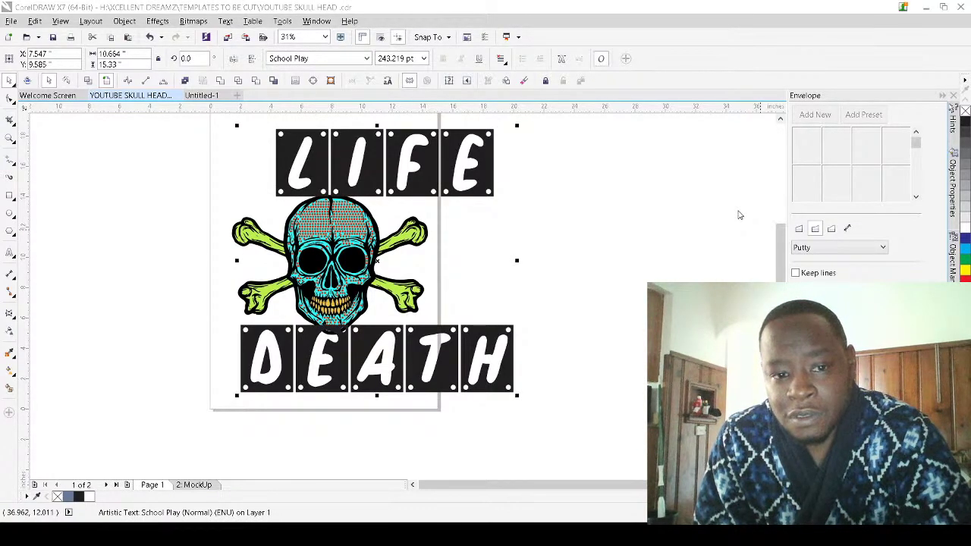
{"action": "key", "text": "Down"}
{"action": "key", "text": "Up"}
{"action": "key", "text": "Up"}
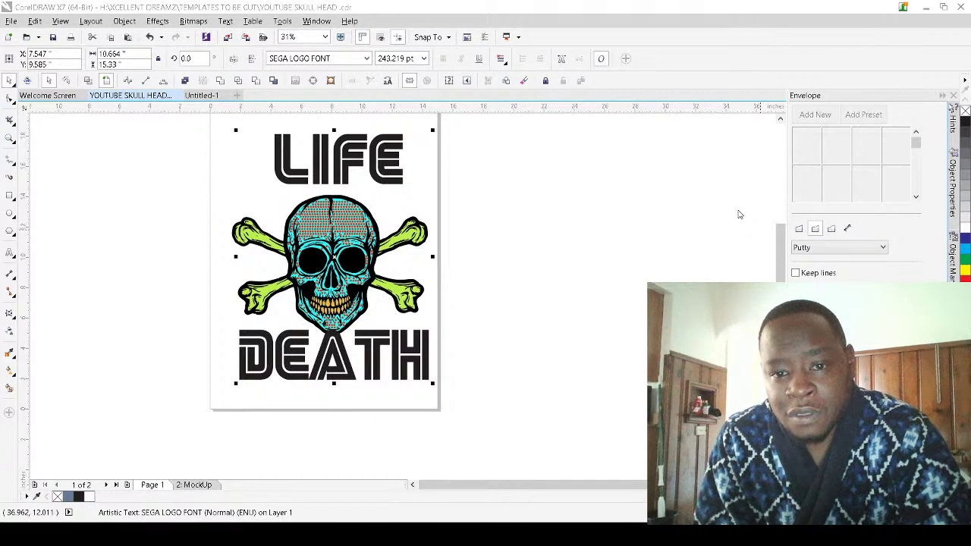
{"action": "key", "text": "Down"}
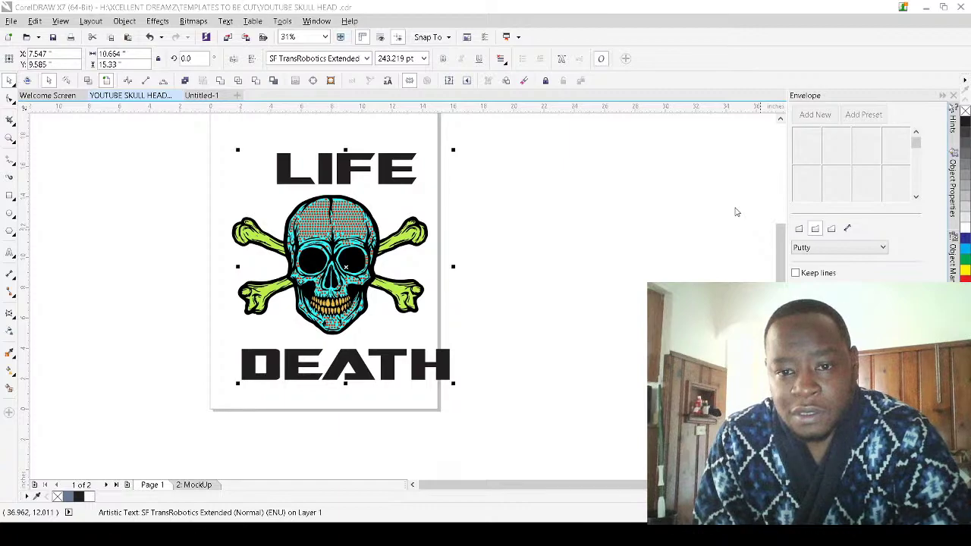
{"action": "key", "text": "Down"}
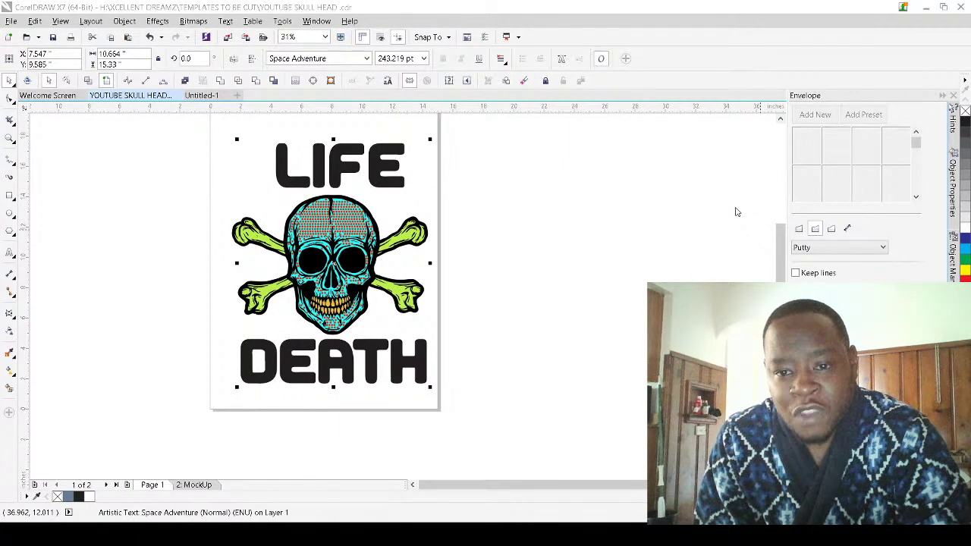
{"action": "key", "text": "Down"}
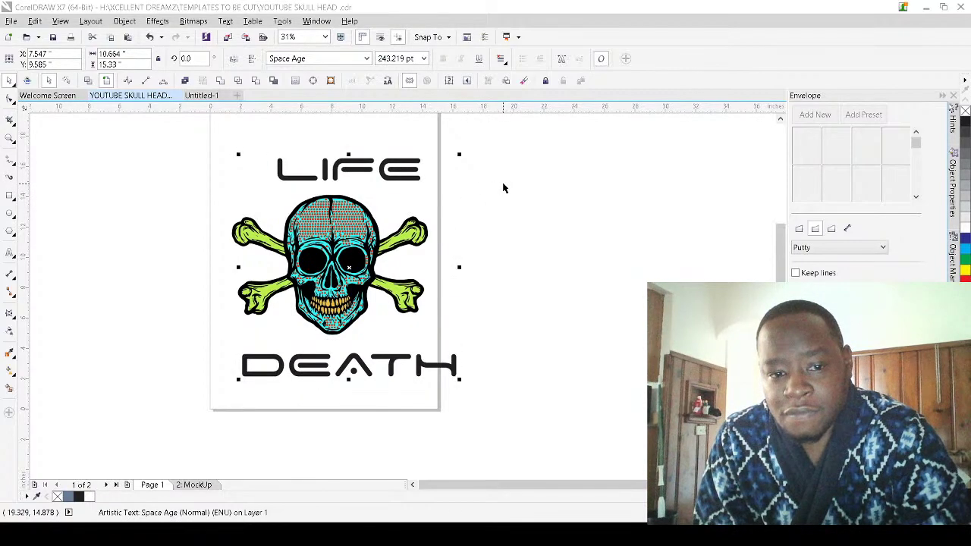
{"action": "key", "text": "Up"}
{"action": "left_click", "coordinate": [459, 189]}
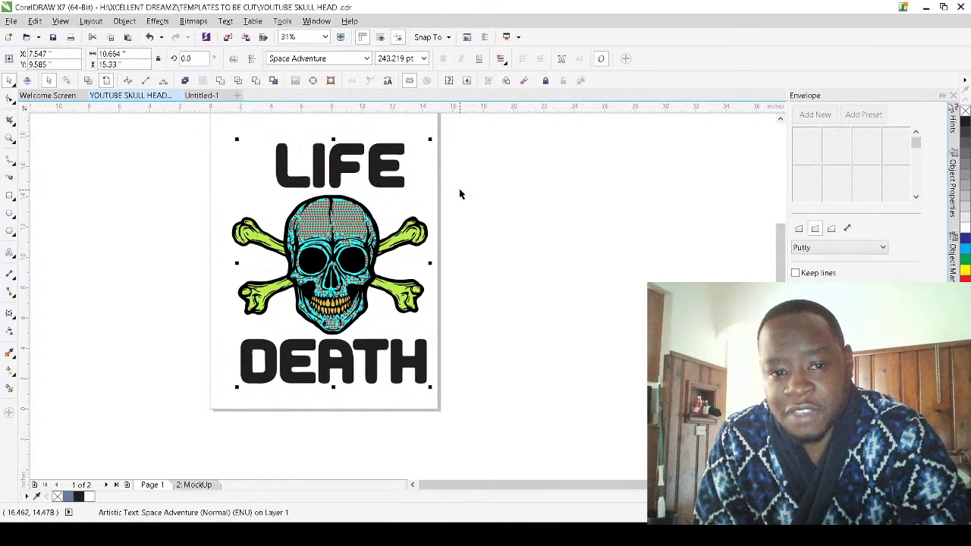
Shift LIFE sideways above the skull so that it starts nearly in line with DEATH
{"action": "scroll", "coordinate": [290, 160], "scroll_direction": "up", "scroll_amount": 1}
{"action": "scroll", "coordinate": [311, 185], "scroll_direction": "down", "scroll_amount": 1}
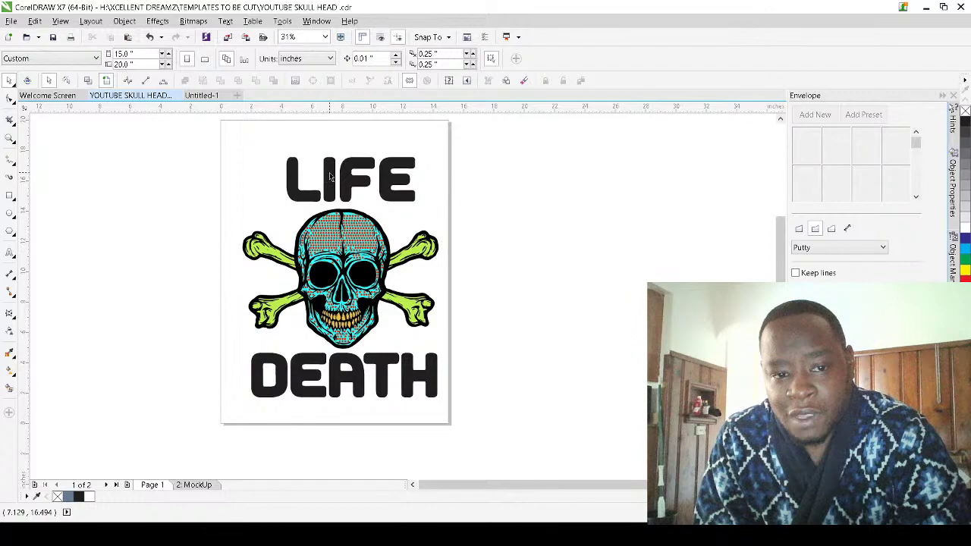
{"action": "left_click", "coordinate": [317, 177]}
{"action": "left_click_drag", "start_coordinate": [289, 189], "coordinate": [263, 185]}
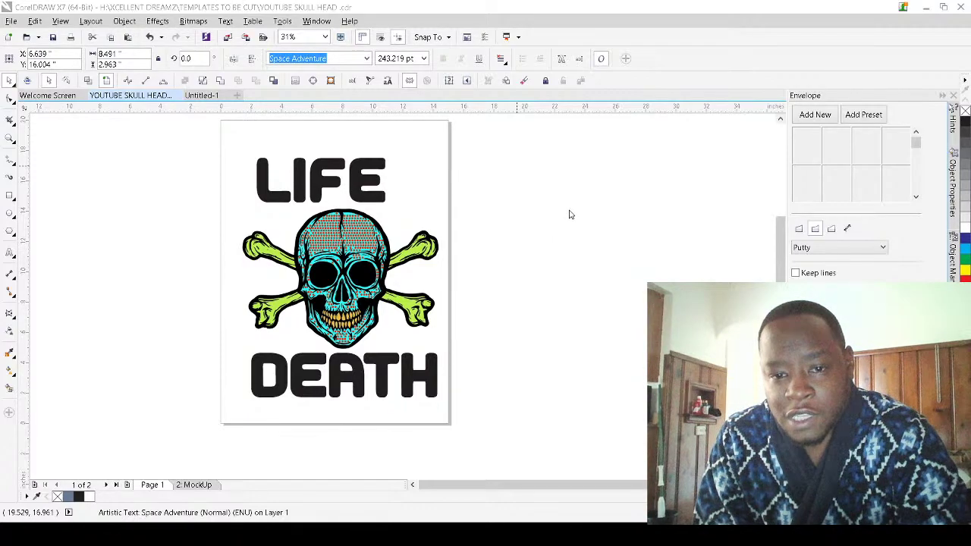
Widen LIFE's letter spacing until the word is about 11.1 in wide, and nudge it to sit centred just above the skull
{"action": "key", "text": "F10"}
{"action": "left_click_drag", "start_coordinate": [390, 206], "coordinate": [424, 207]}
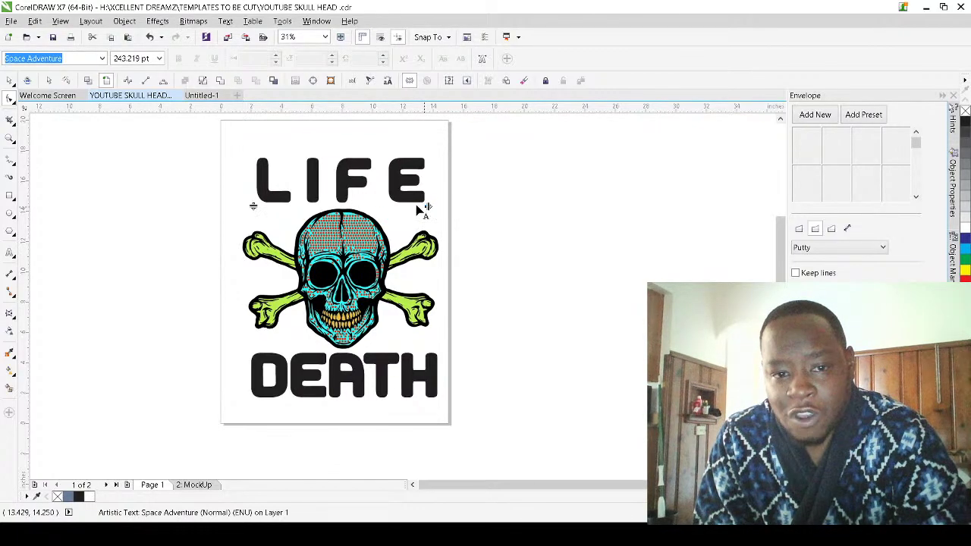
{"action": "left_click", "coordinate": [9, 81]}
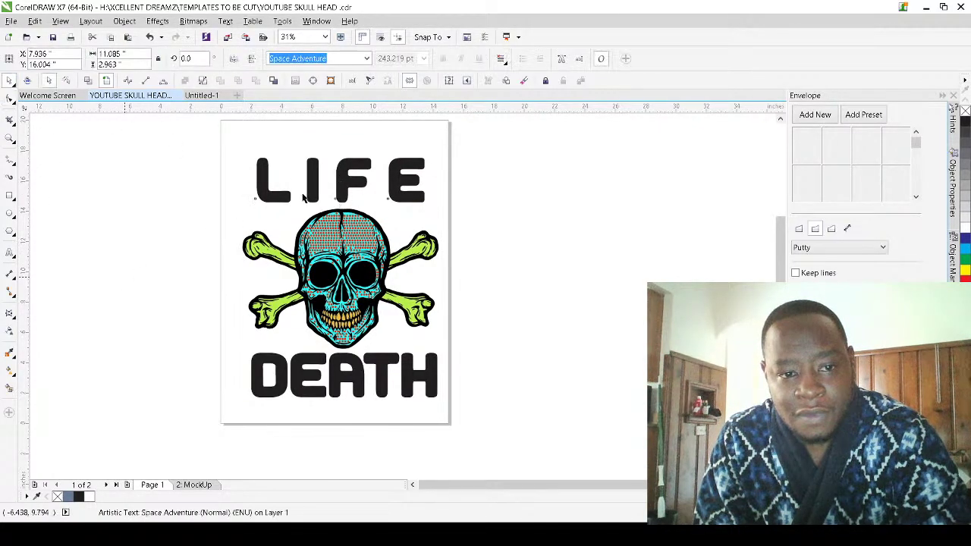
{"action": "left_click_drag", "start_coordinate": [264, 195], "coordinate": [264, 198]}
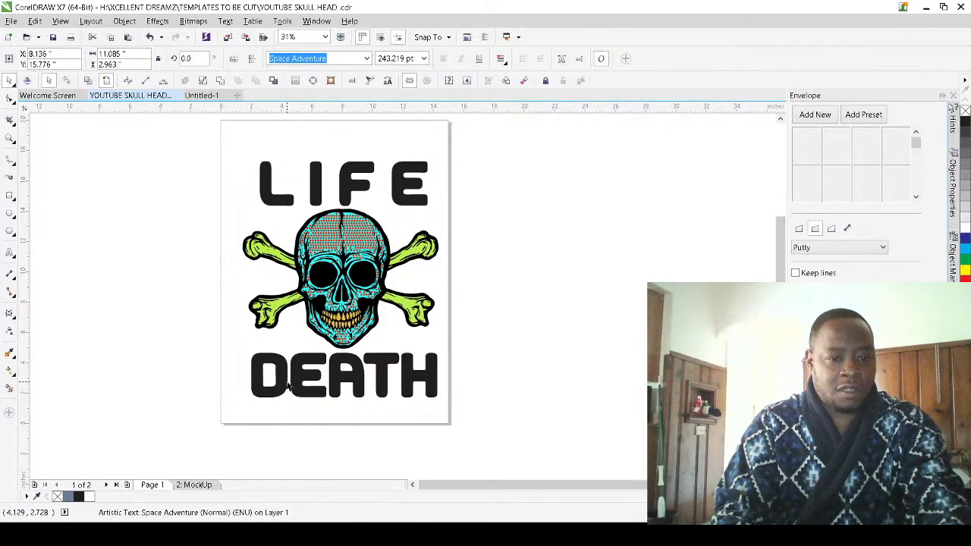
Duplicate the DEATH text, shrink the copy to about 40 pt and place it beside the skull's chin
{"action": "left_click_drag", "start_coordinate": [287, 387], "coordinate": [240, 309]}
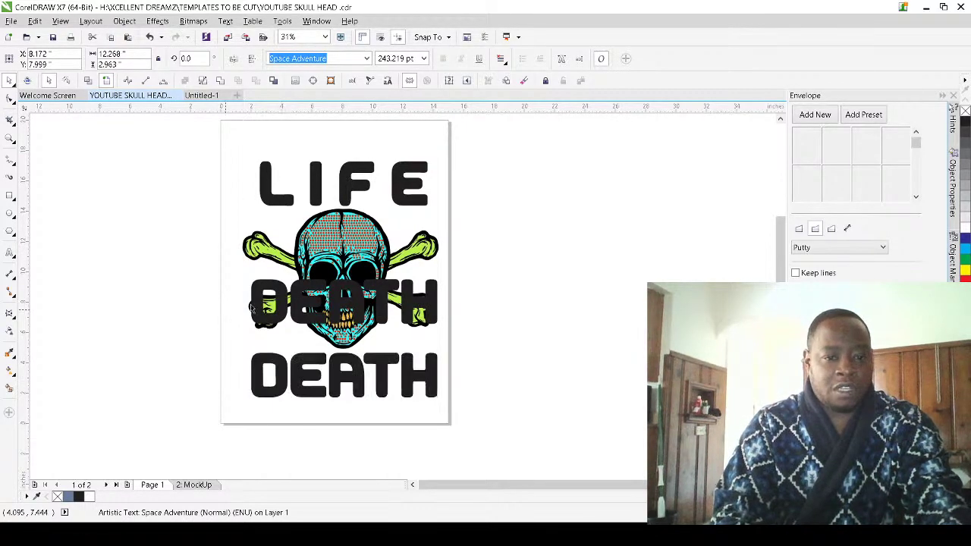
{"action": "scroll", "coordinate": [387, 316], "scroll_direction": "up", "scroll_amount": 2}
{"action": "left_click_drag", "start_coordinate": [489, 248], "coordinate": [205, 375]}
{"action": "left_click_drag", "start_coordinate": [173, 338], "coordinate": [204, 366]}
Change the wording of the small DEATH copy to OR
{"action": "key", "text": "F8"}
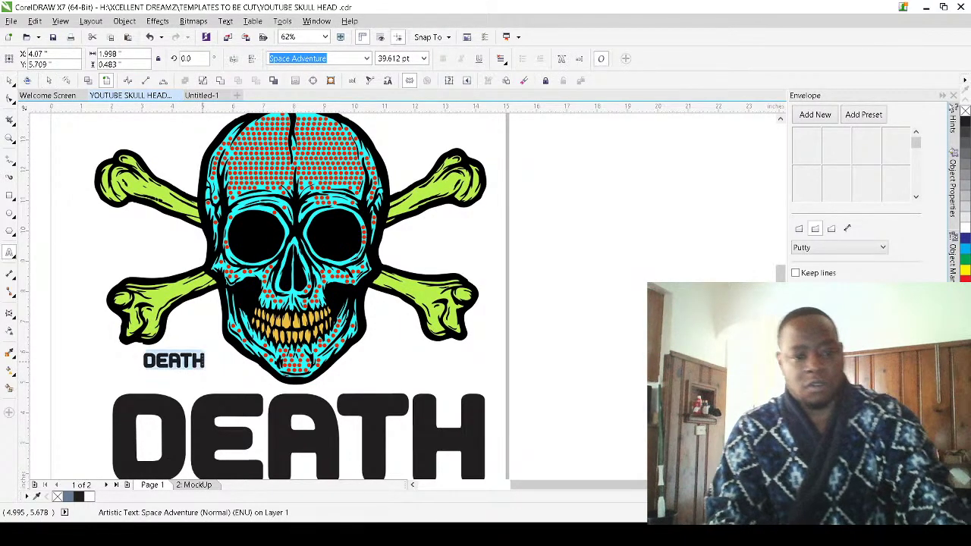
{"action": "left_click", "coordinate": [174, 362]}
{"action": "key", "text": "ctrl+a"}
{"action": "key", "text": "Delete"}
{"action": "type", "text": "OR"}
{"action": "left_click", "coordinate": [11, 81]}
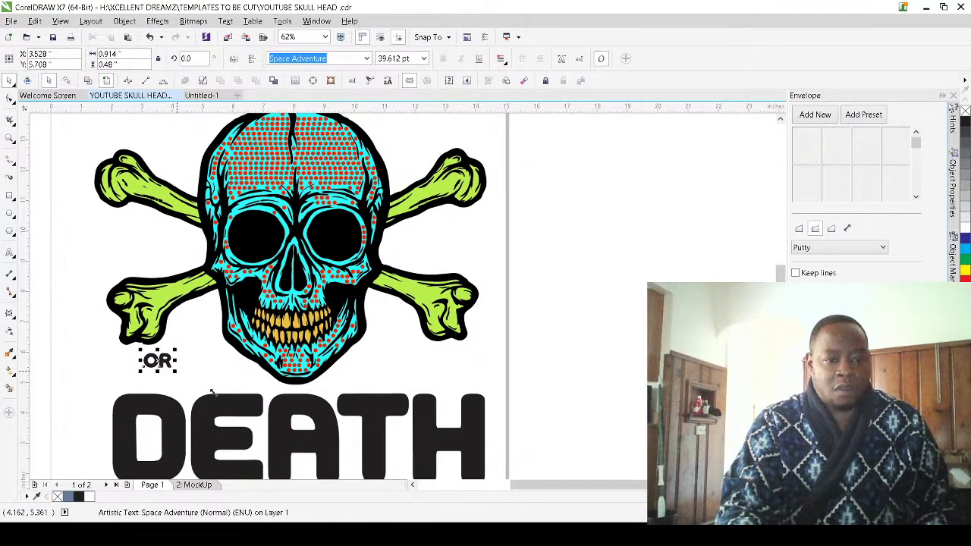
Enlarge OR to about 91 pt and move it into the gap between the lower bone and DEATH
{"action": "left_click_drag", "start_coordinate": [188, 373], "coordinate": [228, 394]}
{"action": "scroll", "coordinate": [183, 369], "scroll_direction": "down", "scroll_amount": 1}
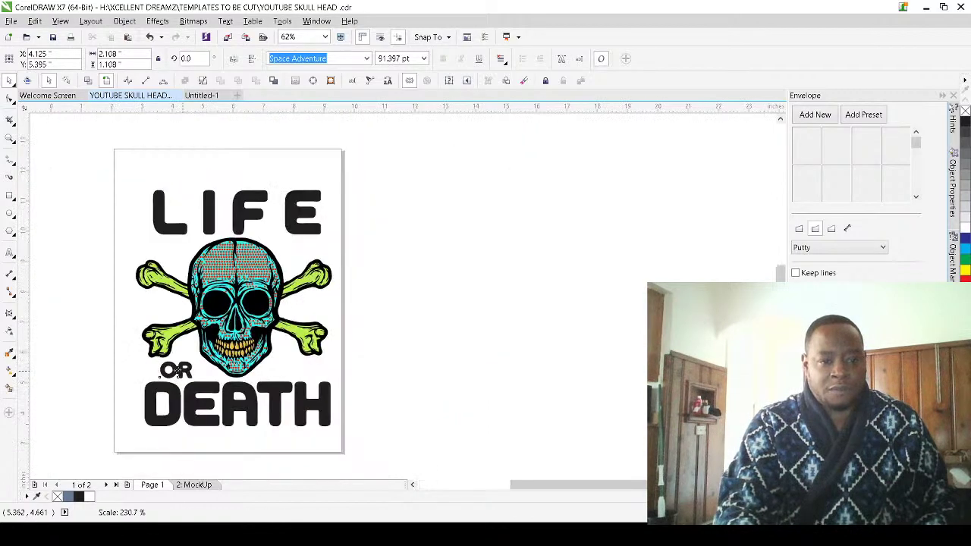
{"action": "scroll", "coordinate": [183, 369], "scroll_direction": "up", "scroll_amount": 5}
{"action": "left_click_drag", "start_coordinate": [182, 369], "coordinate": [212, 360]}
{"action": "scroll", "coordinate": [220, 360], "scroll_direction": "down", "scroll_amount": 2}
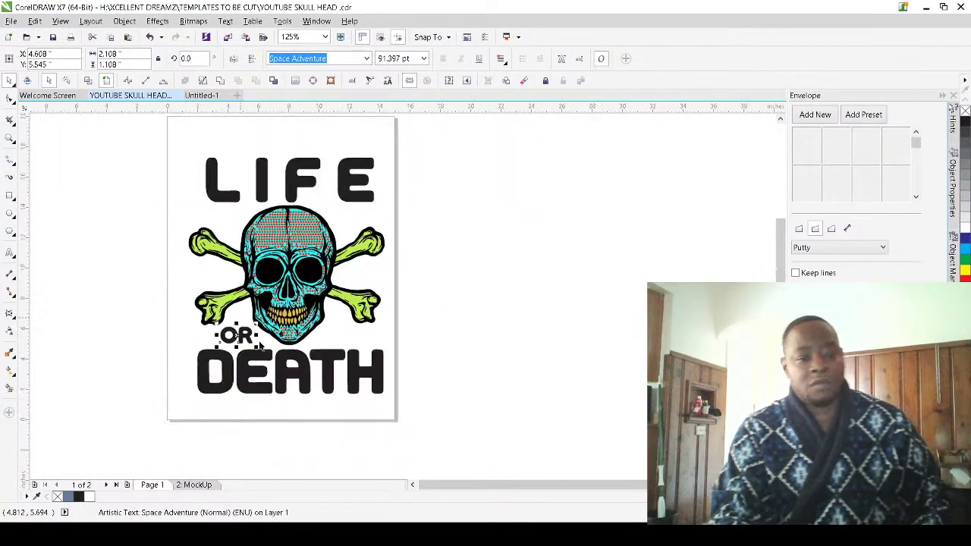
Copy the OR text straight down below DEATH and change the copy's wording to CHOOSE ONE
{"action": "scroll", "coordinate": [281, 428], "scroll_direction": "up", "scroll_amount": 1}
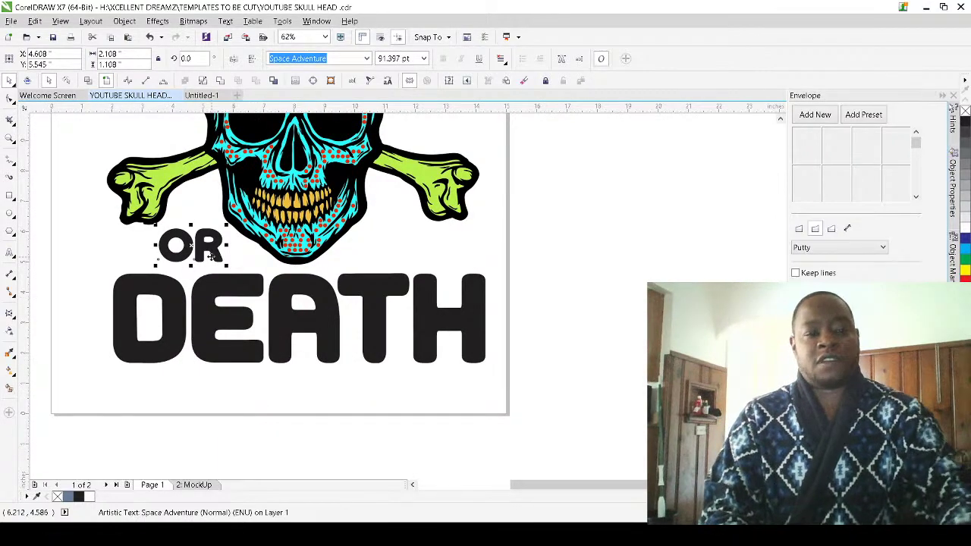
{"action": "left_click_drag", "start_coordinate": [211, 243], "coordinate": [216, 385]}
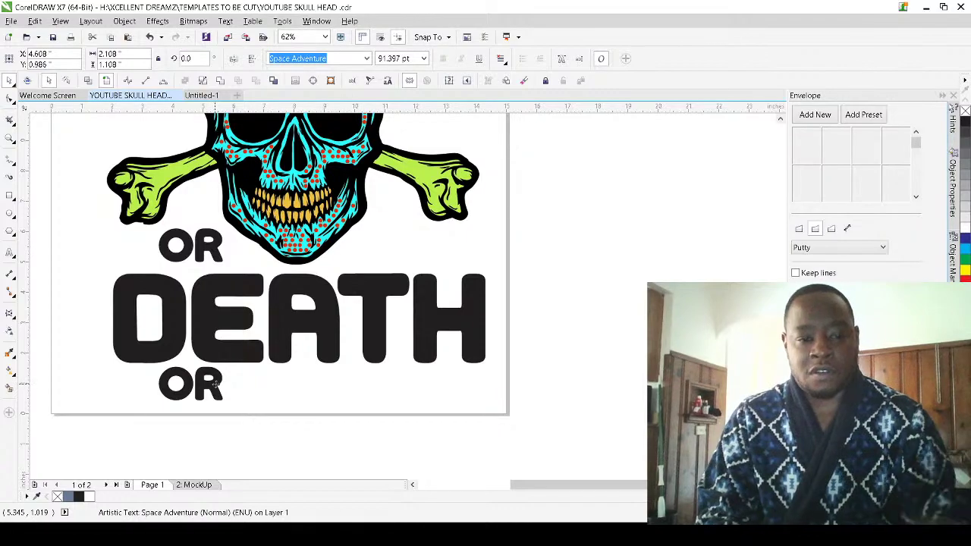
{"action": "double_click", "coordinate": [218, 387]}
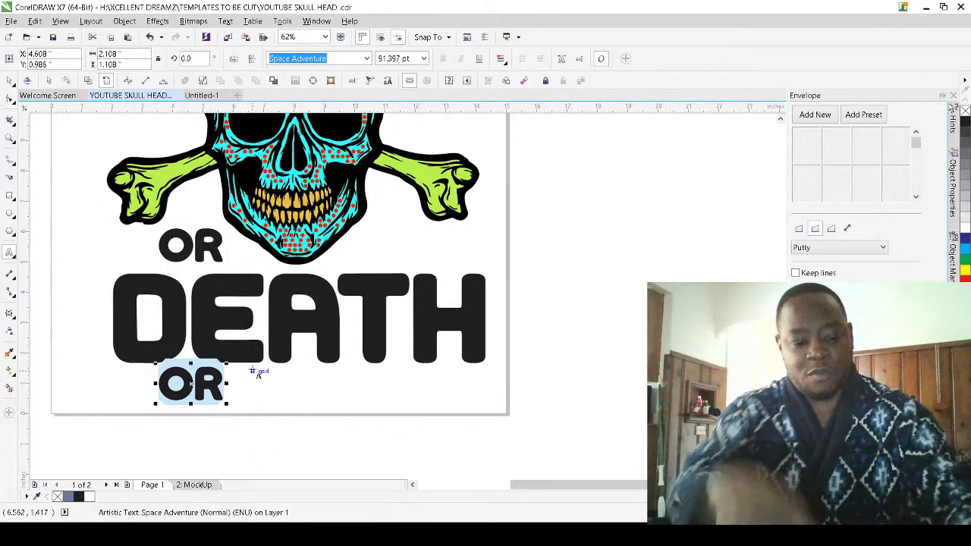
{"action": "type", "text": "CHOOSE O"}
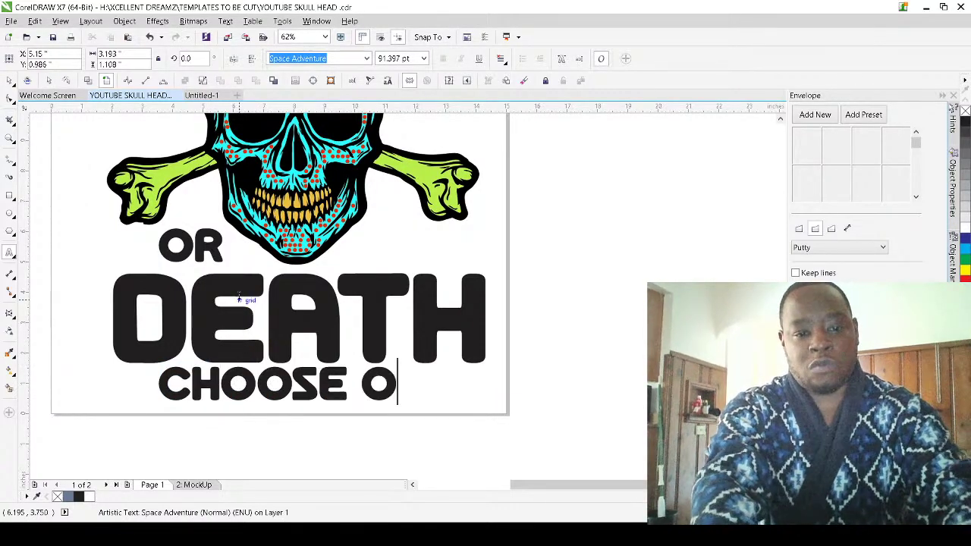
{"action": "type", "text": "NE"}
{"action": "key", "text": "ctrl+space"}
{"action": "left_click", "coordinate": [10, 82]}
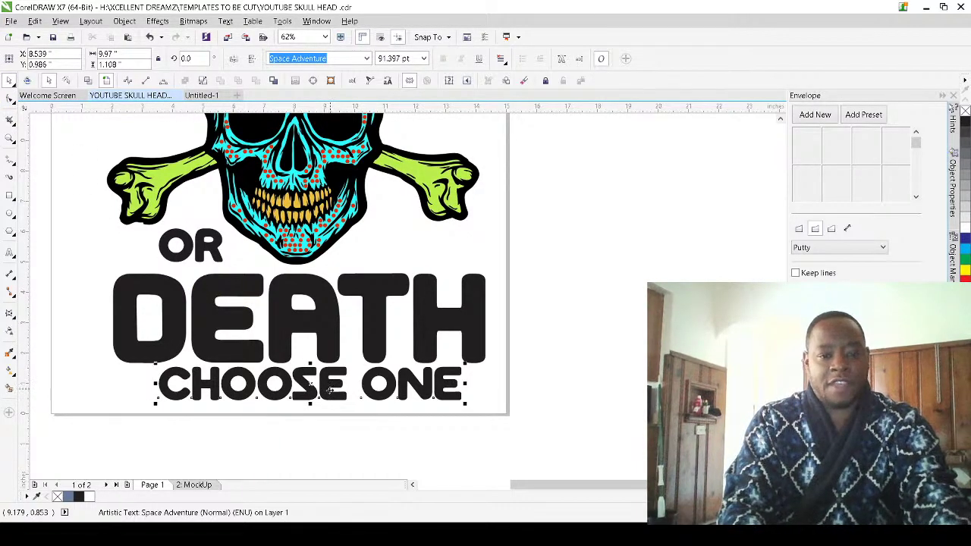
Move CHOOSE ONE about 0.4 in to the left so it sits centred beneath DEATH, and deselect it
{"action": "left_click_drag", "start_coordinate": [323, 390], "coordinate": [313, 393]}
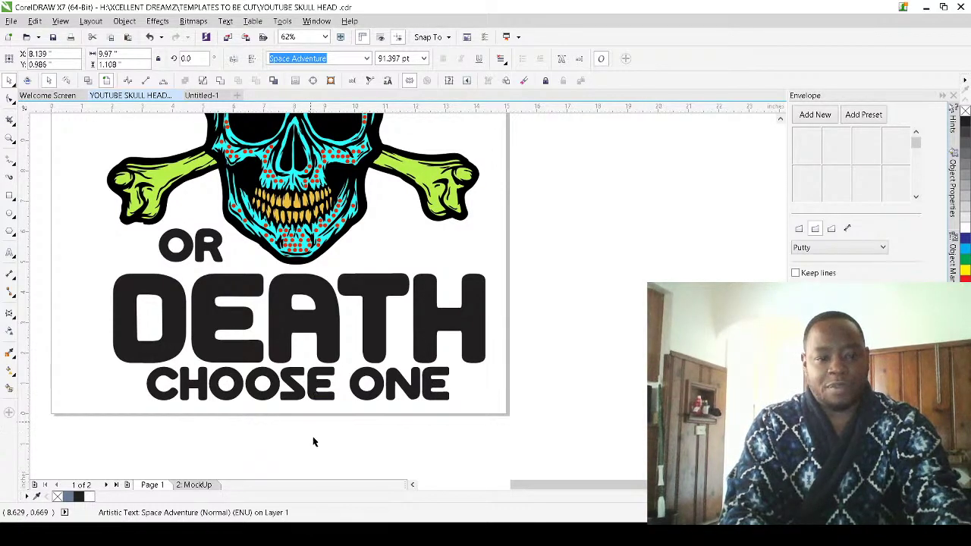
{"action": "scroll", "coordinate": [311, 436], "scroll_direction": "down", "scroll_amount": 4}
{"action": "left_click", "coordinate": [342, 459]}
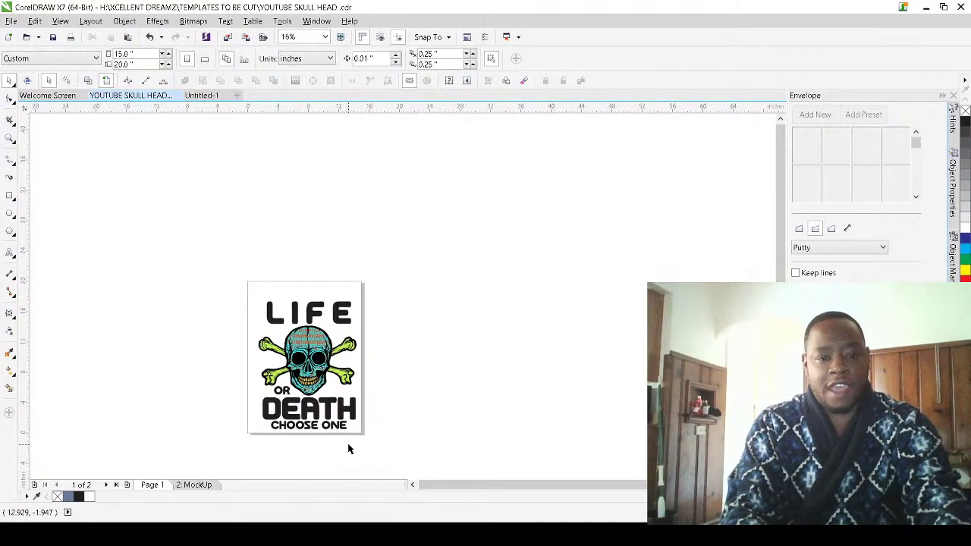
Select the whole skull and text design and move it up about 1.9 in to centre it on the page
{"action": "scroll", "coordinate": [349, 447], "scroll_direction": "up", "scroll_amount": 2}
{"action": "left_click_drag", "start_coordinate": [158, 142], "coordinate": [418, 450]}
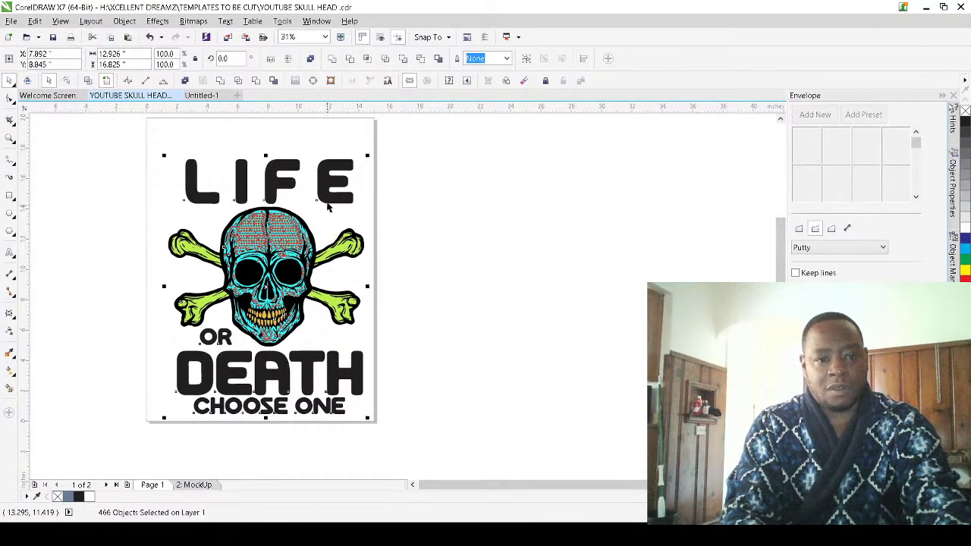
{"action": "left_click_drag", "start_coordinate": [328, 191], "coordinate": [322, 165]}
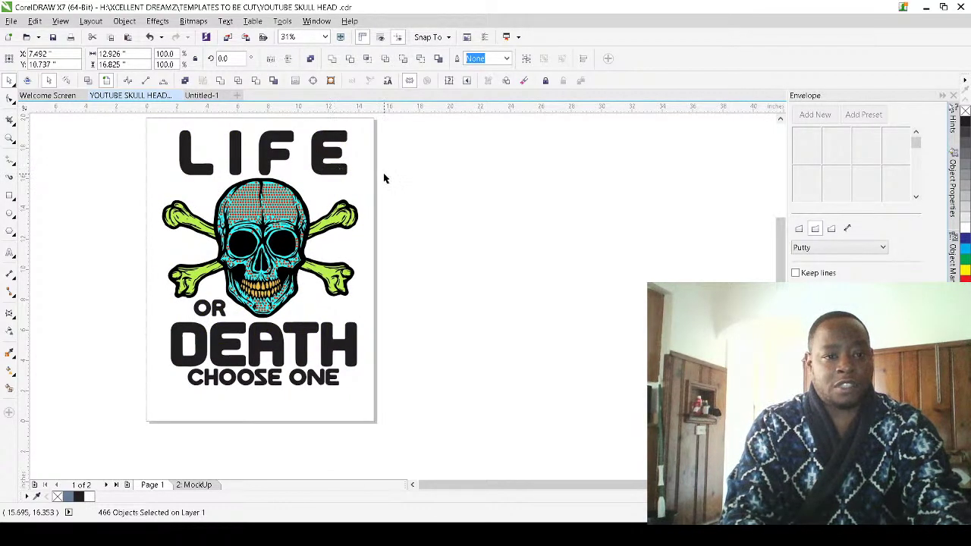
Select DEATH and CHOOSE ONE together, move them about 0.3 in to the left beneath the skull, and deselect them
{"action": "left_click_drag", "start_coordinate": [156, 319], "coordinate": [384, 400]}
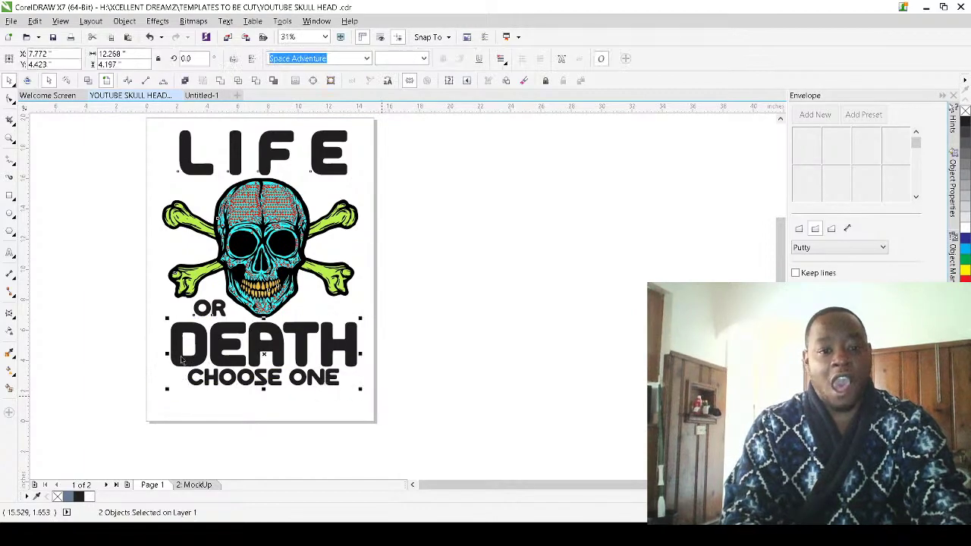
{"action": "scroll", "coordinate": [160, 343], "scroll_direction": "up", "scroll_amount": 2}
{"action": "left_click_drag", "start_coordinate": [192, 339], "coordinate": [184, 338]}
{"action": "scroll", "coordinate": [189, 341], "scroll_direction": "down", "scroll_amount": 4}
{"action": "scroll", "coordinate": [210, 343], "scroll_direction": "up", "scroll_amount": 2}
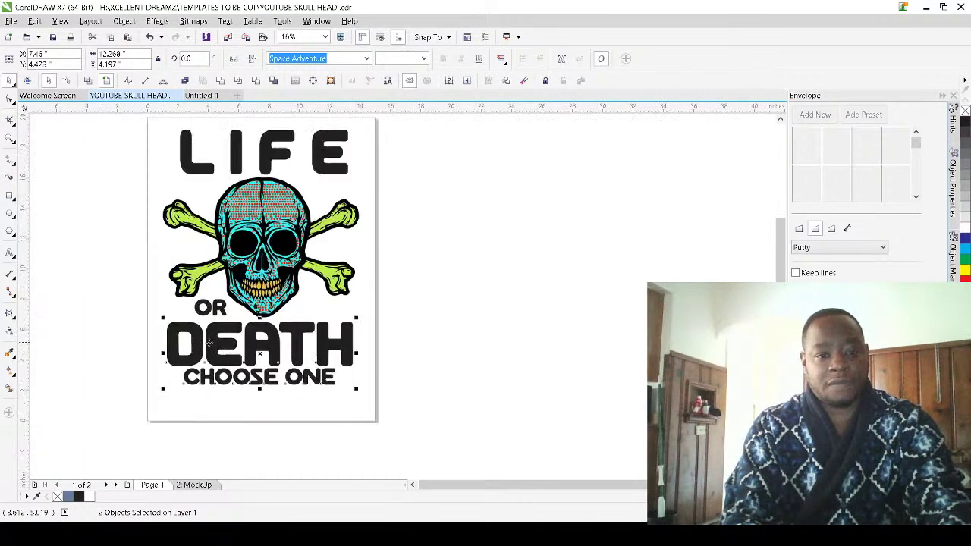
{"action": "left_click", "coordinate": [400, 400]}
Move CHOOSE ONE about 0.2 in down to widen its gap below DEATH, and deselect it
{"action": "scroll", "coordinate": [262, 380], "scroll_direction": "up", "scroll_amount": 4}
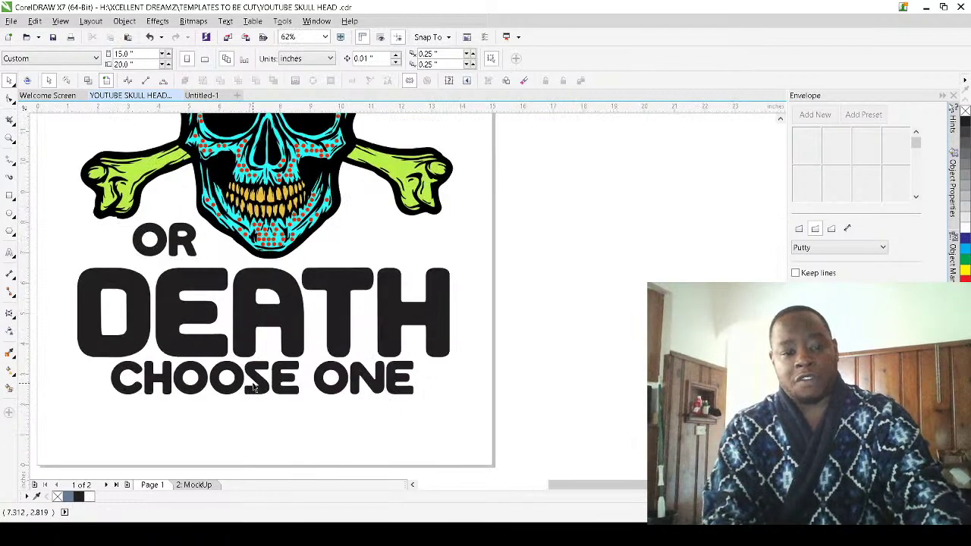
{"action": "left_click_drag", "start_coordinate": [261, 377], "coordinate": [264, 385]}
{"action": "scroll", "coordinate": [265, 386], "scroll_direction": "down", "scroll_amount": 4}
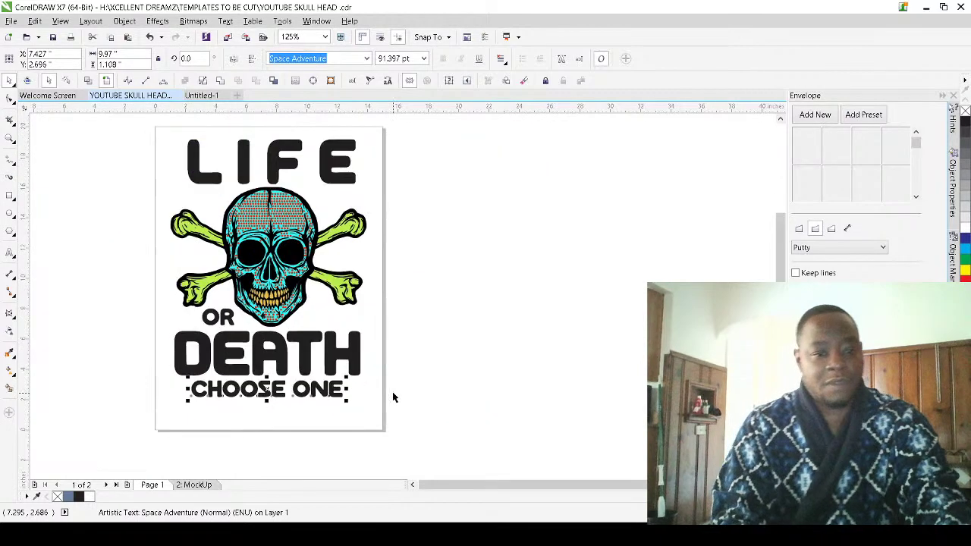
{"action": "left_click", "coordinate": [403, 394]}
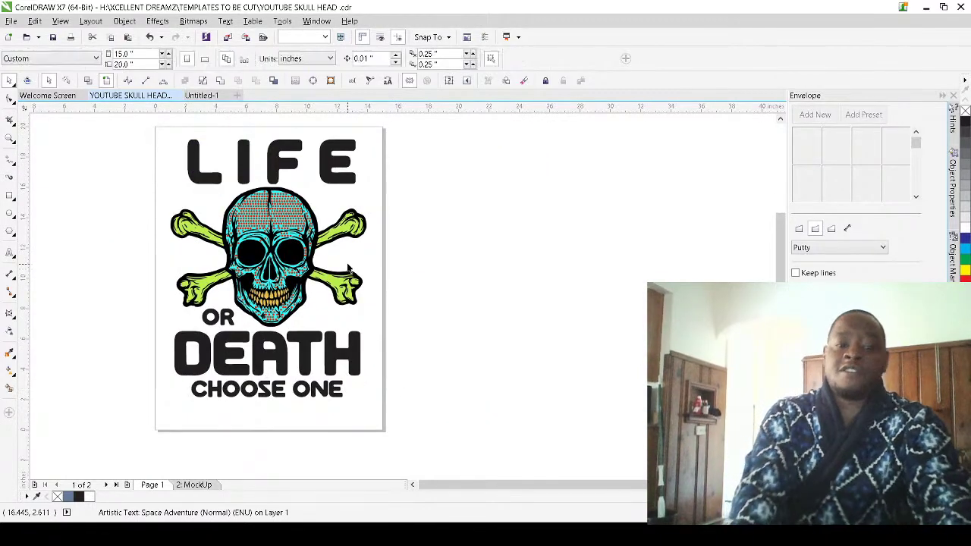
Weld the LIFE text above the skull into a single curve
{"action": "left_click", "coordinate": [277, 171]}
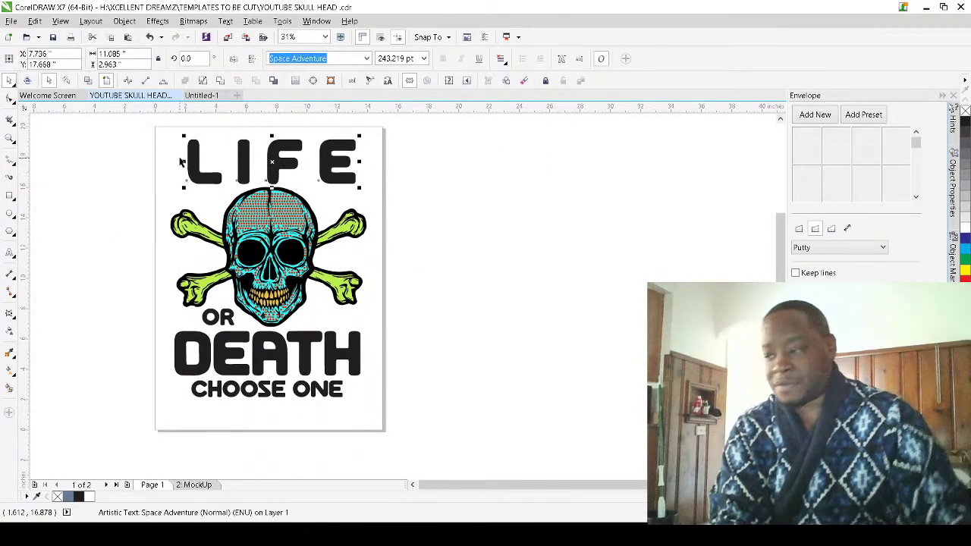
{"action": "left_click", "coordinate": [219, 81]}
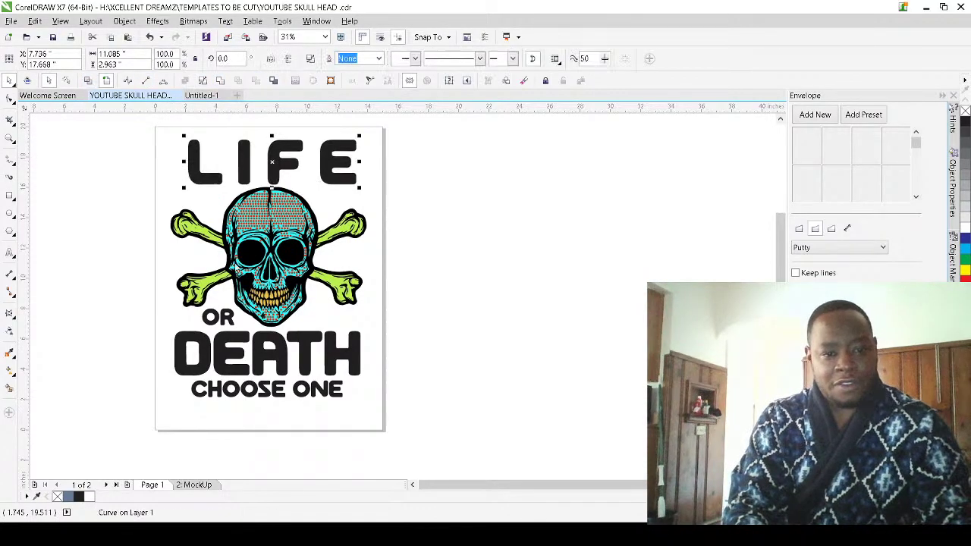
{"action": "left_click", "coordinate": [219, 364]}
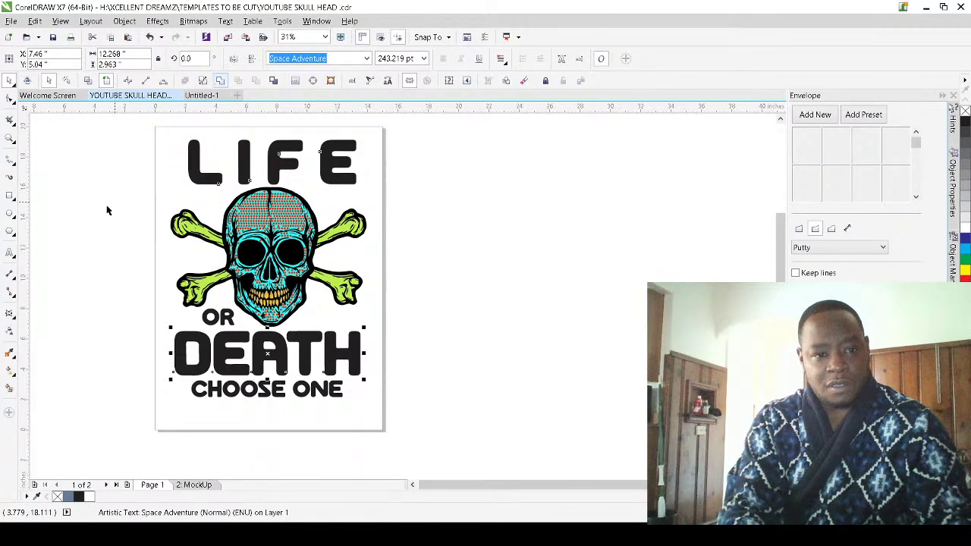
Place vertical guidelines at the upper bones' outer tips, about 1 in and 13.9 in, and move LIFE about 0.2 in left and 0.3 in up
{"action": "left_click_drag", "start_coordinate": [22, 297], "coordinate": [170, 227]}
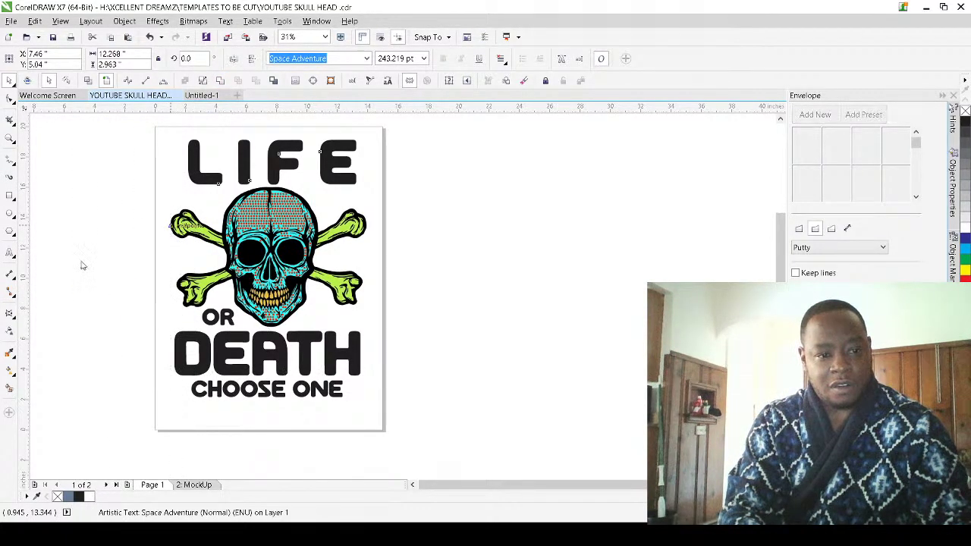
{"action": "left_click_drag", "start_coordinate": [25, 283], "coordinate": [369, 226]}
{"action": "left_click", "coordinate": [207, 182]}
{"action": "left_click_drag", "start_coordinate": [207, 182], "coordinate": [203, 176]}
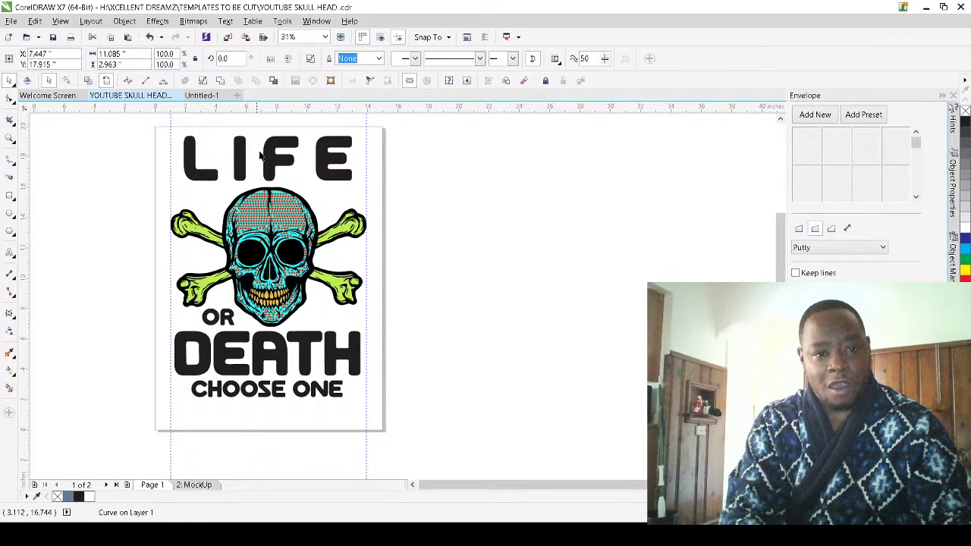
{"action": "scroll", "coordinate": [262, 152], "scroll_direction": "up", "scroll_amount": 2}
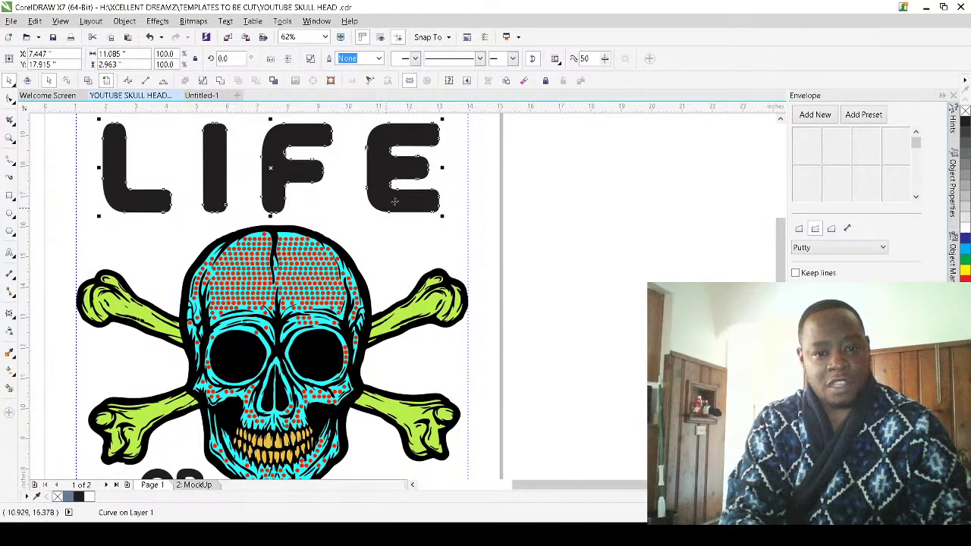
{"action": "left_click_drag", "start_coordinate": [415, 206], "coordinate": [419, 206]}
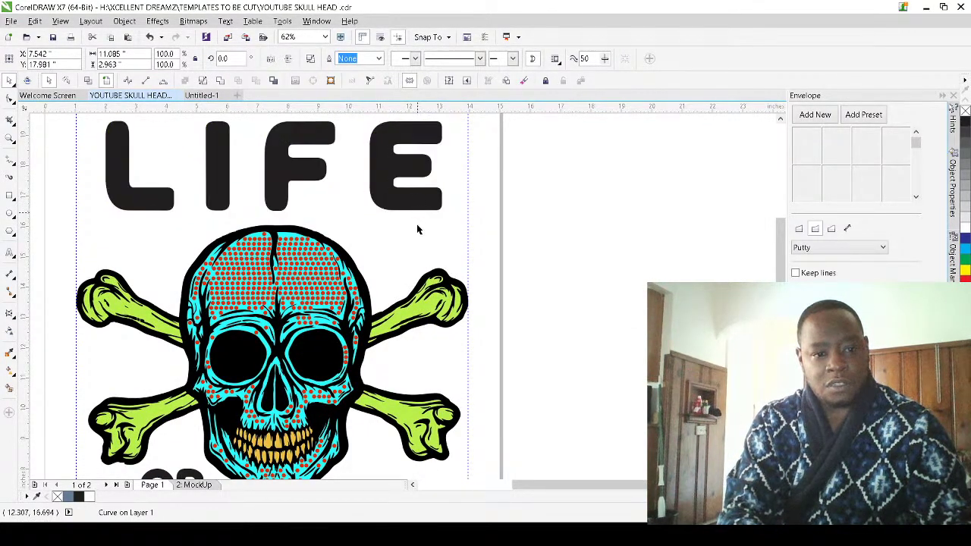
Move DEATH about 0.07 in to the right so it sits centred between the two vertical guidelines
{"action": "scroll", "coordinate": [418, 219], "scroll_direction": "down", "scroll_amount": 4}
{"action": "scroll", "coordinate": [409, 296], "scroll_direction": "up", "scroll_amount": 2}
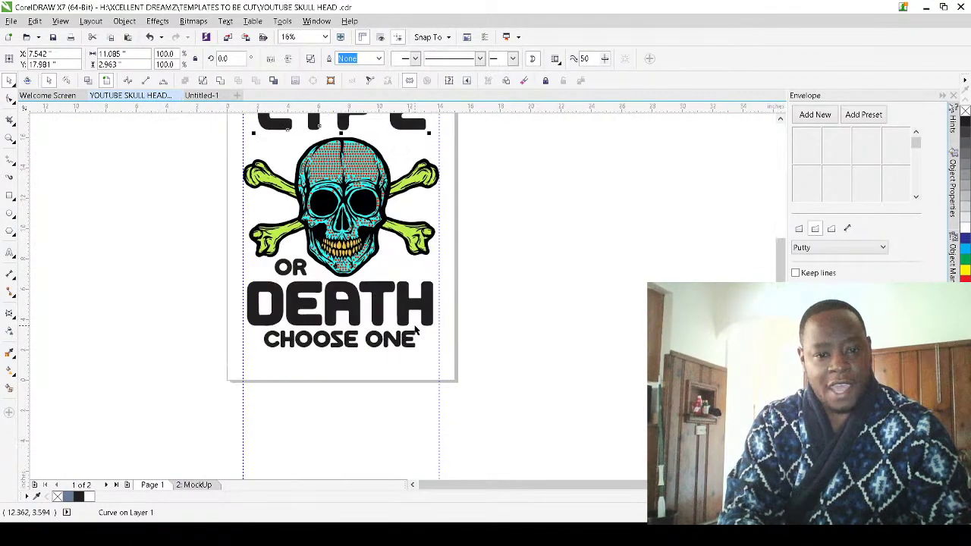
{"action": "scroll", "coordinate": [416, 318], "scroll_direction": "up", "scroll_amount": 2}
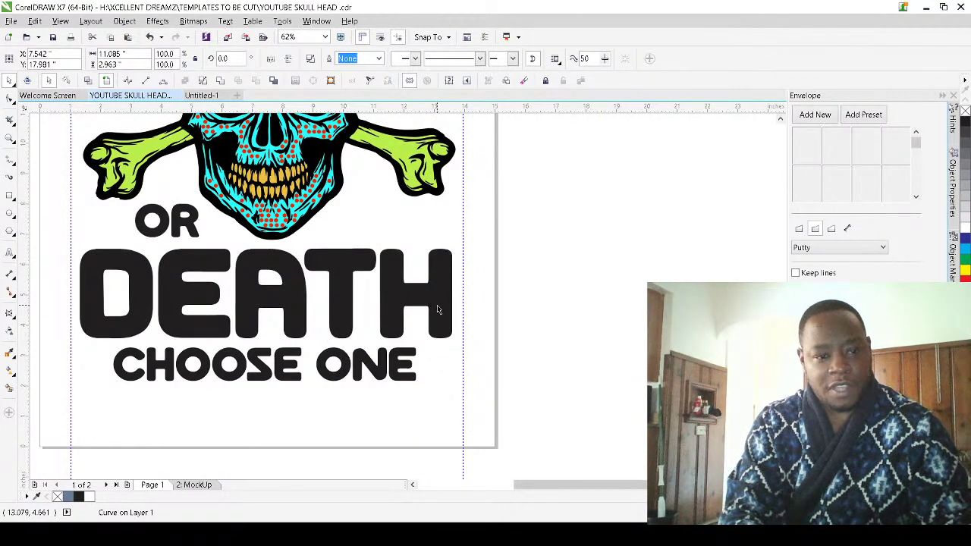
{"action": "scroll", "coordinate": [438, 310], "scroll_direction": "up", "scroll_amount": 2}
{"action": "left_click", "coordinate": [439, 306]}
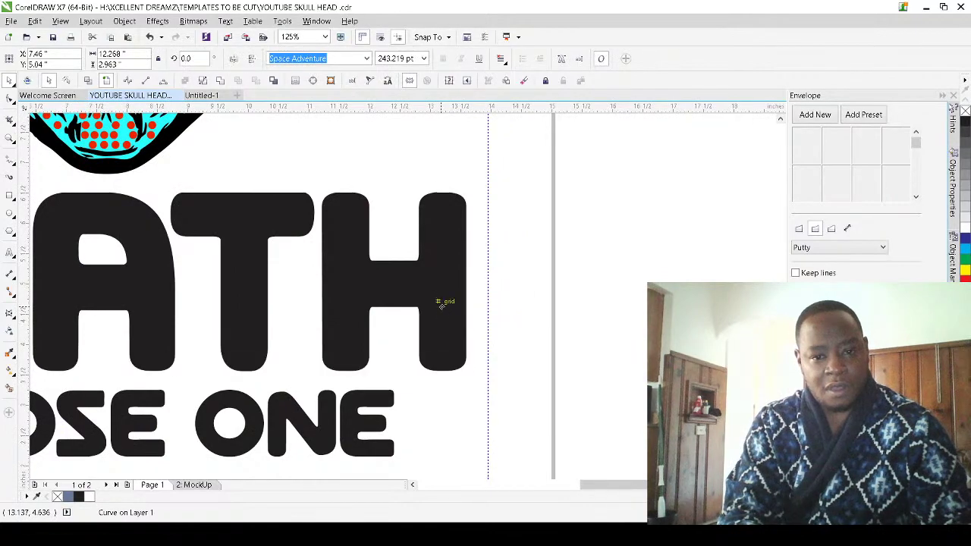
{"action": "scroll", "coordinate": [432, 307], "scroll_direction": "down", "scroll_amount": 2}
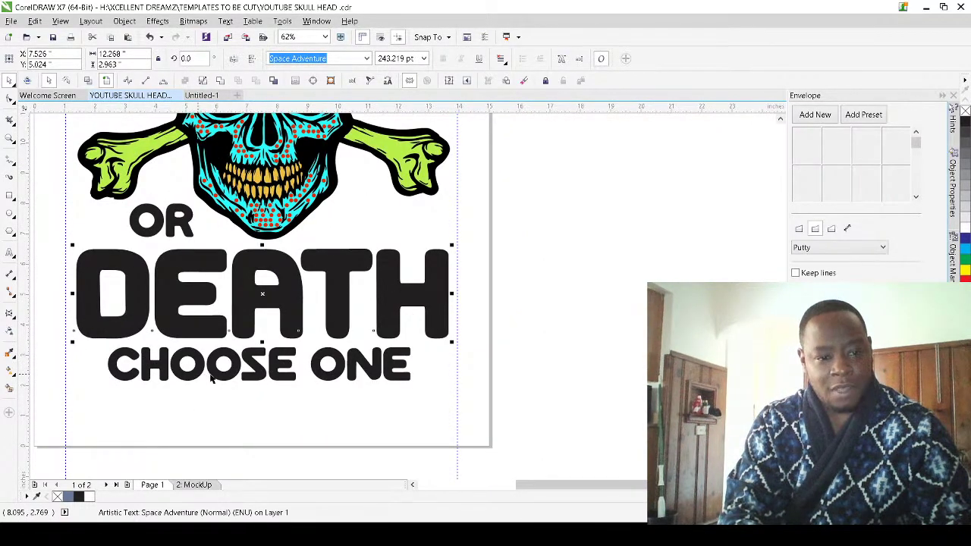
Draw a yellow spacer rectangle about 1.38 by 1.12 in between the left guideline and CHOOSE, and copy it inside the right guideline
{"action": "left_click", "coordinate": [9, 198]}
{"action": "left_click_drag", "start_coordinate": [66, 345], "coordinate": [107, 379]}
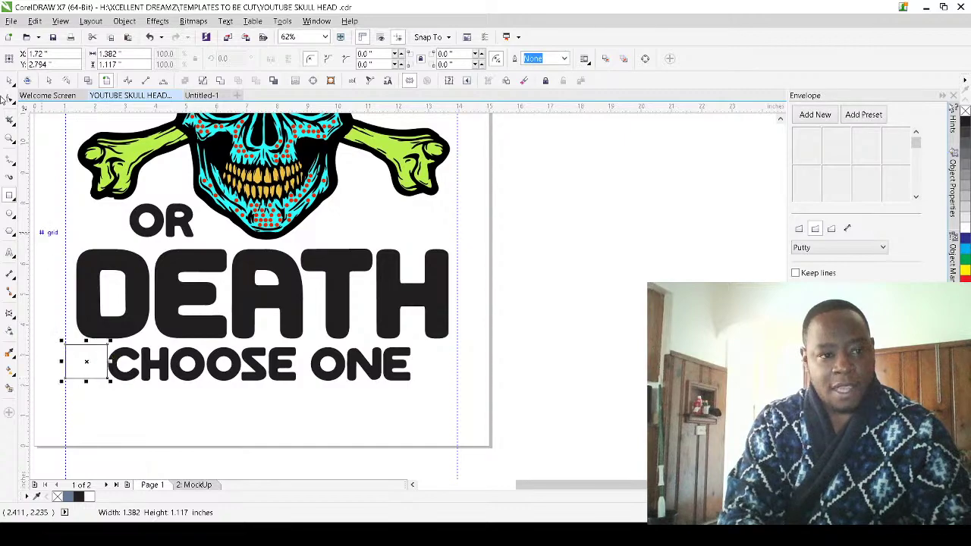
{"action": "key", "text": "space"}
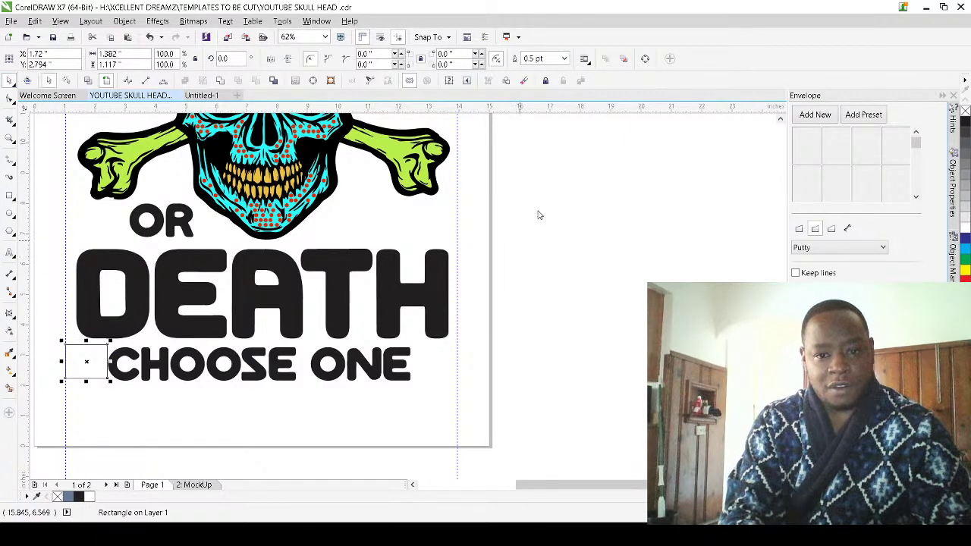
{"action": "key", "text": "shift+F11"}
{"action": "left_click_drag", "start_coordinate": [84, 369], "coordinate": [435, 361]}
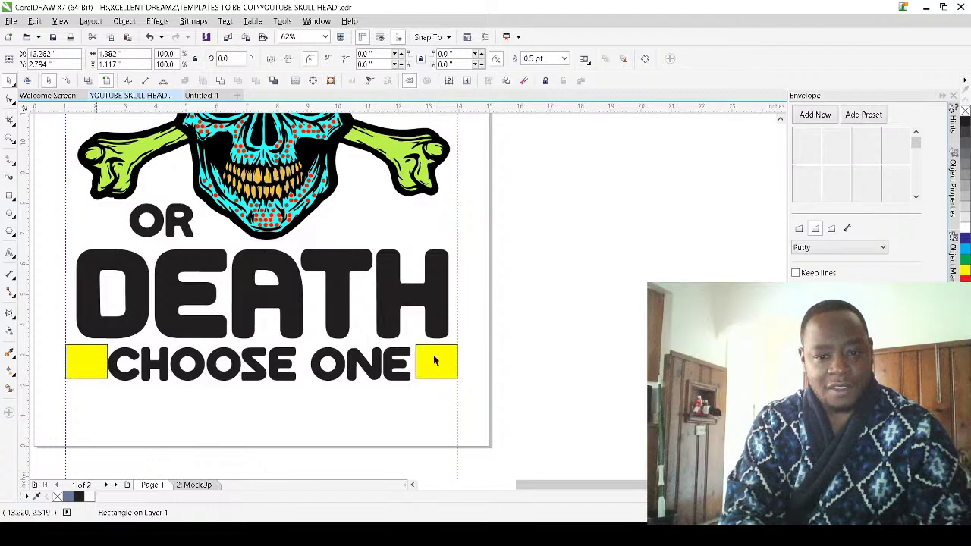
Enlarge CHOOSE ONE to about 92.9 pt so it fits exactly between the two yellow spacer rectangles
{"action": "left_click", "coordinate": [396, 367]}
{"action": "scroll", "coordinate": [412, 341], "scroll_direction": "up", "scroll_amount": 1}
{"action": "scroll", "coordinate": [411, 339], "scroll_direction": "up", "scroll_amount": 1}
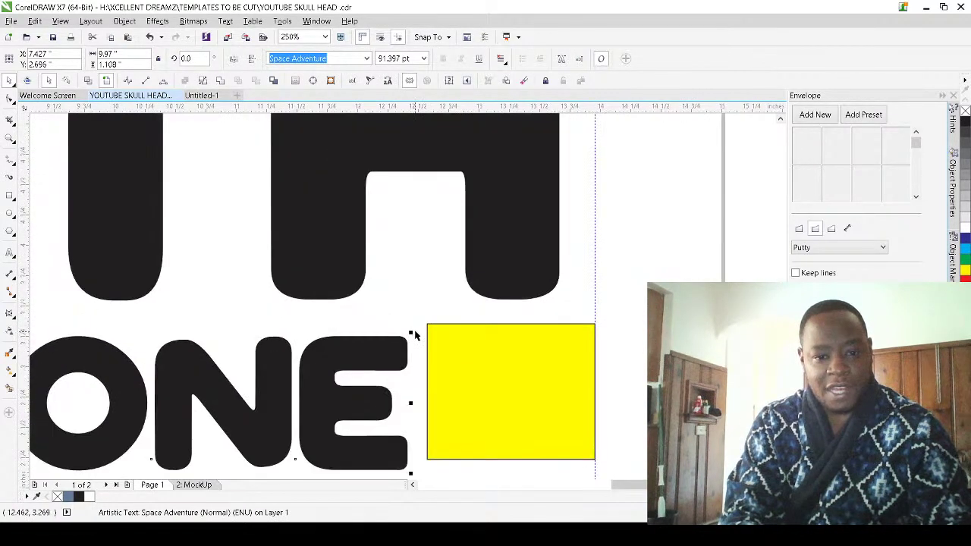
{"action": "left_click_drag", "start_coordinate": [410, 333], "coordinate": [427, 317]}
{"action": "scroll", "coordinate": [402, 345], "scroll_direction": "down", "scroll_amount": 2}
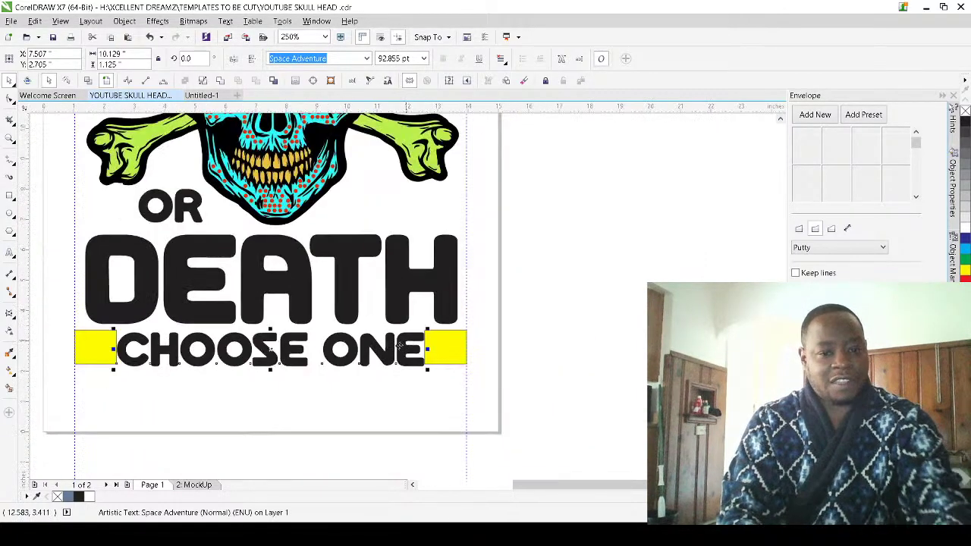
Delete both yellow spacer rectangles beside CHOOSE ONE
{"action": "left_click", "coordinate": [446, 349]}
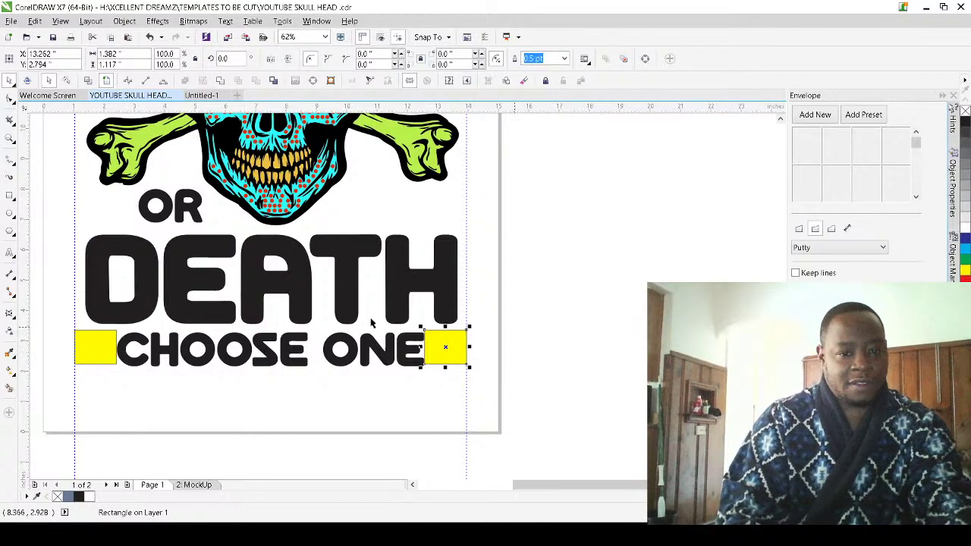
{"action": "key", "text": "Delete"}
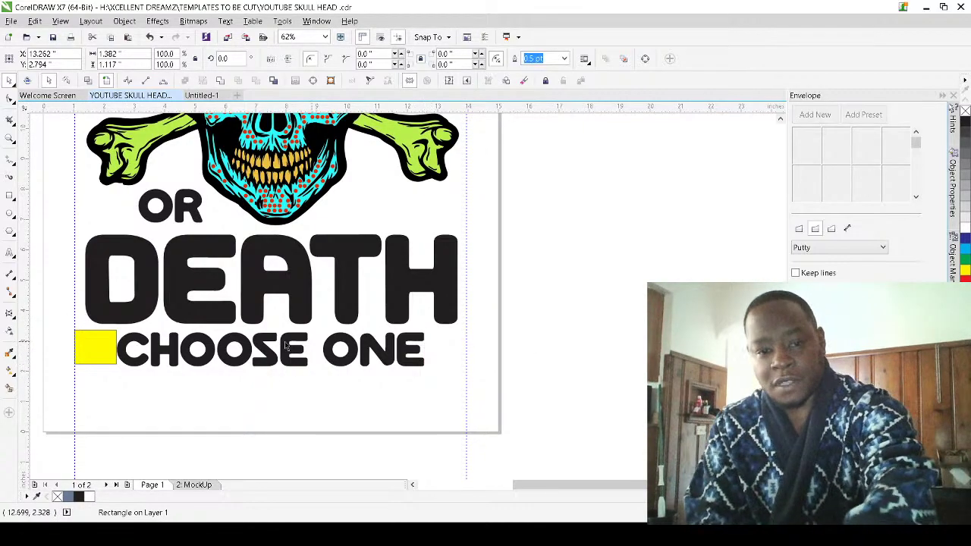
{"action": "left_click", "coordinate": [80, 345]}
{"action": "key", "text": "Delete"}
{"action": "scroll", "coordinate": [288, 408], "scroll_direction": "down", "scroll_amount": 5}
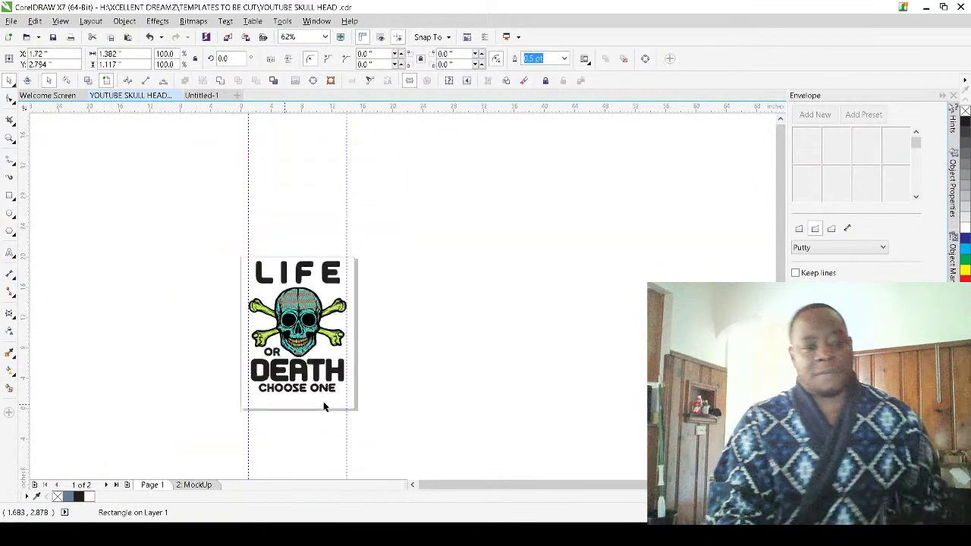
{"action": "key", "text": "Escape"}
Examine the spacing and alignment of the LIFE, OR, DEATH and CHOOSE ONE lettering around the skull against the guidelines
{"action": "scroll", "coordinate": [299, 281], "scroll_direction": "up", "scroll_amount": 2}
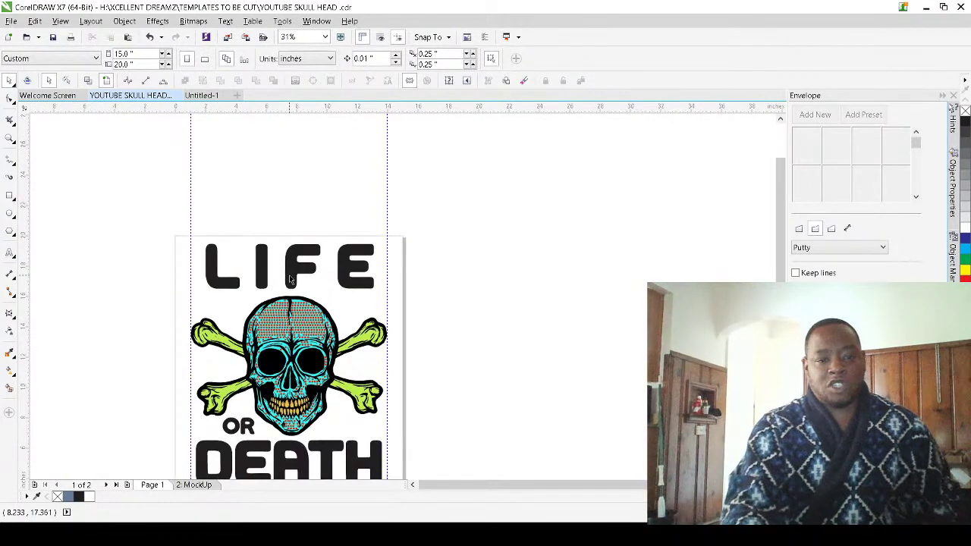
{"action": "scroll", "coordinate": [299, 281], "scroll_direction": "up", "scroll_amount": 2}
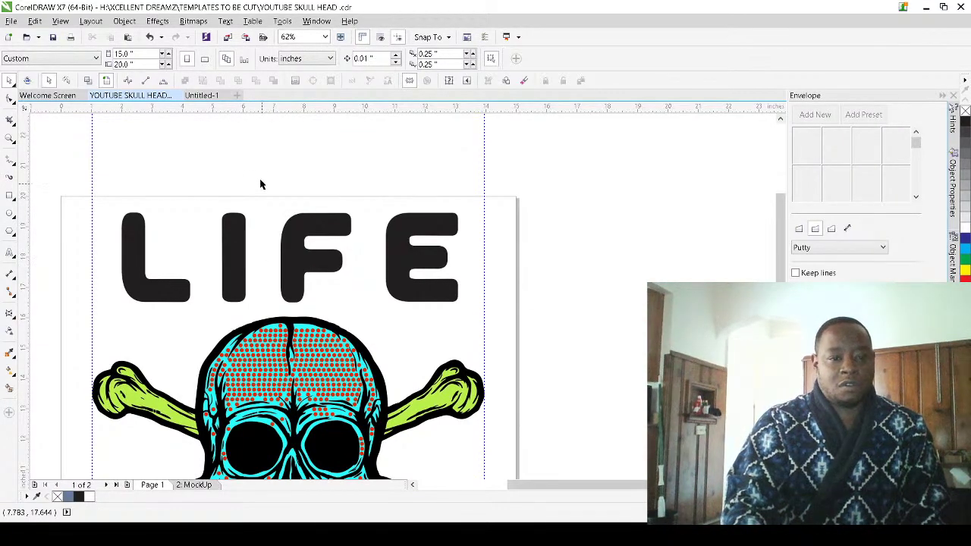
{"action": "scroll", "coordinate": [261, 180], "scroll_direction": "down", "scroll_amount": 2}
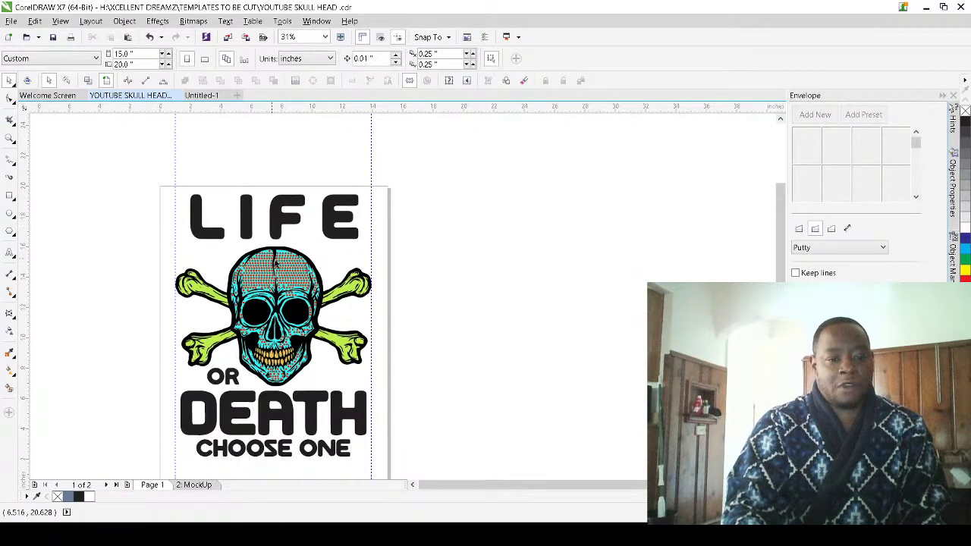
{"action": "left_click", "coordinate": [359, 216]}
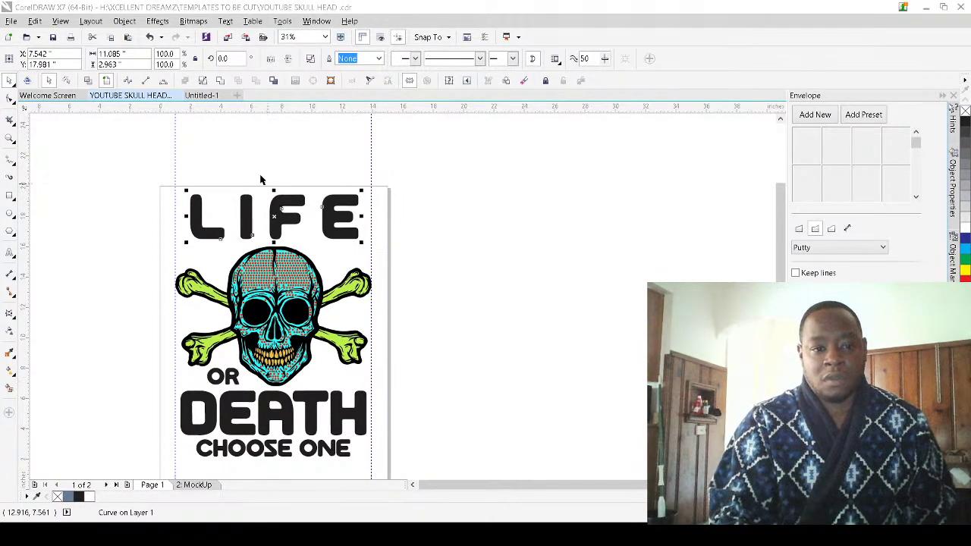
{"action": "left_click", "coordinate": [253, 156]}
{"action": "scroll", "coordinate": [222, 444], "scroll_direction": "up", "scroll_amount": 3}
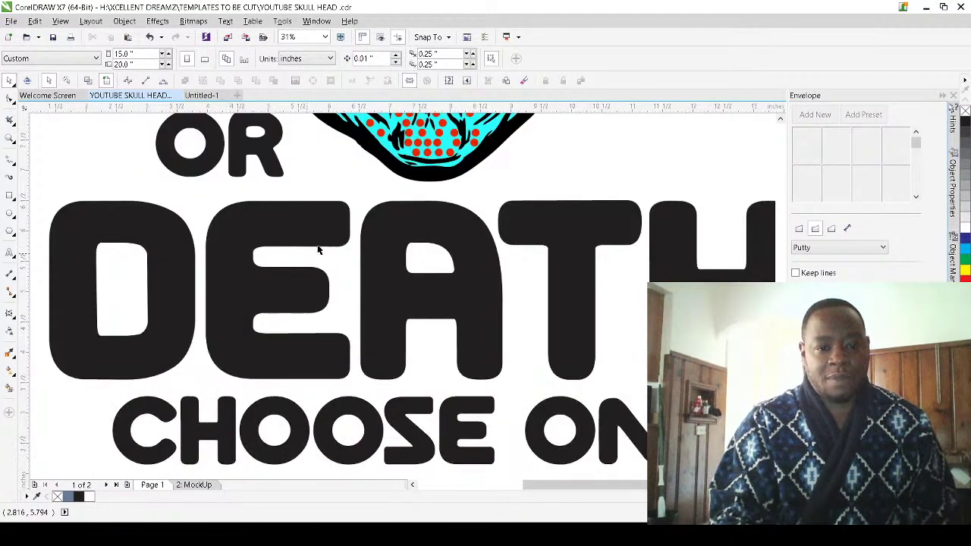
{"action": "scroll", "coordinate": [317, 250], "scroll_direction": "down", "scroll_amount": 2}
{"action": "scroll", "coordinate": [328, 280], "scroll_direction": "down", "scroll_amount": 2}
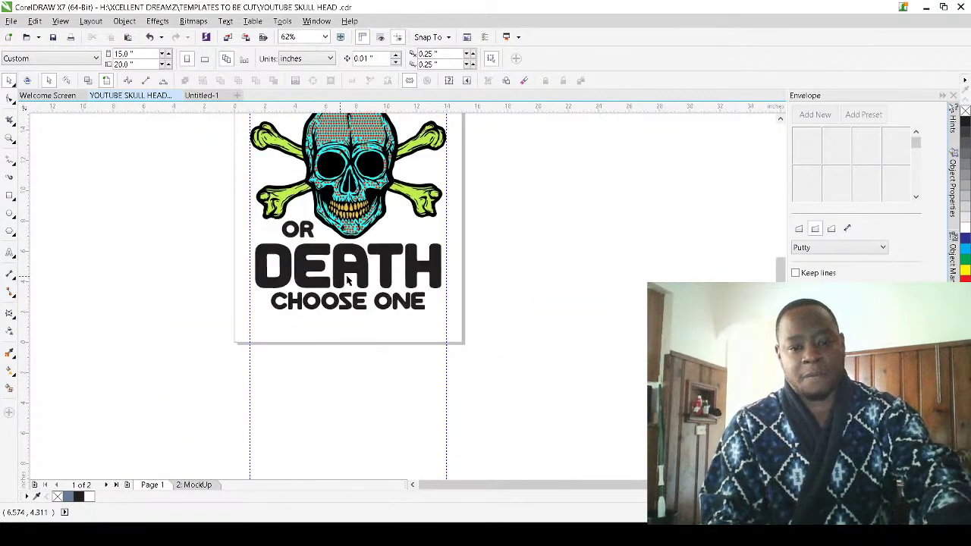
{"action": "scroll", "coordinate": [396, 233], "scroll_direction": "down", "scroll_amount": 4}
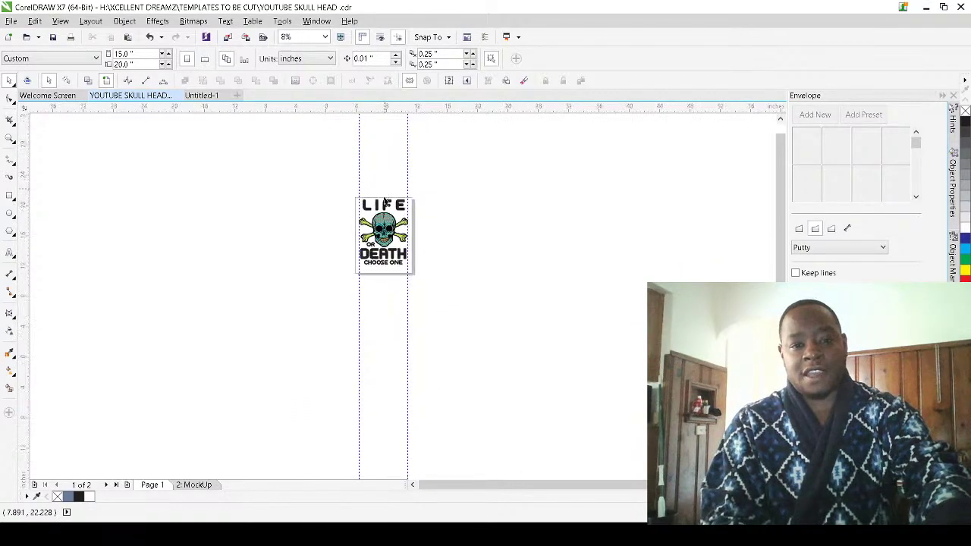
Select LIFE, DEATH, CHOOSE ONE and OR, and combine them into one curve with a dark blue fill
{"action": "scroll", "coordinate": [388, 248], "scroll_direction": "up", "scroll_amount": 2}
{"action": "left_click", "coordinate": [403, 338]}
{"action": "scroll", "coordinate": [403, 338], "scroll_direction": "up", "scroll_amount": 2}
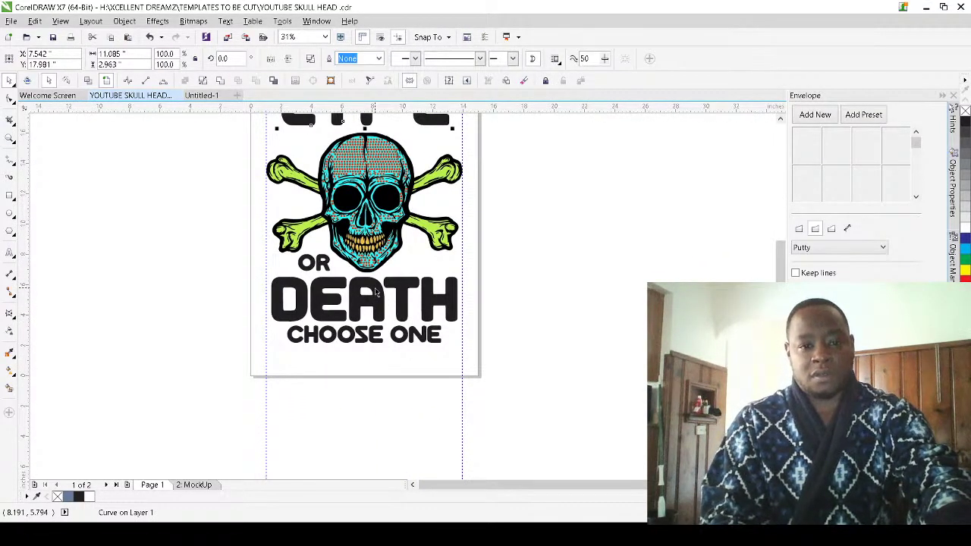
{"action": "left_click", "coordinate": [376, 291], "text": "shift"}
{"action": "left_click", "coordinate": [373, 341], "text": "shift"}
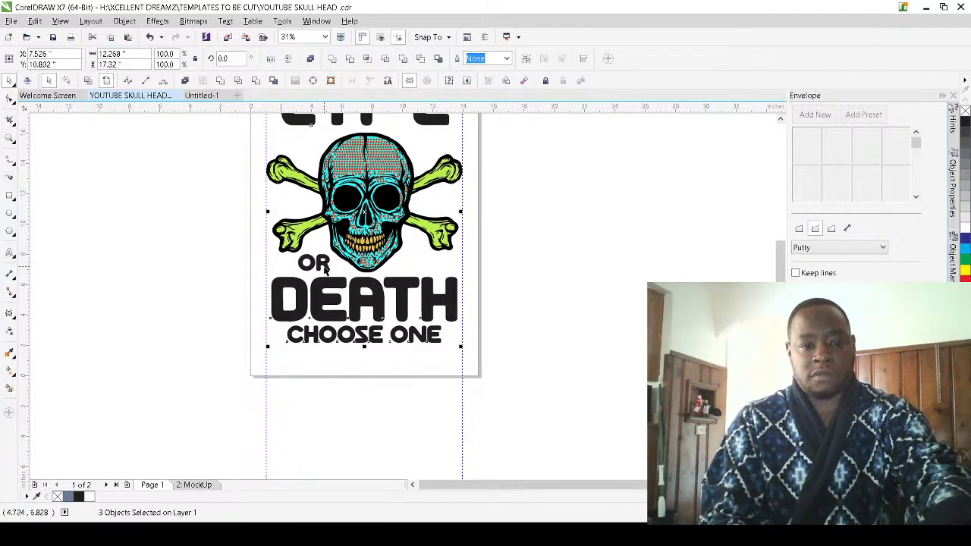
{"action": "left_click", "coordinate": [220, 80]}
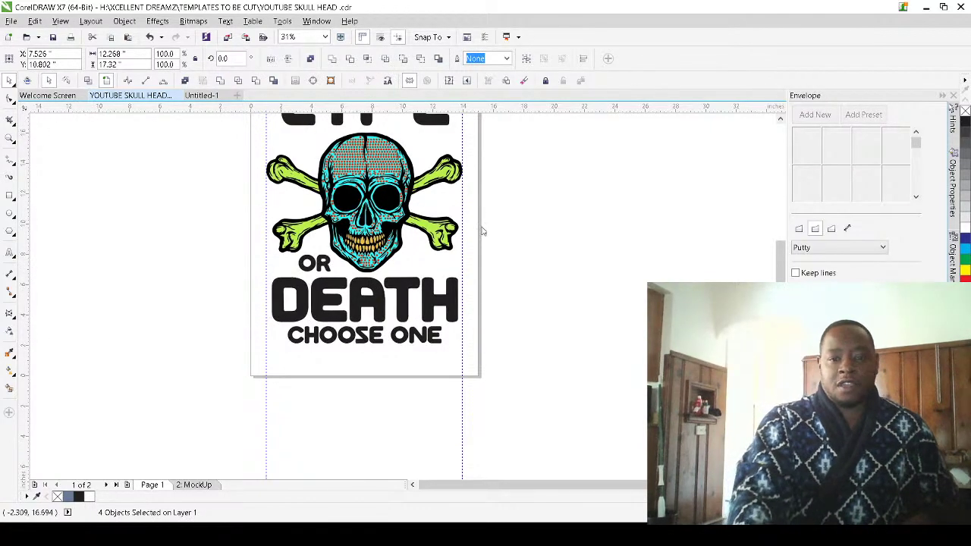
{"action": "key", "text": "ctrl+l"}
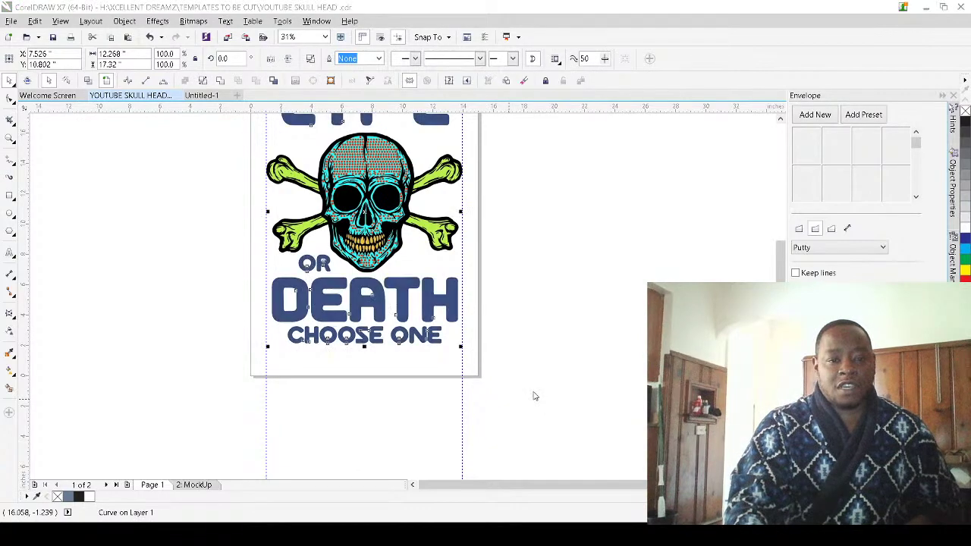
Create a separate black contour shape, 12.868 by 17.92 inches overall, behind the combined LIFE OR DEATH CHOOSE ONE lettering
{"action": "left_click", "coordinate": [472, 135]}
{"action": "scroll", "coordinate": [374, 304], "scroll_direction": "down", "scroll_amount": 1}
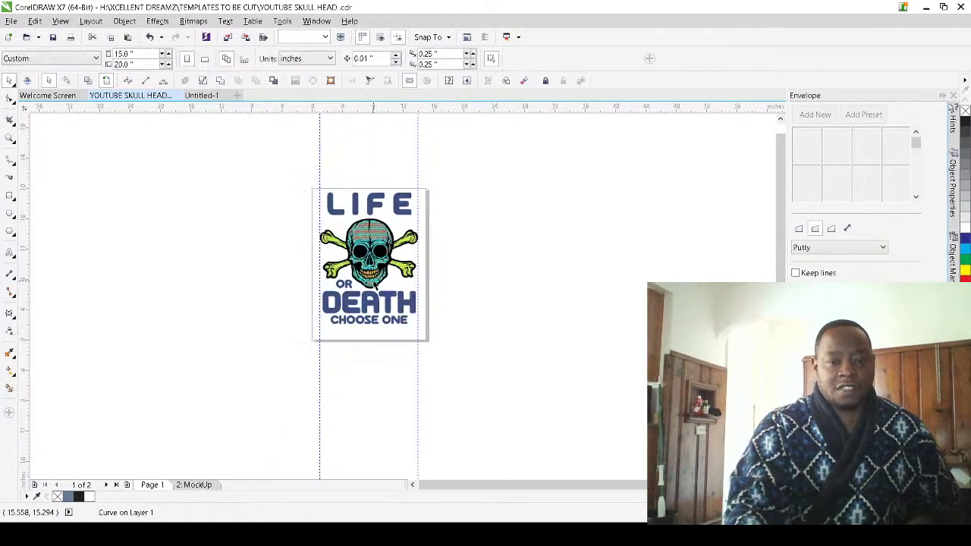
{"action": "scroll", "coordinate": [401, 220], "scroll_direction": "up", "scroll_amount": 1}
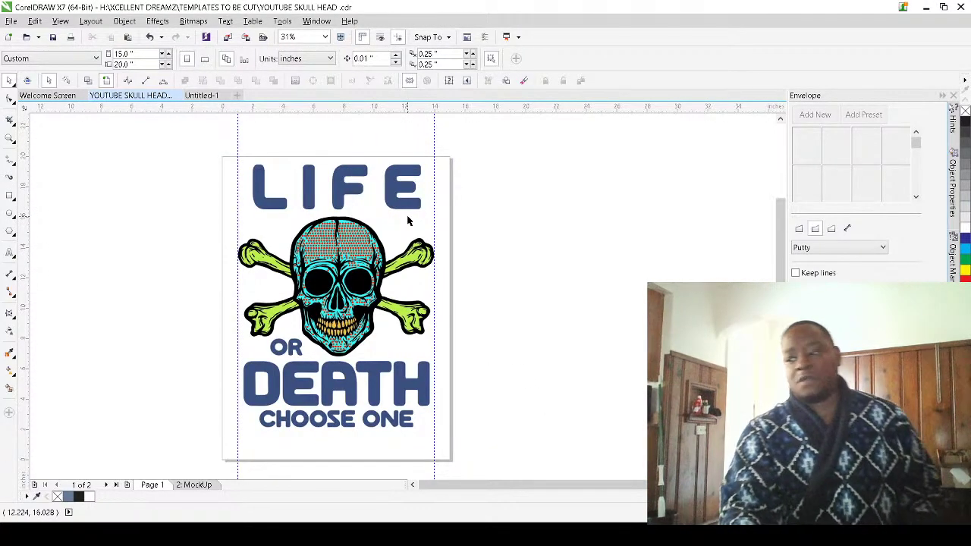
{"action": "scroll", "coordinate": [357, 174], "scroll_direction": "up", "scroll_amount": 4}
{"action": "left_click", "coordinate": [321, 202]}
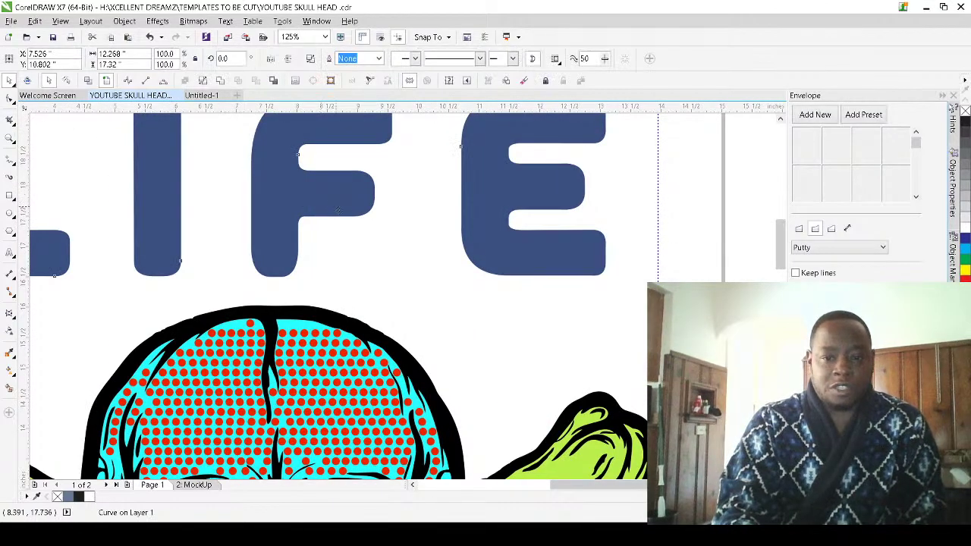
{"action": "scroll", "coordinate": [343, 214], "scroll_direction": "down", "scroll_amount": 2}
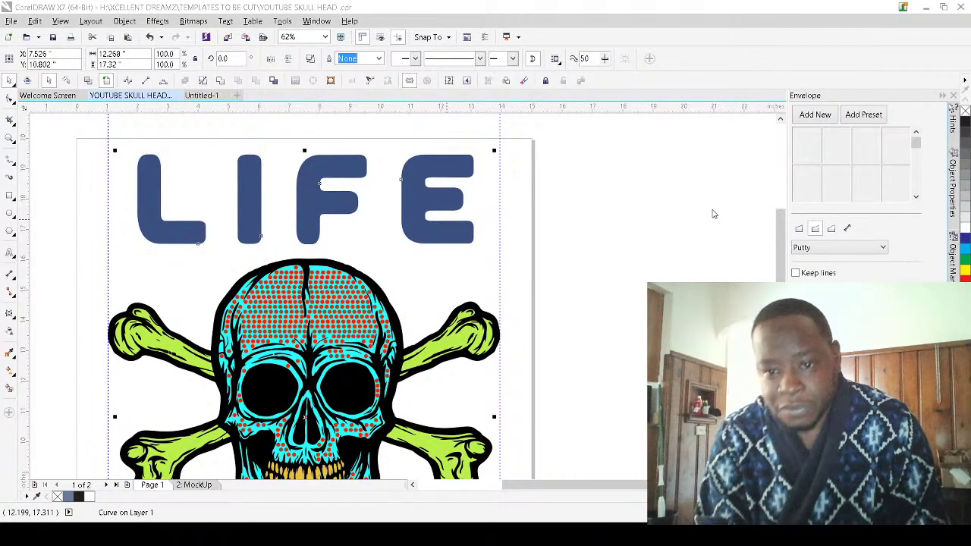
{"action": "key", "text": "ctrl+z"}
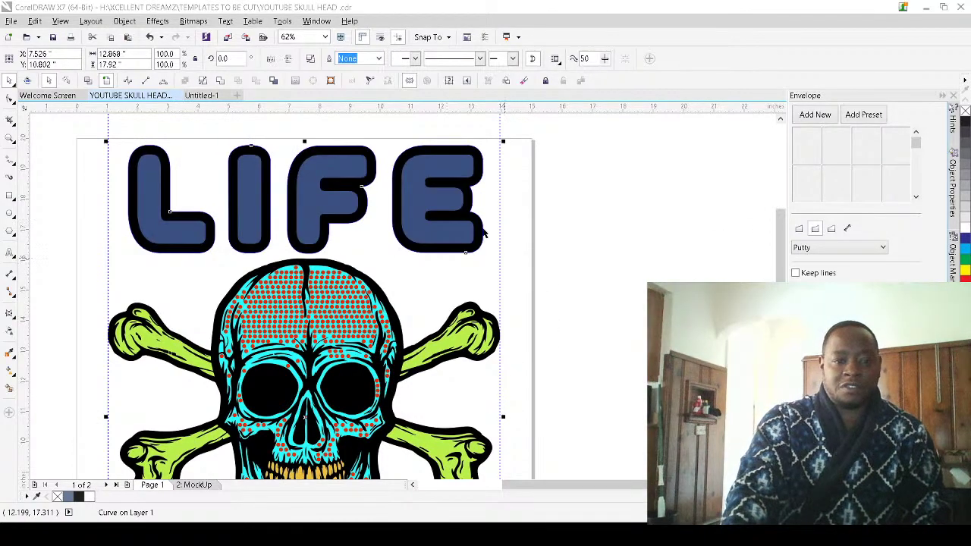
Move the blue lettering off the artwork to expose the black contour behind it, and undo the move
{"action": "scroll", "coordinate": [470, 186], "scroll_direction": "down", "scroll_amount": 2}
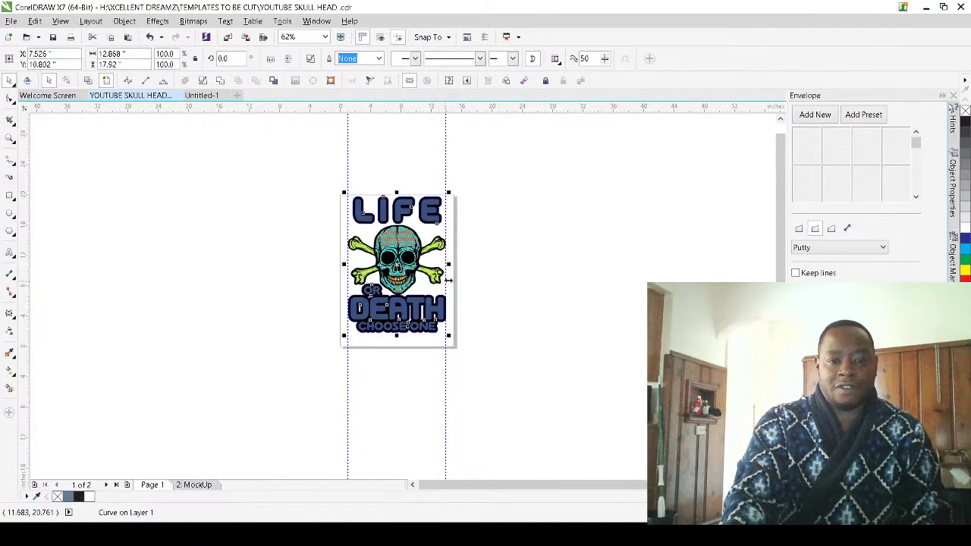
{"action": "scroll", "coordinate": [428, 313], "scroll_direction": "up", "scroll_amount": 2}
{"action": "scroll", "coordinate": [477, 394], "scroll_direction": "down", "scroll_amount": 2}
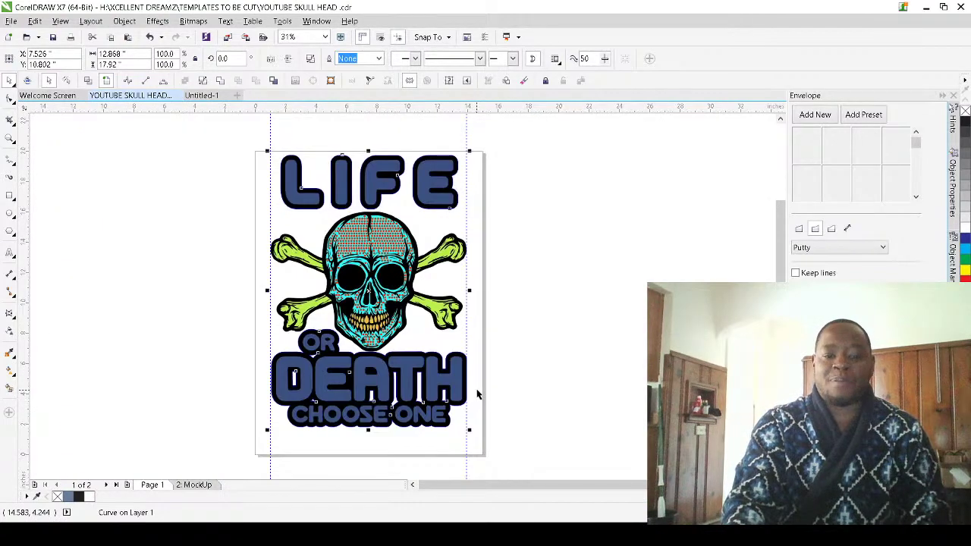
{"action": "left_click", "coordinate": [448, 138]}
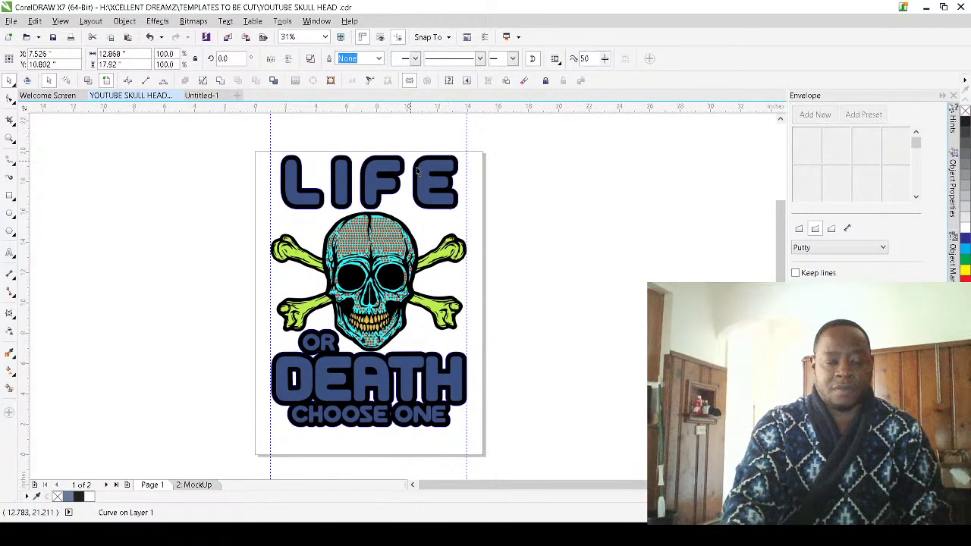
{"action": "scroll", "coordinate": [417, 170], "scroll_direction": "up", "scroll_amount": 2}
{"action": "scroll", "coordinate": [426, 193], "scroll_direction": "down", "scroll_amount": 2}
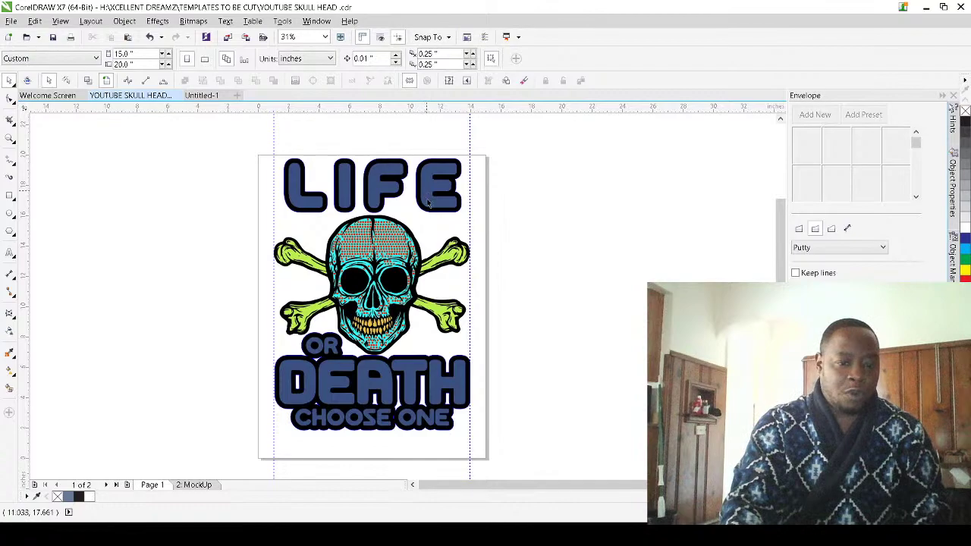
{"action": "left_click_drag", "start_coordinate": [430, 196], "coordinate": [260, 295]}
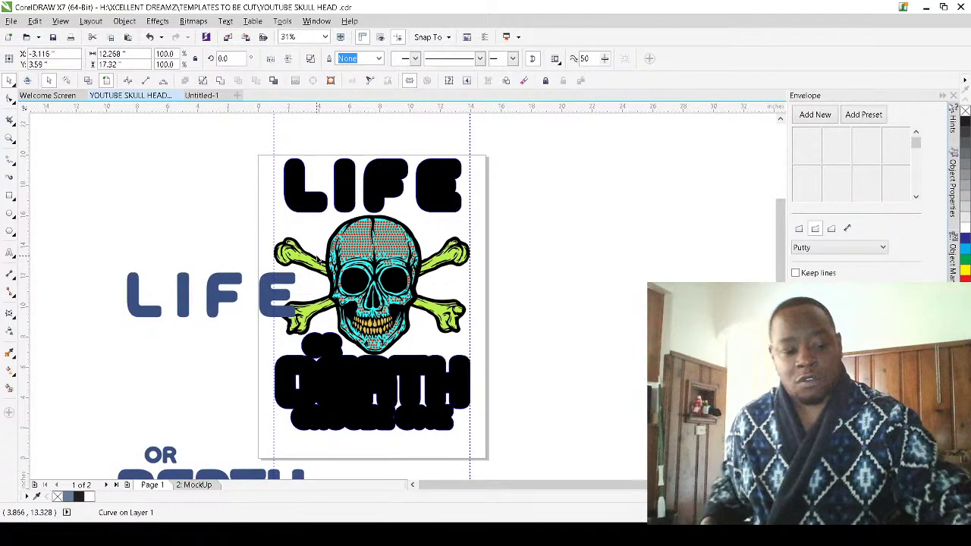
{"action": "key", "text": "ctrl+z"}
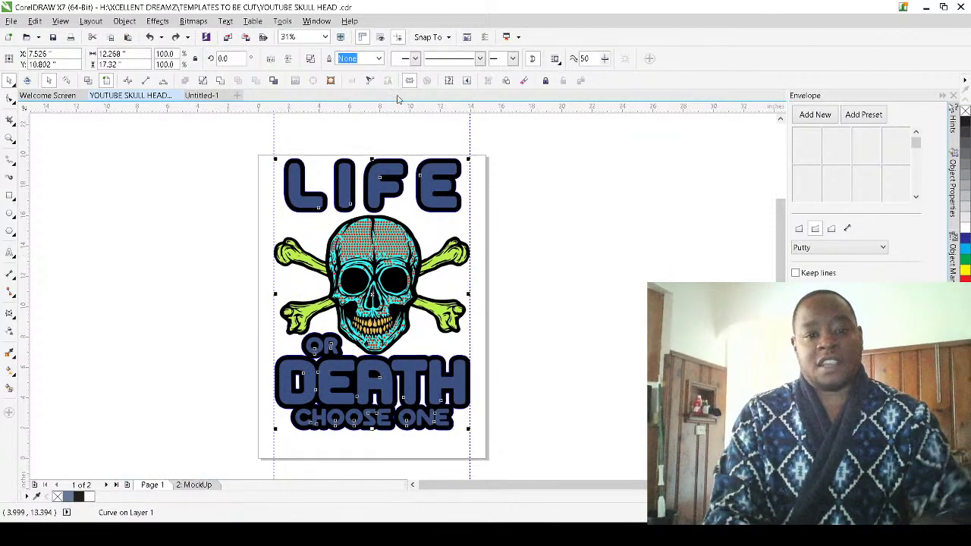
Shift the blue lettering down over the skull to compare it with the contour's letters, and undo the shift
{"action": "left_click", "coordinate": [389, 140]}
{"action": "scroll", "coordinate": [382, 169], "scroll_direction": "up", "scroll_amount": 1}
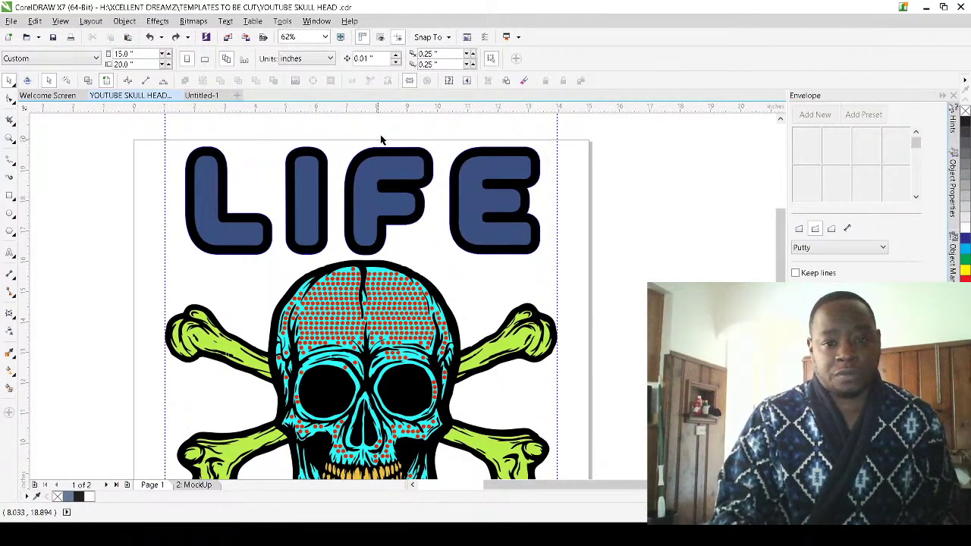
{"action": "scroll", "coordinate": [391, 137], "scroll_direction": "up", "scroll_amount": 2}
{"action": "scroll", "coordinate": [391, 149], "scroll_direction": "up", "scroll_amount": 1}
{"action": "scroll", "coordinate": [379, 198], "scroll_direction": "down", "scroll_amount": 3}
{"action": "left_click_drag", "start_coordinate": [363, 210], "coordinate": [322, 258]}
{"action": "scroll", "coordinate": [374, 214], "scroll_direction": "down", "scroll_amount": 2}
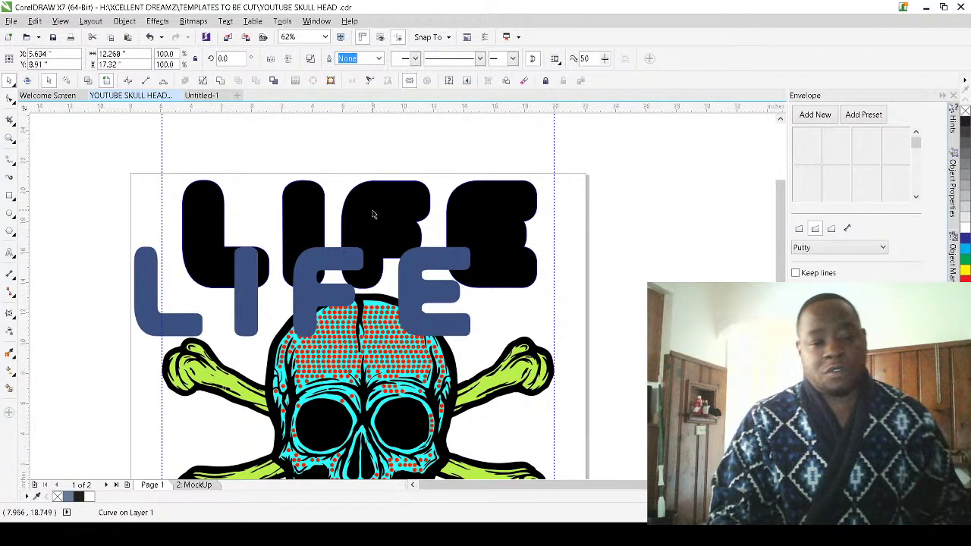
{"action": "scroll", "coordinate": [388, 201], "scroll_direction": "down", "scroll_amount": 1}
{"action": "scroll", "coordinate": [448, 216], "scroll_direction": "up", "scroll_amount": 2}
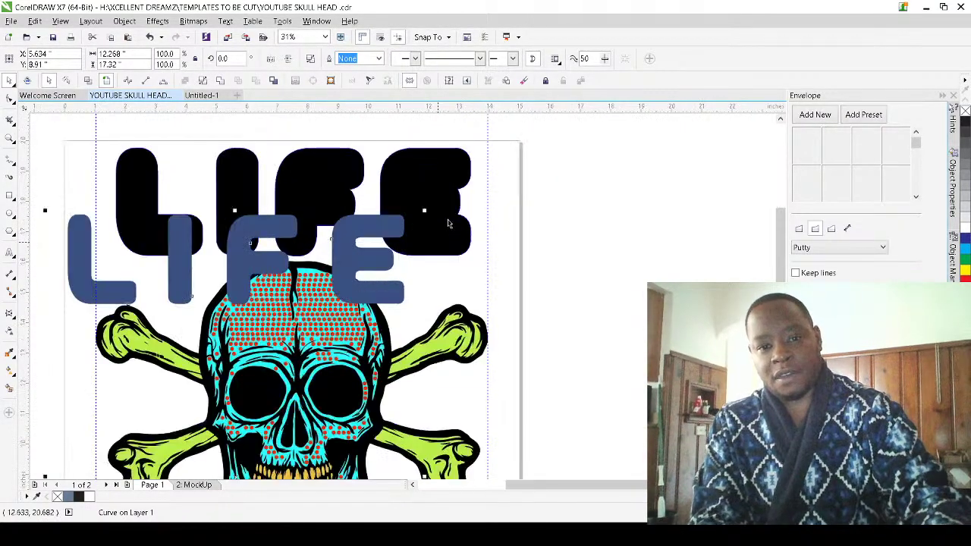
{"action": "scroll", "coordinate": [442, 205], "scroll_direction": "down", "scroll_amount": 3}
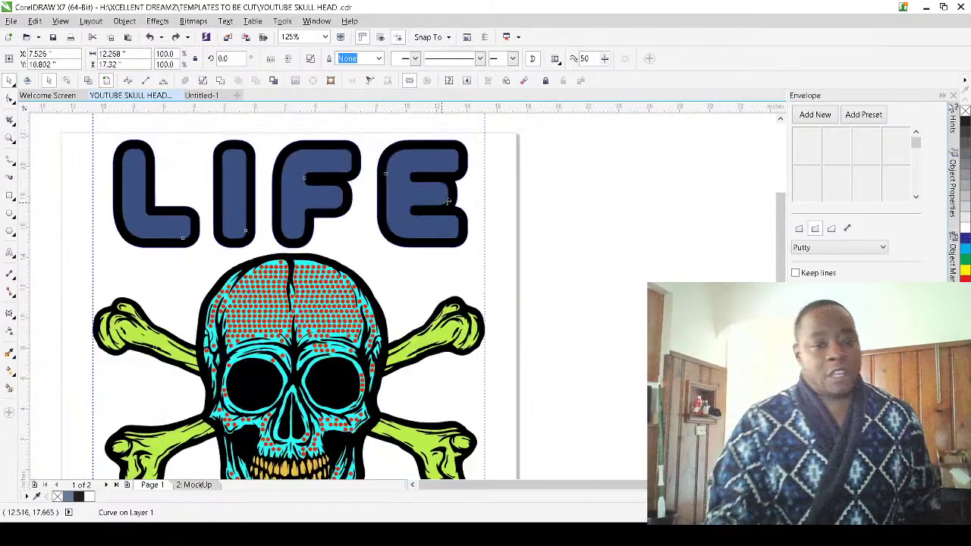
Offset the blue lettering from its contour around the F and E of LIFE, and undo the offset
{"action": "scroll", "coordinate": [458, 169], "scroll_direction": "up", "scroll_amount": 1}
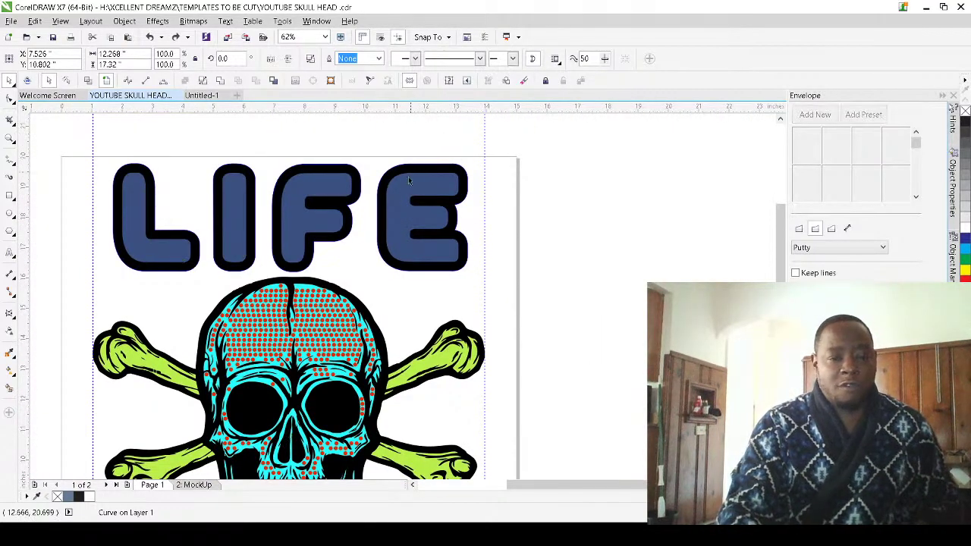
{"action": "scroll", "coordinate": [410, 180], "scroll_direction": "up", "scroll_amount": 1}
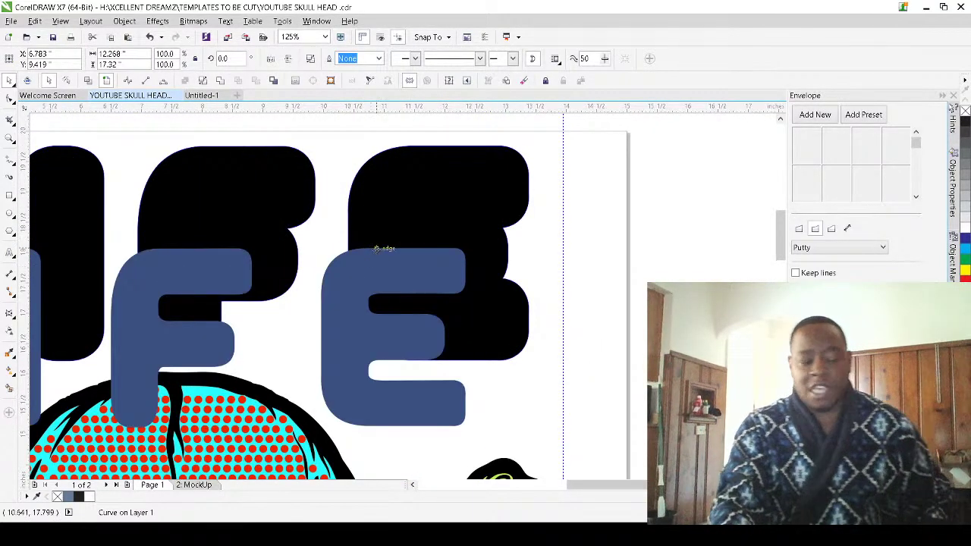
{"action": "key", "text": "ctrl+z"}
{"action": "left_click_drag", "start_coordinate": [385, 233], "coordinate": [384, 233]}
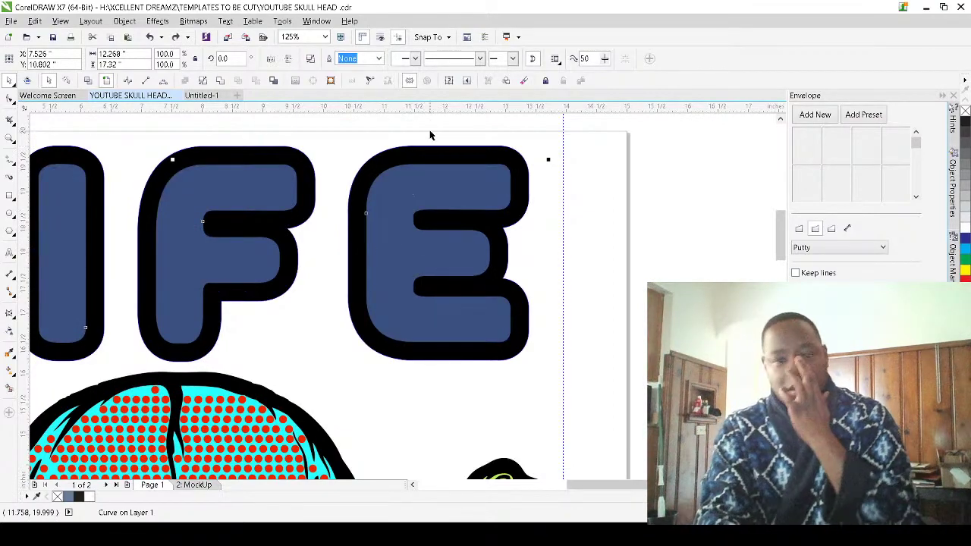
Select the blue lettering together with its black contour and cut the lettering's shape out of the contour, keeping the lettering
{"action": "left_click", "coordinate": [440, 127]}
{"action": "left_click", "coordinate": [404, 194]}
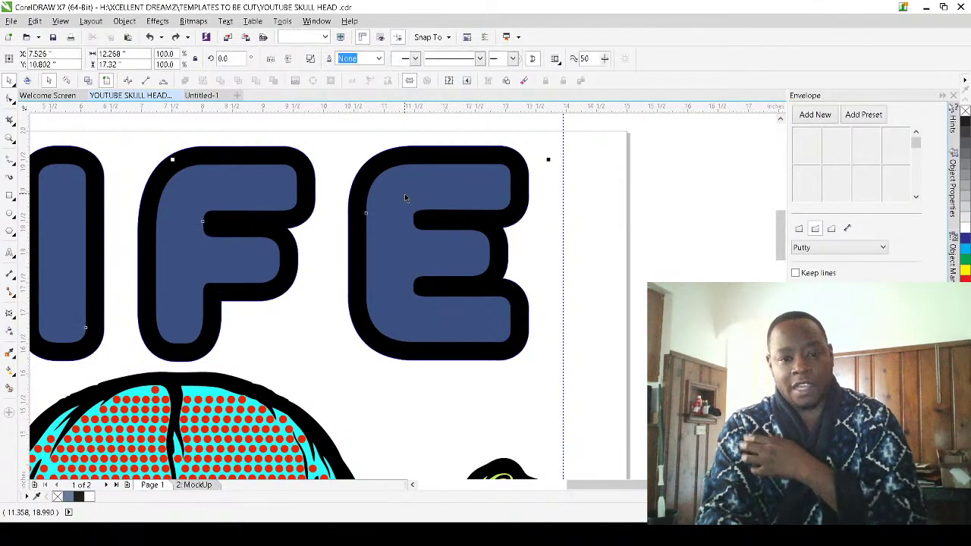
{"action": "left_click", "coordinate": [428, 154], "text": "shift"}
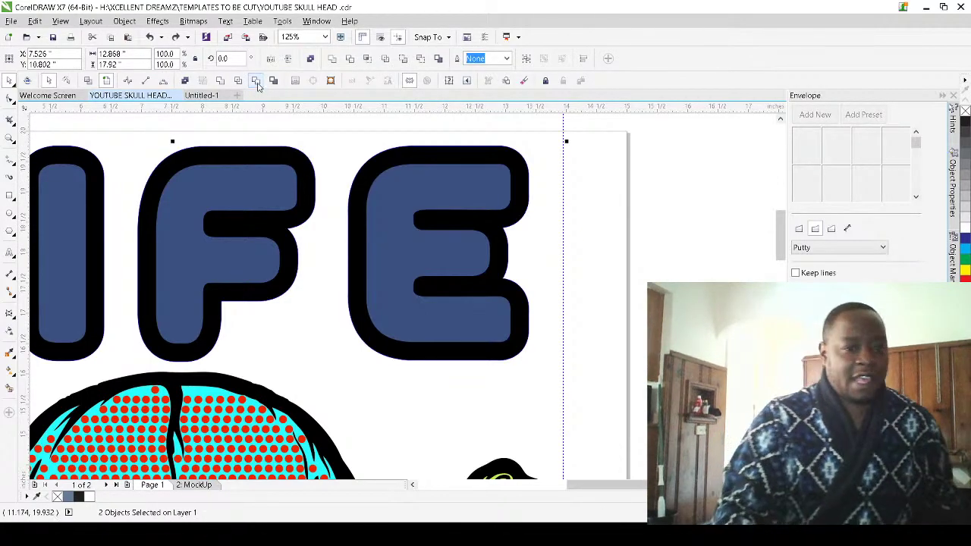
{"action": "left_click", "coordinate": [255, 81]}
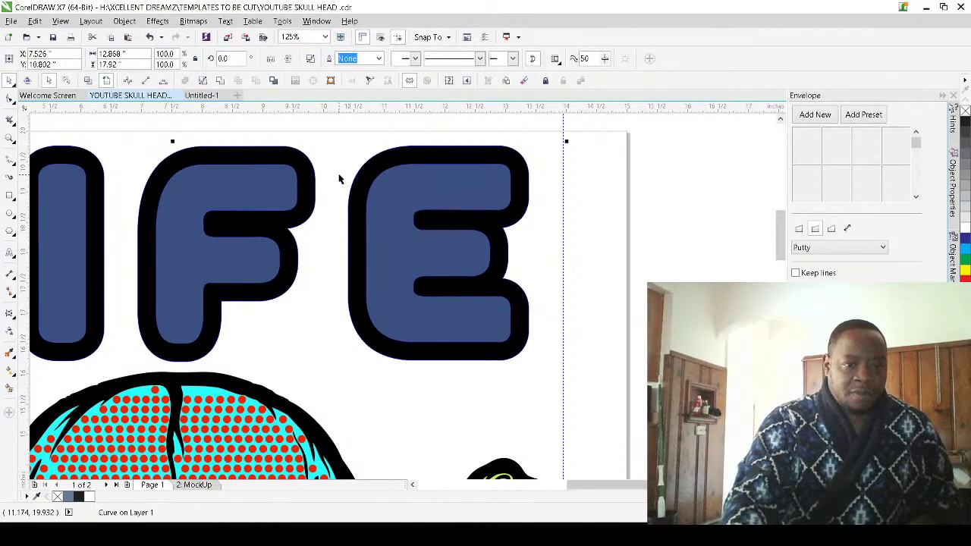
Move the blue lettering aside to inspect the cut-out letters in the contour, and undo the move
{"action": "scroll", "coordinate": [340, 181], "scroll_direction": "down", "scroll_amount": 2}
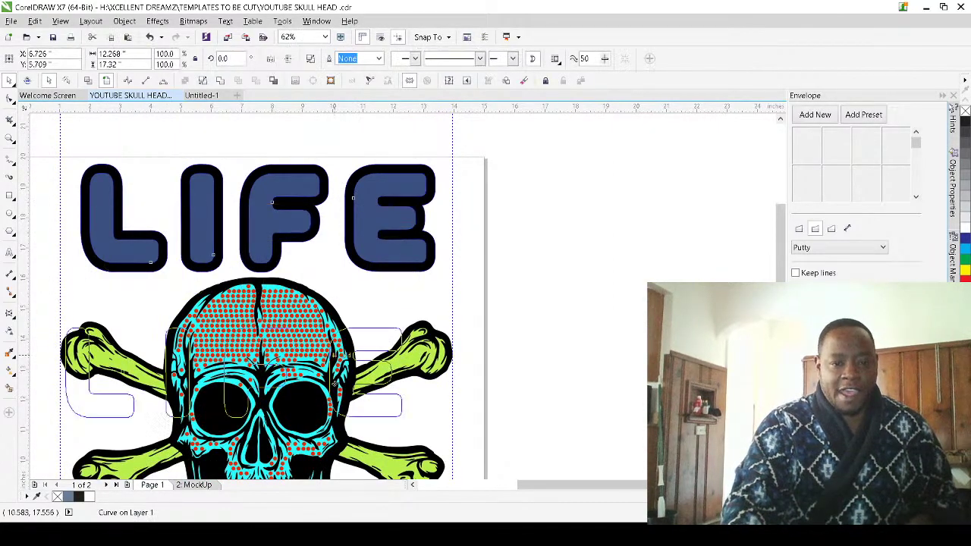
{"action": "left_click_drag", "start_coordinate": [334, 355], "coordinate": [336, 382]}
{"action": "scroll", "coordinate": [286, 186], "scroll_direction": "up", "scroll_amount": 1}
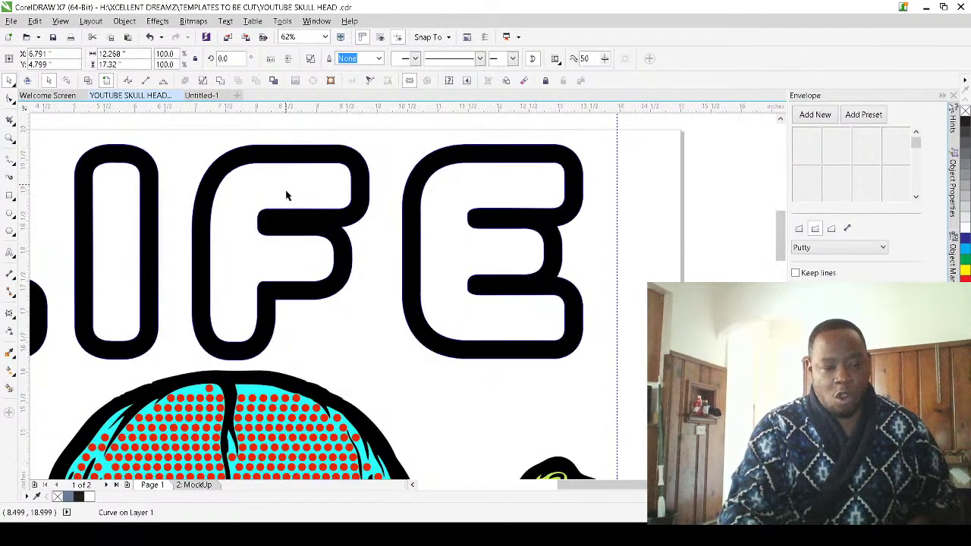
{"action": "scroll", "coordinate": [288, 191], "scroll_direction": "up", "scroll_amount": 1}
{"action": "scroll", "coordinate": [292, 195], "scroll_direction": "down", "scroll_amount": 1}
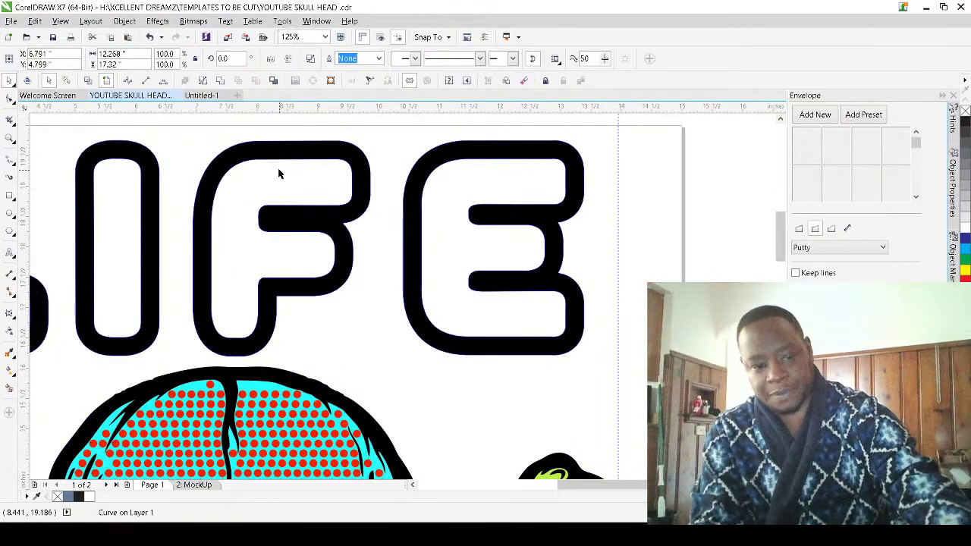
{"action": "key", "text": "ctrl+z"}
Fill the blue LIFE OR DEATH CHOOSE ONE lettering with a regular grid of small light pink dots
{"action": "scroll", "coordinate": [374, 135], "scroll_direction": "down", "scroll_amount": 2}
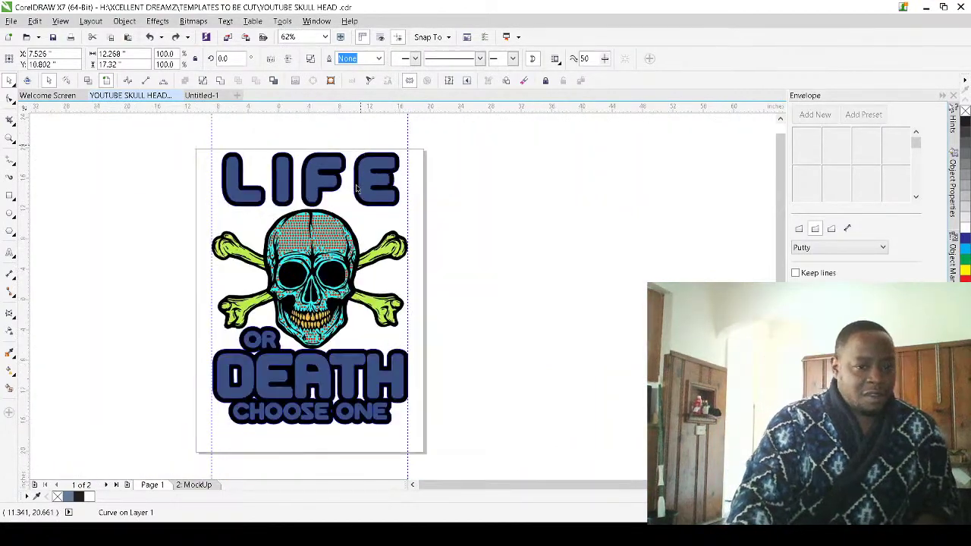
{"action": "scroll", "coordinate": [357, 180], "scroll_direction": "down", "scroll_amount": 1}
{"action": "key", "text": "Escape"}
{"action": "scroll", "coordinate": [343, 225], "scroll_direction": "up", "scroll_amount": 1}
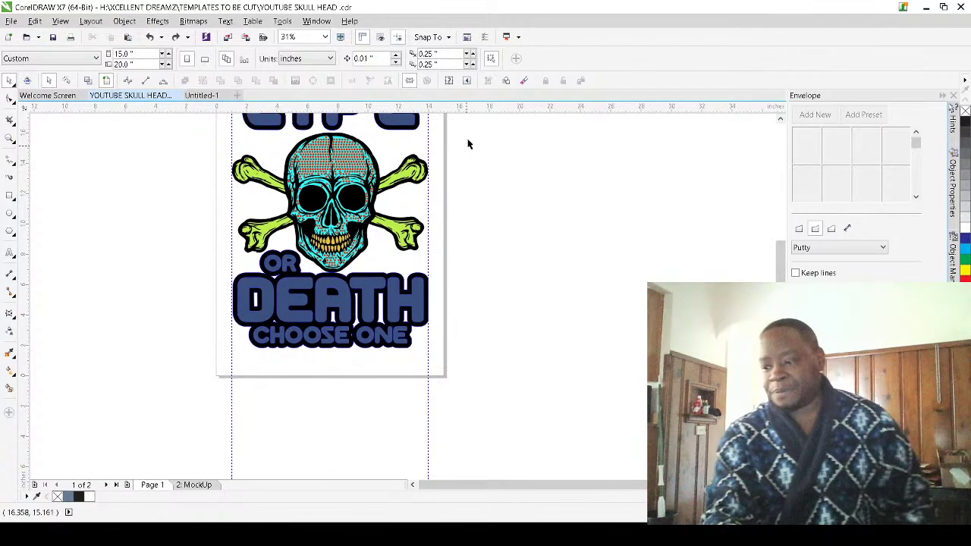
{"action": "scroll", "coordinate": [459, 164], "scroll_direction": "down", "scroll_amount": 1}
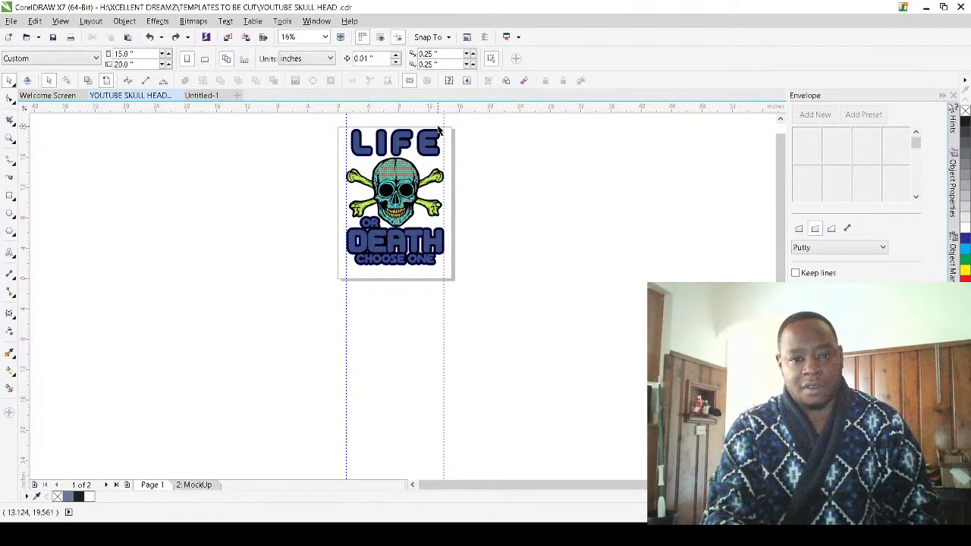
{"action": "scroll", "coordinate": [437, 129], "scroll_direction": "up", "scroll_amount": 2}
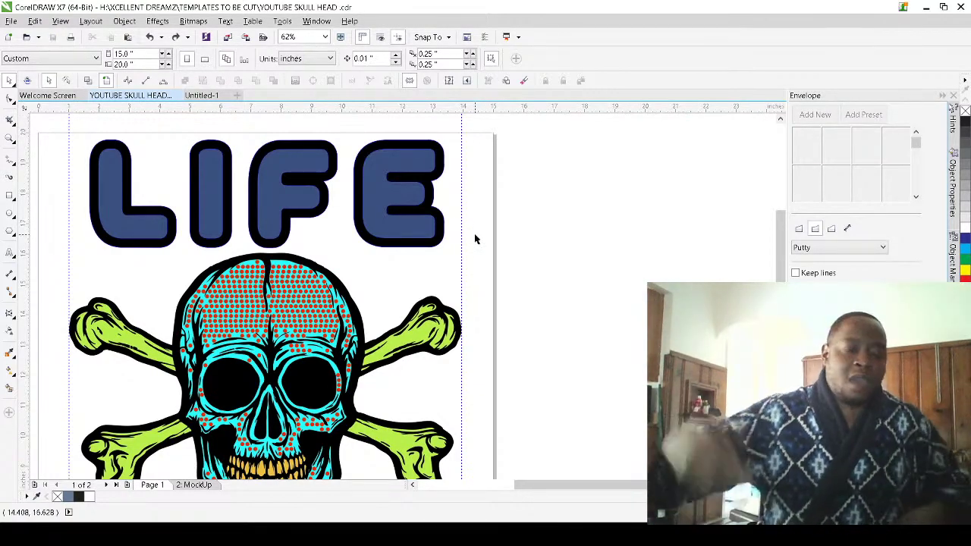
{"action": "left_click", "coordinate": [367, 203]}
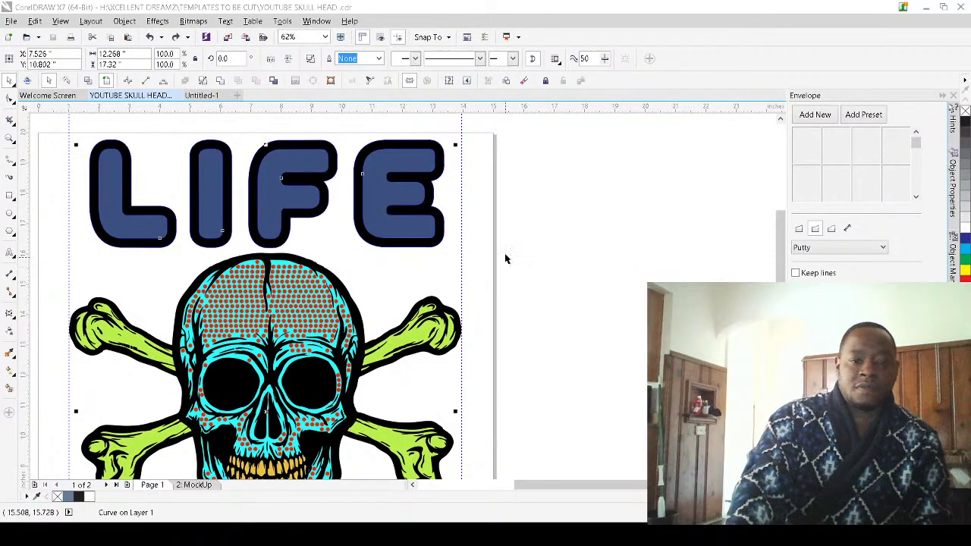
{"action": "left_click", "coordinate": [502, 251]}
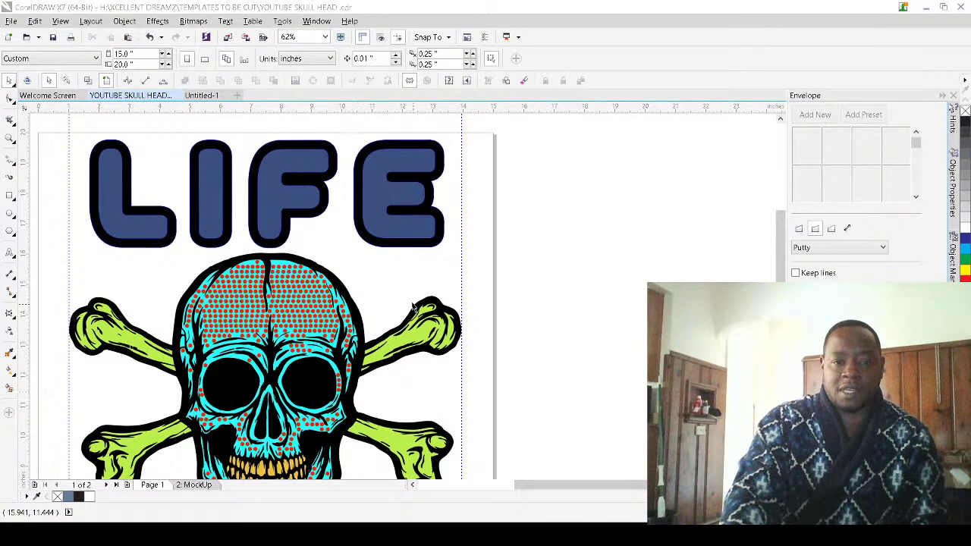
{"action": "left_click", "coordinate": [383, 226]}
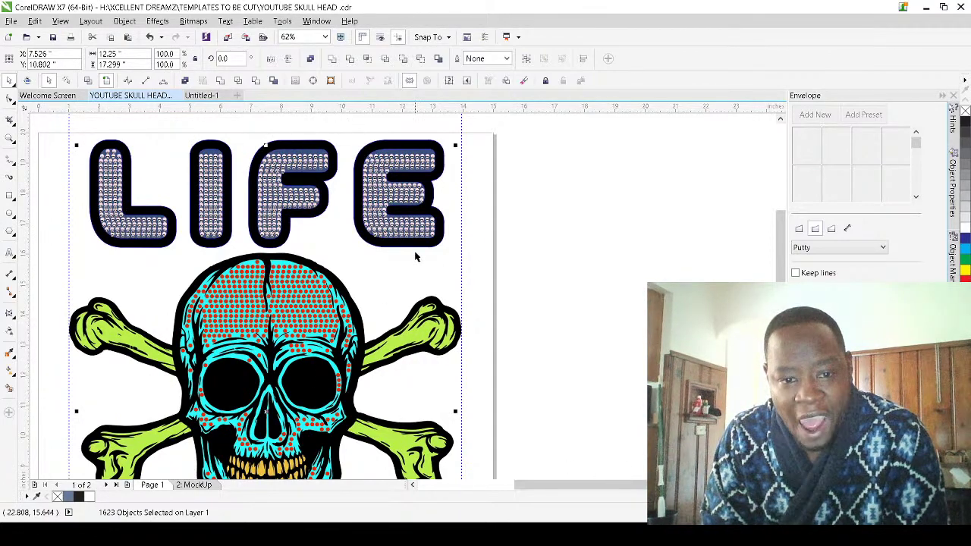
Examine the dot pattern across the lettering, up close in OR, DEATH and CHOOSE ONE
{"action": "left_click", "coordinate": [402, 286]}
{"action": "scroll", "coordinate": [407, 269], "scroll_direction": "down", "scroll_amount": 3}
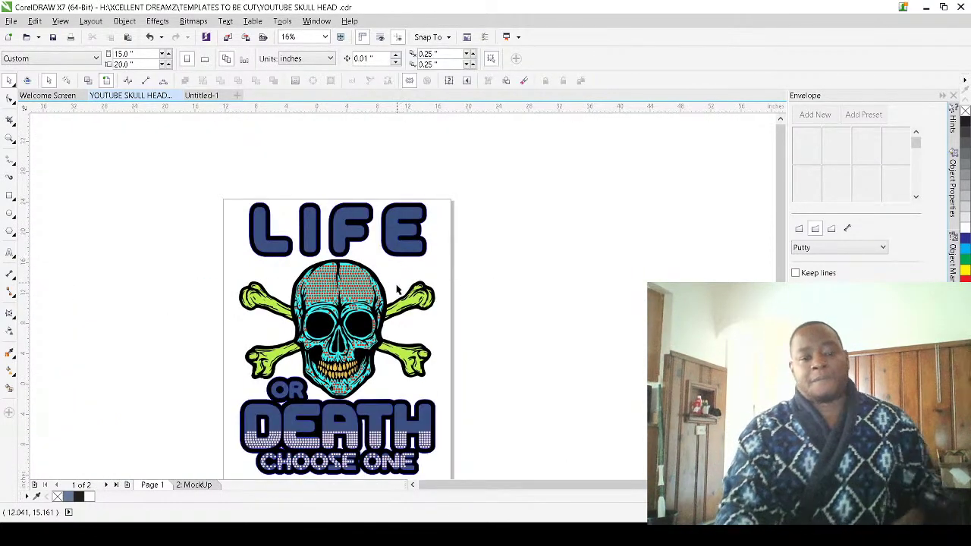
{"action": "scroll", "coordinate": [404, 323], "scroll_direction": "up", "scroll_amount": 1}
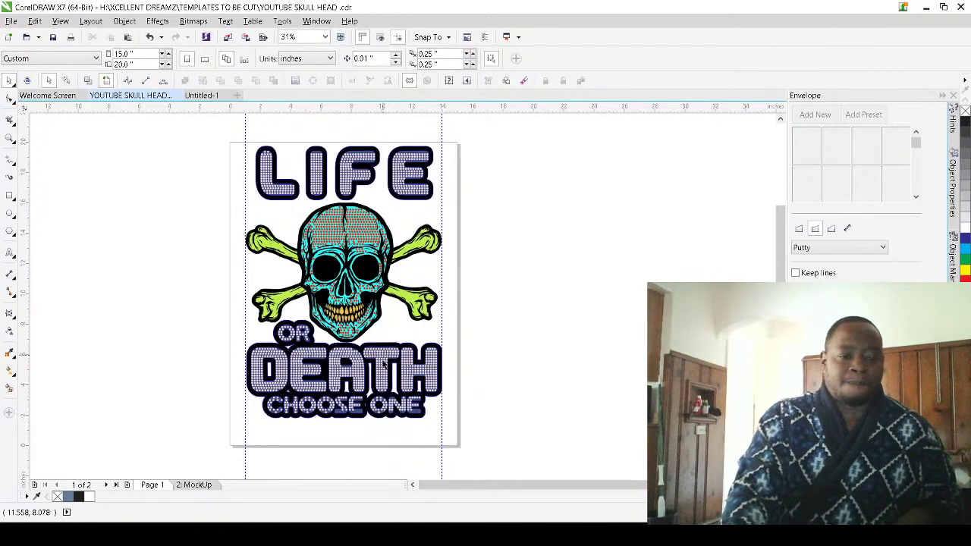
{"action": "scroll", "coordinate": [394, 364], "scroll_direction": "up", "scroll_amount": 1}
{"action": "scroll", "coordinate": [346, 402], "scroll_direction": "up", "scroll_amount": 1}
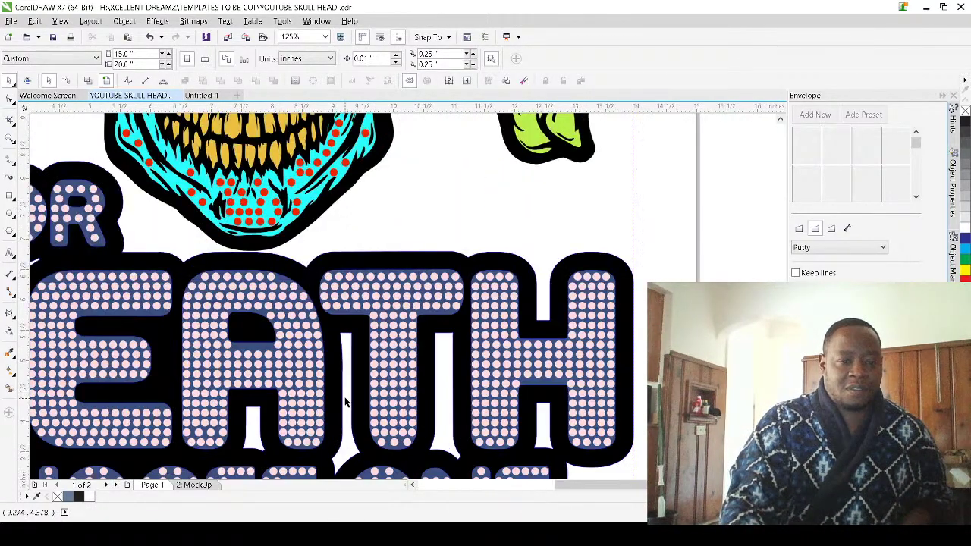
{"action": "scroll", "coordinate": [348, 388], "scroll_direction": "down", "scroll_amount": 1}
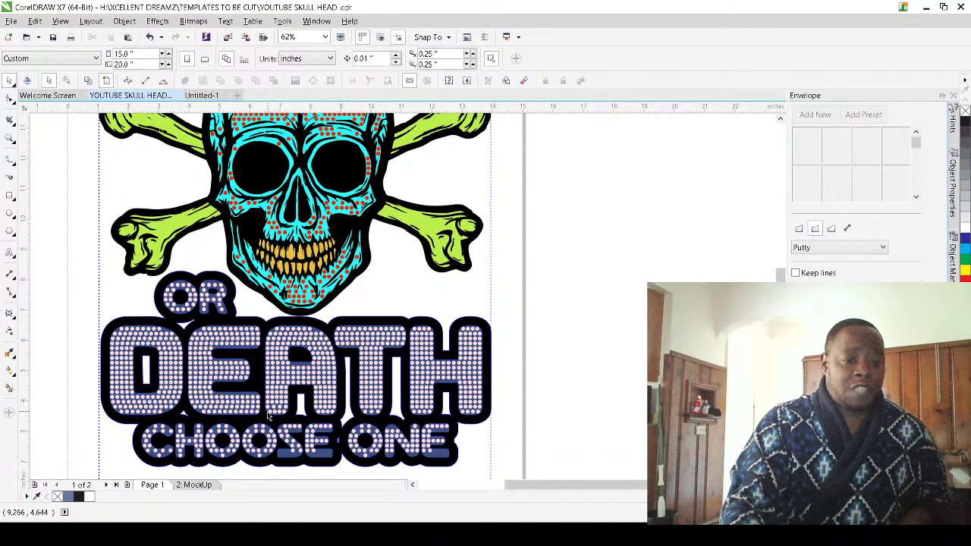
Inspect the dot coverage for gaps in LIFE, OR, DEATH and CHOOSE ONE, down to the bottom bar of the S
{"action": "scroll", "coordinate": [268, 415], "scroll_direction": "up", "scroll_amount": 4}
{"action": "scroll", "coordinate": [286, 414], "scroll_direction": "down", "scroll_amount": 1}
{"action": "scroll", "coordinate": [286, 413], "scroll_direction": "down", "scroll_amount": 2}
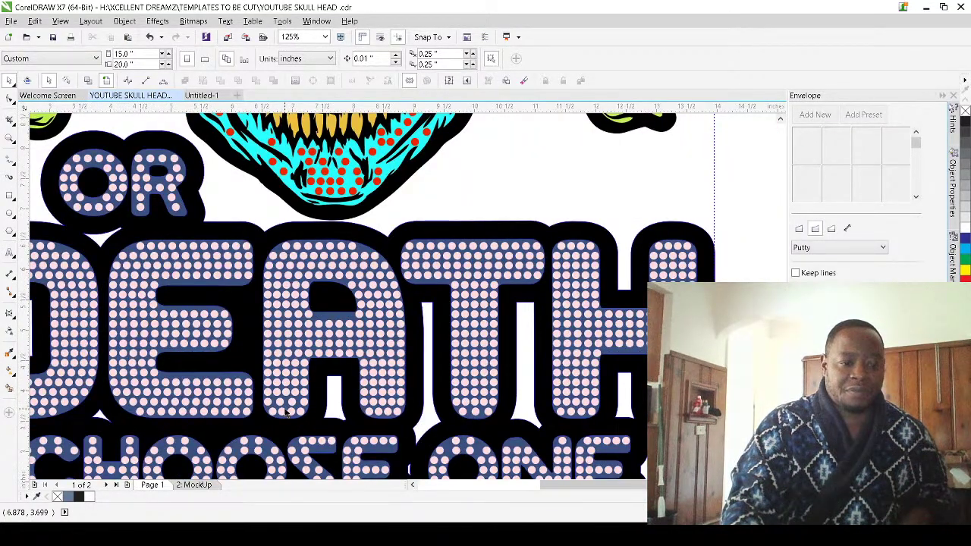
{"action": "scroll", "coordinate": [286, 413], "scroll_direction": "down", "scroll_amount": 1}
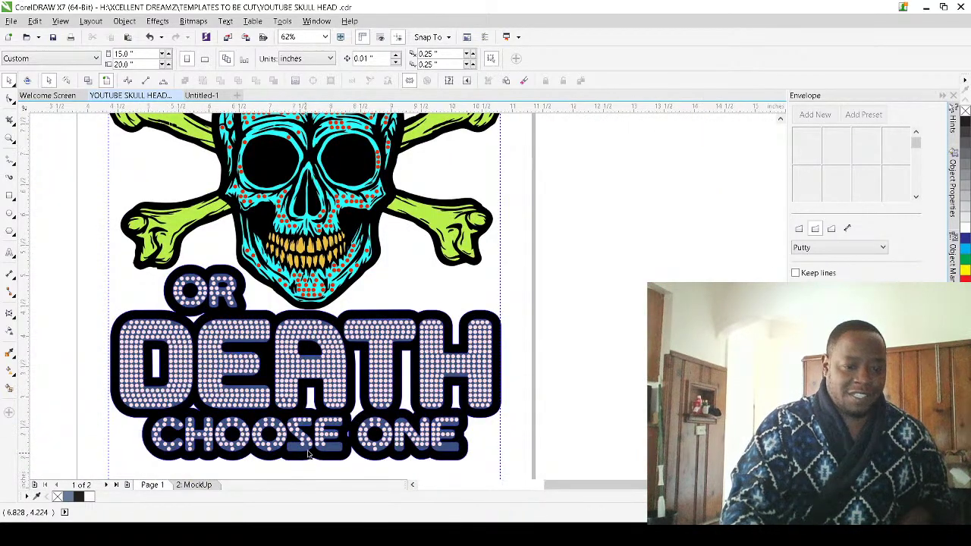
{"action": "scroll", "coordinate": [308, 454], "scroll_direction": "up", "scroll_amount": 4}
{"action": "scroll", "coordinate": [321, 371], "scroll_direction": "down", "scroll_amount": 1}
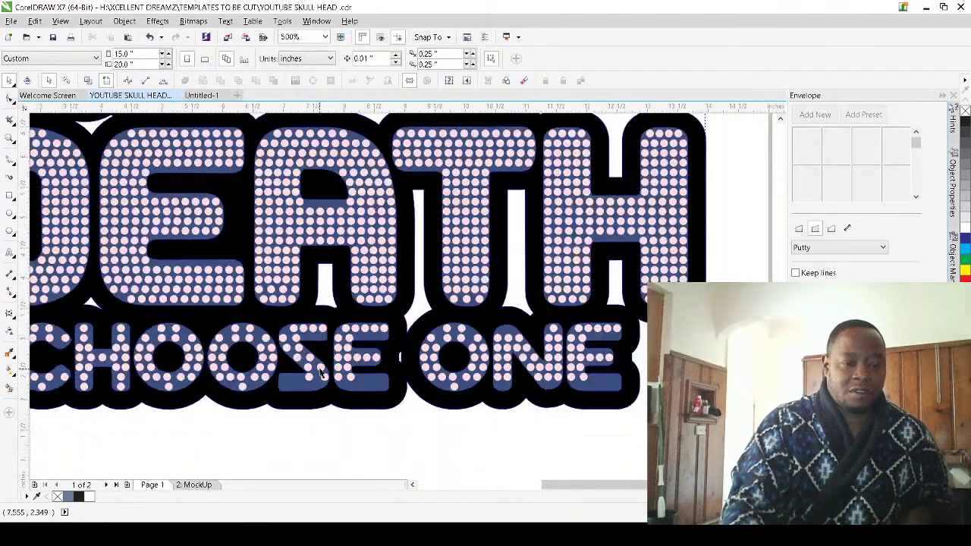
{"action": "scroll", "coordinate": [321, 372], "scroll_direction": "down", "scroll_amount": 3}
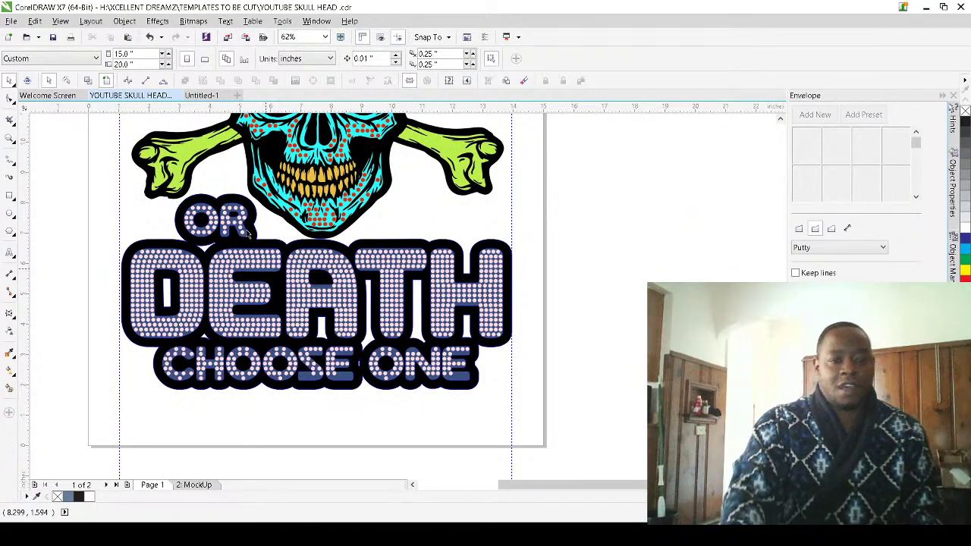
{"action": "scroll", "coordinate": [224, 233], "scroll_direction": "up", "scroll_amount": 1}
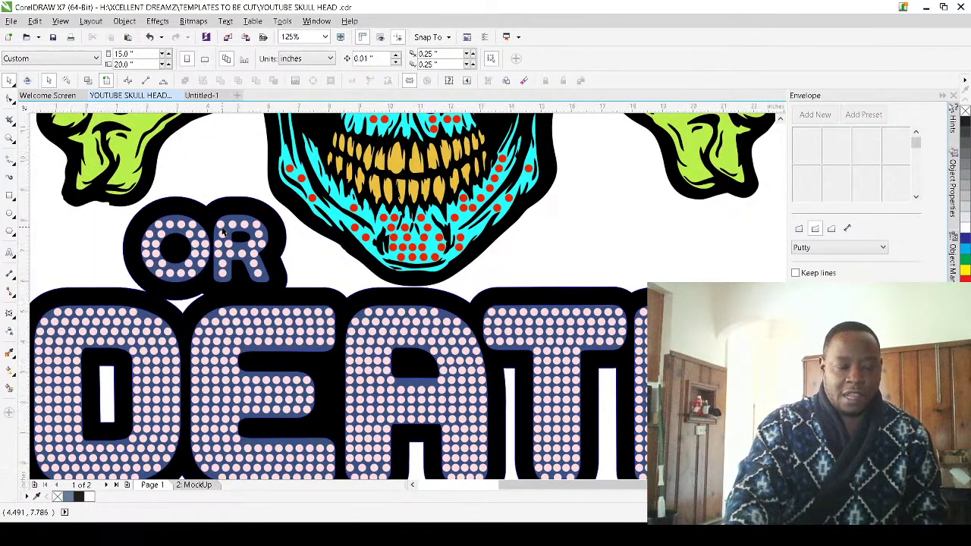
{"action": "scroll", "coordinate": [224, 234], "scroll_direction": "down", "scroll_amount": 1}
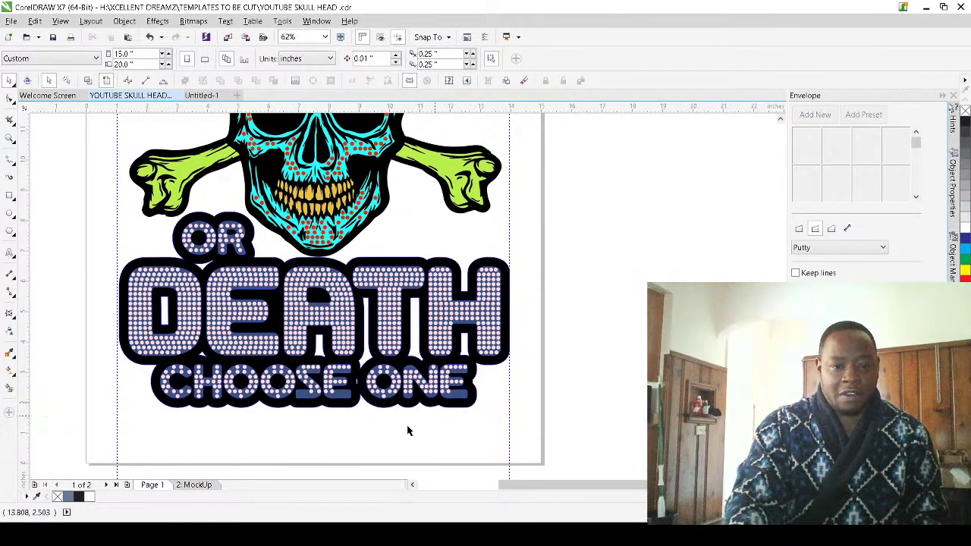
{"action": "scroll", "coordinate": [407, 424], "scroll_direction": "down", "scroll_amount": 1}
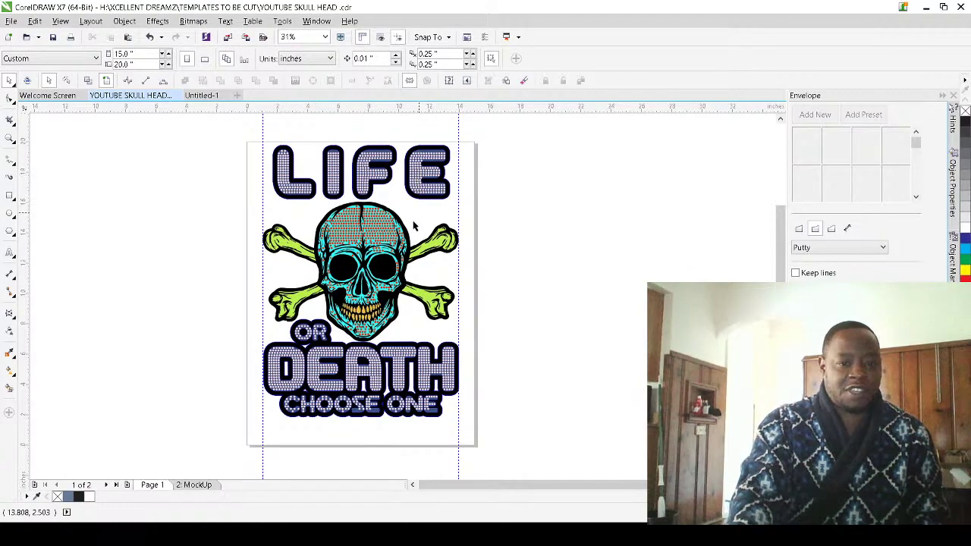
{"action": "scroll", "coordinate": [422, 123], "scroll_direction": "up", "scroll_amount": 1}
{"action": "scroll", "coordinate": [402, 134], "scroll_direction": "up", "scroll_amount": 4}
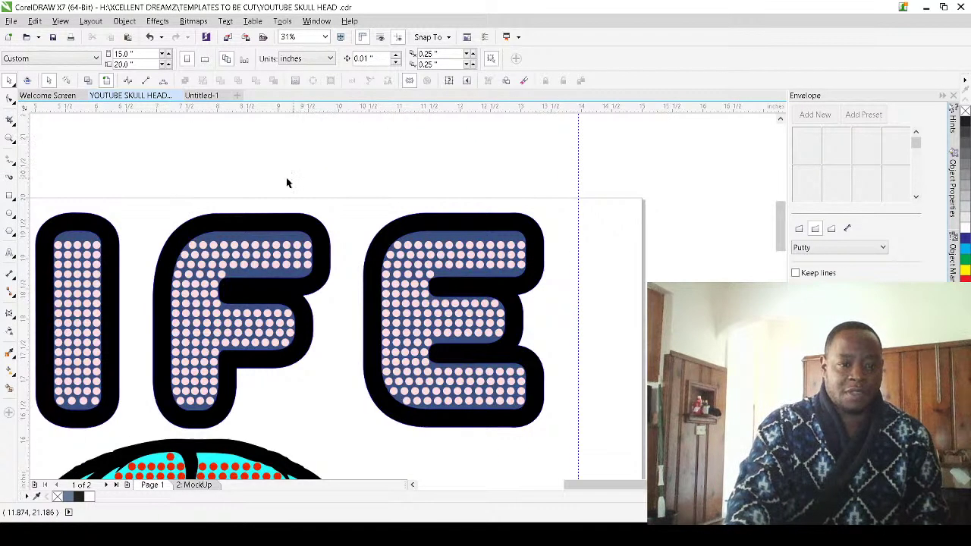
{"action": "scroll", "coordinate": [409, 211], "scroll_direction": "down", "scroll_amount": 3}
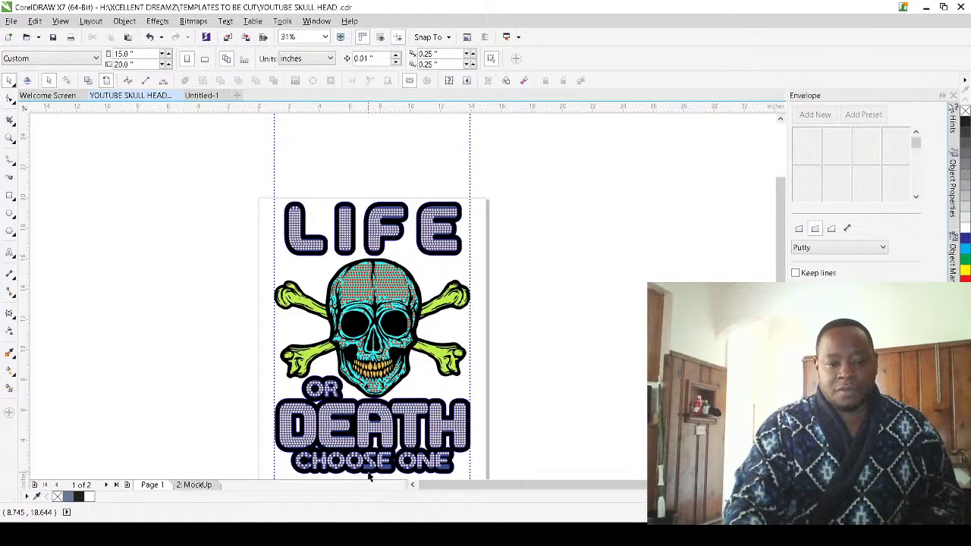
{"action": "scroll", "coordinate": [370, 475], "scroll_direction": "up", "scroll_amount": 5}
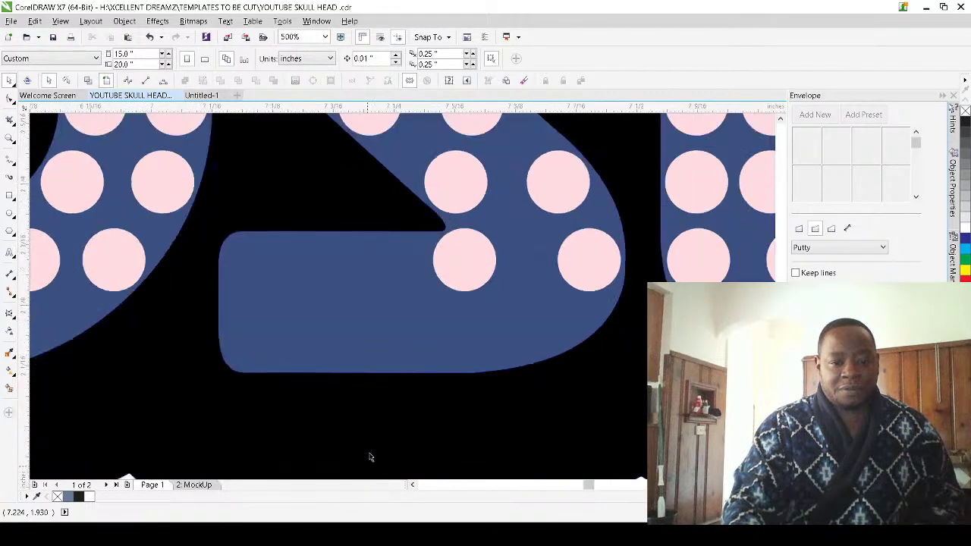
Place copies of the pink dot as a two-by-two block in the empty left end of the bottom bar of the S in CHOOSE
{"action": "scroll", "coordinate": [371, 338], "scroll_direction": "down", "scroll_amount": 2}
{"action": "left_click_drag", "start_coordinate": [413, 273], "coordinate": [308, 308]}
{"action": "scroll", "coordinate": [317, 262], "scroll_direction": "up", "scroll_amount": 3}
{"action": "scroll", "coordinate": [310, 262], "scroll_direction": "down", "scroll_amount": 3}
{"action": "left_click", "coordinate": [309, 242], "text": "shift"}
{"action": "left_click_drag", "start_coordinate": [311, 241], "coordinate": [456, 238]}
{"action": "scroll", "coordinate": [410, 258], "scroll_direction": "down", "scroll_amount": 2}
{"action": "scroll", "coordinate": [417, 248], "scroll_direction": "up", "scroll_amount": 2}
{"action": "scroll", "coordinate": [381, 252], "scroll_direction": "down", "scroll_amount": 1}
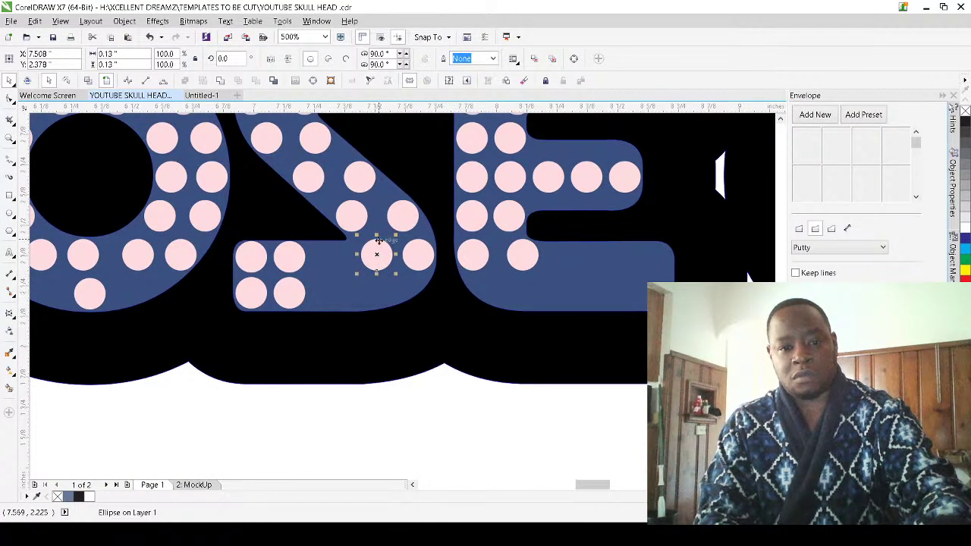
Distribute four dots evenly along the upper row of the S's bottom bar, from its left end to the existing inner dot
{"action": "scroll", "coordinate": [377, 240], "scroll_direction": "up", "scroll_amount": 1}
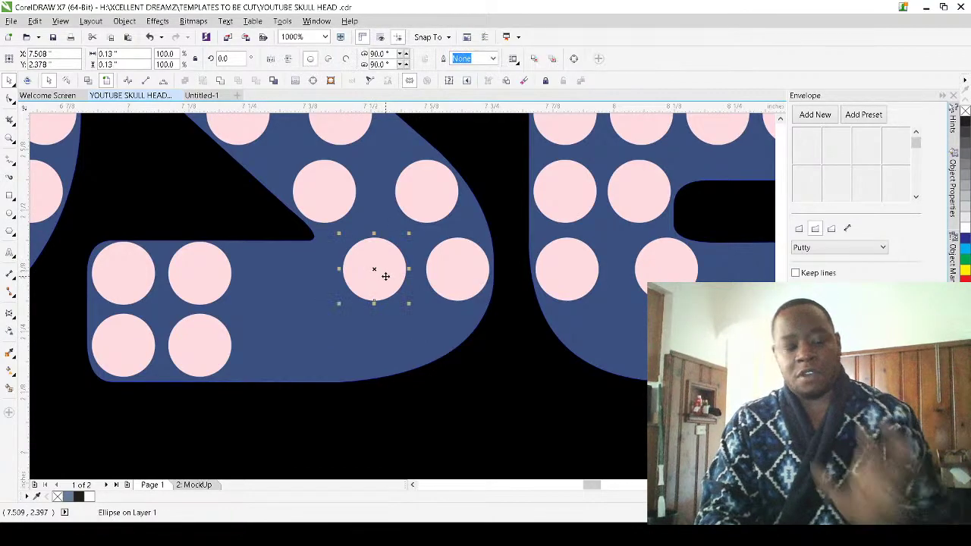
{"action": "left_click", "coordinate": [210, 271], "text": "shift"}
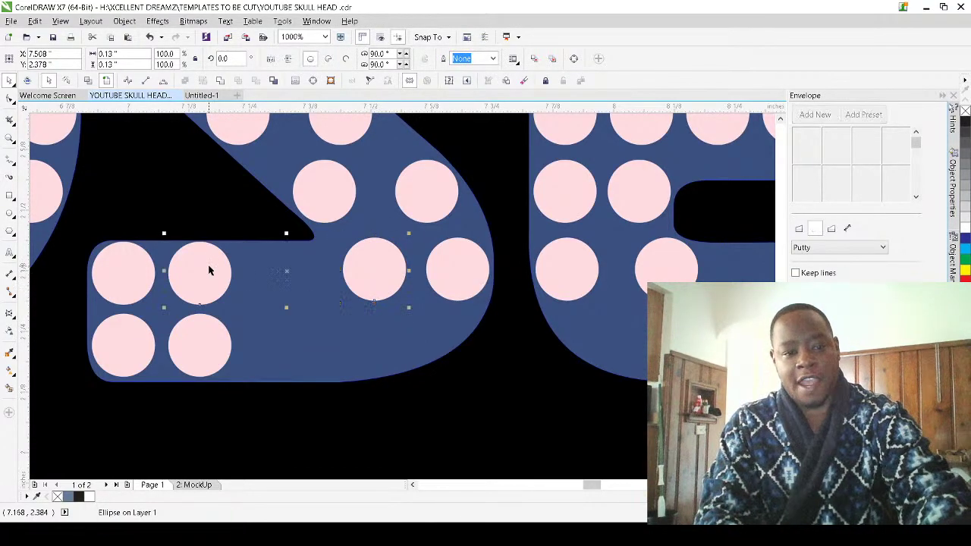
{"action": "left_click", "coordinate": [114, 275], "text": "shift"}
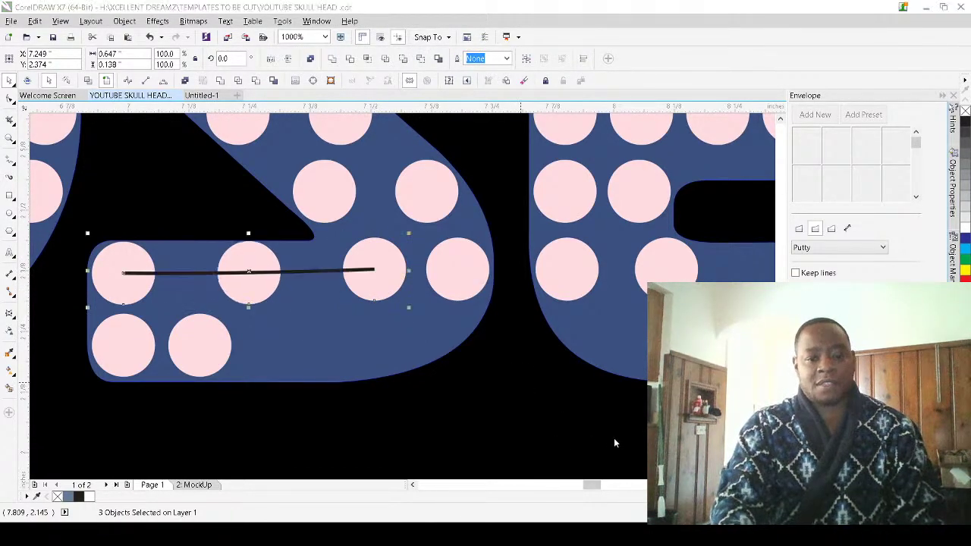
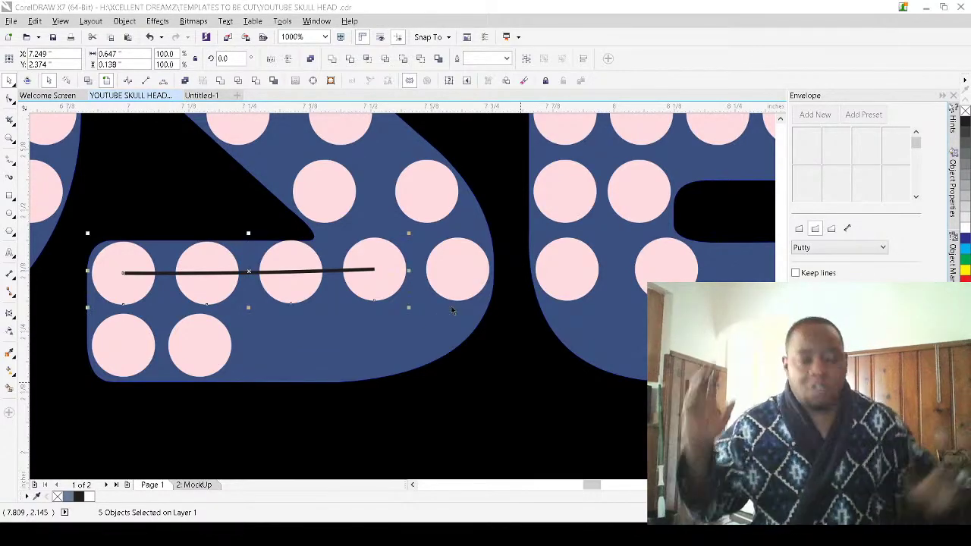
{"action": "scroll", "coordinate": [452, 310], "scroll_direction": "up", "scroll_amount": 2}
{"action": "scroll", "coordinate": [462, 333], "scroll_direction": "down", "scroll_amount": 4}
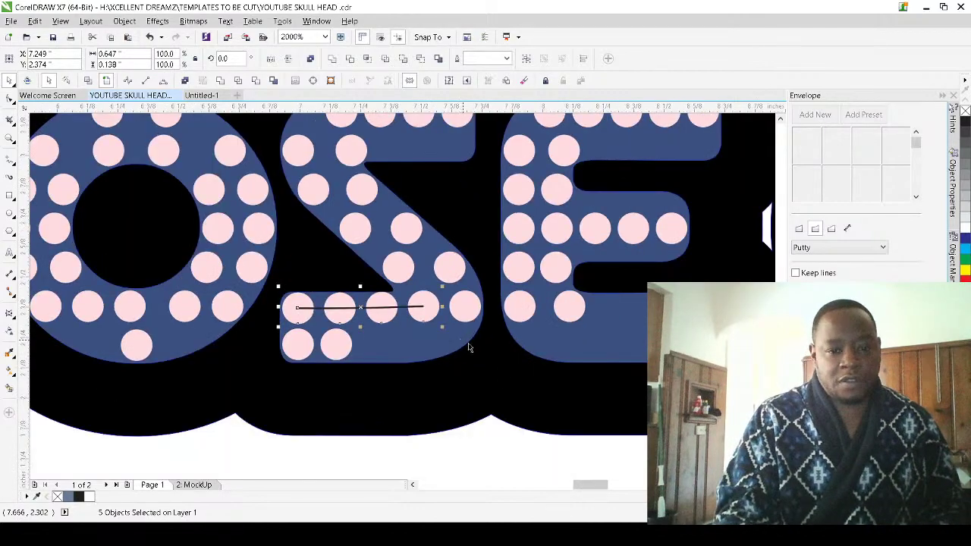
{"action": "key", "text": "Delete"}
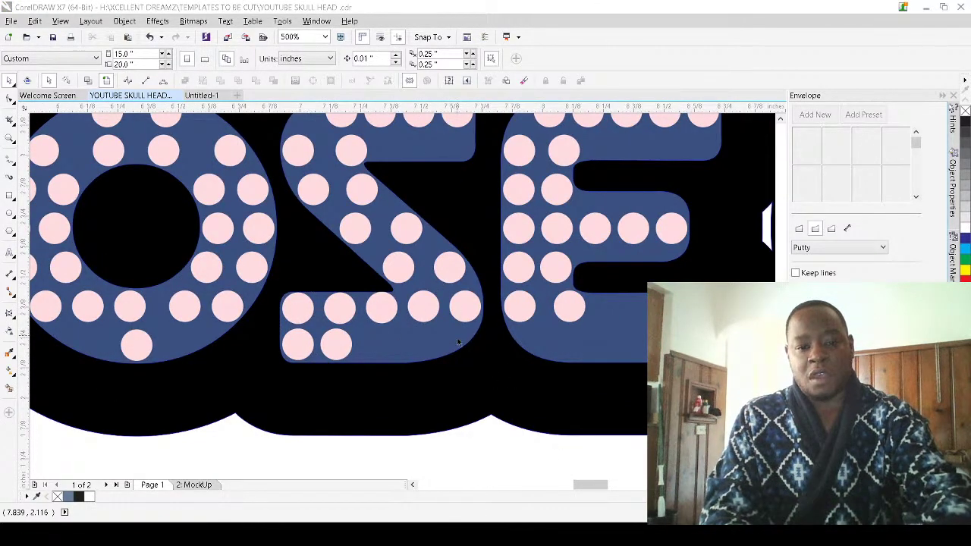
Add two dot copies to the lower row of the S's bottom bar, one mid-bar and one near the outer curve
{"action": "scroll", "coordinate": [440, 204], "scroll_direction": "down", "scroll_amount": 5}
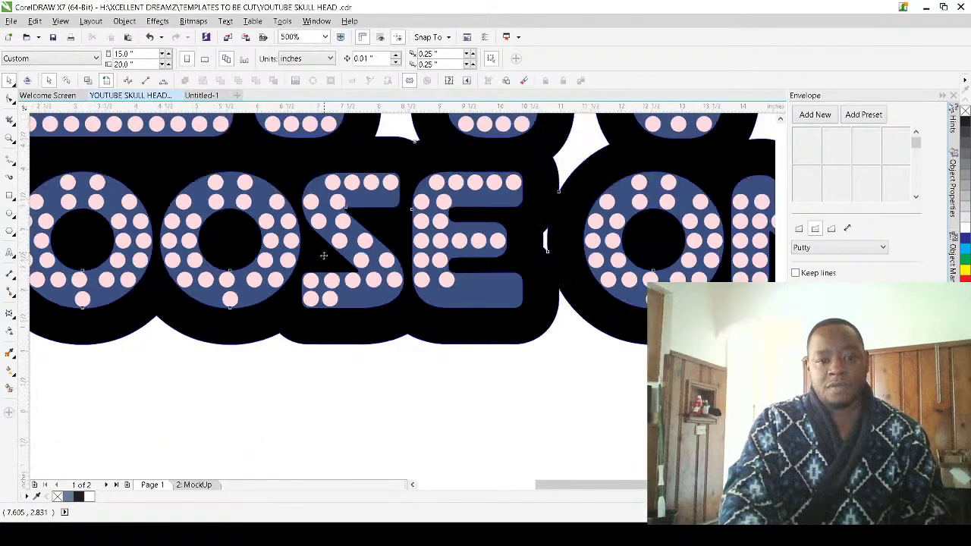
{"action": "left_click", "coordinate": [327, 254]}
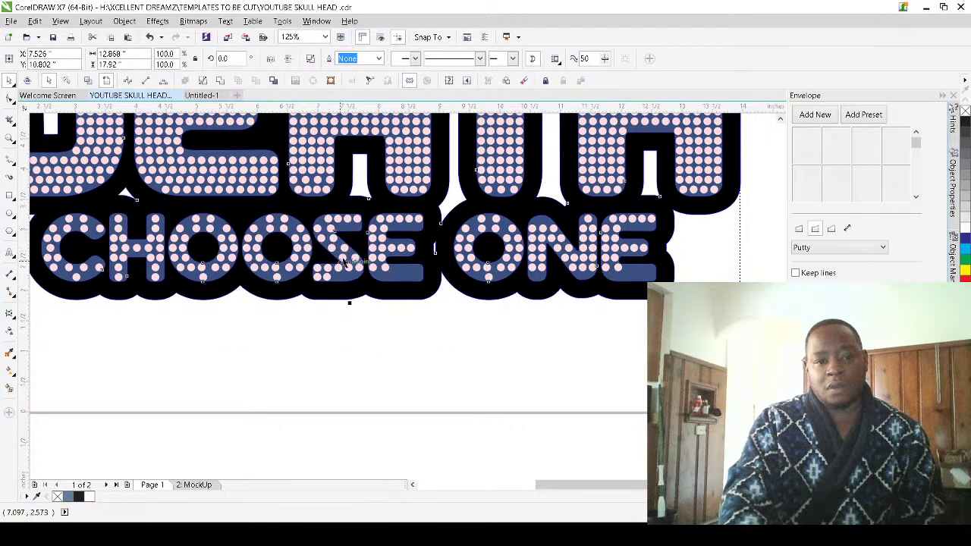
{"action": "scroll", "coordinate": [328, 255], "scroll_direction": "up", "scroll_amount": 2}
{"action": "scroll", "coordinate": [327, 228], "scroll_direction": "up", "scroll_amount": 3}
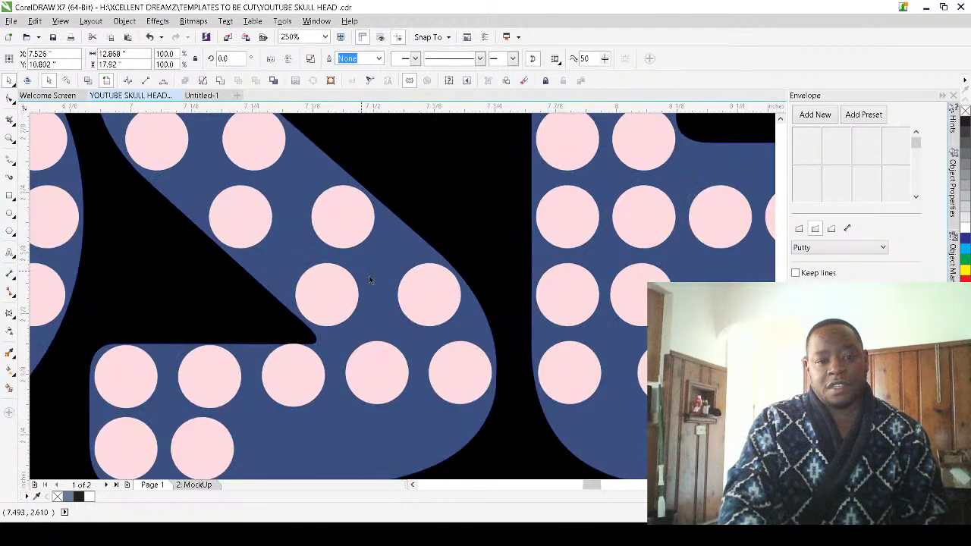
{"action": "scroll", "coordinate": [393, 360], "scroll_direction": "down", "scroll_amount": 2}
{"action": "scroll", "coordinate": [395, 364], "scroll_direction": "up", "scroll_amount": 2}
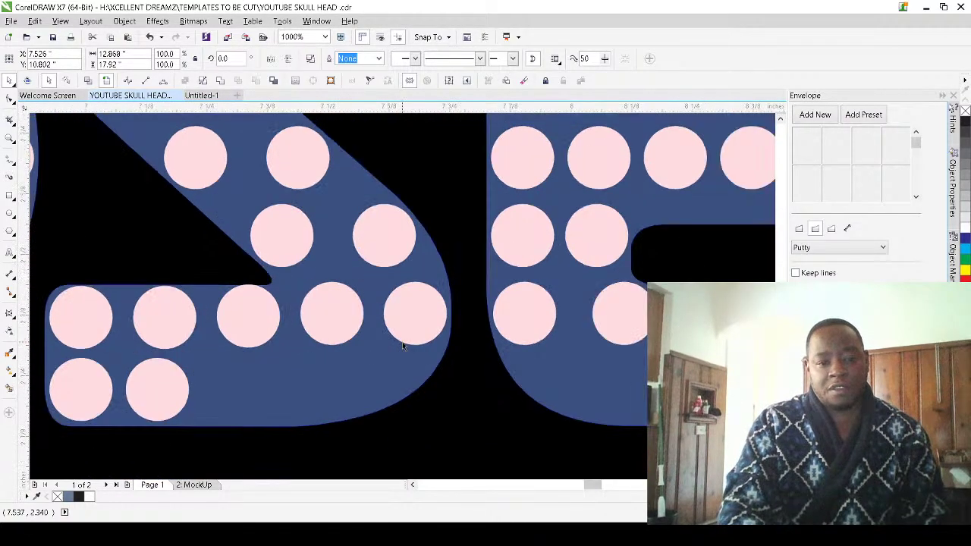
{"action": "left_click_drag", "start_coordinate": [409, 328], "coordinate": [255, 397]}
{"action": "right_click", "coordinate": [359, 390]}
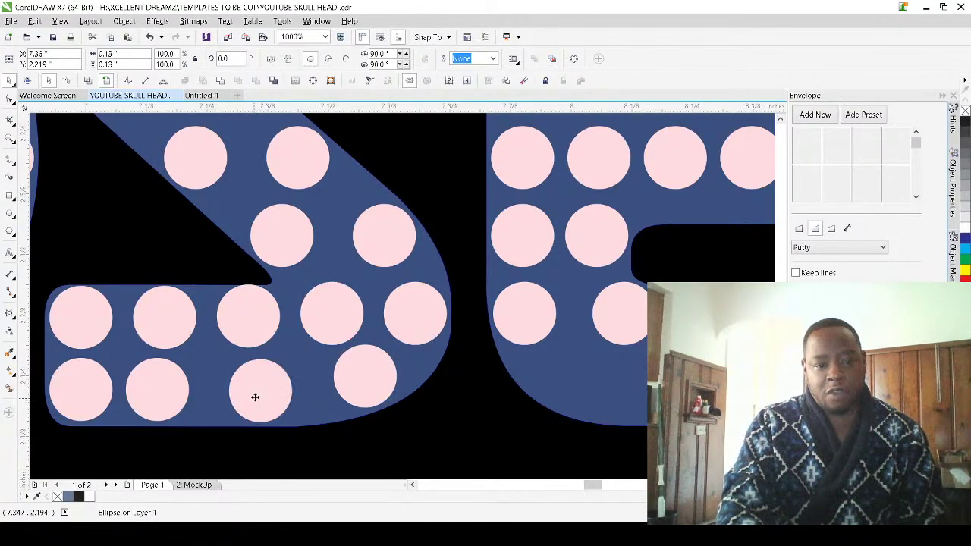
Spread six dots evenly along the lower row of the S's bottom bar, following its curve up to the outermost upper dot
{"action": "left_click", "coordinate": [371, 390], "text": "shift"}
{"action": "left_click", "coordinate": [168, 394], "text": "shift"}
{"action": "left_click", "coordinate": [84, 389], "text": "shift"}
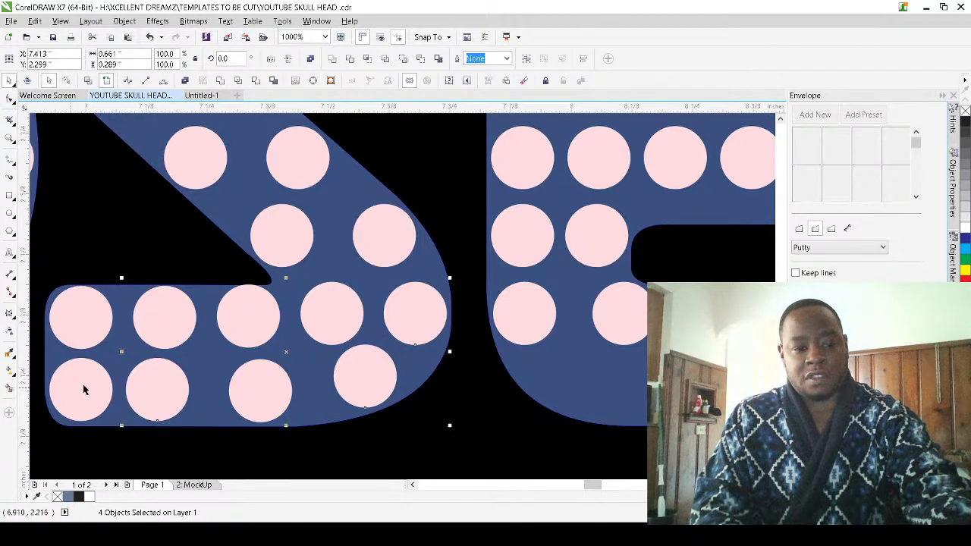
{"action": "key", "text": "ctrl+z"}
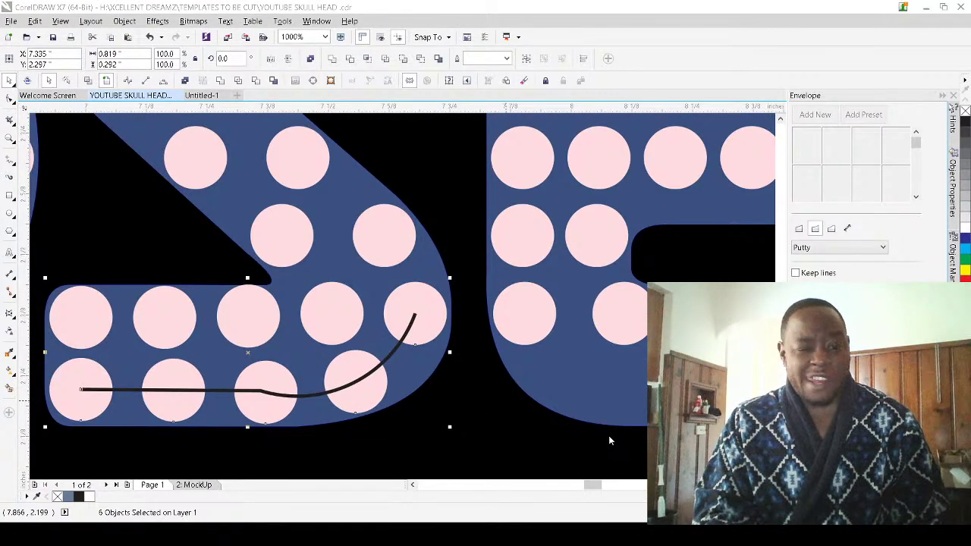
{"action": "key", "text": "ctrl+z"}
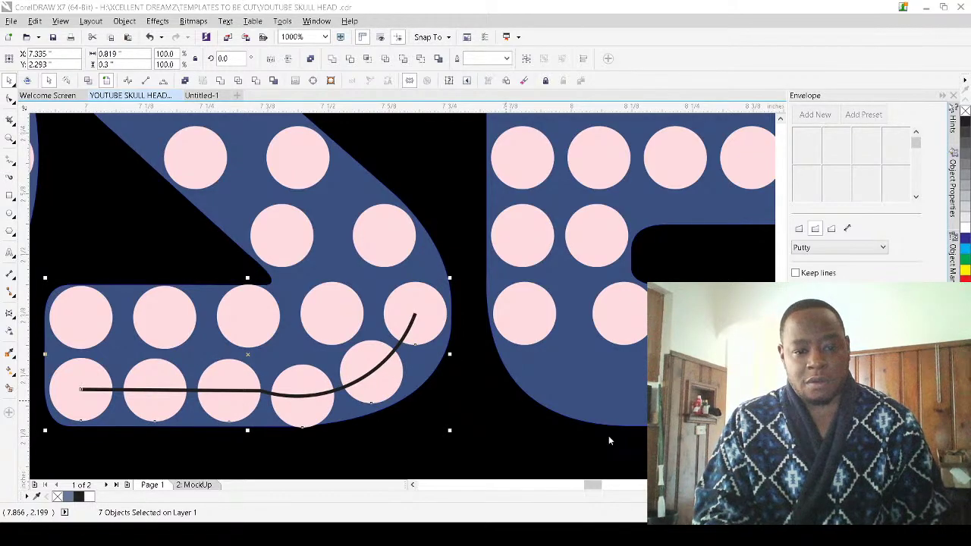
{"action": "key", "text": "ctrl+z"}
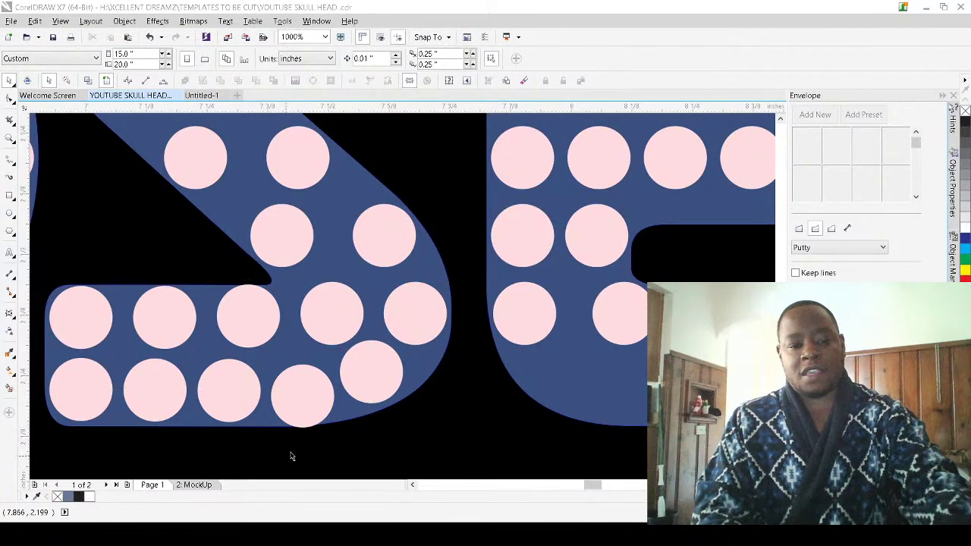
Move the fourth dot of the S's lower row slightly up so it sits inside the letter's edge
{"action": "left_click", "coordinate": [296, 392]}
{"action": "scroll", "coordinate": [304, 413], "scroll_direction": "up", "scroll_amount": 1}
{"action": "left_click_drag", "start_coordinate": [303, 412], "coordinate": [304, 389]}
{"action": "scroll", "coordinate": [304, 388], "scroll_direction": "down", "scroll_amount": 3}
Respace the six dots of the S's lower row evenly along their adjusted curve
{"action": "left_click", "coordinate": [186, 389]}
{"action": "left_click", "coordinate": [228, 389], "text": "shift"}
{"action": "left_click", "coordinate": [276, 389], "text": "shift"}
{"action": "left_click", "coordinate": [304, 386], "text": "shift"}
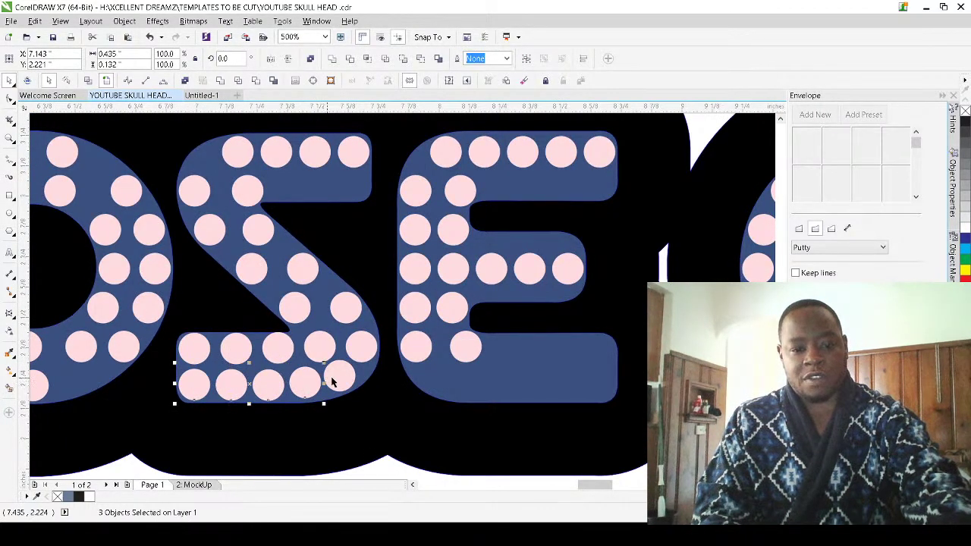
{"action": "left_click", "coordinate": [369, 348], "text": "shift"}
{"action": "left_click", "coordinate": [579, 441]}
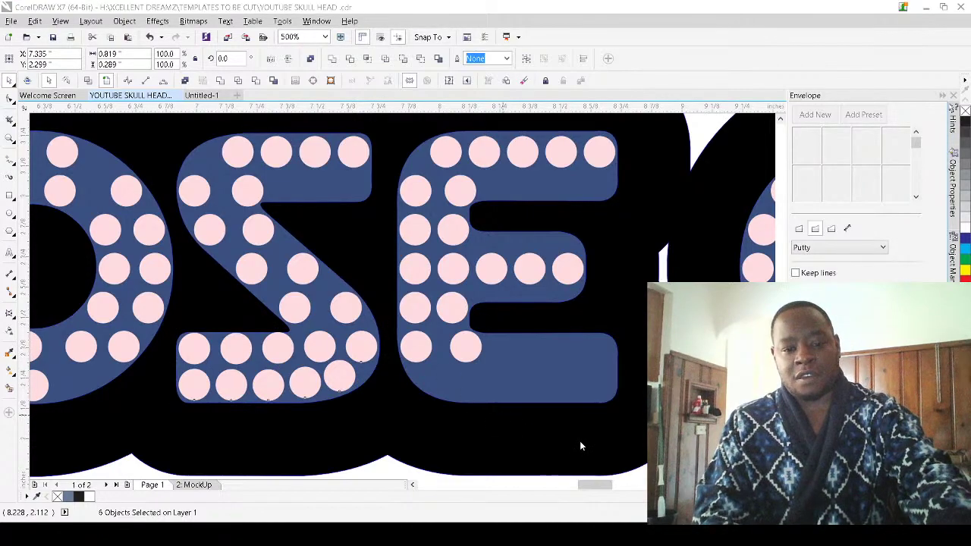
{"action": "key", "text": "Escape"}
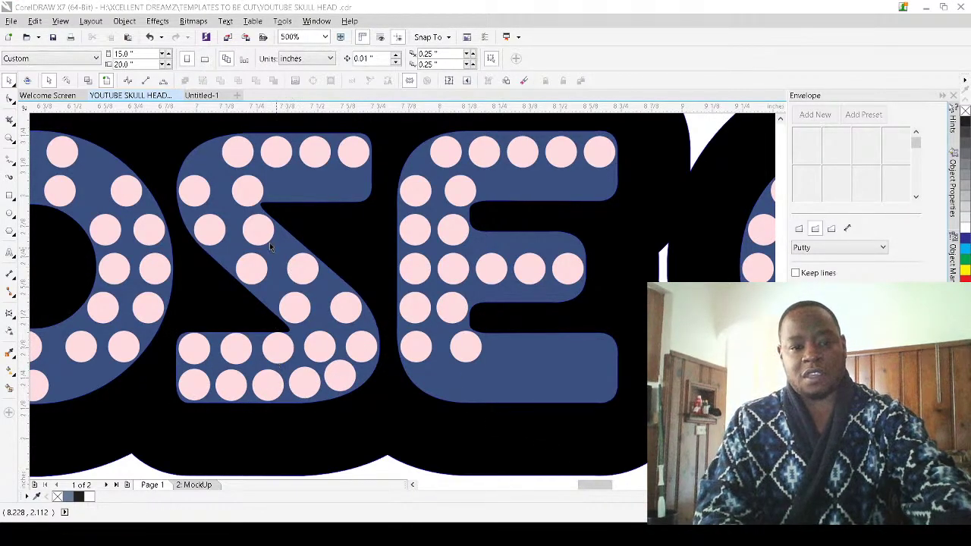
Move the dot beside the S's upper inner notch slightly left, closer to the outer dot in its row
{"action": "left_click", "coordinate": [267, 191]}
{"action": "scroll", "coordinate": [269, 193], "scroll_direction": "up", "scroll_amount": 2}
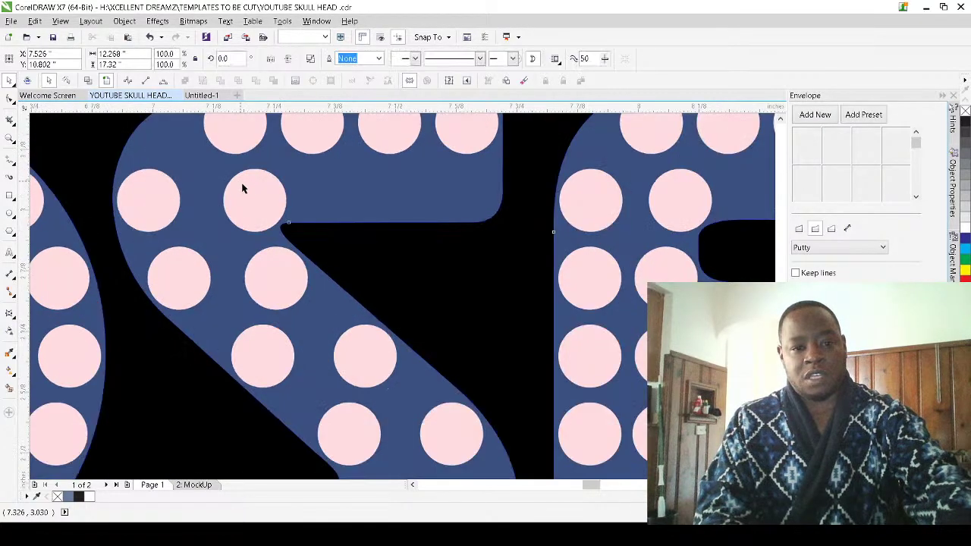
{"action": "left_click", "coordinate": [255, 212]}
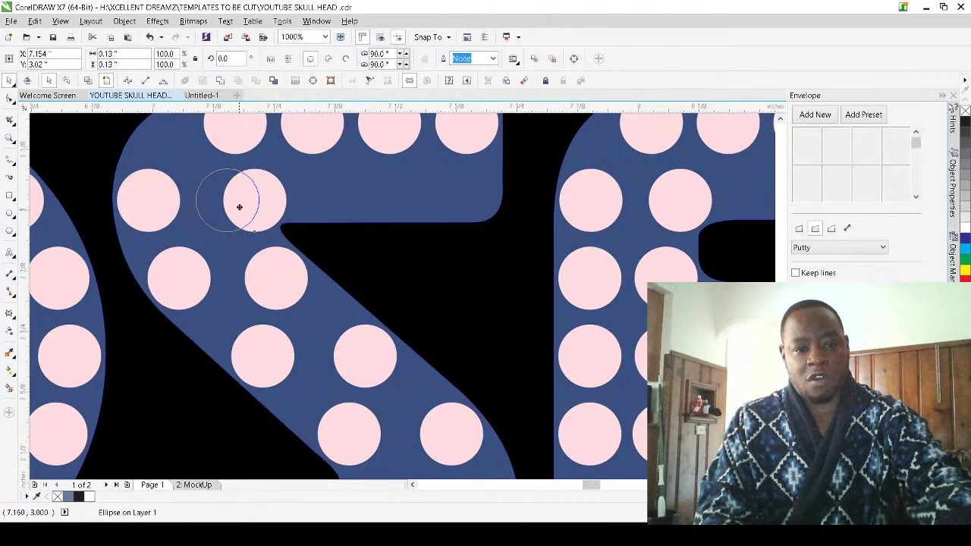
Spread six dots evenly along the right edge of the S's diagonal, from the notch dot to the lower outer curve
{"action": "left_click", "coordinate": [260, 256], "text": "shift"}
{"action": "scroll", "coordinate": [261, 256], "scroll_direction": "down", "scroll_amount": 2}
{"action": "left_click", "coordinate": [311, 305], "text": "shift"}
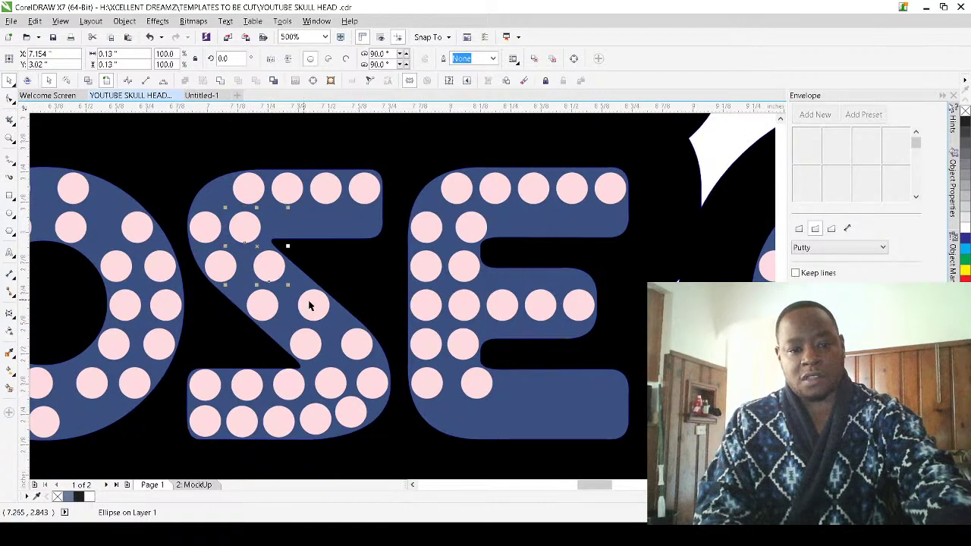
{"action": "left_click", "coordinate": [370, 383], "text": "shift"}
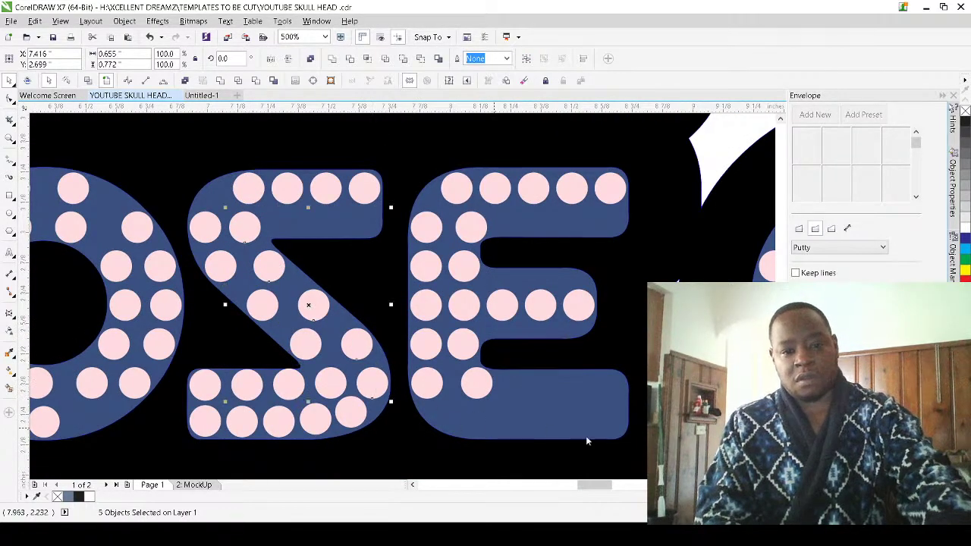
{"action": "key", "text": "ctrl+z"}
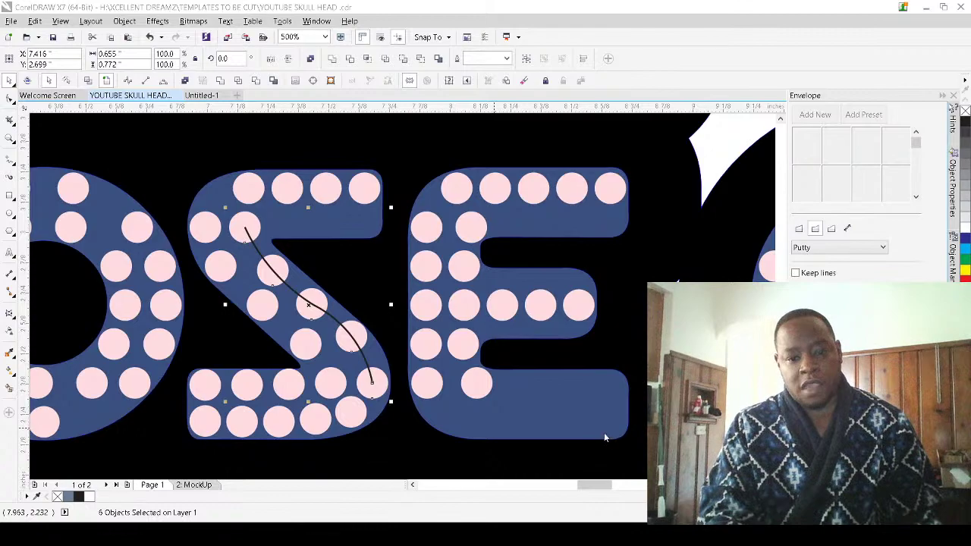
{"action": "key", "text": "ctrl+z"}
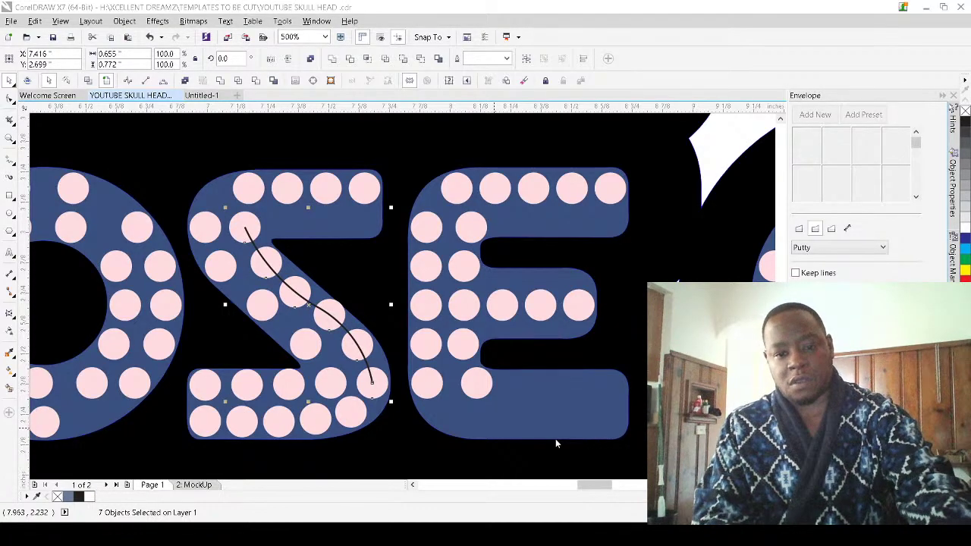
{"action": "key", "text": "ctrl+z"}
Spread six dots evenly along the left edge of the S's diagonal, from the upper outer curve to the bottom bar
{"action": "left_click", "coordinate": [327, 389]}
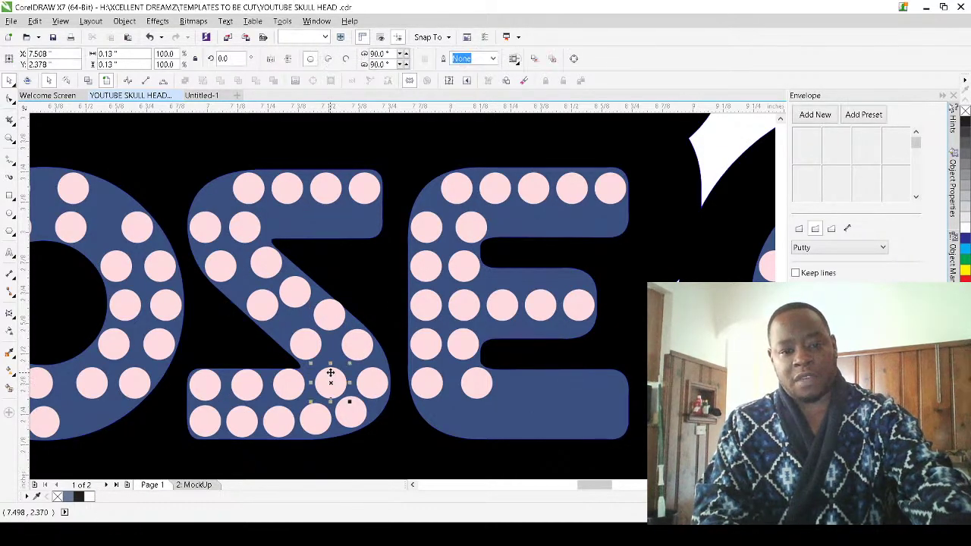
{"action": "scroll", "coordinate": [329, 381], "scroll_direction": "up", "scroll_amount": 2}
{"action": "scroll", "coordinate": [326, 357], "scroll_direction": "down", "scroll_amount": 4}
{"action": "left_click", "coordinate": [295, 330], "text": "shift"}
{"action": "scroll", "coordinate": [290, 329], "scroll_direction": "up", "scroll_amount": 2}
{"action": "left_click", "coordinate": [293, 330], "text": "shift"}
{"action": "left_click", "coordinate": [260, 294], "text": "shift"}
{"action": "left_click", "coordinate": [244, 256], "text": "shift"}
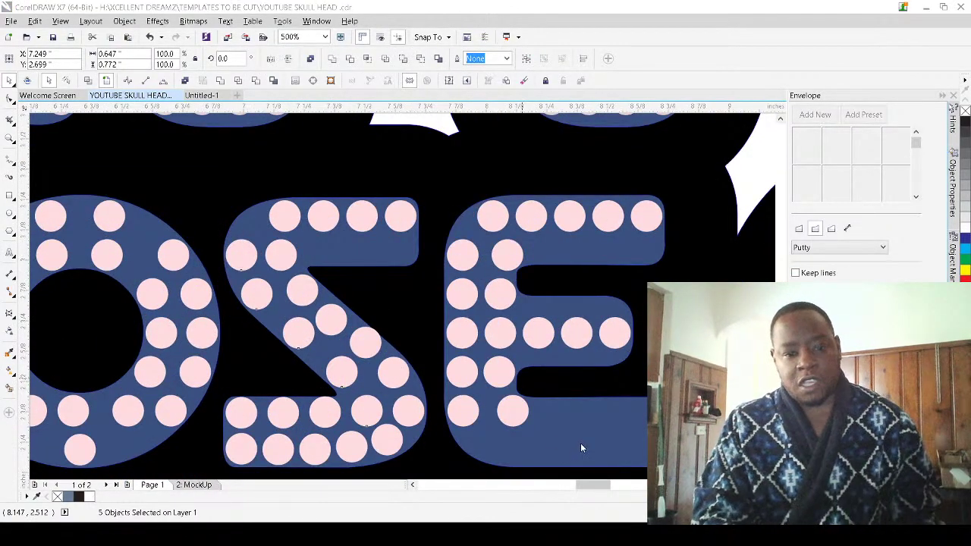
{"action": "left_click", "coordinate": [605, 433]}
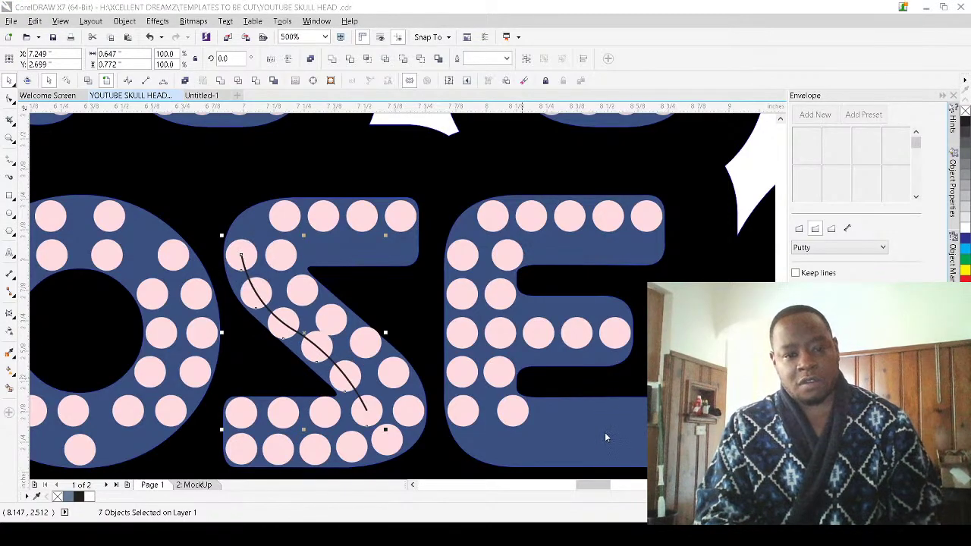
{"action": "left_click", "coordinate": [555, 443]}
Nudge a middle dot of the S's right diagonal row up and right, and one of the left row down and left
{"action": "left_click", "coordinate": [331, 317]}
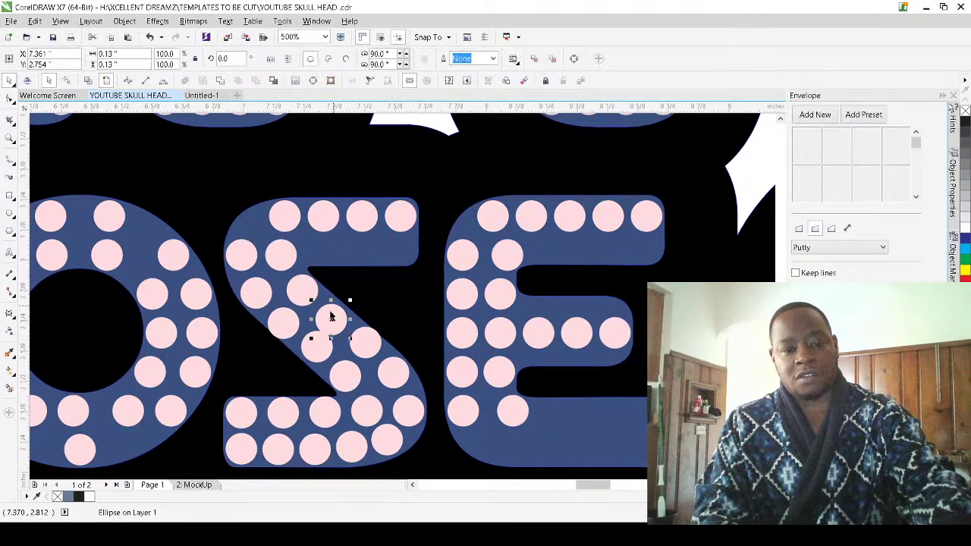
{"action": "scroll", "coordinate": [331, 324], "scroll_direction": "up", "scroll_amount": 4}
{"action": "left_click_drag", "start_coordinate": [340, 331], "coordinate": [354, 324]}
{"action": "scroll", "coordinate": [315, 293], "scroll_direction": "down", "scroll_amount": 4}
{"action": "scroll", "coordinate": [301, 328], "scroll_direction": "up", "scroll_amount": 4}
{"action": "left_click_drag", "start_coordinate": [301, 346], "coordinate": [285, 356]}
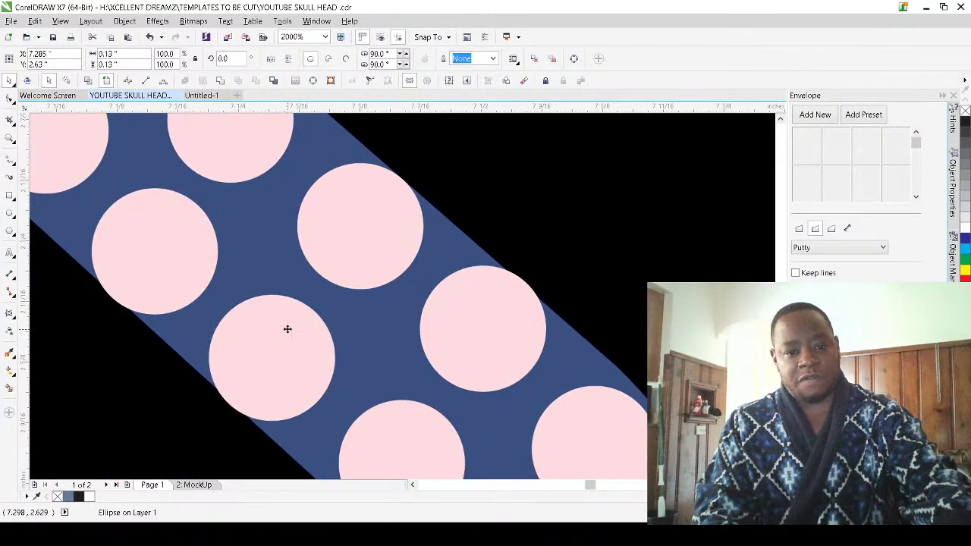
{"action": "scroll", "coordinate": [288, 322], "scroll_direction": "down", "scroll_amount": 4}
{"action": "scroll", "coordinate": [278, 342], "scroll_direction": "up", "scroll_amount": 3}
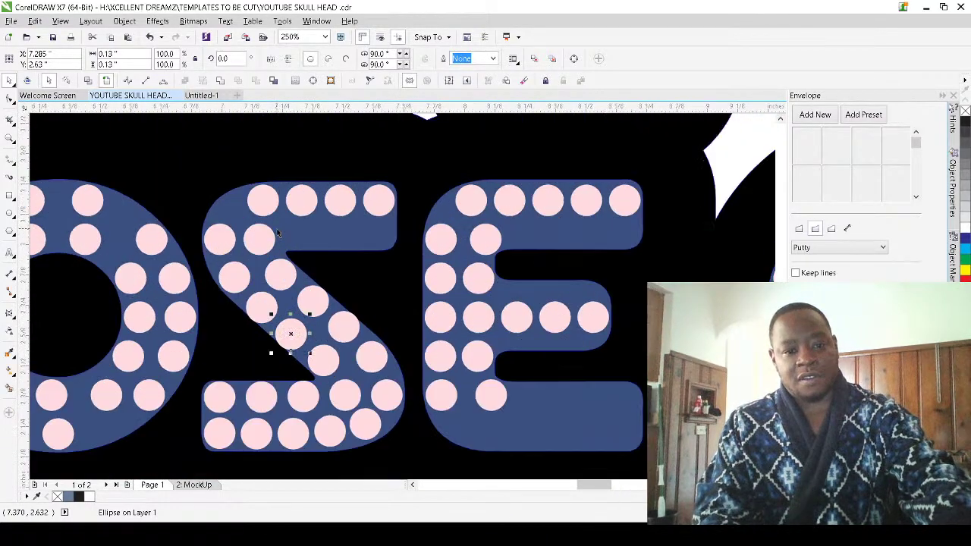
Shift the dot beside the S's notch slightly down, and move the top bar's first dot down-left into the outer curve
{"action": "scroll", "coordinate": [245, 255], "scroll_direction": "down", "scroll_amount": 2}
{"action": "scroll", "coordinate": [245, 260], "scroll_direction": "up", "scroll_amount": 2}
{"action": "scroll", "coordinate": [244, 261], "scroll_direction": "up", "scroll_amount": 3}
{"action": "left_click", "coordinate": [249, 261]}
{"action": "left_click_drag", "start_coordinate": [211, 179], "coordinate": [194, 190]}
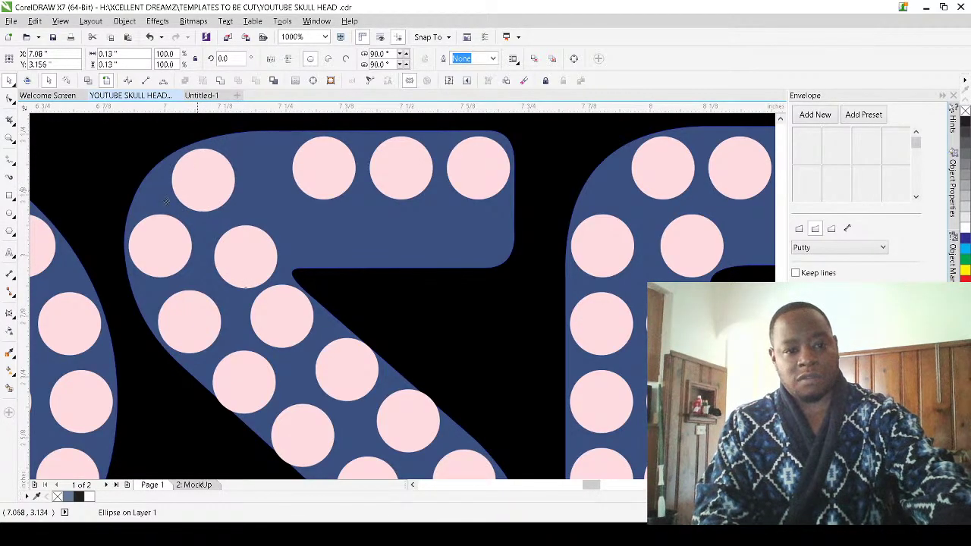
Spread nine dots evenly along the S's outer edge, from the top bar's end around the curve and down the diagonal
{"action": "scroll", "coordinate": [193, 192], "scroll_direction": "down", "scroll_amount": 2}
{"action": "left_click_drag", "start_coordinate": [318, 194], "coordinate": [277, 191]}
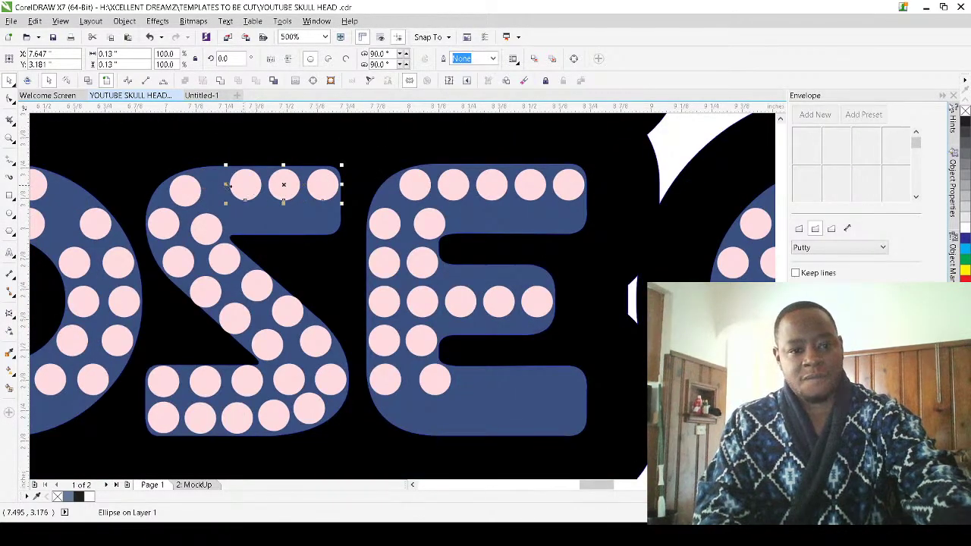
{"action": "left_click", "coordinate": [194, 191], "text": "shift"}
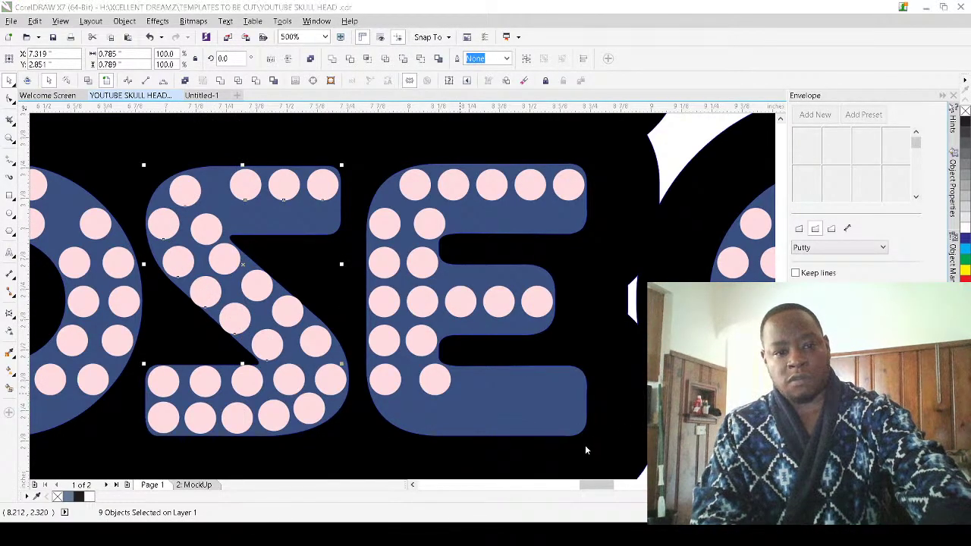
{"action": "key", "text": "ctrl+z"}
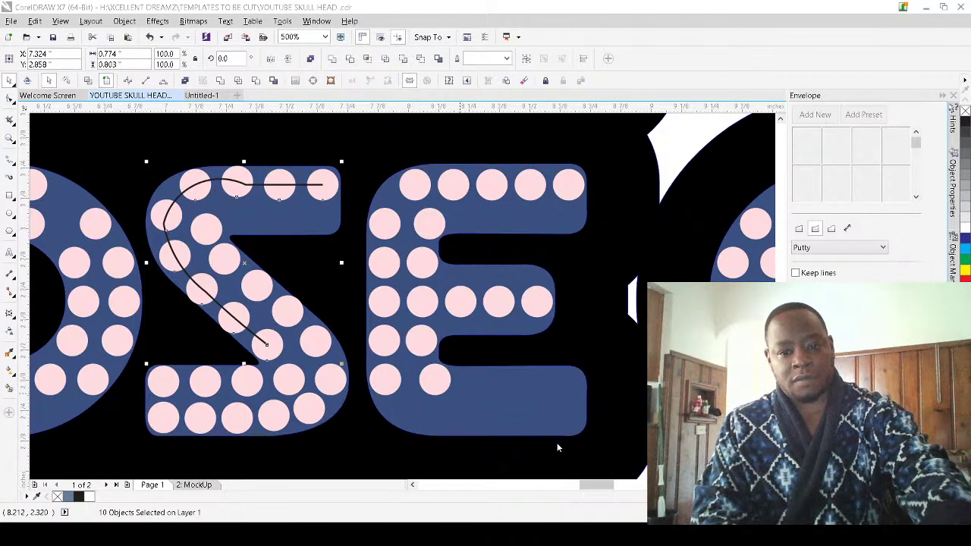
{"action": "key", "text": "ctrl+shift+z"}
Add two dot copies to the lower row of the S's top bar and shift the inner one slightly right
{"action": "left_click", "coordinate": [214, 233]}
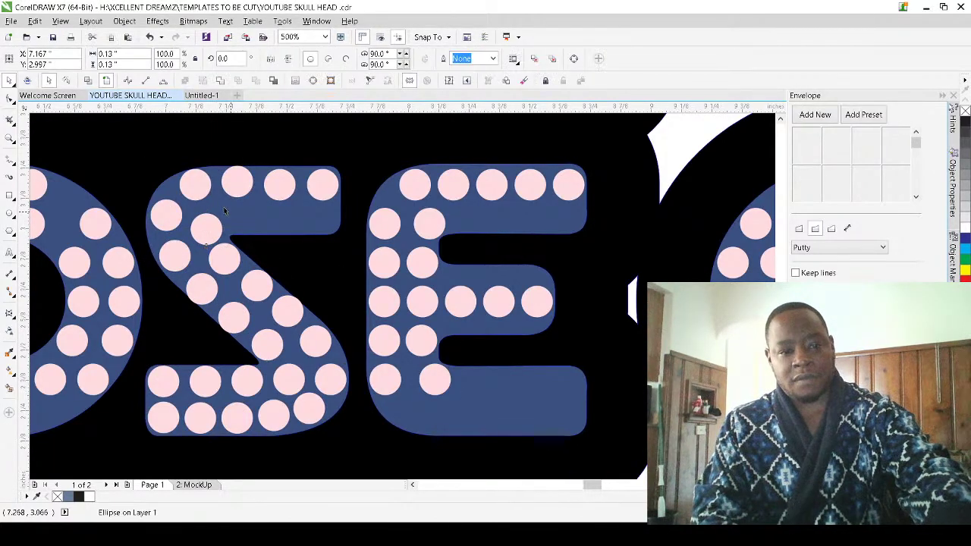
{"action": "scroll", "coordinate": [225, 211], "scroll_direction": "up", "scroll_amount": 2}
{"action": "left_click_drag", "start_coordinate": [231, 229], "coordinate": [390, 217]}
{"action": "key", "text": "space"}
{"action": "scroll", "coordinate": [372, 216], "scroll_direction": "down", "scroll_amount": 1}
{"action": "scroll", "coordinate": [333, 205], "scroll_direction": "up", "scroll_amount": 2}
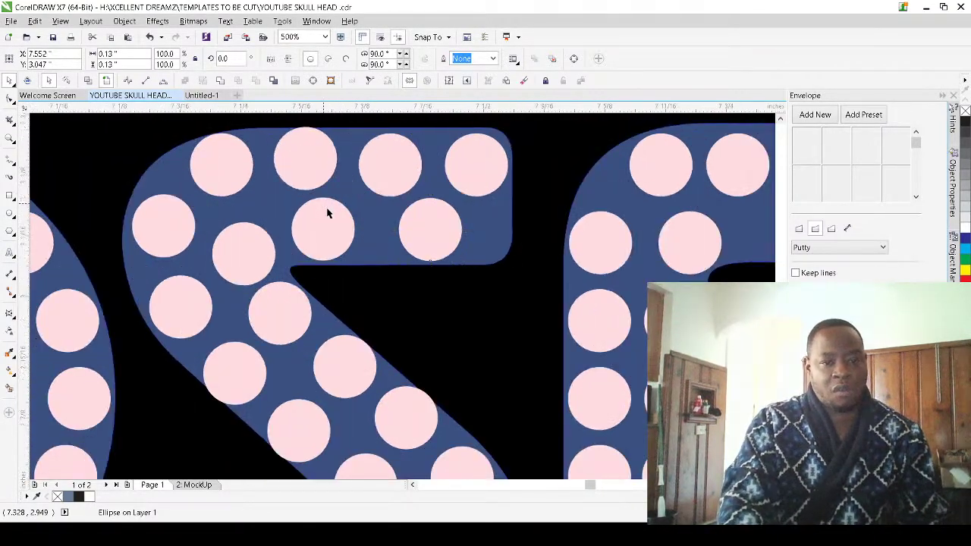
{"action": "left_click_drag", "start_coordinate": [341, 236], "coordinate": [364, 235]}
{"action": "scroll", "coordinate": [363, 235], "scroll_direction": "down", "scroll_amount": 2}
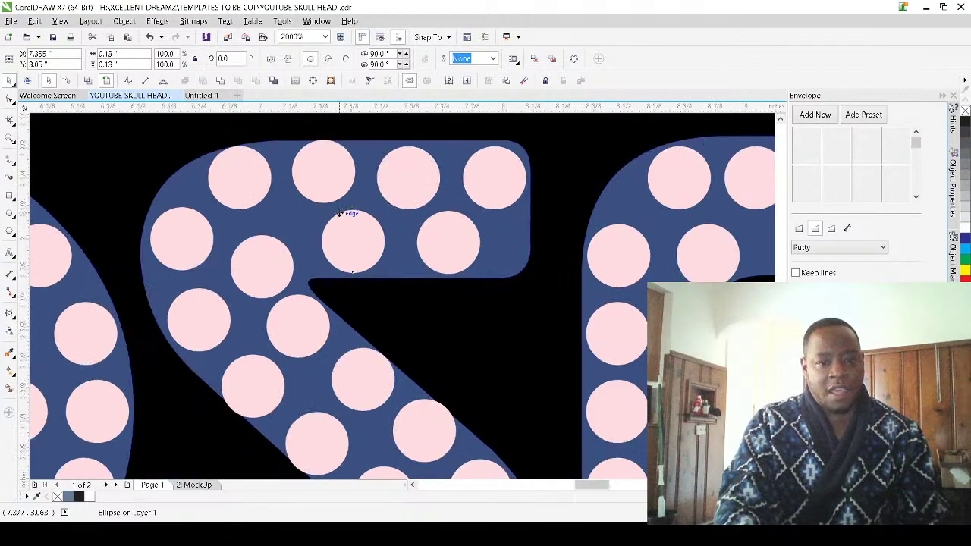
Move the last two upper dots of the S's top bar up to the edge, and the outer lower-row dot into the corner
{"action": "scroll", "coordinate": [416, 207], "scroll_direction": "up", "scroll_amount": 2}
{"action": "scroll", "coordinate": [422, 194], "scroll_direction": "down", "scroll_amount": 1}
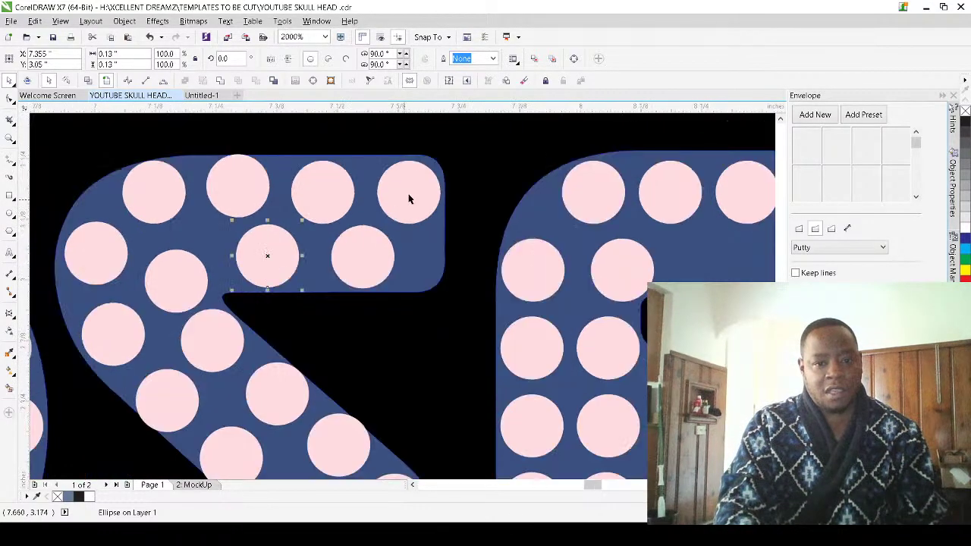
{"action": "scroll", "coordinate": [421, 199], "scroll_direction": "up", "scroll_amount": 1}
{"action": "left_click_drag", "start_coordinate": [421, 200], "coordinate": [418, 185]}
{"action": "left_click_drag", "start_coordinate": [351, 327], "coordinate": [438, 292]}
{"action": "scroll", "coordinate": [358, 254], "scroll_direction": "down", "scroll_amount": 1}
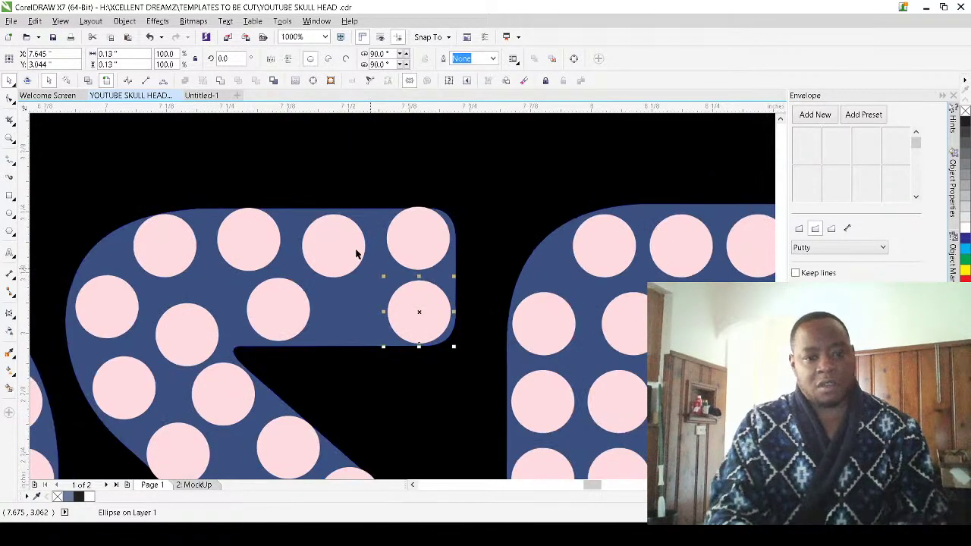
{"action": "scroll", "coordinate": [340, 245], "scroll_direction": "up", "scroll_amount": 1}
{"action": "left_click_drag", "start_coordinate": [343, 241], "coordinate": [343, 227]}
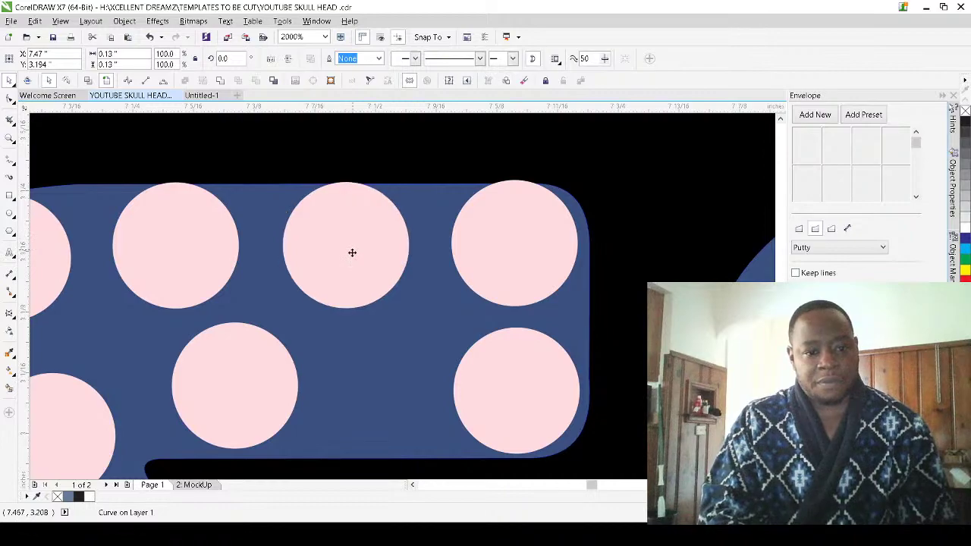
{"action": "scroll", "coordinate": [352, 253], "scroll_direction": "down", "scroll_amount": 1}
Spread four dots evenly along the lower row of the S's top bar, from the notch dot to the end dot
{"action": "left_click", "coordinate": [413, 319]}
{"action": "scroll", "coordinate": [303, 325], "scroll_direction": "down", "scroll_amount": 1}
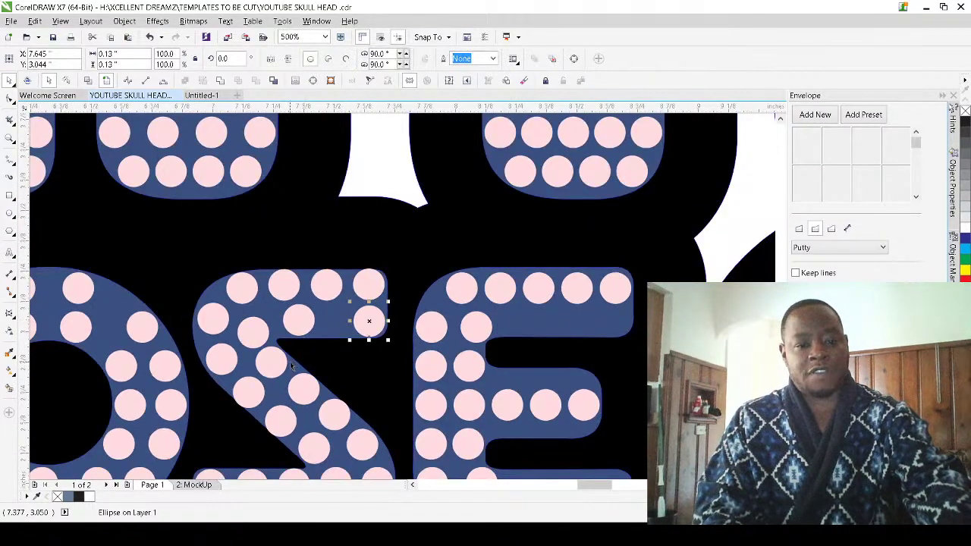
{"action": "scroll", "coordinate": [296, 338], "scroll_direction": "up", "scroll_amount": 2}
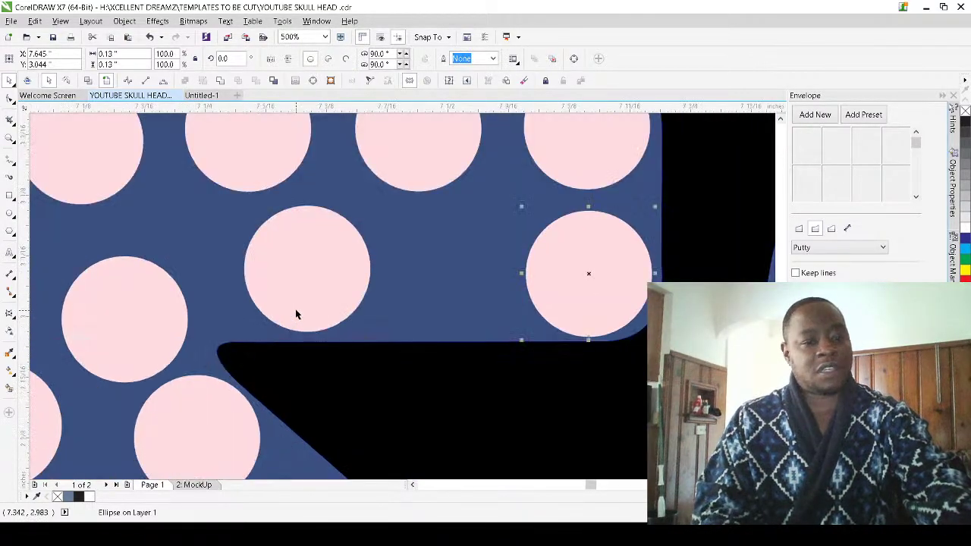
{"action": "left_click", "coordinate": [128, 352], "text": "shift"}
{"action": "left_click", "coordinate": [585, 443]}
{"action": "left_click", "coordinate": [607, 438]}
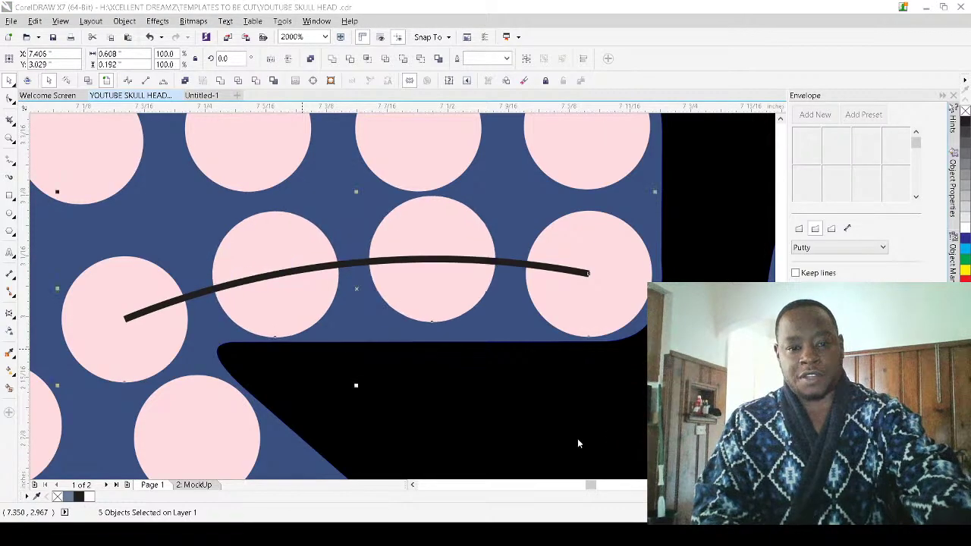
{"action": "left_click", "coordinate": [322, 383]}
{"action": "scroll", "coordinate": [305, 203], "scroll_direction": "down", "scroll_amount": 1}
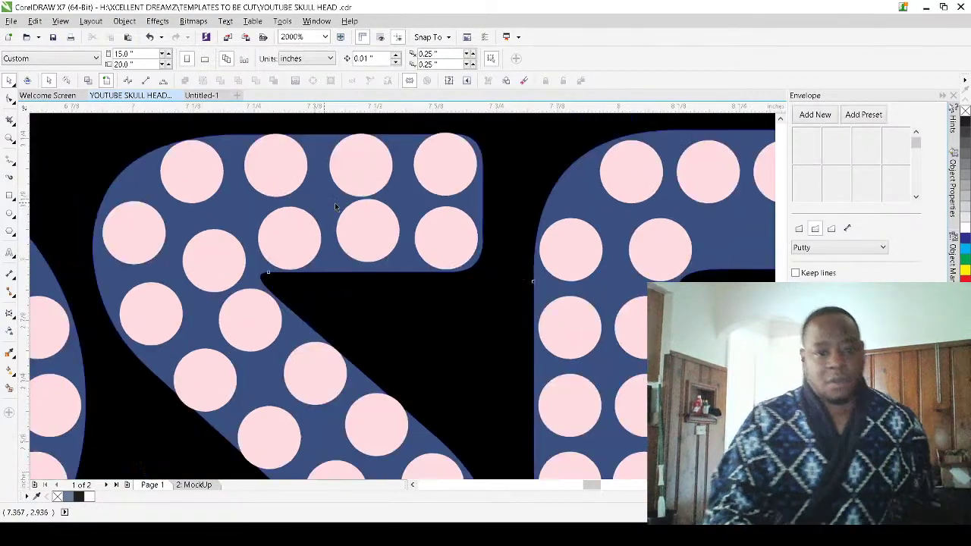
Nudge the third dot of the S top bar's lower row slightly down, away from the upper row
{"action": "scroll", "coordinate": [386, 243], "scroll_direction": "up", "scroll_amount": 2}
{"action": "left_click", "coordinate": [370, 256]}
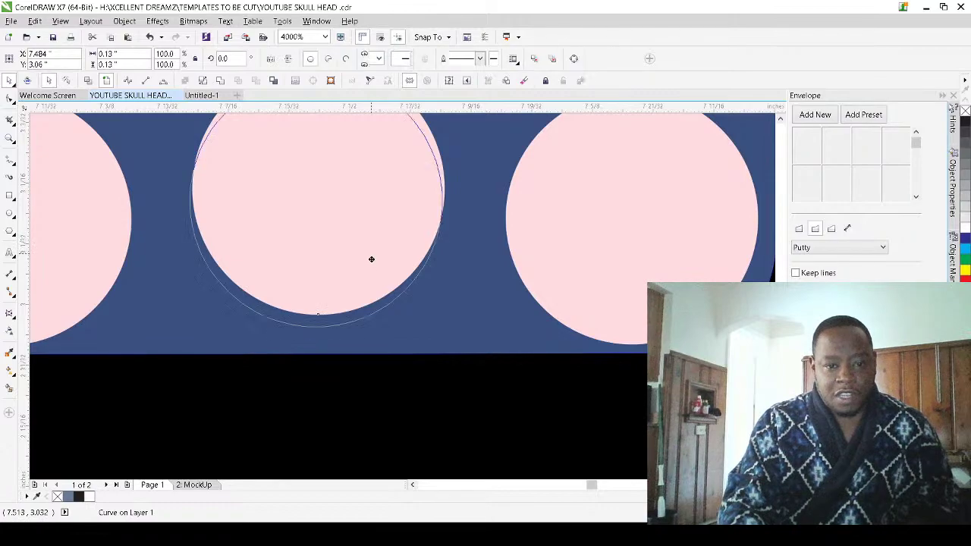
{"action": "scroll", "coordinate": [368, 265], "scroll_direction": "down", "scroll_amount": 2}
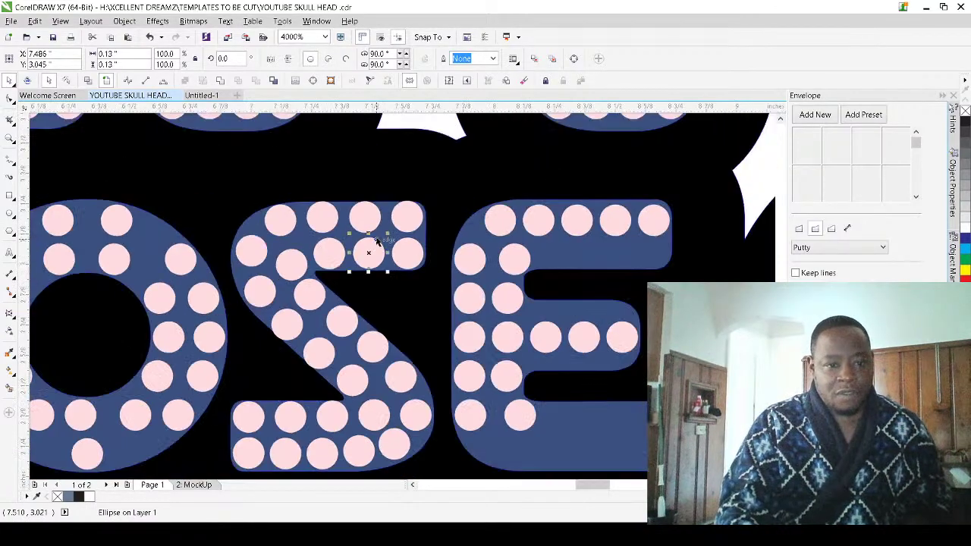
{"action": "scroll", "coordinate": [380, 233], "scroll_direction": "down", "scroll_amount": 2}
{"action": "left_click", "coordinate": [377, 358]}
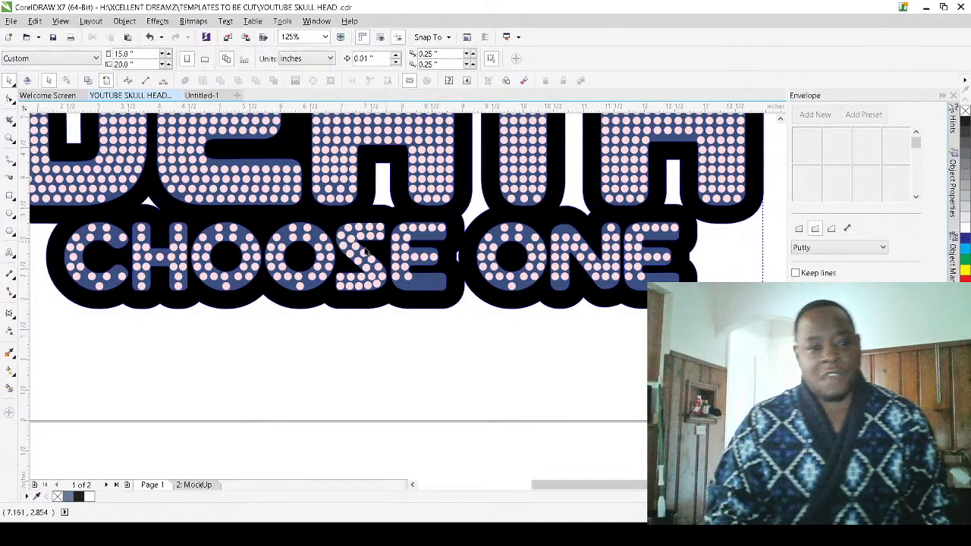
Copy the five dots of the top row of the E in ONE down into its empty bottom bar
{"action": "scroll", "coordinate": [416, 275], "scroll_direction": "down", "scroll_amount": 2}
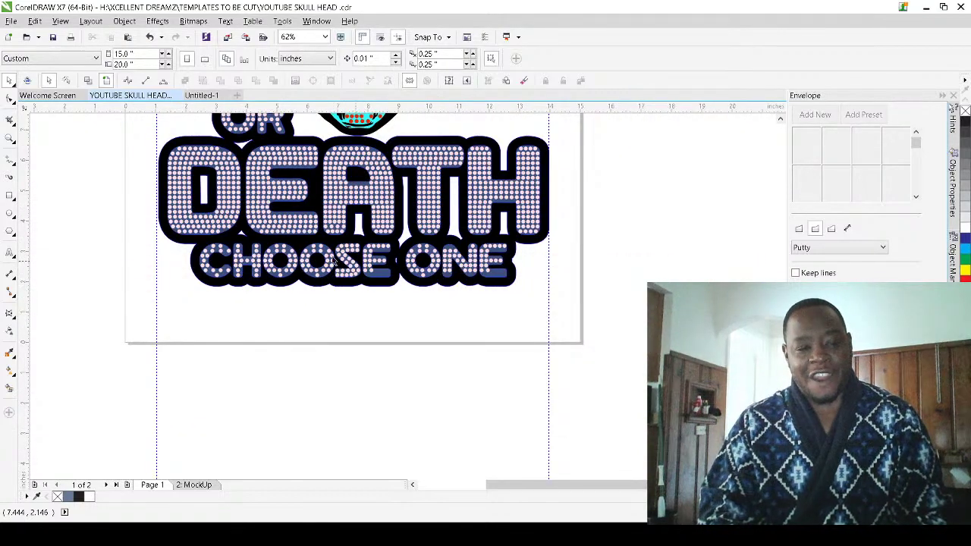
{"action": "scroll", "coordinate": [379, 275], "scroll_direction": "down", "scroll_amount": 1}
{"action": "scroll", "coordinate": [410, 277], "scroll_direction": "up", "scroll_amount": 3}
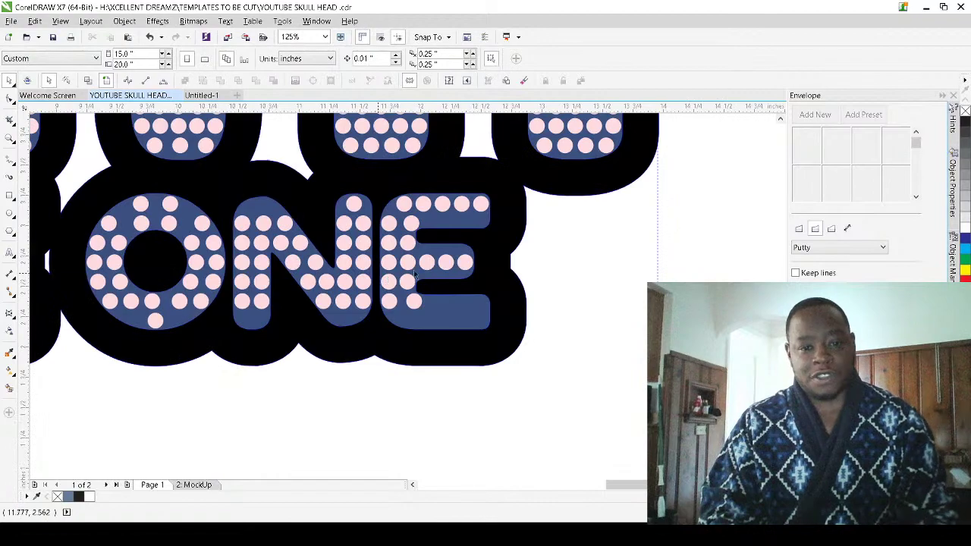
{"action": "scroll", "coordinate": [410, 278], "scroll_direction": "up", "scroll_amount": 3}
{"action": "scroll", "coordinate": [356, 295], "scroll_direction": "down", "scroll_amount": 3}
{"action": "scroll", "coordinate": [394, 305], "scroll_direction": "up", "scroll_amount": 3}
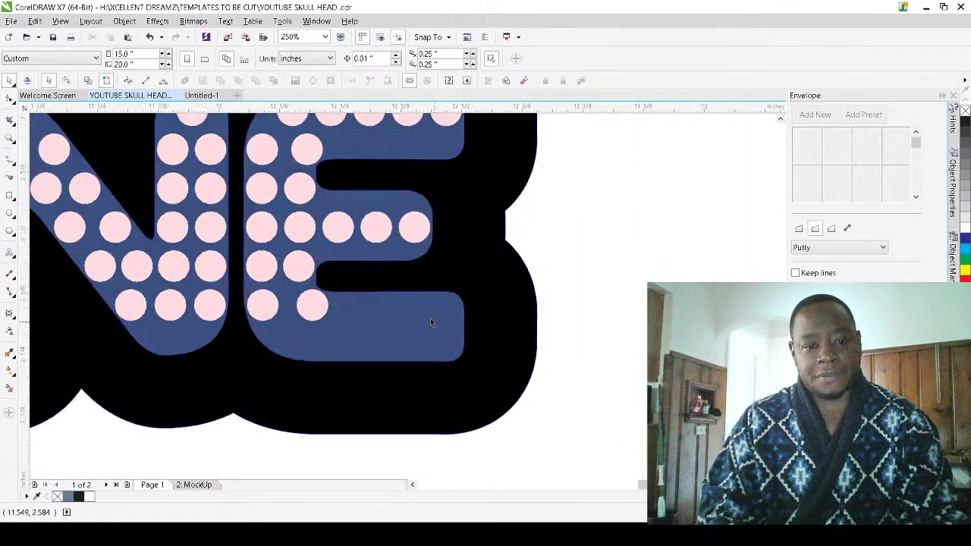
{"action": "scroll", "coordinate": [405, 311], "scroll_direction": "down", "scroll_amount": 3}
{"action": "scroll", "coordinate": [412, 221], "scroll_direction": "up", "scroll_amount": 1}
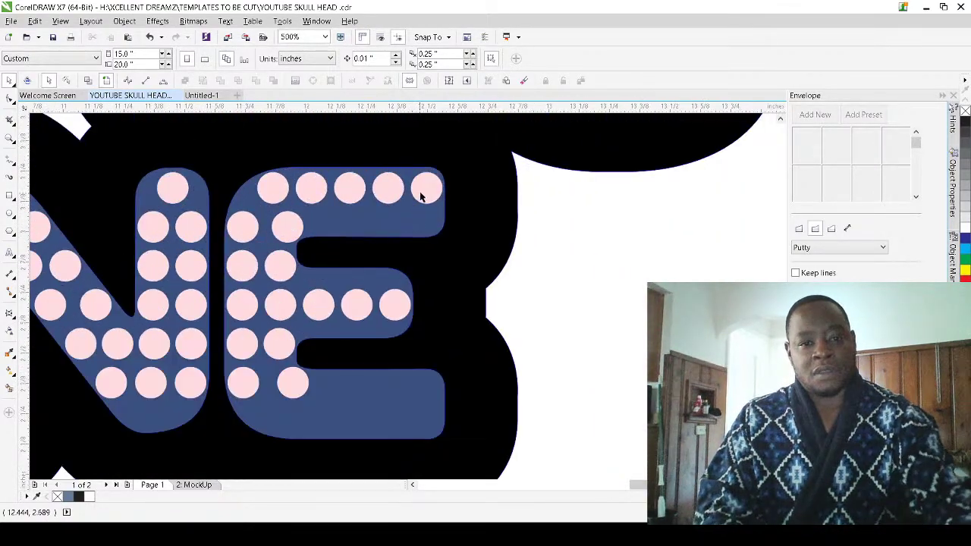
{"action": "left_click", "coordinate": [421, 192]}
{"action": "left_click", "coordinate": [387, 193], "text": "shift"}
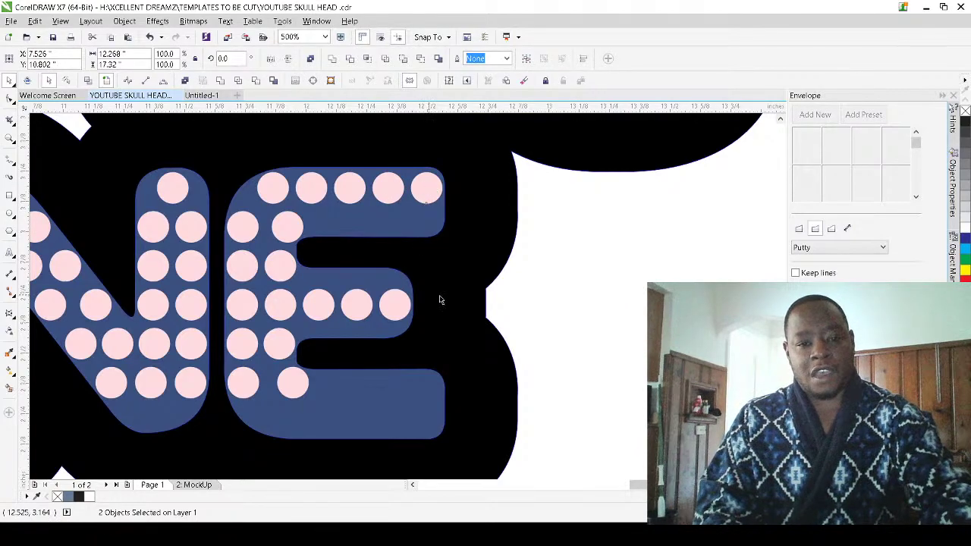
{"action": "left_click", "coordinate": [387, 188], "text": "shift"}
{"action": "left_click", "coordinate": [350, 189], "text": "shift"}
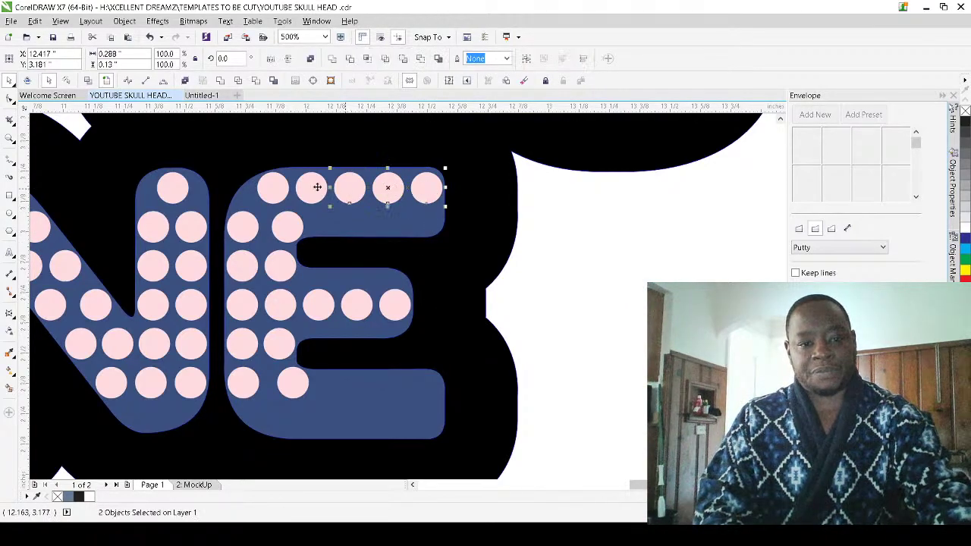
{"action": "left_click_drag", "start_coordinate": [307, 188], "coordinate": [306, 418]}
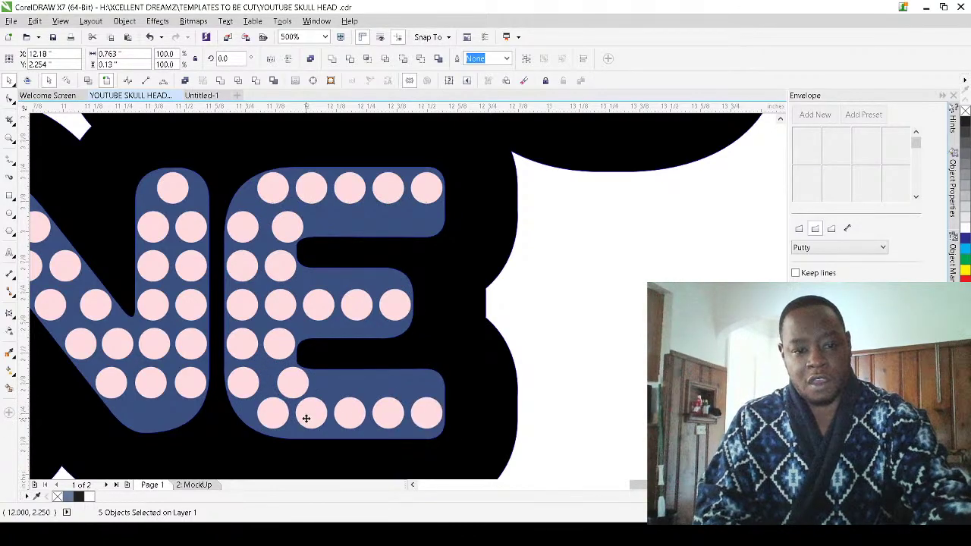
Lower the E's copied bottom row toward the letter's edge, then raise its first dot slightly off the curved corner
{"action": "scroll", "coordinate": [352, 468], "scroll_direction": "up", "scroll_amount": 2}
{"action": "scroll", "coordinate": [394, 371], "scroll_direction": "down", "scroll_amount": 2}
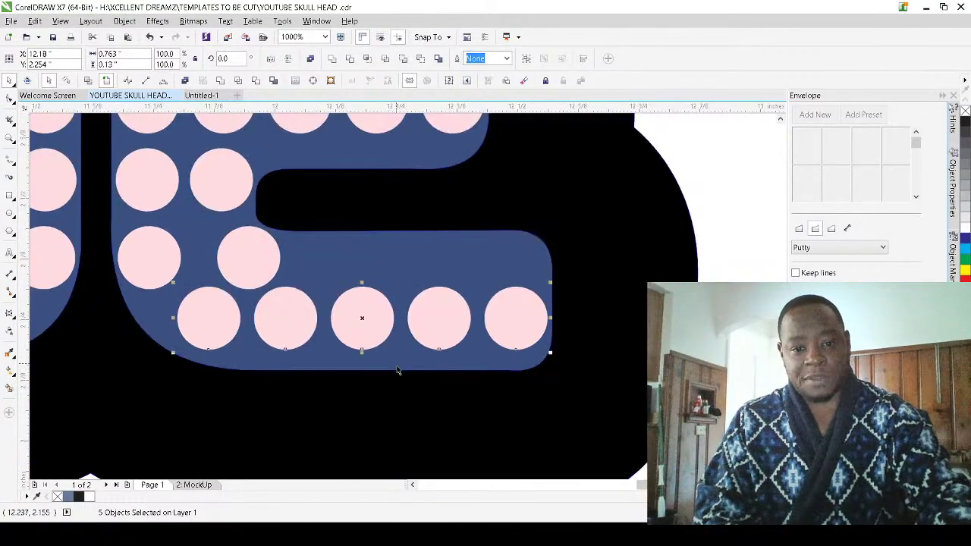
{"action": "scroll", "coordinate": [445, 365], "scroll_direction": "up", "scroll_amount": 1}
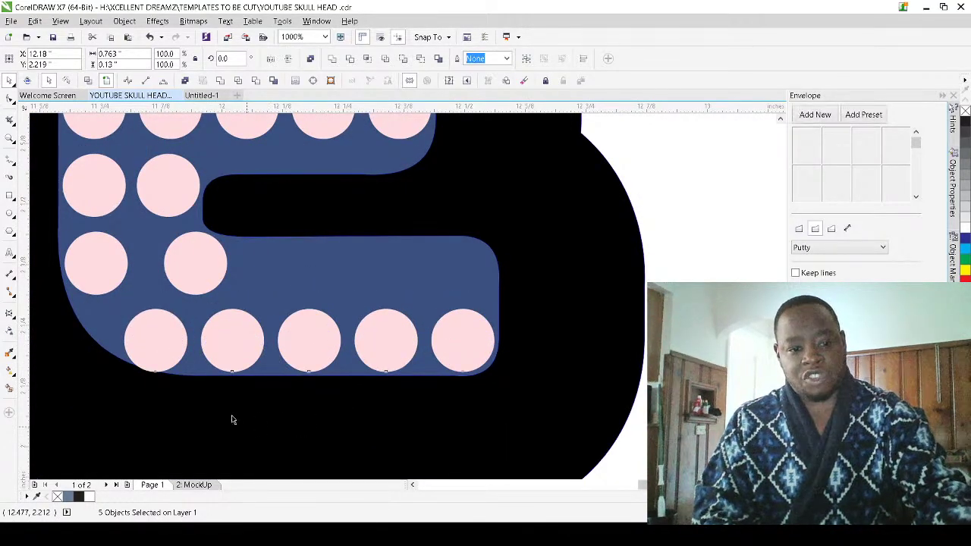
{"action": "scroll", "coordinate": [163, 341], "scroll_direction": "up", "scroll_amount": 2}
{"action": "left_click_drag", "start_coordinate": [184, 336], "coordinate": [190, 312]}
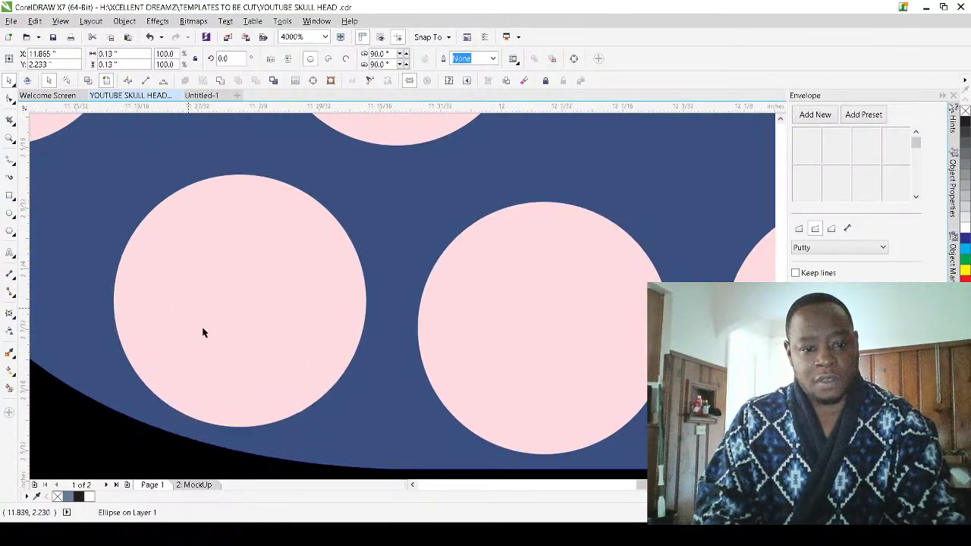
{"action": "scroll", "coordinate": [200, 327], "scroll_direction": "down", "scroll_amount": 4}
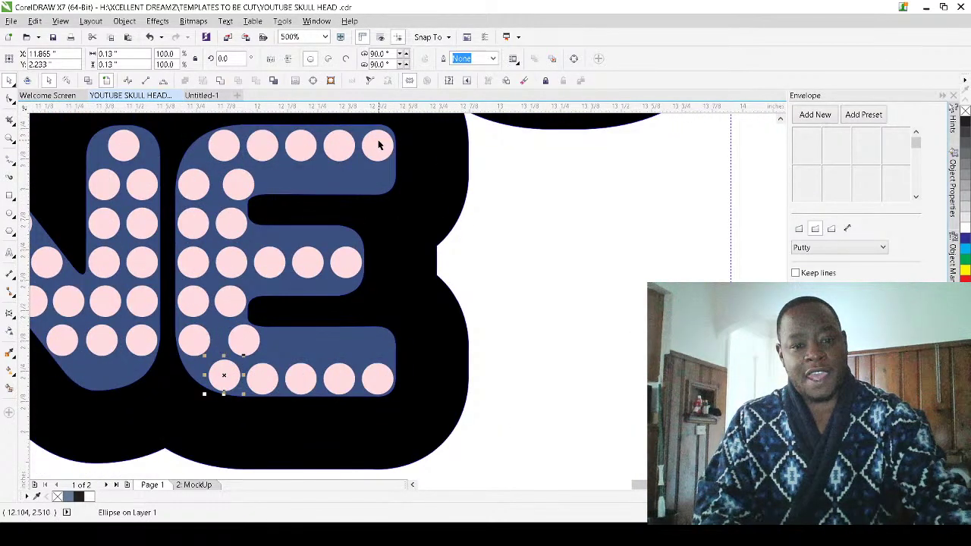
Spread the E's outer dots evenly along a path running from the top bar around the stem to the bottom bar
{"action": "left_click_drag", "start_coordinate": [398, 122], "coordinate": [199, 216]}
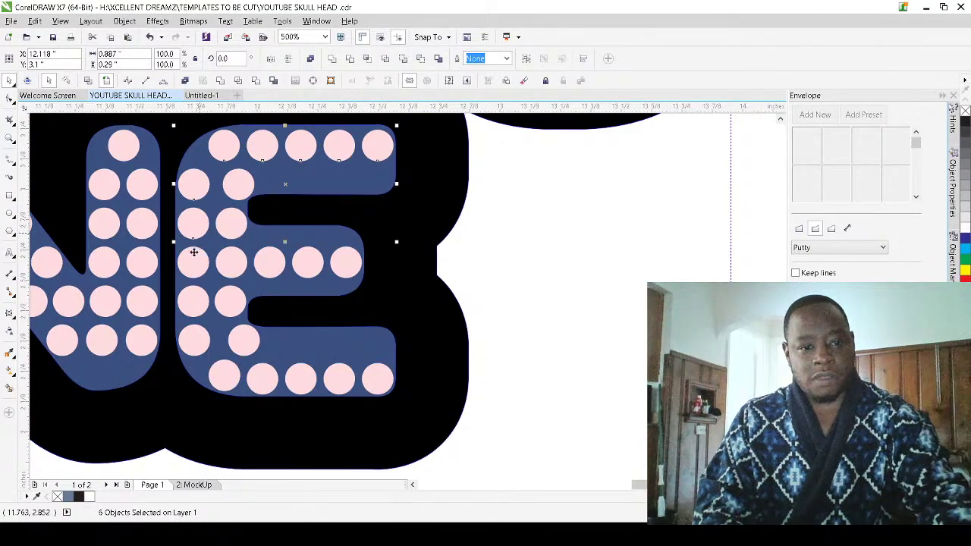
{"action": "left_click", "coordinate": [223, 387], "text": "shift"}
{"action": "left_click", "coordinate": [250, 383], "text": "shift"}
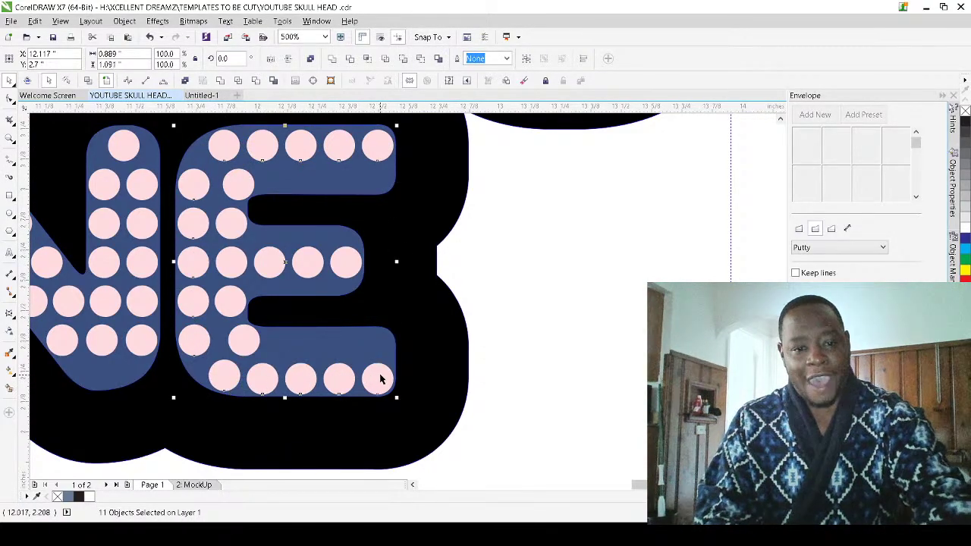
{"action": "key", "text": "ctrl+v"}
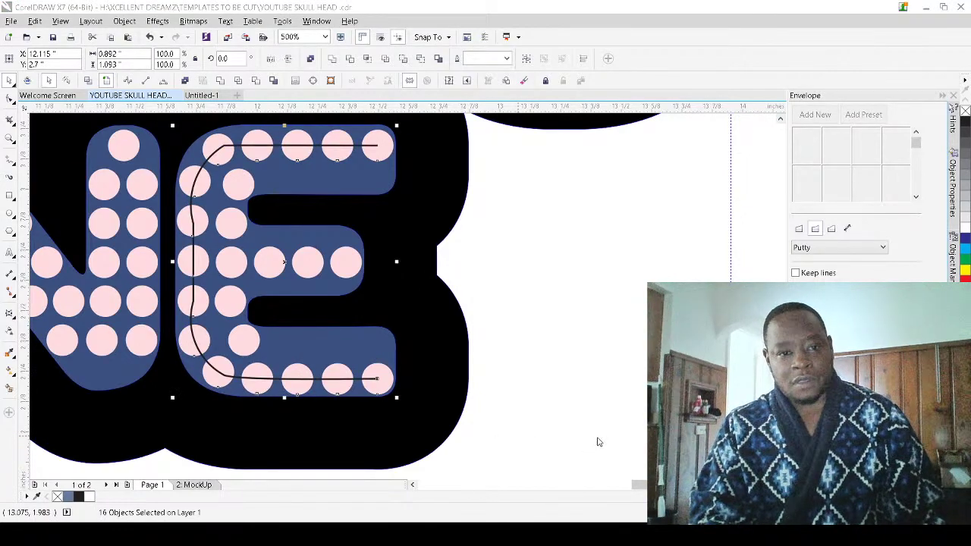
{"action": "left_click", "coordinate": [604, 438]}
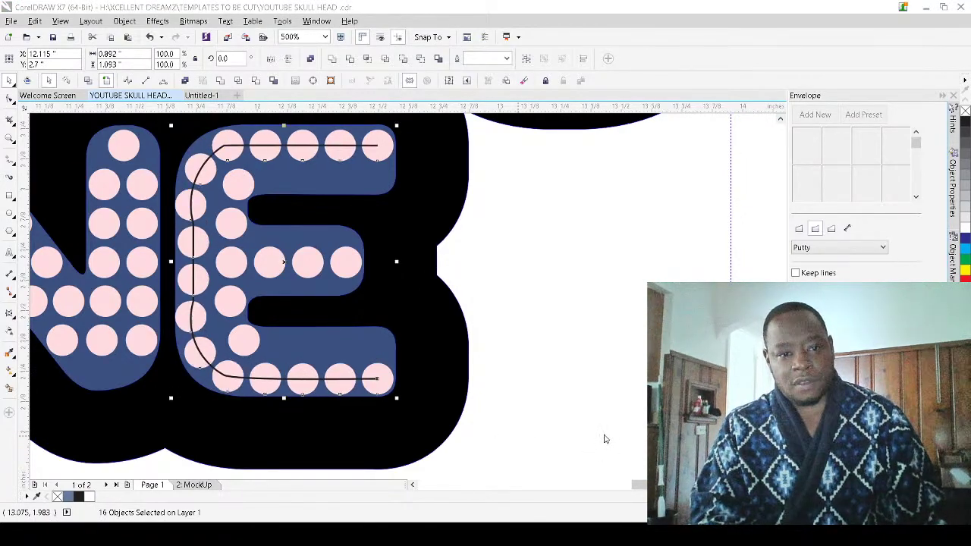
{"action": "left_click", "coordinate": [557, 441]}
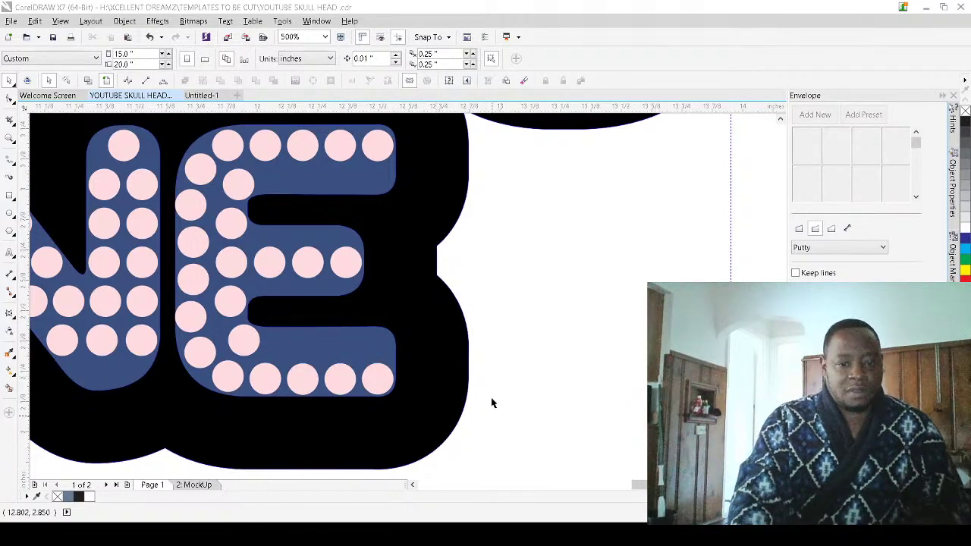
Copy the last four dots of the E's top row directly below to form a second row in the top bar
{"action": "scroll", "coordinate": [492, 411], "scroll_direction": "down", "scroll_amount": 5}
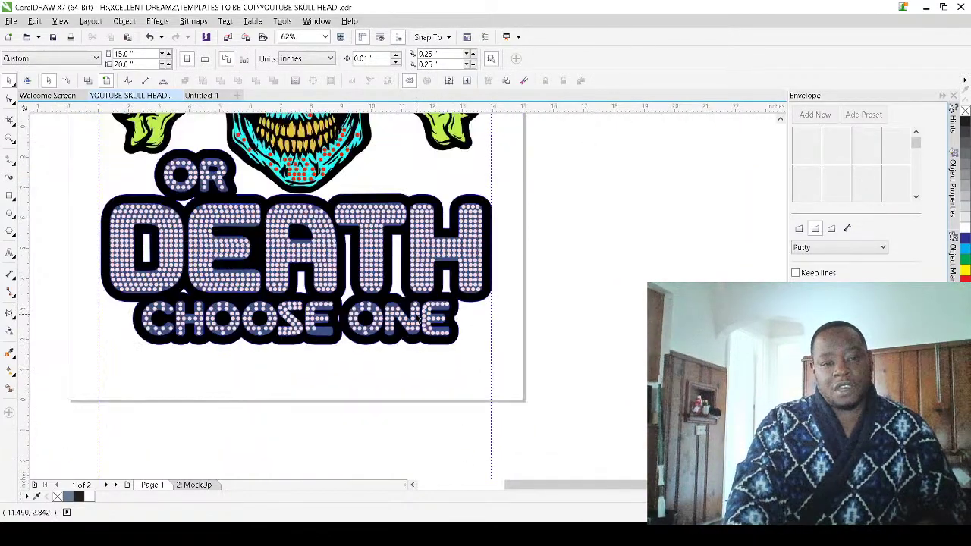
{"action": "scroll", "coordinate": [450, 313], "scroll_direction": "up", "scroll_amount": 7}
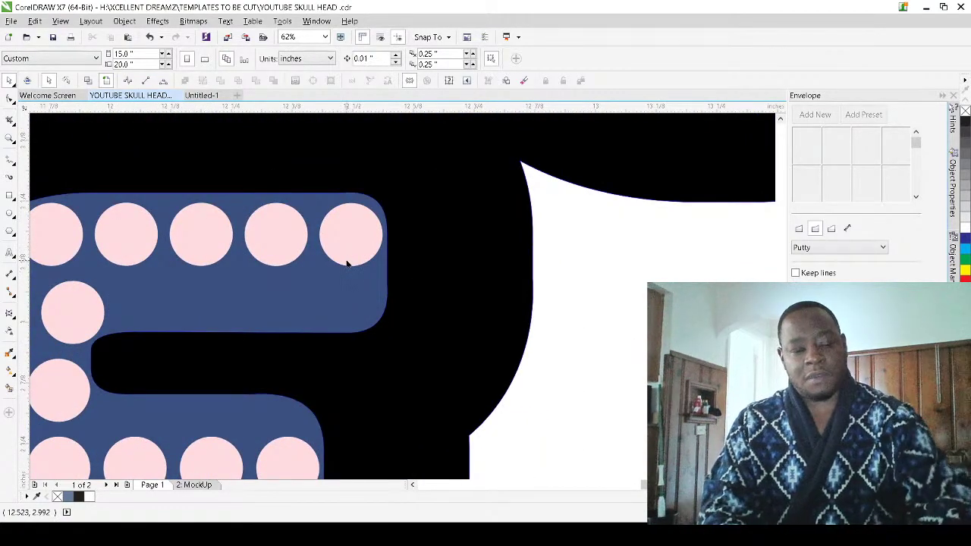
{"action": "scroll", "coordinate": [346, 263], "scroll_direction": "up", "scroll_amount": 2}
{"action": "scroll", "coordinate": [342, 217], "scroll_direction": "down", "scroll_amount": 3}
{"action": "scroll", "coordinate": [342, 218], "scroll_direction": "up", "scroll_amount": 2}
{"action": "left_click", "coordinate": [347, 216]}
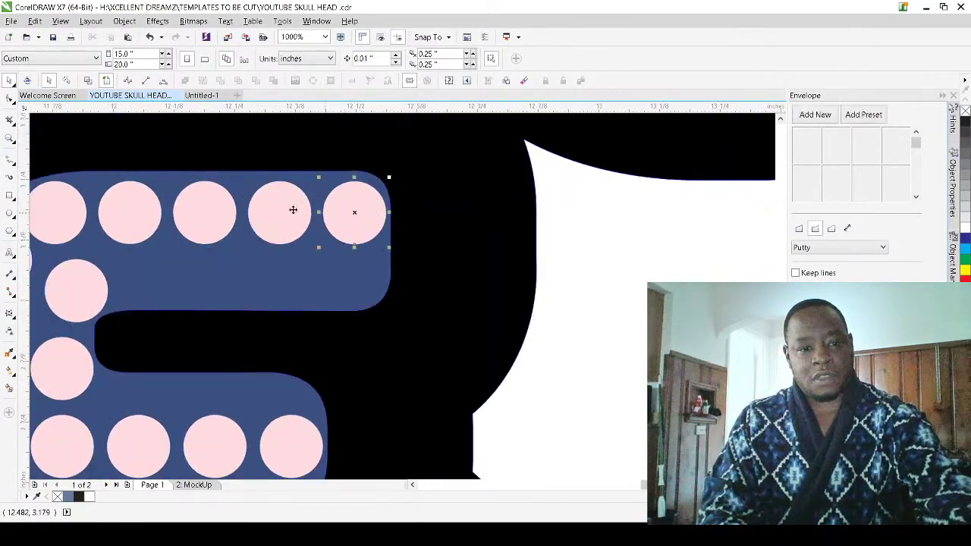
{"action": "left_click", "coordinate": [265, 210], "text": "shift"}
{"action": "scroll", "coordinate": [134, 213], "scroll_direction": "up", "scroll_amount": 2}
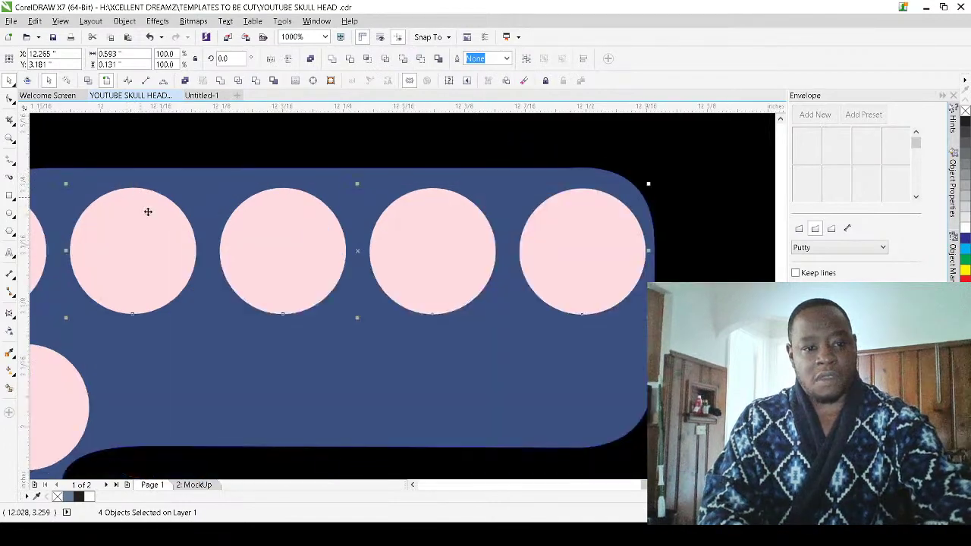
{"action": "left_click_drag", "start_coordinate": [149, 244], "coordinate": [191, 369]}
{"action": "scroll", "coordinate": [135, 353], "scroll_direction": "down", "scroll_amount": 3}
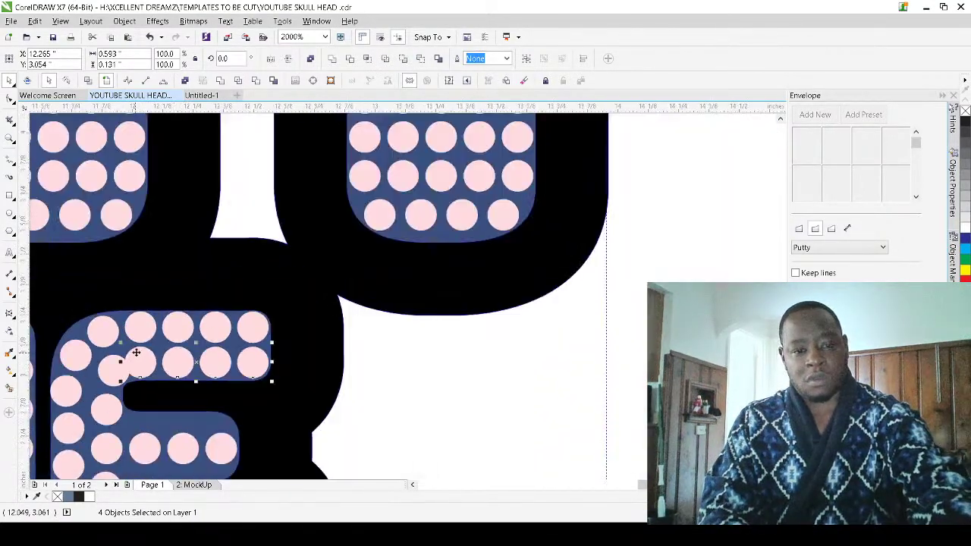
{"action": "left_click", "coordinate": [163, 402]}
{"action": "scroll", "coordinate": [281, 321], "scroll_direction": "down", "scroll_amount": 2}
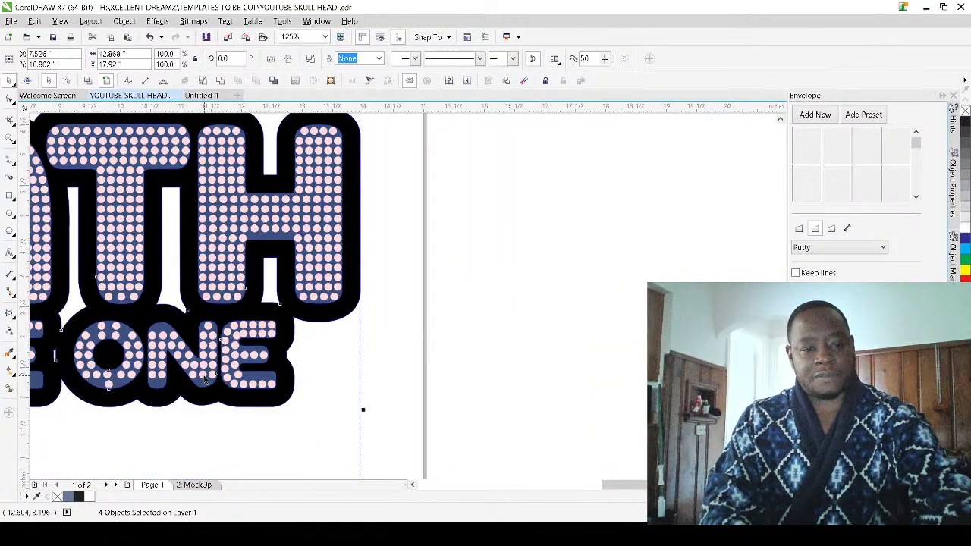
Shift the last four dots of the E's bottom row slightly down toward the letter's lower edge
{"action": "scroll", "coordinate": [206, 371], "scroll_direction": "up", "scroll_amount": 1}
{"action": "scroll", "coordinate": [267, 326], "scroll_direction": "up", "scroll_amount": 2}
{"action": "scroll", "coordinate": [305, 267], "scroll_direction": "down", "scroll_amount": 1}
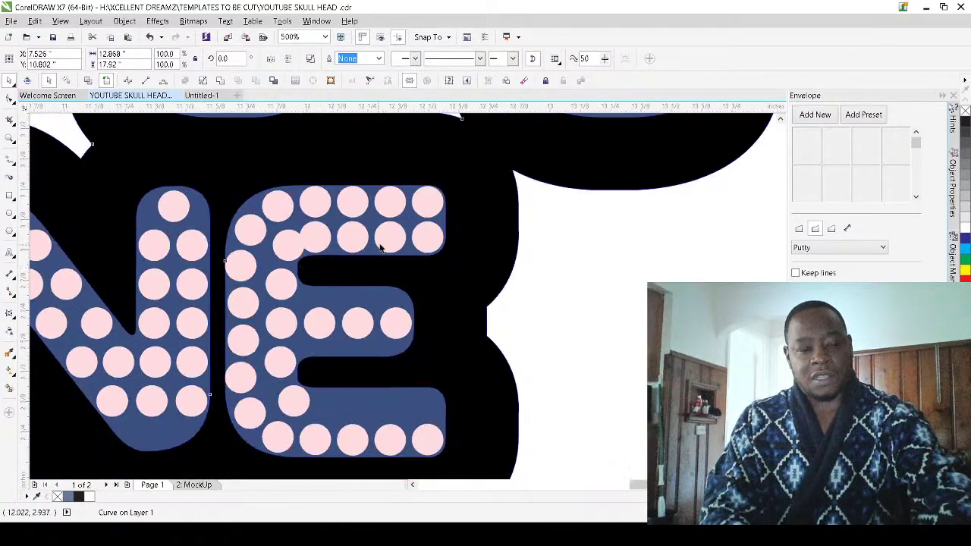
{"action": "scroll", "coordinate": [359, 391], "scroll_direction": "up", "scroll_amount": 2}
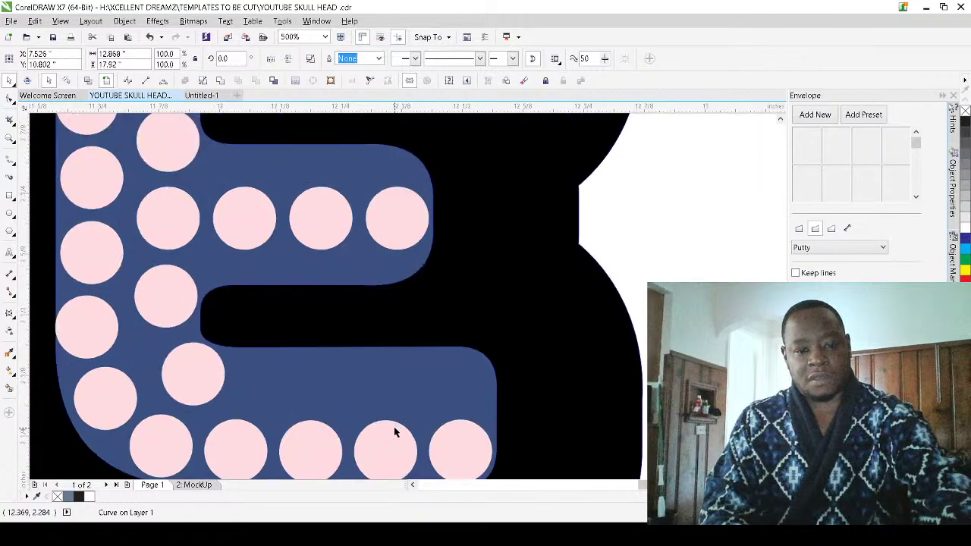
{"action": "scroll", "coordinate": [256, 380], "scroll_direction": "down", "scroll_amount": 3}
{"action": "scroll", "coordinate": [283, 409], "scroll_direction": "up", "scroll_amount": 3}
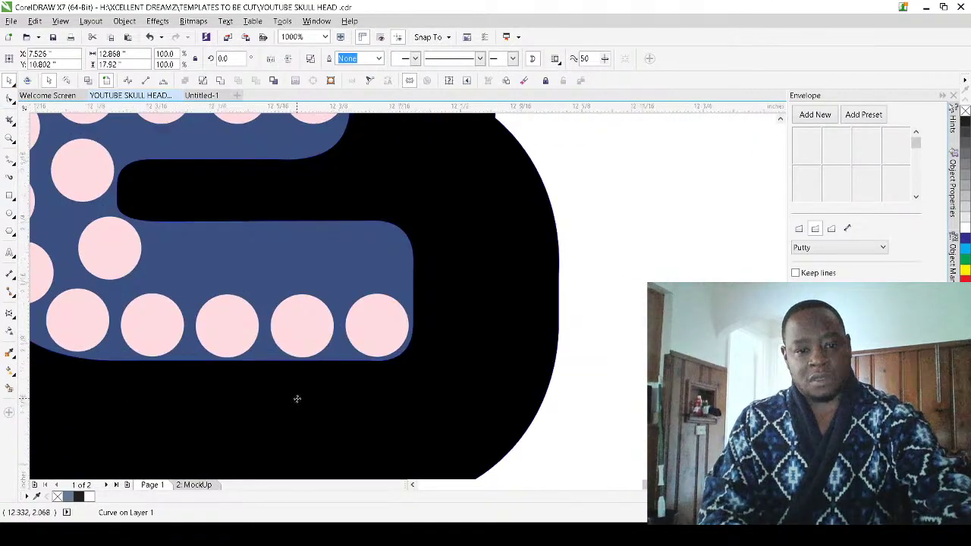
{"action": "scroll", "coordinate": [351, 350], "scroll_direction": "up", "scroll_amount": 2}
{"action": "left_click", "coordinate": [347, 263], "text": "shift"}
{"action": "left_click", "coordinate": [162, 268], "text": "shift"}
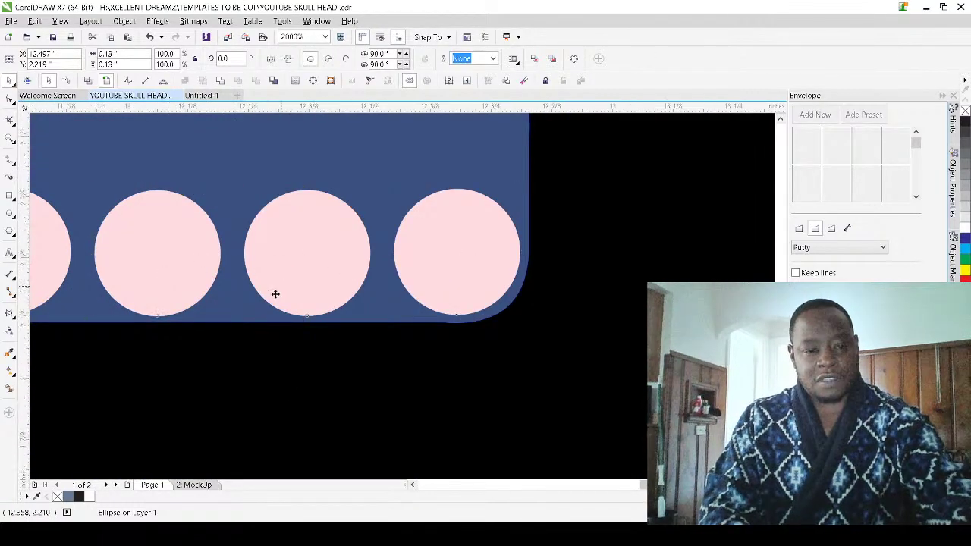
{"action": "scroll", "coordinate": [274, 293], "scroll_direction": "down", "scroll_amount": 2}
{"action": "scroll", "coordinate": [201, 289], "scroll_direction": "up", "scroll_amount": 2}
{"action": "left_click", "coordinate": [212, 289], "text": "shift"}
{"action": "left_click_drag", "start_coordinate": [212, 288], "coordinate": [212, 295]}
{"action": "scroll", "coordinate": [212, 295], "scroll_direction": "down", "scroll_amount": 1}
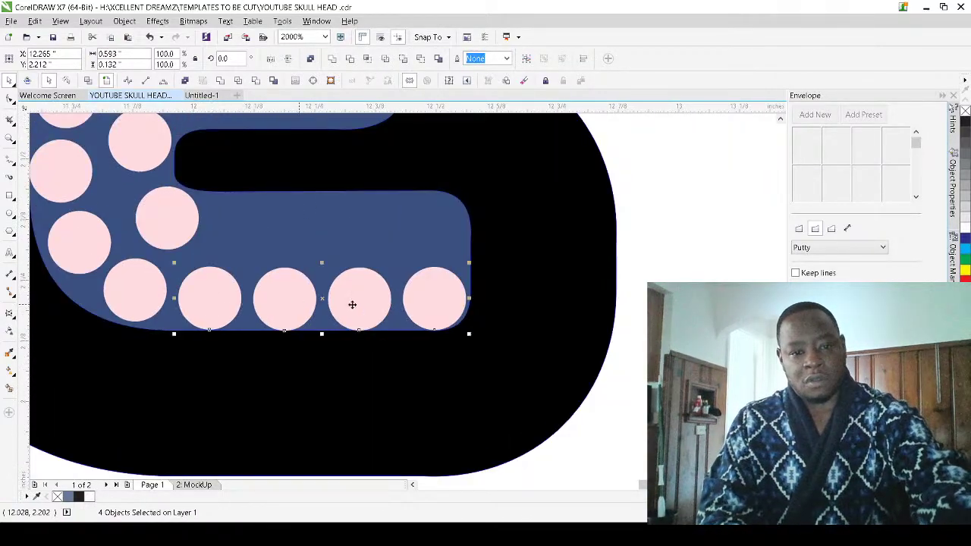
Copy the four bottom-row dots up to form an upper row in the E's bottom bar, aligned within its edge
{"action": "left_click_drag", "start_coordinate": [424, 301], "coordinate": [415, 229]}
{"action": "scroll", "coordinate": [430, 212], "scroll_direction": "up", "scroll_amount": 1}
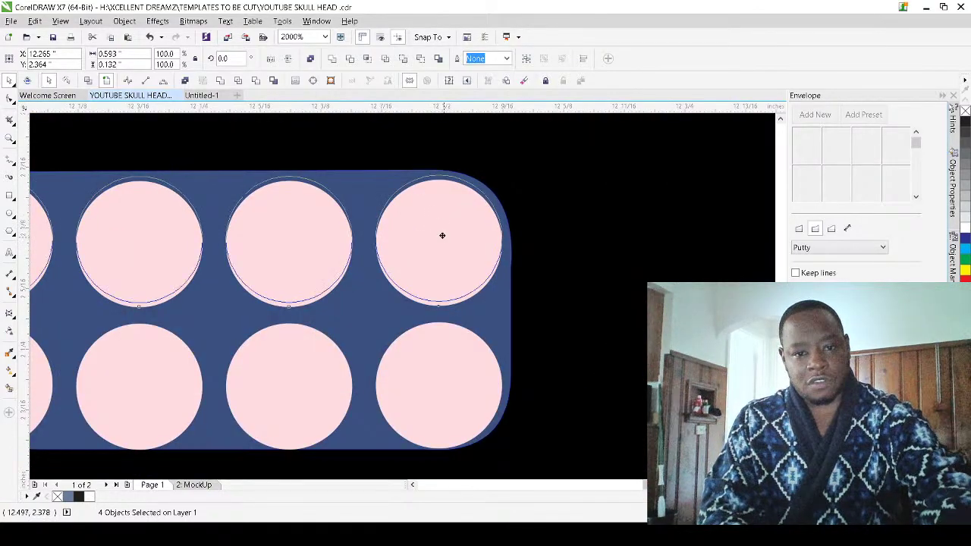
{"action": "scroll", "coordinate": [440, 236], "scroll_direction": "down", "scroll_amount": 1}
{"action": "scroll", "coordinate": [440, 267], "scroll_direction": "down", "scroll_amount": 1}
{"action": "left_click", "coordinate": [353, 246]}
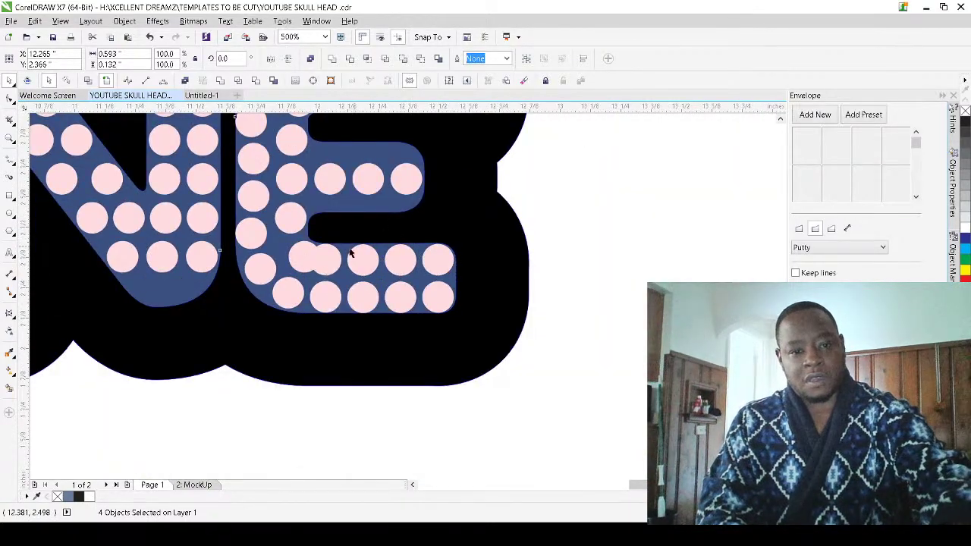
Remove the overlapping dot where the E's stem meets the upper row of the bottom bar
{"action": "scroll", "coordinate": [325, 257], "scroll_direction": "up", "scroll_amount": 1}
{"action": "scroll", "coordinate": [285, 276], "scroll_direction": "down", "scroll_amount": 1}
{"action": "scroll", "coordinate": [287, 275], "scroll_direction": "down", "scroll_amount": 1}
{"action": "key", "text": "Escape"}
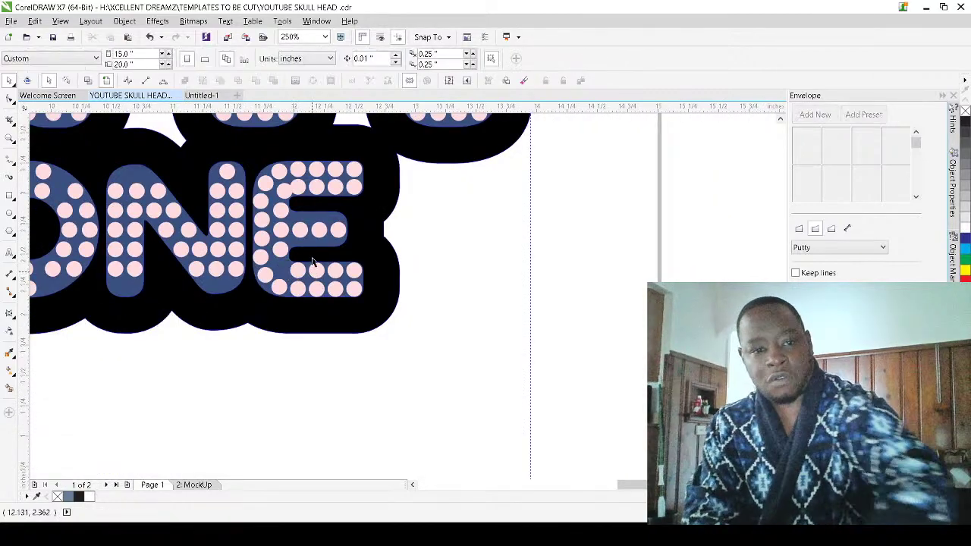
{"action": "scroll", "coordinate": [337, 211], "scroll_direction": "up", "scroll_amount": 1}
{"action": "scroll", "coordinate": [382, 233], "scroll_direction": "down", "scroll_amount": 1}
{"action": "scroll", "coordinate": [375, 154], "scroll_direction": "up", "scroll_amount": 1}
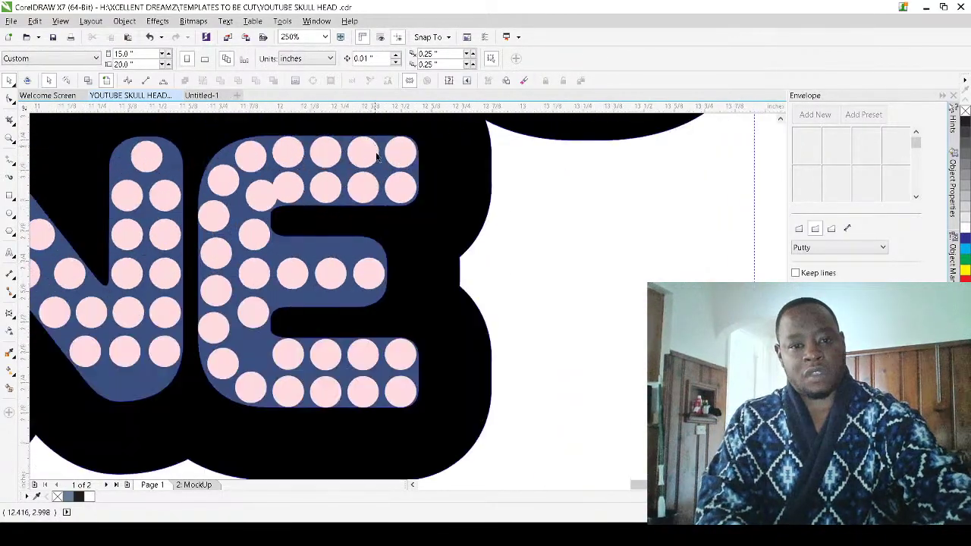
Evenly space the E's inner row of dots along a path through its top bar, stem and bottom bar
{"action": "left_click", "coordinate": [402, 191]}
{"action": "left_click", "coordinate": [362, 190], "text": "shift"}
{"action": "left_click", "coordinate": [325, 192], "text": "shift"}
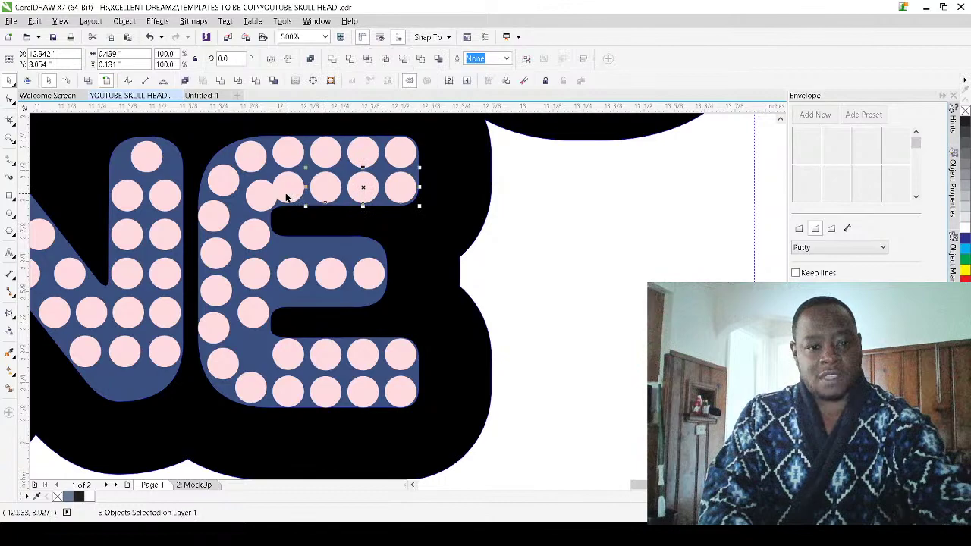
{"action": "left_click", "coordinate": [262, 202], "text": "shift"}
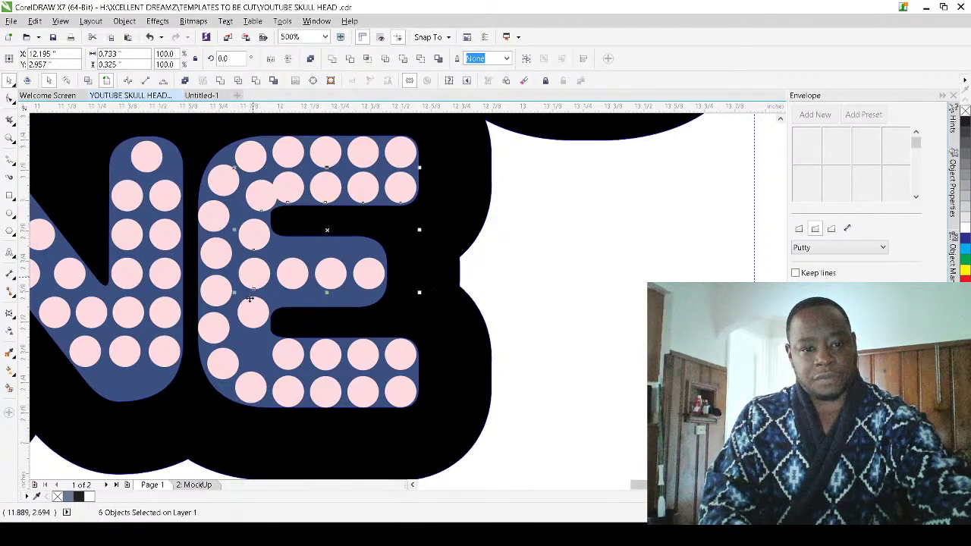
{"action": "left_click", "coordinate": [291, 365], "text": "shift"}
{"action": "left_click", "coordinate": [327, 361], "text": "shift"}
{"action": "left_click", "coordinate": [365, 361], "text": "shift"}
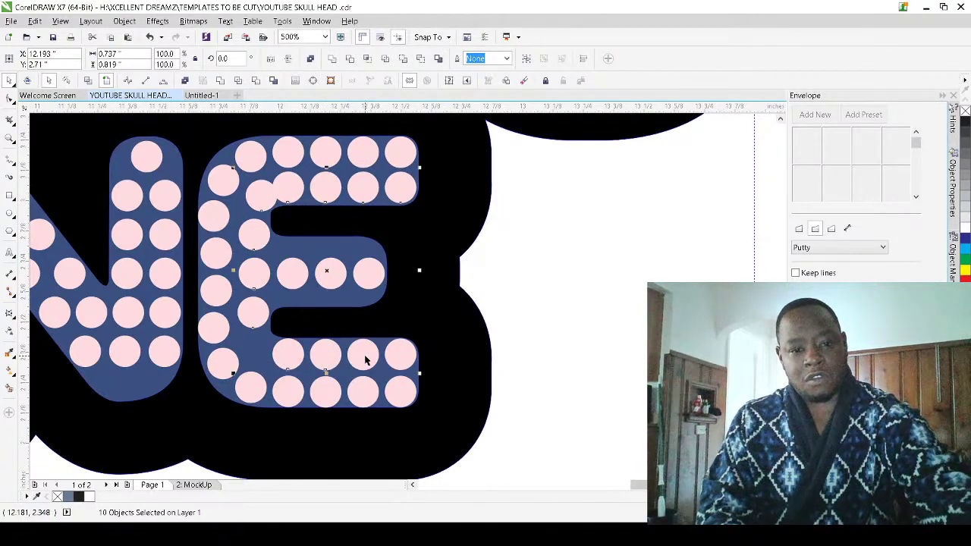
{"action": "key", "text": "ctrl+z"}
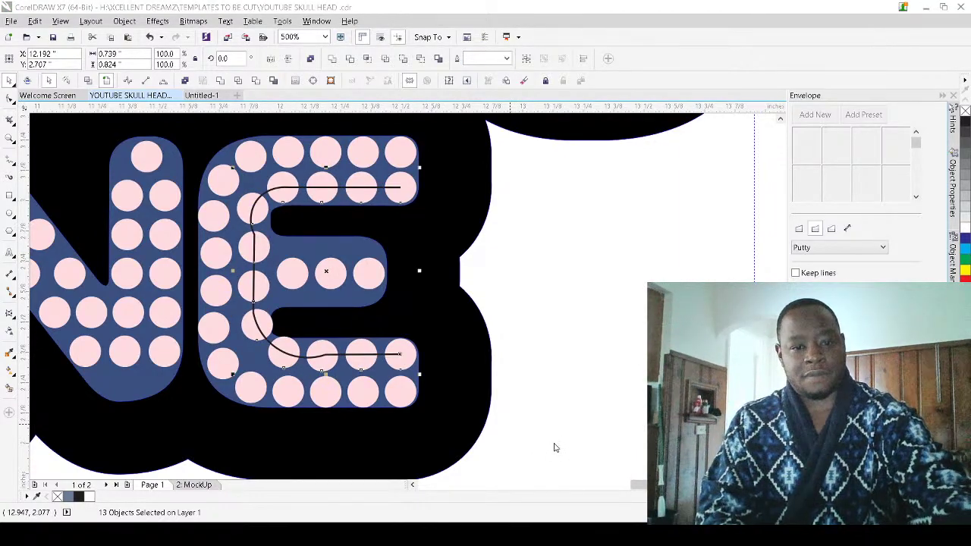
{"action": "left_click", "coordinate": [553, 447]}
Copy the three dots of the E's middle bar directly below to form a second row
{"action": "left_click", "coordinate": [288, 279]}
{"action": "scroll", "coordinate": [292, 273], "scroll_direction": "up", "scroll_amount": 3}
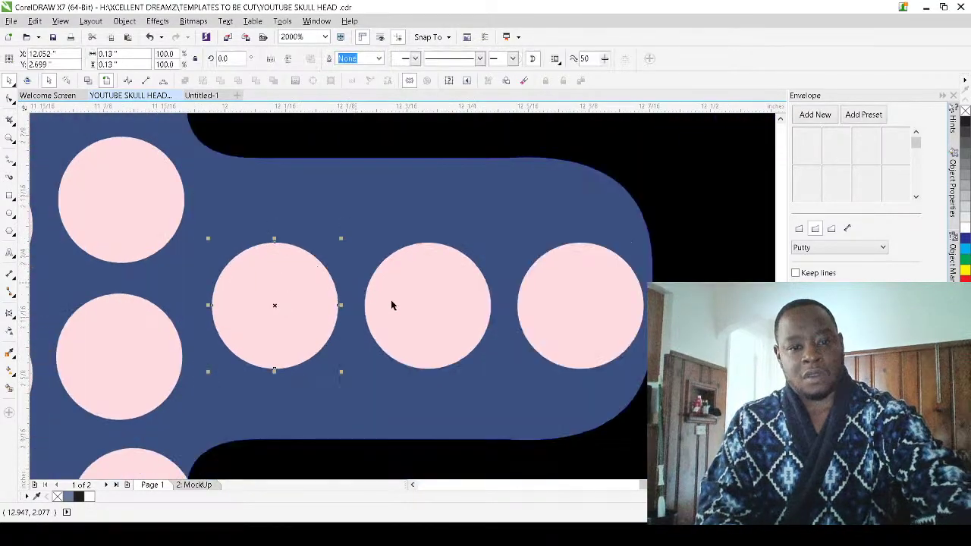
{"action": "scroll", "coordinate": [345, 299], "scroll_direction": "down", "scroll_amount": 1}
{"action": "scroll", "coordinate": [344, 299], "scroll_direction": "down", "scroll_amount": 1}
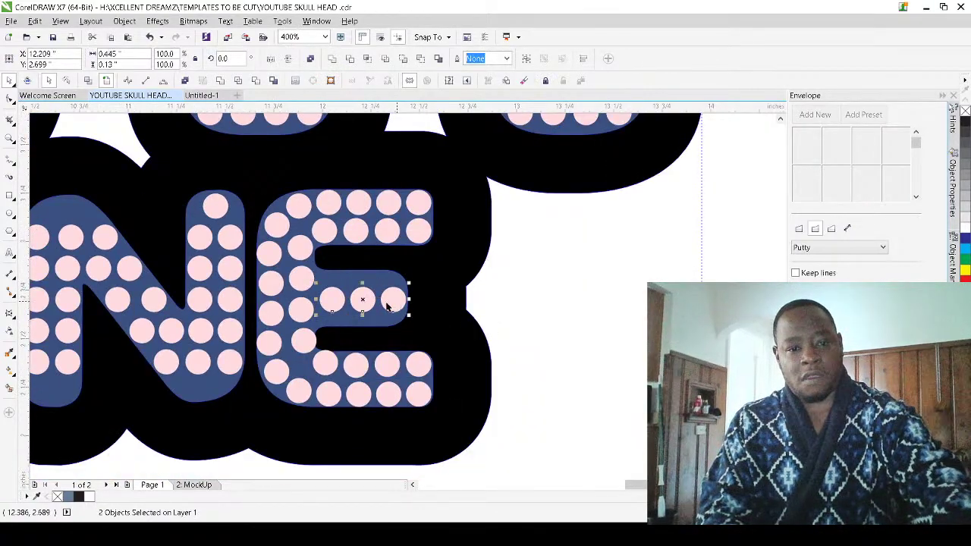
{"action": "scroll", "coordinate": [399, 299], "scroll_direction": "up", "scroll_amount": 2}
{"action": "left_click_drag", "start_coordinate": [408, 319], "coordinate": [373, 364]}
{"action": "scroll", "coordinate": [381, 302], "scroll_direction": "down", "scroll_amount": 3}
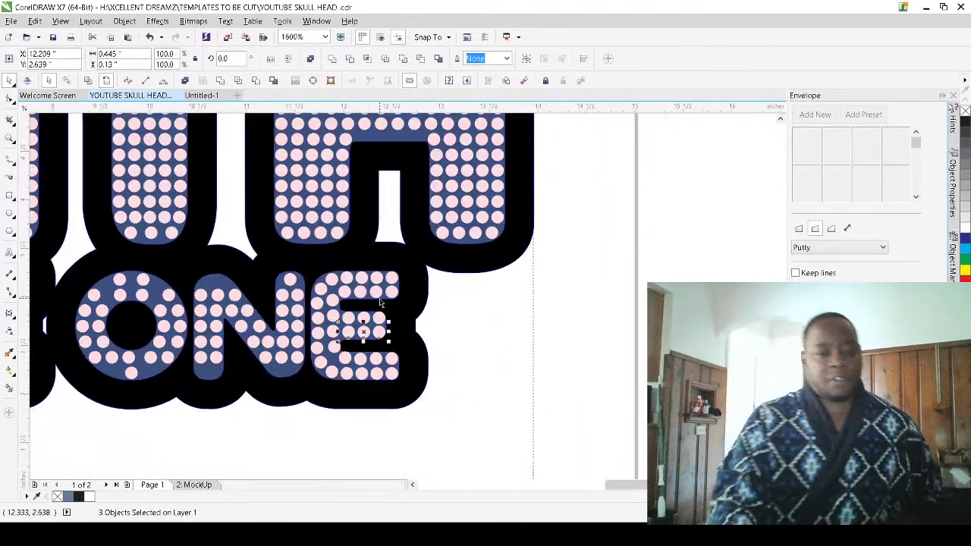
{"action": "scroll", "coordinate": [469, 309], "scroll_direction": "down", "scroll_amount": 2}
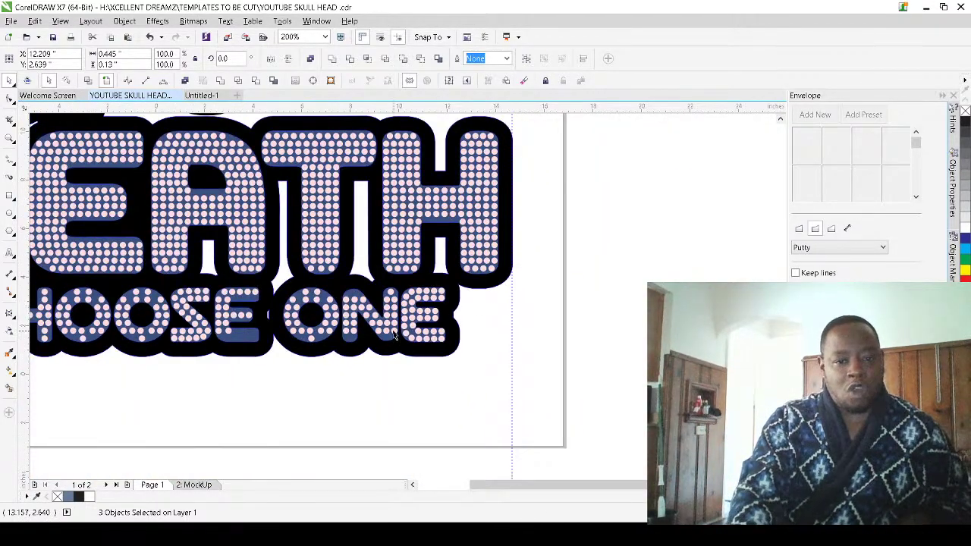
{"action": "scroll", "coordinate": [393, 336], "scroll_direction": "down", "scroll_amount": 2}
{"action": "key", "text": "Escape"}
Copy a dot from the N's upper row into the rounded top of its left stem
{"action": "scroll", "coordinate": [437, 296], "scroll_direction": "up", "scroll_amount": 5}
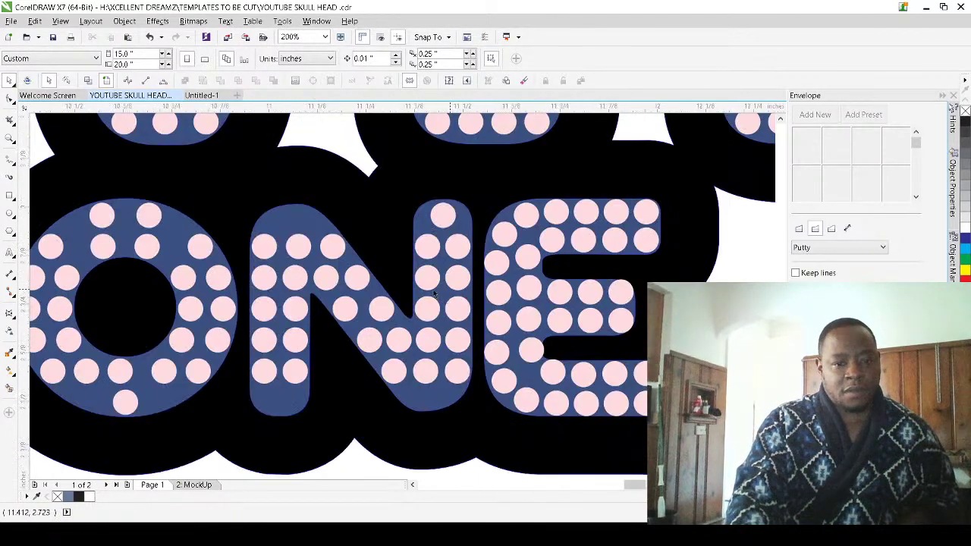
{"action": "scroll", "coordinate": [436, 295], "scroll_direction": "up", "scroll_amount": 2}
{"action": "scroll", "coordinate": [431, 246], "scroll_direction": "down", "scroll_amount": 4}
{"action": "scroll", "coordinate": [432, 288], "scroll_direction": "up", "scroll_amount": 2}
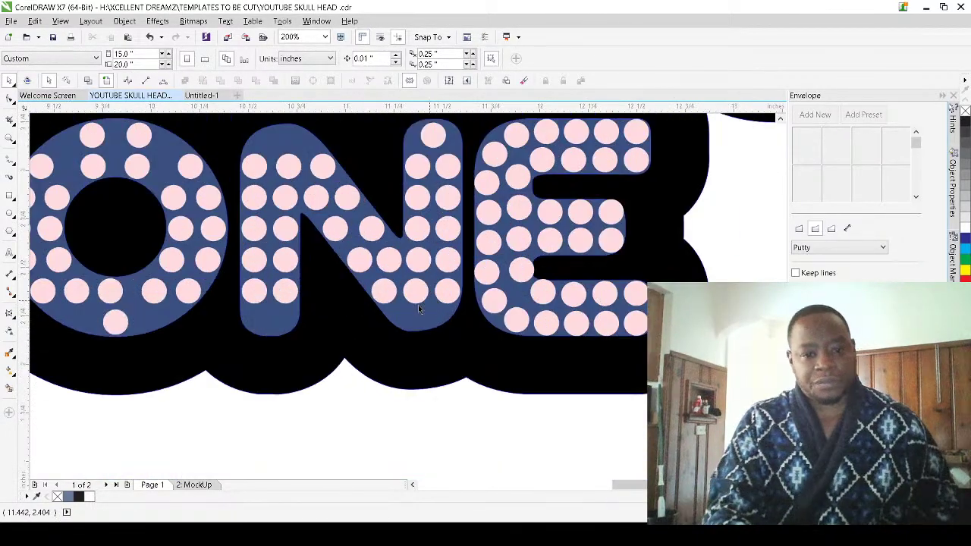
{"action": "scroll", "coordinate": [423, 296], "scroll_direction": "up", "scroll_amount": 2}
{"action": "scroll", "coordinate": [421, 294], "scroll_direction": "down", "scroll_amount": 2}
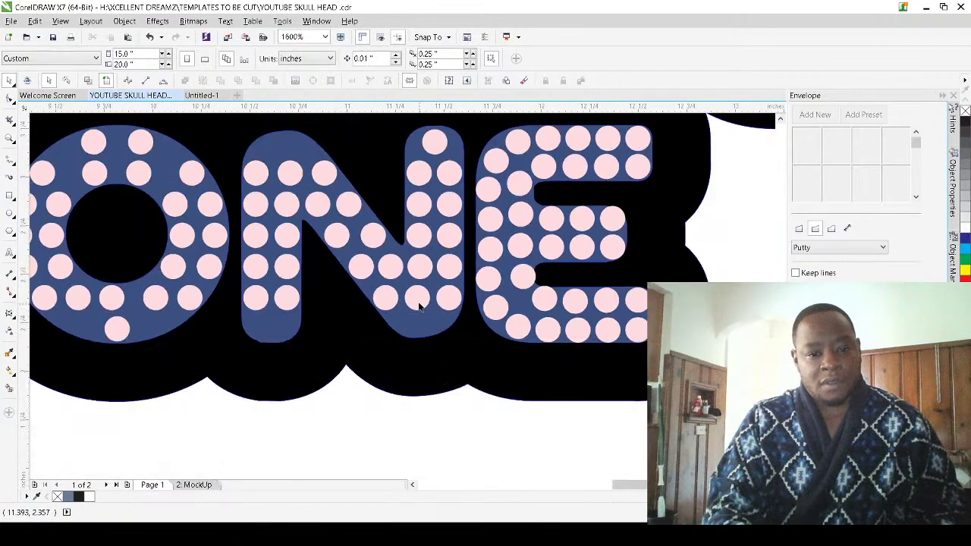
{"action": "scroll", "coordinate": [317, 175], "scroll_direction": "up", "scroll_amount": 2}
{"action": "left_click", "coordinate": [303, 211]}
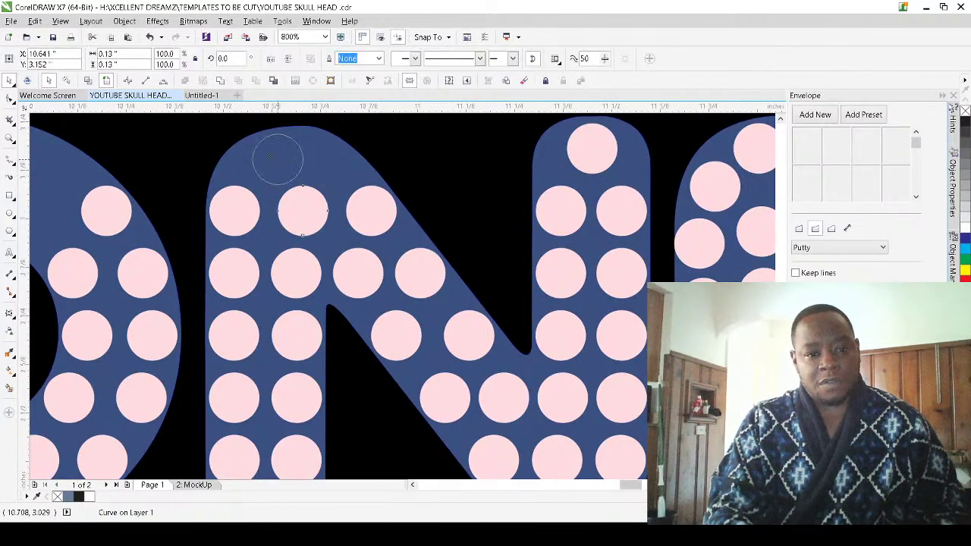
{"action": "left_click_drag", "start_coordinate": [265, 160], "coordinate": [265, 160]}
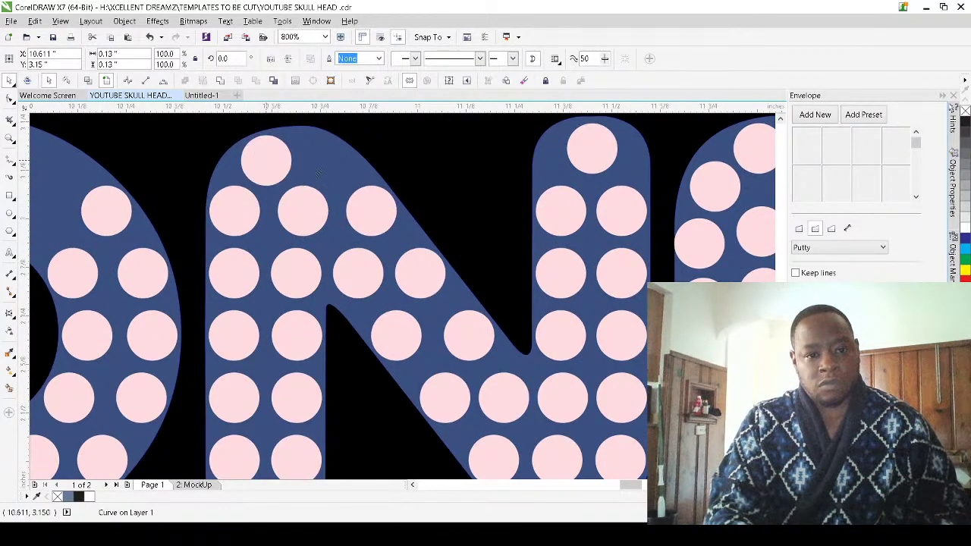
Delete the middle dot of the N's three-dot upper row and copy its right dot up beside the top one
{"action": "left_click", "coordinate": [303, 213]}
{"action": "key", "text": "Delete"}
{"action": "left_click_drag", "start_coordinate": [373, 218], "coordinate": [328, 174]}
{"action": "left_click", "coordinate": [327, 161]}
Fill the rounded bottom of the N's left stem with a pair of copied dots
{"action": "scroll", "coordinate": [327, 174], "scroll_direction": "down", "scroll_amount": 2}
{"action": "scroll", "coordinate": [294, 365], "scroll_direction": "up", "scroll_amount": 1}
{"action": "left_click_drag", "start_coordinate": [269, 280], "coordinate": [338, 324]}
{"action": "key", "text": "ctrl+z"}
{"action": "right_click", "coordinate": [338, 324]}
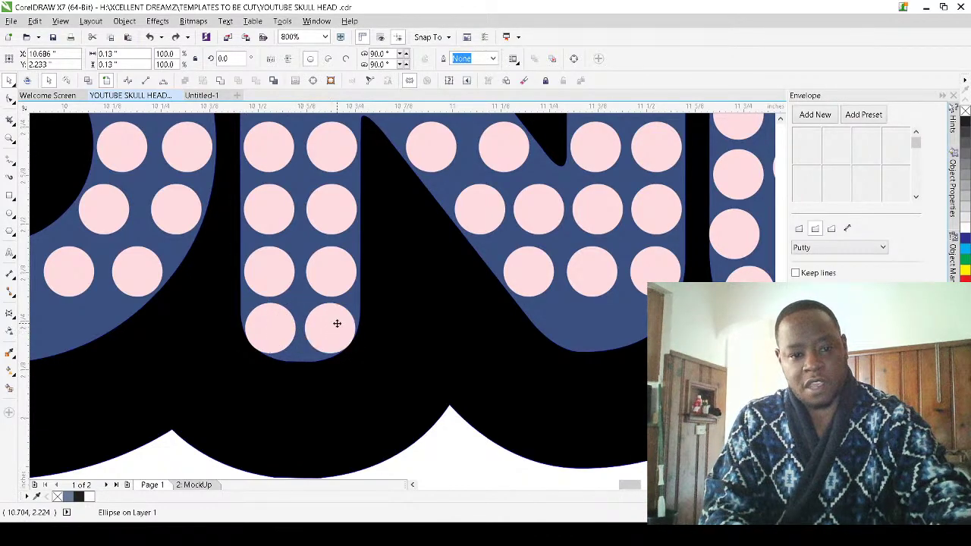
Place two copied dots in the N's lower-right curve and shift the middle dot above them slightly up
{"action": "scroll", "coordinate": [295, 344], "scroll_direction": "down", "scroll_amount": 1}
{"action": "scroll", "coordinate": [296, 346], "scroll_direction": "down", "scroll_amount": 2}
{"action": "scroll", "coordinate": [288, 333], "scroll_direction": "up", "scroll_amount": 2}
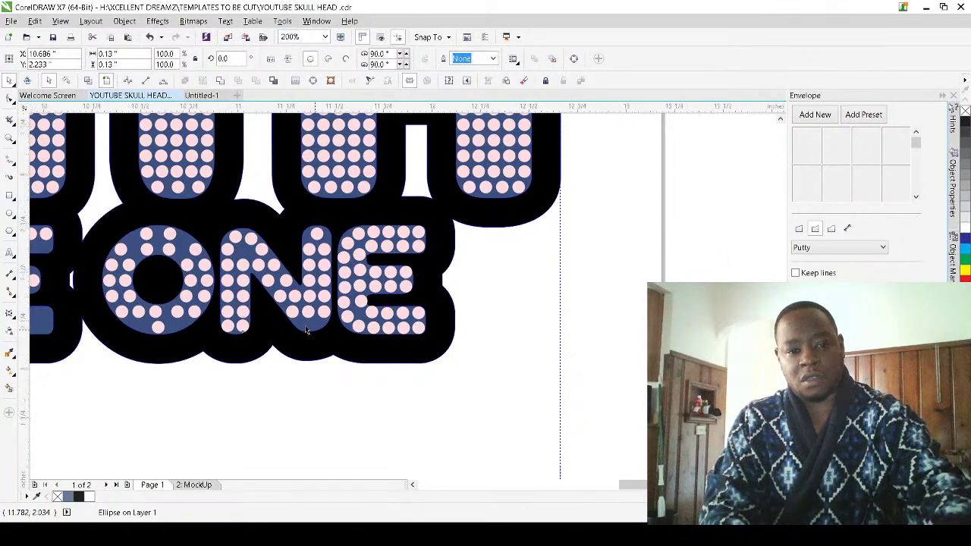
{"action": "scroll", "coordinate": [270, 302], "scroll_direction": "up", "scroll_amount": 2}
{"action": "left_click_drag", "start_coordinate": [246, 286], "coordinate": [342, 319]}
{"action": "left_click", "coordinate": [319, 273]}
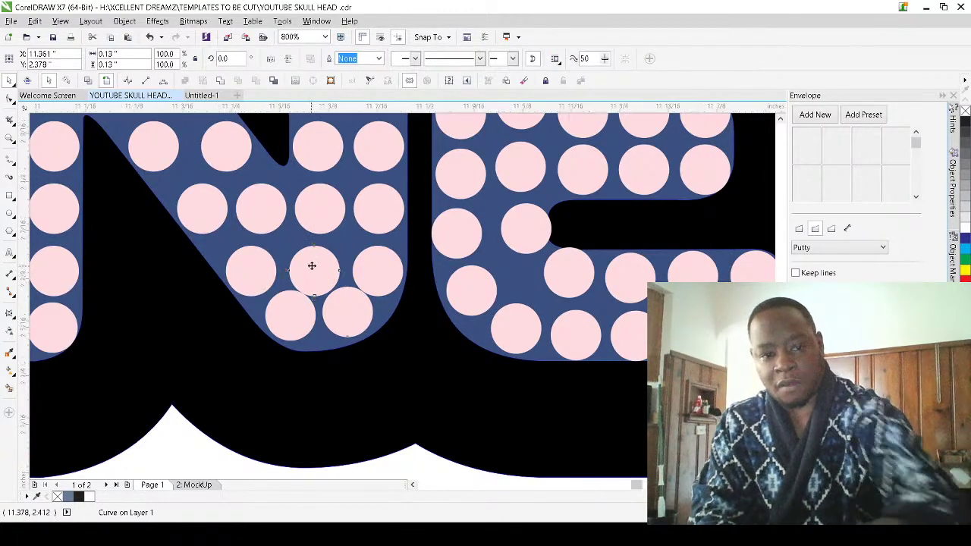
{"action": "scroll", "coordinate": [325, 277], "scroll_direction": "up", "scroll_amount": 1}
{"action": "left_click_drag", "start_coordinate": [332, 276], "coordinate": [331, 264]}
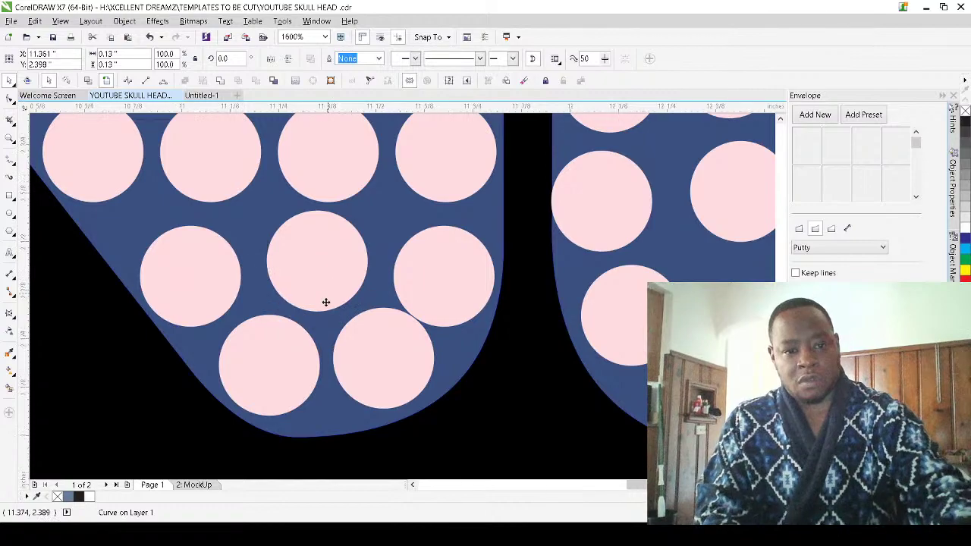
Move the single top dot of the N's right stem to the left and copy it alongside to form a pair
{"action": "scroll", "coordinate": [341, 289], "scroll_direction": "down", "scroll_amount": 2}
{"action": "scroll", "coordinate": [341, 139], "scroll_direction": "up", "scroll_amount": 1}
{"action": "left_click_drag", "start_coordinate": [331, 147], "coordinate": [301, 148]}
{"action": "left_click_drag", "start_coordinate": [301, 149], "coordinate": [361, 144]}
Evenly space the N's outer dots along a path down the right stem, around the bottom curve and up the diagonal
{"action": "left_click", "coordinate": [364, 194], "text": "shift"}
{"action": "left_click", "coordinate": [364, 222], "text": "shift"}
{"action": "left_click", "coordinate": [363, 253], "text": "shift"}
{"action": "left_click", "coordinate": [361, 288], "text": "shift"}
{"action": "left_click", "coordinate": [362, 314], "text": "shift"}
{"action": "left_click", "coordinate": [346, 334], "text": "shift"}
{"action": "left_click", "coordinate": [319, 336], "text": "shift"}
{"action": "left_click", "coordinate": [302, 282], "text": "shift"}
{"action": "left_click", "coordinate": [273, 282], "text": "shift"}
{"action": "left_click", "coordinate": [248, 252], "text": "shift"}
{"action": "left_click", "coordinate": [261, 220], "text": "shift"}
{"action": "left_click", "coordinate": [227, 218], "text": "shift"}
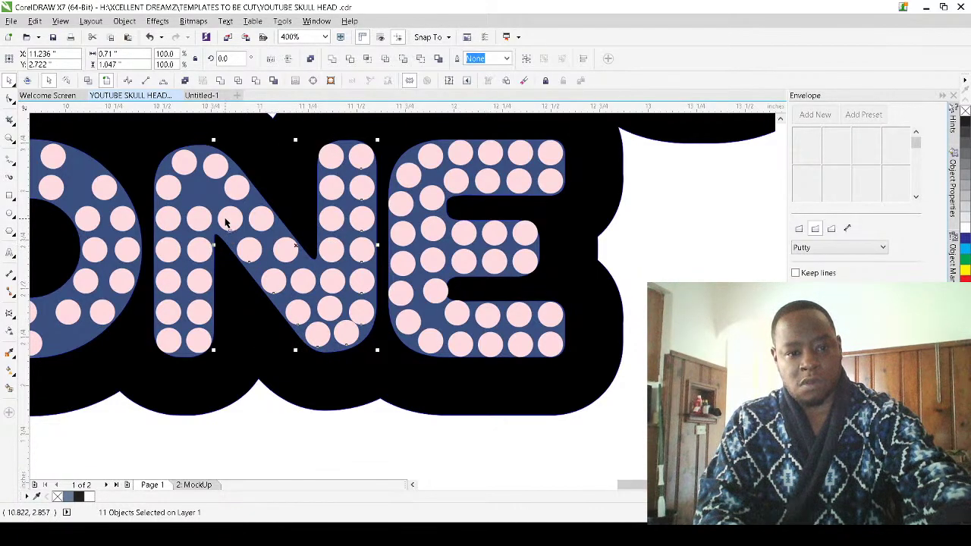
{"action": "left_click", "coordinate": [580, 444]}
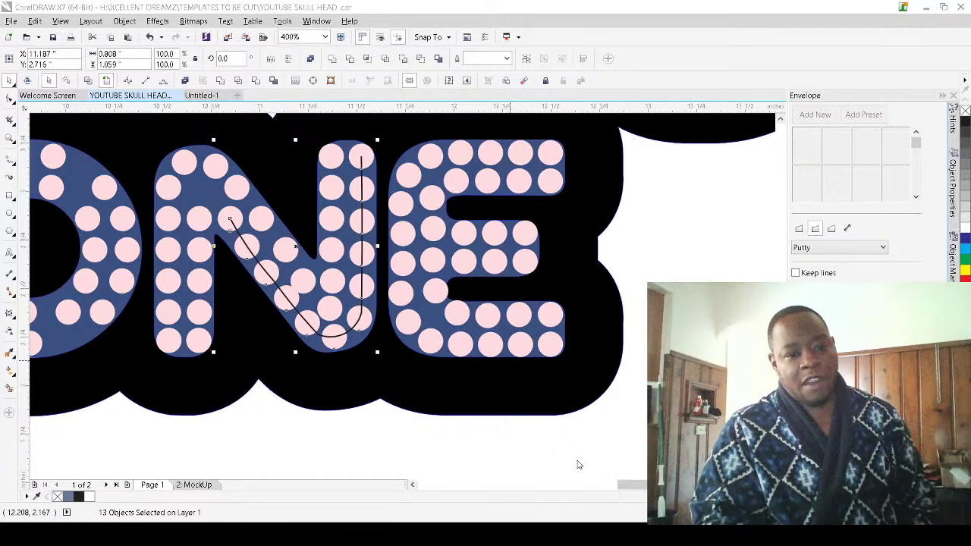
{"action": "left_click", "coordinate": [563, 449]}
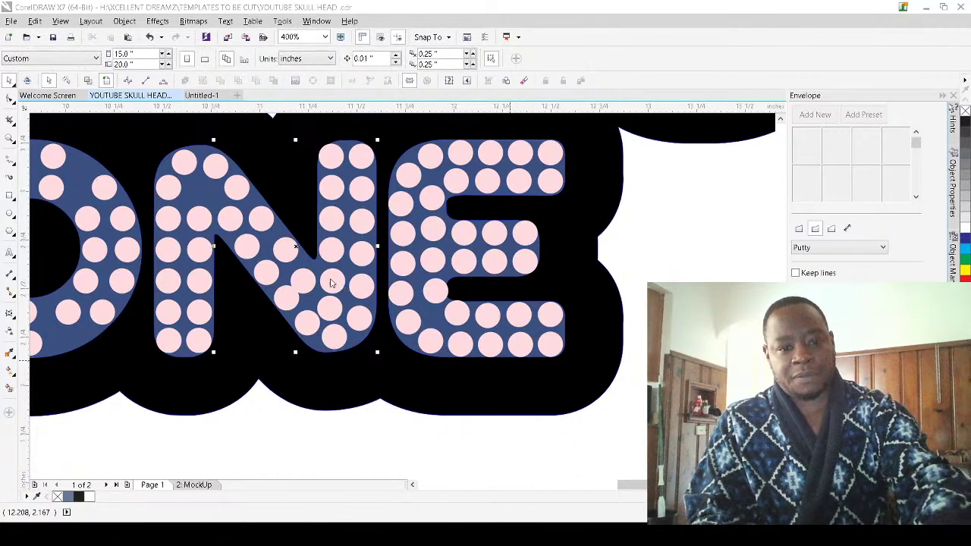
Move the overlapping dot in the N's diagonal up, clear of its lower neighbour
{"action": "left_click", "coordinate": [300, 279]}
{"action": "scroll", "coordinate": [300, 280], "scroll_direction": "up", "scroll_amount": 2}
{"action": "left_click_drag", "start_coordinate": [311, 296], "coordinate": [317, 259]}
{"action": "scroll", "coordinate": [369, 284], "scroll_direction": "down", "scroll_amount": 3}
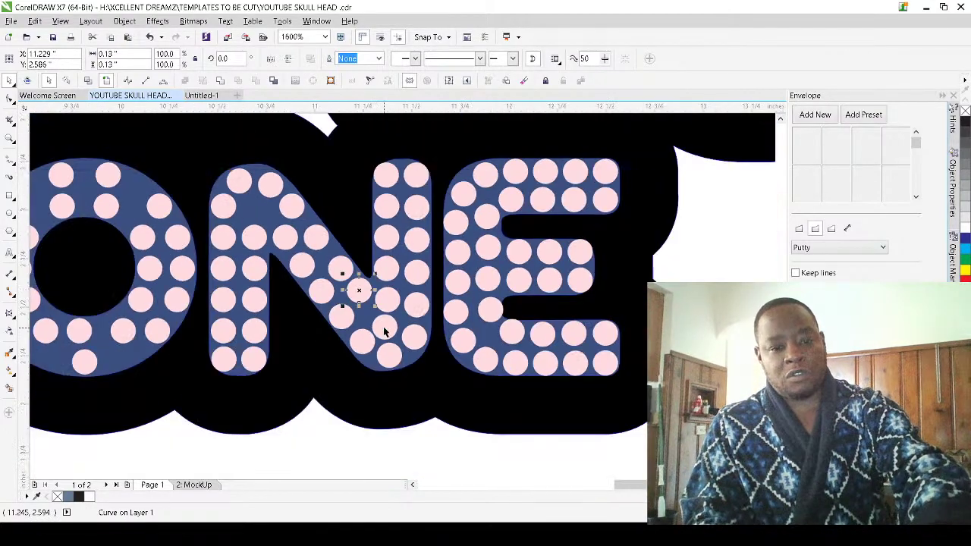
Delete the crowded inner dot just above the N's lower-right curve
{"action": "scroll", "coordinate": [381, 325], "scroll_direction": "up", "scroll_amount": 1}
{"action": "left_click", "coordinate": [389, 319]}
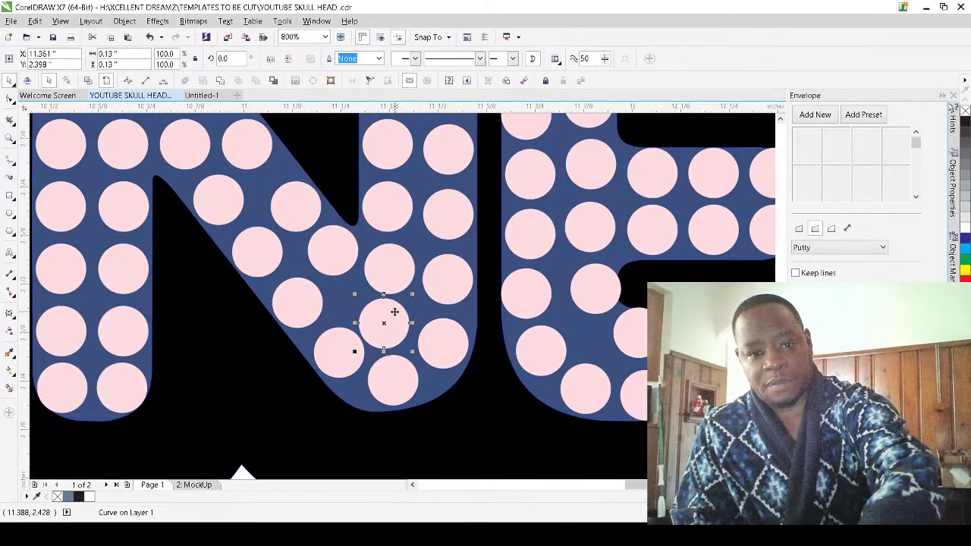
{"action": "scroll", "coordinate": [400, 305], "scroll_direction": "down", "scroll_amount": 1}
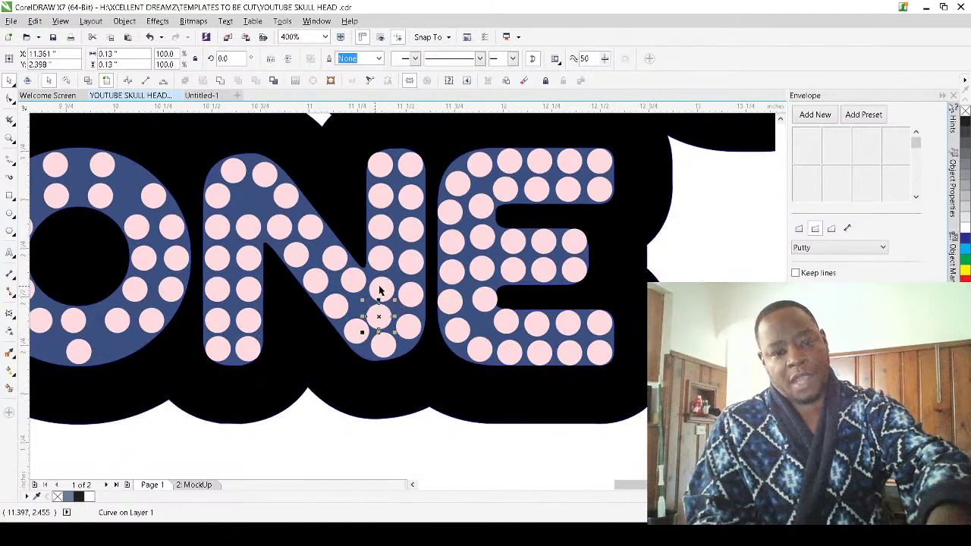
{"action": "key", "text": "Delete"}
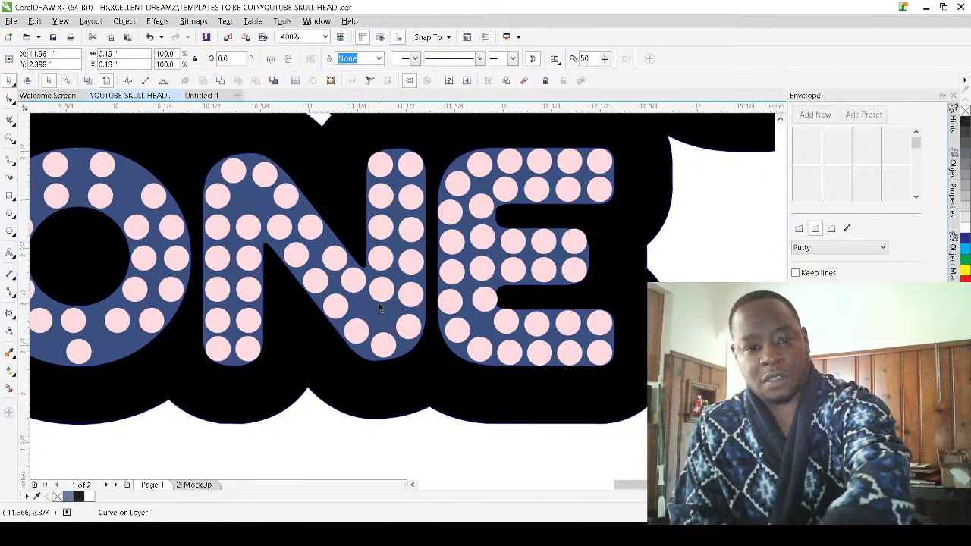
Move the lowest inner dot of the N's right stem down into the gap above the bottom curve
{"action": "left_click", "coordinate": [381, 291]}
{"action": "scroll", "coordinate": [381, 293], "scroll_direction": "up", "scroll_amount": 1}
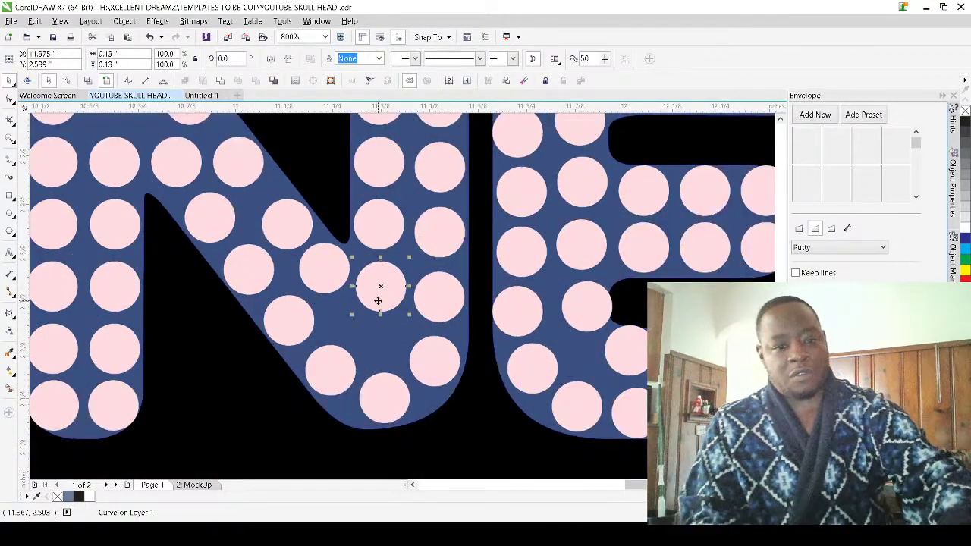
{"action": "left_click_drag", "start_coordinate": [374, 293], "coordinate": [371, 342]}
{"action": "key", "text": "ctrl+z"}
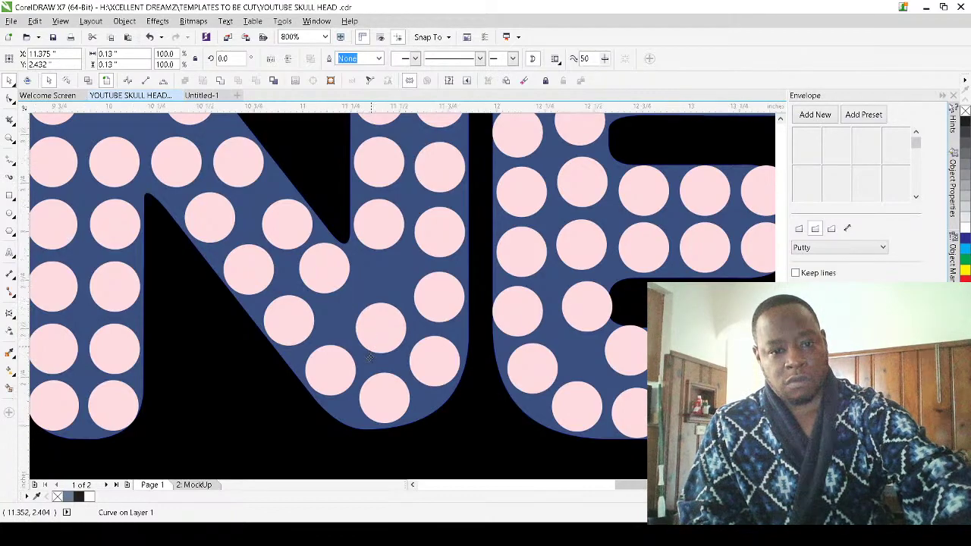
{"action": "scroll", "coordinate": [370, 357], "scroll_direction": "down", "scroll_amount": 2}
Redistribute the inner column of the N's right stem as six evenly spaced dots along a straight path
{"action": "scroll", "coordinate": [374, 330], "scroll_direction": "up", "scroll_amount": 1}
{"action": "left_click", "coordinate": [369, 325], "text": "shift"}
{"action": "left_click", "coordinate": [371, 299], "text": "shift"}
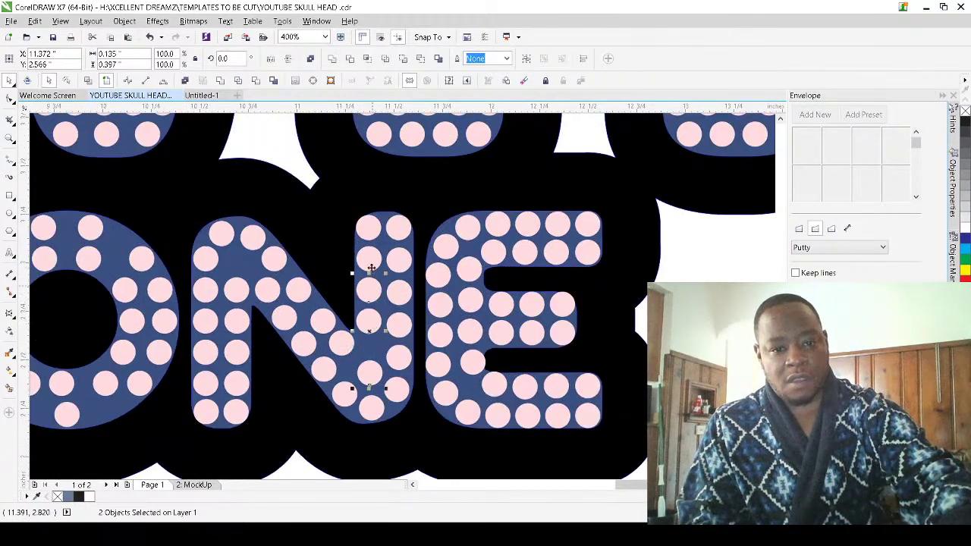
{"action": "left_click", "coordinate": [368, 229], "text": "shift"}
{"action": "key", "text": "shift+c"}
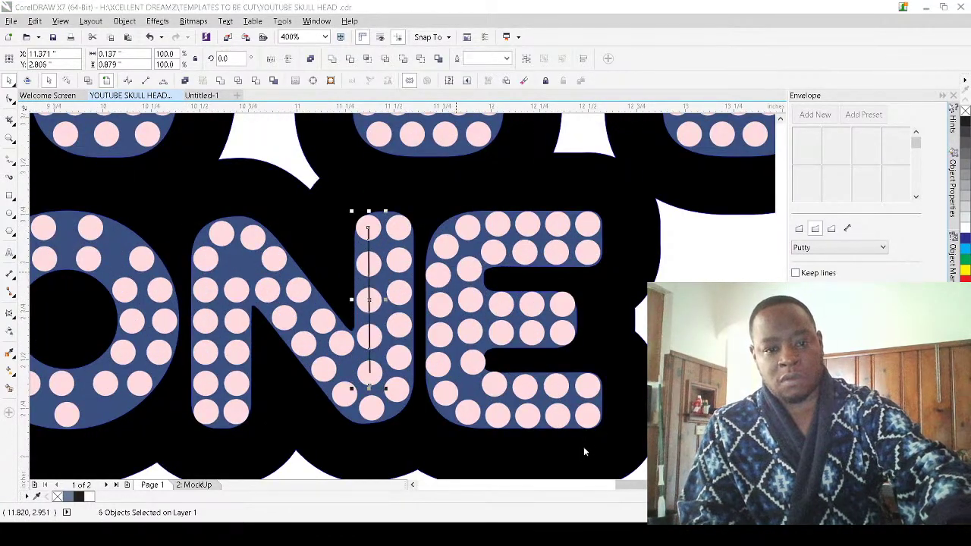
{"action": "key", "text": "plus"}
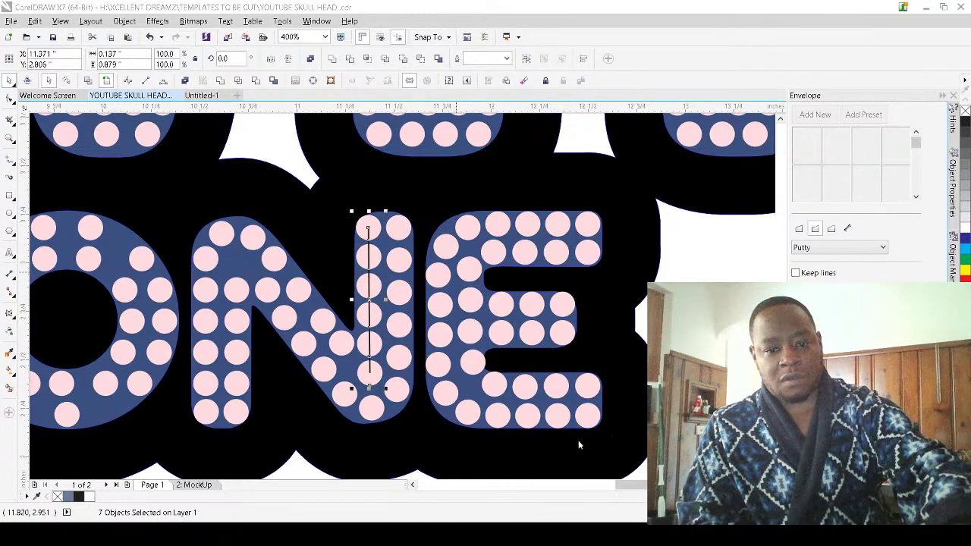
{"action": "key", "text": "Escape"}
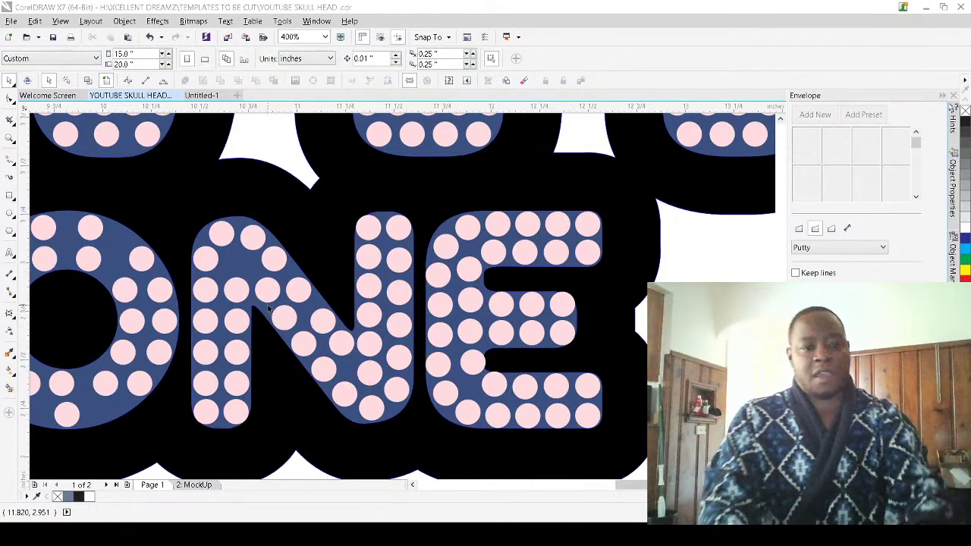
Evenly space the N's outer dots along a path from the diagonal over the rounded top and down the left stem
{"action": "left_click", "coordinate": [345, 346]}
{"action": "left_click", "coordinate": [323, 321], "text": "shift"}
{"action": "left_click", "coordinate": [284, 265], "text": "shift"}
{"action": "left_click", "coordinate": [253, 234], "text": "shift"}
{"action": "left_click", "coordinate": [223, 232], "text": "shift"}
{"action": "left_click", "coordinate": [206, 266], "text": "shift"}
{"action": "left_click", "coordinate": [209, 282], "text": "shift"}
{"action": "left_click", "coordinate": [205, 323], "text": "shift"}
{"action": "left_click", "coordinate": [208, 355], "text": "shift"}
{"action": "left_click", "coordinate": [208, 385], "text": "shift"}
{"action": "left_click", "coordinate": [206, 414], "text": "shift"}
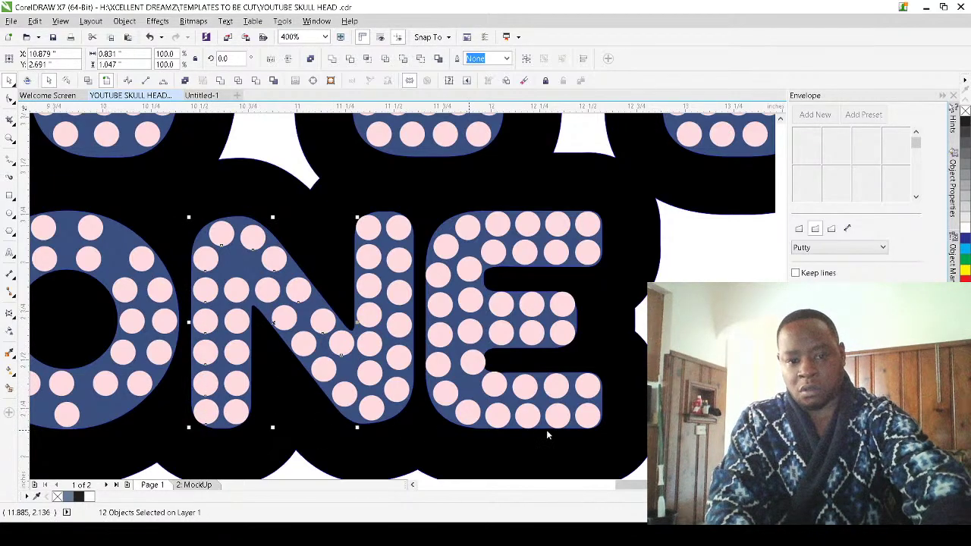
{"action": "left_click", "coordinate": [585, 446]}
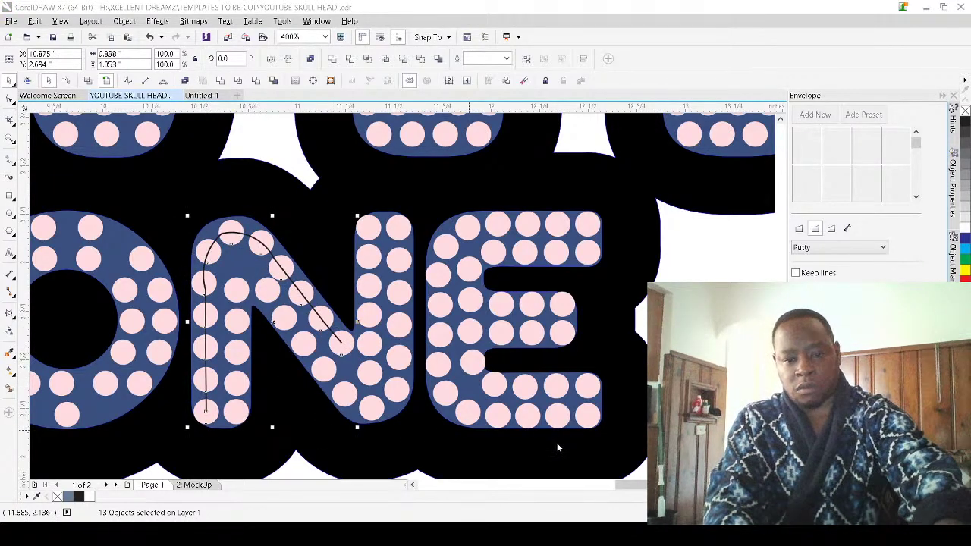
{"action": "key", "text": "Escape"}
Copy the inner dot of the N's left stem straight up into the gap beneath the rounded top
{"action": "scroll", "coordinate": [239, 295], "scroll_direction": "up", "scroll_amount": 2}
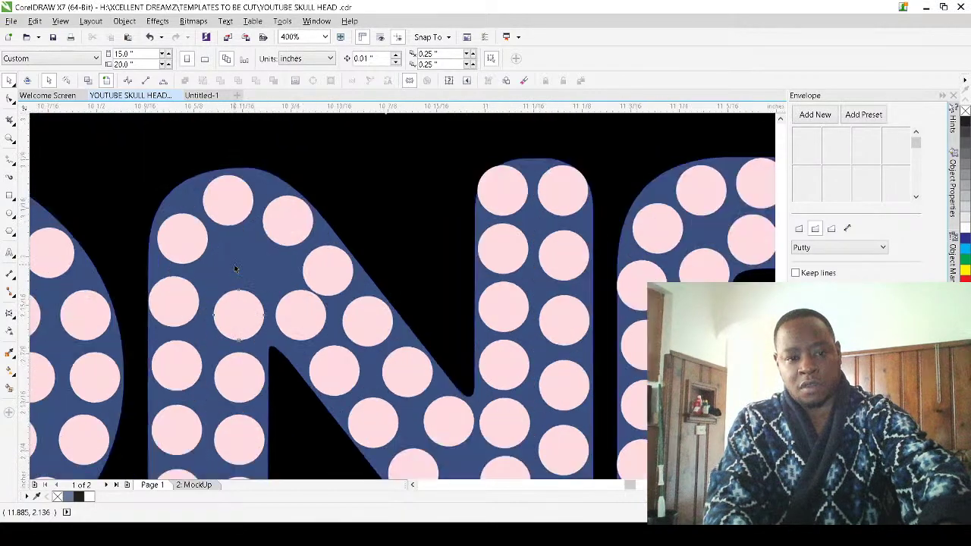
{"action": "left_click_drag", "start_coordinate": [251, 357], "coordinate": [257, 234]}
{"action": "scroll", "coordinate": [251, 232], "scroll_direction": "down", "scroll_amount": 1}
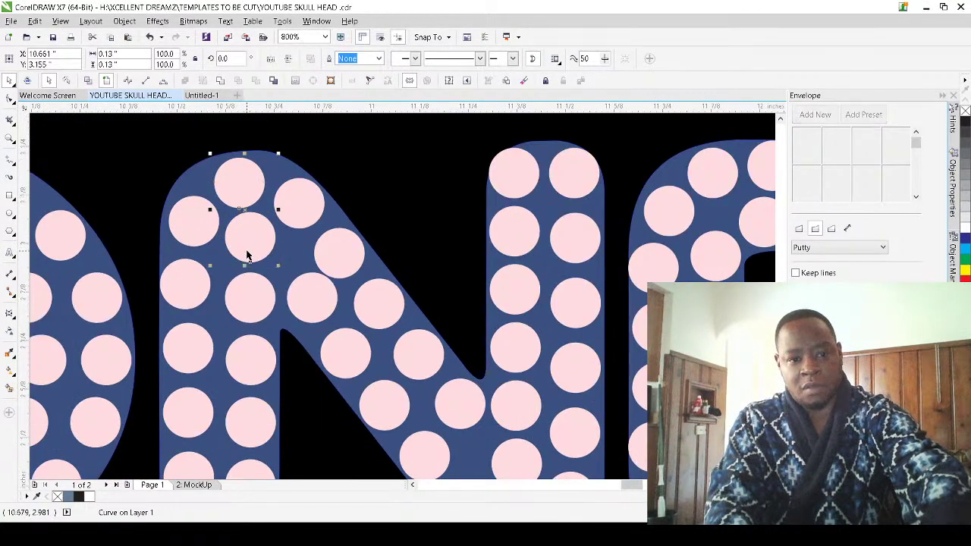
Redistribute the inner column of the N's left stem as evenly spaced dots along a straight path
{"action": "left_click", "coordinate": [247, 318], "text": "shift"}
{"action": "left_click", "coordinate": [249, 414], "text": "shift"}
{"action": "scroll", "coordinate": [270, 278], "scroll_direction": "down", "scroll_amount": 2}
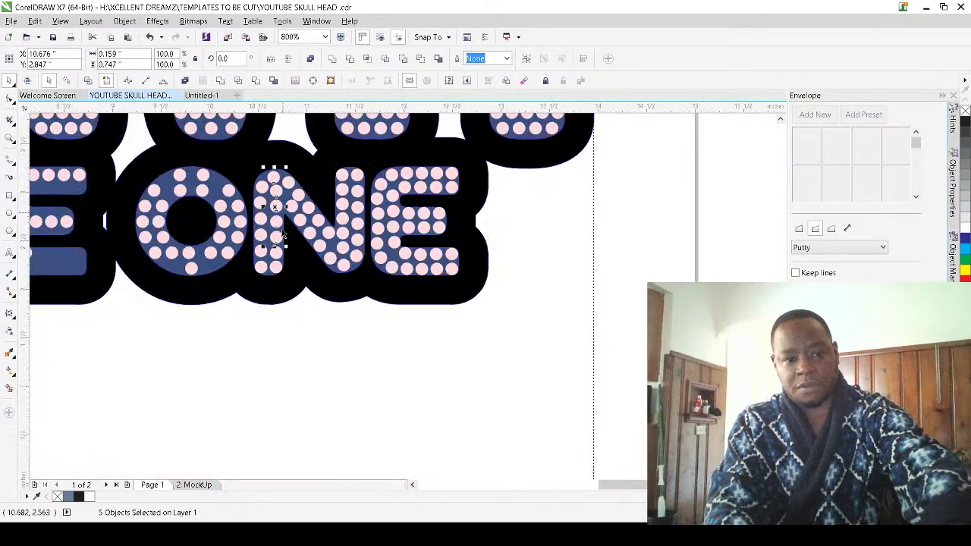
{"action": "scroll", "coordinate": [287, 230], "scroll_direction": "up", "scroll_amount": 2}
{"action": "scroll", "coordinate": [286, 236], "scroll_direction": "up", "scroll_amount": 2}
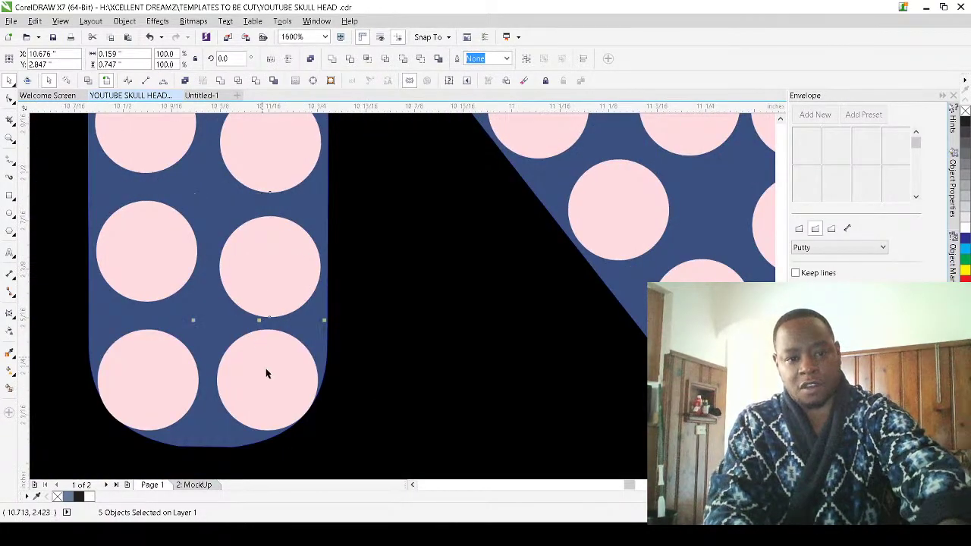
{"action": "key", "text": "shift+c"}
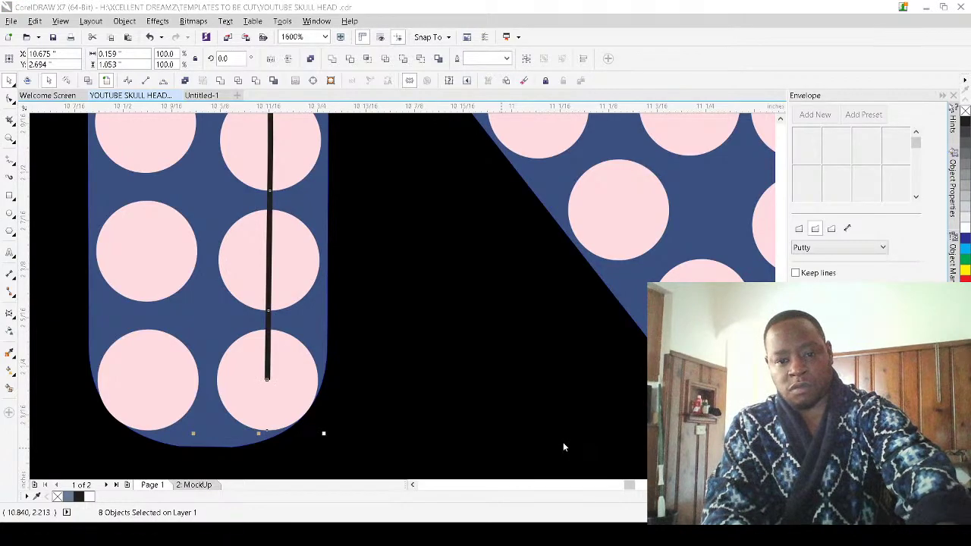
{"action": "scroll", "coordinate": [359, 369], "scroll_direction": "down", "scroll_amount": 6}
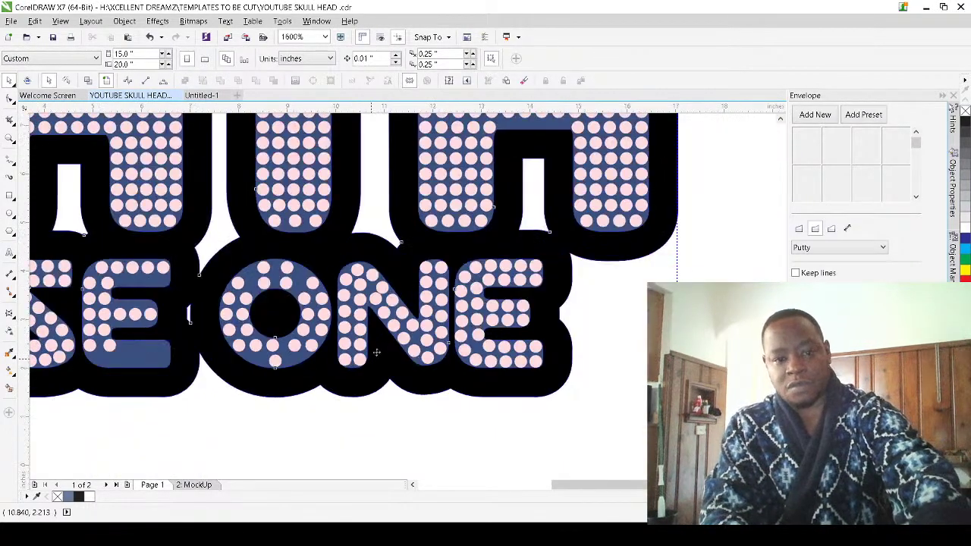
Review the whole design and the CHOOSE ONE lettering for letters whose dots still need work
{"action": "scroll", "coordinate": [399, 407], "scroll_direction": "down", "scroll_amount": 1}
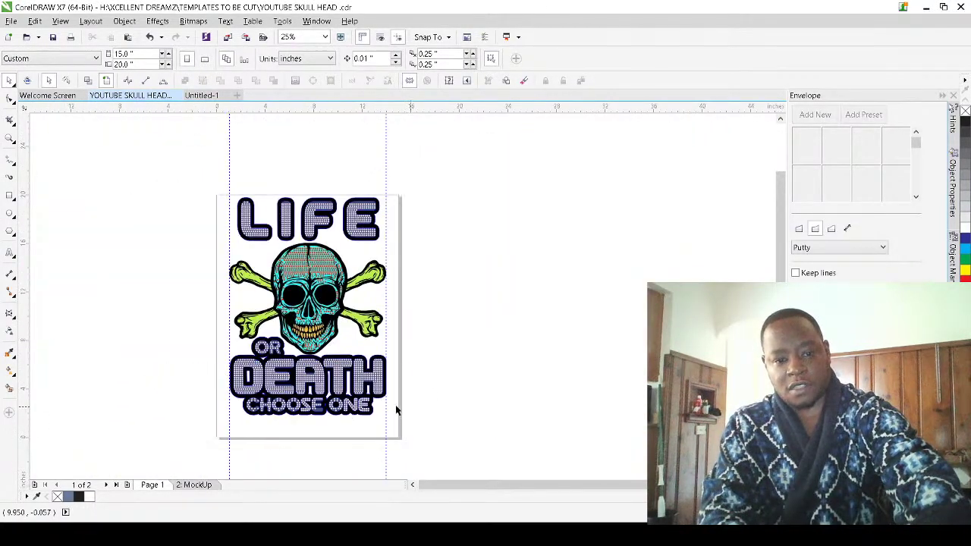
{"action": "scroll", "coordinate": [297, 431], "scroll_direction": "up", "scroll_amount": 4}
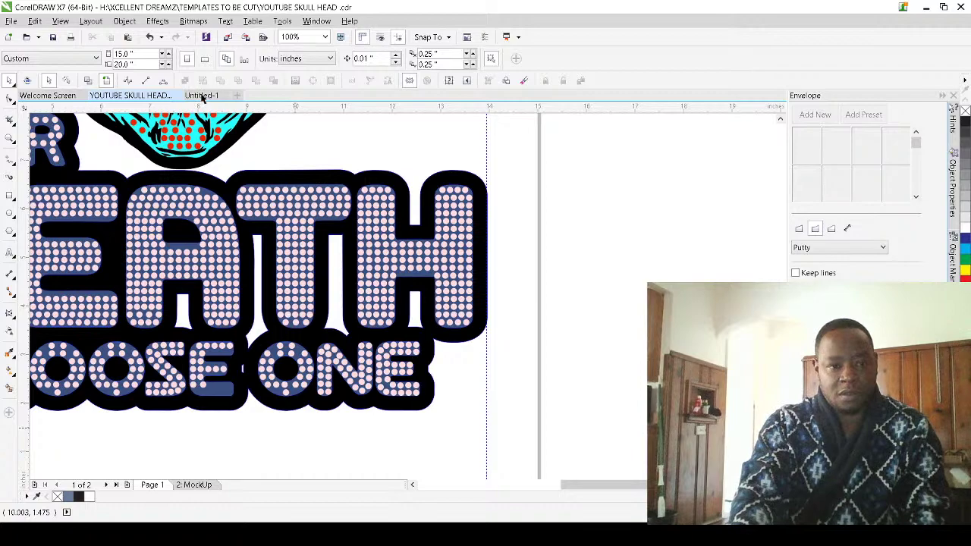
{"action": "scroll", "coordinate": [301, 208], "scroll_direction": "down", "scroll_amount": 2}
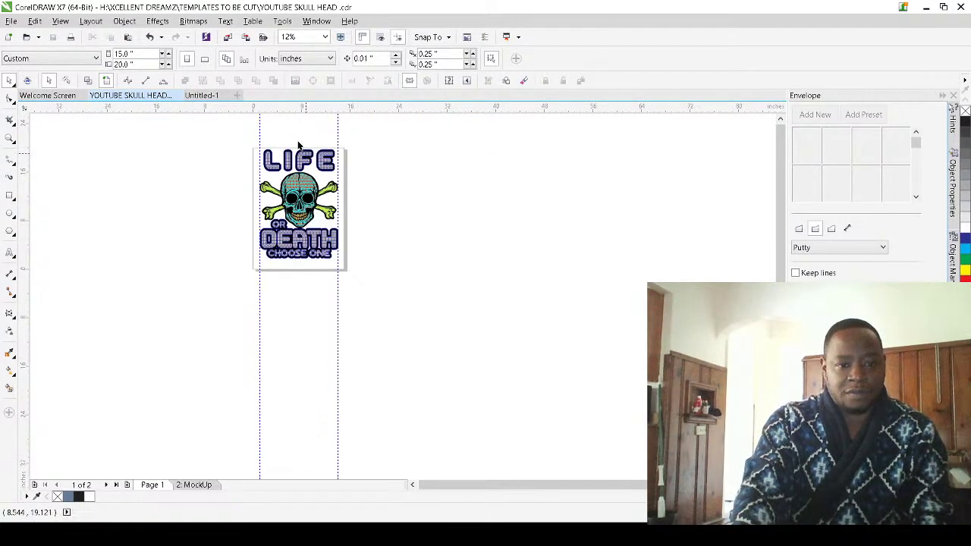
{"action": "scroll", "coordinate": [293, 132], "scroll_direction": "up", "scroll_amount": 1}
{"action": "scroll", "coordinate": [317, 159], "scroll_direction": "up", "scroll_amount": 2}
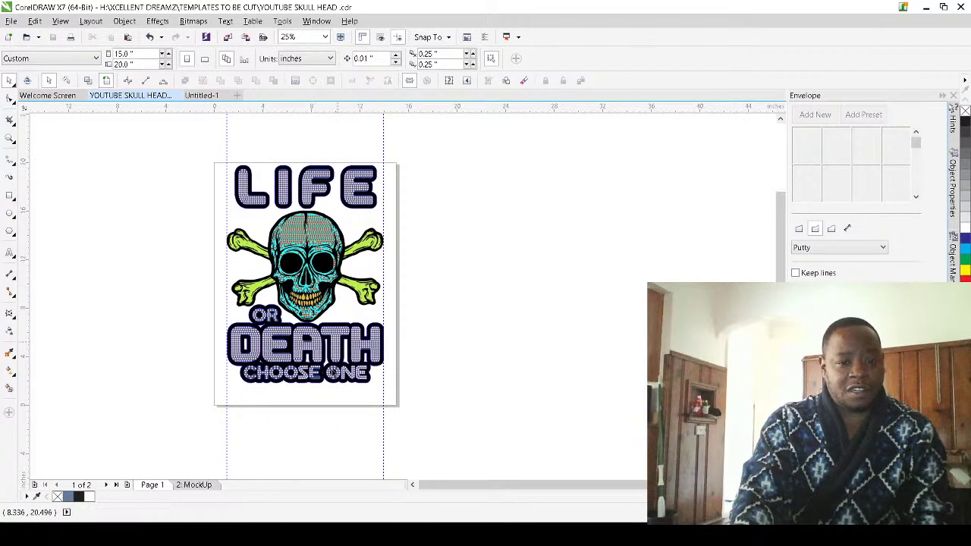
{"action": "scroll", "coordinate": [331, 372], "scroll_direction": "up", "scroll_amount": 4}
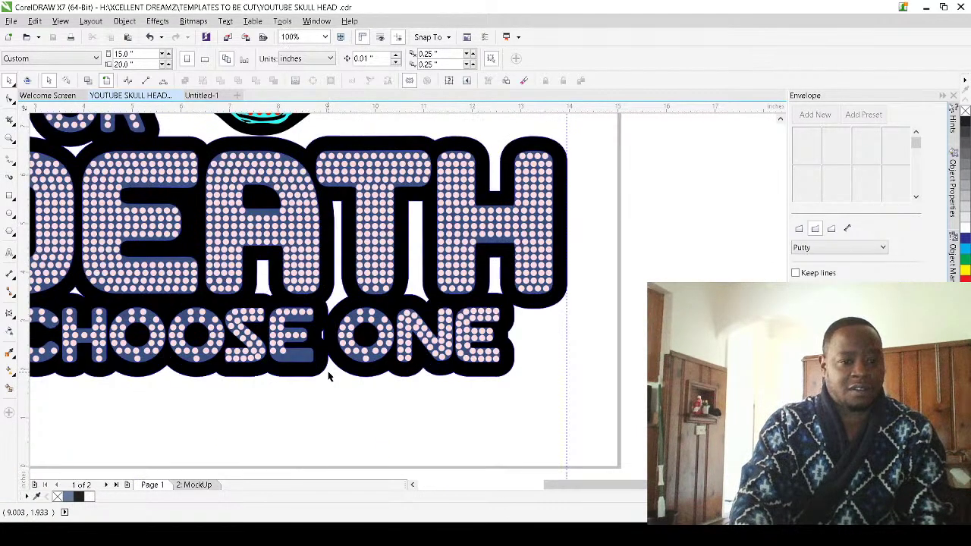
{"action": "scroll", "coordinate": [331, 376], "scroll_direction": "down", "scroll_amount": 2}
{"action": "scroll", "coordinate": [324, 374], "scroll_direction": "up", "scroll_amount": 2}
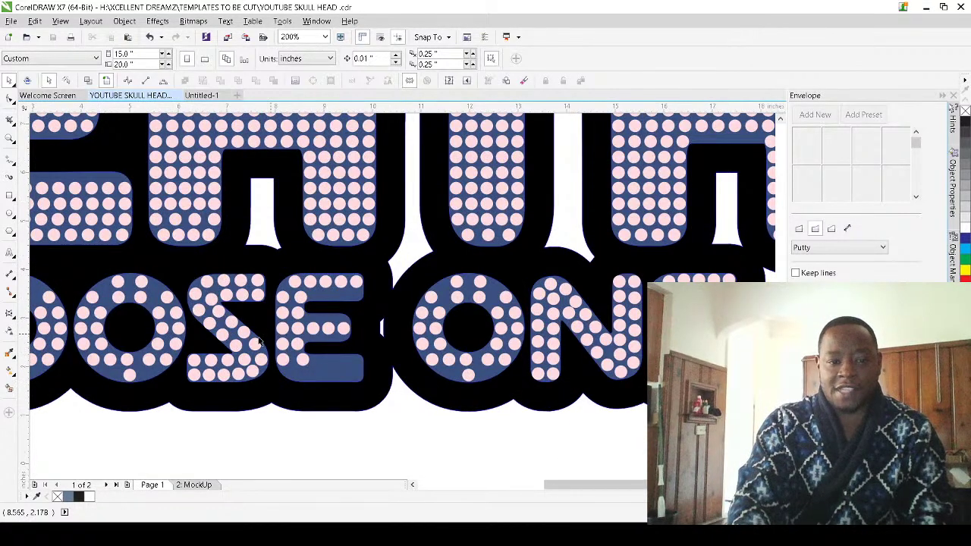
{"action": "scroll", "coordinate": [338, 371], "scroll_direction": "down", "scroll_amount": 2}
{"action": "scroll", "coordinate": [327, 355], "scroll_direction": "up", "scroll_amount": 2}
Replace the incomplete dots in the E of CHOOSE with a copy of the dots from the E of ONE
{"action": "left_click_drag", "start_coordinate": [324, 423], "coordinate": [205, 253]}
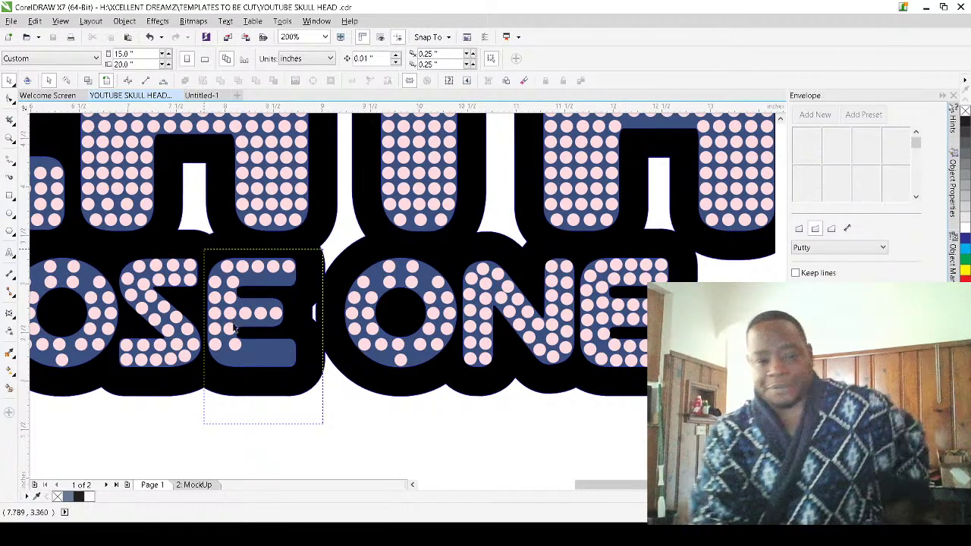
{"action": "key", "text": "Delete"}
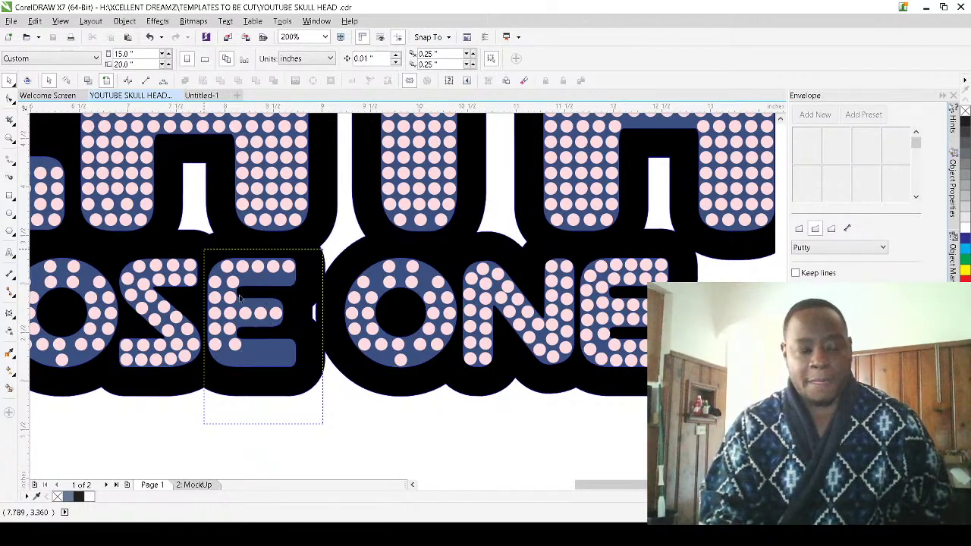
{"action": "scroll", "coordinate": [258, 347], "scroll_direction": "down", "scroll_amount": 2}
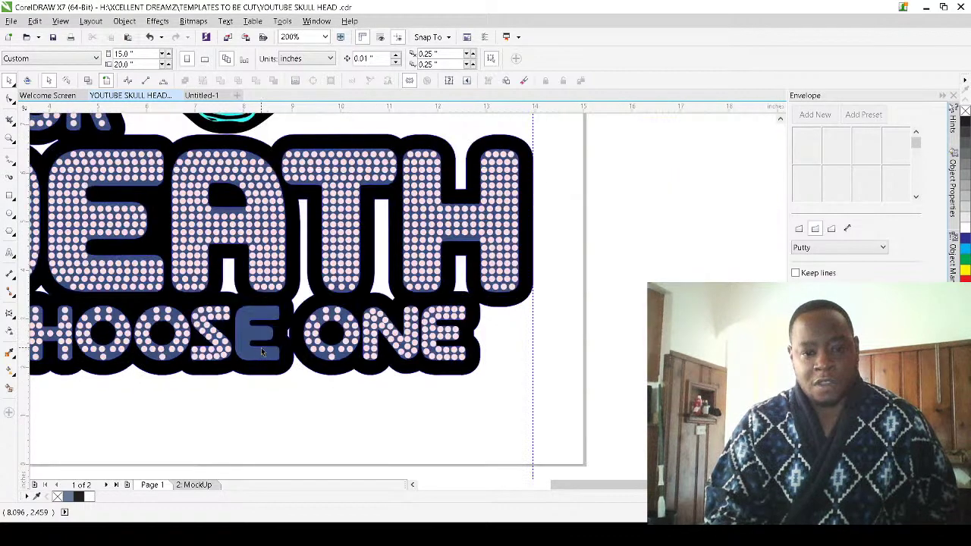
{"action": "left_click_drag", "start_coordinate": [493, 391], "coordinate": [418, 303]}
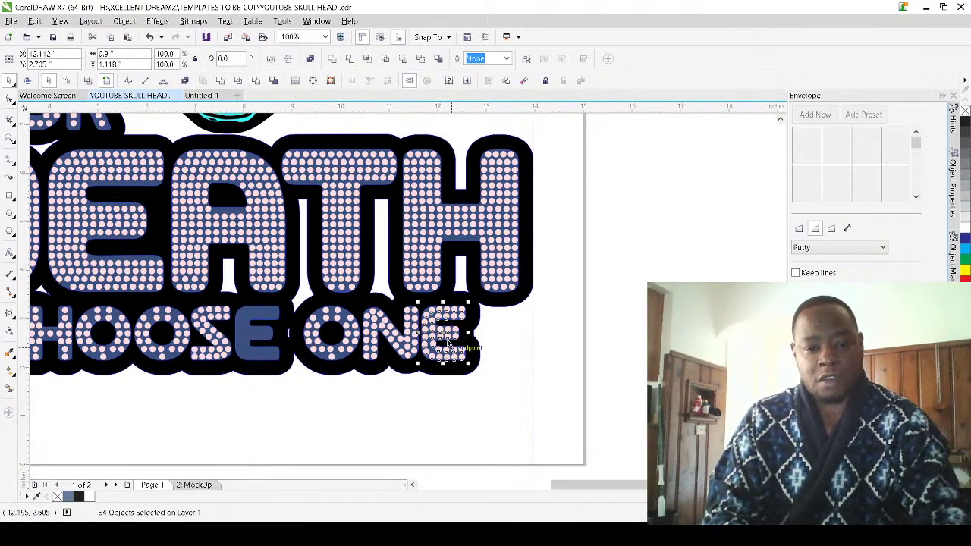
{"action": "left_click_drag", "start_coordinate": [443, 333], "coordinate": [210, 343]}
{"action": "scroll", "coordinate": [237, 334], "scroll_direction": "up", "scroll_amount": 3}
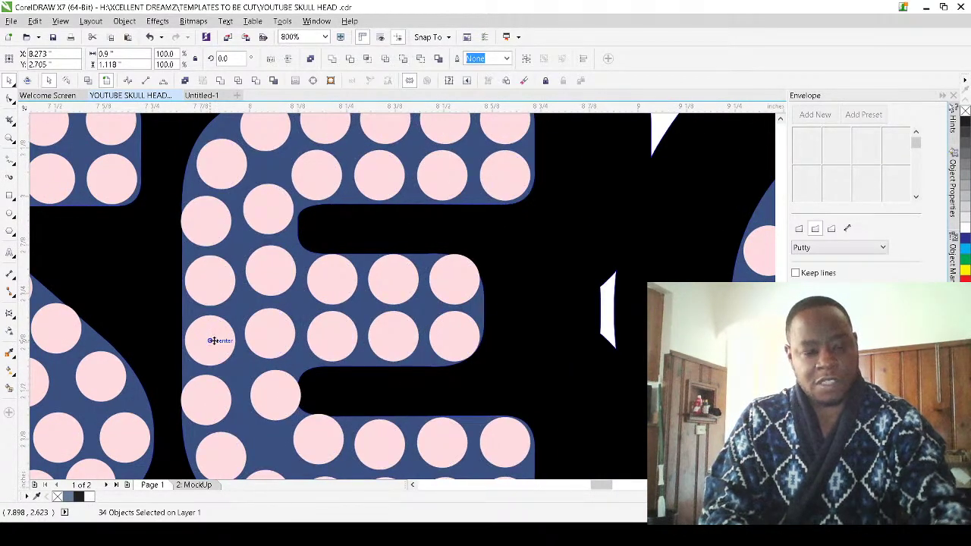
{"action": "scroll", "coordinate": [210, 341], "scroll_direction": "down", "scroll_amount": 5}
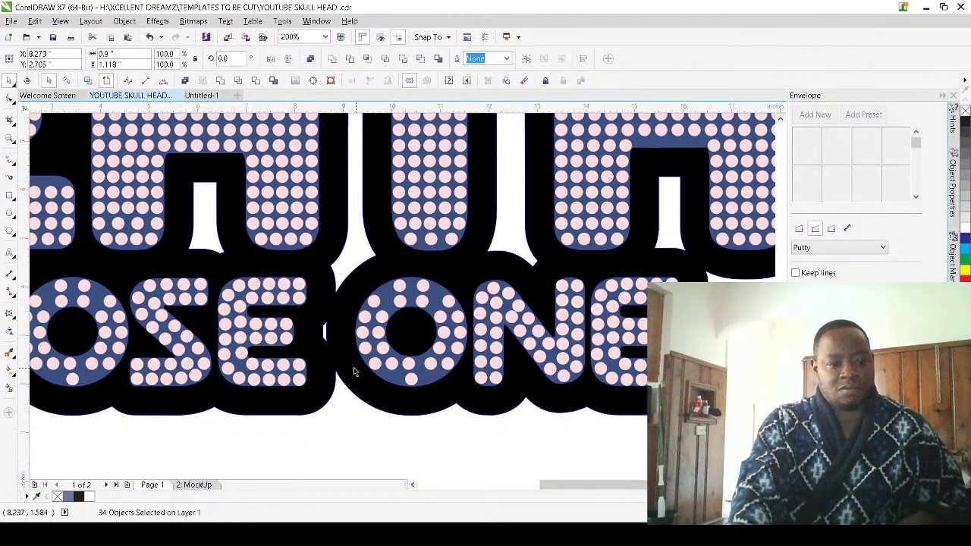
{"action": "scroll", "coordinate": [353, 371], "scroll_direction": "down", "scroll_amount": 2}
{"action": "key", "text": "Escape"}
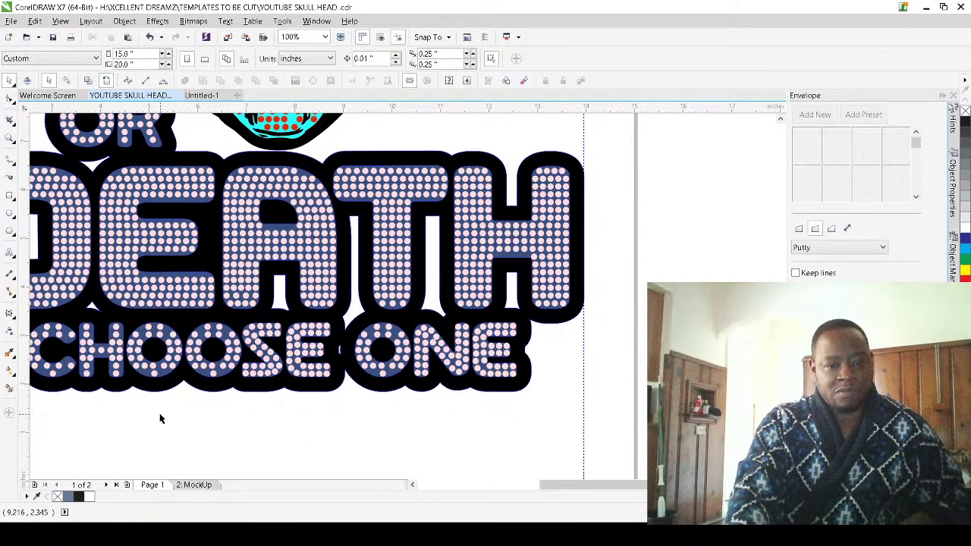
Examine the dot arrangement in the C, H and O letters of CHOOSE
{"action": "scroll", "coordinate": [165, 394], "scroll_direction": "up", "scroll_amount": 2}
{"action": "scroll", "coordinate": [210, 326], "scroll_direction": "down", "scroll_amount": 2}
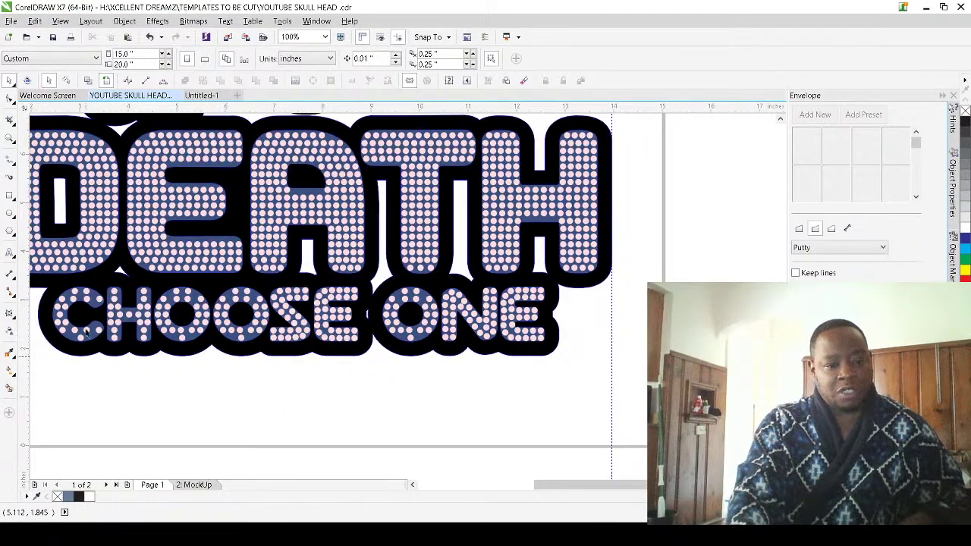
{"action": "scroll", "coordinate": [182, 341], "scroll_direction": "up", "scroll_amount": 2}
{"action": "scroll", "coordinate": [302, 372], "scroll_direction": "down", "scroll_amount": 2}
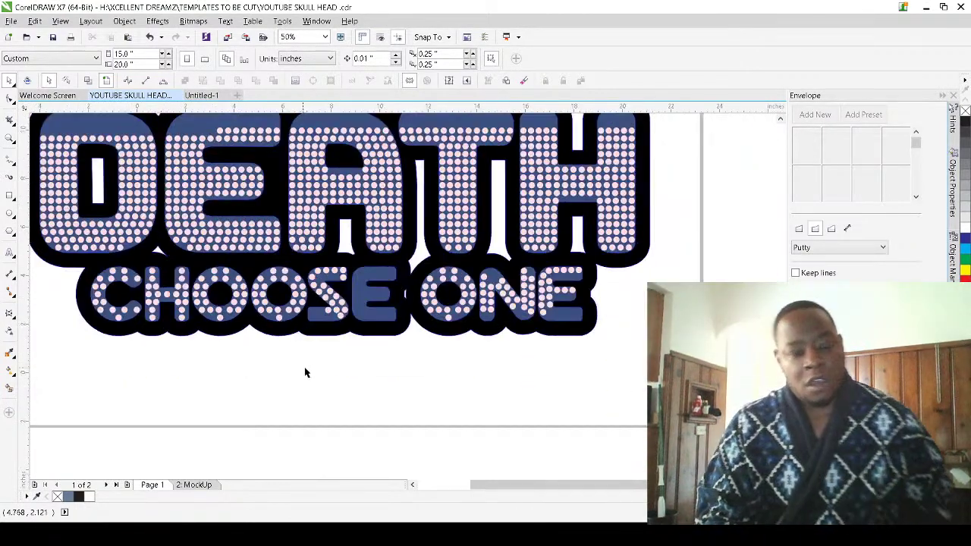
{"action": "scroll", "coordinate": [259, 306], "scroll_direction": "down", "scroll_amount": 2}
{"action": "scroll", "coordinate": [280, 312], "scroll_direction": "up", "scroll_amount": 3}
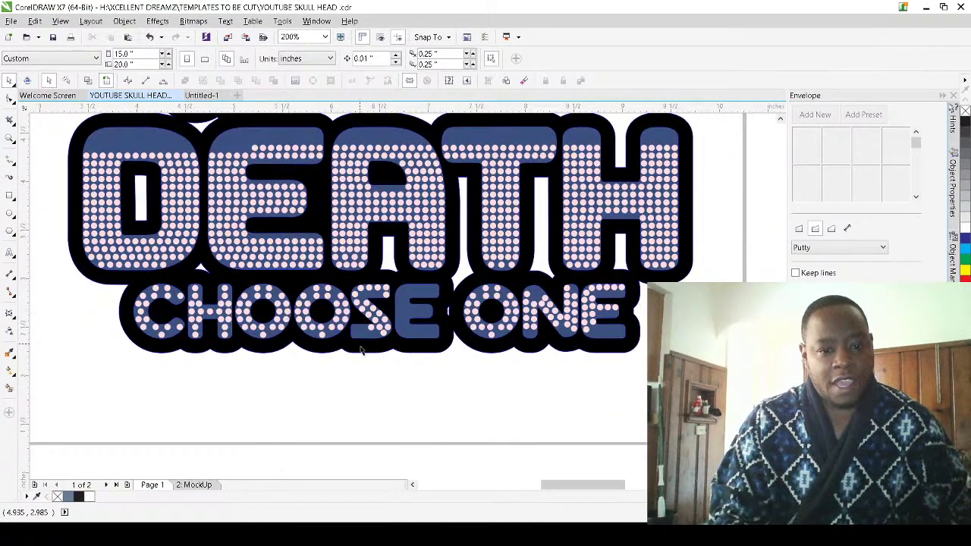
{"action": "scroll", "coordinate": [361, 349], "scroll_direction": "up", "scroll_amount": 4}
{"action": "scroll", "coordinate": [343, 322], "scroll_direction": "down", "scroll_amount": 2}
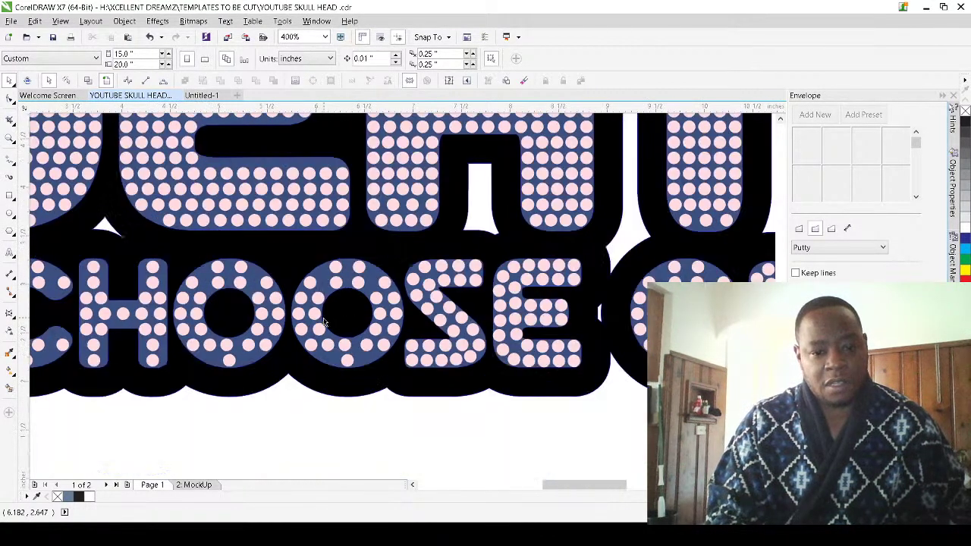
Delete all dots from the second O of CHOOSE and from the O of ONE
{"action": "left_click_drag", "start_coordinate": [404, 425], "coordinate": [288, 254]}
{"action": "scroll", "coordinate": [288, 254], "scroll_direction": "down", "scroll_amount": 3}
{"action": "left_click", "coordinate": [455, 370]}
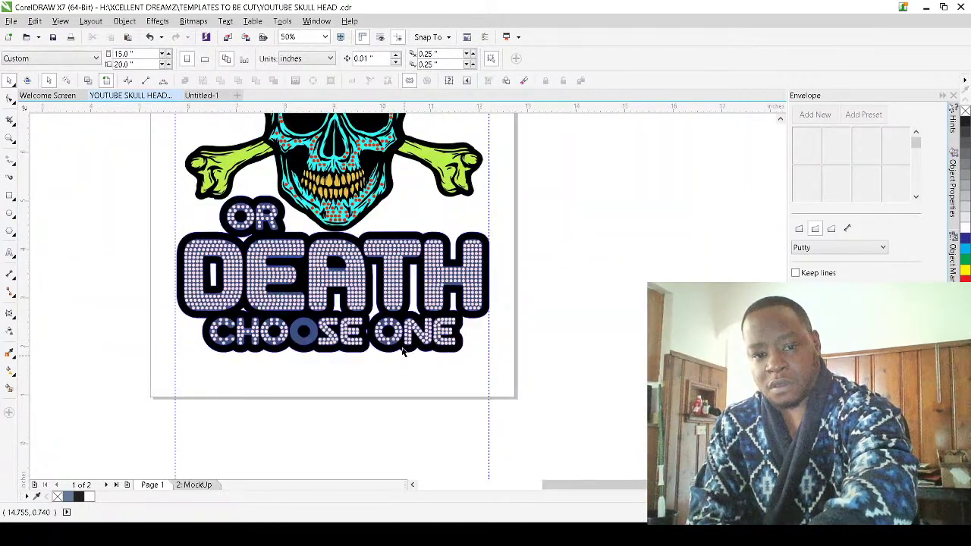
{"action": "scroll", "coordinate": [407, 373], "scroll_direction": "up", "scroll_amount": 1}
{"action": "left_click_drag", "start_coordinate": [405, 372], "coordinate": [340, 283]}
{"action": "key", "text": "Delete"}
{"action": "scroll", "coordinate": [178, 294], "scroll_direction": "up", "scroll_amount": 2}
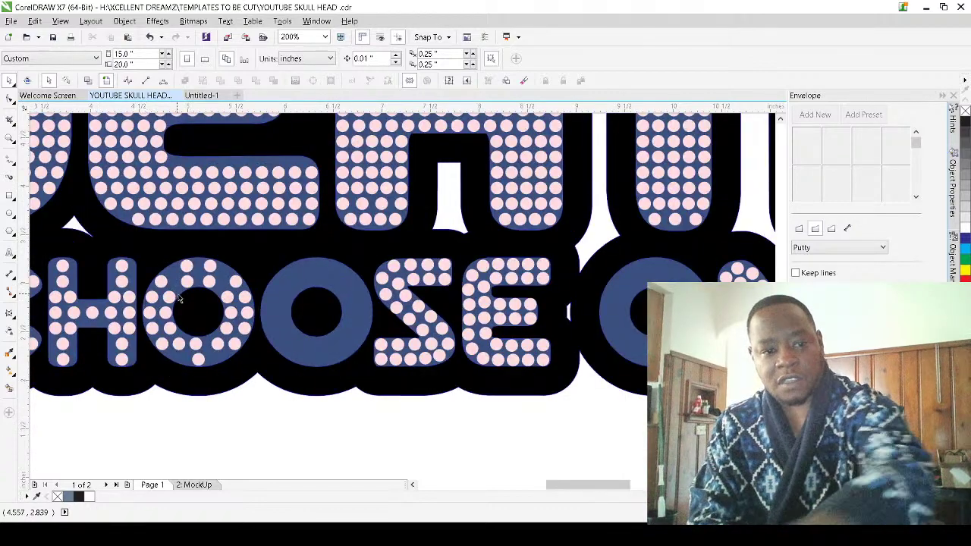
Shift the lower inner dots of CHOOSE's first O toward its hole and add dots in the two gaps along the lower outer edge
{"action": "scroll", "coordinate": [178, 399], "scroll_direction": "up", "scroll_amount": 1}
{"action": "left_click", "coordinate": [181, 389]}
{"action": "left_click_drag", "start_coordinate": [190, 369], "coordinate": [189, 370]}
{"action": "left_click_drag", "start_coordinate": [174, 433], "coordinate": [174, 433]}
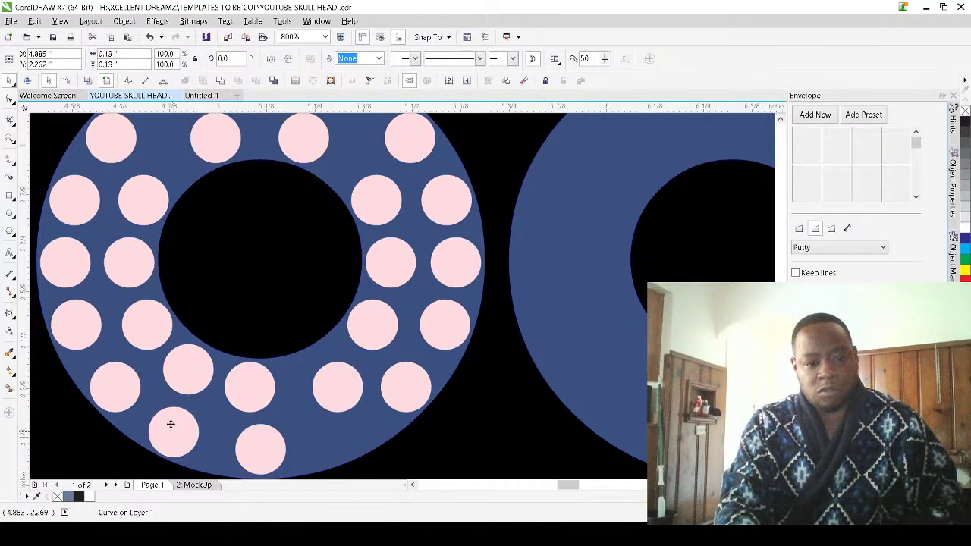
{"action": "left_click_drag", "start_coordinate": [335, 403], "coordinate": [340, 436]}
{"action": "scroll", "coordinate": [343, 429], "scroll_direction": "down", "scroll_amount": 4}
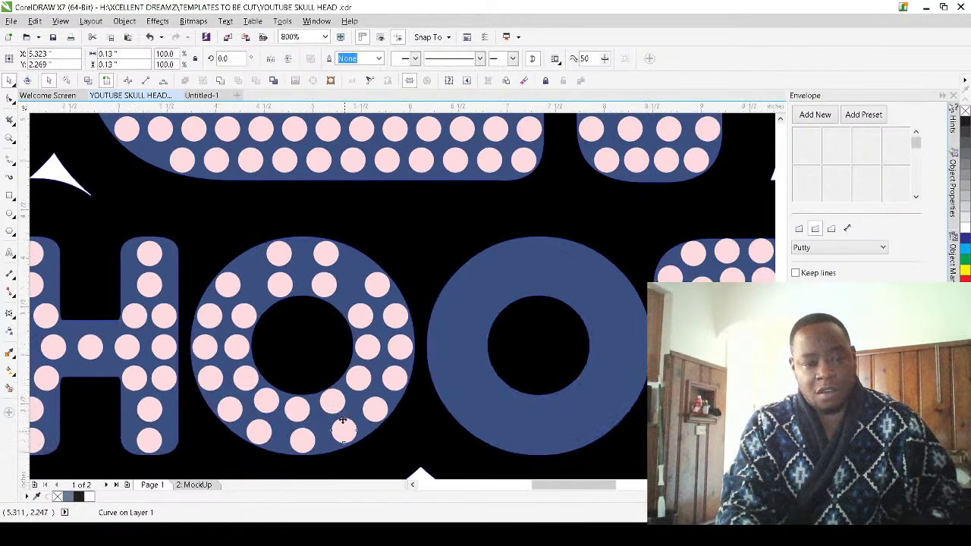
{"action": "scroll", "coordinate": [343, 430], "scroll_direction": "up", "scroll_amount": 1}
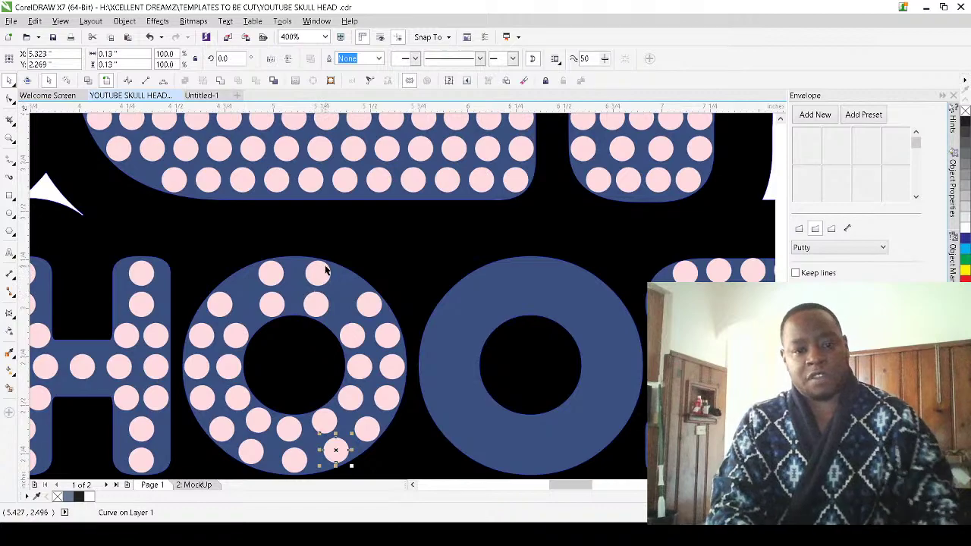
Distribute the first O's 15 outer-ring dots along a circular path starting from the upper-left top dot
{"action": "left_click", "coordinate": [271, 274]}
{"action": "left_click", "coordinate": [319, 273], "text": "shift"}
{"action": "left_click", "coordinate": [388, 334], "text": "shift"}
{"action": "left_click", "coordinate": [392, 370], "text": "shift"}
{"action": "left_click", "coordinate": [369, 431], "text": "shift"}
{"action": "left_click", "coordinate": [334, 455], "text": "shift"}
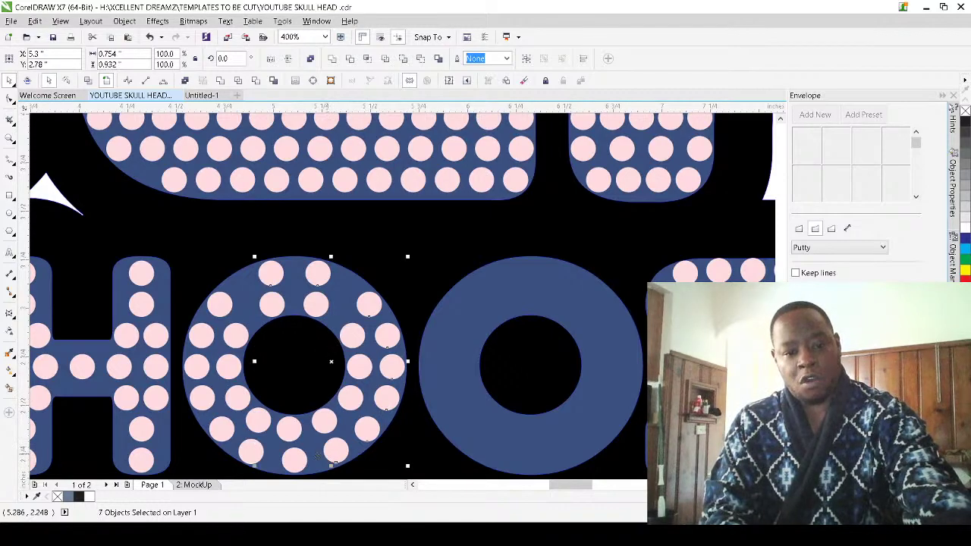
{"action": "left_click", "coordinate": [293, 464], "text": "shift"}
{"action": "left_click", "coordinate": [251, 452], "text": "shift"}
{"action": "left_click", "coordinate": [222, 430], "text": "shift"}
{"action": "left_click", "coordinate": [201, 398], "text": "shift"}
{"action": "left_click", "coordinate": [195, 368], "text": "shift"}
{"action": "left_click", "coordinate": [202, 334], "text": "shift"}
{"action": "left_click", "coordinate": [220, 306], "text": "shift"}
{"action": "left_click", "coordinate": [228, 302], "text": "shift"}
{"action": "left_click", "coordinate": [585, 443]}
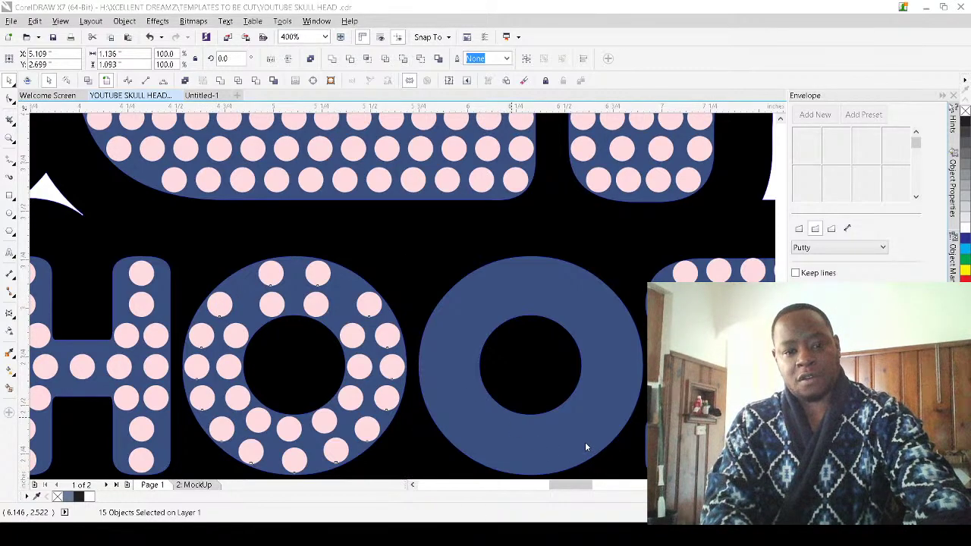
{"action": "key", "text": "Escape"}
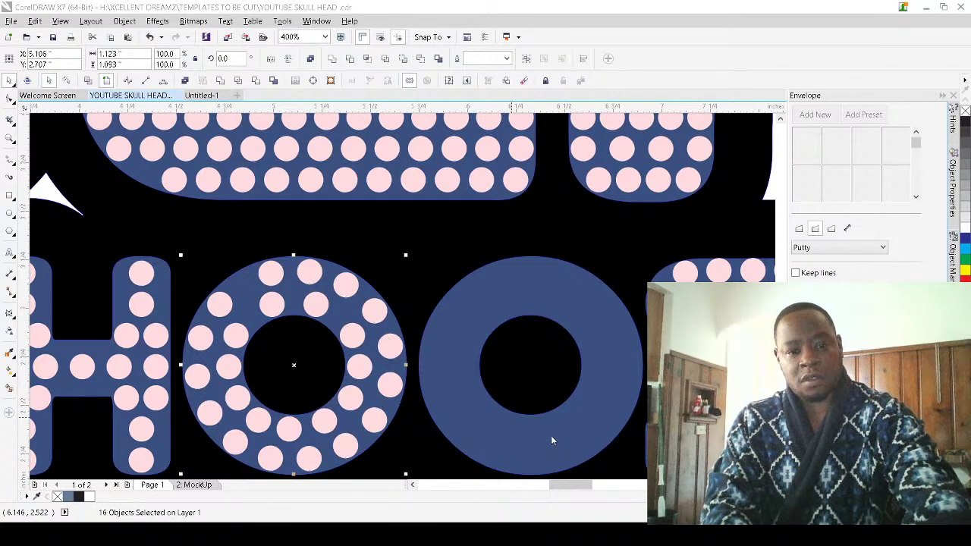
Redistribute the first O's outer-ring dots counterclockwise along a circular path to close the remaining upper-left gap
{"action": "left_click", "coordinate": [270, 275]}
{"action": "left_click", "coordinate": [221, 307], "text": "shift"}
{"action": "left_click", "coordinate": [195, 373], "text": "shift"}
{"action": "left_click", "coordinate": [236, 443], "text": "shift"}
{"action": "left_click", "coordinate": [273, 458], "text": "shift"}
{"action": "left_click", "coordinate": [309, 459], "text": "shift"}
{"action": "left_click", "coordinate": [372, 419], "text": "shift"}
{"action": "left_click", "coordinate": [388, 387], "text": "shift"}
{"action": "left_click", "coordinate": [391, 348], "text": "shift"}
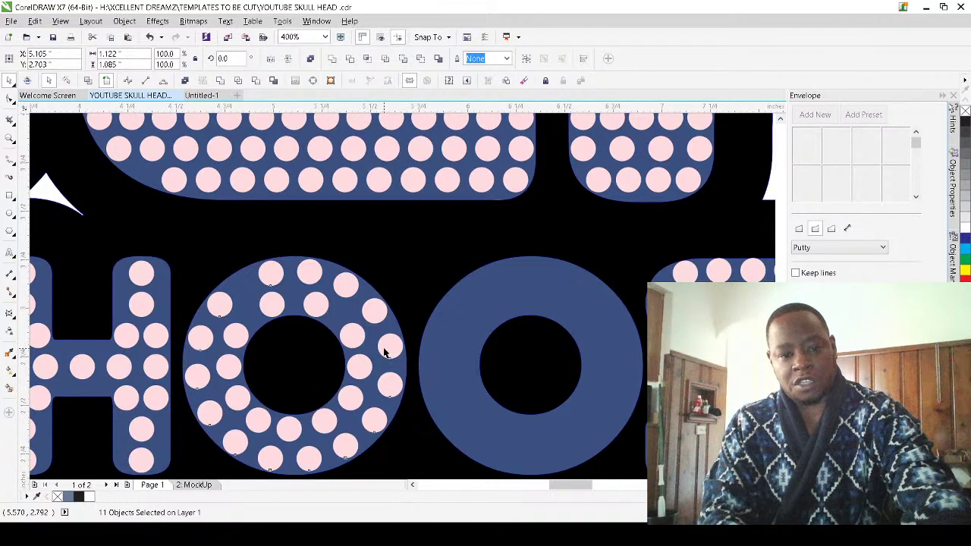
{"action": "left_click", "coordinate": [303, 277], "text": "shift"}
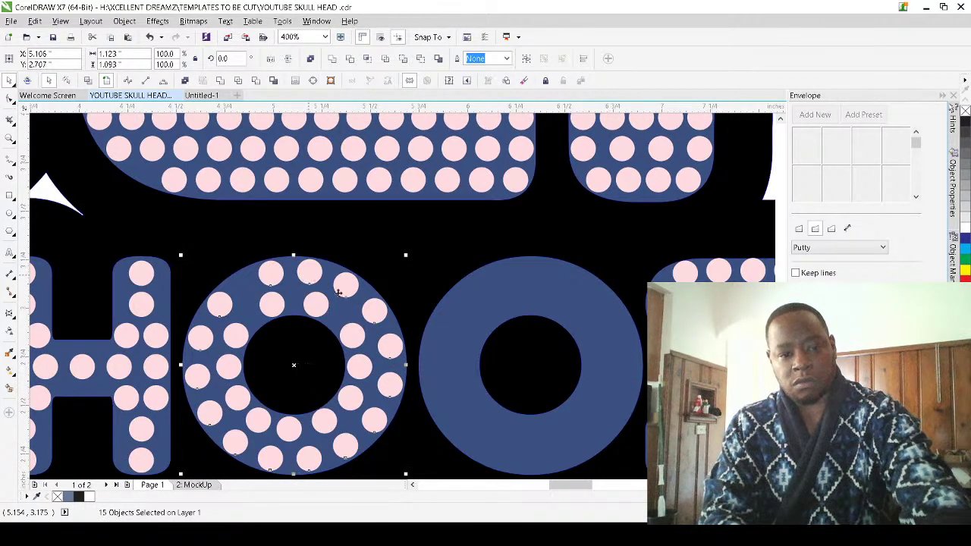
{"action": "left_click", "coordinate": [581, 439]}
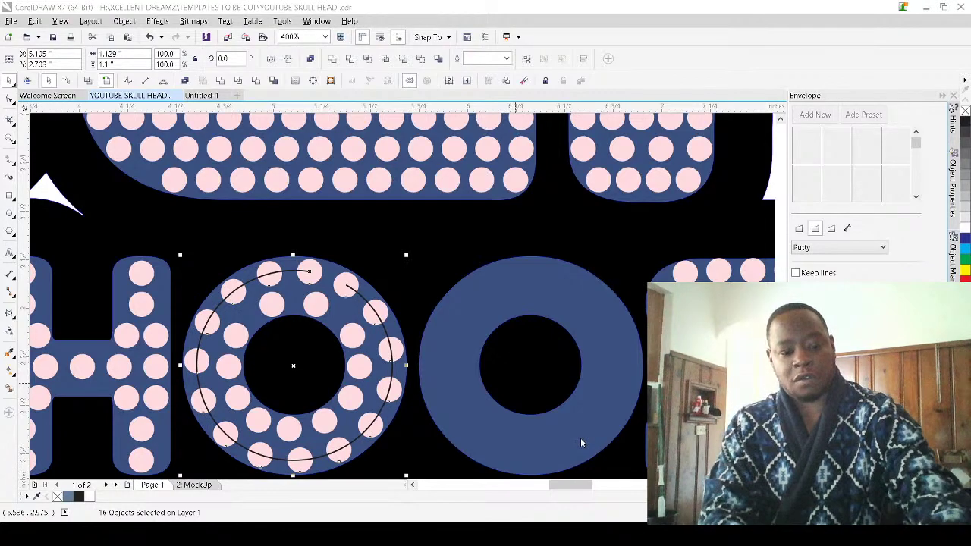
{"action": "key", "text": "Escape"}
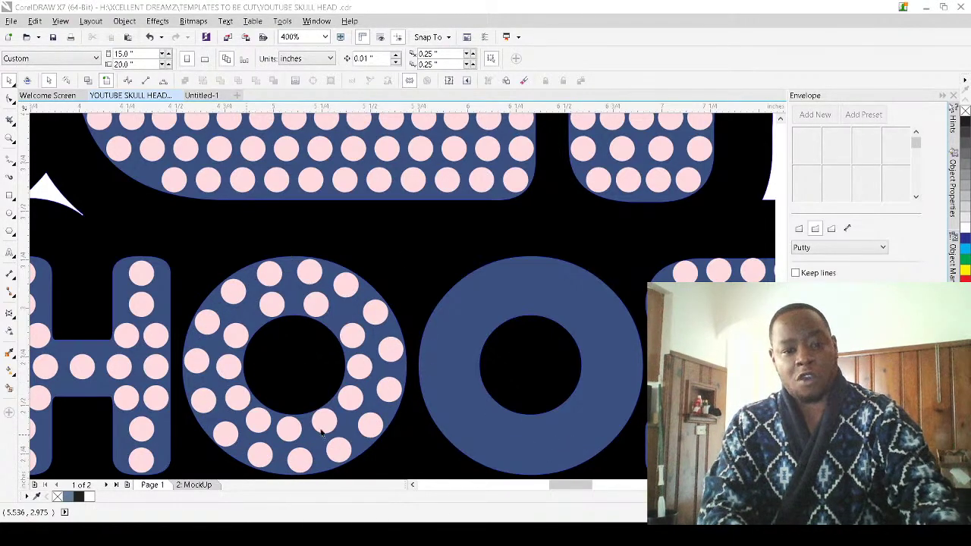
Distribute the 11 inner-ring dots of CHOOSE's first O evenly along a circular path around its hole
{"action": "left_click", "coordinate": [242, 400]}
{"action": "left_click", "coordinate": [289, 429], "text": "shift"}
{"action": "left_click", "coordinate": [326, 429], "text": "shift"}
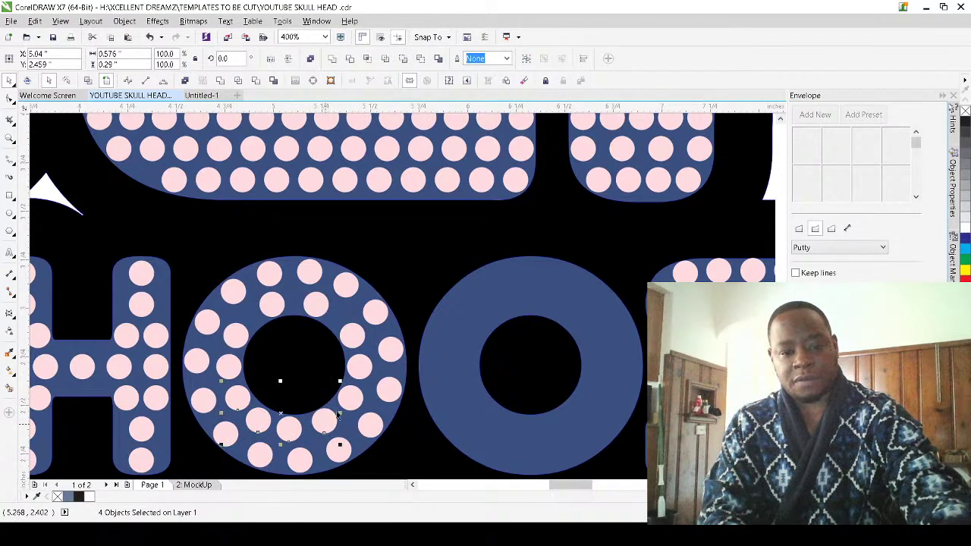
{"action": "left_click", "coordinate": [272, 306], "text": "shift"}
{"action": "left_click", "coordinate": [266, 463], "text": "shift"}
{"action": "left_click", "coordinate": [226, 367], "text": "shift"}
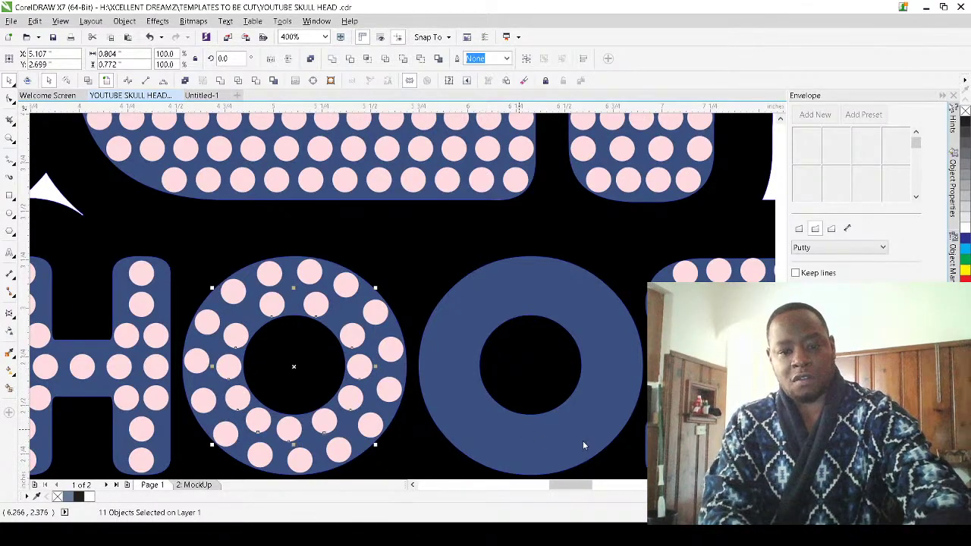
{"action": "key", "text": "ctrl+z"}
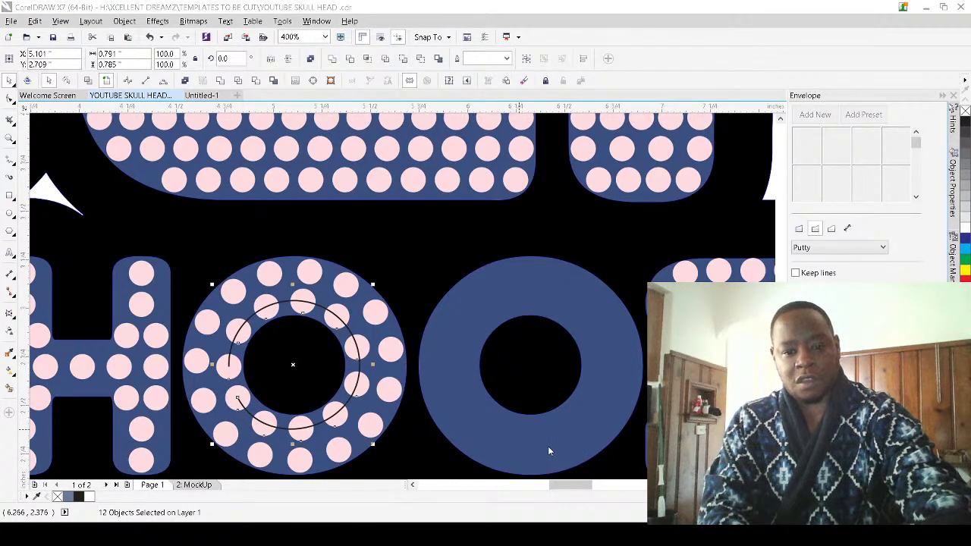
{"action": "key", "text": "Escape"}
Redistribute the outer-ring dots of CHOOSE's first O along a circular path, increasing the ring to 17 dots
{"action": "left_click", "coordinate": [309, 273]}
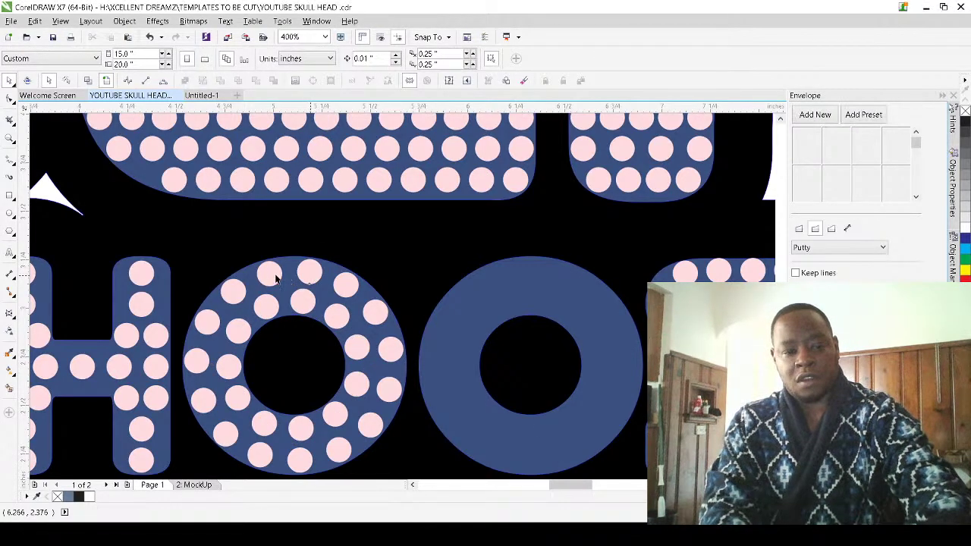
{"action": "left_click", "coordinate": [267, 277], "text": "shift"}
{"action": "left_click", "coordinate": [196, 362], "text": "shift"}
{"action": "left_click", "coordinate": [203, 399], "text": "shift"}
{"action": "left_click", "coordinate": [226, 435], "text": "shift"}
{"action": "left_click", "coordinate": [255, 457], "text": "shift"}
{"action": "left_click", "coordinate": [291, 459], "text": "shift"}
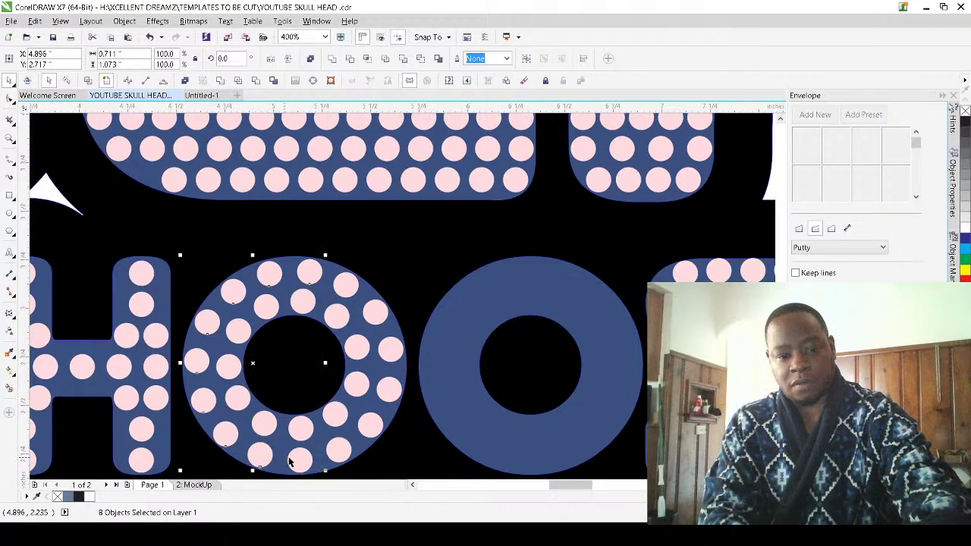
{"action": "left_click", "coordinate": [341, 452], "text": "shift"}
{"action": "left_click", "coordinate": [372, 425], "text": "shift"}
{"action": "left_click", "coordinate": [391, 388], "text": "shift"}
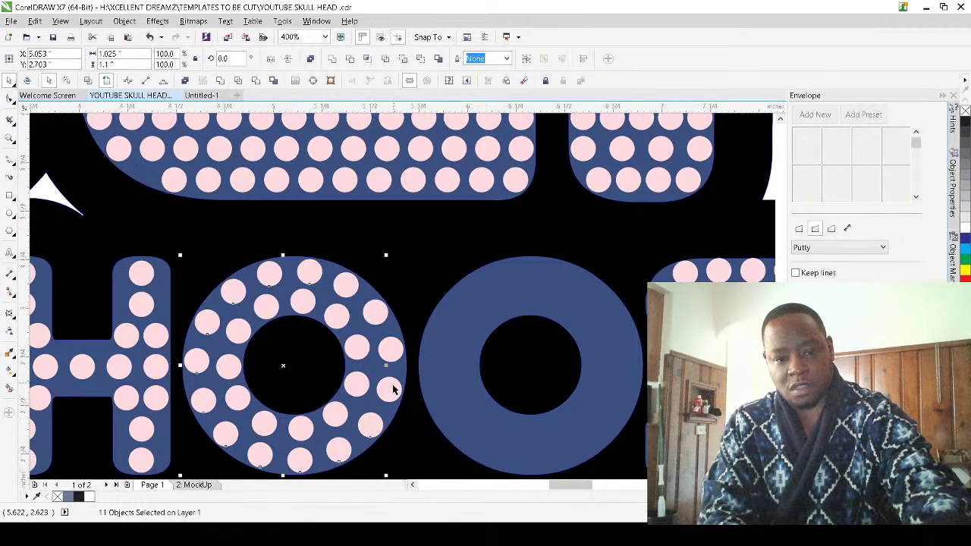
{"action": "left_click", "coordinate": [391, 350], "text": "shift"}
{"action": "left_click", "coordinate": [373, 313], "text": "shift"}
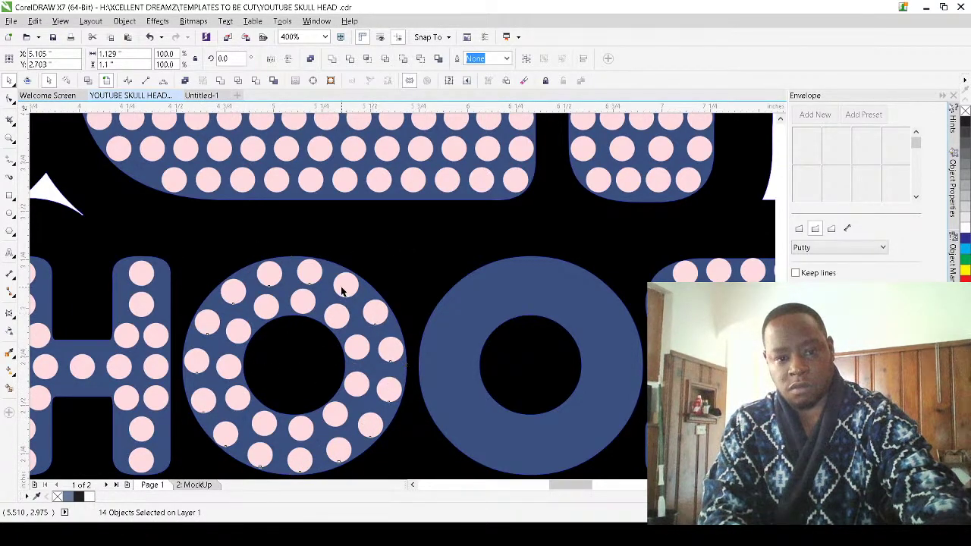
{"action": "key", "text": "ctrl+z"}
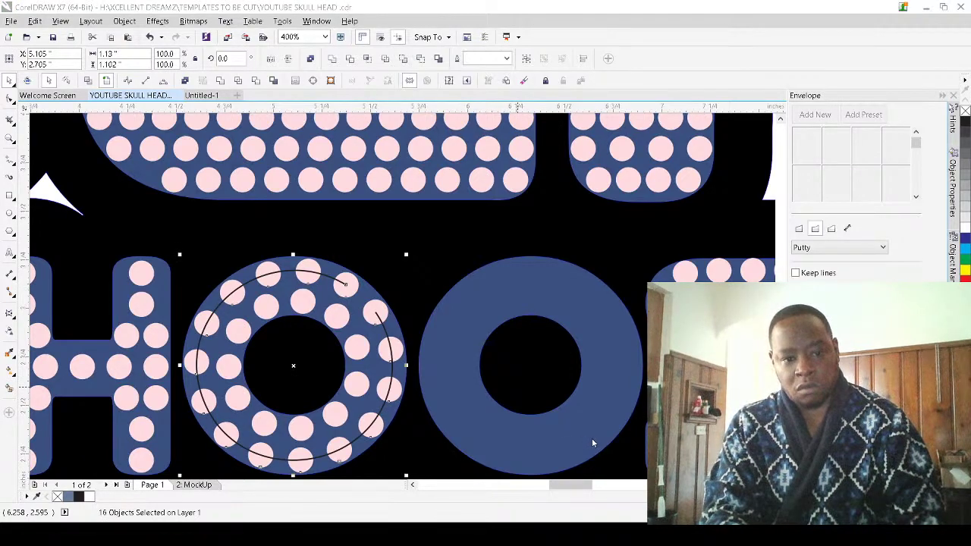
{"action": "left_click", "coordinate": [607, 440], "text": "shift"}
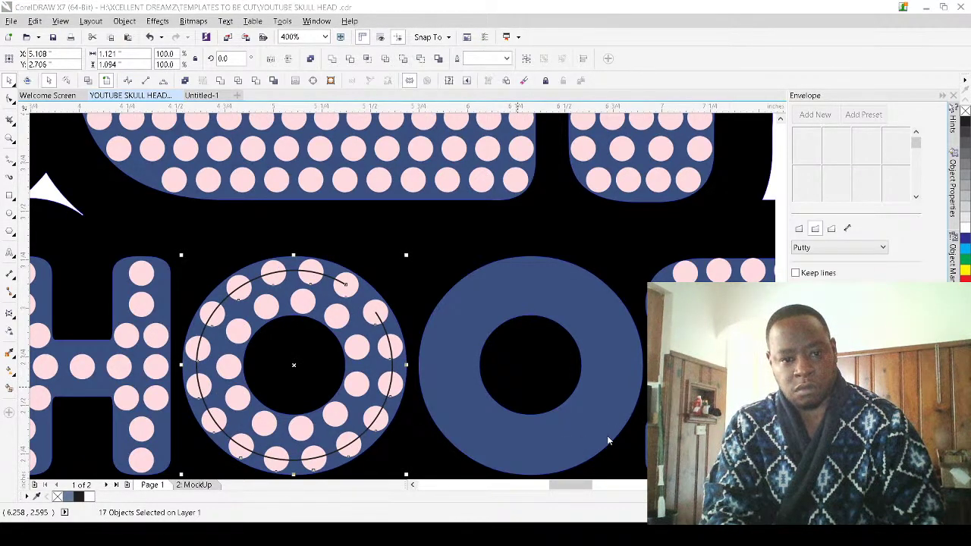
{"action": "left_click", "coordinate": [607, 440], "text": "shift"}
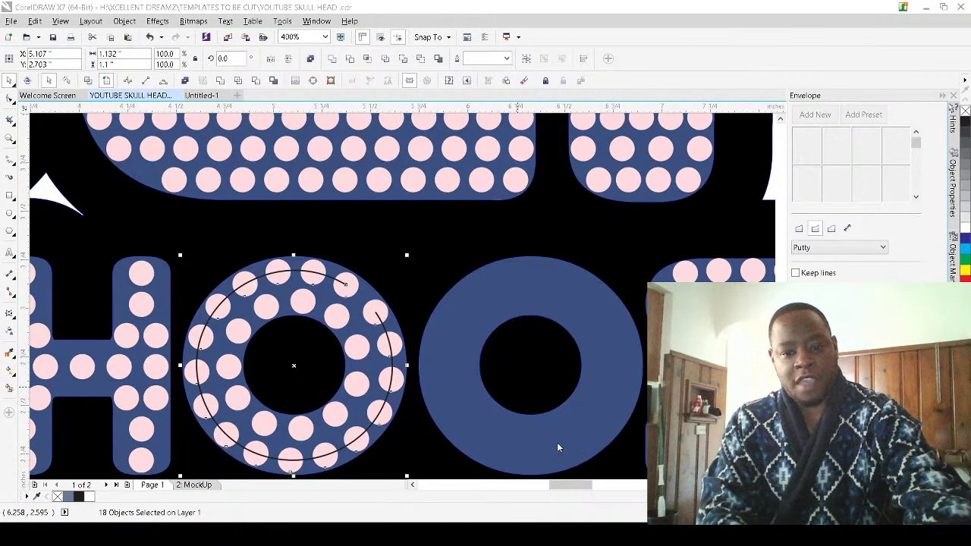
{"action": "key", "text": "Escape"}
Select the first O's outer-ring dots in clockwise order, starting with the upper-right dot
{"action": "left_click", "coordinate": [348, 283]}
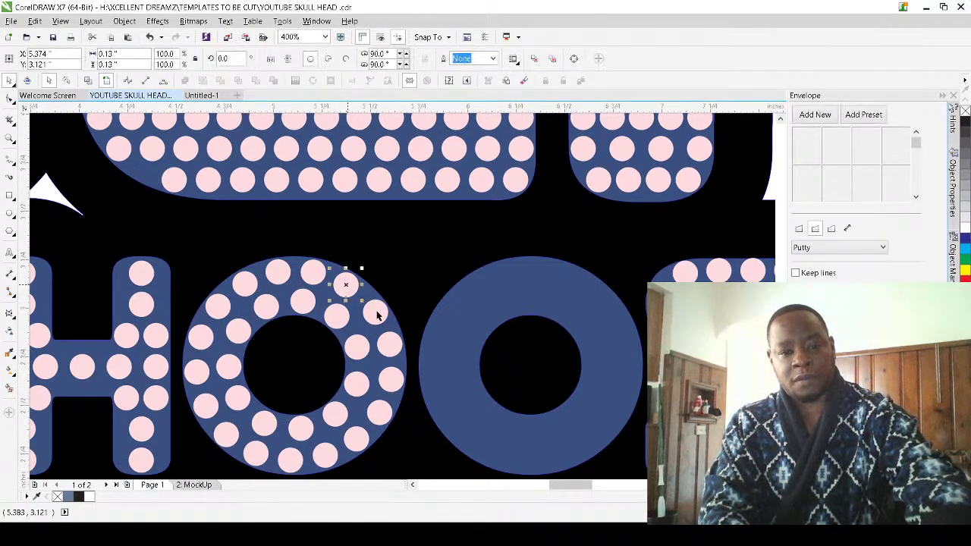
{"action": "left_click", "coordinate": [391, 343], "text": "shift"}
{"action": "left_click", "coordinate": [381, 414], "text": "shift"}
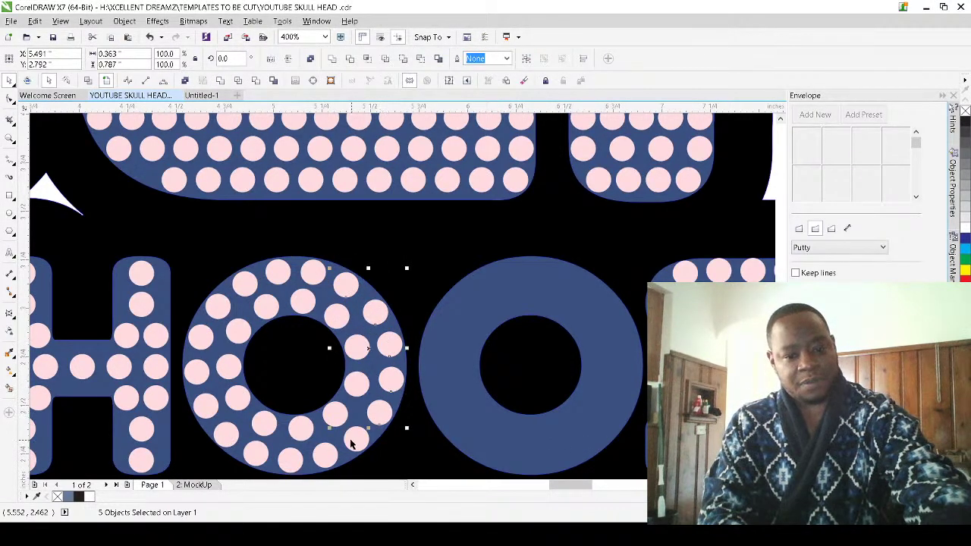
Select the outer-ring stones of the first O in CHOOSE and space them evenly along the ring
{"action": "left_click", "coordinate": [321, 462], "text": "shift"}
{"action": "left_click", "coordinate": [295, 463], "text": "shift"}
{"action": "left_click", "coordinate": [226, 437], "text": "shift"}
{"action": "left_click", "coordinate": [206, 410], "text": "shift"}
{"action": "left_click", "coordinate": [196, 371], "text": "shift"}
{"action": "left_click", "coordinate": [201, 340], "text": "shift"}
{"action": "left_click", "coordinate": [218, 306], "text": "shift"}
{"action": "left_click", "coordinate": [243, 286], "text": "shift"}
{"action": "left_click", "coordinate": [281, 279], "text": "shift"}
{"action": "left_click", "coordinate": [312, 273], "text": "shift"}
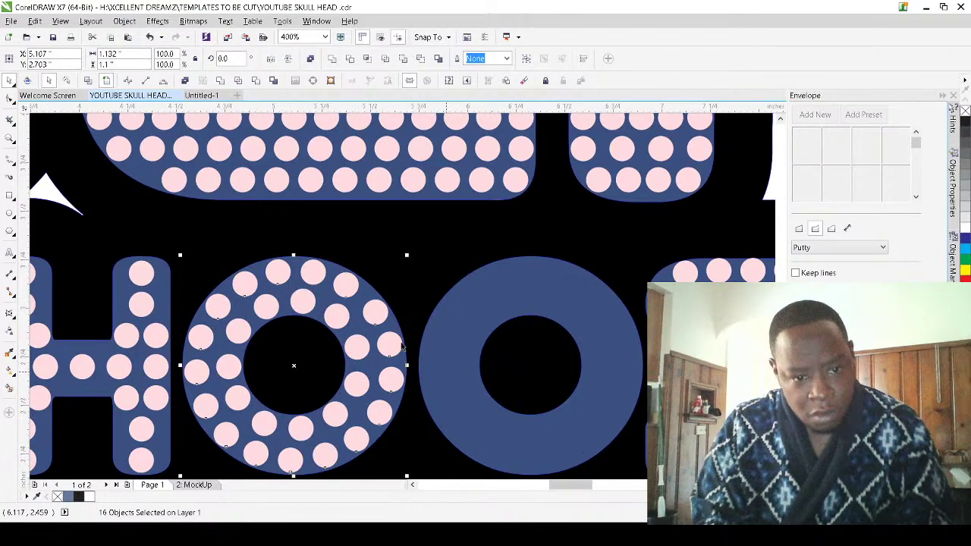
{"action": "left_click", "coordinate": [582, 441]}
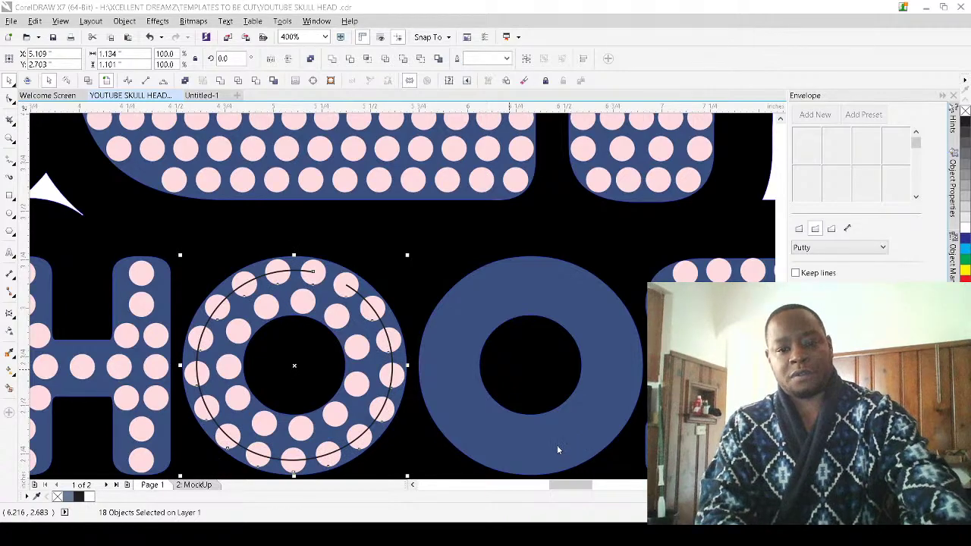
{"action": "left_click", "coordinate": [557, 443]}
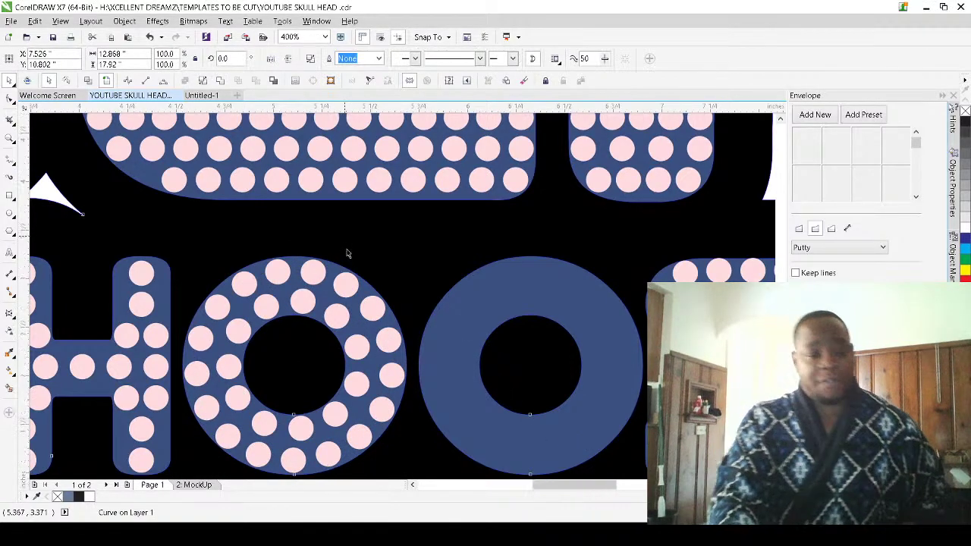
Copy all the stones of the first O in CHOOSE onto the empty second O
{"action": "scroll", "coordinate": [347, 253], "scroll_direction": "down", "scroll_amount": 1}
{"action": "left_click_drag", "start_coordinate": [387, 446], "coordinate": [260, 243]}
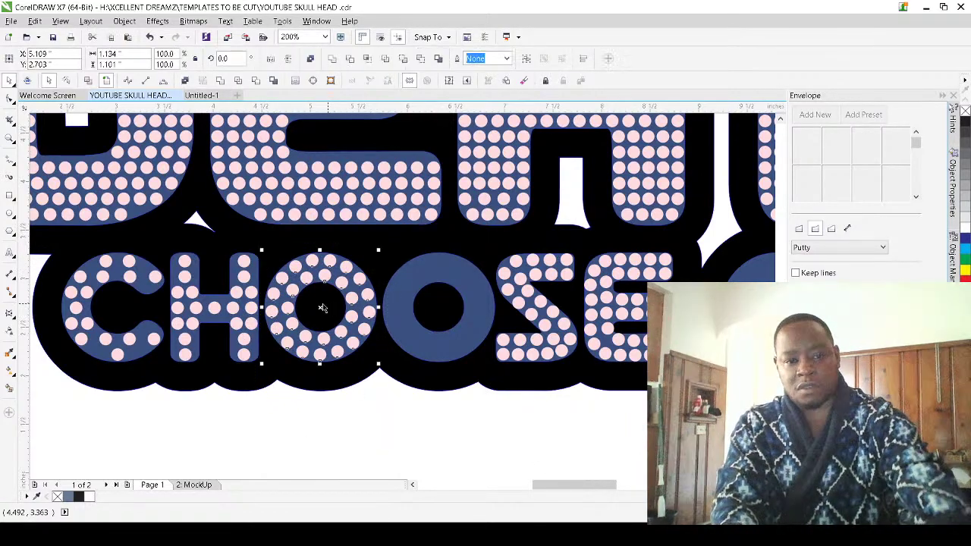
{"action": "left_click_drag", "start_coordinate": [319, 307], "coordinate": [435, 308]}
{"action": "scroll", "coordinate": [498, 322], "scroll_direction": "up", "scroll_amount": 3}
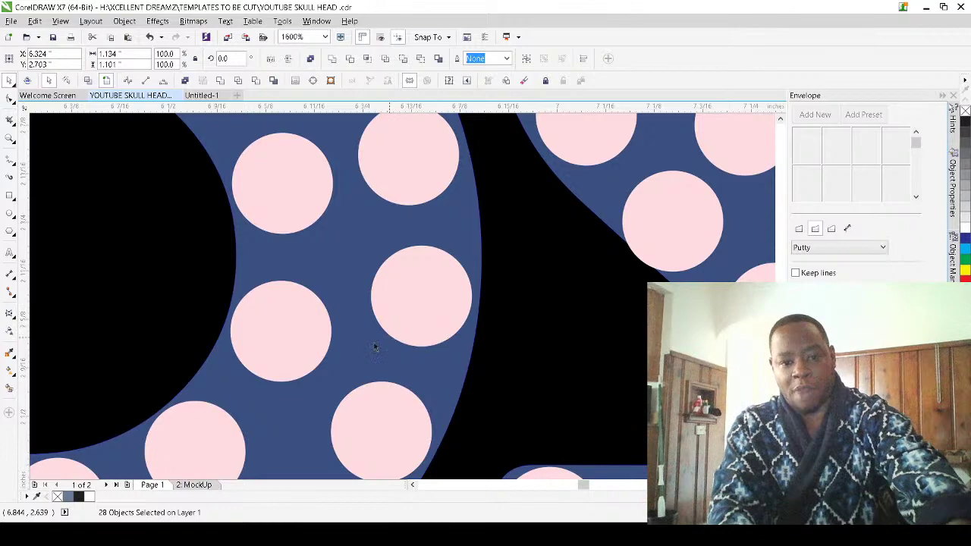
{"action": "scroll", "coordinate": [386, 342], "scroll_direction": "down", "scroll_amount": 7}
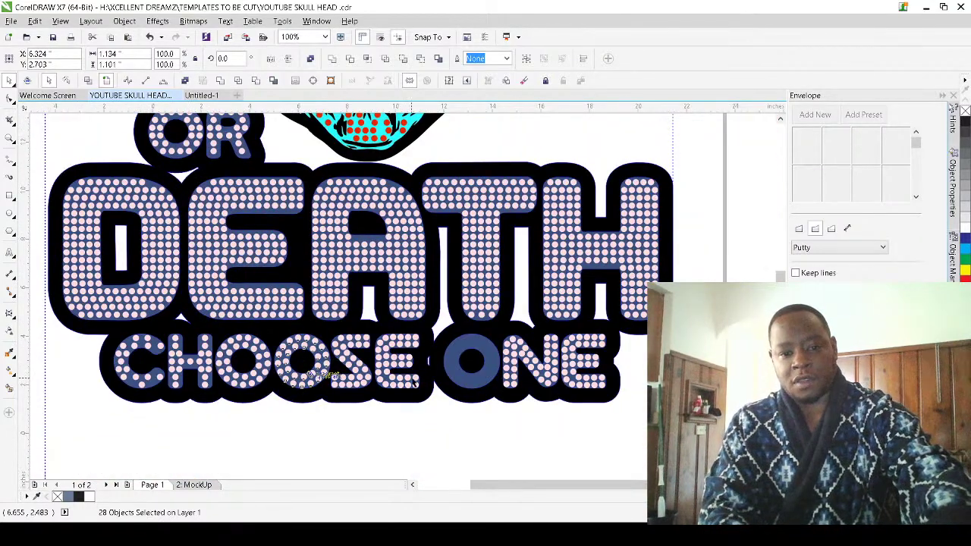
Copy the same set of stones onto the O of ONE and fine-tune their position inside the letter
{"action": "scroll", "coordinate": [415, 382], "scroll_direction": "down", "scroll_amount": 1}
{"action": "scroll", "coordinate": [386, 379], "scroll_direction": "up", "scroll_amount": 2}
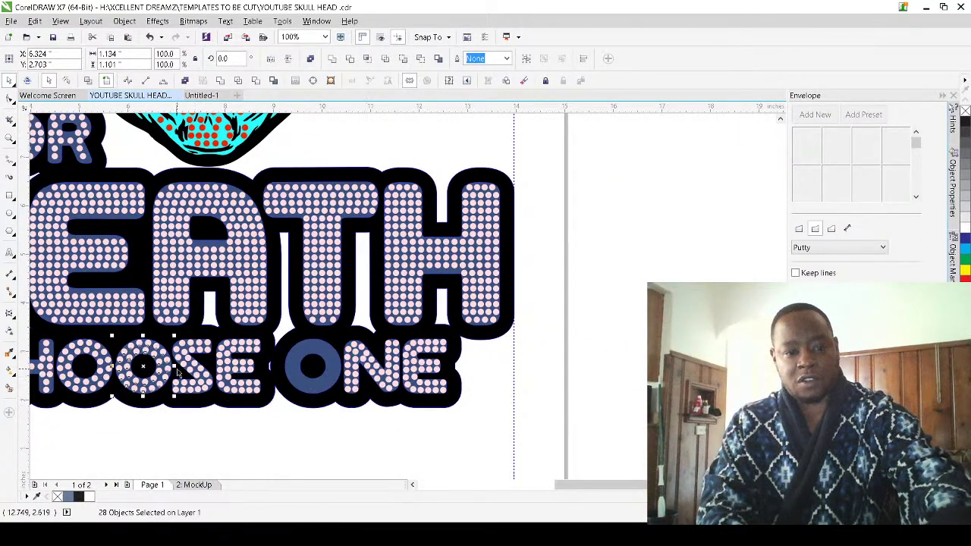
{"action": "left_click_drag", "start_coordinate": [151, 364], "coordinate": [328, 369]}
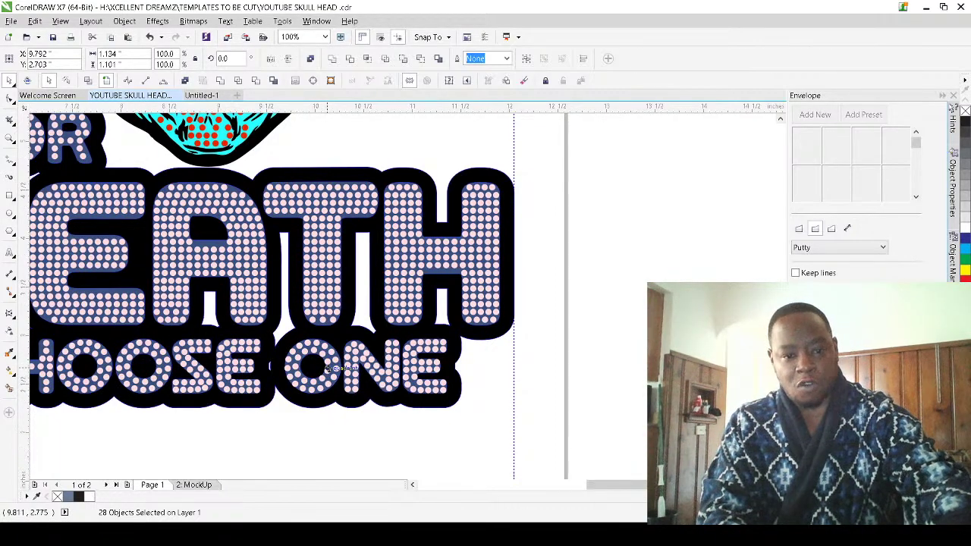
{"action": "scroll", "coordinate": [328, 369], "scroll_direction": "up", "scroll_amount": 3}
{"action": "left_click_drag", "start_coordinate": [369, 310], "coordinate": [378, 308]}
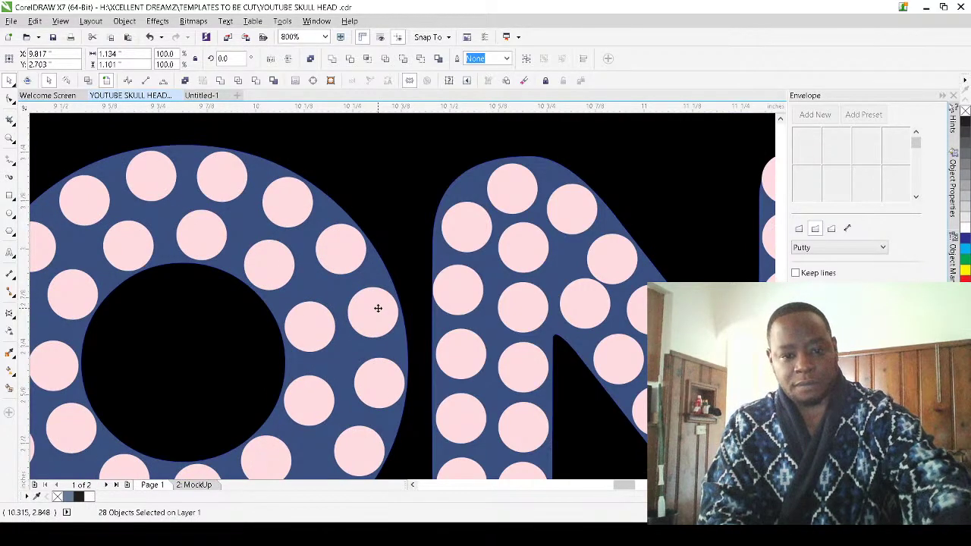
Examine the stone coverage across the whole design, from LIFE and the skull to DEATH and CHOOSE ONE
{"action": "scroll", "coordinate": [378, 308], "scroll_direction": "down", "scroll_amount": 4}
{"action": "scroll", "coordinate": [295, 435], "scroll_direction": "down", "scroll_amount": 1}
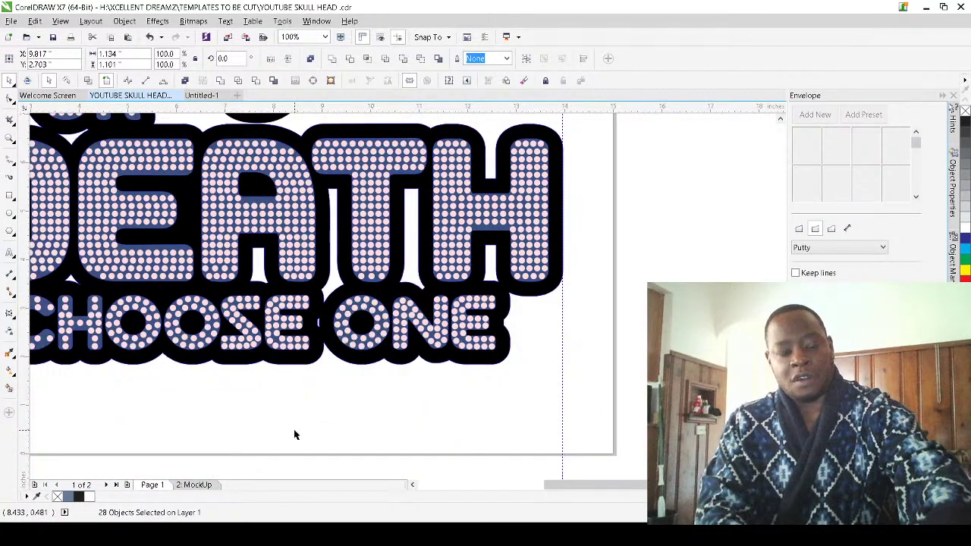
{"action": "scroll", "coordinate": [376, 368], "scroll_direction": "down", "scroll_amount": 2}
{"action": "left_click", "coordinate": [254, 374]}
{"action": "scroll", "coordinate": [252, 373], "scroll_direction": "up", "scroll_amount": 1}
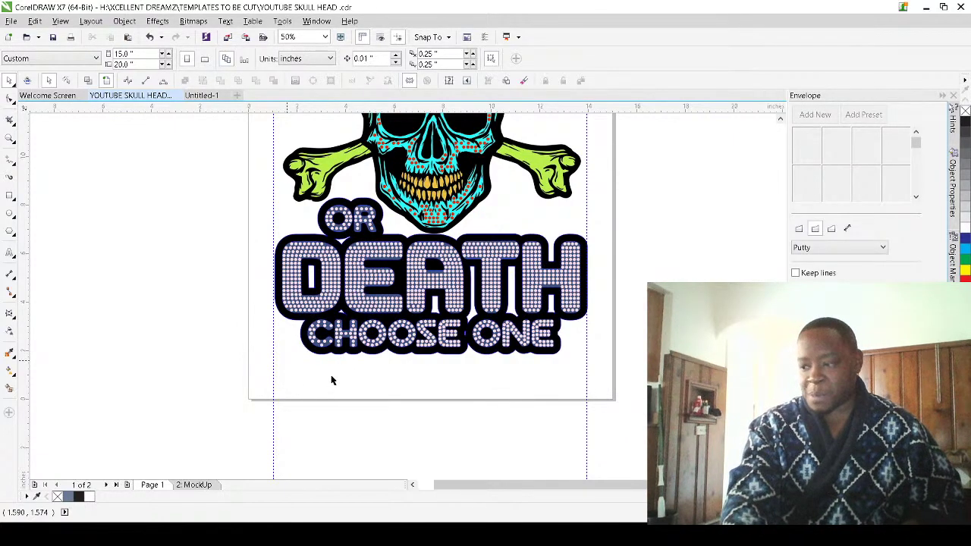
{"action": "scroll", "coordinate": [263, 380], "scroll_direction": "down", "scroll_amount": 1}
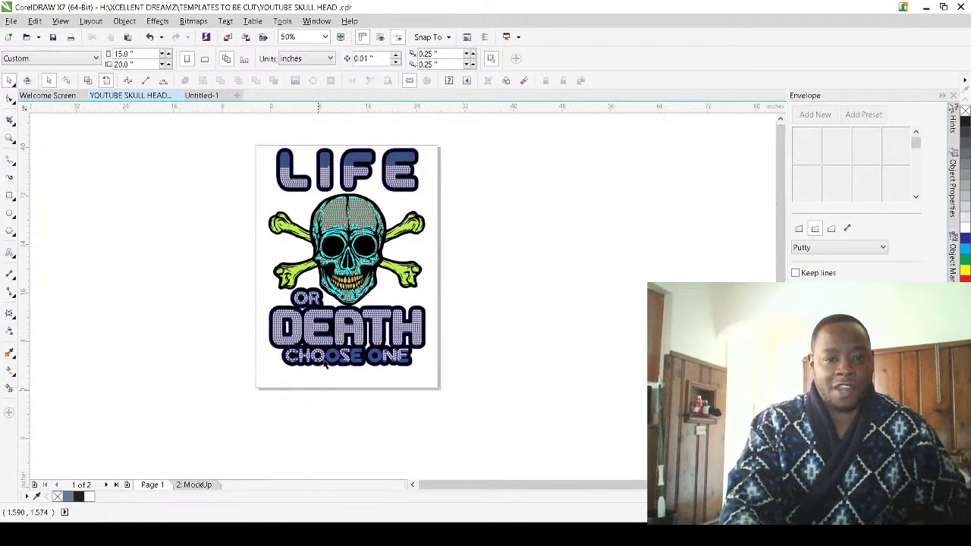
{"action": "scroll", "coordinate": [322, 300], "scroll_direction": "down", "scroll_amount": 1}
{"action": "scroll", "coordinate": [320, 321], "scroll_direction": "up", "scroll_amount": 1}
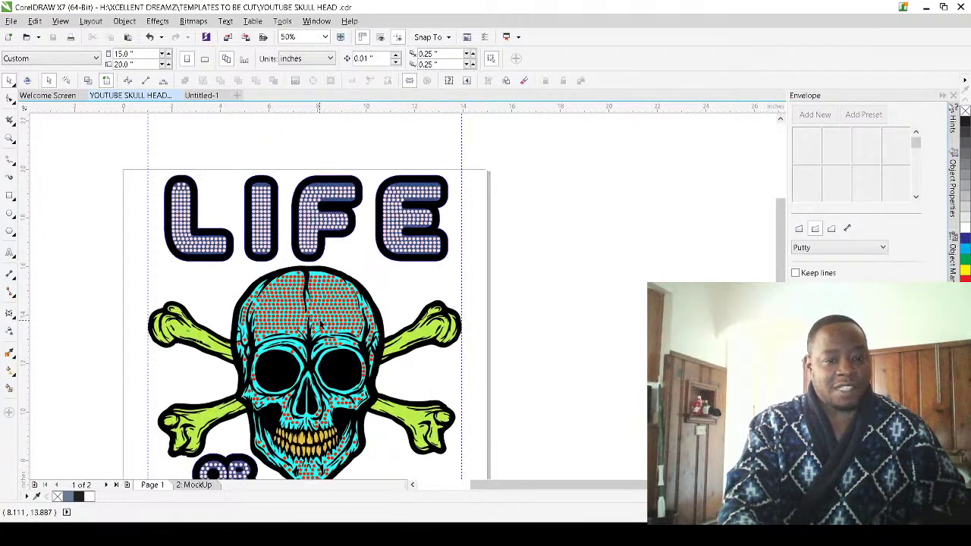
{"action": "scroll", "coordinate": [320, 325], "scroll_direction": "down", "scroll_amount": 1}
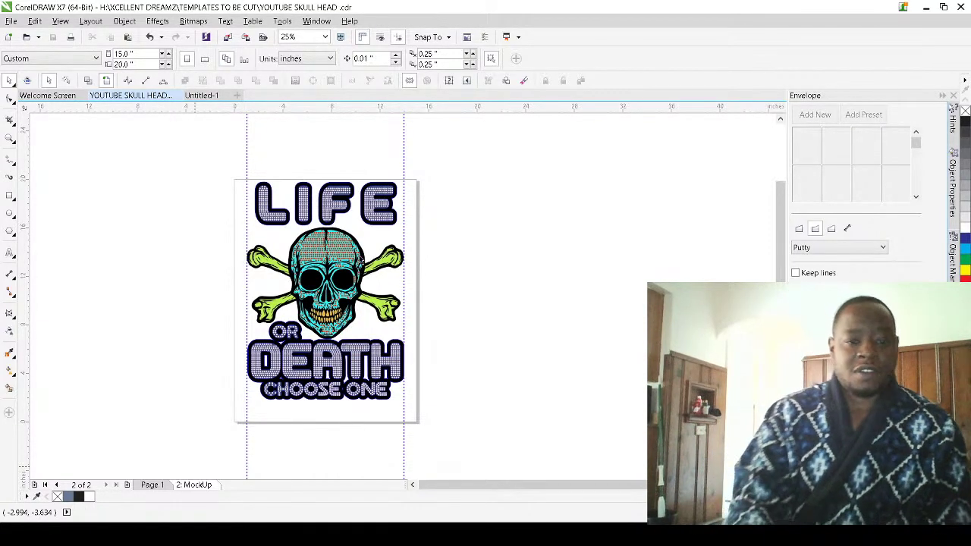
{"action": "scroll", "coordinate": [456, 273], "scroll_direction": "up", "scroll_amount": 1}
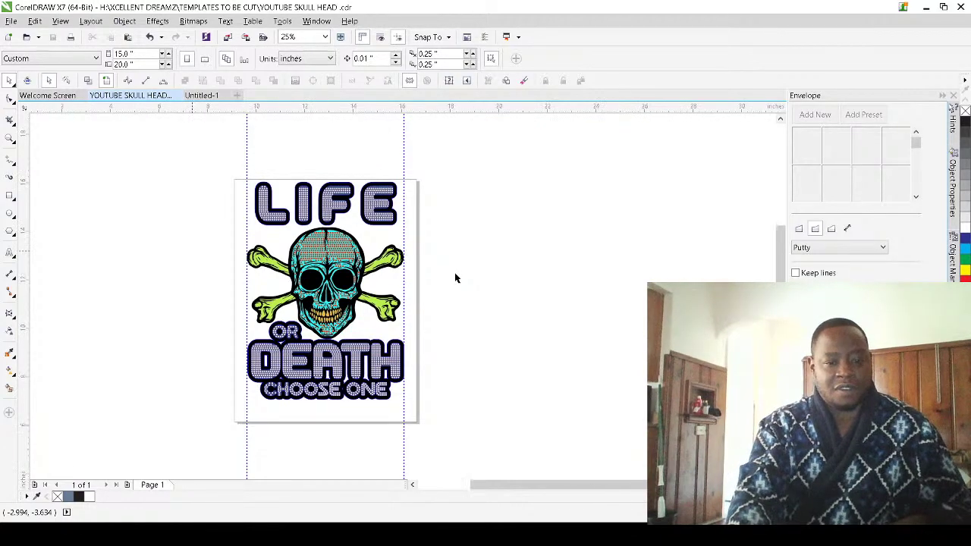
{"action": "scroll", "coordinate": [446, 288], "scroll_direction": "down", "scroll_amount": 1}
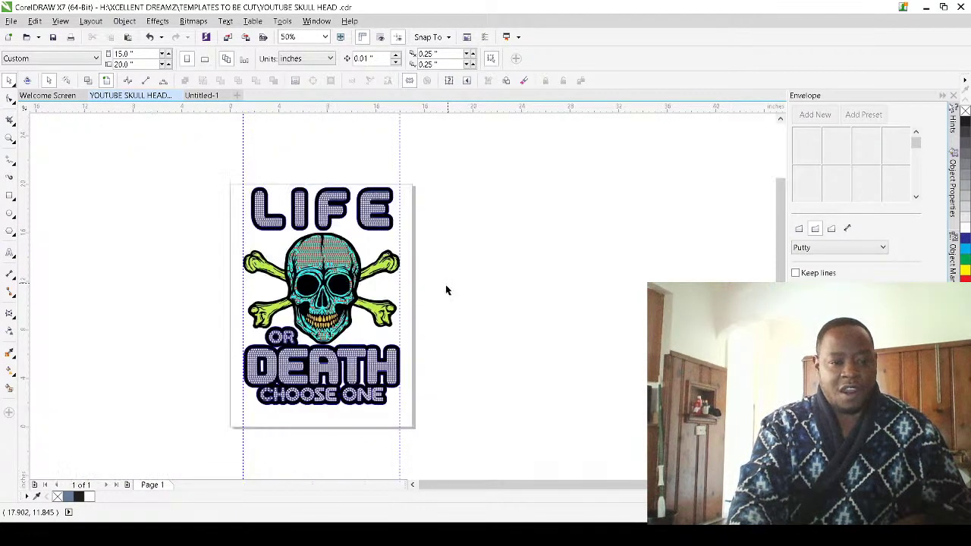
{"action": "scroll", "coordinate": [287, 409], "scroll_direction": "up", "scroll_amount": 3}
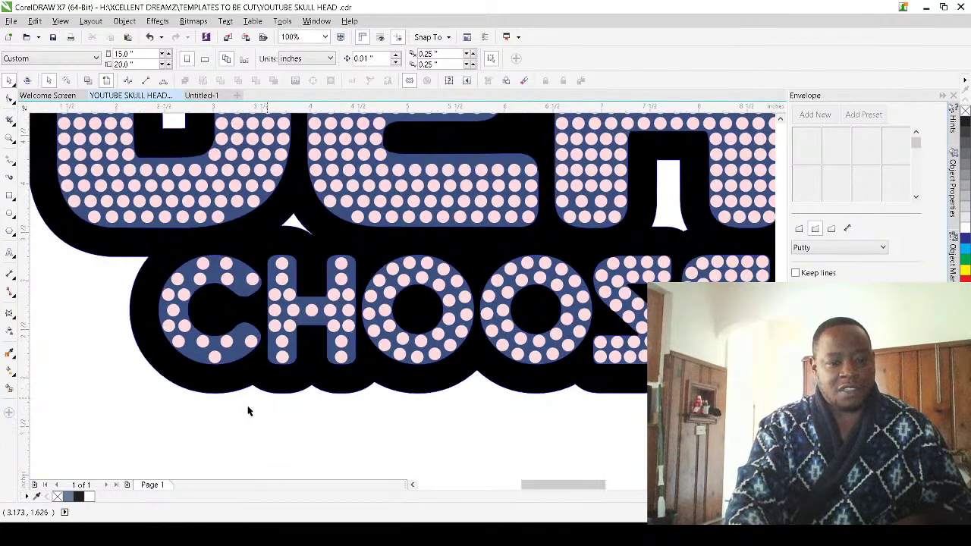
{"action": "scroll", "coordinate": [250, 347], "scroll_direction": "up", "scroll_amount": 1}
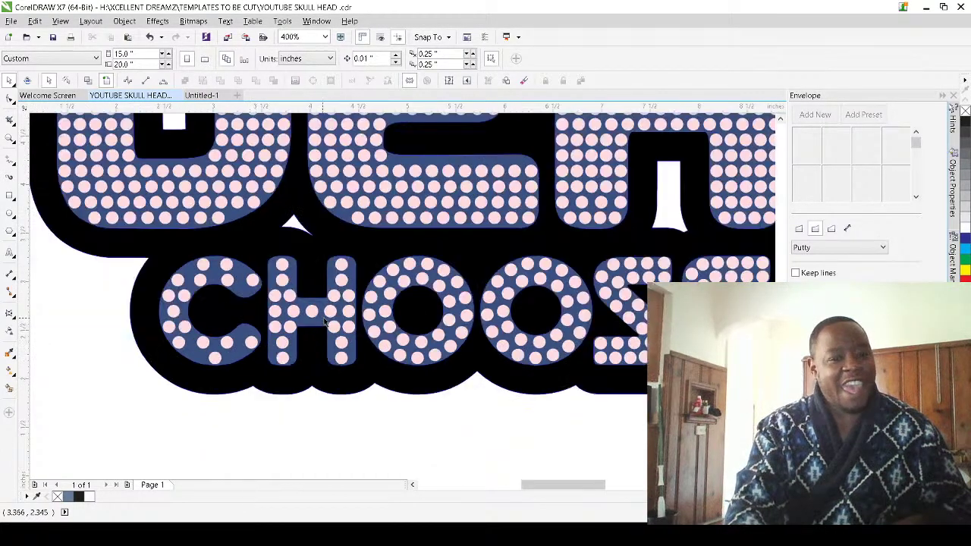
{"action": "scroll", "coordinate": [317, 294], "scroll_direction": "down", "scroll_amount": 3}
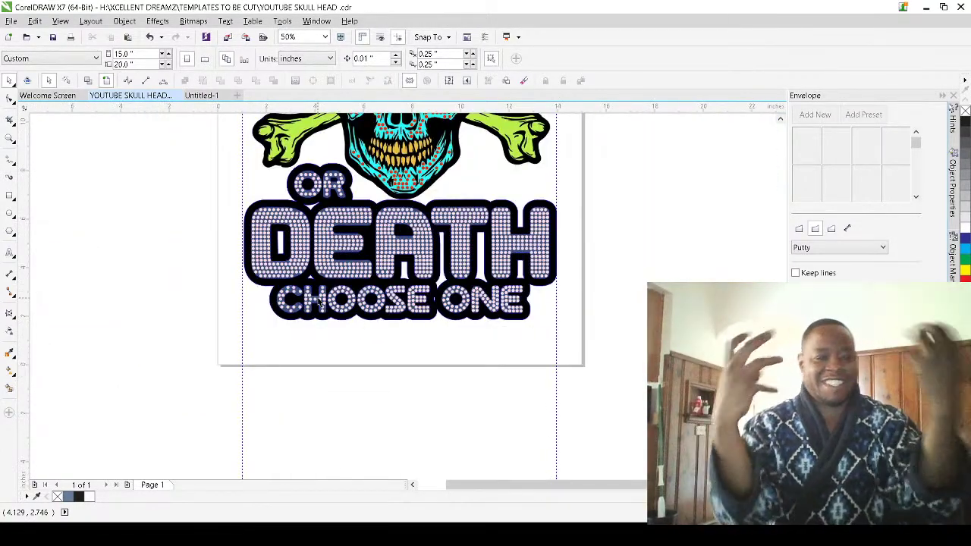
Add a second stone at the upper edge of the C's lower tip and shift the existing one toward the outer edge
{"action": "scroll", "coordinate": [319, 300], "scroll_direction": "up", "scroll_amount": 2}
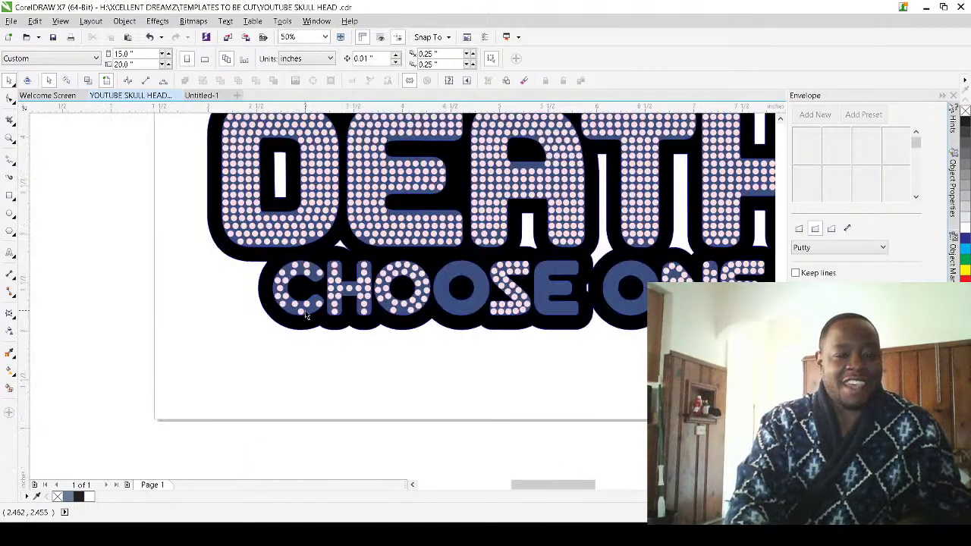
{"action": "scroll", "coordinate": [372, 284], "scroll_direction": "up", "scroll_amount": 3}
{"action": "left_click", "coordinate": [315, 240]}
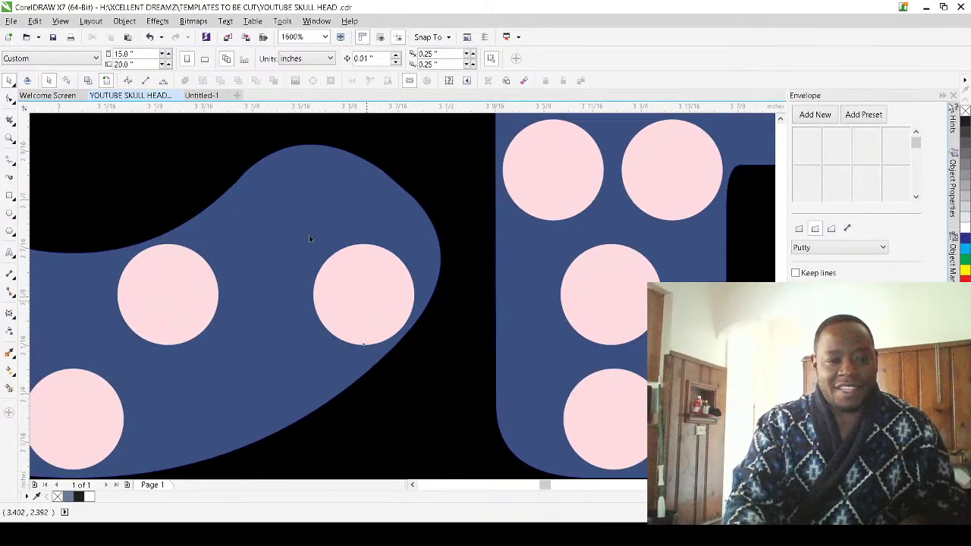
{"action": "left_click_drag", "start_coordinate": [295, 205], "coordinate": [308, 202]}
{"action": "left_click_drag", "start_coordinate": [368, 283], "coordinate": [385, 266]}
{"action": "scroll", "coordinate": [317, 301], "scroll_direction": "down", "scroll_amount": 1}
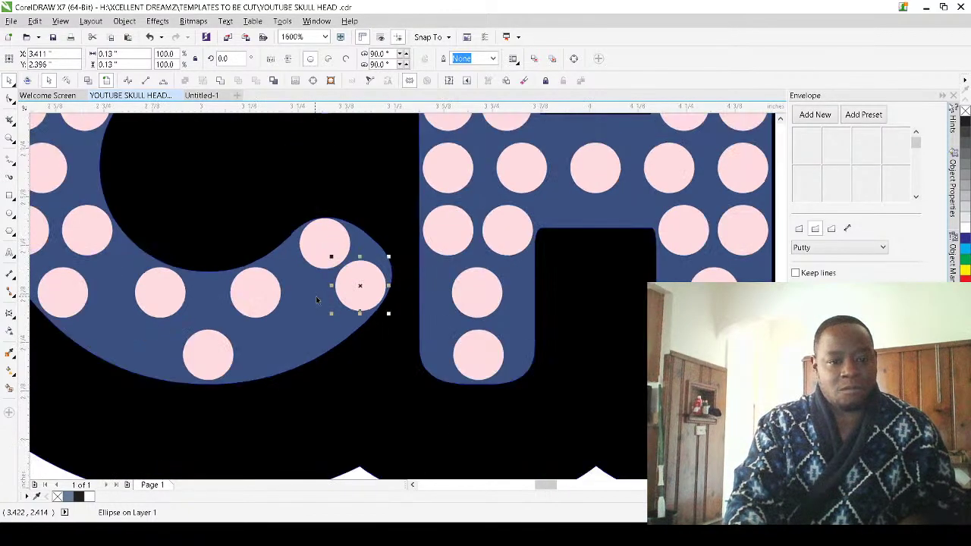
{"action": "scroll", "coordinate": [157, 329], "scroll_direction": "down", "scroll_amount": 3}
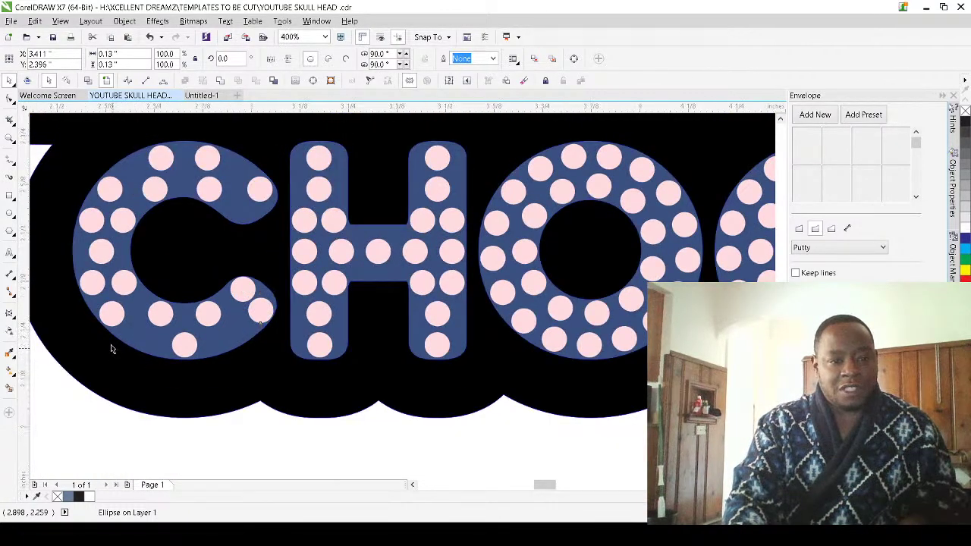
Fill the gaps beside the C's bottom stone with copies and nudge the neighbouring inner stone clear of them
{"action": "scroll", "coordinate": [111, 345], "scroll_direction": "up", "scroll_amount": 2}
{"action": "left_click_drag", "start_coordinate": [181, 324], "coordinate": [352, 320]}
{"action": "right_click", "coordinate": [163, 323]}
{"action": "scroll", "coordinate": [336, 331], "scroll_direction": "up", "scroll_amount": 2}
{"action": "mouse_move", "coordinate": [307, 281]}
{"action": "left_mouse_down"}
{"action": "mouse_move", "coordinate": [304, 273]}
{"action": "mouse_move", "coordinate": [318, 285]}
{"action": "left_mouse_up"}
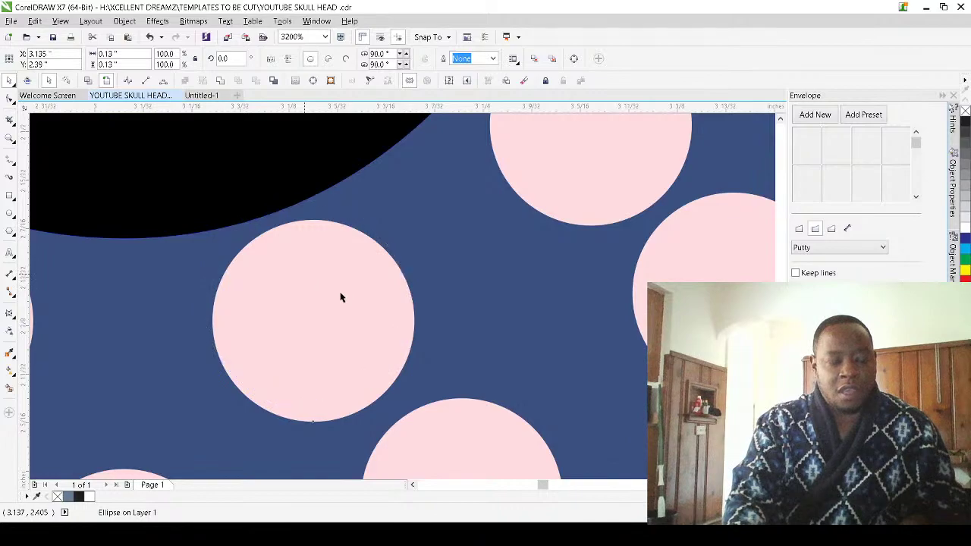
Copy the stone at the C's upper tip down to the tip's inner corner
{"action": "scroll", "coordinate": [319, 286], "scroll_direction": "down", "scroll_amount": 3}
{"action": "scroll", "coordinate": [475, 355], "scroll_direction": "down", "scroll_amount": 2}
{"action": "scroll", "coordinate": [455, 349], "scroll_direction": "up", "scroll_amount": 4}
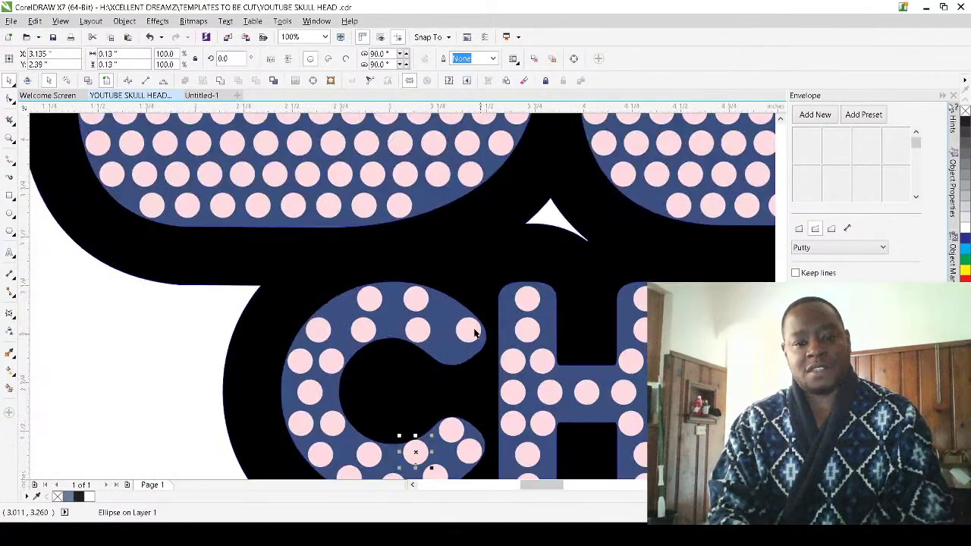
{"action": "left_click_drag", "start_coordinate": [471, 338], "coordinate": [427, 378]}
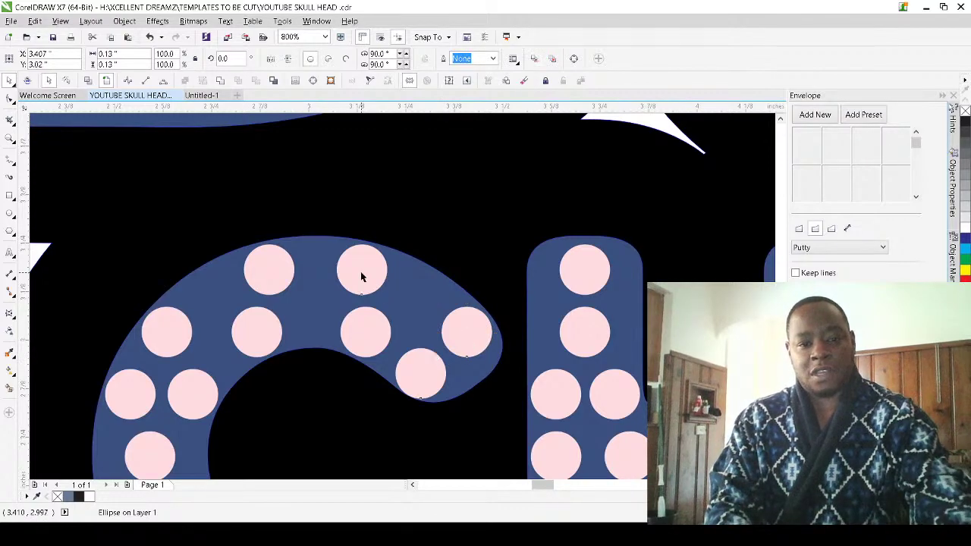
Select the C's outer-row stones and distribute them evenly along the letter's outer curve, raising the row to 15 stones
{"action": "left_click", "coordinate": [267, 269], "text": "shift"}
{"action": "left_click", "coordinate": [163, 338], "text": "shift"}
{"action": "left_click", "coordinate": [130, 392], "text": "shift"}
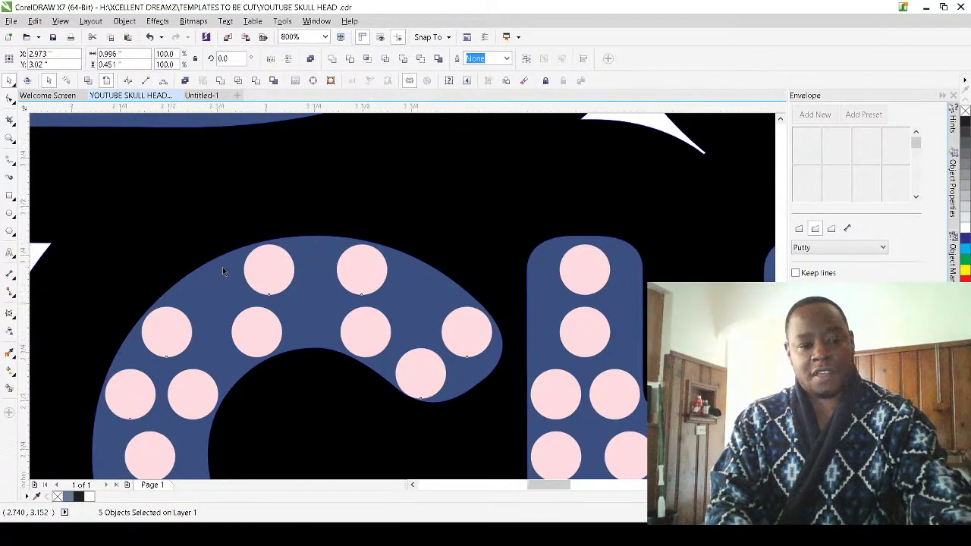
{"action": "scroll", "coordinate": [222, 267], "scroll_direction": "down", "scroll_amount": 2}
{"action": "scroll", "coordinate": [188, 408], "scroll_direction": "up", "scroll_amount": 2}
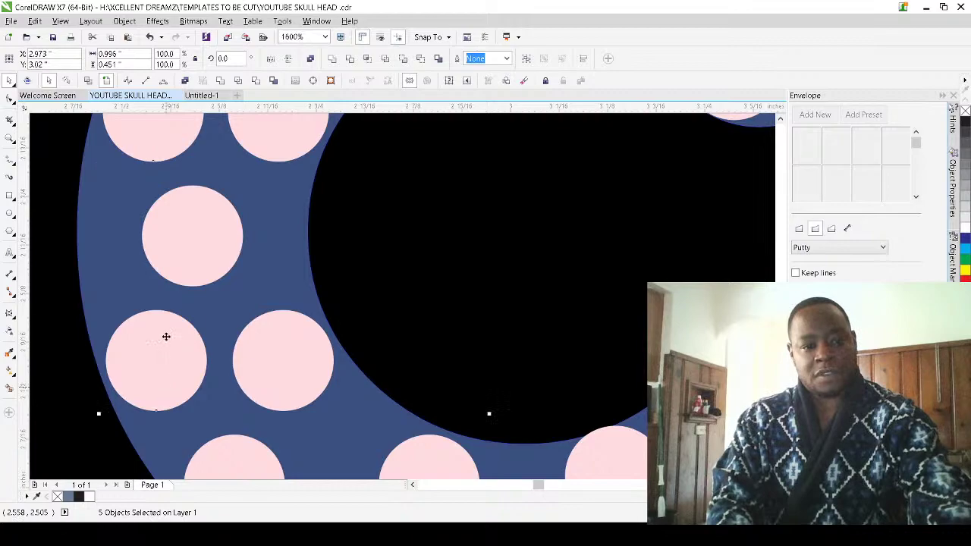
{"action": "scroll", "coordinate": [144, 232], "scroll_direction": "down", "scroll_amount": 1}
{"action": "scroll", "coordinate": [145, 233], "scroll_direction": "down", "scroll_amount": 2}
{"action": "left_click", "coordinate": [187, 312], "text": "shift"}
{"action": "left_click", "coordinate": [236, 319], "text": "shift"}
{"action": "left_click", "coordinate": [273, 310], "text": "shift"}
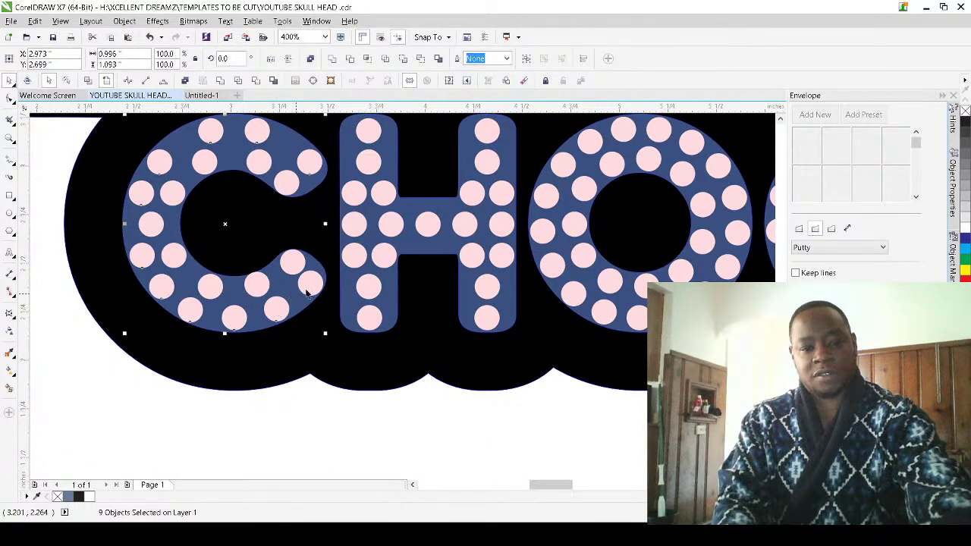
{"action": "key", "text": "ctrl+z"}
{"action": "key", "text": "ctrl+z"}
{"action": "key", "text": "ctrl+z"}
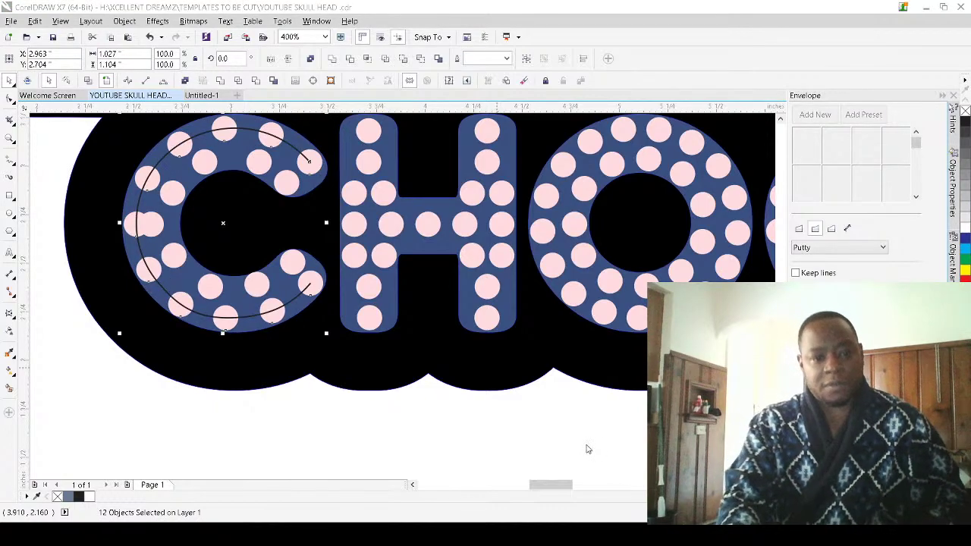
{"action": "key", "text": "ctrl+z"}
{"action": "key", "text": "ctrl+z"}
{"action": "key", "text": "ctrl+z"}
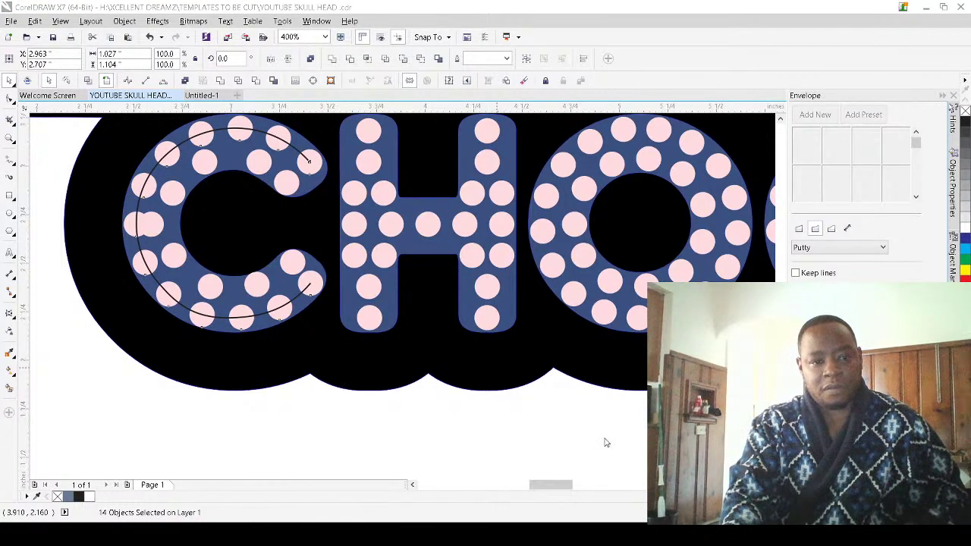
{"action": "key", "text": "ctrl+z"}
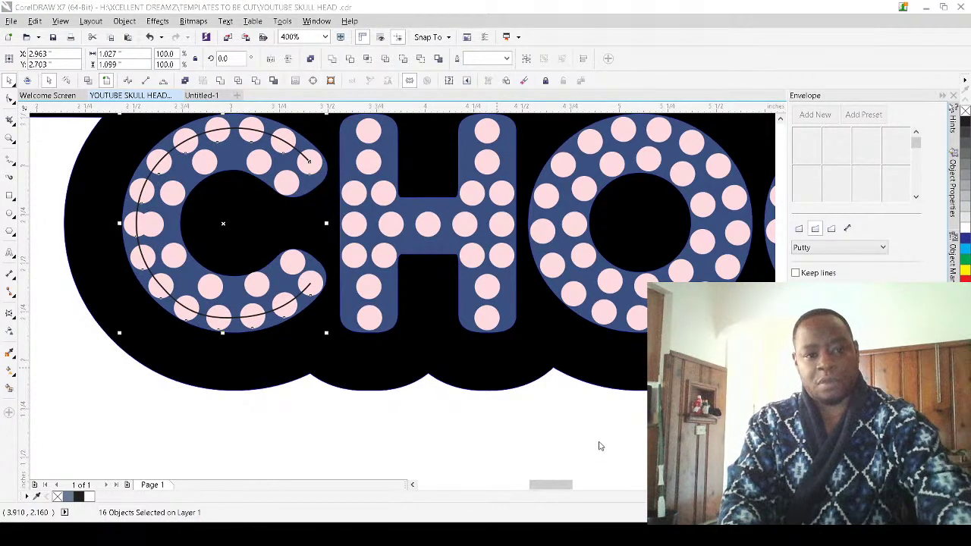
{"action": "key", "text": "ctrl+z"}
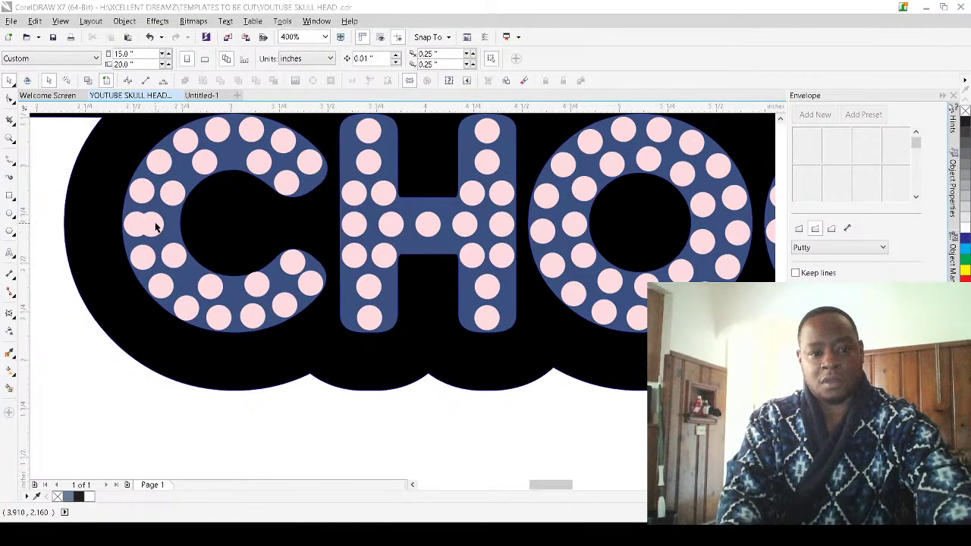
Move the overlapping stone in the middle of the C's back toward the letter's inner edge
{"action": "left_click", "coordinate": [155, 226]}
{"action": "scroll", "coordinate": [156, 226], "scroll_direction": "up", "scroll_amount": 2}
{"action": "left_click_drag", "start_coordinate": [161, 222], "coordinate": [187, 220]}
{"action": "scroll", "coordinate": [187, 220], "scroll_direction": "down", "scroll_amount": 2}
Select the C's inner-row stones and distribute them evenly along the letter's inner curve, raising the row to 11 stones
{"action": "left_click", "coordinate": [312, 279]}
{"action": "left_click", "coordinate": [278, 287], "text": "shift"}
{"action": "left_click", "coordinate": [198, 263], "text": "shift"}
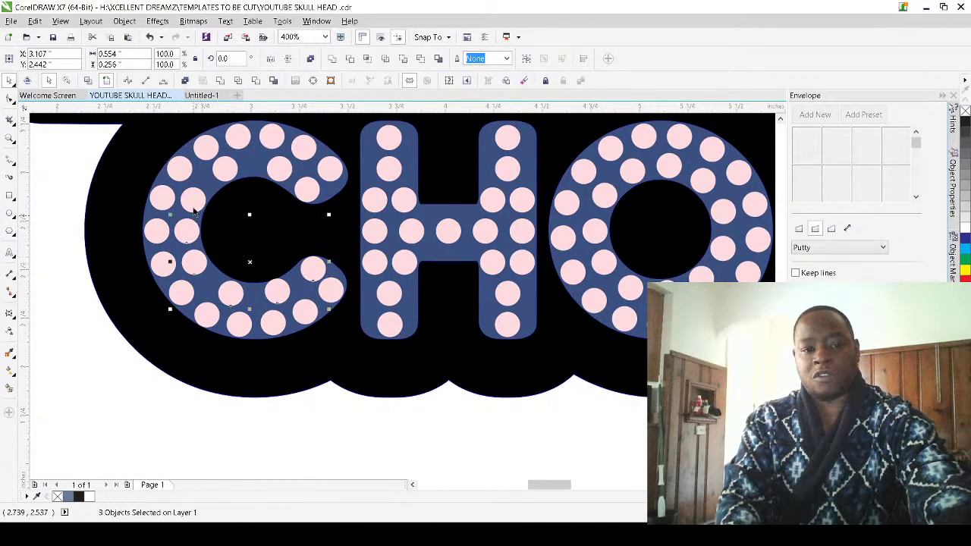
{"action": "left_click", "coordinate": [226, 172], "text": "shift"}
{"action": "left_click", "coordinate": [274, 172], "text": "shift"}
{"action": "left_click", "coordinate": [308, 193], "text": "shift"}
{"action": "left_click", "coordinate": [587, 450]}
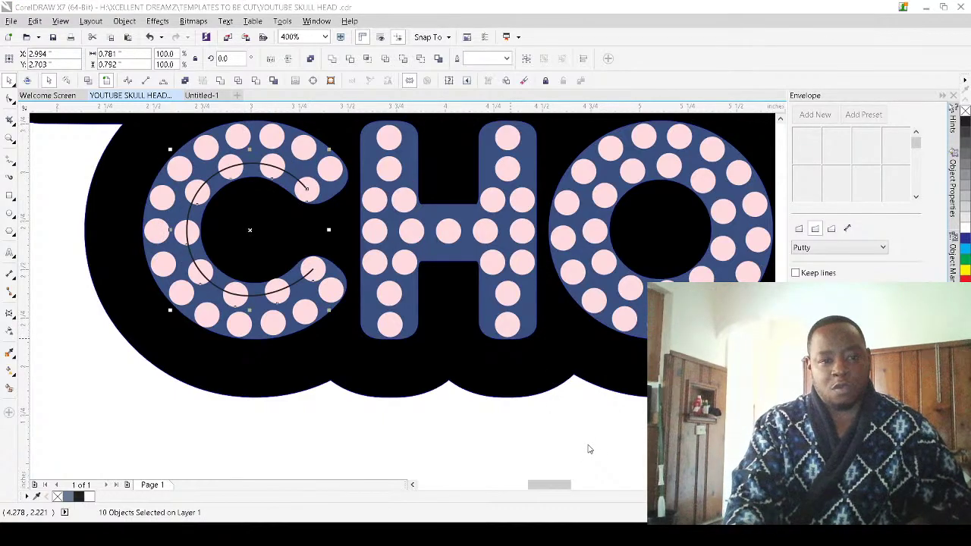
{"action": "left_click", "coordinate": [609, 440]}
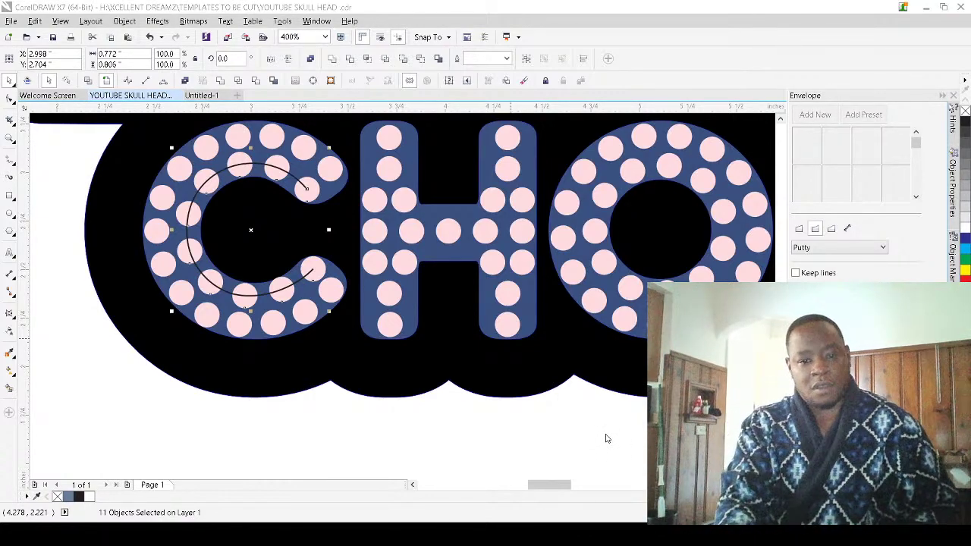
{"action": "left_click", "coordinate": [605, 441]}
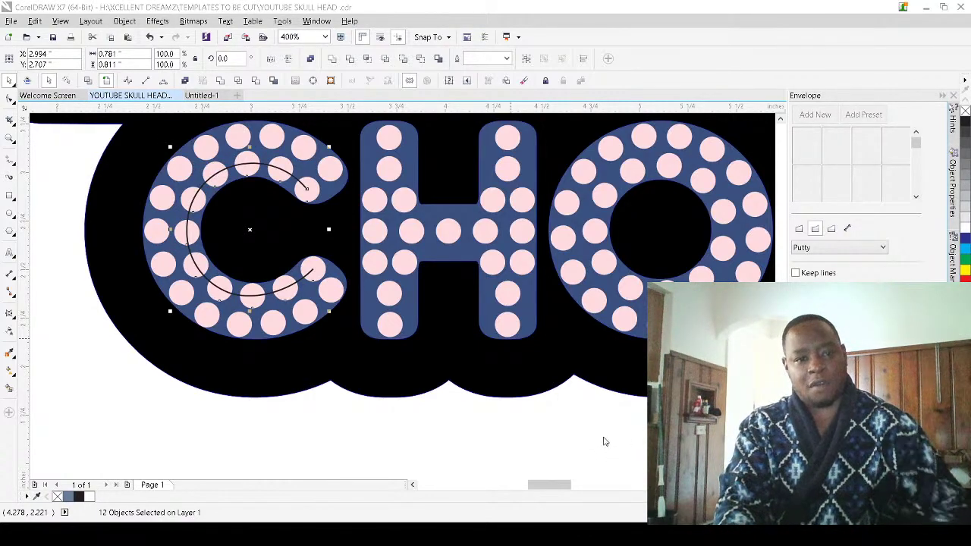
{"action": "left_click", "coordinate": [559, 448]}
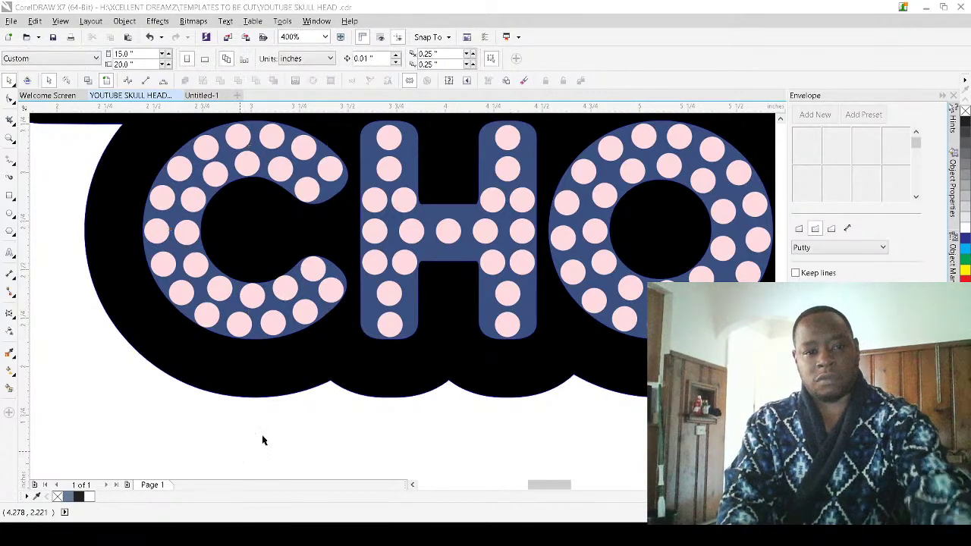
Nudge the inner-row stone on the C's upper-left curve slightly toward the letter's inner edge
{"action": "scroll", "coordinate": [217, 147], "scroll_direction": "up", "scroll_amount": 2}
{"action": "left_click_drag", "start_coordinate": [83, 224], "coordinate": [89, 230]}
{"action": "scroll", "coordinate": [207, 199], "scroll_direction": "down", "scroll_amount": 2}
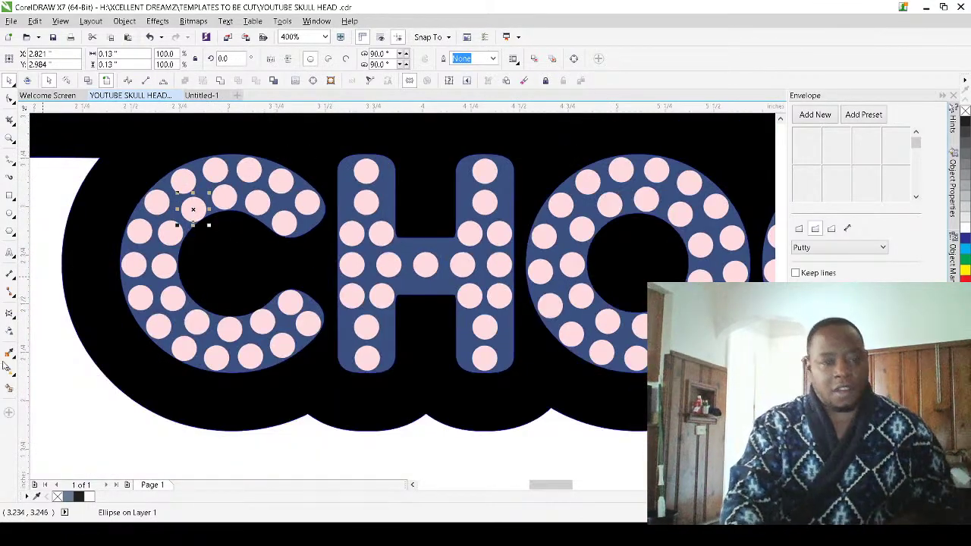
{"action": "scroll", "coordinate": [134, 386], "scroll_direction": "down", "scroll_amount": 2}
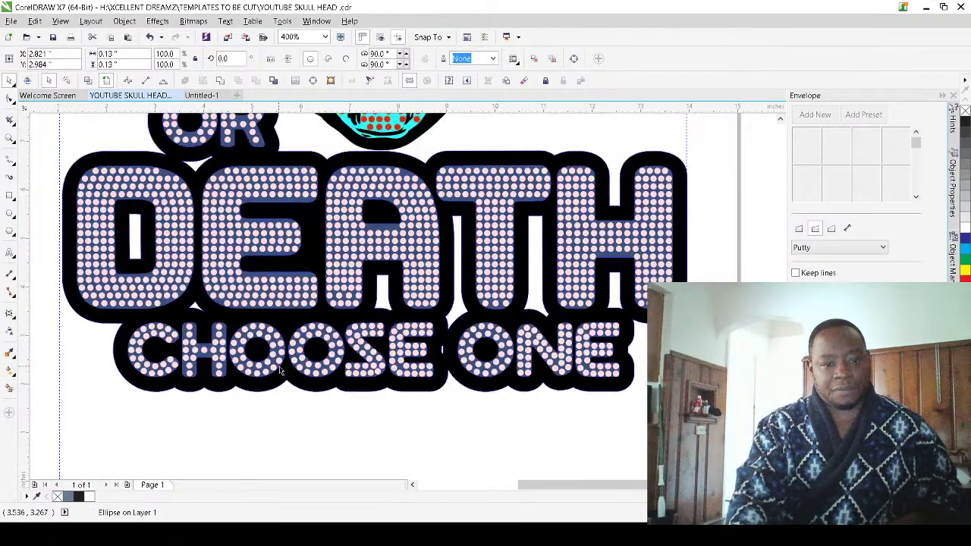
{"action": "key", "text": "Escape"}
Shift the top two stones of the H's right stem to its left edge and copy them beside it, forming a two-by-two block
{"action": "scroll", "coordinate": [319, 369], "scroll_direction": "down", "scroll_amount": 1}
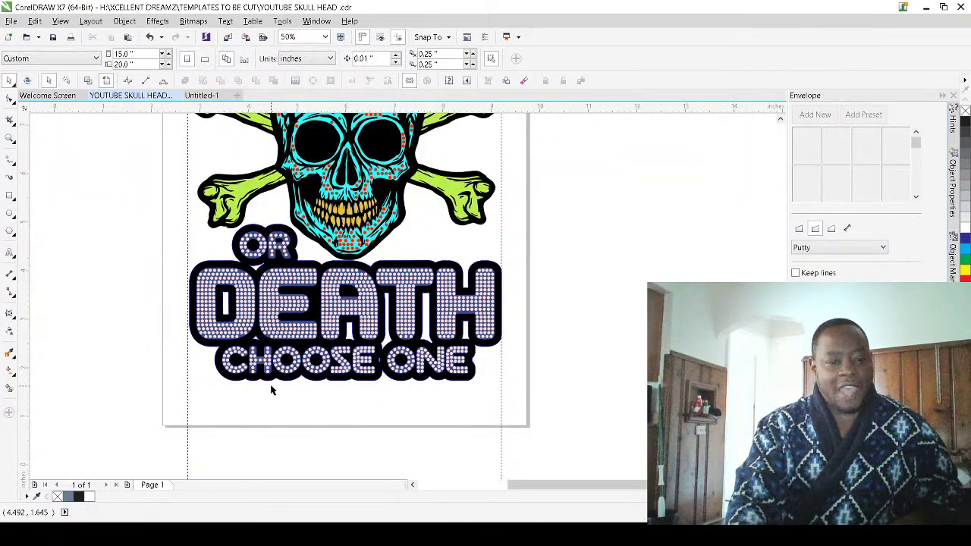
{"action": "scroll", "coordinate": [271, 390], "scroll_direction": "up", "scroll_amount": 4}
{"action": "scroll", "coordinate": [273, 269], "scroll_direction": "down", "scroll_amount": 1}
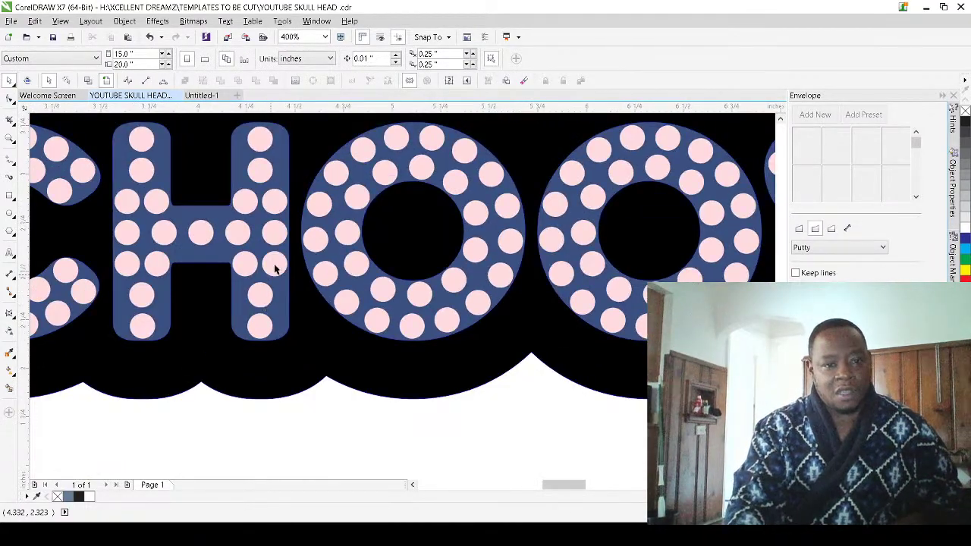
{"action": "scroll", "coordinate": [259, 144], "scroll_direction": "down", "scroll_amount": 1}
{"action": "scroll", "coordinate": [259, 168], "scroll_direction": "up", "scroll_amount": 2}
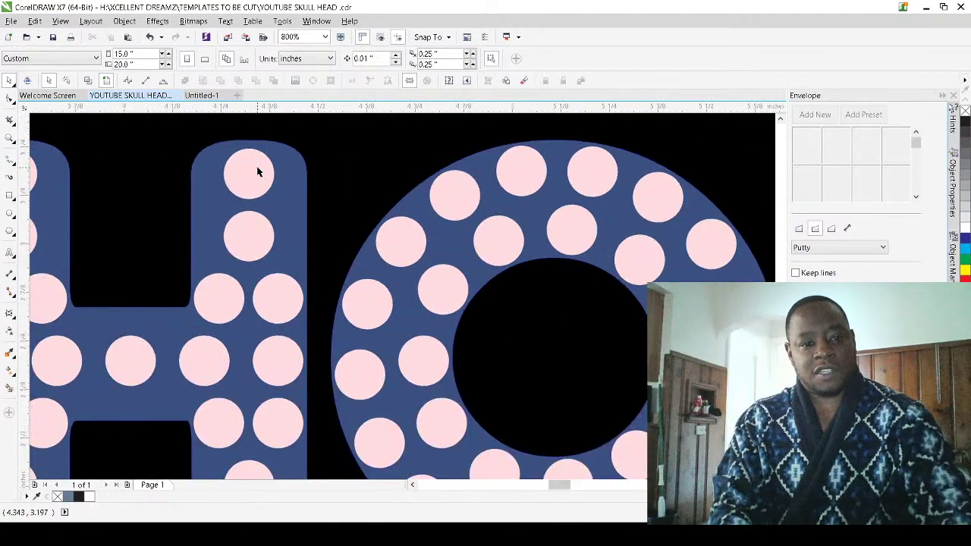
{"action": "left_click", "coordinate": [255, 237]}
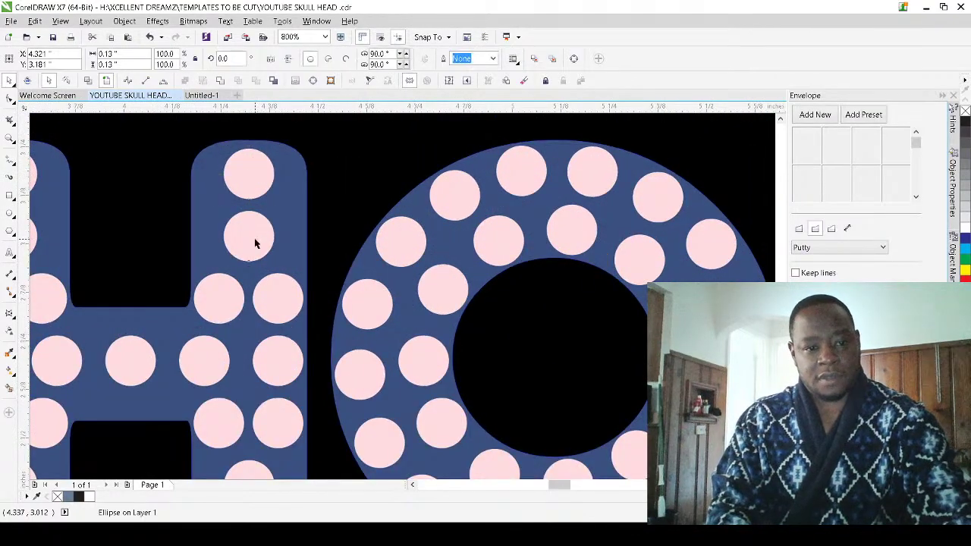
{"action": "left_click", "coordinate": [252, 179], "text": "shift"}
{"action": "left_click_drag", "start_coordinate": [253, 223], "coordinate": [281, 228]}
{"action": "scroll", "coordinate": [281, 228], "scroll_direction": "down", "scroll_amount": 3}
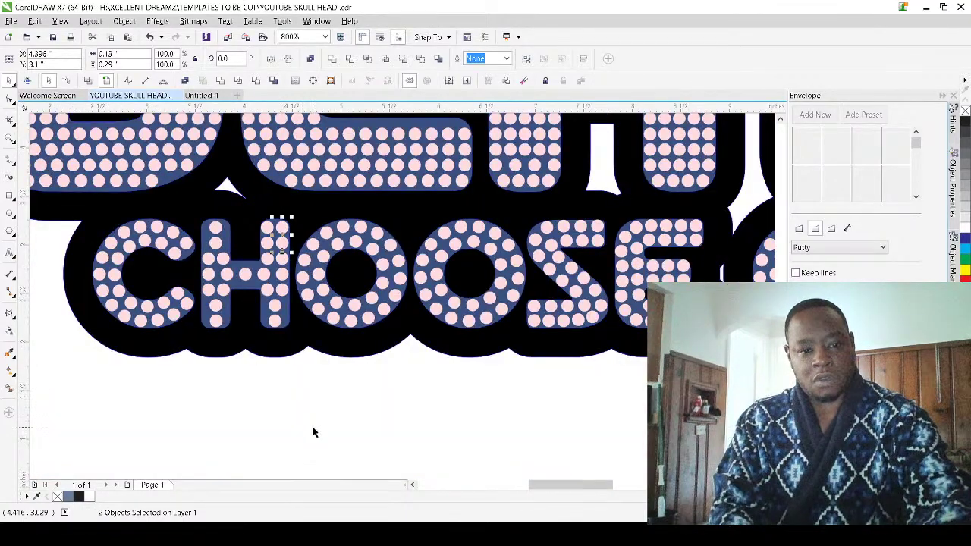
Delete the eight stones below the two-by-two block in the H's right stem
{"action": "scroll", "coordinate": [297, 399], "scroll_direction": "up", "scroll_amount": 2}
{"action": "left_click", "coordinate": [319, 453]}
{"action": "left_click_drag", "start_coordinate": [315, 451], "coordinate": [217, 211]}
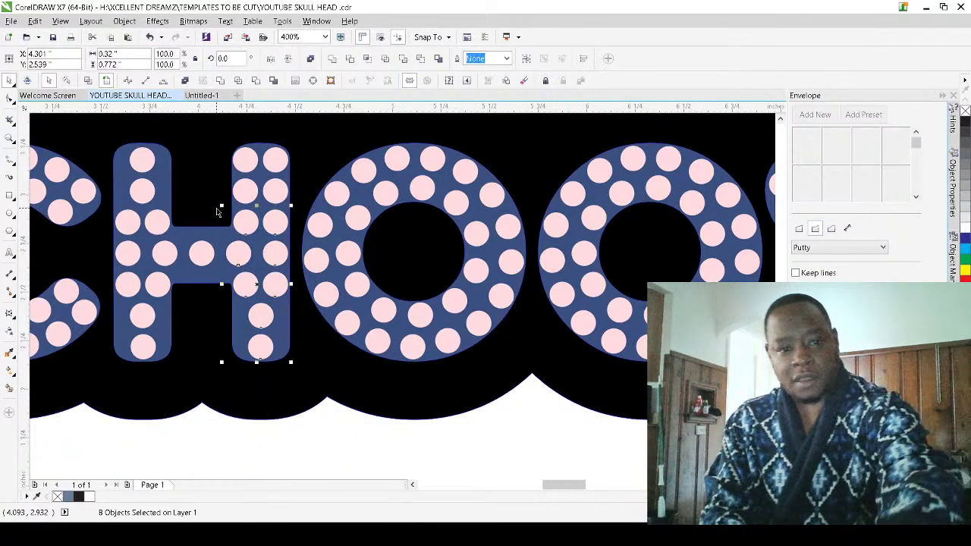
{"action": "key", "text": "Delete"}
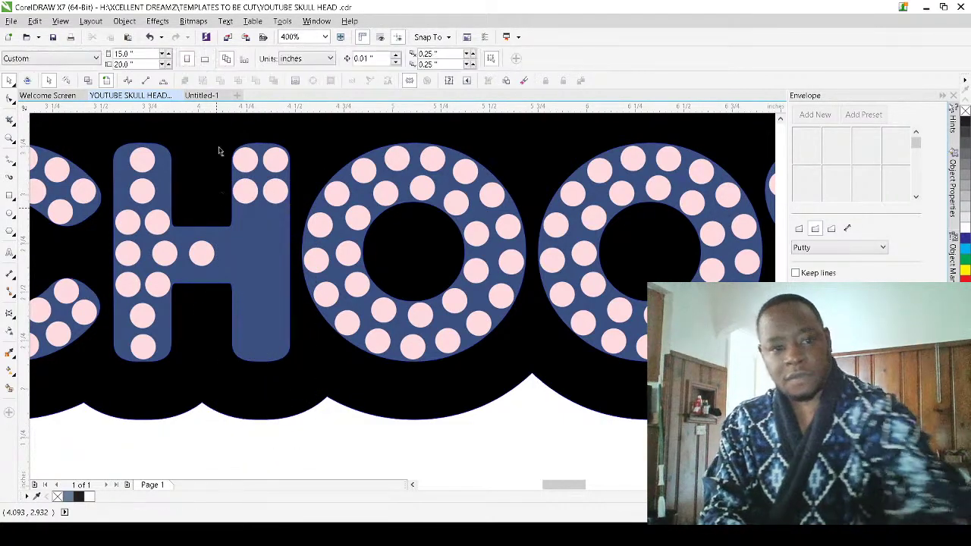
Copy the lower pair of stones in the right stem's block down to the bottom of that stem
{"action": "left_click", "coordinate": [241, 195]}
{"action": "left_click", "coordinate": [273, 194], "text": "shift"}
{"action": "left_click_drag", "start_coordinate": [271, 193], "coordinate": [275, 346]}
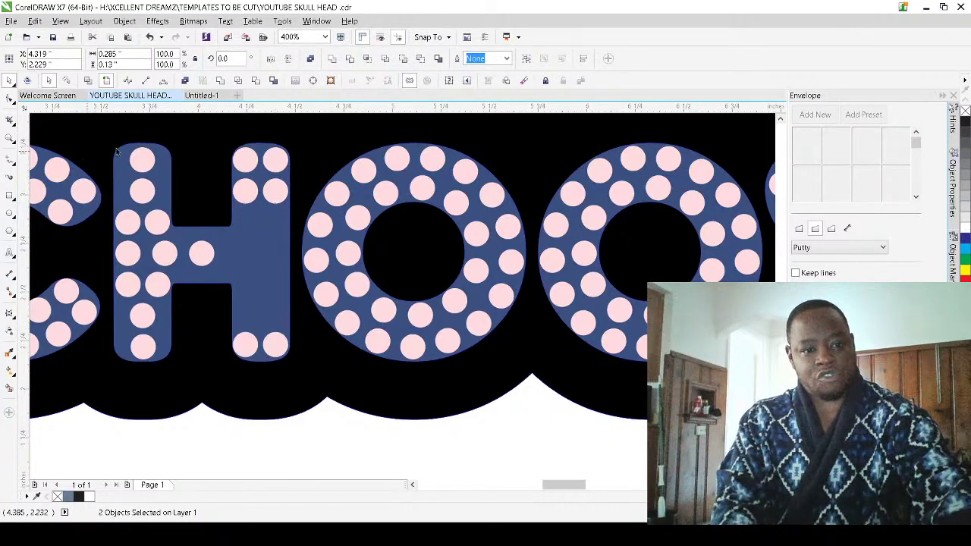
Delete all the old stones from the H's left stem and crossbar
{"action": "left_click", "coordinate": [144, 161]}
{"action": "left_click", "coordinate": [142, 194]}
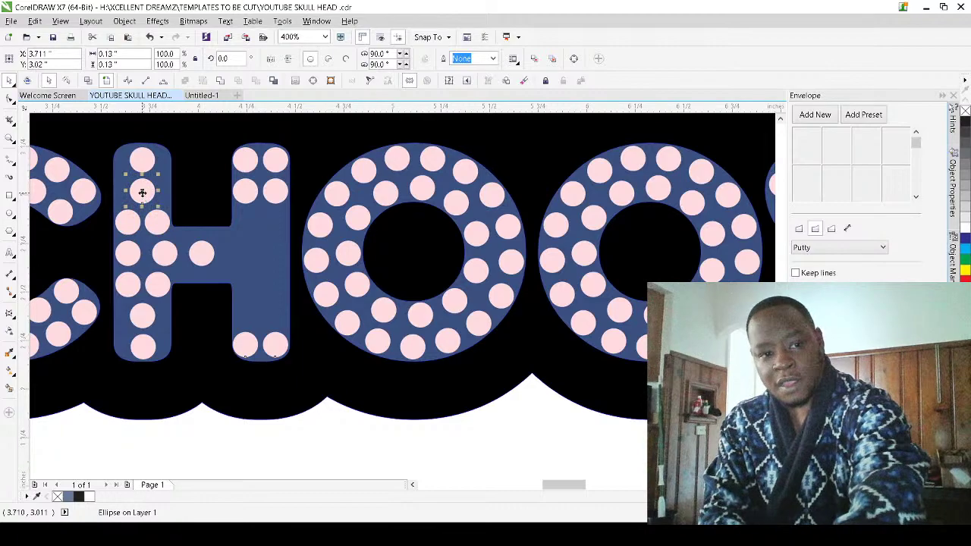
{"action": "key", "text": "Delete"}
{"action": "left_click", "coordinate": [141, 161]}
{"action": "key", "text": "Delete"}
{"action": "left_click", "coordinate": [142, 317]}
{"action": "key", "text": "Delete"}
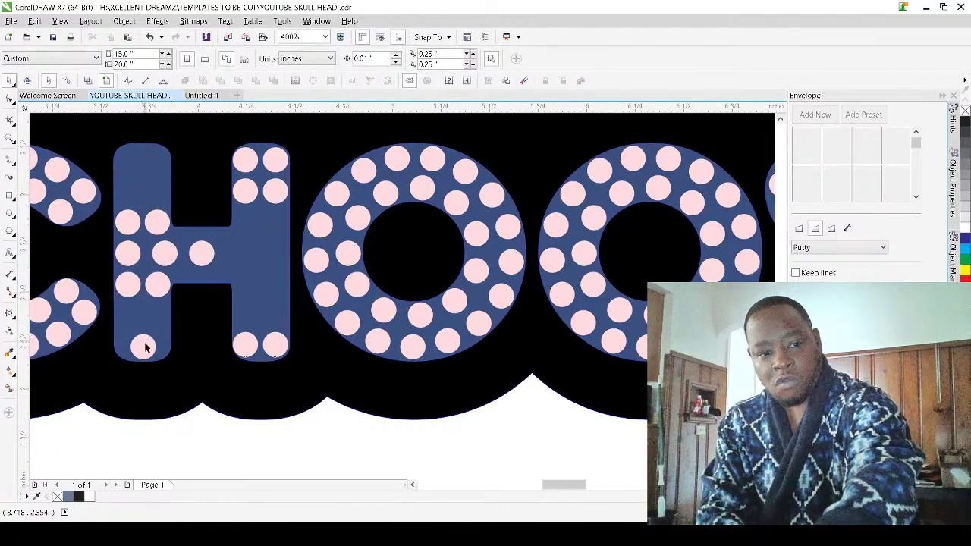
{"action": "left_click", "coordinate": [144, 347]}
{"action": "key", "text": "Delete"}
{"action": "left_click_drag", "start_coordinate": [186, 451], "coordinate": [93, 184]}
{"action": "key", "text": "Delete"}
{"action": "left_click_drag", "start_coordinate": [231, 449], "coordinate": [157, 212]}
{"action": "key", "text": "Delete"}
Copy the right stem's top block of four stones and its bottom pair to the matching places in the H's left stem
{"action": "left_click", "coordinate": [248, 199]}
{"action": "left_click", "coordinate": [254, 157], "text": "shift"}
{"action": "left_click", "coordinate": [276, 191], "text": "shift"}
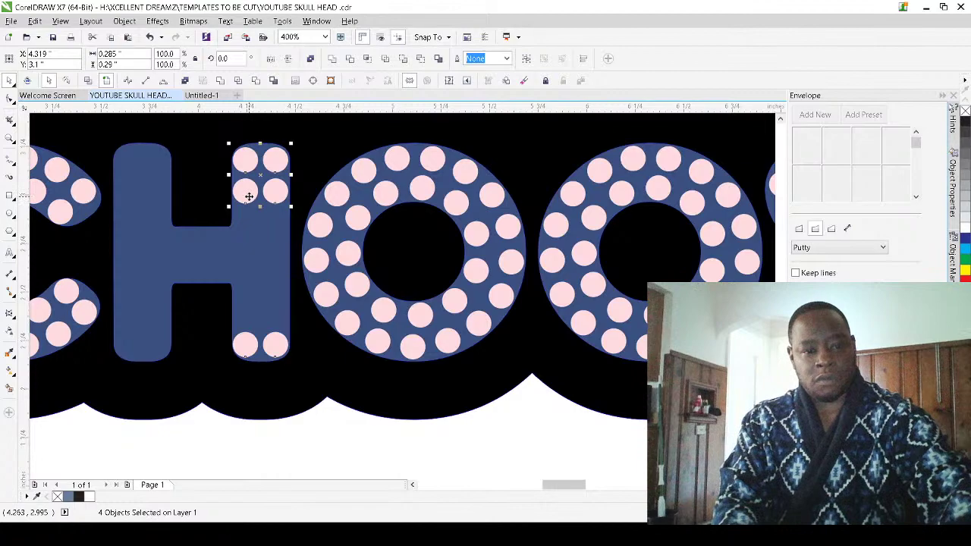
{"action": "left_click_drag", "start_coordinate": [242, 193], "coordinate": [126, 191]}
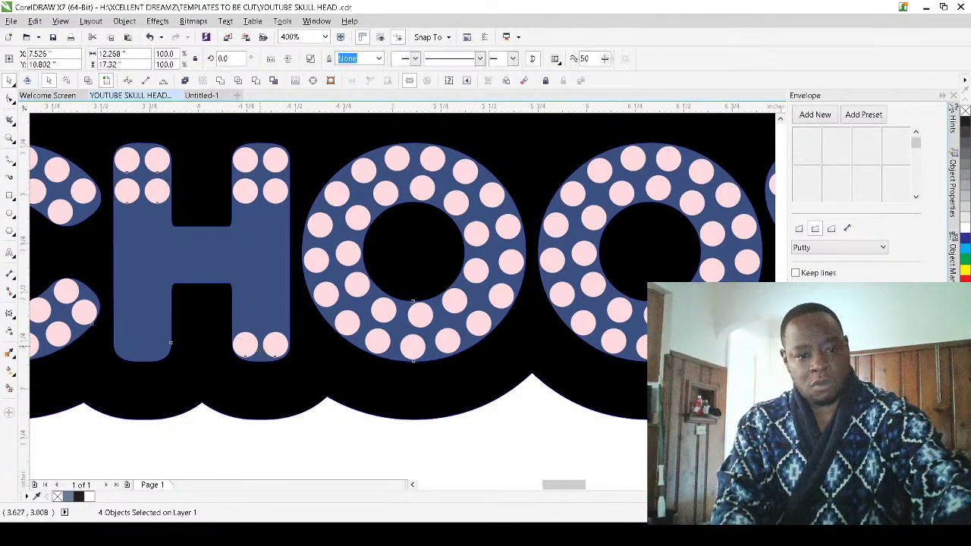
{"action": "left_click", "coordinate": [274, 344]}
{"action": "left_click_drag", "start_coordinate": [248, 346], "coordinate": [149, 193]}
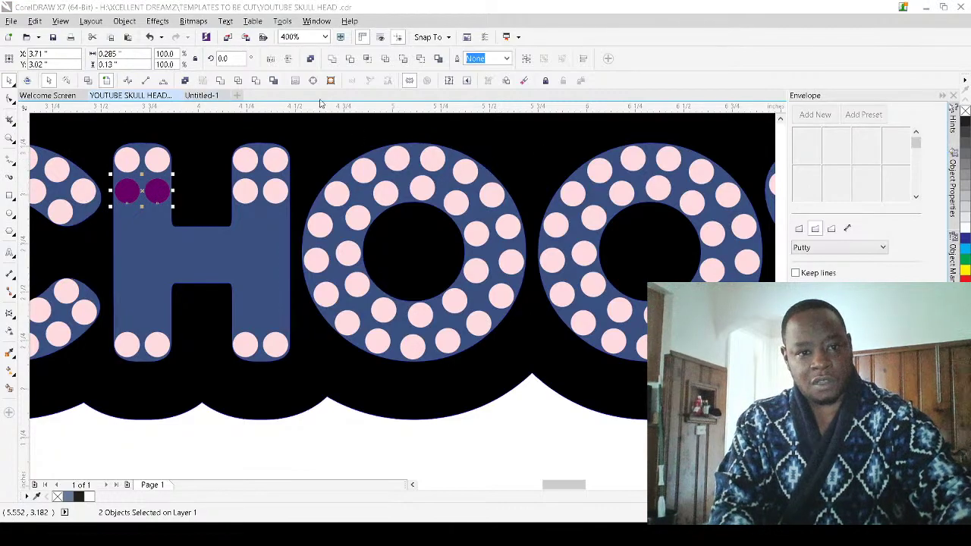
Delete the two purple duplicate stones lying over the second row of the H's left stem
{"action": "scroll", "coordinate": [130, 194], "scroll_direction": "up", "scroll_amount": 2}
{"action": "left_click", "coordinate": [397, 207]}
{"action": "left_click", "coordinate": [229, 202]}
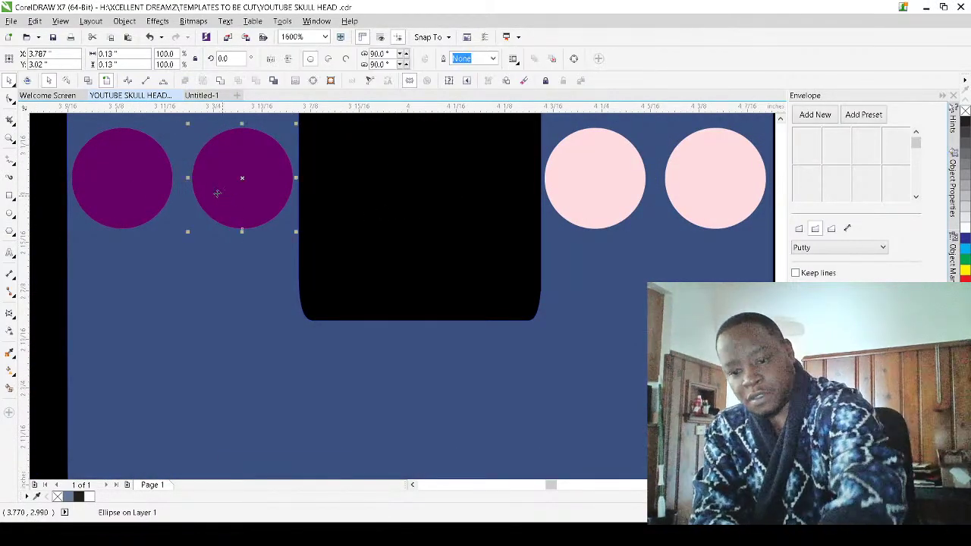
{"action": "key", "text": "Delete"}
{"action": "left_click", "coordinate": [110, 185]}
{"action": "key", "text": "Delete"}
{"action": "scroll", "coordinate": [159, 210], "scroll_direction": "down", "scroll_amount": 1}
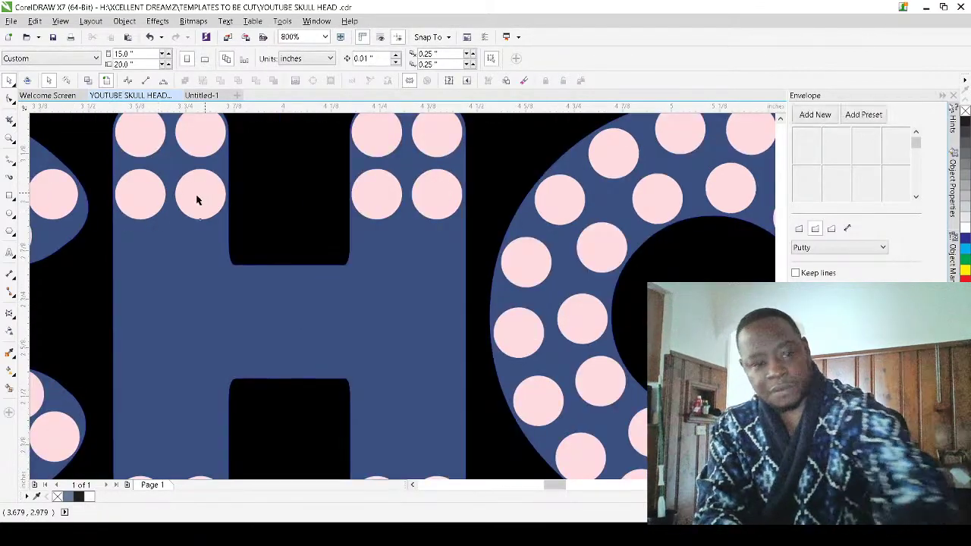
Select the outer column of stones in the H's left stem and distribute it evenly from top to bottom with seven stones
{"action": "scroll", "coordinate": [198, 199], "scroll_direction": "down", "scroll_amount": 4}
{"action": "scroll", "coordinate": [191, 165], "scroll_direction": "up", "scroll_amount": 2}
{"action": "left_click", "coordinate": [186, 165]}
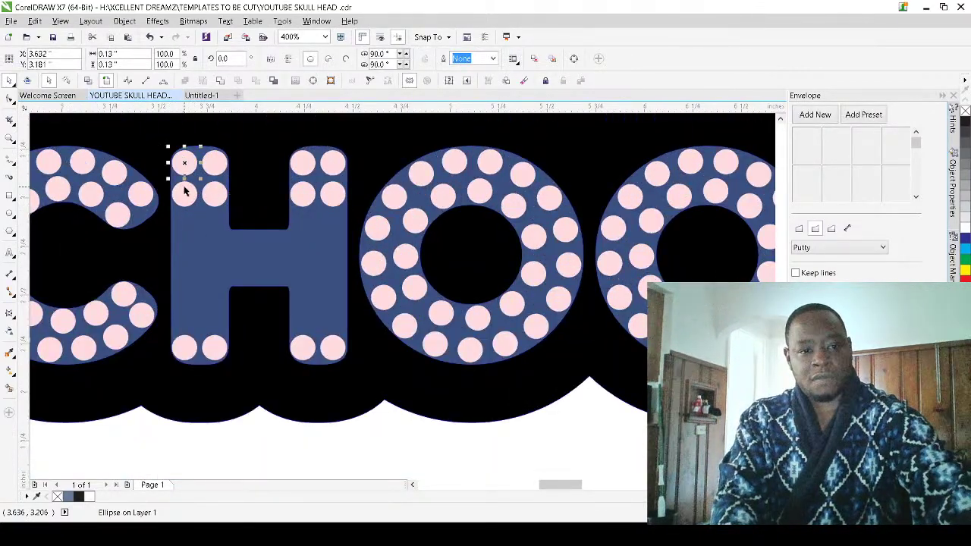
{"action": "left_click", "coordinate": [186, 195], "text": "shift"}
{"action": "left_click", "coordinate": [184, 350], "text": "shift"}
{"action": "key", "text": "shift+c"}
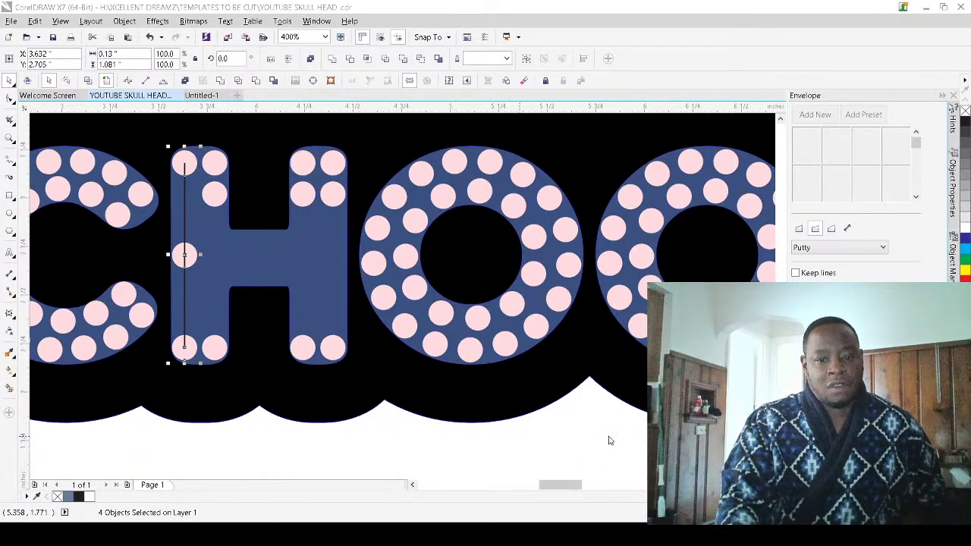
{"action": "key", "text": "plus"}
{"action": "key", "text": "plus"}
{"action": "key", "text": "plus"}
{"action": "key", "text": "plus"}
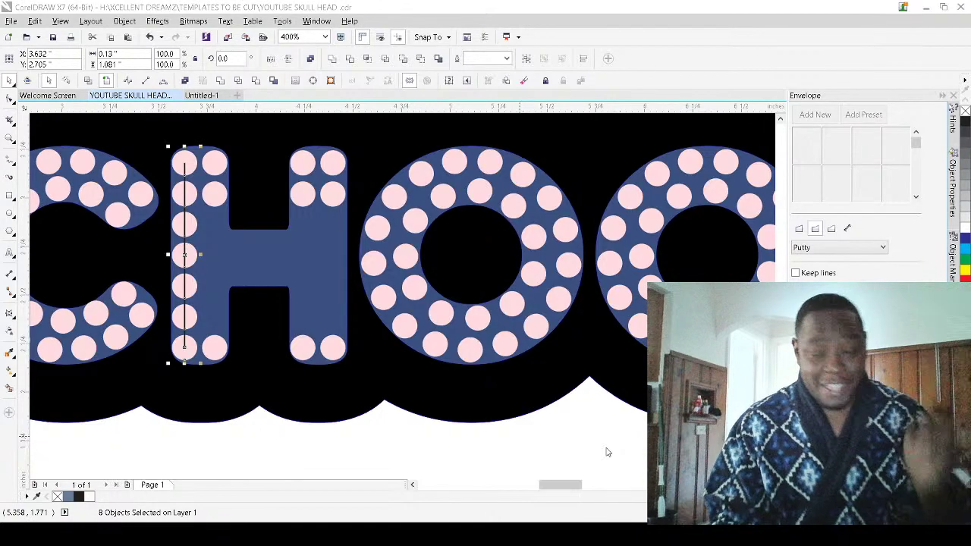
{"action": "left_click", "coordinate": [564, 445]}
Distribute the inner column of the H's left stem evenly with seven stones, matching the outer column
{"action": "left_click", "coordinate": [218, 348]}
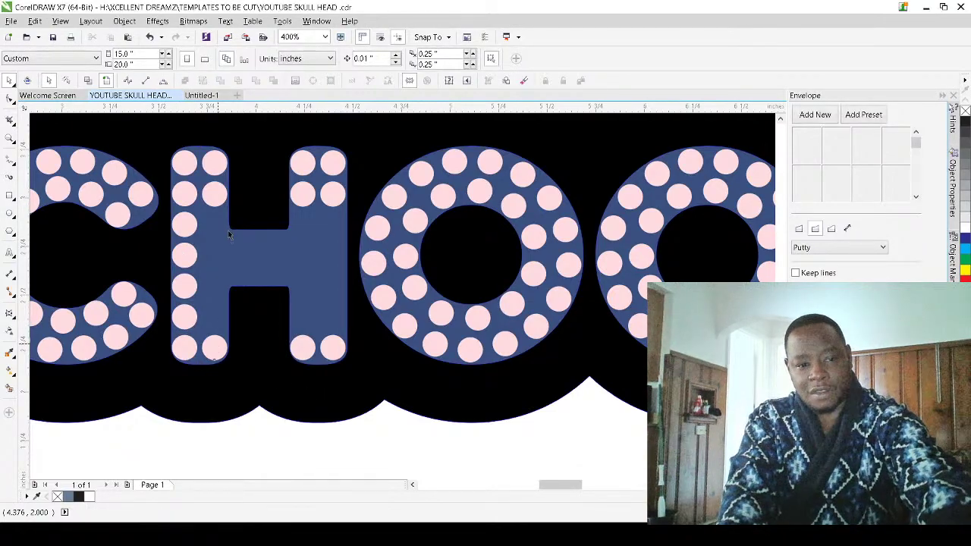
{"action": "left_click", "coordinate": [218, 195], "text": "shift"}
{"action": "left_click", "coordinate": [218, 162], "text": "shift"}
{"action": "left_click", "coordinate": [476, 58]}
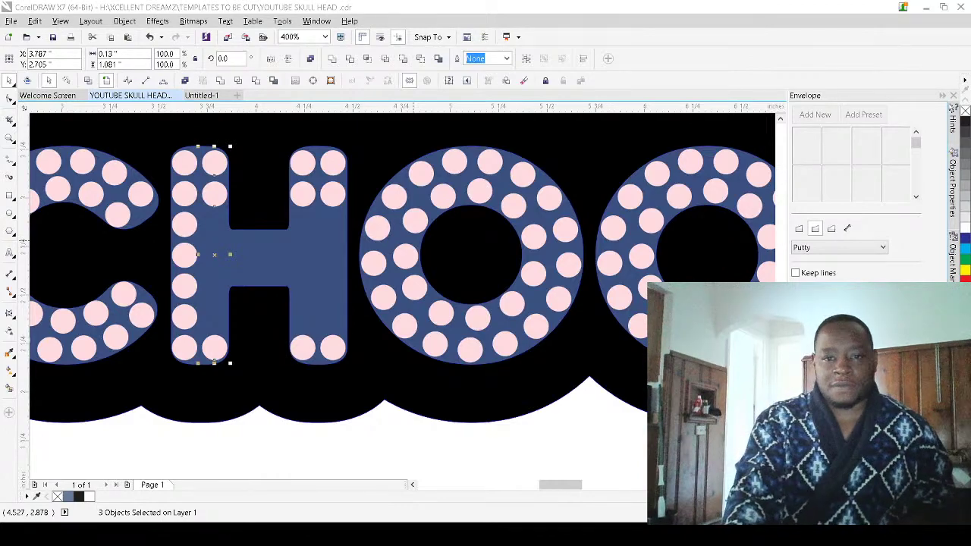
{"action": "left_click", "coordinate": [584, 452]}
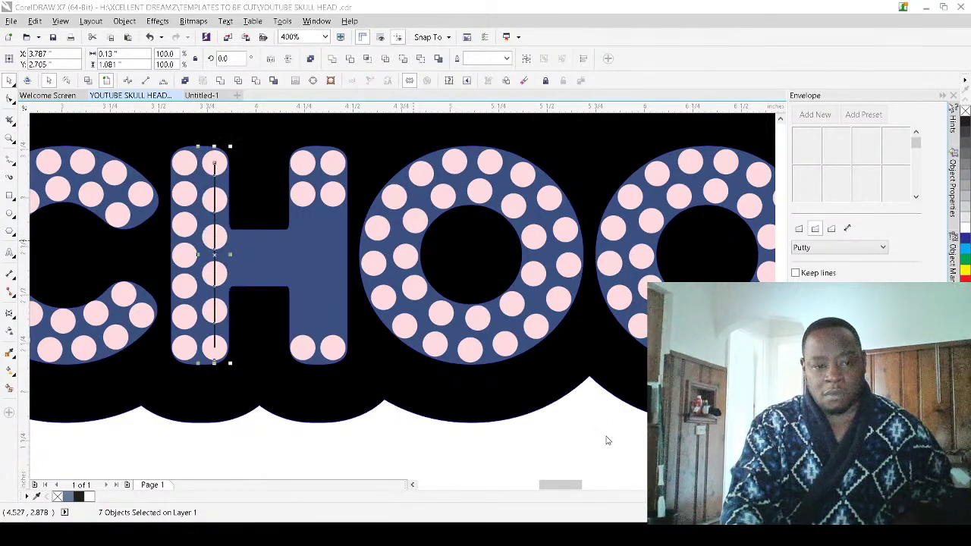
{"action": "left_click", "coordinate": [560, 445]}
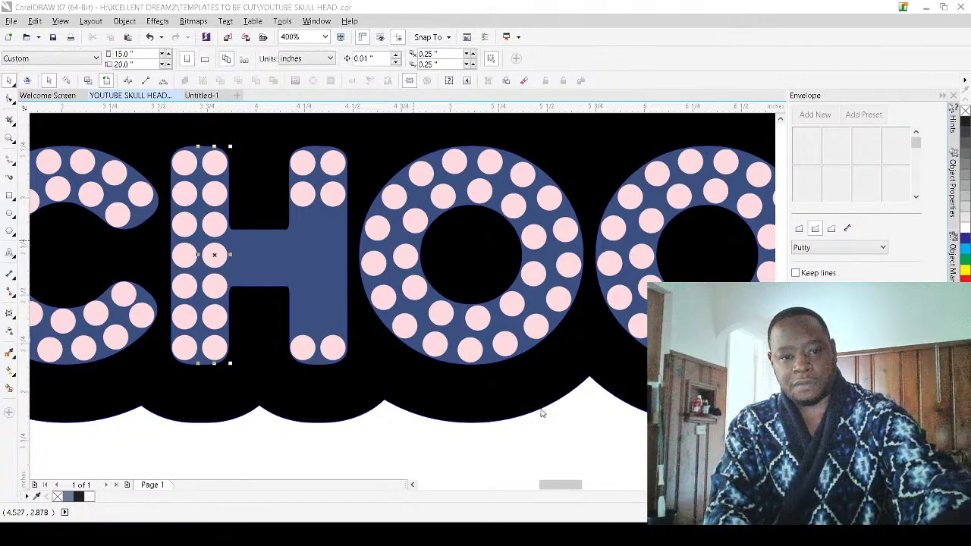
Delete the six remaining stones from the top and bottom of the H's right stem
{"action": "left_click", "coordinate": [303, 163]}
{"action": "key", "text": "Delete"}
{"action": "left_click", "coordinate": [304, 193]}
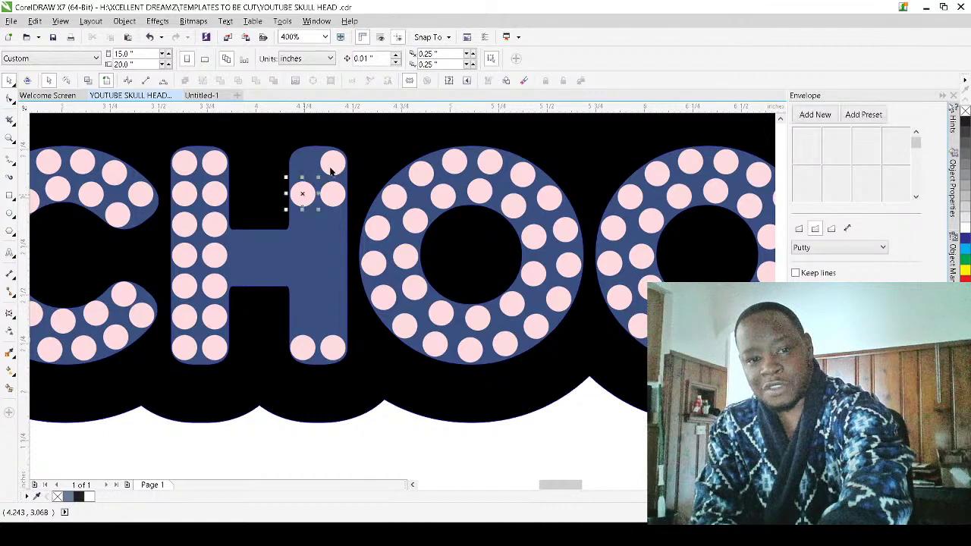
{"action": "key", "text": "Delete"}
{"action": "left_click", "coordinate": [331, 166]}
{"action": "key", "text": "Delete"}
{"action": "left_click", "coordinate": [335, 198]}
{"action": "key", "text": "Delete"}
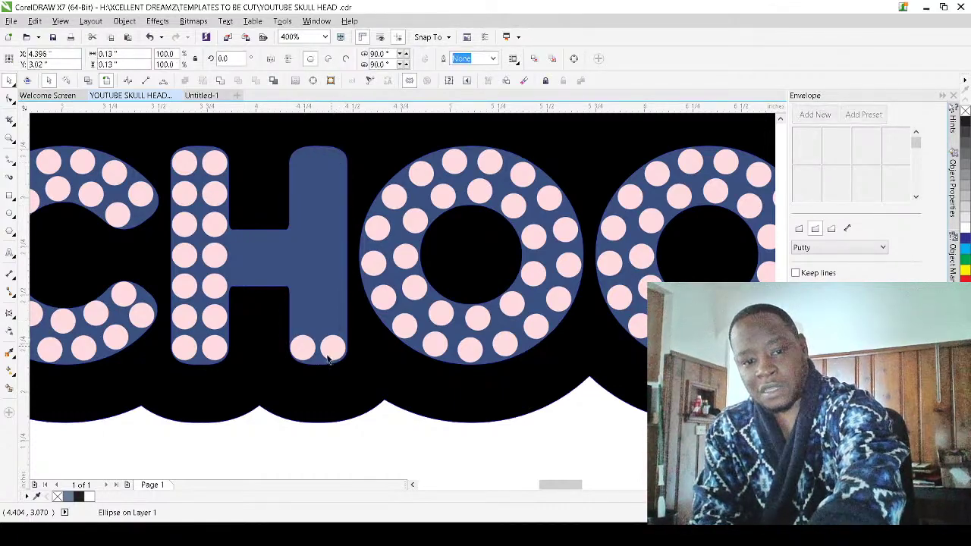
{"action": "left_click", "coordinate": [331, 347]}
{"action": "key", "text": "Delete"}
{"action": "left_click", "coordinate": [302, 349]}
{"action": "key", "text": "Delete"}
Copy the left stem's two full columns of 14 stones into the H's right stem
{"action": "left_click_drag", "start_coordinate": [247, 434], "coordinate": [170, 142]}
{"action": "left_click_drag", "start_coordinate": [185, 221], "coordinate": [299, 252]}
{"action": "scroll", "coordinate": [291, 264], "scroll_direction": "up", "scroll_amount": 2}
{"action": "scroll", "coordinate": [310, 256], "scroll_direction": "up", "scroll_amount": 4}
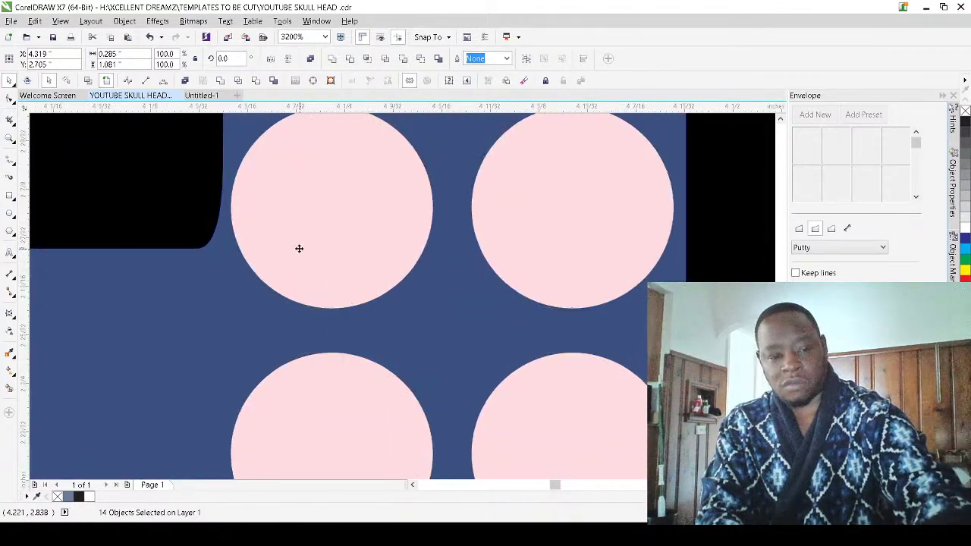
{"action": "scroll", "coordinate": [299, 252], "scroll_direction": "down", "scroll_amount": 4}
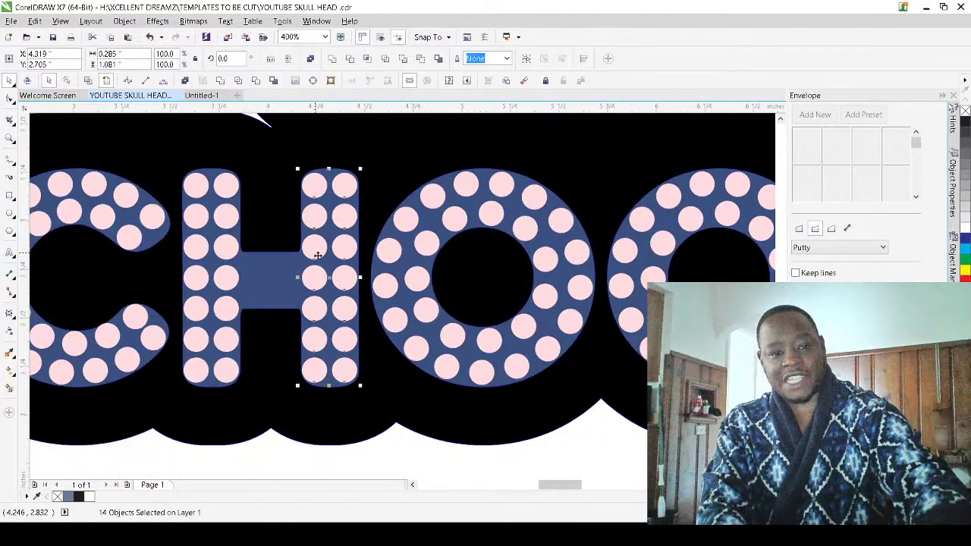
{"action": "key", "text": "Escape"}
Copy a two-by-two block of stones from the H's left stem into the H's empty crossbar
{"action": "scroll", "coordinate": [245, 294], "scroll_direction": "up", "scroll_amount": 4}
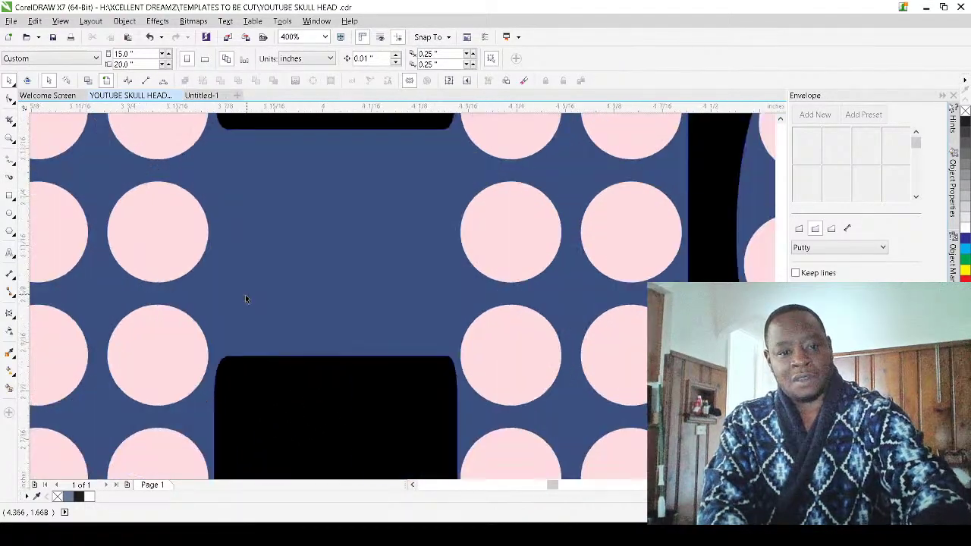
{"action": "scroll", "coordinate": [238, 291], "scroll_direction": "down", "scroll_amount": 2}
{"action": "left_click", "coordinate": [199, 263]}
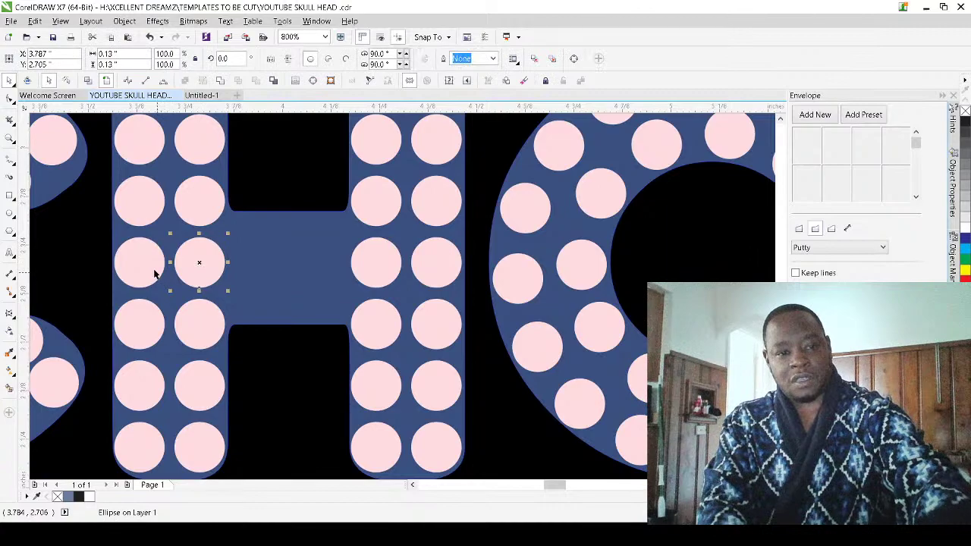
{"action": "left_click", "coordinate": [148, 272], "text": "shift"}
{"action": "left_click", "coordinate": [132, 328], "text": "shift"}
{"action": "left_click_drag", "start_coordinate": [200, 331], "coordinate": [320, 304]}
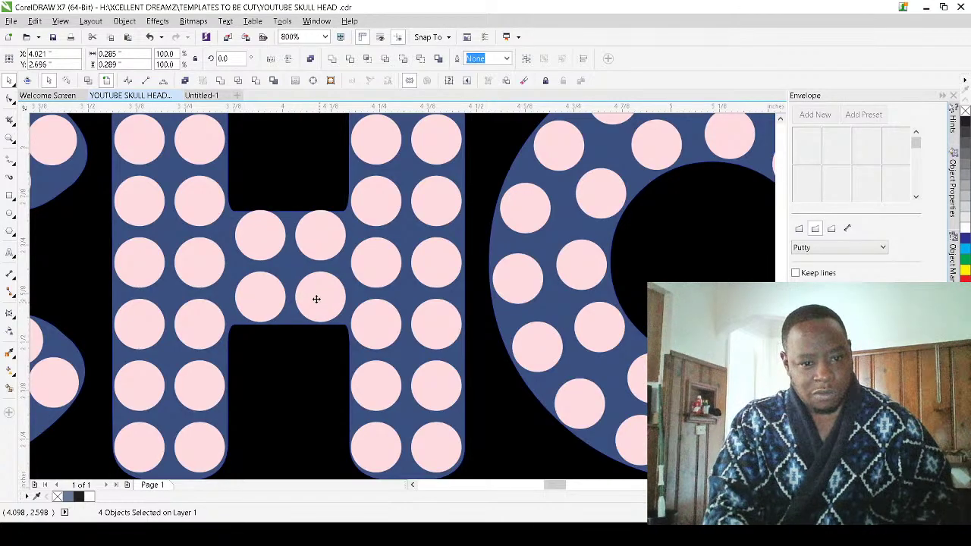
Fine-tune the position of the four crossbar stones so they sit centred between the H's two stems
{"action": "scroll", "coordinate": [335, 223], "scroll_direction": "up", "scroll_amount": 1}
{"action": "scroll", "coordinate": [321, 232], "scroll_direction": "up", "scroll_amount": 2}
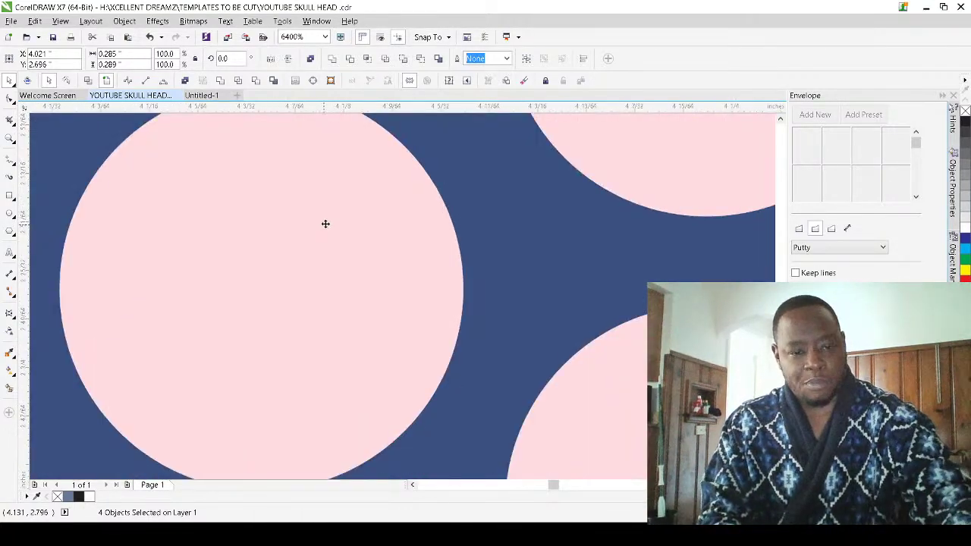
{"action": "scroll", "coordinate": [326, 223], "scroll_direction": "down", "scroll_amount": 2}
{"action": "left_click_drag", "start_coordinate": [316, 238], "coordinate": [328, 231]}
{"action": "scroll", "coordinate": [314, 245], "scroll_direction": "up", "scroll_amount": 1}
{"action": "scroll", "coordinate": [331, 230], "scroll_direction": "down", "scroll_amount": 3}
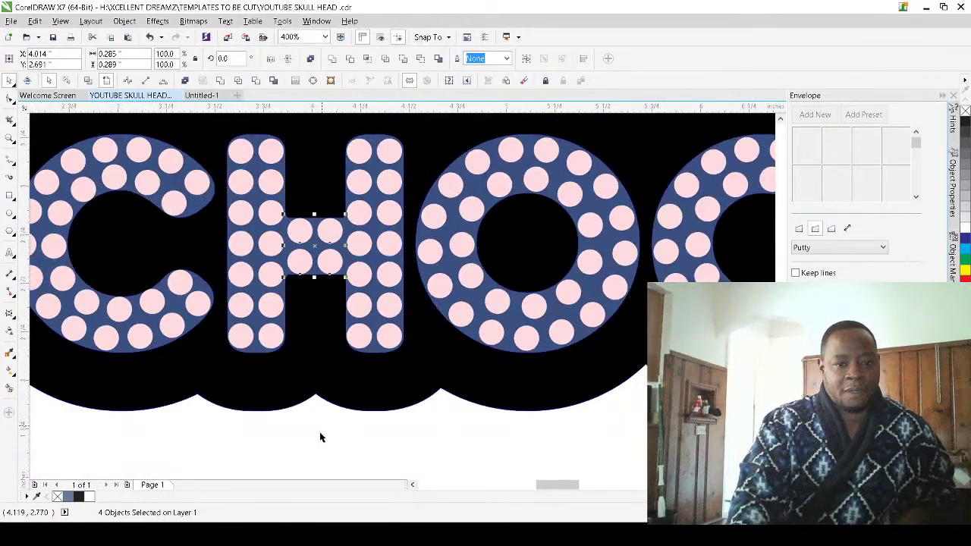
{"action": "scroll", "coordinate": [317, 446], "scroll_direction": "down", "scroll_amount": 2}
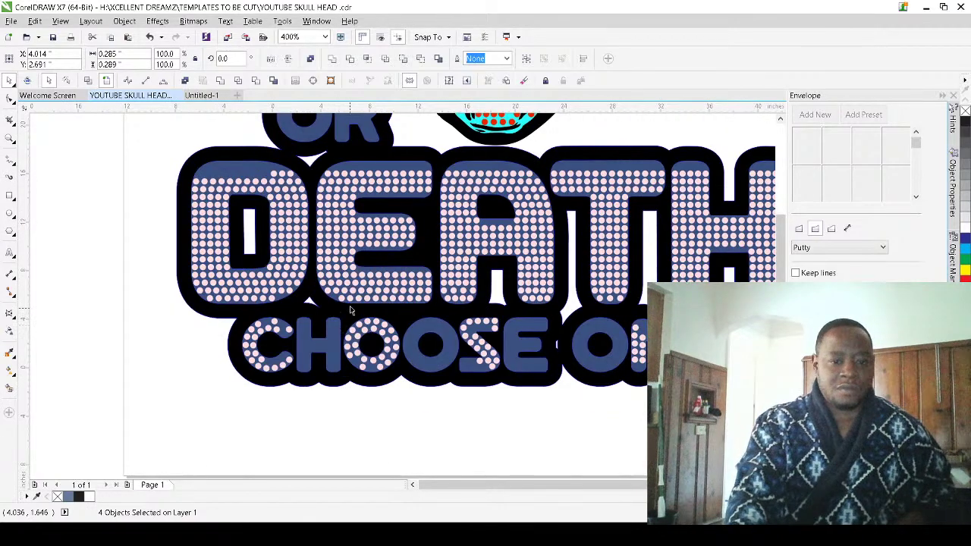
{"action": "scroll", "coordinate": [350, 311], "scroll_direction": "down", "scroll_amount": 4}
{"action": "key", "text": "Escape"}
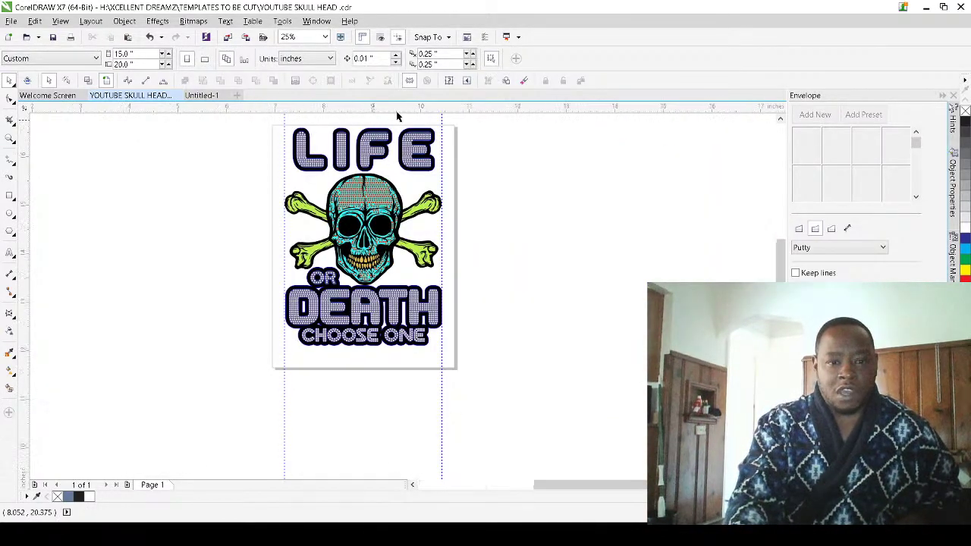
Copy ten stones from the top row of the F in LIFE into the empty strip above it
{"action": "scroll", "coordinate": [385, 130], "scroll_direction": "up", "scroll_amount": 2}
{"action": "scroll", "coordinate": [382, 260], "scroll_direction": "down", "scroll_amount": 3}
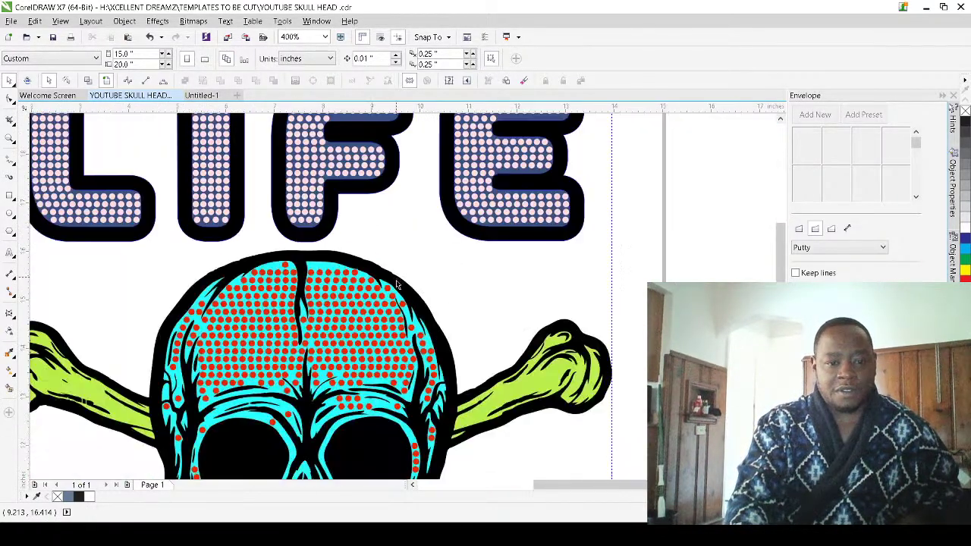
{"action": "scroll", "coordinate": [389, 175], "scroll_direction": "down", "scroll_amount": 1}
{"action": "scroll", "coordinate": [392, 189], "scroll_direction": "up", "scroll_amount": 1}
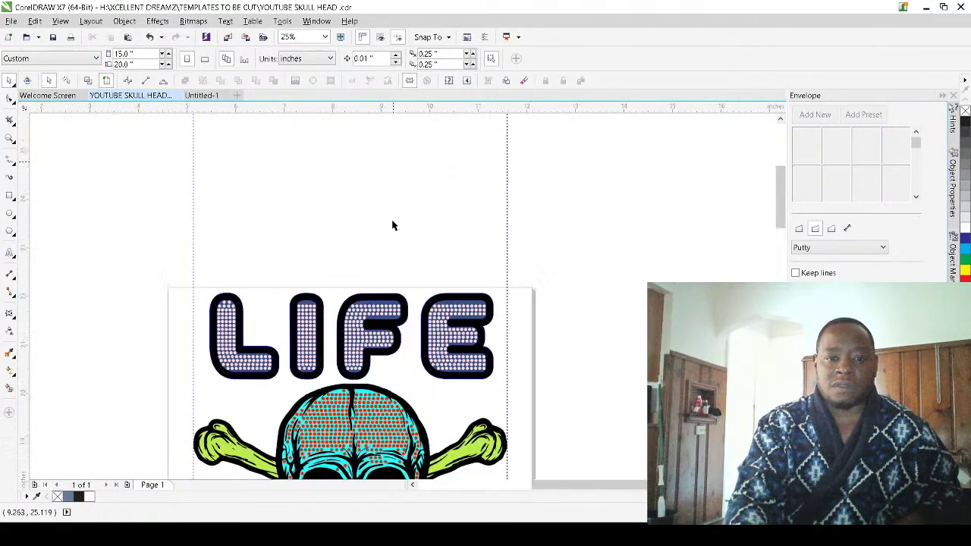
{"action": "scroll", "coordinate": [382, 392], "scroll_direction": "up", "scroll_amount": 1}
{"action": "scroll", "coordinate": [375, 463], "scroll_direction": "up", "scroll_amount": 2}
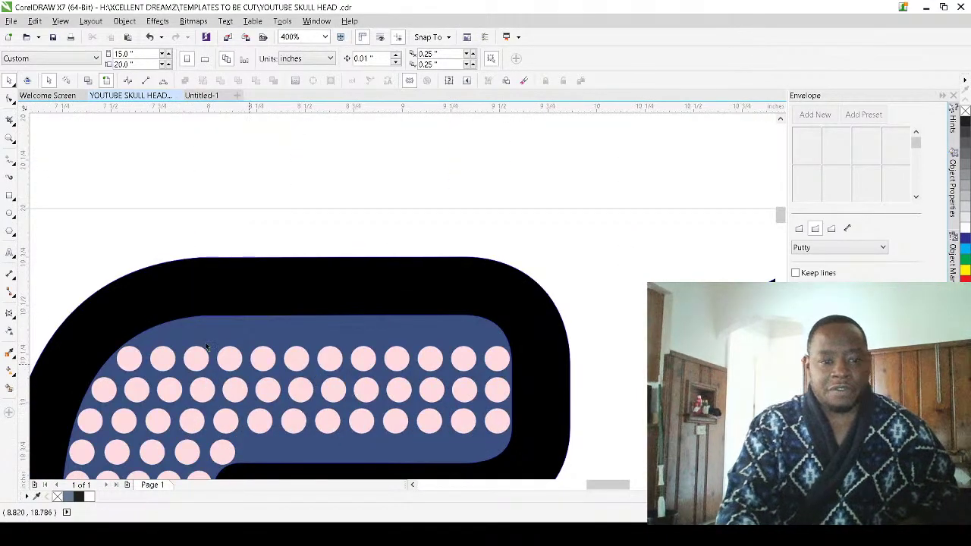
{"action": "left_click_drag", "start_coordinate": [153, 239], "coordinate": [455, 301]}
{"action": "scroll", "coordinate": [486, 355], "scroll_direction": "up", "scroll_amount": 1}
{"action": "scroll", "coordinate": [485, 355], "scroll_direction": "down", "scroll_amount": 1}
{"action": "scroll", "coordinate": [479, 349], "scroll_direction": "up", "scroll_amount": 1}
{"action": "scroll", "coordinate": [455, 302], "scroll_direction": "down", "scroll_amount": 4}
{"action": "scroll", "coordinate": [468, 256], "scroll_direction": "up", "scroll_amount": 1}
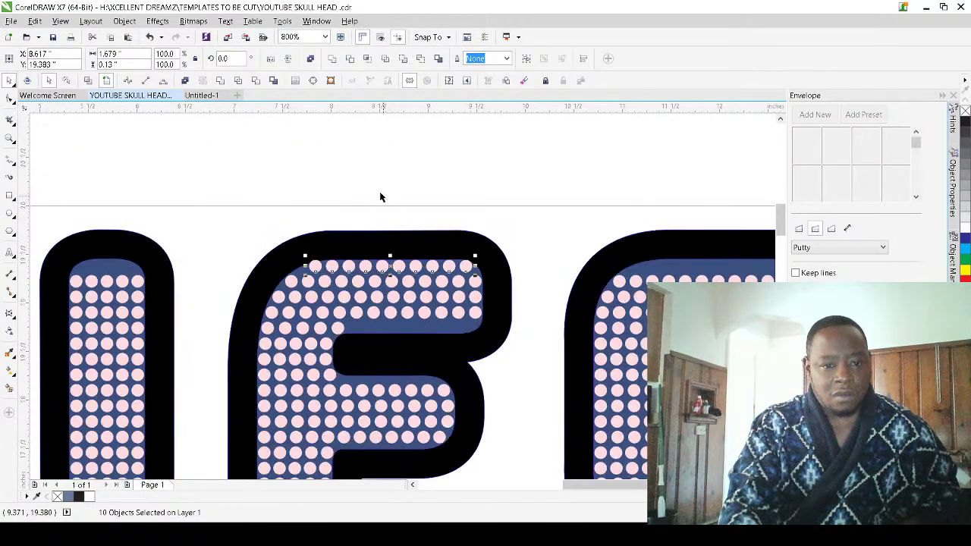
{"action": "scroll", "coordinate": [306, 201], "scroll_direction": "down", "scroll_amount": 2}
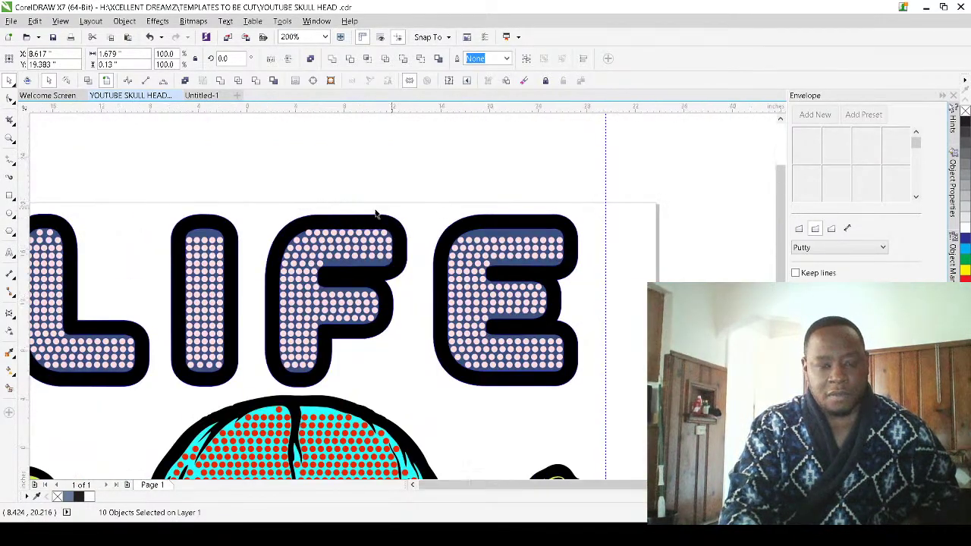
{"action": "scroll", "coordinate": [379, 217], "scroll_direction": "down", "scroll_amount": 1}
{"action": "key", "text": "Escape"}
Copy eleven stones from the top row of the E in LIFE into the empty strip above it
{"action": "scroll", "coordinate": [421, 212], "scroll_direction": "down", "scroll_amount": 1}
{"action": "scroll", "coordinate": [418, 210], "scroll_direction": "up", "scroll_amount": 3}
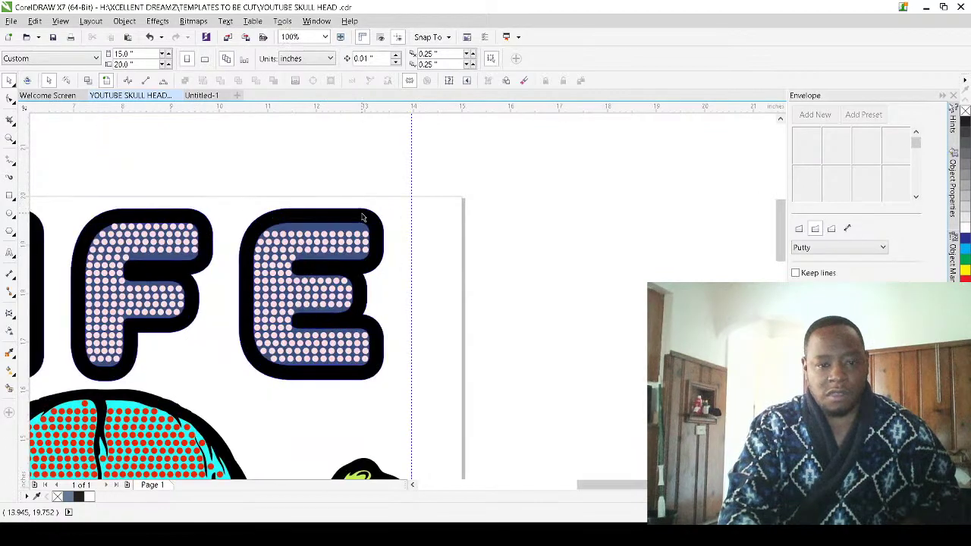
{"action": "left_click_drag", "start_coordinate": [176, 197], "coordinate": [369, 278]}
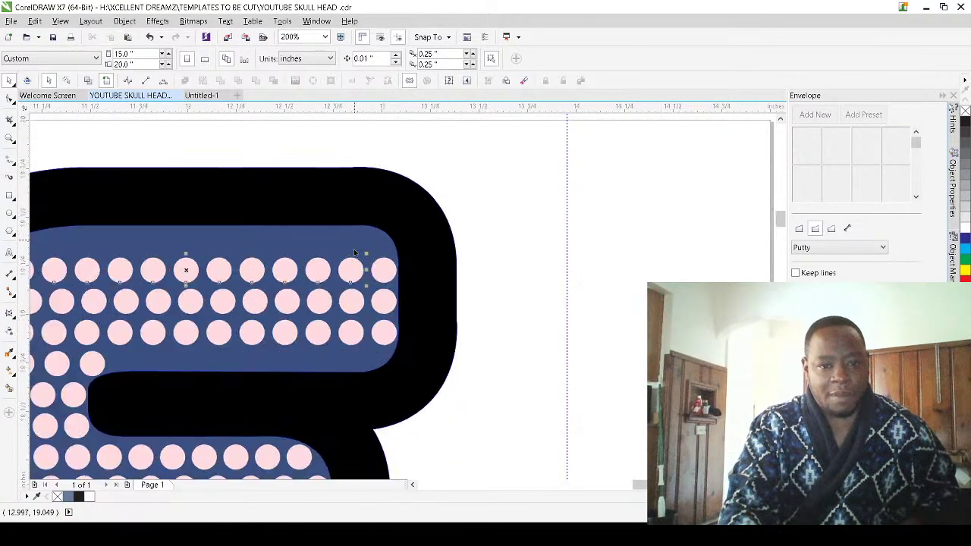
{"action": "scroll", "coordinate": [369, 278], "scroll_direction": "up", "scroll_amount": 2}
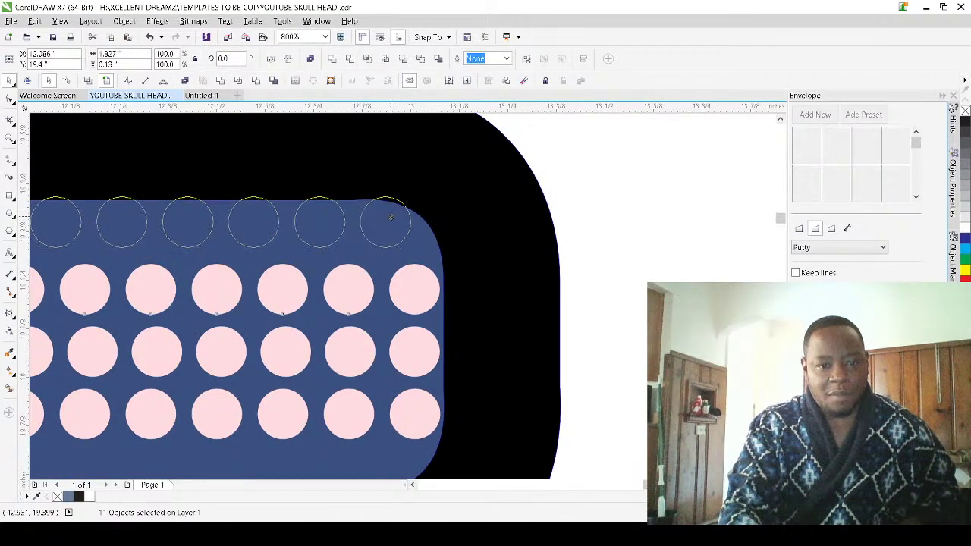
{"action": "scroll", "coordinate": [452, 195], "scroll_direction": "down", "scroll_amount": 2}
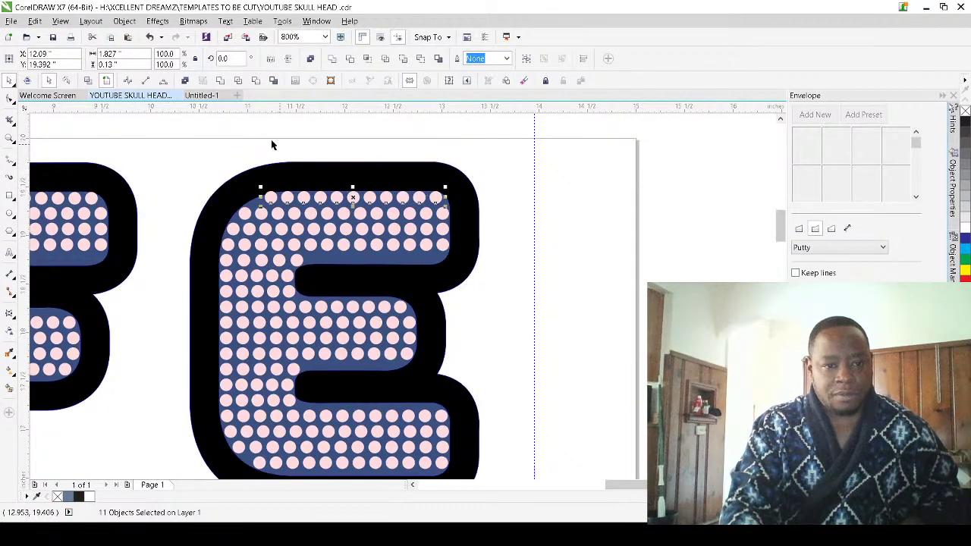
{"action": "left_click", "coordinate": [237, 158]}
Place a copied stone in the gap on the E's upper-left curve, beside the new top row
{"action": "scroll", "coordinate": [237, 158], "scroll_direction": "up", "scroll_amount": 3}
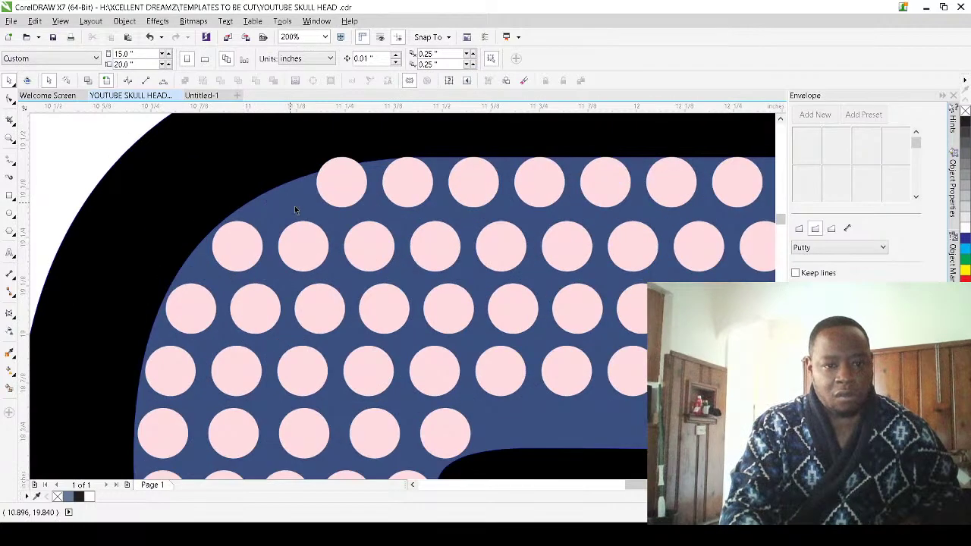
{"action": "scroll", "coordinate": [325, 199], "scroll_direction": "down", "scroll_amount": 3}
{"action": "scroll", "coordinate": [324, 205], "scroll_direction": "up", "scroll_amount": 2}
{"action": "scroll", "coordinate": [349, 186], "scroll_direction": "down", "scroll_amount": 2}
{"action": "scroll", "coordinate": [346, 180], "scroll_direction": "up", "scroll_amount": 4}
{"action": "left_click", "coordinate": [336, 179]}
{"action": "left_click_drag", "start_coordinate": [222, 201], "coordinate": [231, 207]}
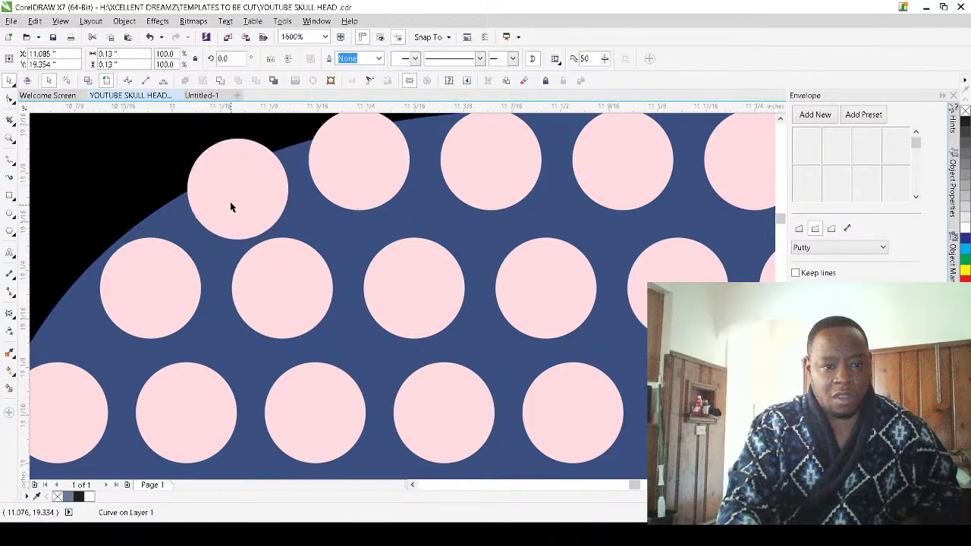
Distribute the stones running down from the E's new corner stone evenly, then even out the lower three the same way
{"action": "scroll", "coordinate": [232, 209], "scroll_direction": "down", "scroll_amount": 4}
{"action": "scroll", "coordinate": [247, 230], "scroll_direction": "up", "scroll_amount": 3}
{"action": "left_click", "coordinate": [247, 230], "text": "shift"}
{"action": "left_click", "coordinate": [329, 343], "text": "shift"}
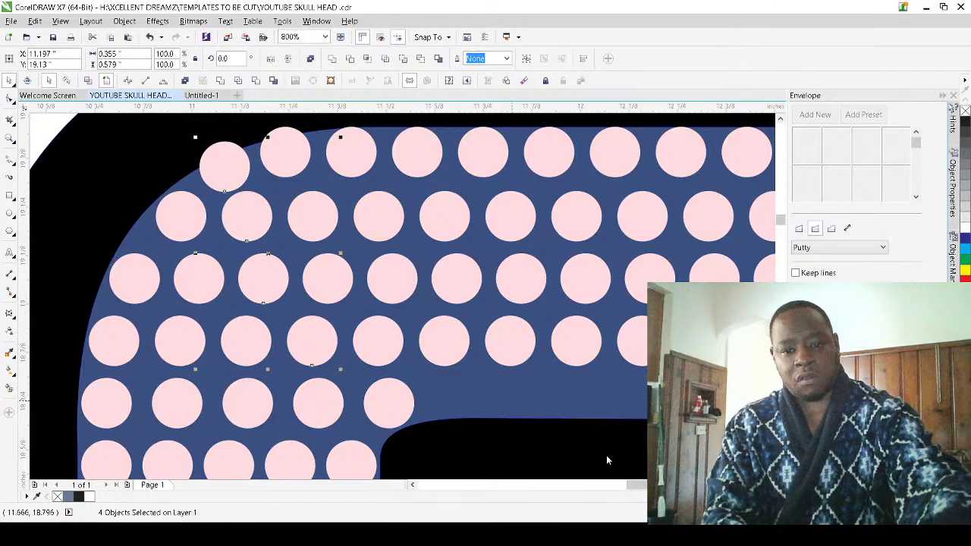
{"action": "key", "text": "ctrl+z"}
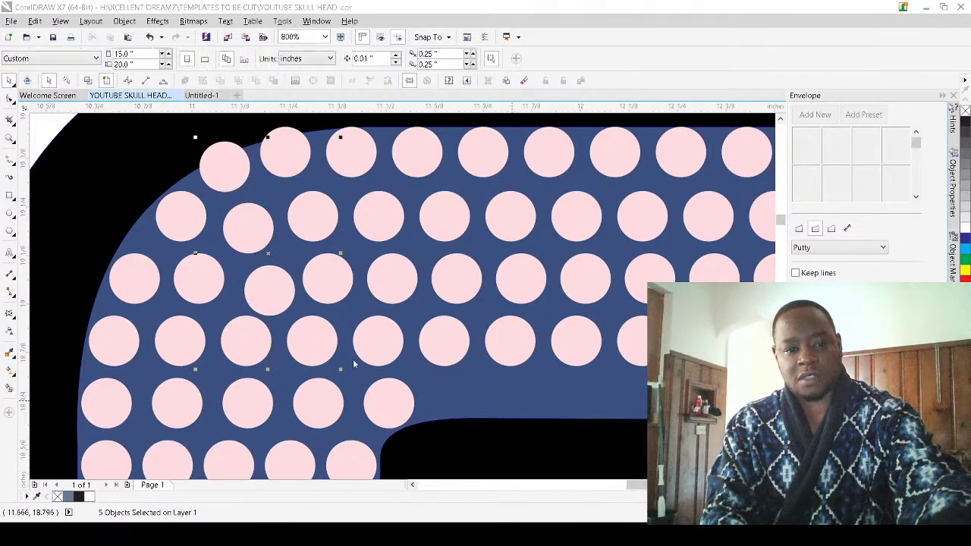
{"action": "left_click", "coordinate": [244, 341]}
{"action": "left_click", "coordinate": [285, 296], "text": "shift"}
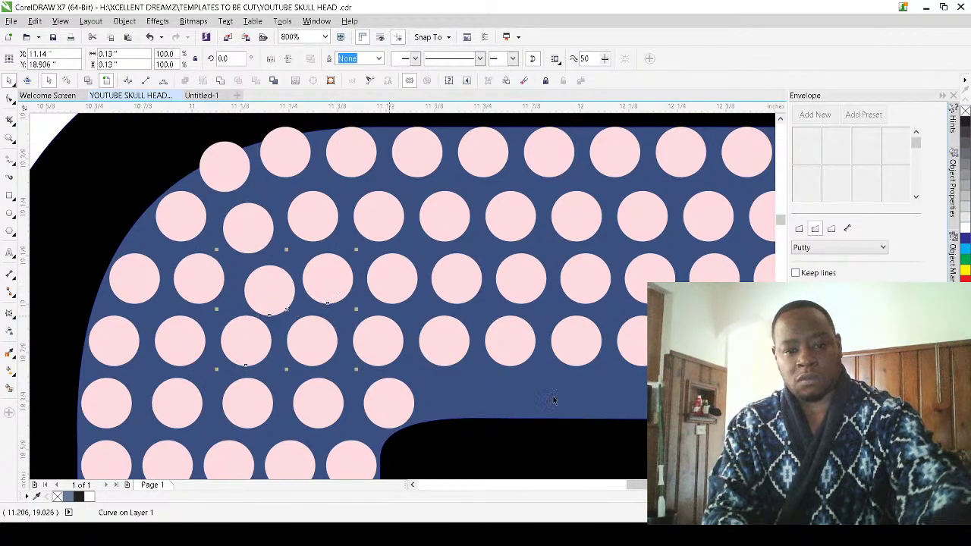
{"action": "key", "text": "ctrl+r"}
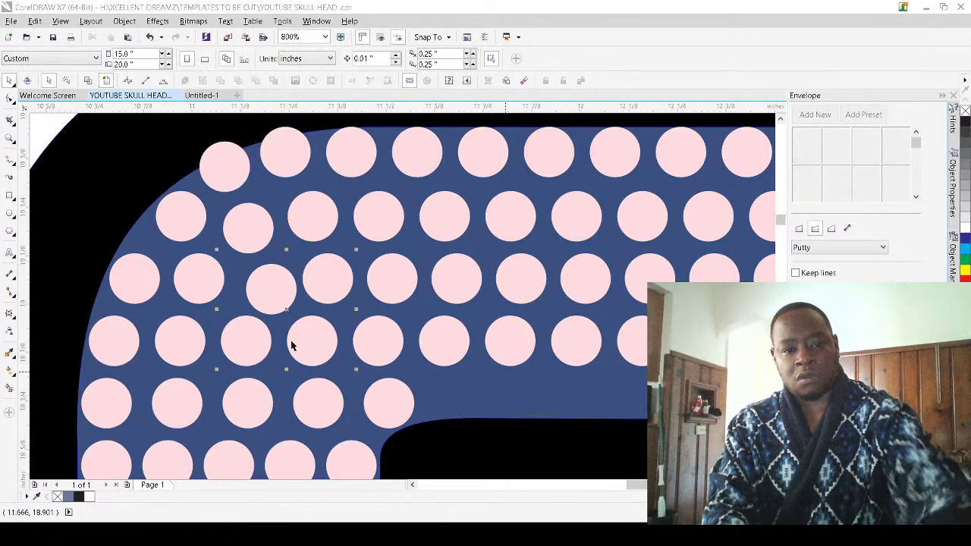
{"action": "left_click", "coordinate": [289, 343]}
Place a copied stone in the gap on the F's upper-left curve, beside the new top row
{"action": "scroll", "coordinate": [295, 336], "scroll_direction": "down", "scroll_amount": 2}
{"action": "scroll", "coordinate": [306, 278], "scroll_direction": "down", "scroll_amount": 2}
{"action": "left_click", "coordinate": [318, 223]}
{"action": "scroll", "coordinate": [218, 283], "scroll_direction": "up", "scroll_amount": 2}
{"action": "scroll", "coordinate": [225, 288], "scroll_direction": "up", "scroll_amount": 3}
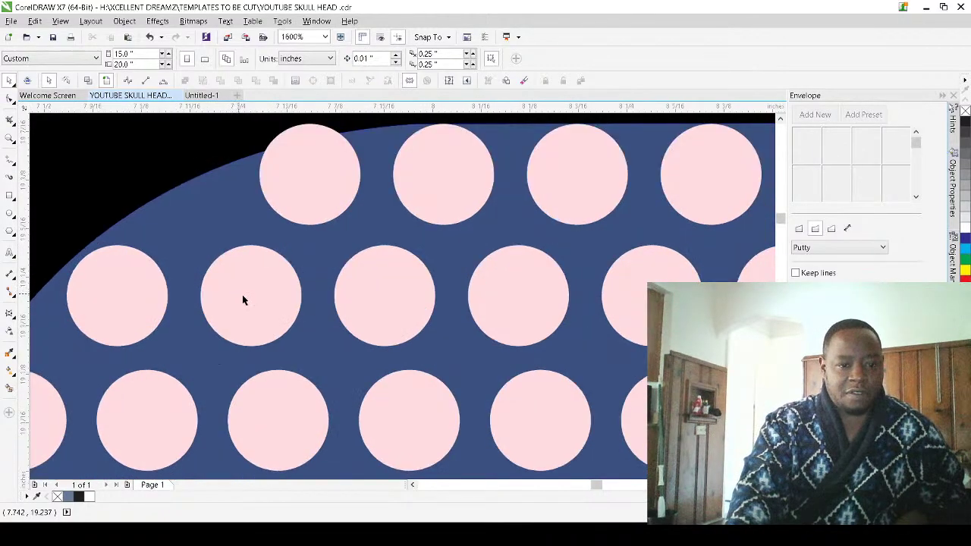
{"action": "left_click_drag", "start_coordinate": [243, 300], "coordinate": [202, 221]}
{"action": "scroll", "coordinate": [200, 250], "scroll_direction": "down", "scroll_amount": 1}
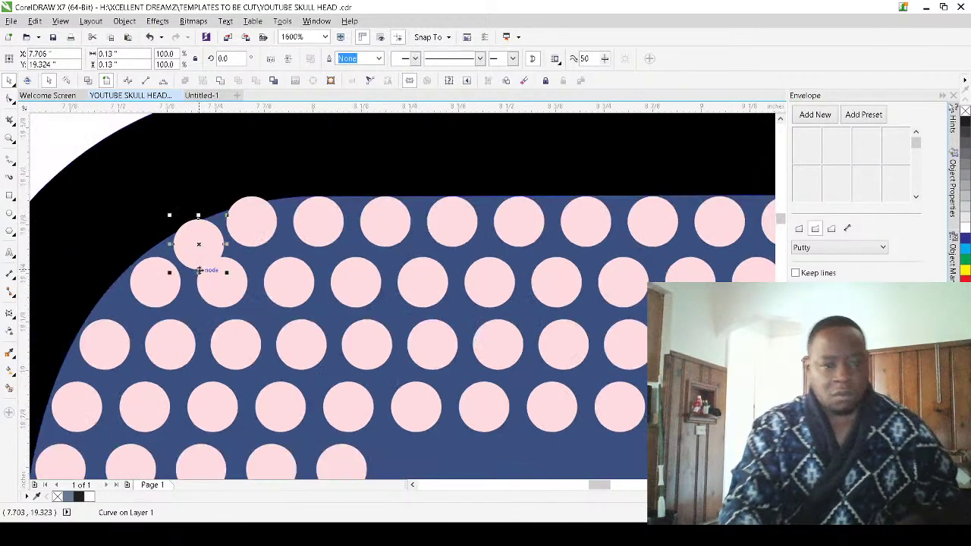
Distribute the column of stones below the F's new corner stone evenly to remove the overlap
{"action": "left_click", "coordinate": [231, 345], "text": "shift"}
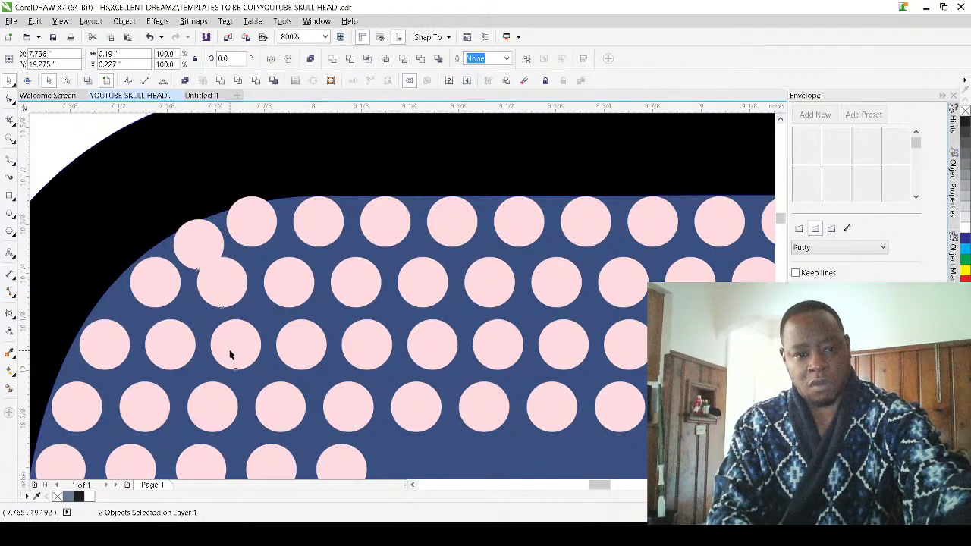
{"action": "left_click", "coordinate": [205, 468], "text": "shift"}
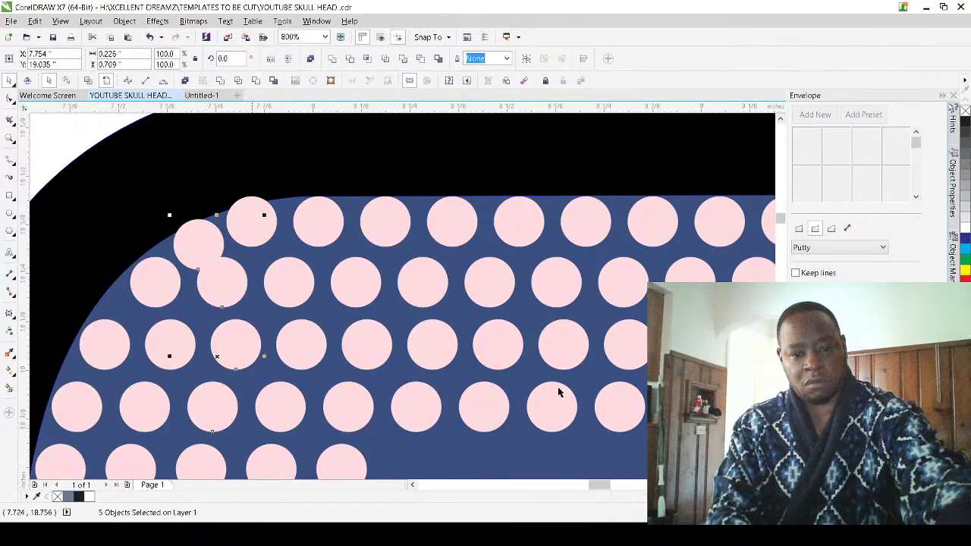
{"action": "left_click", "coordinate": [579, 450]}
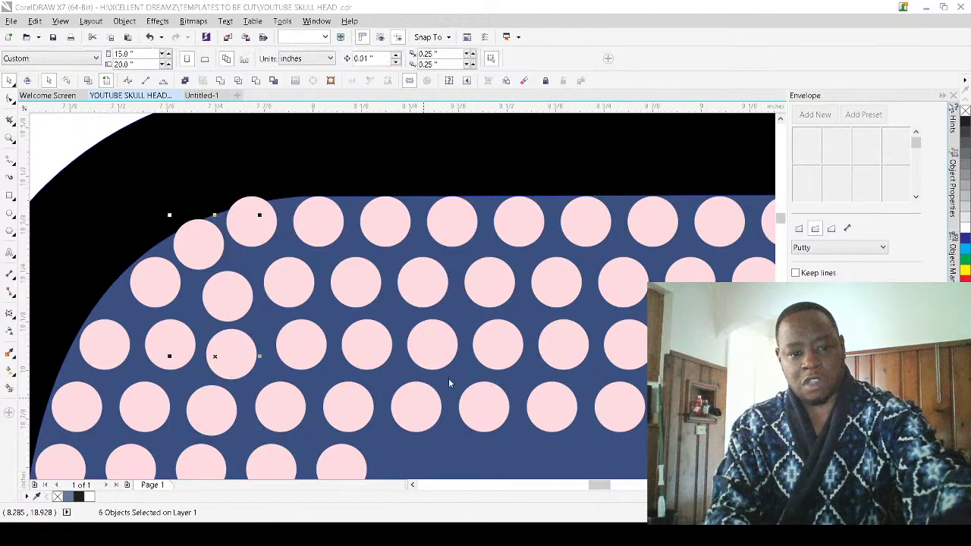
{"action": "left_click", "coordinate": [302, 343]}
Copy four stones from the top row of the I in LIFE into its rounded top, staggered between the stones below
{"action": "scroll", "coordinate": [355, 299], "scroll_direction": "down", "scroll_amount": 3}
{"action": "scroll", "coordinate": [361, 182], "scroll_direction": "down", "scroll_amount": 1}
{"action": "scroll", "coordinate": [223, 227], "scroll_direction": "up", "scroll_amount": 2}
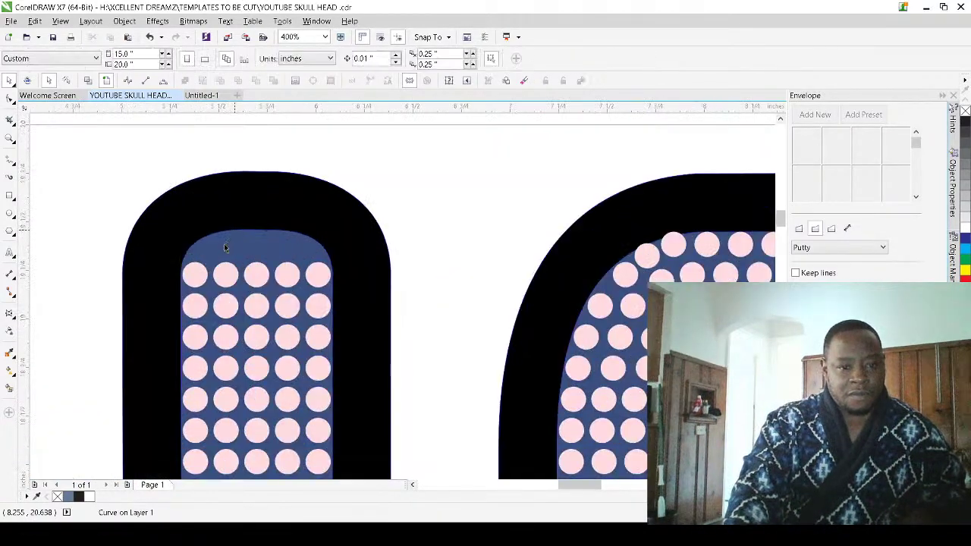
{"action": "left_click_drag", "start_coordinate": [190, 154], "coordinate": [310, 303]}
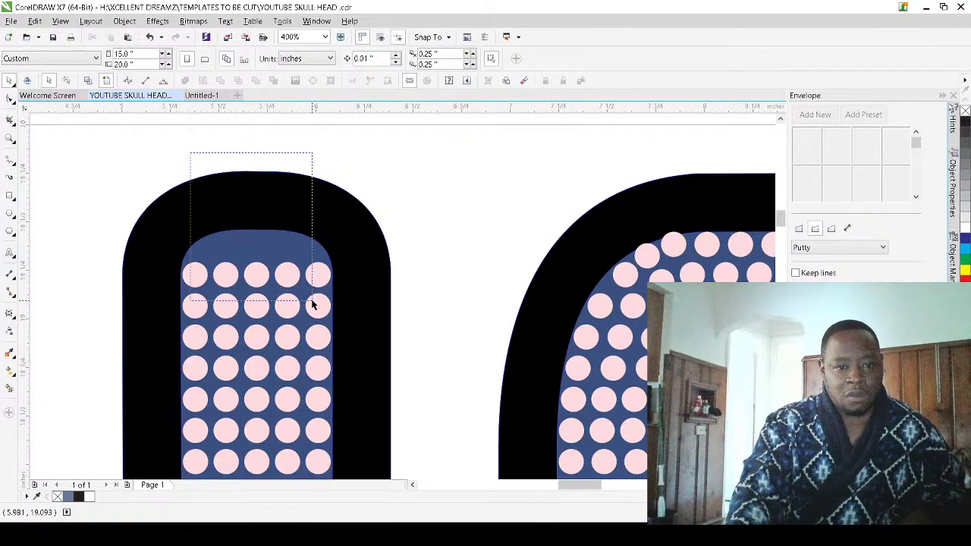
{"action": "scroll", "coordinate": [307, 300], "scroll_direction": "up", "scroll_amount": 2}
{"action": "scroll", "coordinate": [311, 304], "scroll_direction": "down", "scroll_amount": 2}
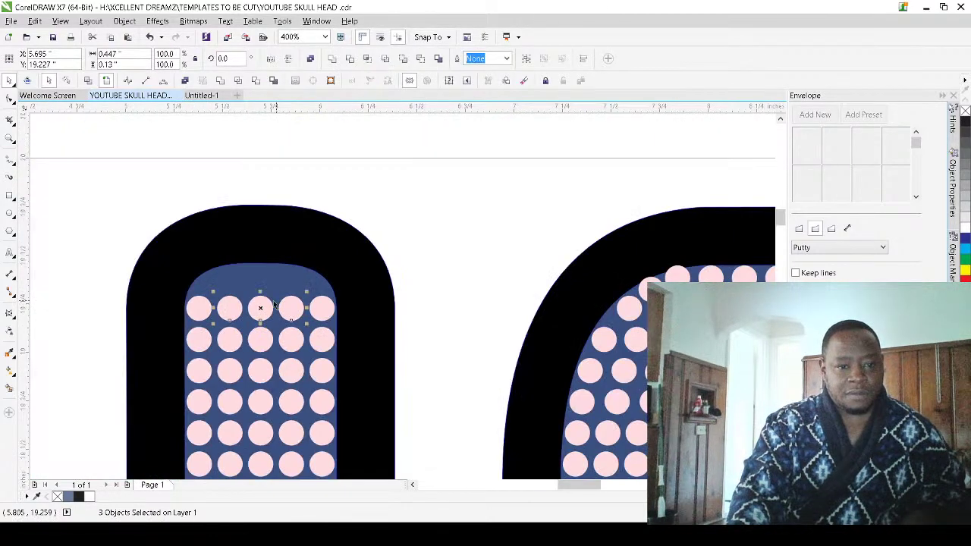
{"action": "left_click_drag", "start_coordinate": [134, 186], "coordinate": [316, 263]}
{"action": "scroll", "coordinate": [303, 298], "scroll_direction": "up", "scroll_amount": 1}
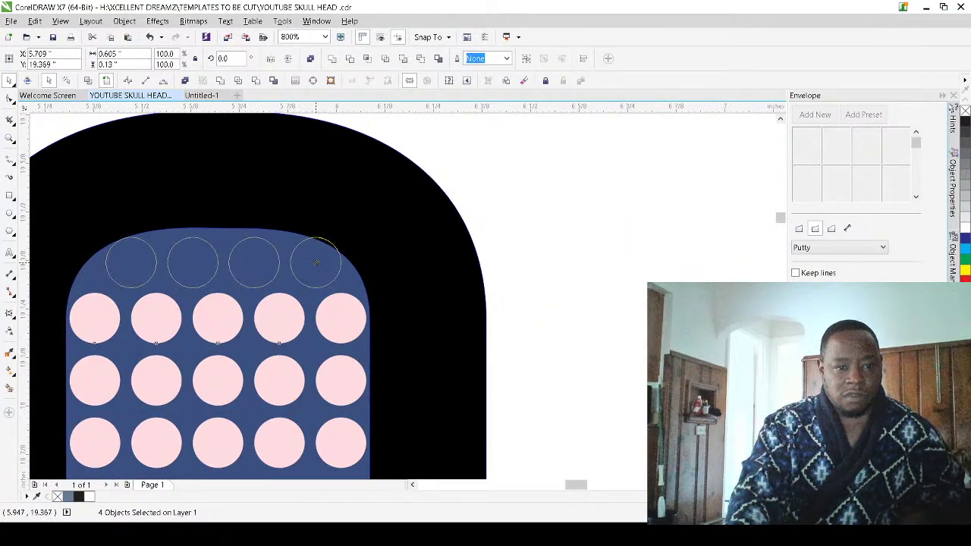
{"action": "scroll", "coordinate": [364, 202], "scroll_direction": "down", "scroll_amount": 2}
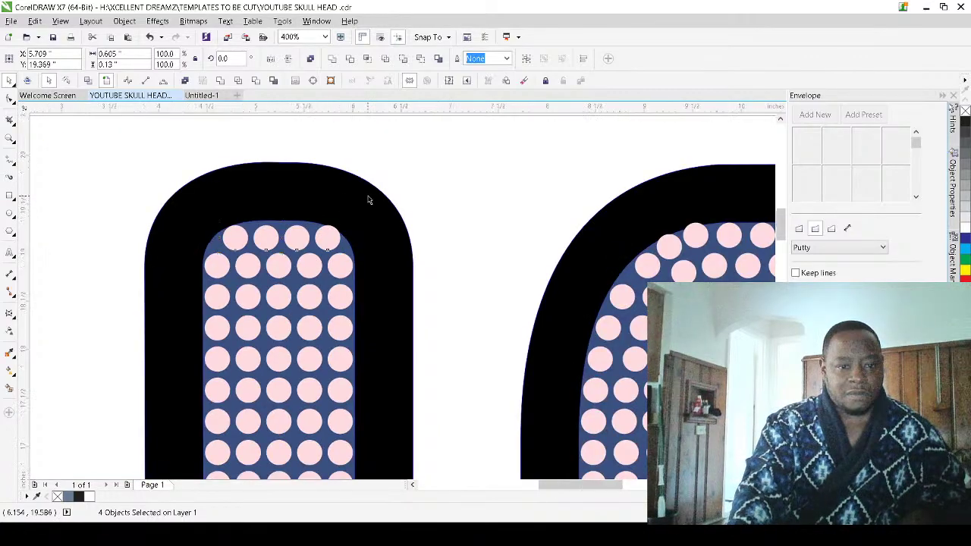
{"action": "scroll", "coordinate": [392, 181], "scroll_direction": "down", "scroll_amount": 2}
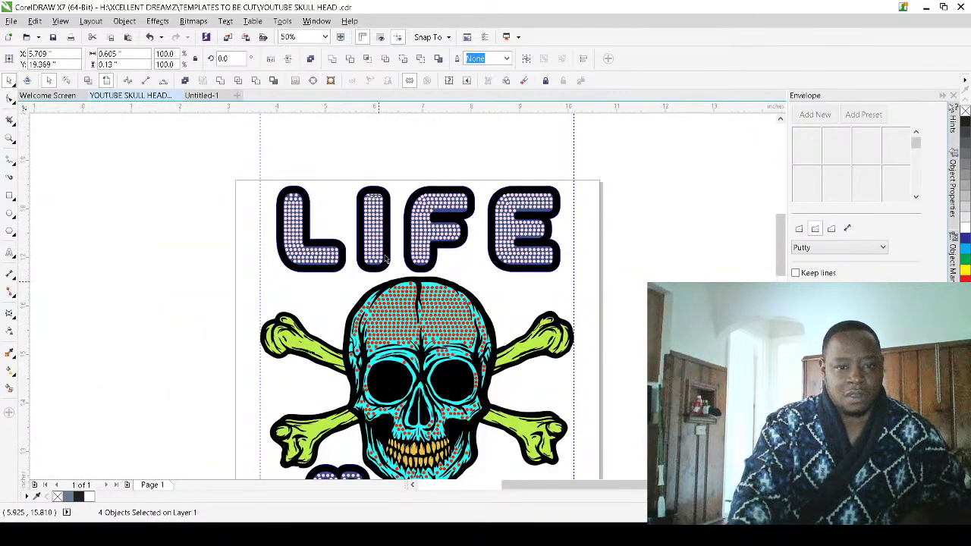
{"action": "scroll", "coordinate": [374, 278], "scroll_direction": "up", "scroll_amount": 3}
{"action": "scroll", "coordinate": [349, 279], "scroll_direction": "down", "scroll_amount": 3}
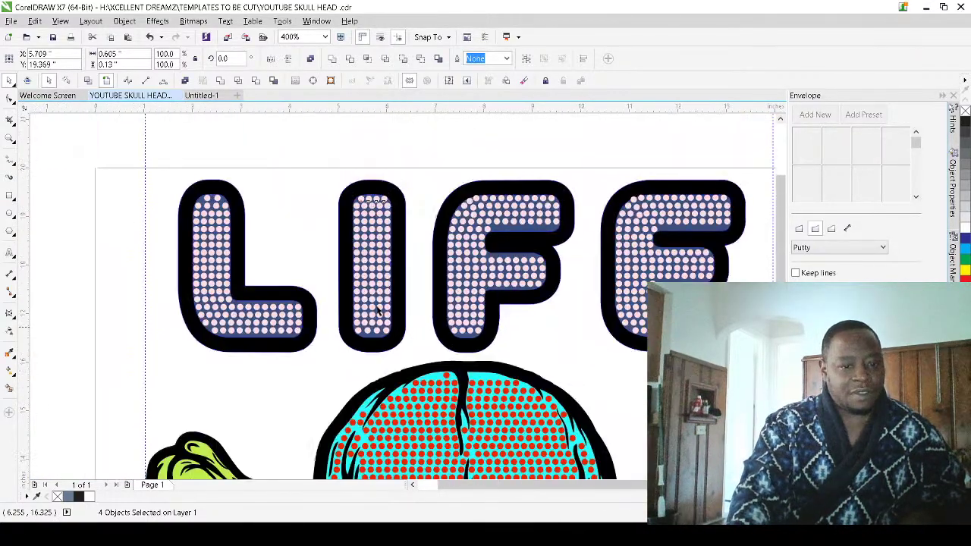
{"action": "scroll", "coordinate": [337, 279], "scroll_direction": "up", "scroll_amount": 1}
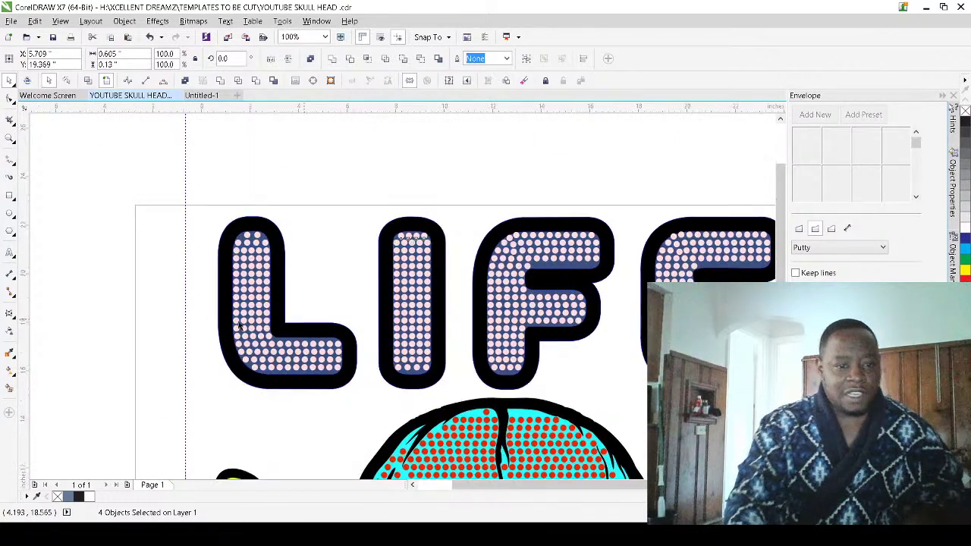
Select the whole LIFE OR DEATH CHOOSE ONE artwork and generate a T-shirt mockup page from it
{"action": "scroll", "coordinate": [303, 318], "scroll_direction": "down", "scroll_amount": 3}
{"action": "scroll", "coordinate": [273, 351], "scroll_direction": "up", "scroll_amount": 3}
{"action": "scroll", "coordinate": [188, 309], "scroll_direction": "up", "scroll_amount": 3}
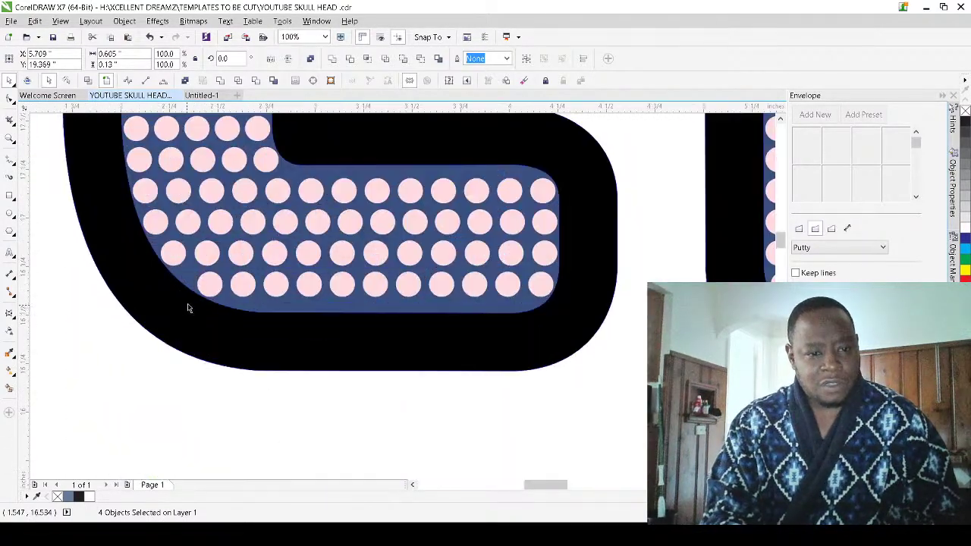
{"action": "scroll", "coordinate": [207, 292], "scroll_direction": "down", "scroll_amount": 6}
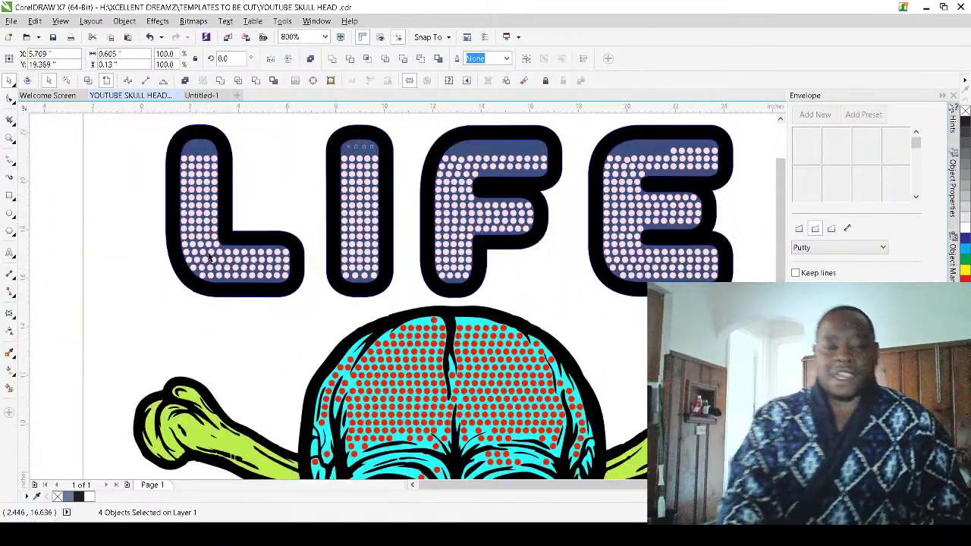
{"action": "scroll", "coordinate": [255, 195], "scroll_direction": "down", "scroll_amount": 1}
{"action": "left_click", "coordinate": [253, 189]}
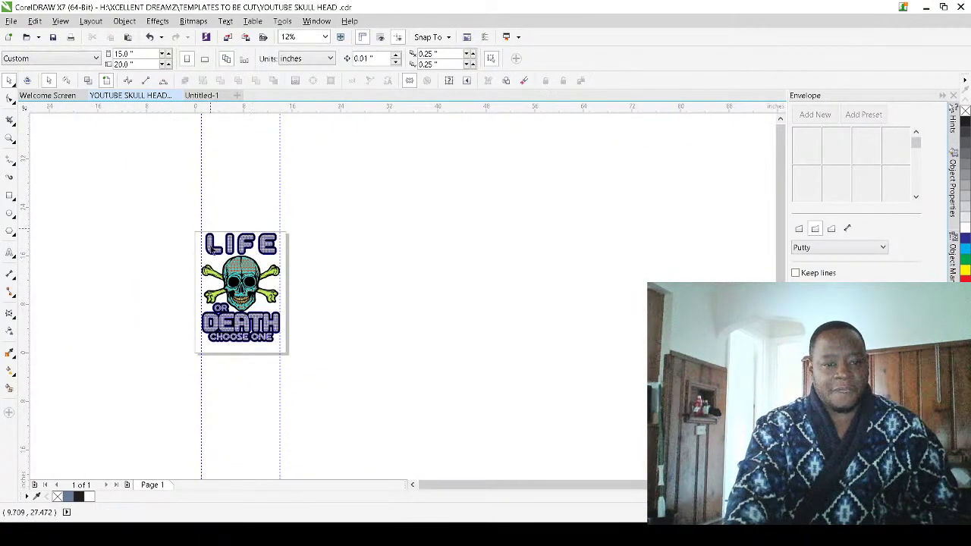
{"action": "scroll", "coordinate": [216, 302], "scroll_direction": "up", "scroll_amount": 1}
{"action": "left_click_drag", "start_coordinate": [168, 155], "coordinate": [392, 460]}
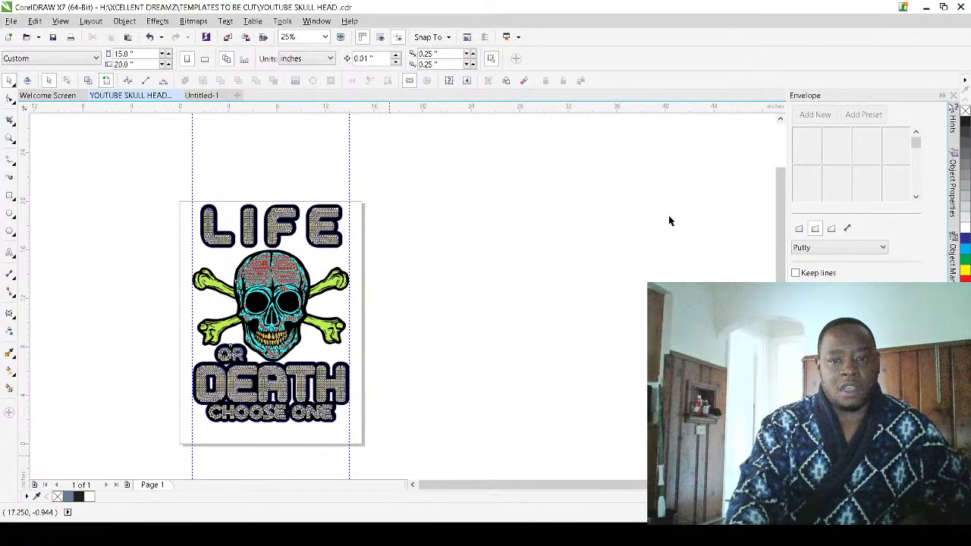
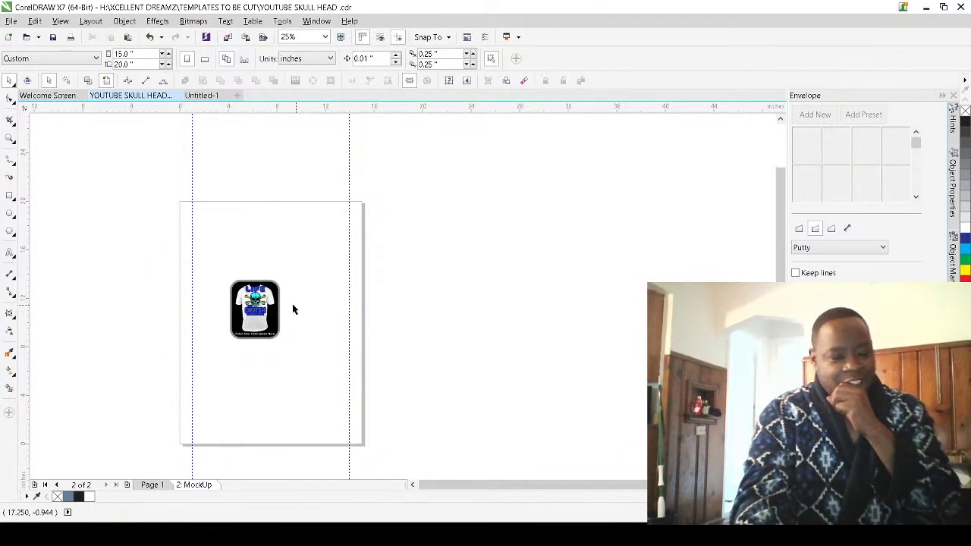
Delete the placeholder description text and the black rounded frame from the T-shirt mockup
{"action": "scroll", "coordinate": [246, 300], "scroll_direction": "up", "scroll_amount": 1}
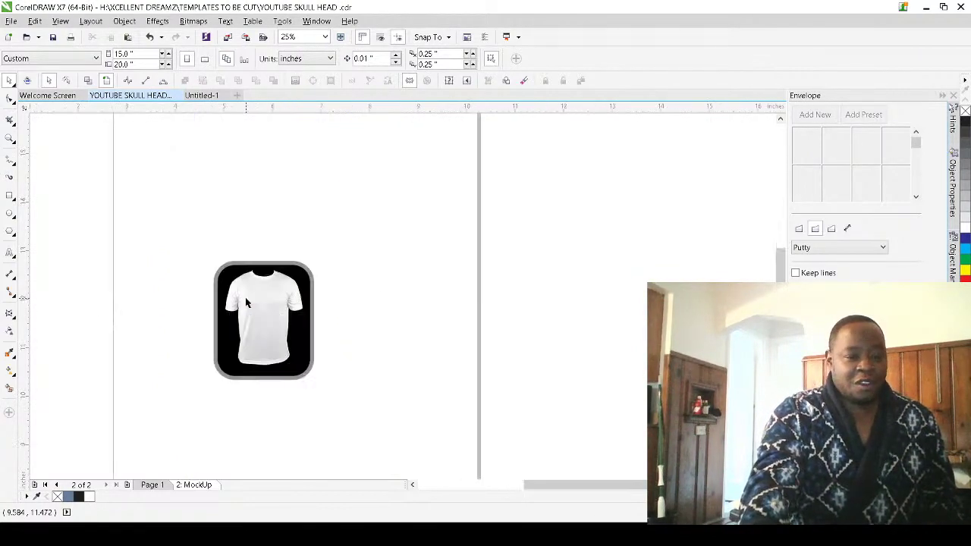
{"action": "scroll", "coordinate": [215, 345], "scroll_direction": "up", "scroll_amount": 1}
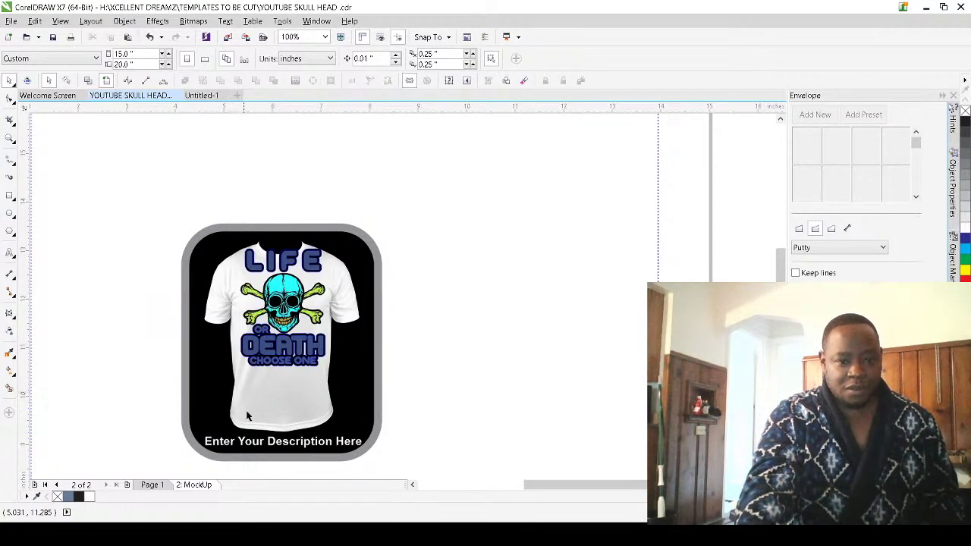
{"action": "left_click", "coordinate": [226, 446]}
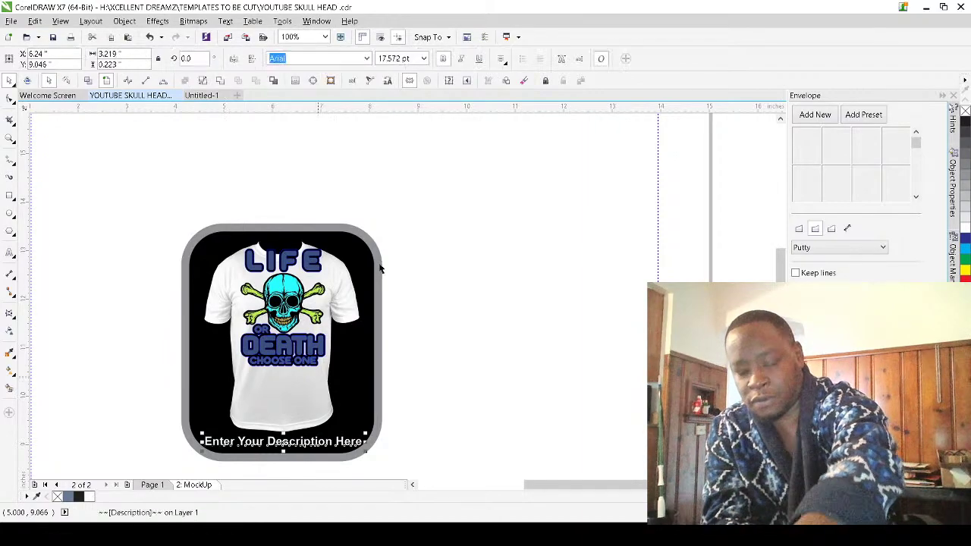
Move the T-shirt image up slightly and send it behind the skull artwork
{"action": "left_click", "coordinate": [342, 284]}
{"action": "mouse_move", "coordinate": [343, 286]}
{"action": "left_mouse_down"}
{"action": "mouse_move", "coordinate": [341, 300]}
{"action": "mouse_move", "coordinate": [343, 272]}
{"action": "left_mouse_up"}
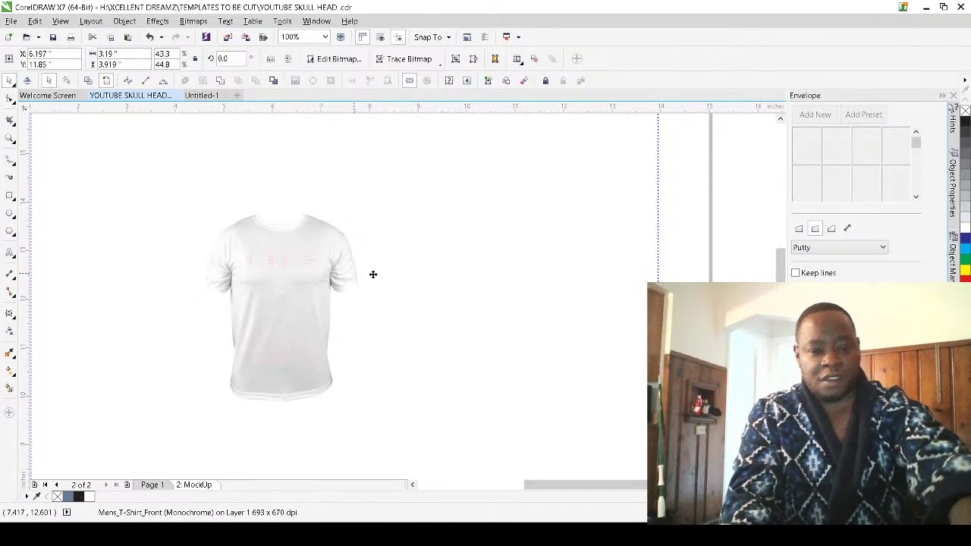
{"action": "key", "text": "shift+Page_Down"}
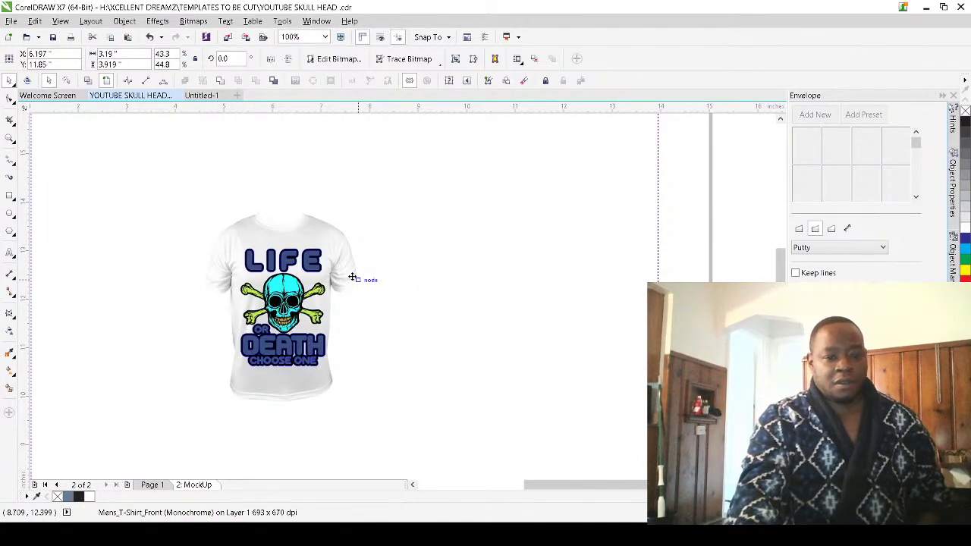
Shift the T-shirt image about 0.06 inches to the right beneath the artwork and deselect it
{"action": "scroll", "coordinate": [322, 306], "scroll_direction": "up", "scroll_amount": 2}
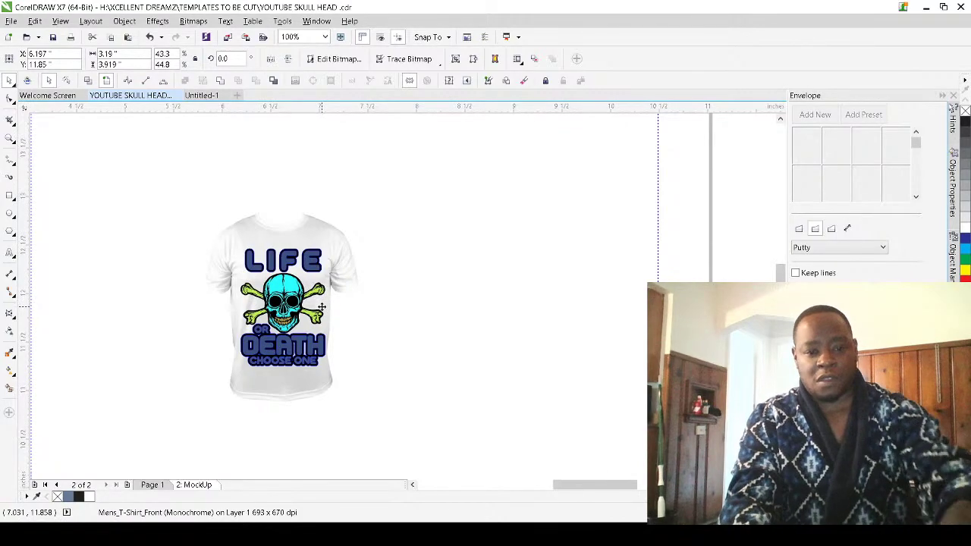
{"action": "scroll", "coordinate": [277, 325], "scroll_direction": "up", "scroll_amount": 2}
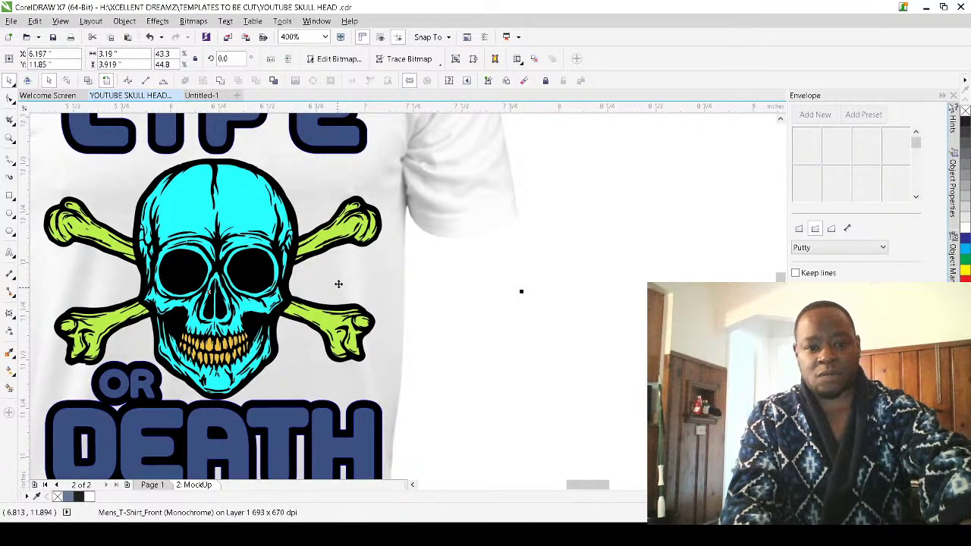
{"action": "left_click_drag", "start_coordinate": [340, 279], "coordinate": [350, 277]}
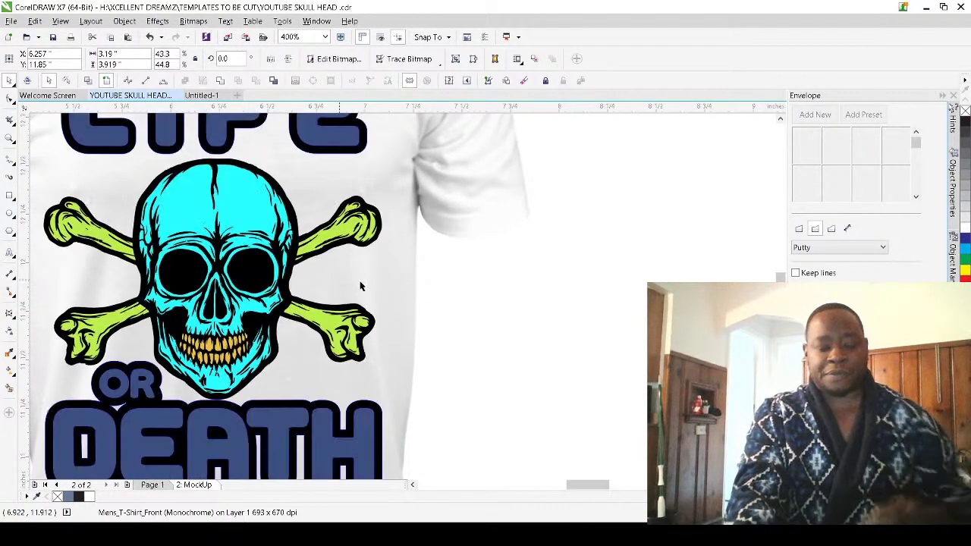
{"action": "scroll", "coordinate": [363, 281], "scroll_direction": "down", "scroll_amount": 3}
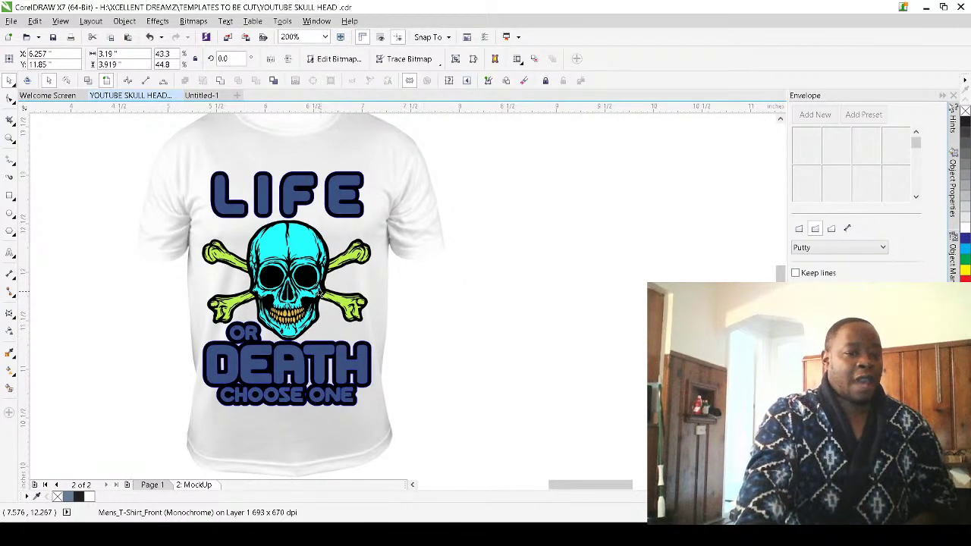
{"action": "key", "text": "Escape"}
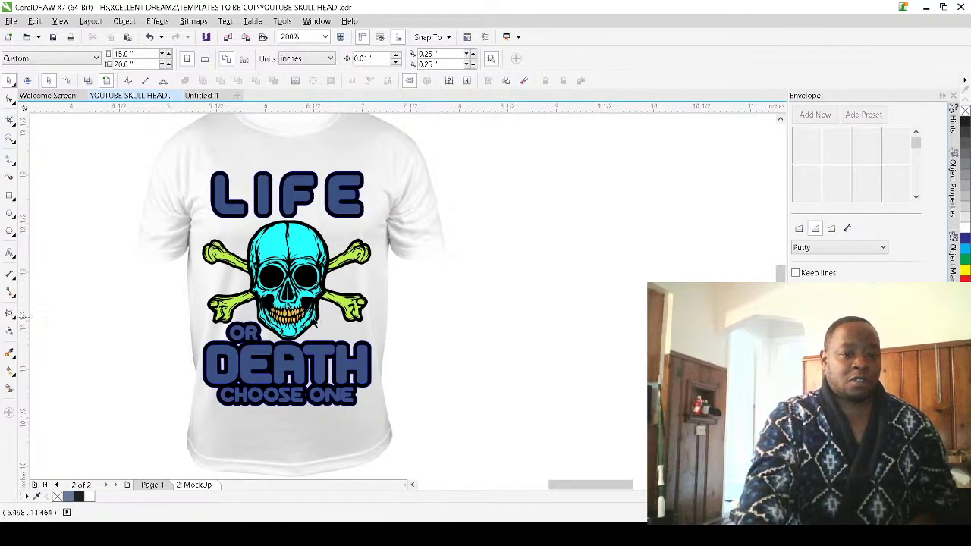
Delete the blue fill shape behind the lettering stones and the cyan fill shape behind the skull stones
{"action": "left_click", "coordinate": [249, 371]}
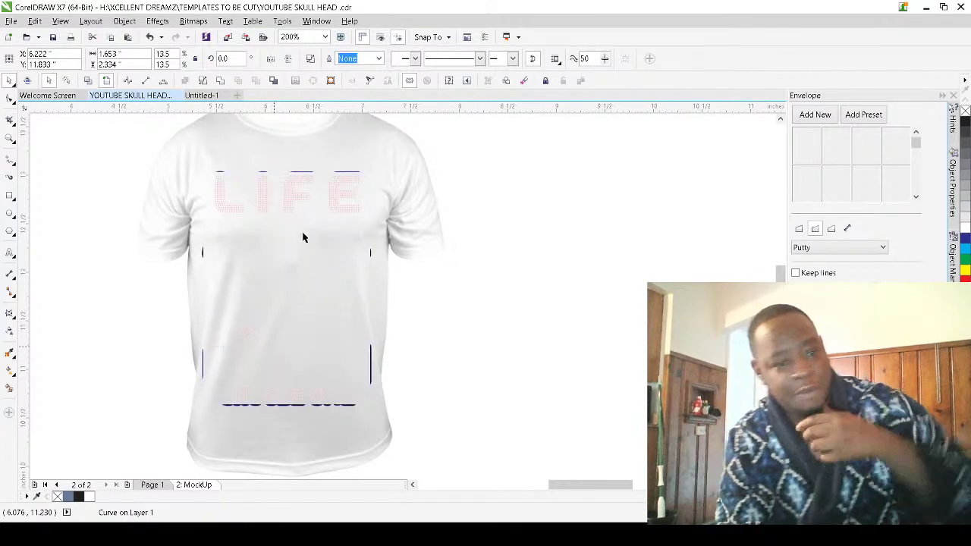
{"action": "key", "text": "Escape"}
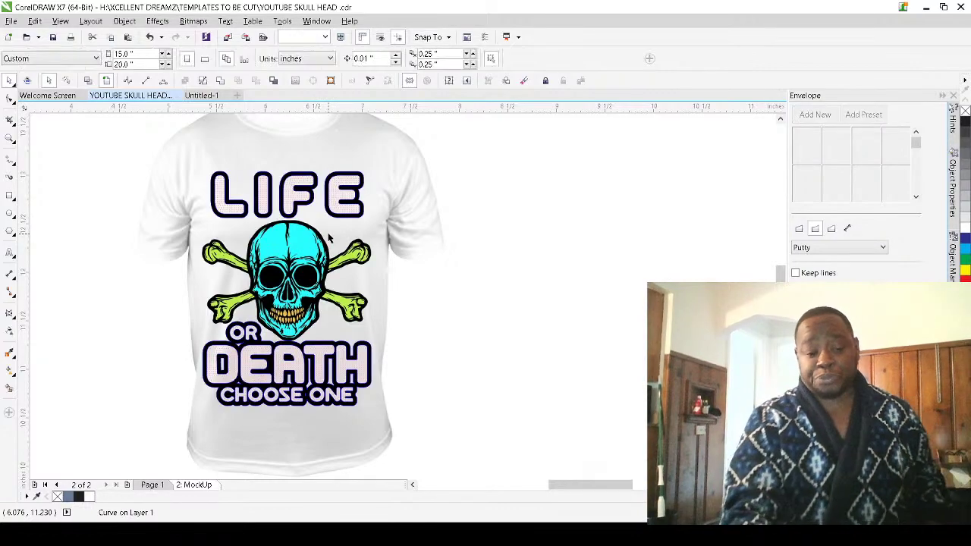
{"action": "left_click", "coordinate": [302, 247]}
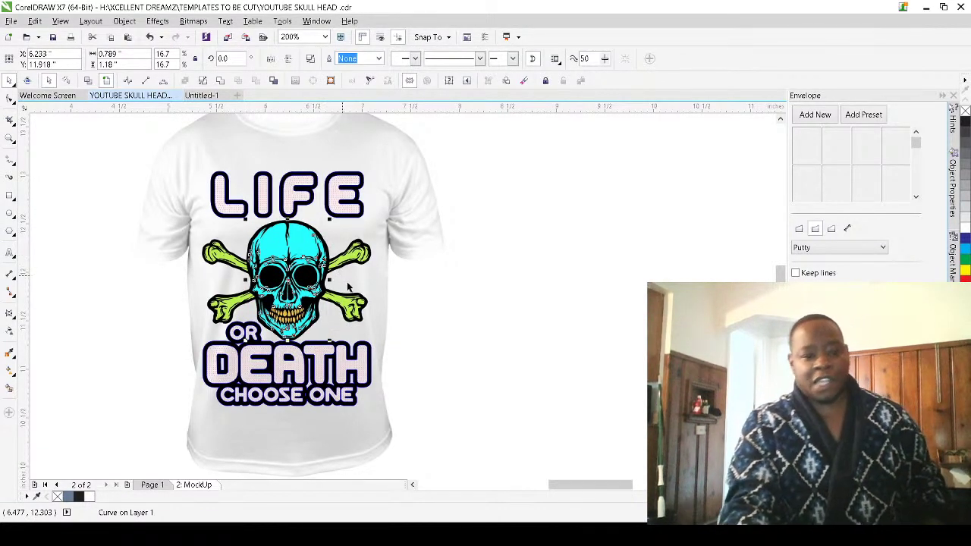
{"action": "key", "text": "Delete"}
Recolour the T-shirt image black and the skull's red stones white
{"action": "left_click", "coordinate": [373, 220]}
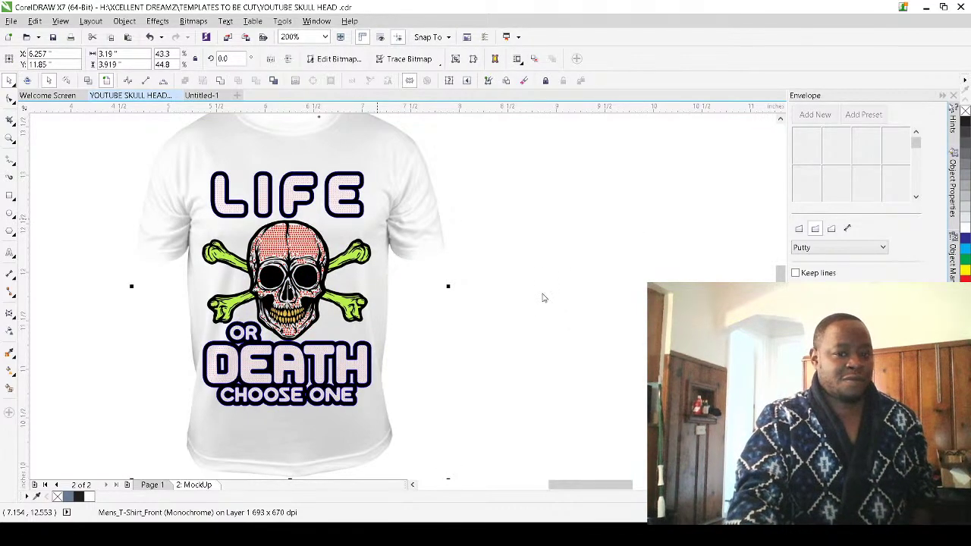
{"action": "key", "text": "shift+Page_Down"}
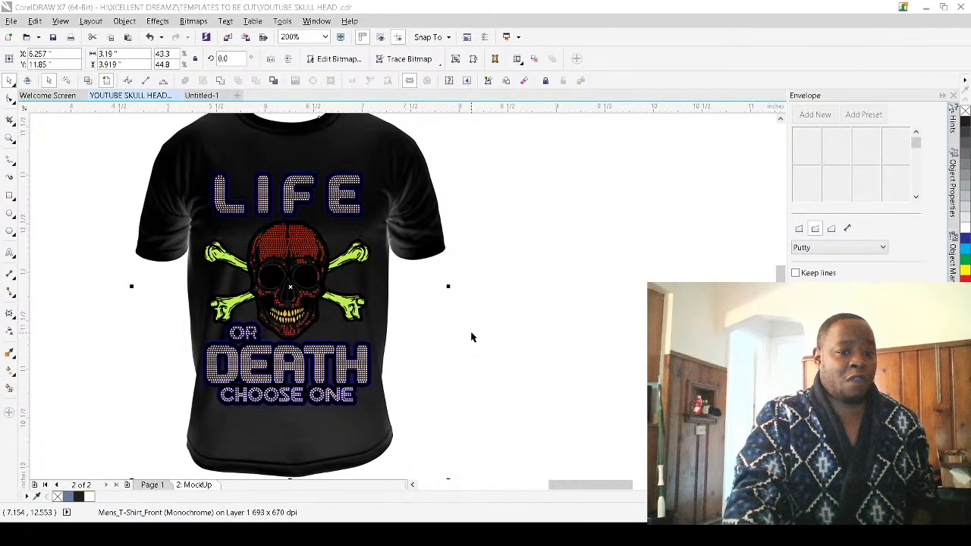
{"action": "left_click", "coordinate": [296, 239]}
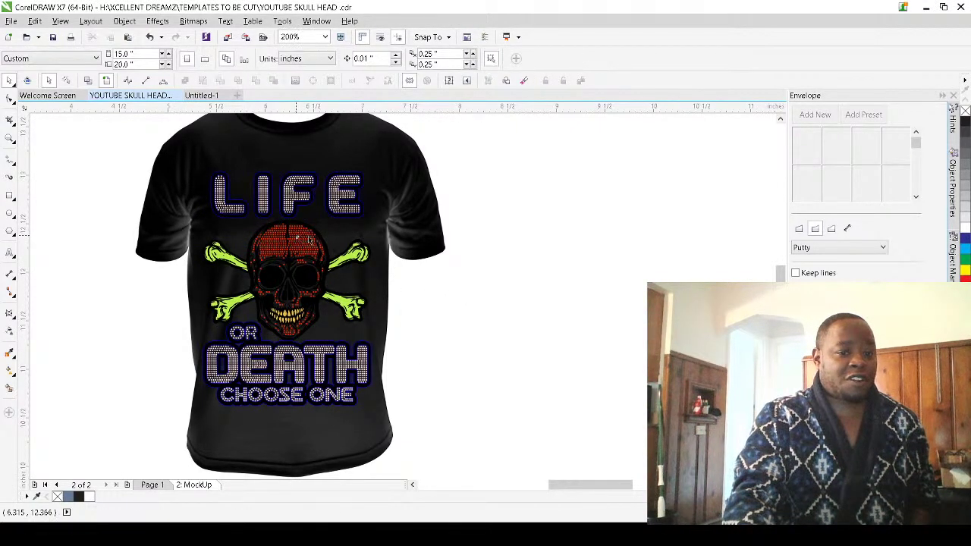
{"action": "key", "text": "ctrl+z"}
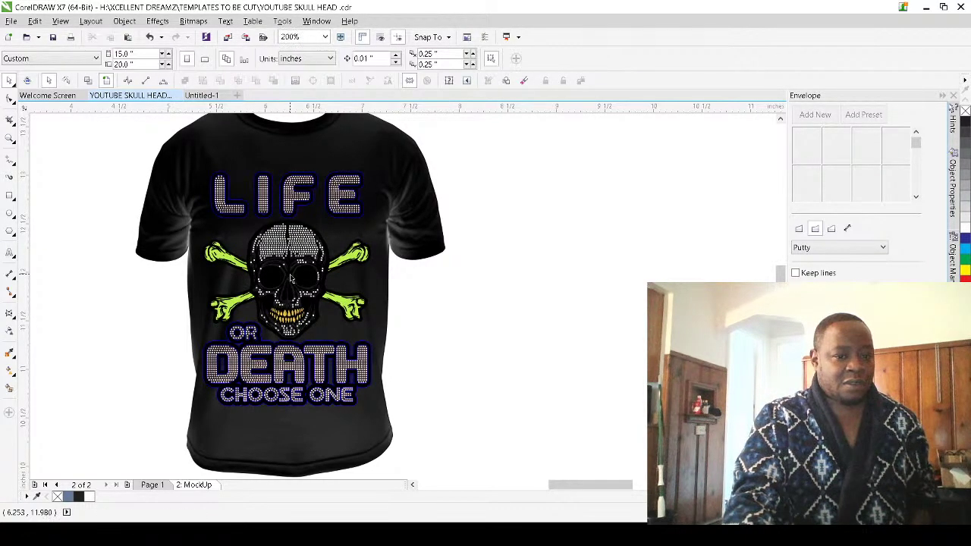
Try dark grey on the skull and crossbones outline, and lighten the T-shirt image to dark grey
{"action": "left_click", "coordinate": [291, 279]}
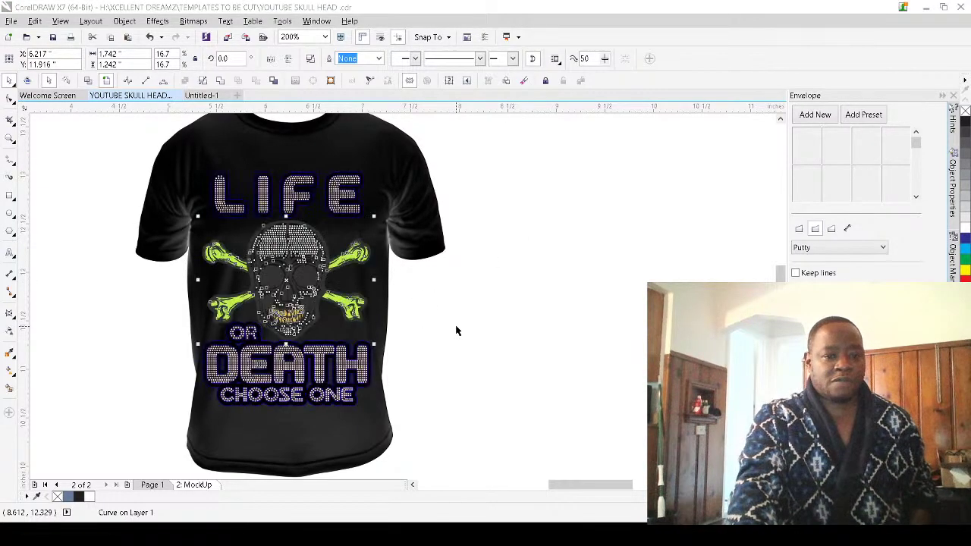
{"action": "left_click", "coordinate": [389, 166]}
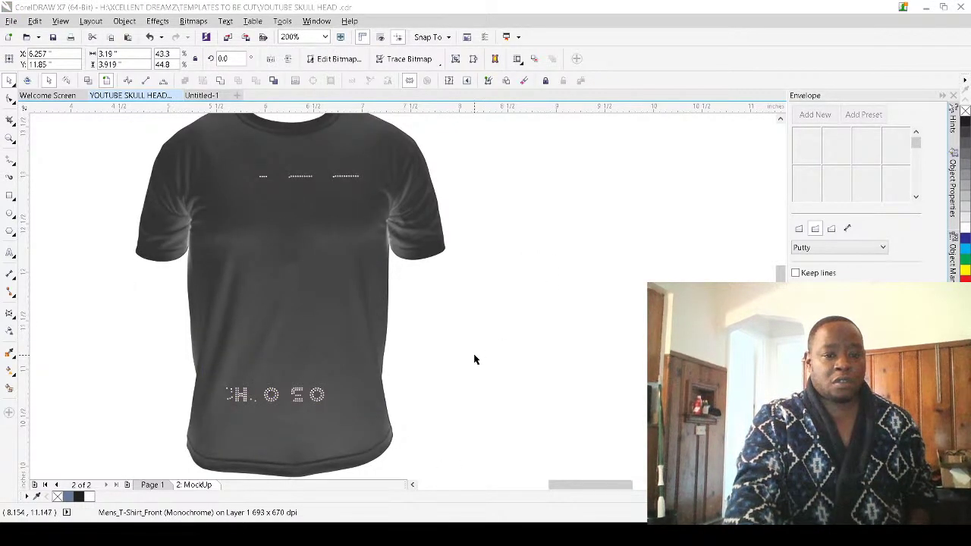
{"action": "left_click", "coordinate": [474, 358]}
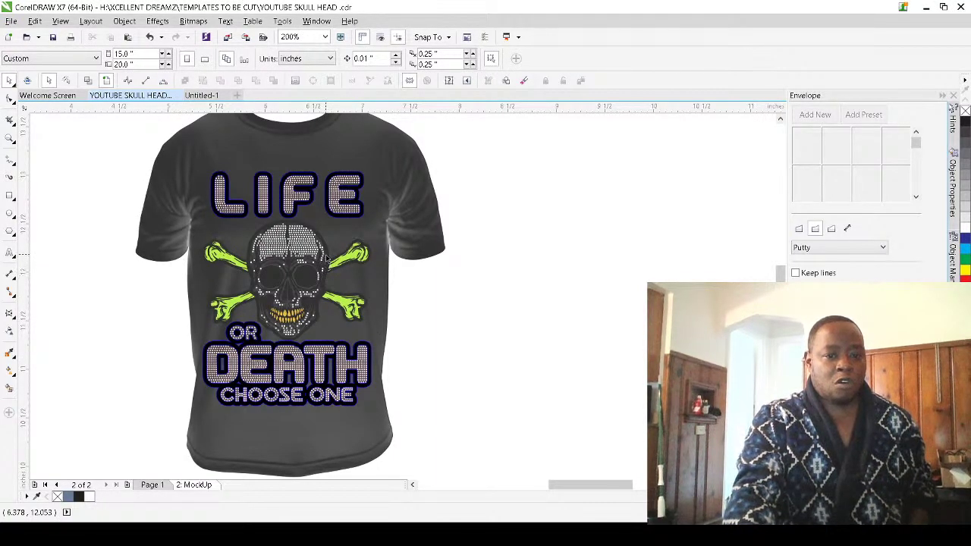
Recolour the skull and crossbones outline black and the green bone fill white
{"action": "left_click", "coordinate": [327, 258]}
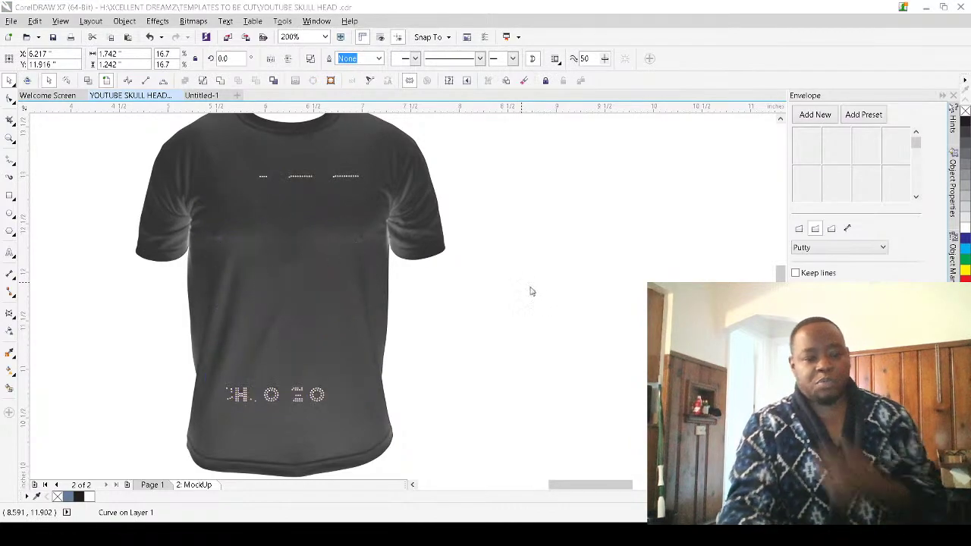
{"action": "left_click", "coordinate": [470, 366]}
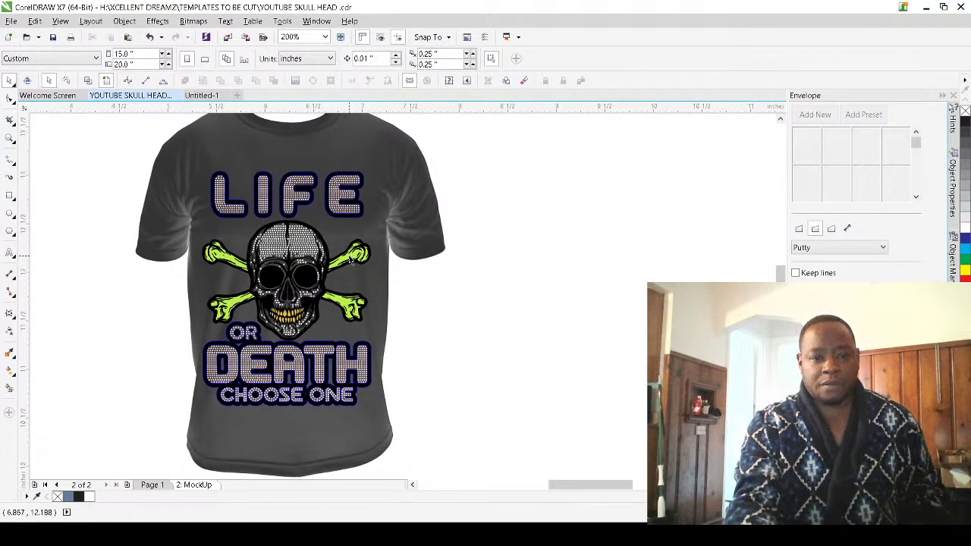
{"action": "left_click", "coordinate": [351, 259]}
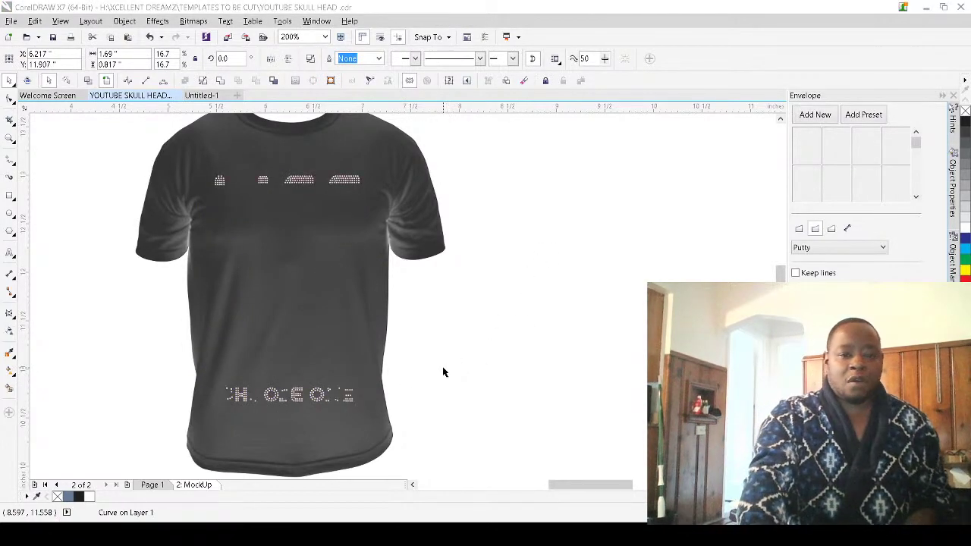
{"action": "left_click", "coordinate": [442, 366]}
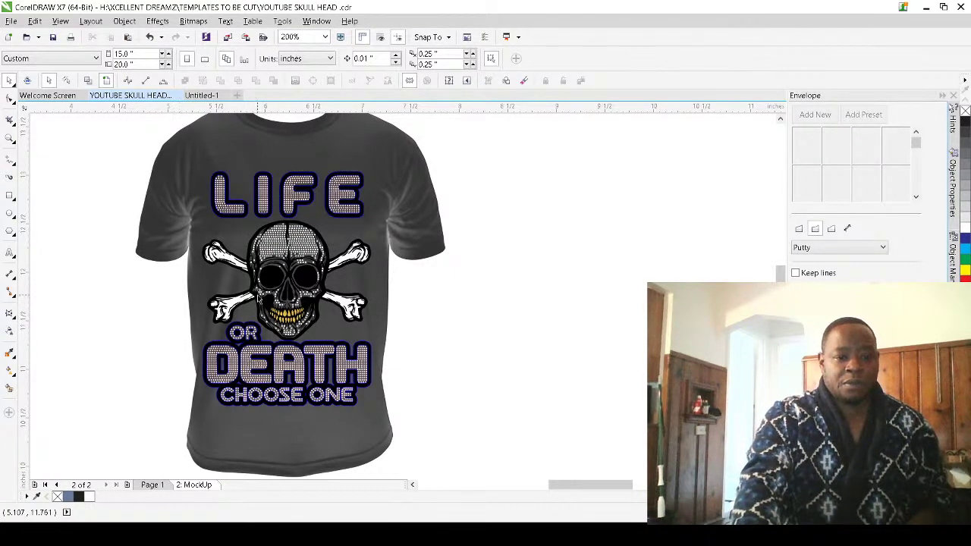
Remove the blue edge line from the lettering's black border and recolour the pink lettering stones white
{"action": "scroll", "coordinate": [239, 356], "scroll_direction": "up", "scroll_amount": 2}
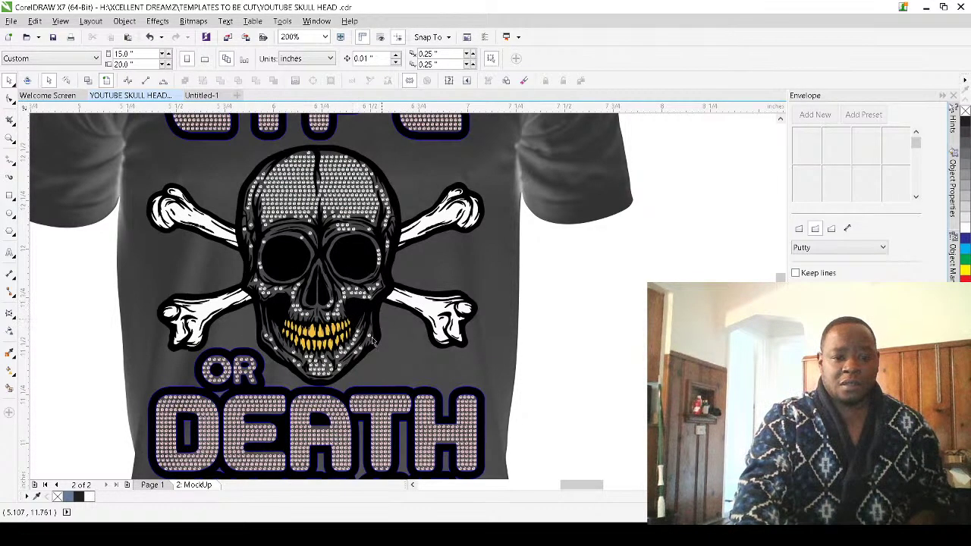
{"action": "left_click", "coordinate": [338, 393]}
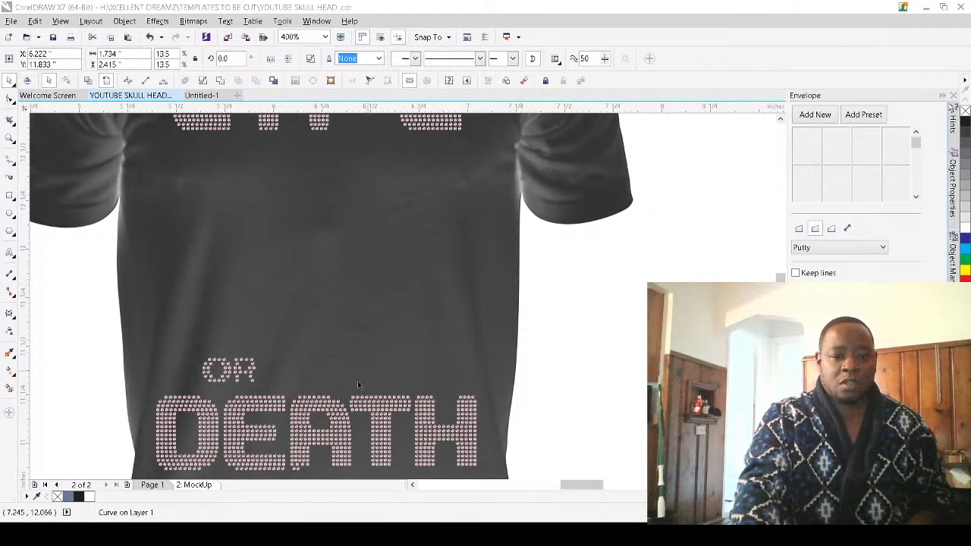
{"action": "left_click", "coordinate": [340, 440]}
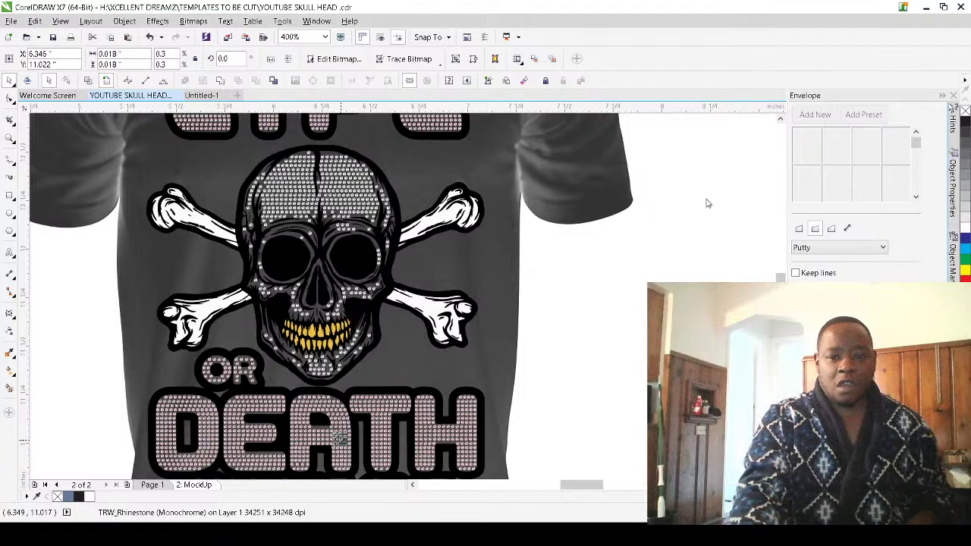
{"action": "key", "text": "ctrl+z"}
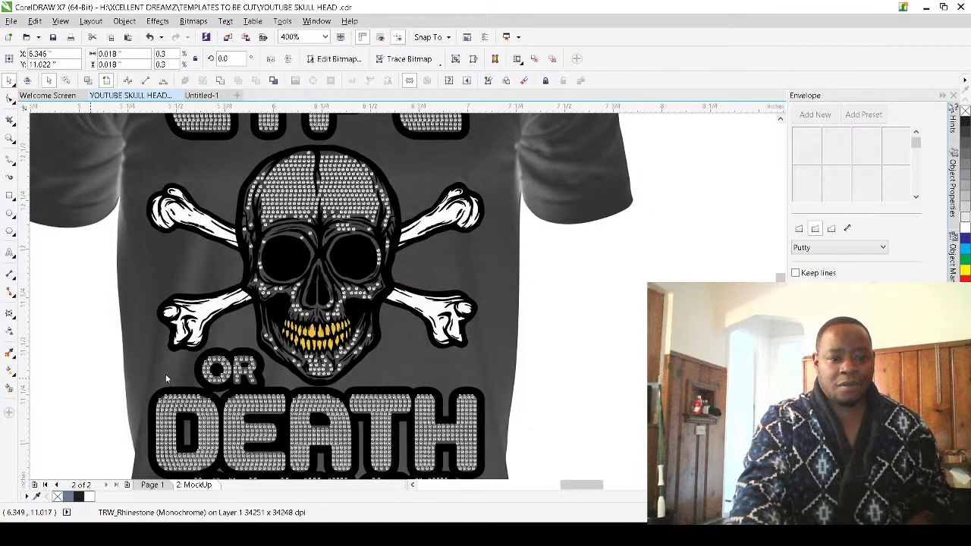
Recolour the black border around the lettering red
{"action": "left_click", "coordinate": [207, 390]}
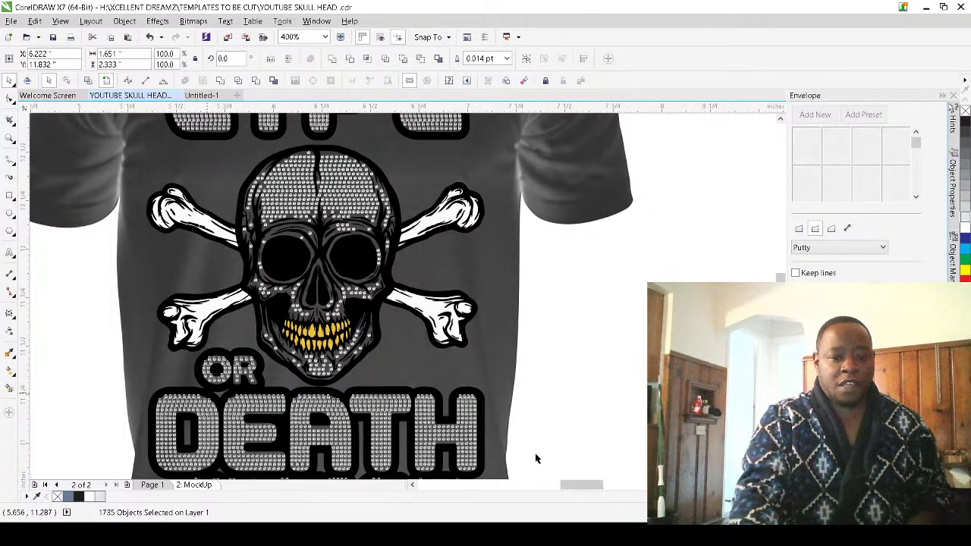
{"action": "key", "text": "ctrl+l"}
{"action": "left_click", "coordinate": [157, 435]}
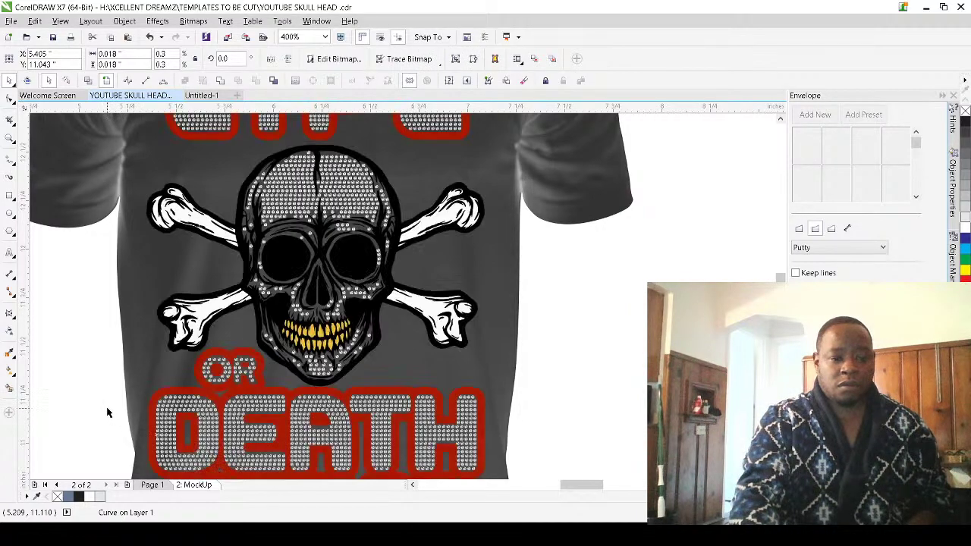
Examine the red-bordered lettering and the stoned skull with its gold teeth up close on the T-shirt mockup
{"action": "left_click", "coordinate": [96, 412]}
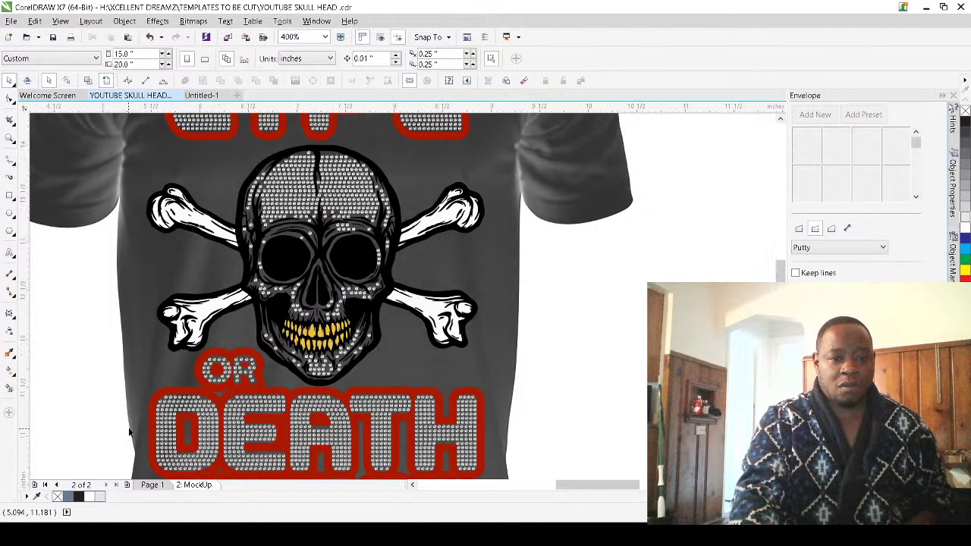
{"action": "scroll", "coordinate": [131, 428], "scroll_direction": "down", "scroll_amount": 1}
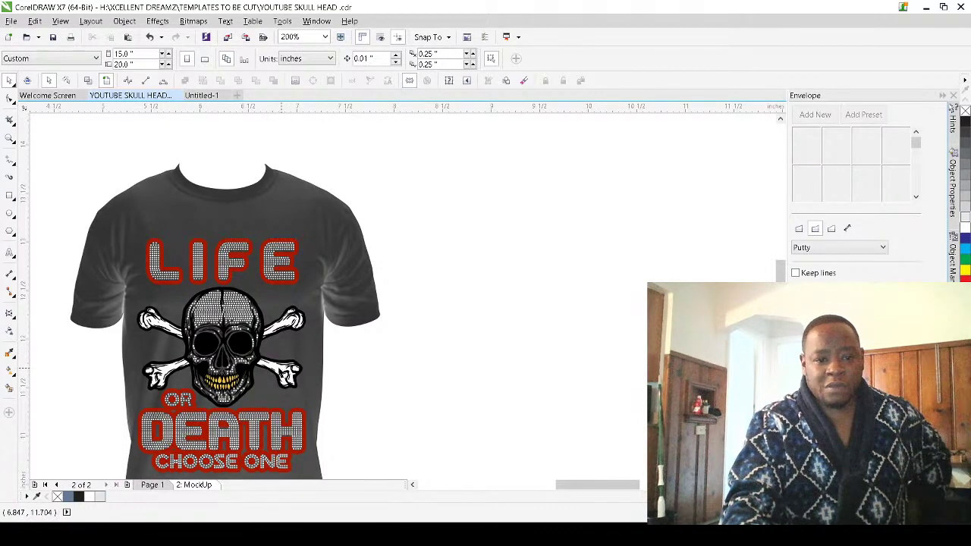
{"action": "scroll", "coordinate": [226, 399], "scroll_direction": "up", "scroll_amount": 1}
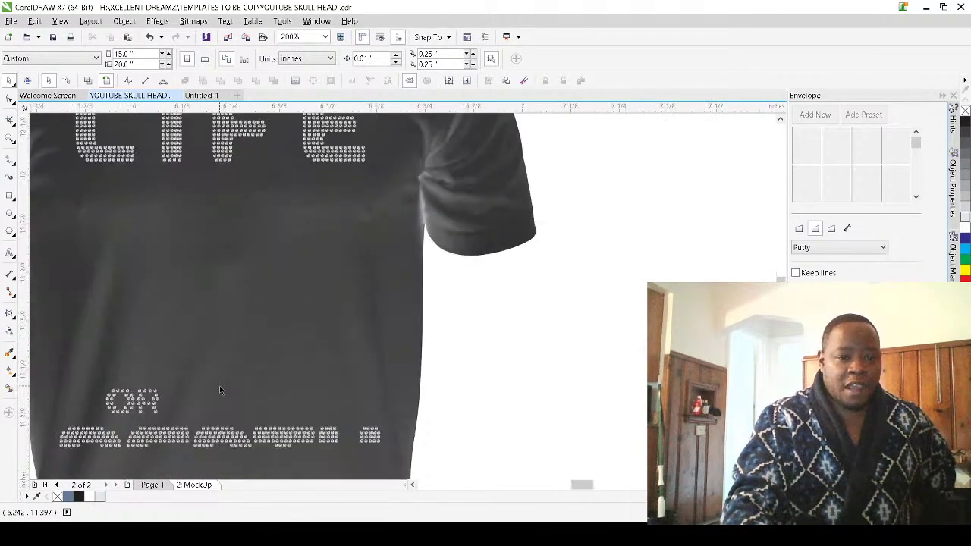
{"action": "scroll", "coordinate": [361, 303], "scroll_direction": "up", "scroll_amount": 1}
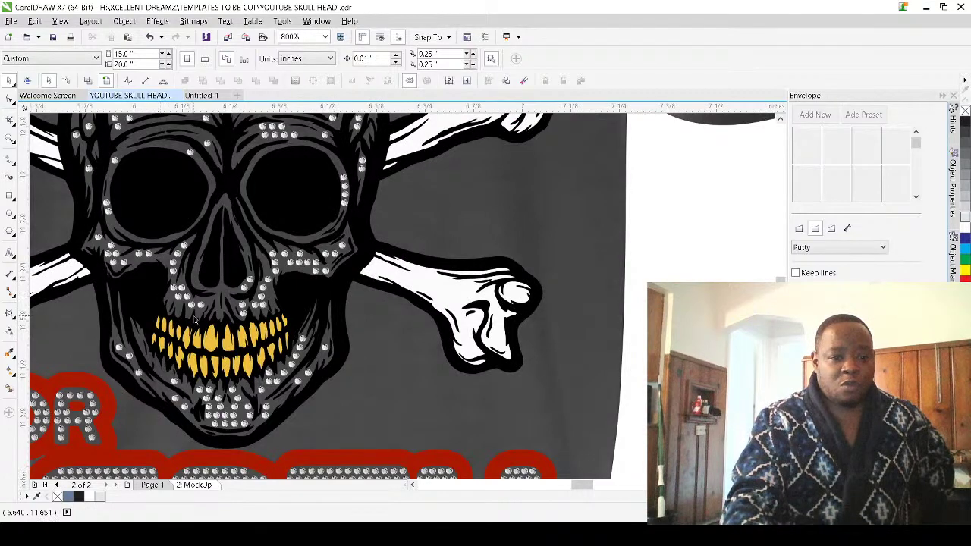
{"action": "scroll", "coordinate": [241, 322], "scroll_direction": "up", "scroll_amount": 1}
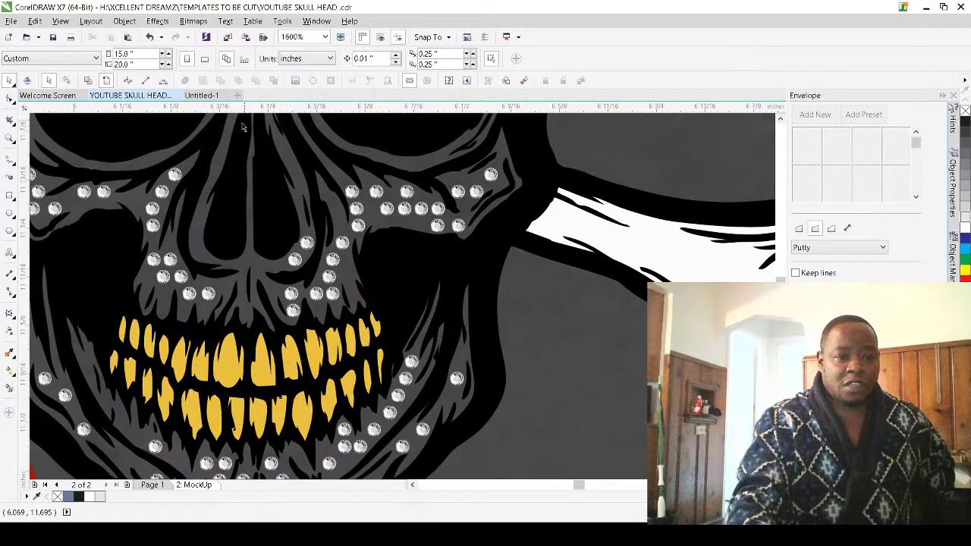
{"action": "scroll", "coordinate": [352, 316], "scroll_direction": "down", "scroll_amount": 2}
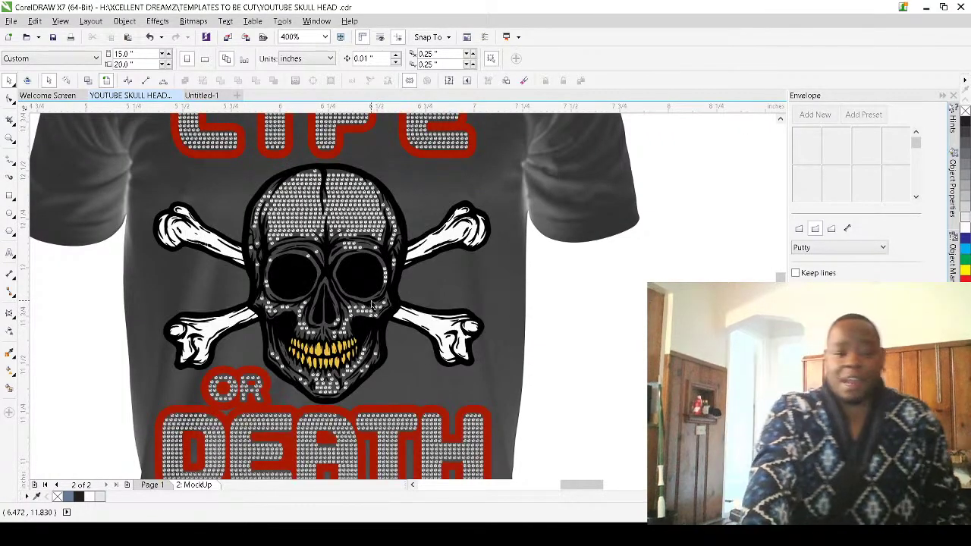
Lock the T-shirt image and delete all rhinestones from the skull's forehead, face and jaw
{"action": "left_click", "coordinate": [212, 279]}
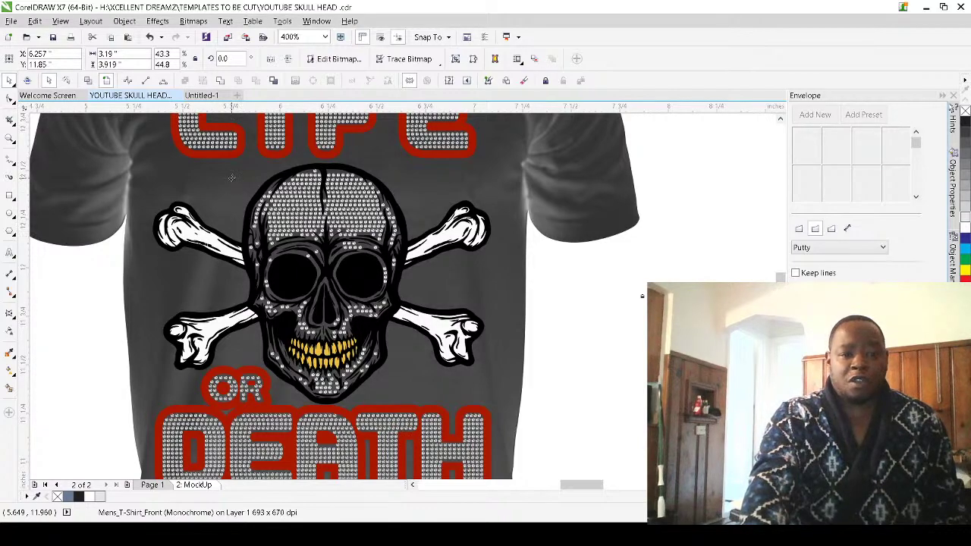
{"action": "left_click_drag", "start_coordinate": [245, 175], "coordinate": [337, 352]}
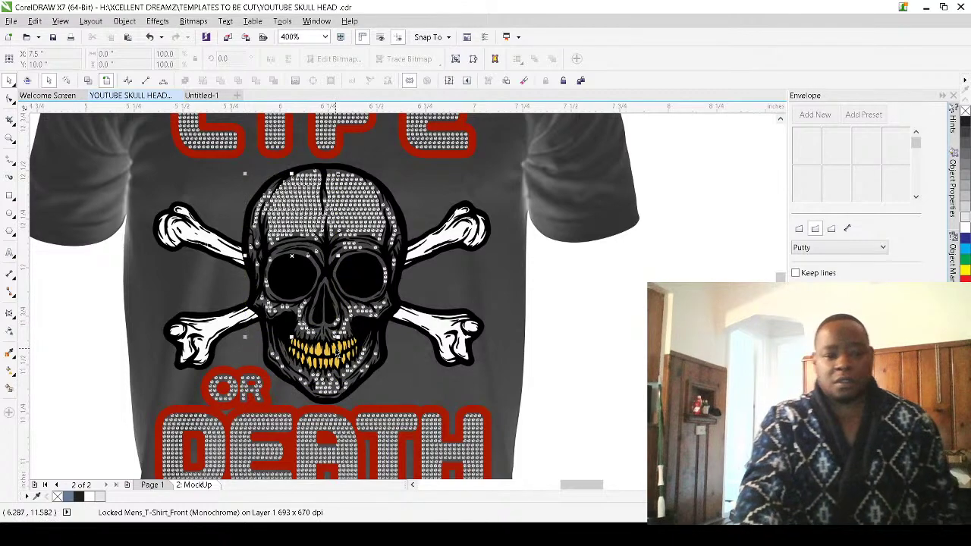
{"action": "key", "text": "Delete"}
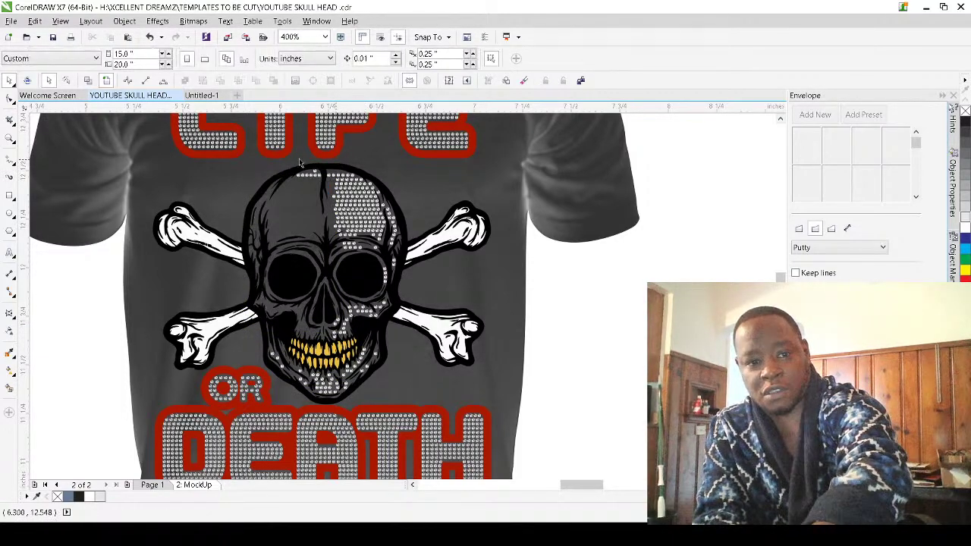
{"action": "left_click_drag", "start_coordinate": [291, 162], "coordinate": [402, 346]}
{"action": "key", "text": "Delete"}
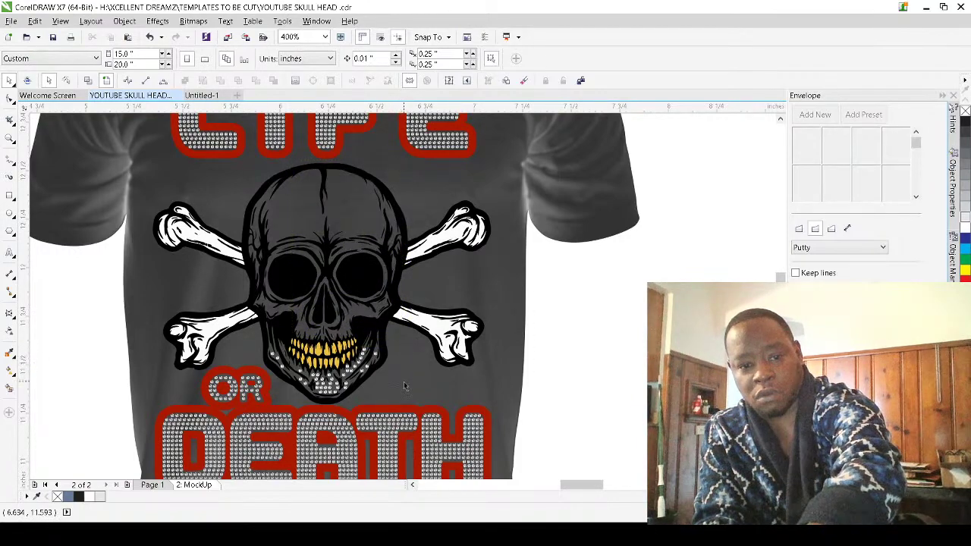
{"action": "left_click_drag", "start_coordinate": [432, 398], "coordinate": [274, 359]}
{"action": "key", "text": "Delete"}
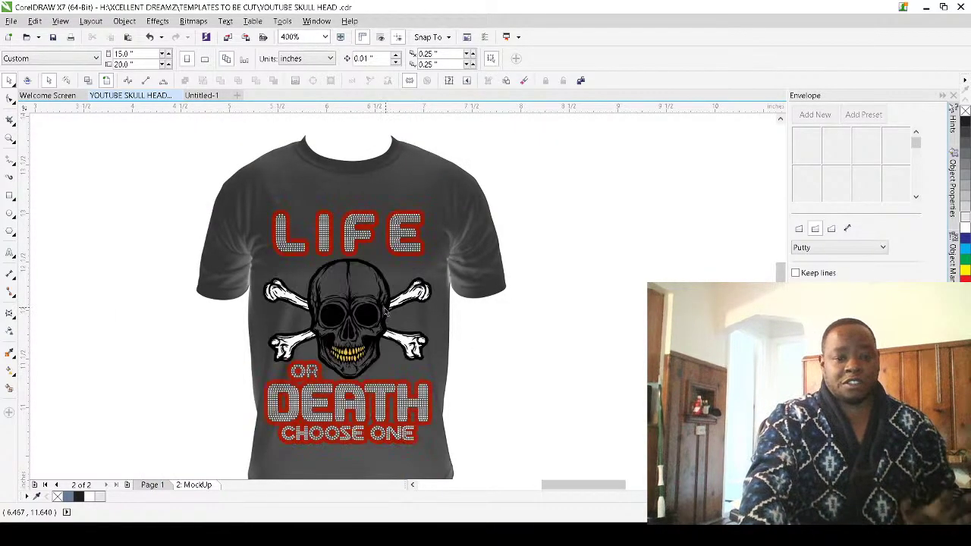
Enlarge the skull and crossbones outline, white bone fill and gold teeth together to about 2.07 by 1.47 inches about their centre
{"action": "scroll", "coordinate": [357, 340], "scroll_direction": "up", "scroll_amount": 2}
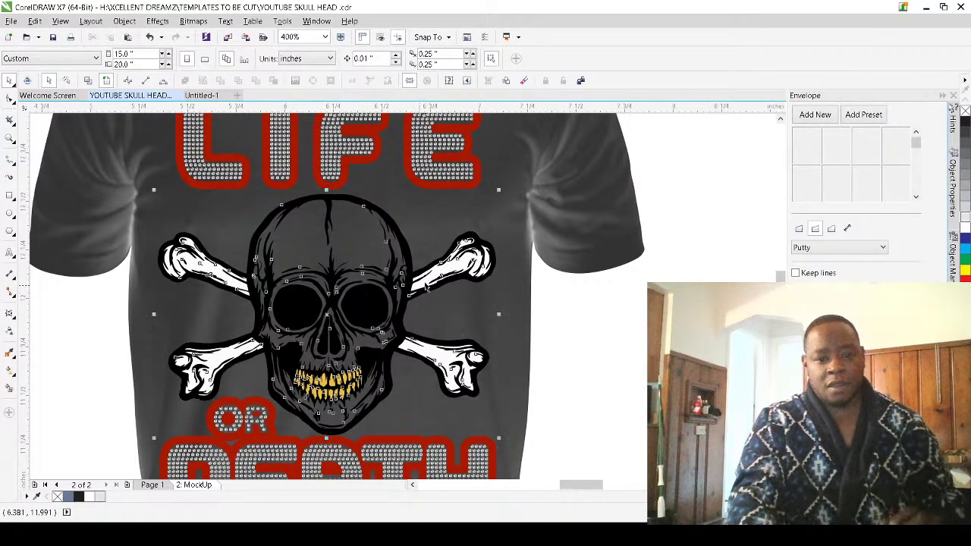
{"action": "left_click", "coordinate": [434, 281]}
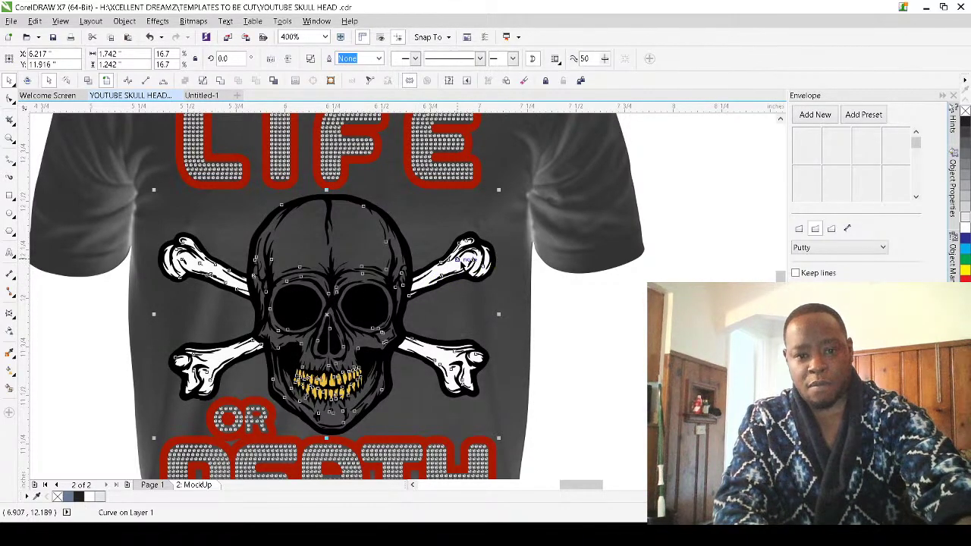
{"action": "key", "text": "Escape"}
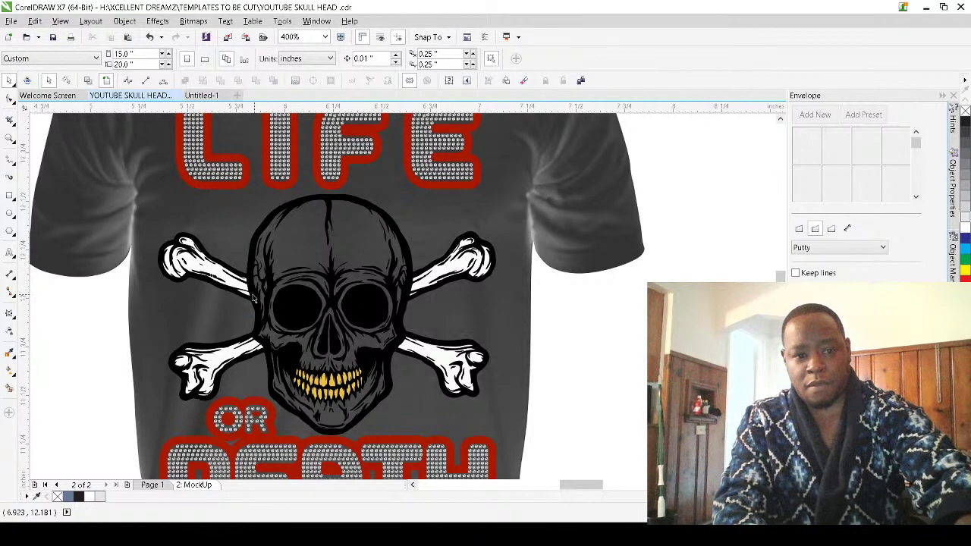
{"action": "scroll", "coordinate": [255, 298], "scroll_direction": "up", "scroll_amount": 1}
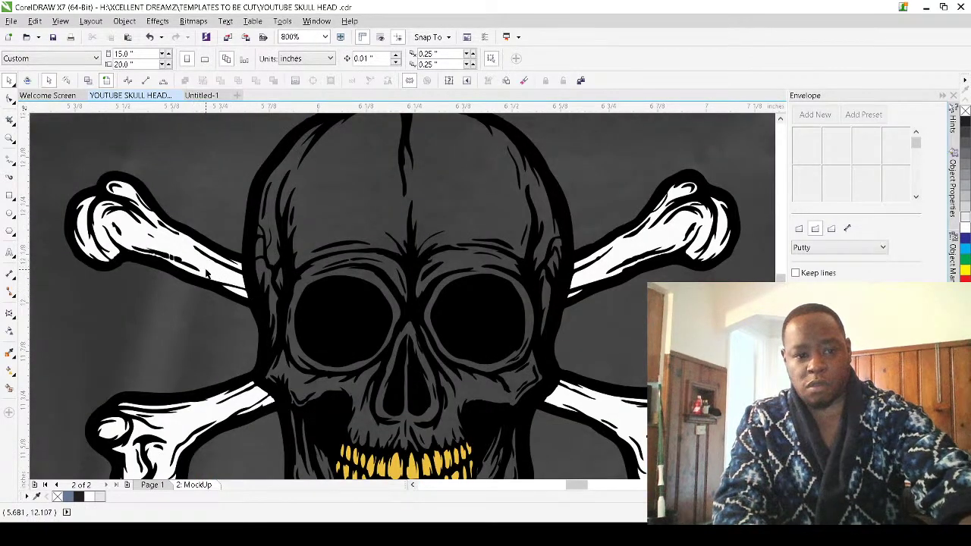
{"action": "left_click", "coordinate": [228, 251]}
{"action": "left_click", "coordinate": [251, 221], "text": "shift"}
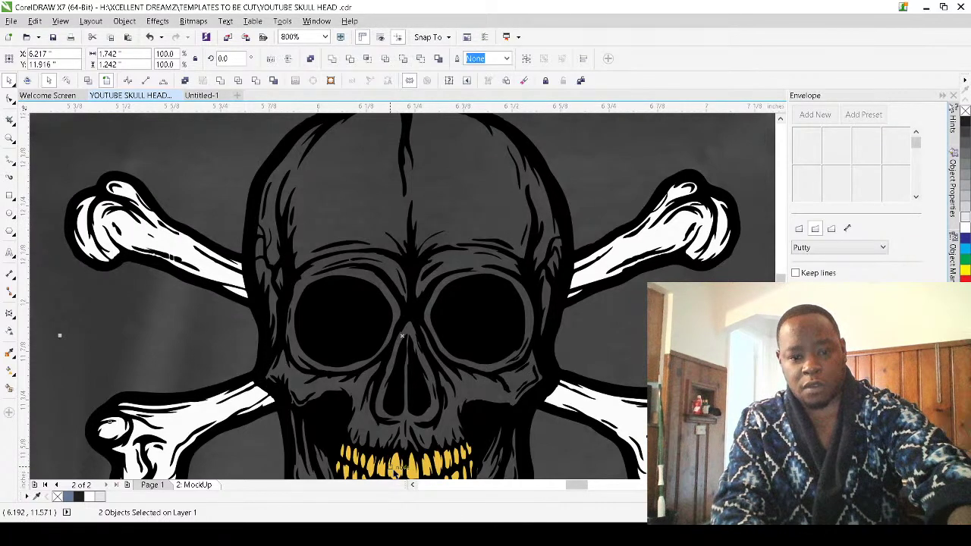
{"action": "scroll", "coordinate": [394, 467], "scroll_direction": "up", "scroll_amount": 1}
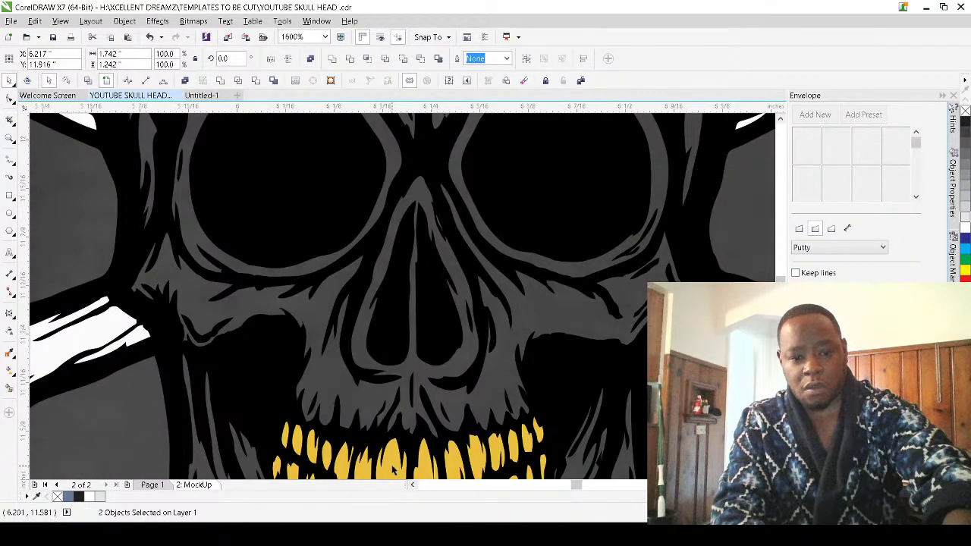
{"action": "scroll", "coordinate": [404, 357], "scroll_direction": "down", "scroll_amount": 3}
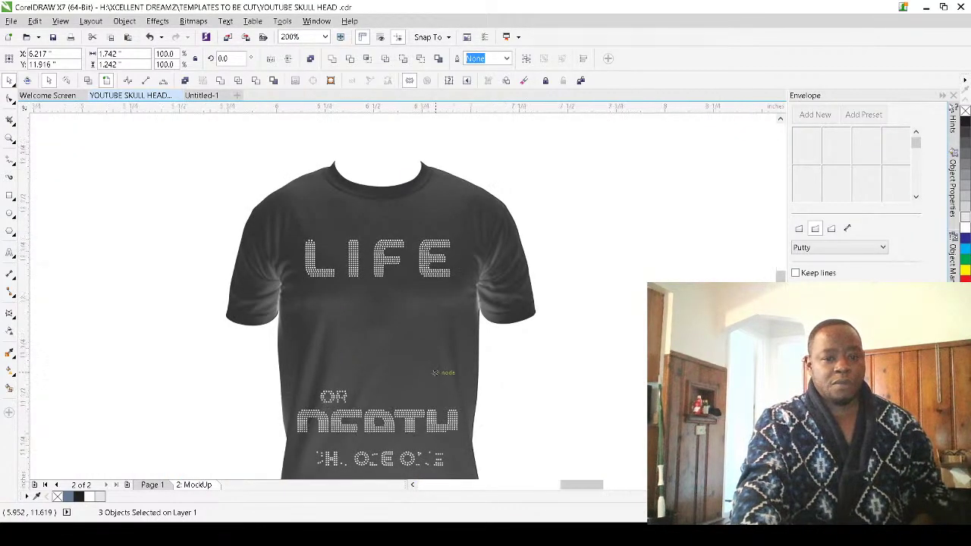
{"action": "scroll", "coordinate": [434, 372], "scroll_direction": "up", "scroll_amount": 1}
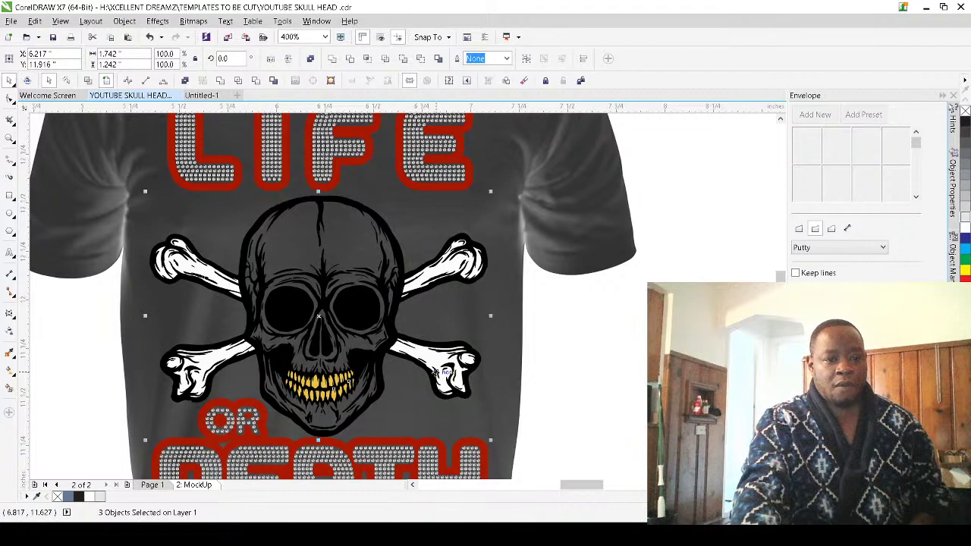
{"action": "scroll", "coordinate": [435, 372], "scroll_direction": "down", "scroll_amount": 1}
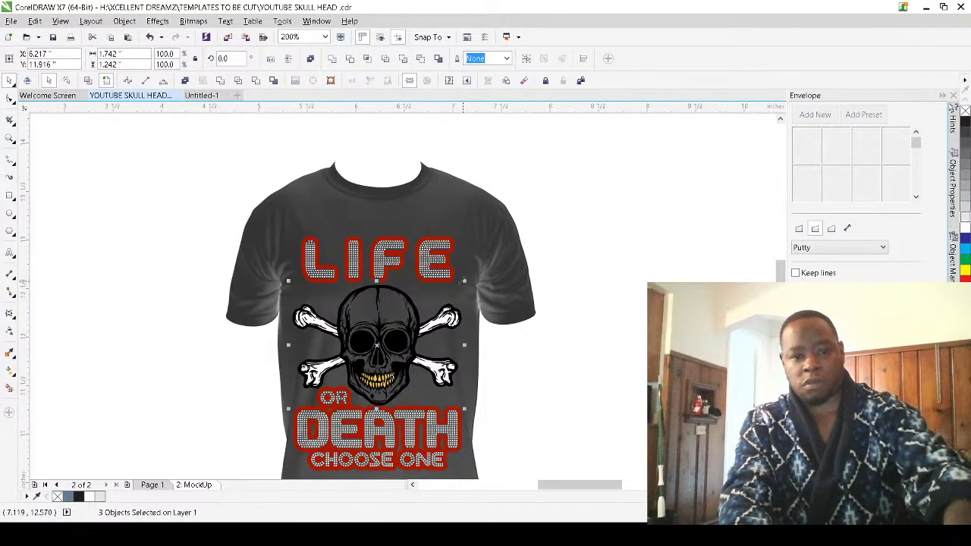
{"action": "left_click_drag", "start_coordinate": [465, 279], "coordinate": [476, 261]}
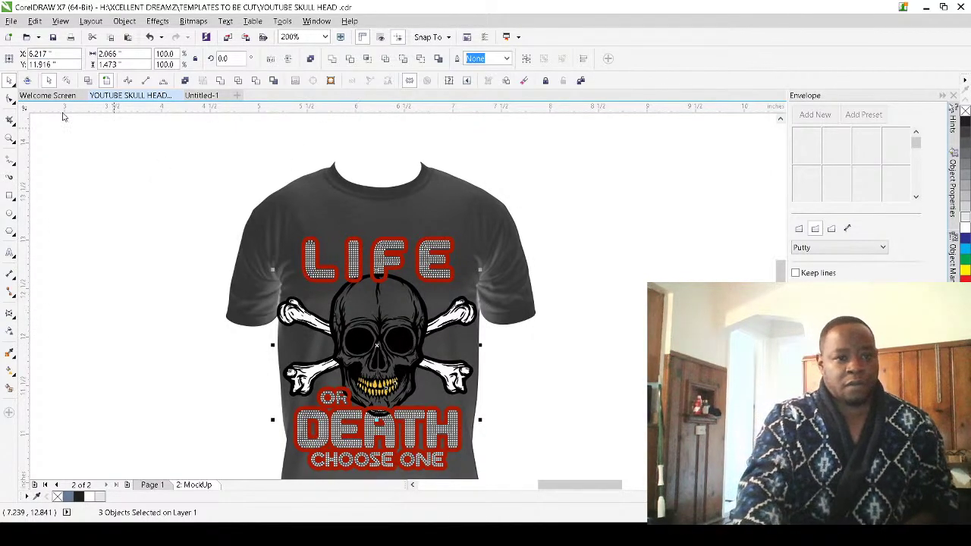
In the Untitled-1 document, draw a rectangle about 4 by 4.28 inches overlapping the large rectangle's upper-left corner
{"action": "left_click", "coordinate": [203, 96]}
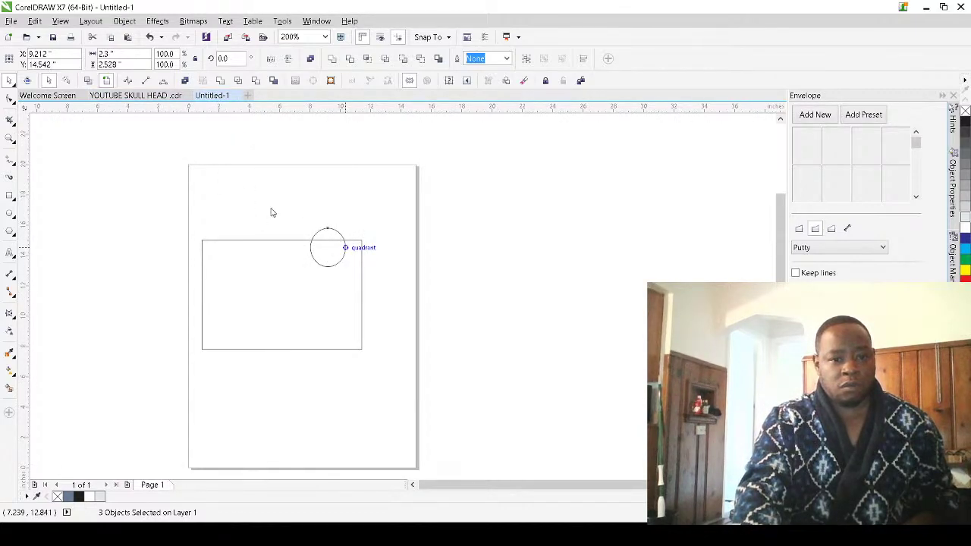
{"action": "left_click", "coordinate": [324, 235]}
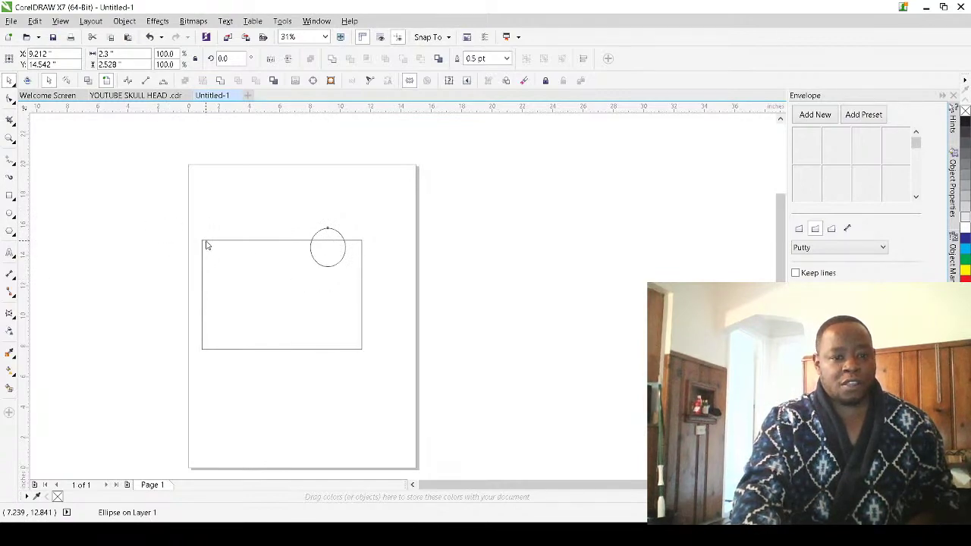
{"action": "left_click", "coordinate": [10, 195]}
{"action": "left_click_drag", "start_coordinate": [197, 199], "coordinate": [256, 264]}
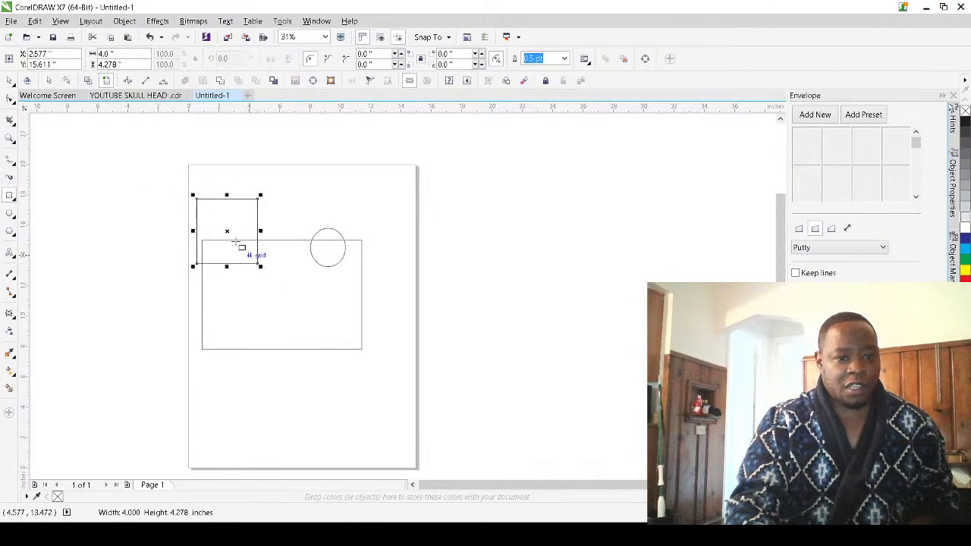
{"action": "scroll", "coordinate": [245, 230], "scroll_direction": "up", "scroll_amount": 1}
{"action": "left_click", "coordinate": [9, 82]}
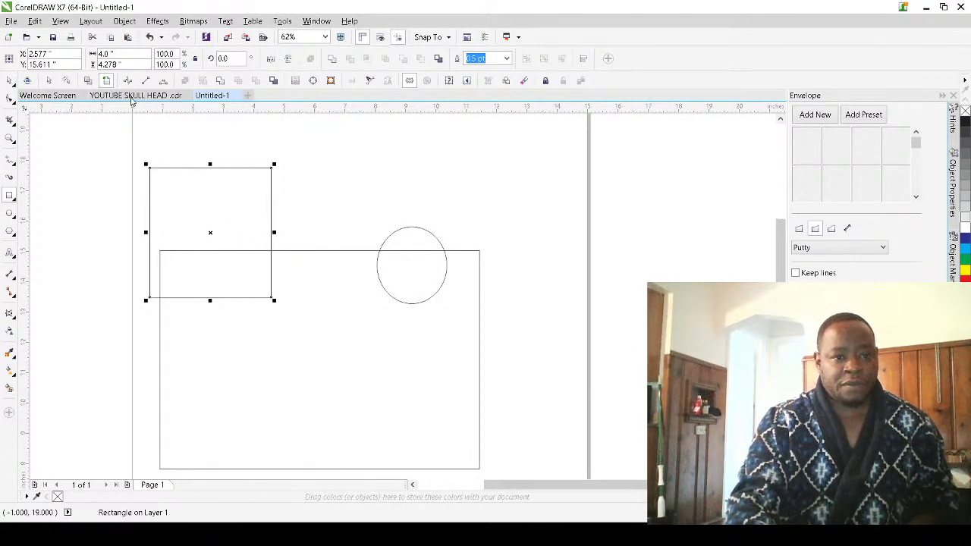
Return to the YOUTUBE SKULL HEAD document and rotate the skull and crossbones artwork clockwise to about 314.5 degrees
{"action": "left_click", "coordinate": [156, 95]}
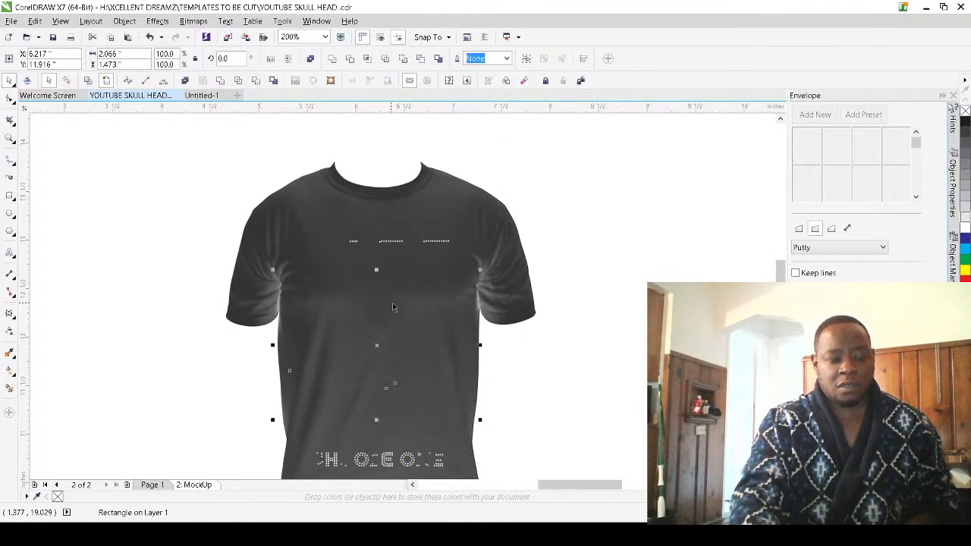
{"action": "key", "text": "ctrl+a"}
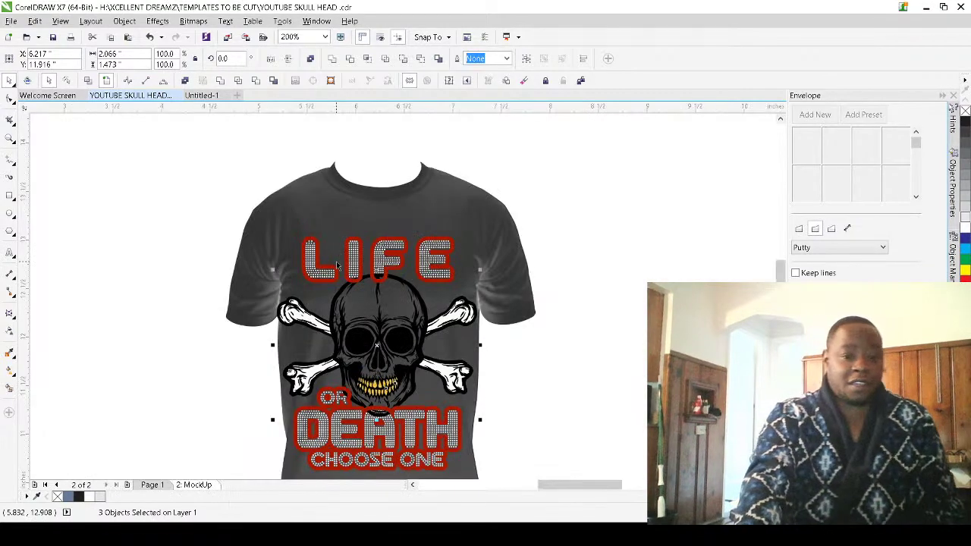
{"action": "left_click", "coordinate": [415, 332]}
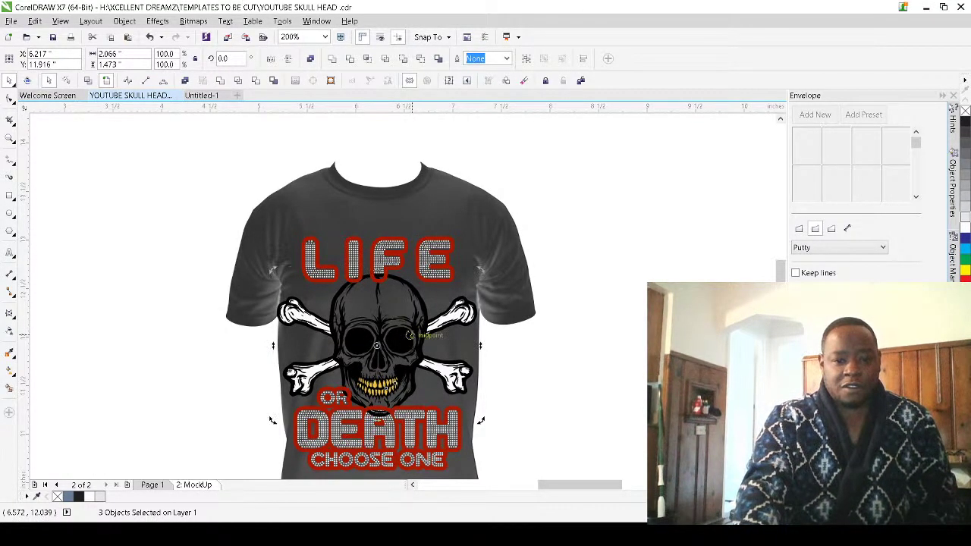
{"action": "left_click_drag", "start_coordinate": [481, 268], "coordinate": [487, 370]}
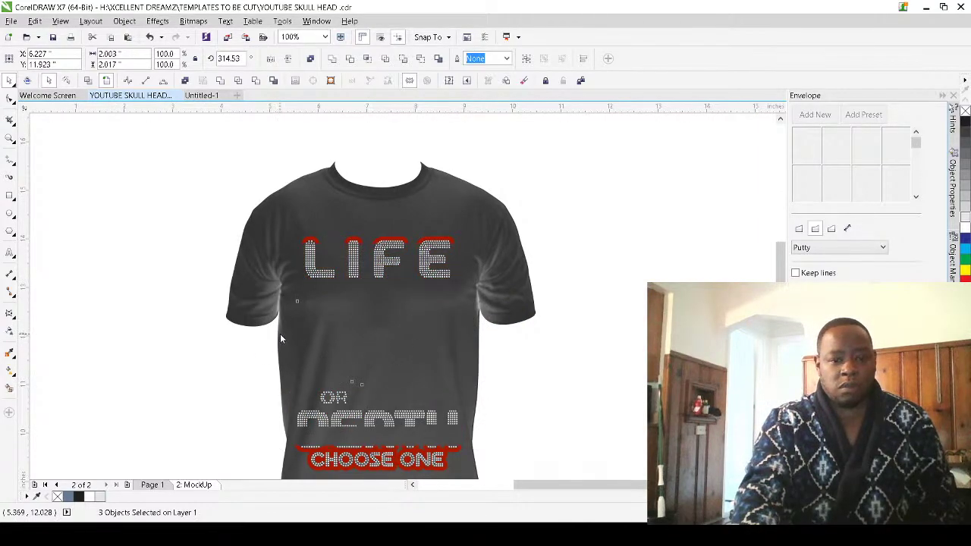
{"action": "scroll", "coordinate": [281, 334], "scroll_direction": "down", "scroll_amount": 2}
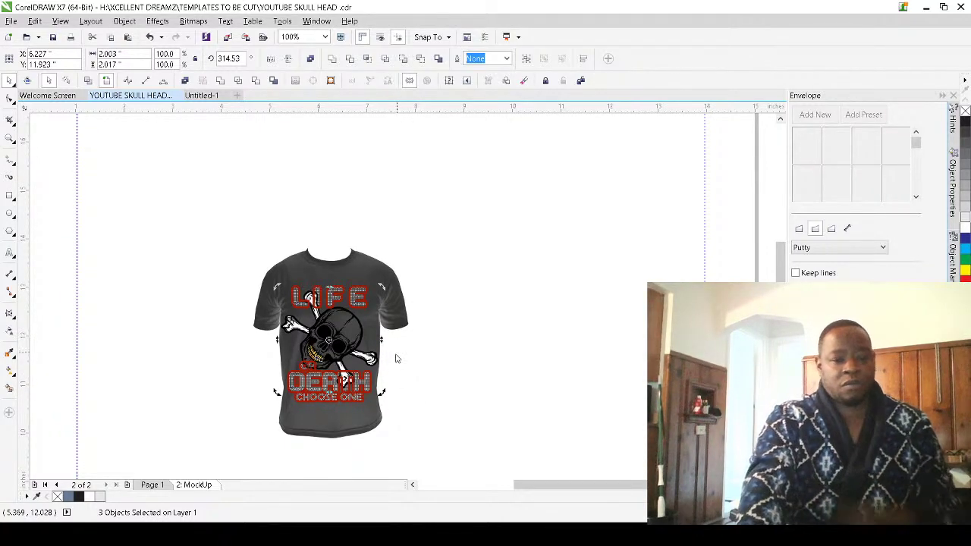
Draw a rectangle about 3.16 by 3.03 inches overlapping the circle in Untitled-1, and return to the YOUTUBE SKULL HEAD document
{"action": "left_click", "coordinate": [201, 96]}
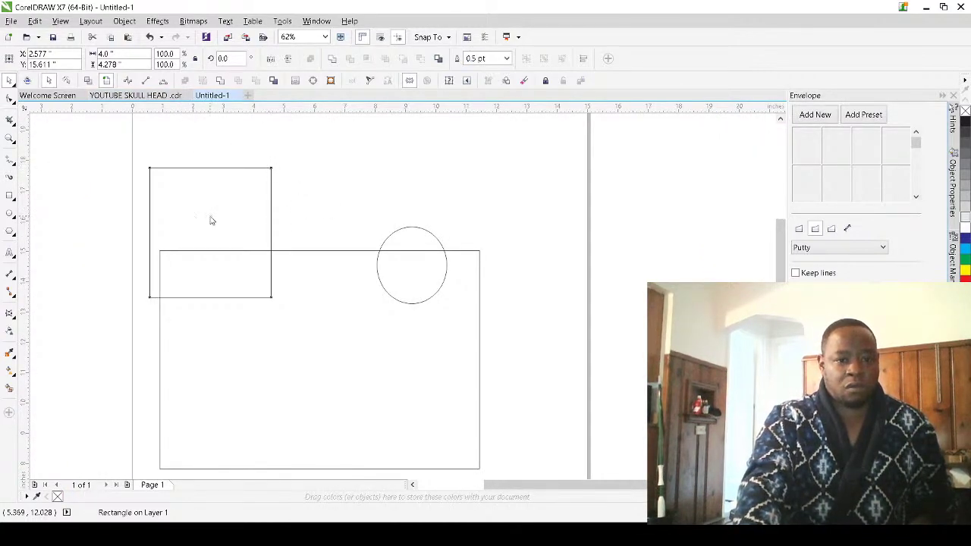
{"action": "left_click", "coordinate": [10, 195]}
{"action": "left_click_drag", "start_coordinate": [309, 197], "coordinate": [405, 291]}
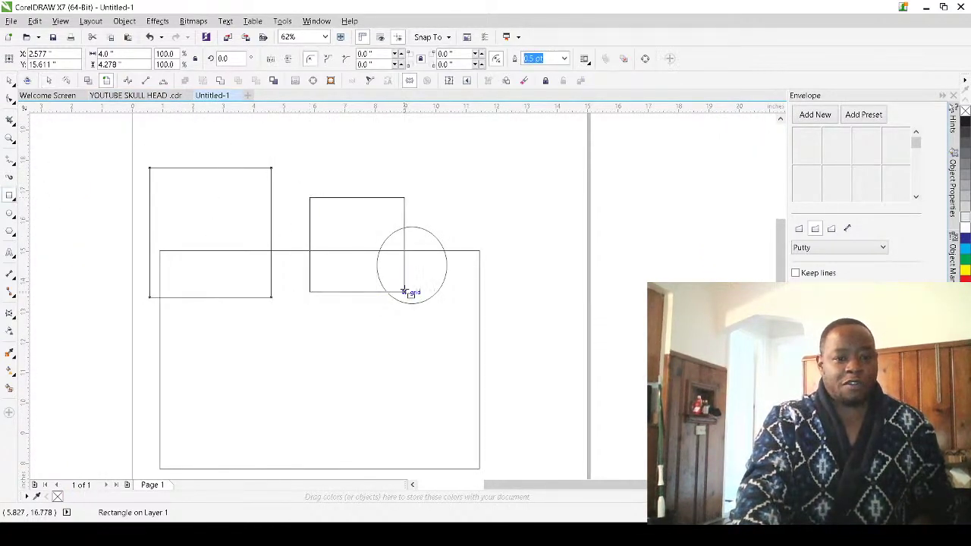
{"action": "scroll", "coordinate": [402, 219], "scroll_direction": "up", "scroll_amount": 4}
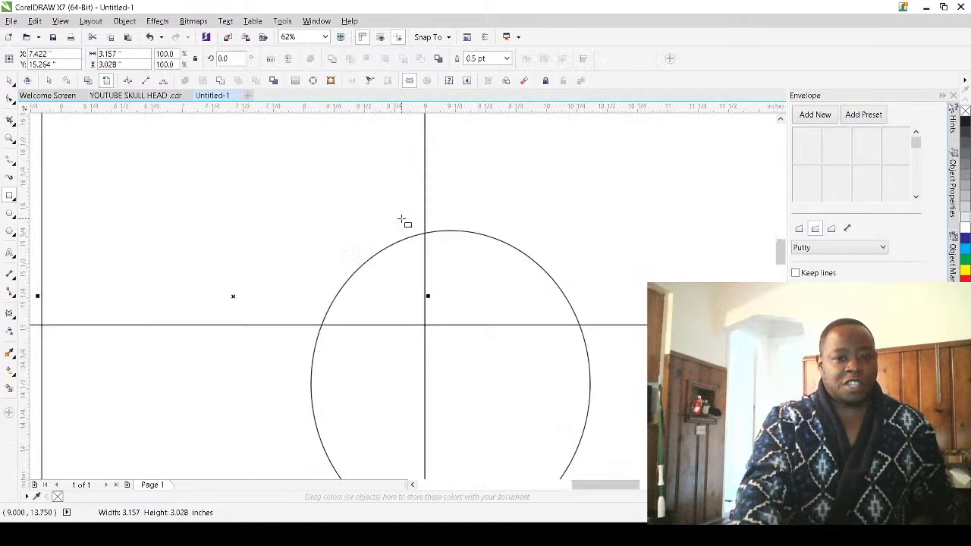
{"action": "left_click", "coordinate": [161, 96]}
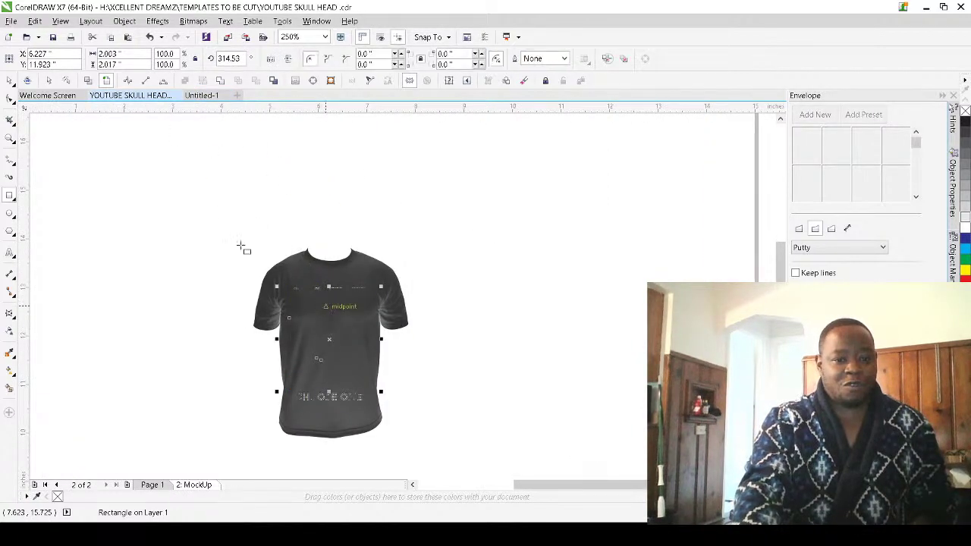
{"action": "left_click", "coordinate": [10, 81]}
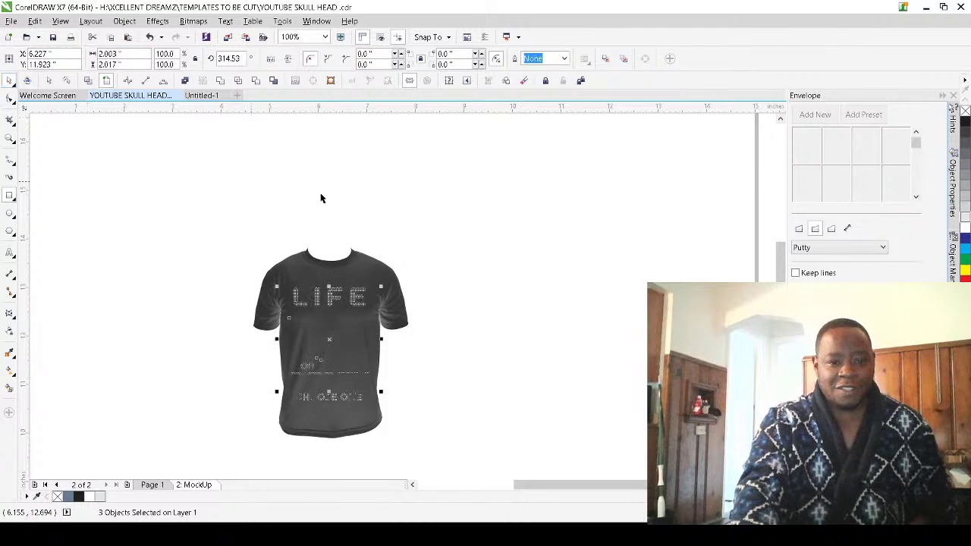
Select the silver rhinestones filling the LIFE OR DEATH CHOOSE ONE lettering on the T-shirt mockup
{"action": "scroll", "coordinate": [348, 405], "scroll_direction": "up", "scroll_amount": 1}
{"action": "left_click", "coordinate": [350, 406]}
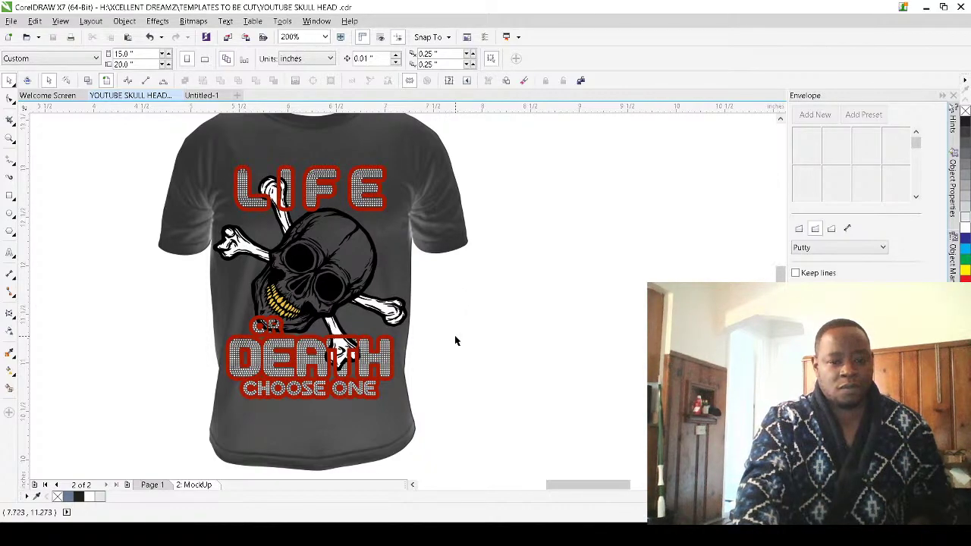
{"action": "left_click", "coordinate": [376, 363]}
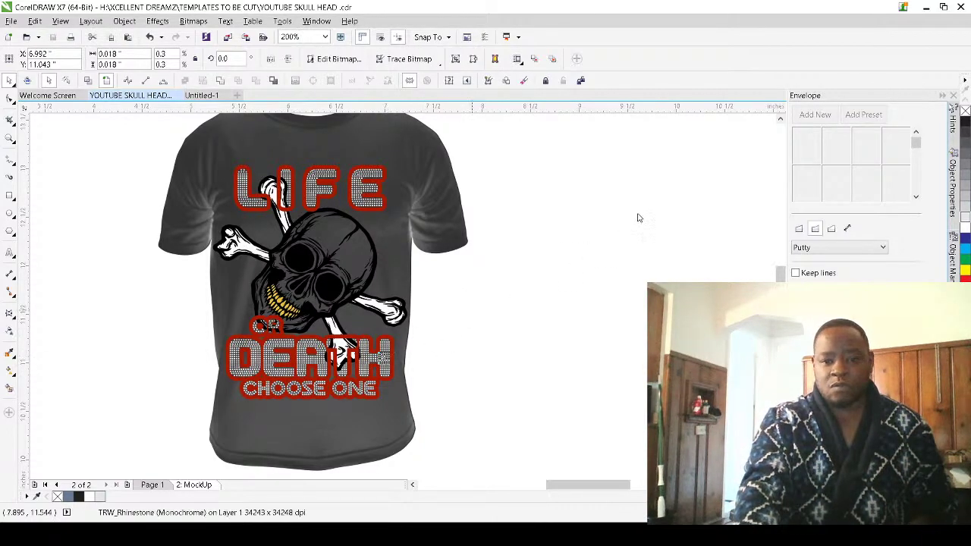
{"action": "key", "text": "ctrl+a"}
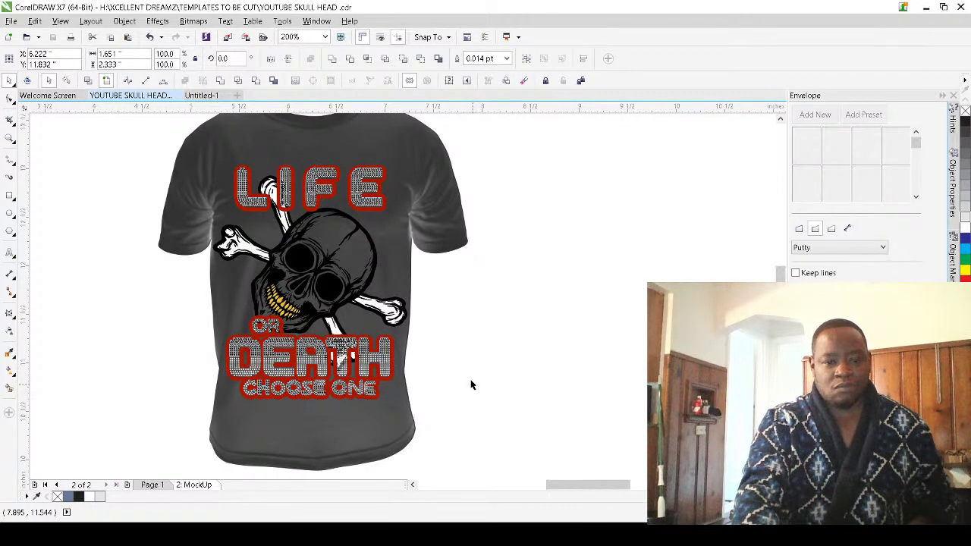
Examine the DEATH rhinestones over the bone up close, glance at Untitled-1, and view the whole shirt mockup again
{"action": "scroll", "coordinate": [355, 358], "scroll_direction": "up", "scroll_amount": 3}
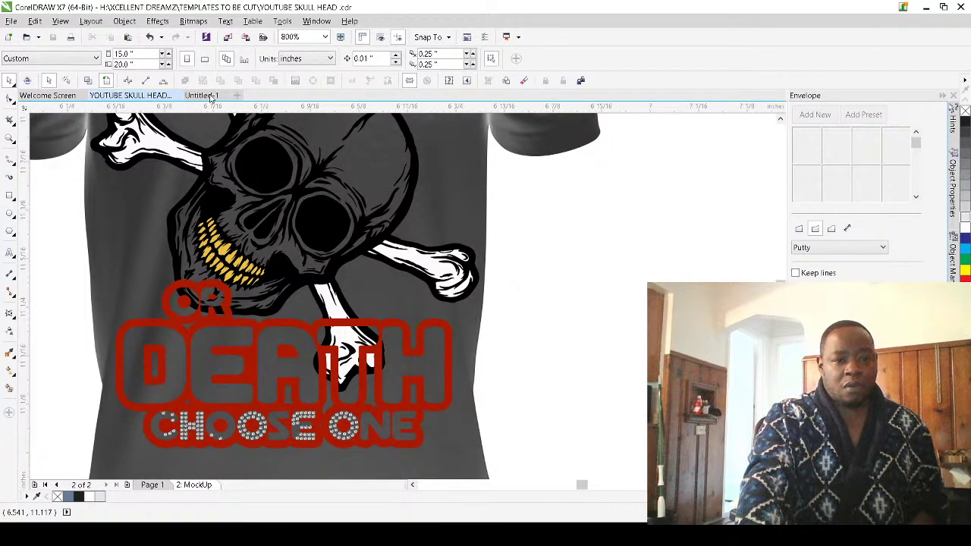
{"action": "left_click", "coordinate": [211, 96]}
{"action": "left_click", "coordinate": [143, 96]}
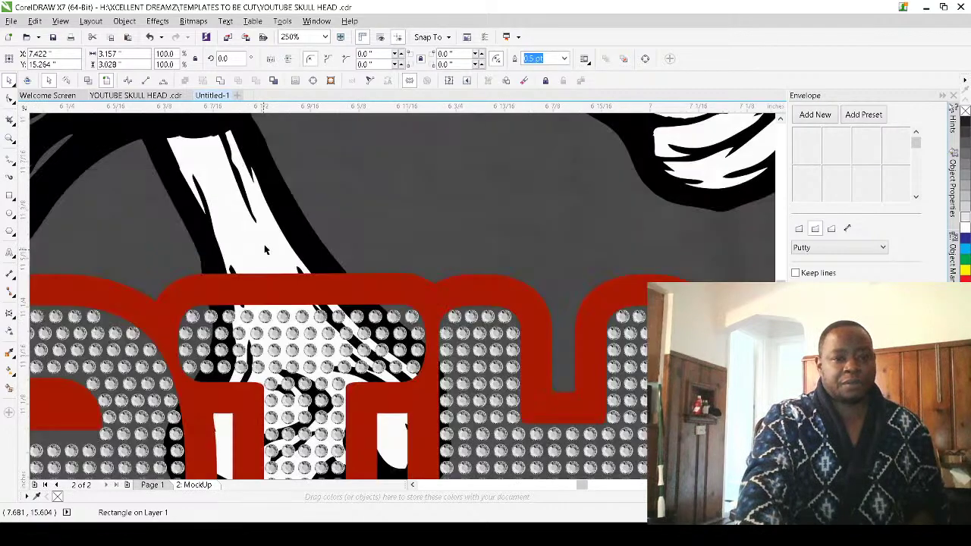
{"action": "scroll", "coordinate": [270, 245], "scroll_direction": "down", "scroll_amount": 1}
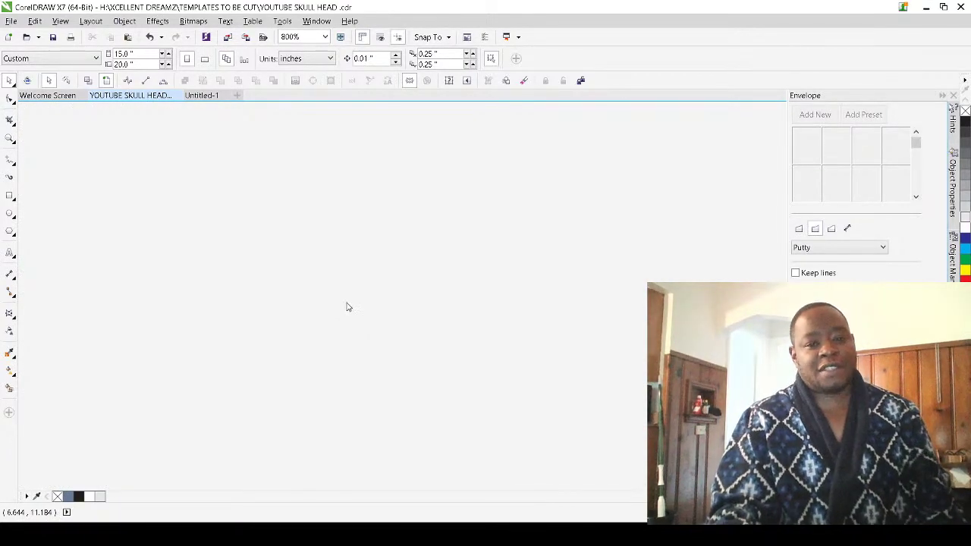
{"action": "scroll", "coordinate": [347, 307], "scroll_direction": "down", "scroll_amount": 1}
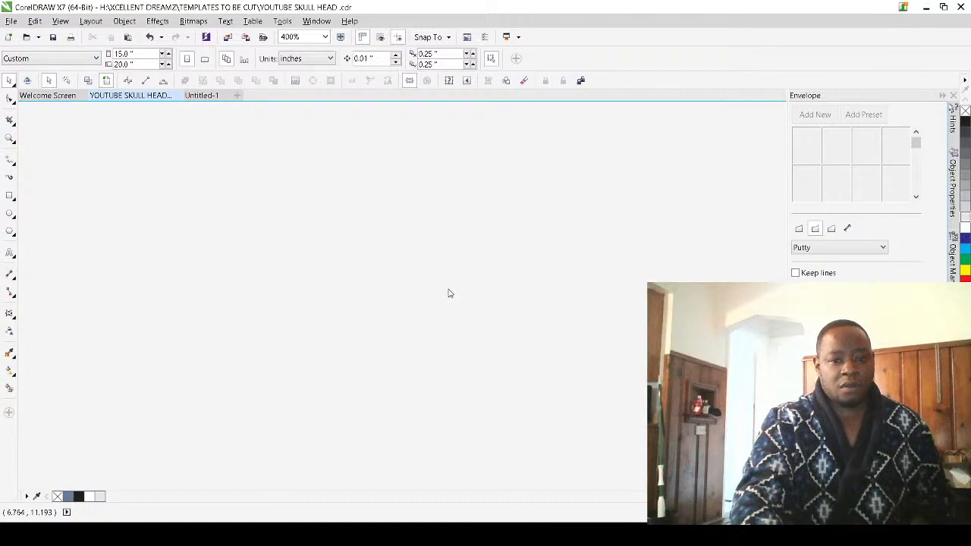
{"action": "scroll", "coordinate": [448, 293], "scroll_direction": "down", "scroll_amount": 1}
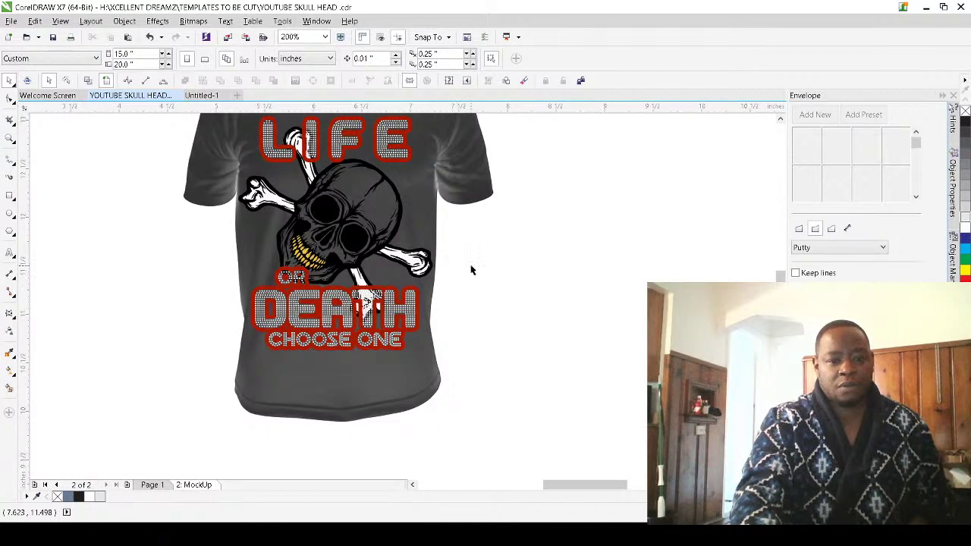
{"action": "scroll", "coordinate": [406, 311], "scroll_direction": "down", "scroll_amount": 1}
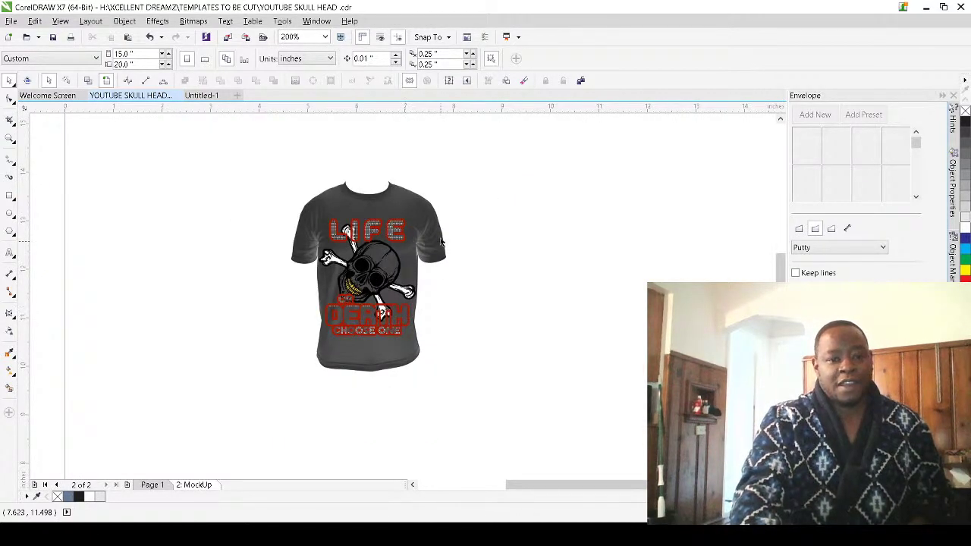
{"action": "scroll", "coordinate": [444, 241], "scroll_direction": "up", "scroll_amount": 1}
{"action": "scroll", "coordinate": [444, 247], "scroll_direction": "down", "scroll_amount": 1}
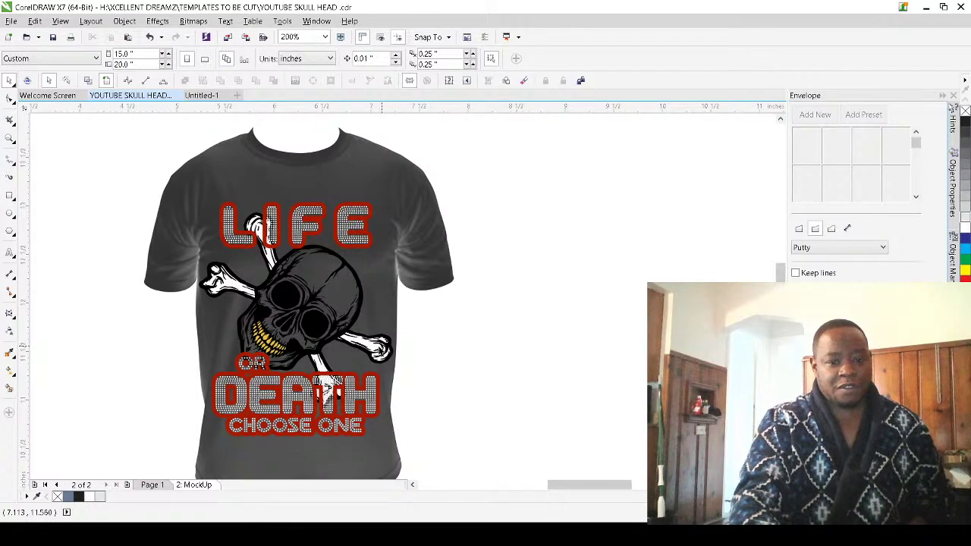
Try the mockup's crossbones without their white fill, and restore the white
{"action": "left_click", "coordinate": [374, 347]}
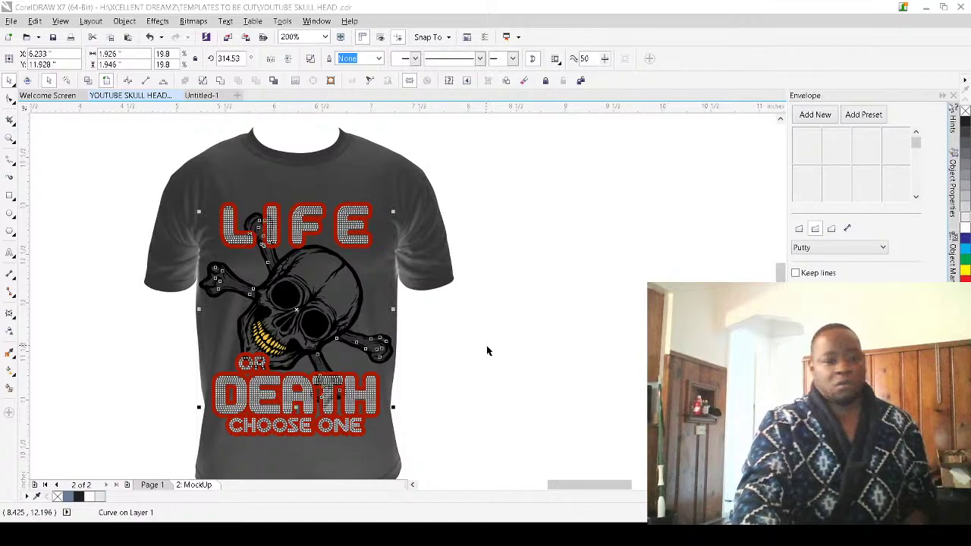
{"action": "left_click", "coordinate": [465, 371]}
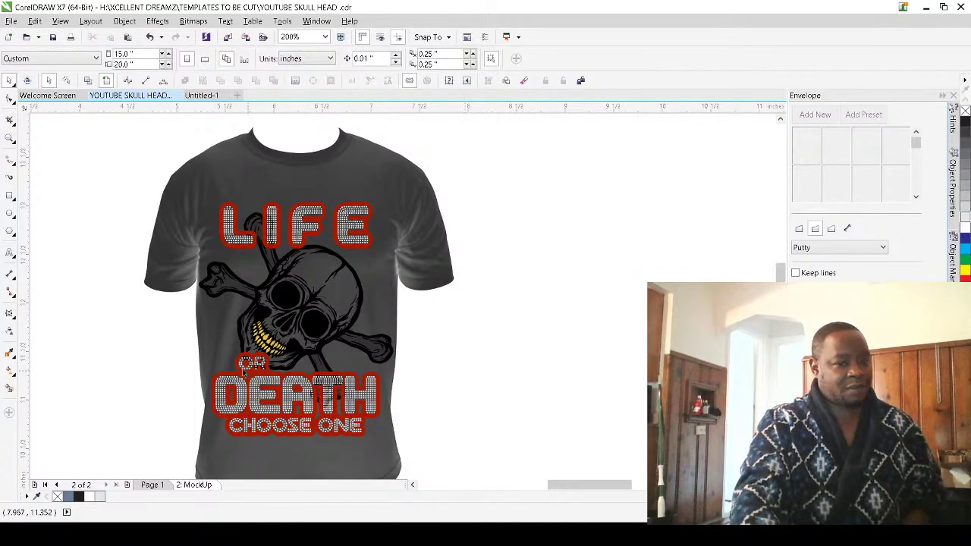
{"action": "left_click", "coordinate": [374, 351]}
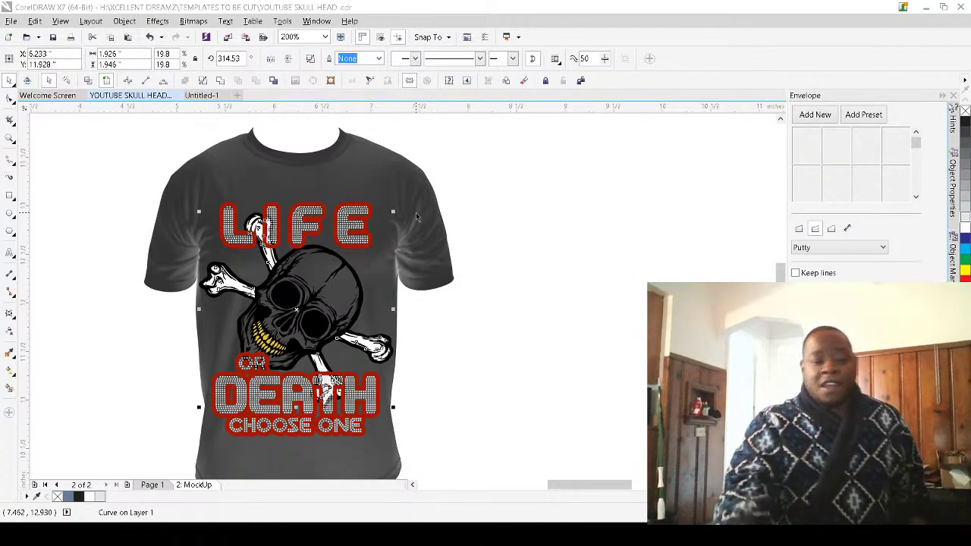
Inspect the LIFE lettering, try a black outline around the mockup's rhinestone text, and recolour that outline blue
{"action": "left_click", "coordinate": [87, 226]}
{"action": "scroll", "coordinate": [281, 215], "scroll_direction": "up", "scroll_amount": 4}
{"action": "scroll", "coordinate": [282, 215], "scroll_direction": "down", "scroll_amount": 3}
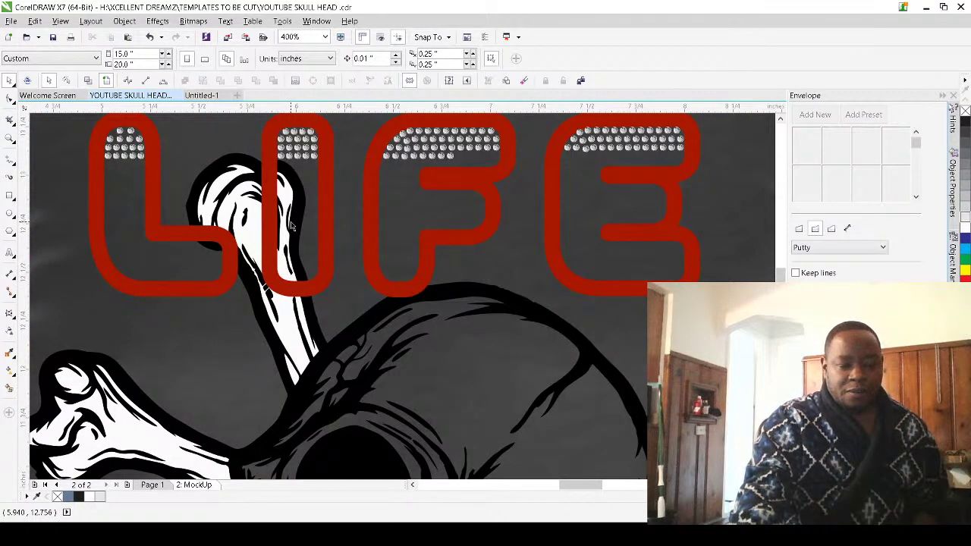
{"action": "scroll", "coordinate": [292, 226], "scroll_direction": "down", "scroll_amount": 2}
{"action": "scroll", "coordinate": [289, 222], "scroll_direction": "down", "scroll_amount": 2}
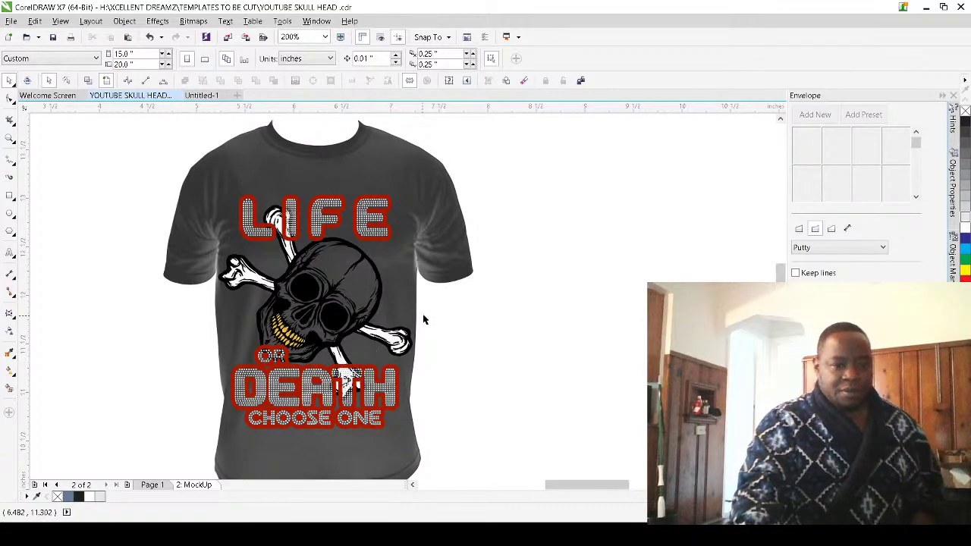
{"action": "left_click", "coordinate": [379, 399]}
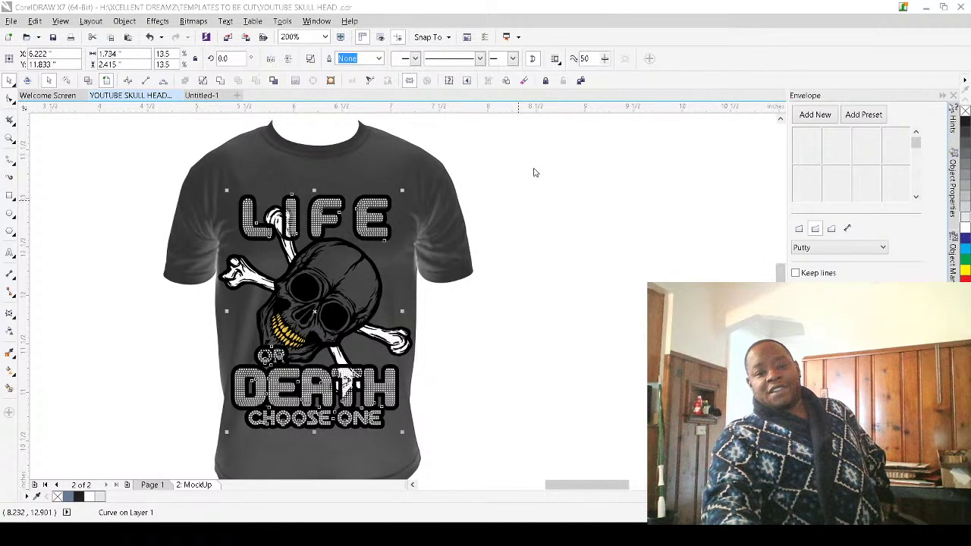
{"action": "key", "text": "ctrl+z"}
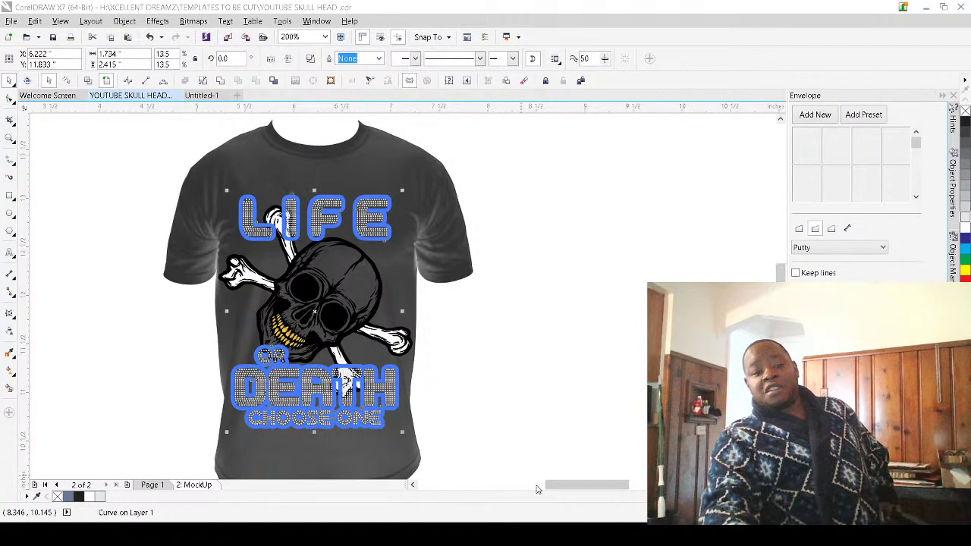
{"action": "left_click", "coordinate": [464, 356]}
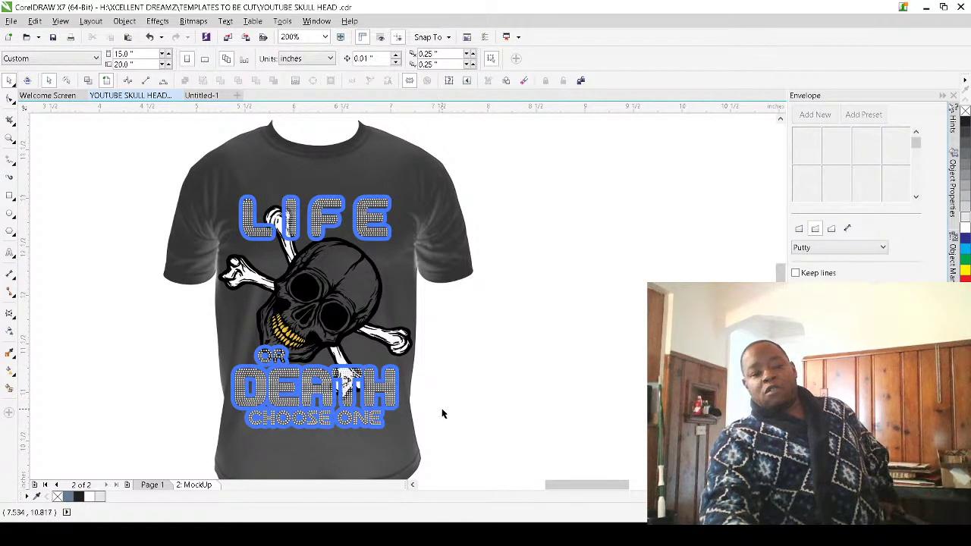
Recolour the rhinestones in the words OR and DEATH black, and check them up close
{"action": "left_click_drag", "start_coordinate": [345, 383], "coordinate": [208, 349]}
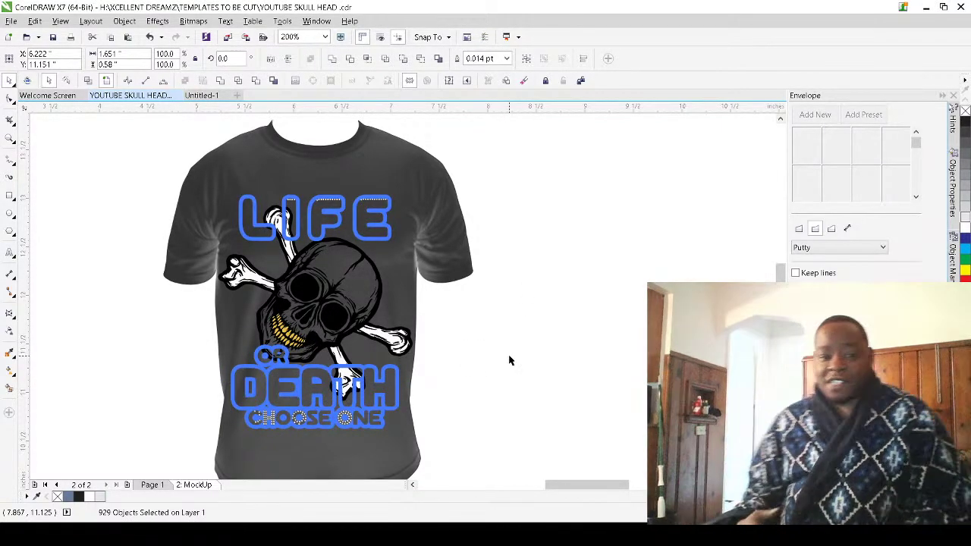
{"action": "left_click", "coordinate": [510, 360]}
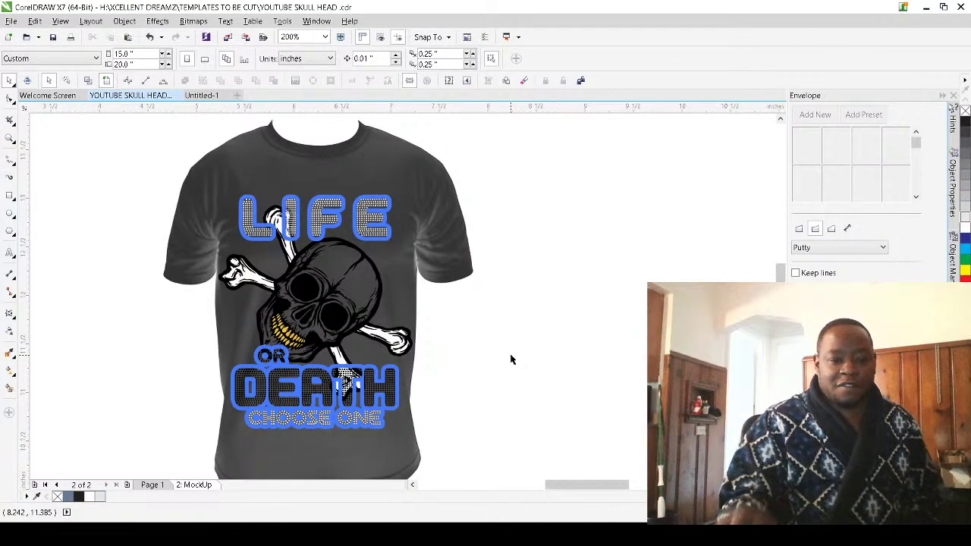
{"action": "scroll", "coordinate": [328, 387], "scroll_direction": "up", "scroll_amount": 2}
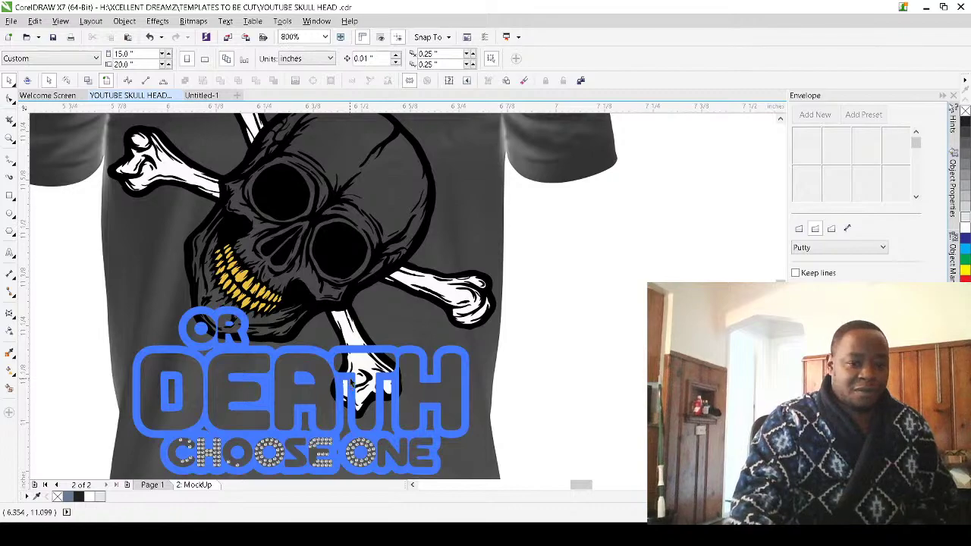
{"action": "scroll", "coordinate": [376, 370], "scroll_direction": "down", "scroll_amount": 2}
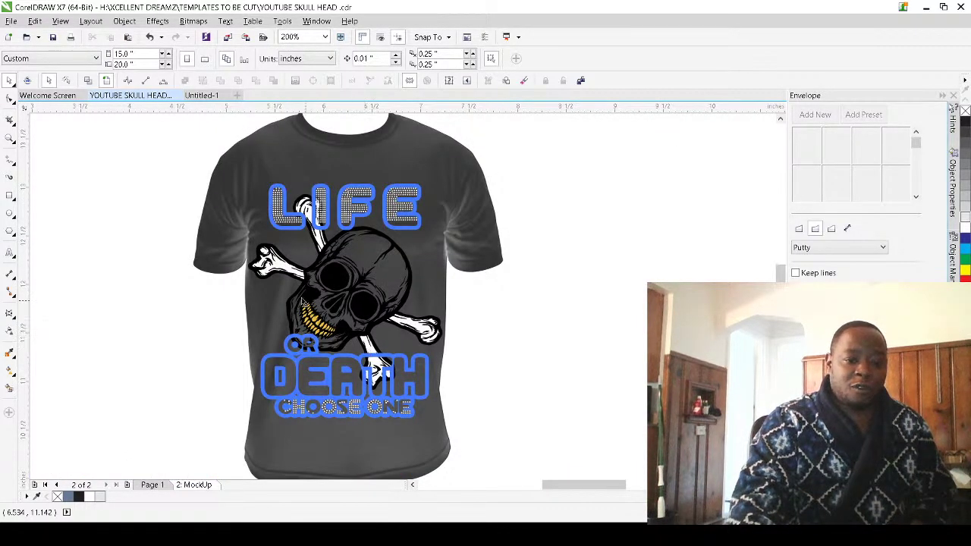
Remove the white fill from the mockup's crossbones and recolour the DEATH rhinestones red
{"action": "left_click", "coordinate": [414, 295]}
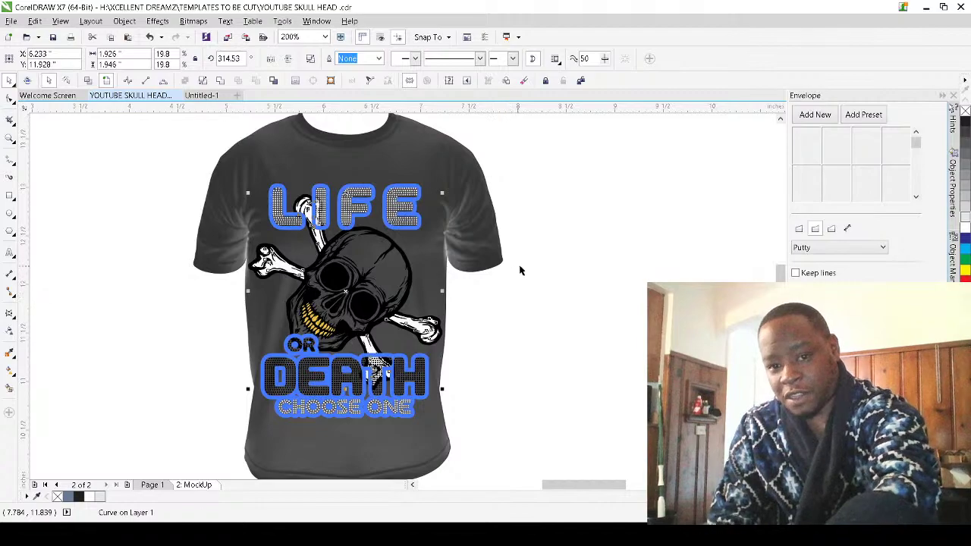
{"action": "key", "text": "Delete"}
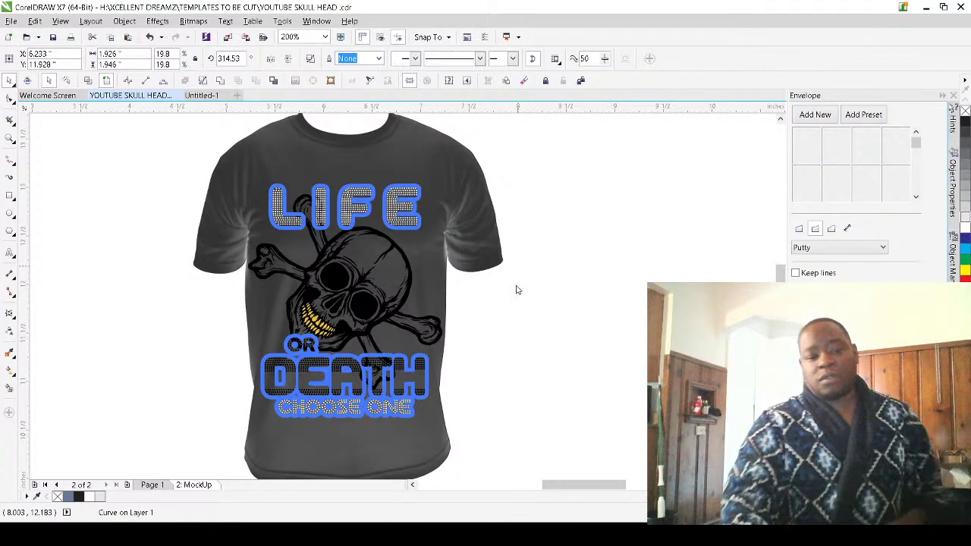
{"action": "left_click", "coordinate": [491, 400]}
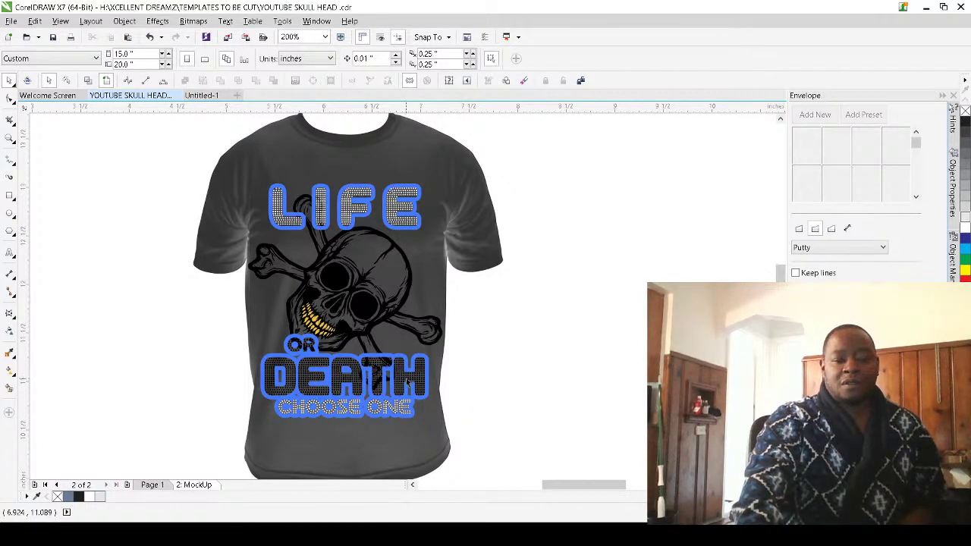
{"action": "left_click_drag", "start_coordinate": [456, 399], "coordinate": [215, 361]}
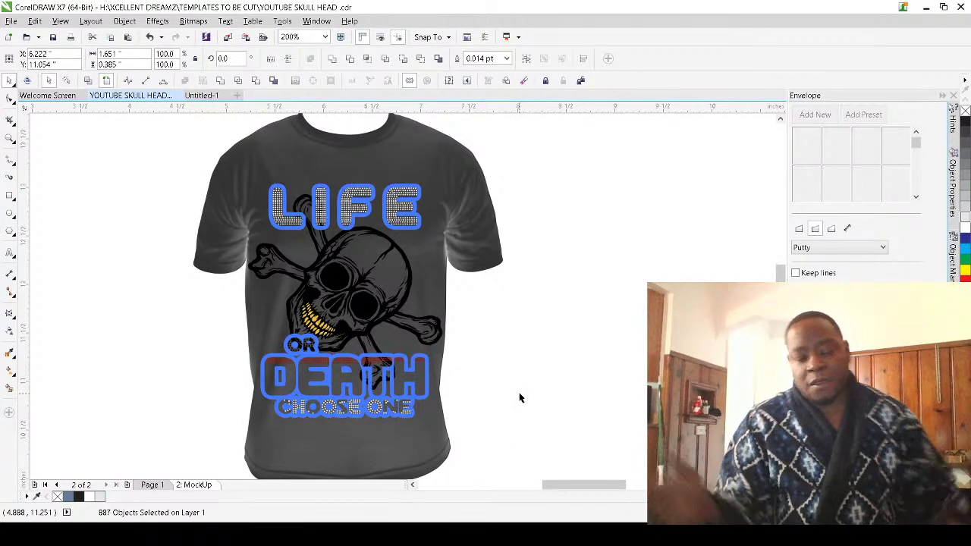
{"action": "left_click", "coordinate": [521, 397]}
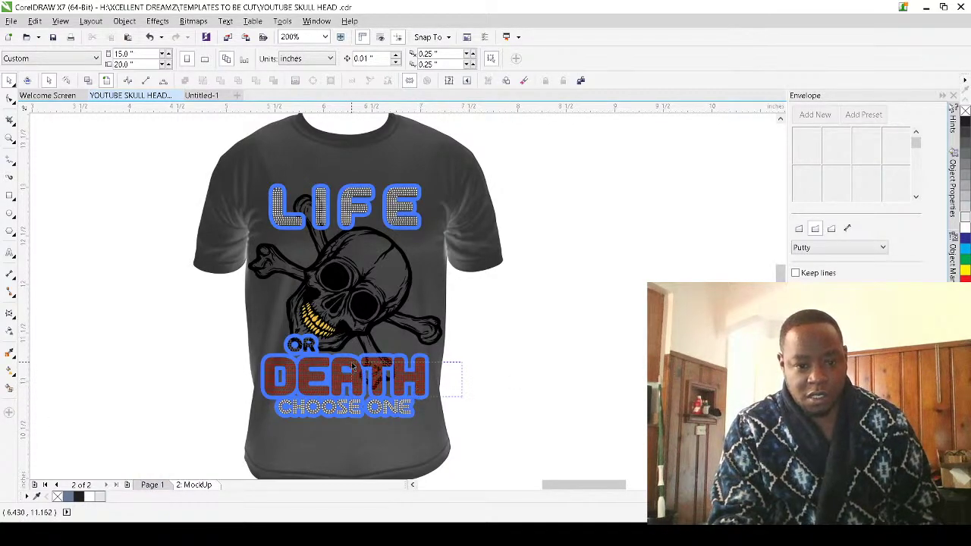
On Page 1, delete the red rhinestones from the upper part of the cyan skull, above the teeth
{"action": "left_click", "coordinate": [152, 485]}
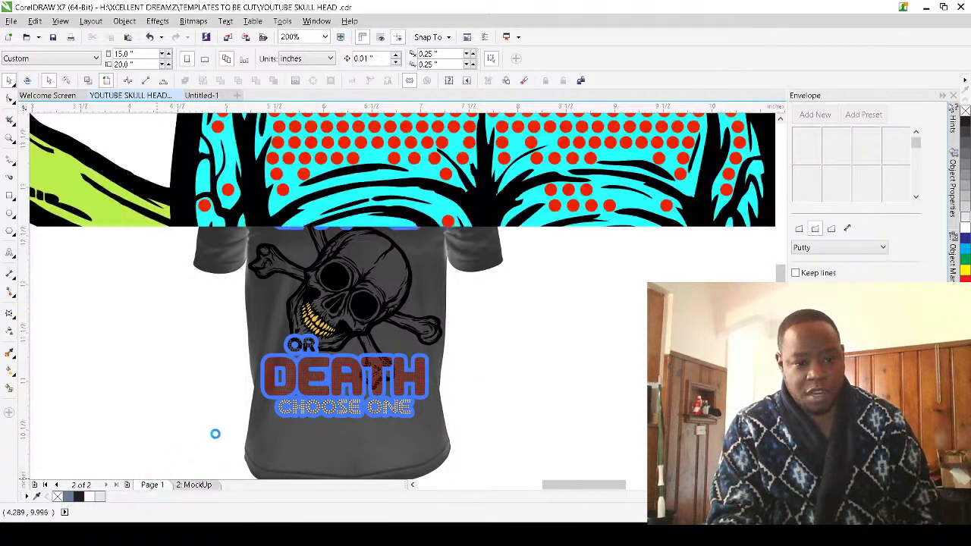
{"action": "scroll", "coordinate": [276, 276], "scroll_direction": "down", "scroll_amount": 2}
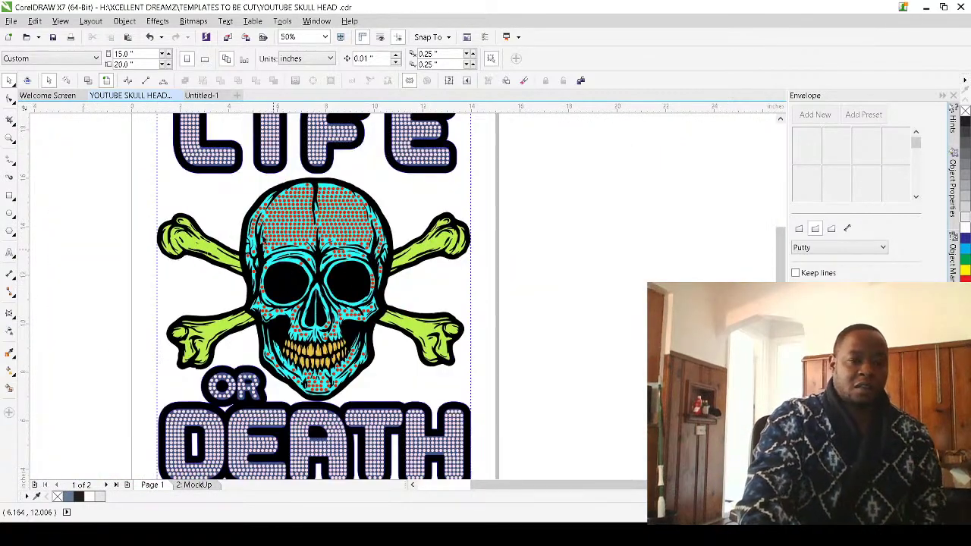
{"action": "left_click_drag", "start_coordinate": [239, 183], "coordinate": [399, 349]}
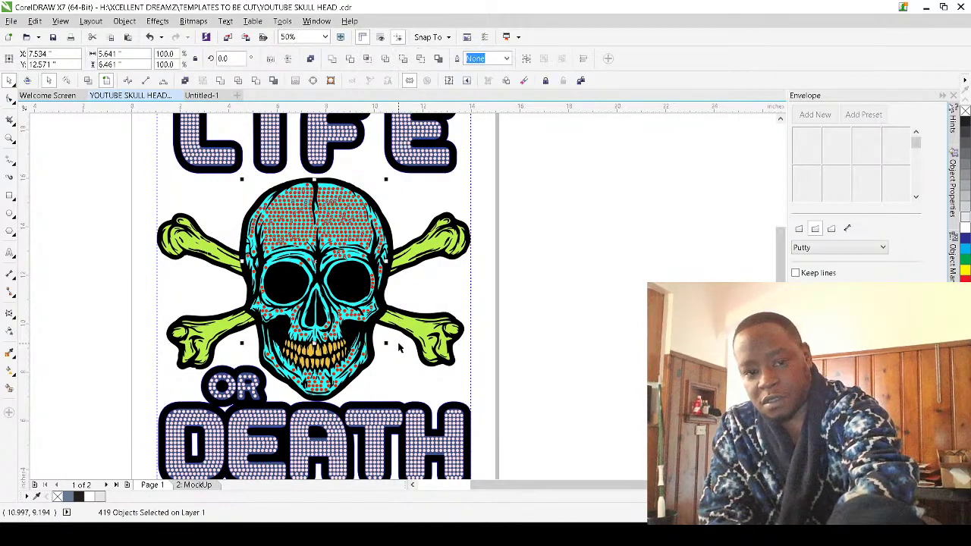
{"action": "key", "text": "Delete"}
Try to delete the jaw's red rhinestones with one selection that takes in the gold teeth, and undo that deletion
{"action": "left_click_drag", "start_coordinate": [400, 400], "coordinate": [263, 332]}
{"action": "scroll", "coordinate": [278, 367], "scroll_direction": "up", "scroll_amount": 3}
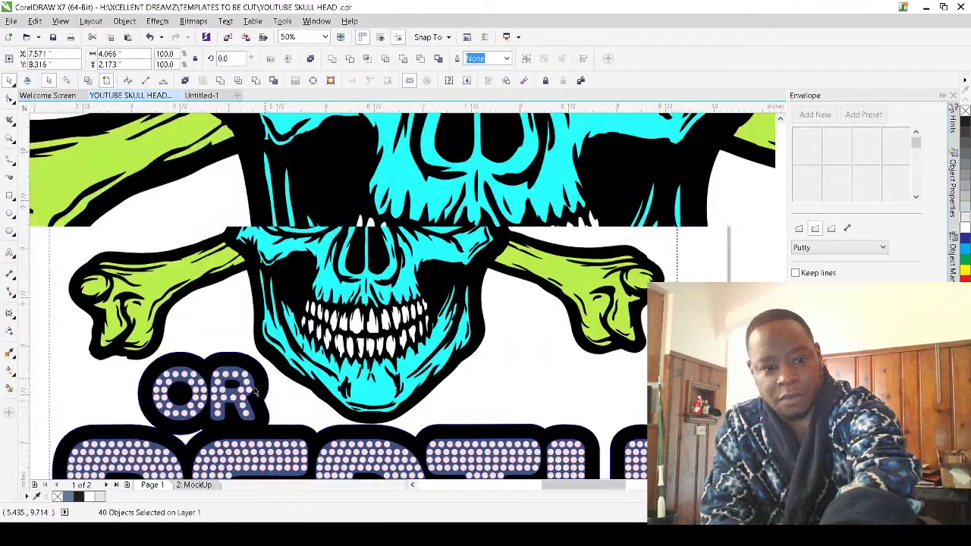
{"action": "key", "text": "Escape"}
{"action": "scroll", "coordinate": [307, 363], "scroll_direction": "down", "scroll_amount": 2}
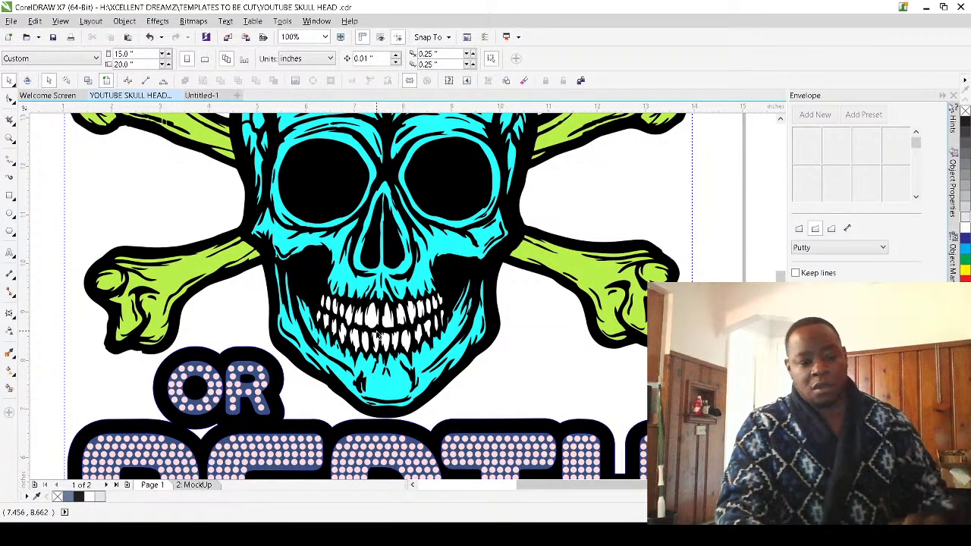
{"action": "key", "text": "ctrl+z"}
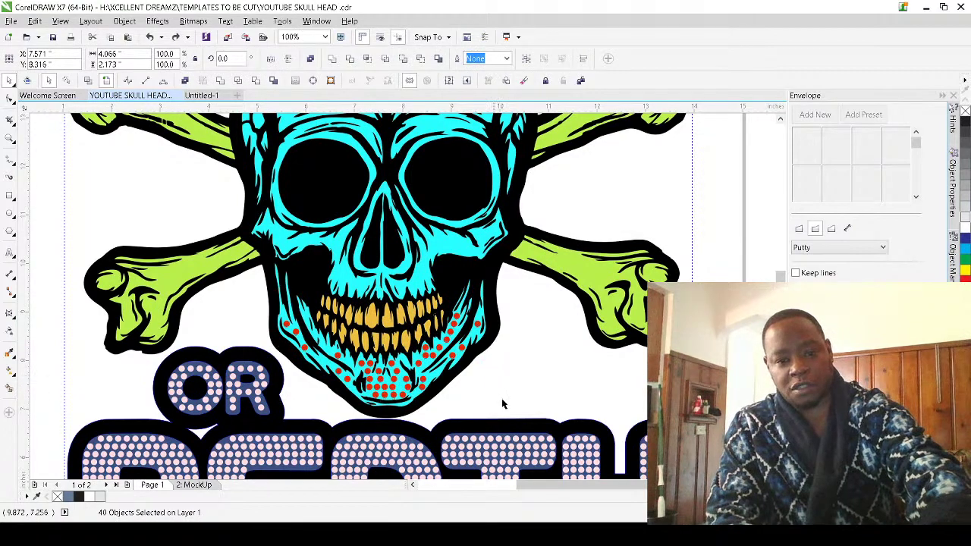
Delete the red rhinestones from the chin and jaw sides of the cyan skull on Page 1, keeping the gold teeth
{"action": "left_click_drag", "start_coordinate": [500, 399], "coordinate": [304, 340]}
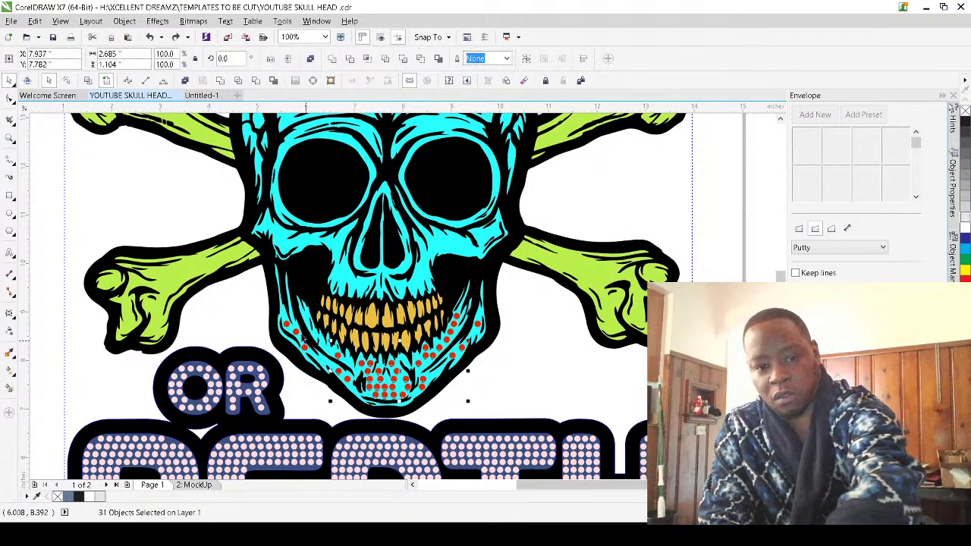
{"action": "key", "text": "Delete"}
{"action": "left_click_drag", "start_coordinate": [267, 305], "coordinate": [320, 364]}
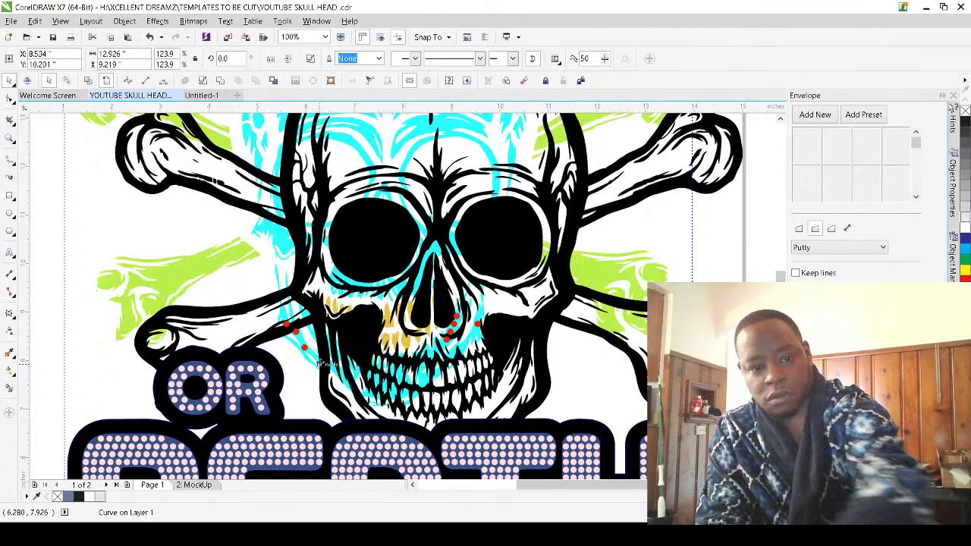
{"action": "key", "text": "ctrl+z"}
{"action": "left_click", "coordinate": [327, 407]}
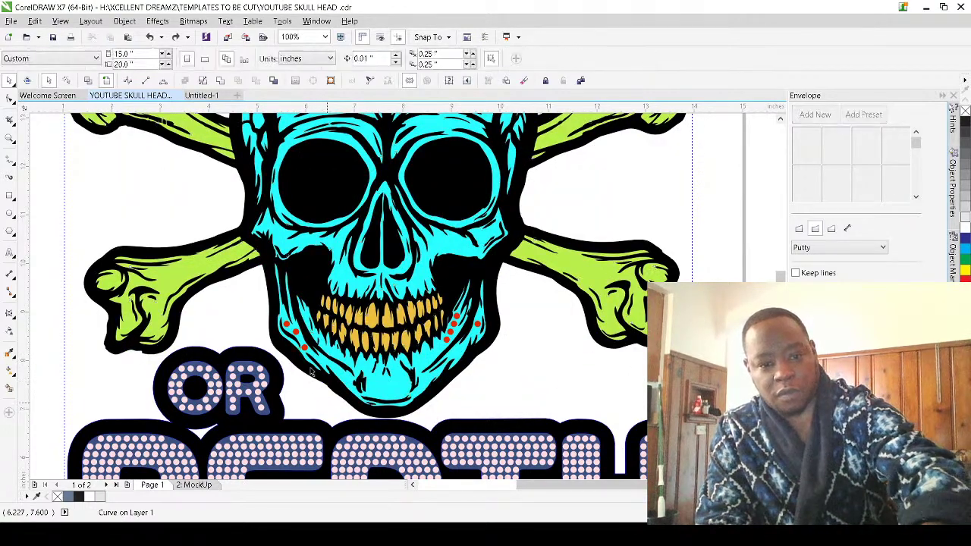
{"action": "left_click_drag", "start_coordinate": [273, 305], "coordinate": [332, 349]}
{"action": "key", "text": "Delete"}
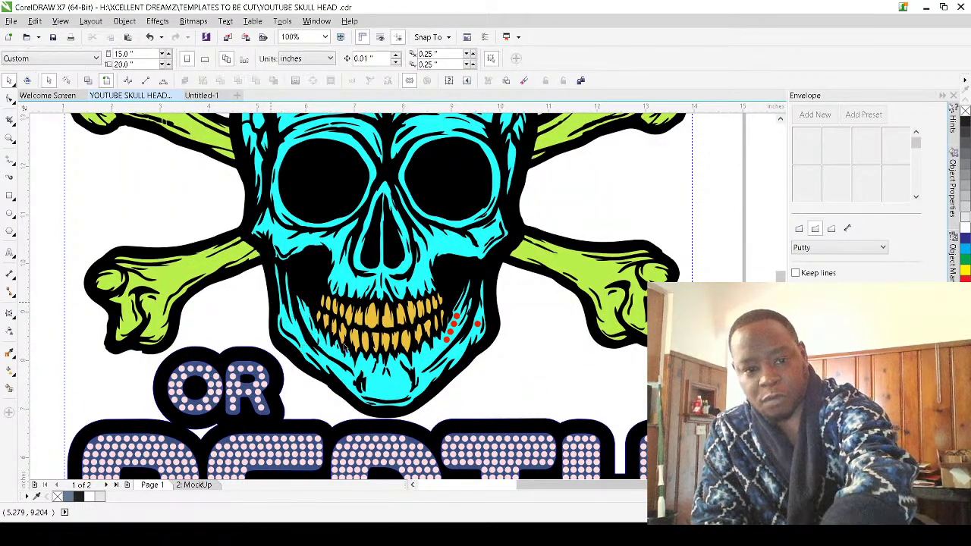
{"action": "scroll", "coordinate": [374, 330], "scroll_direction": "down", "scroll_amount": 2}
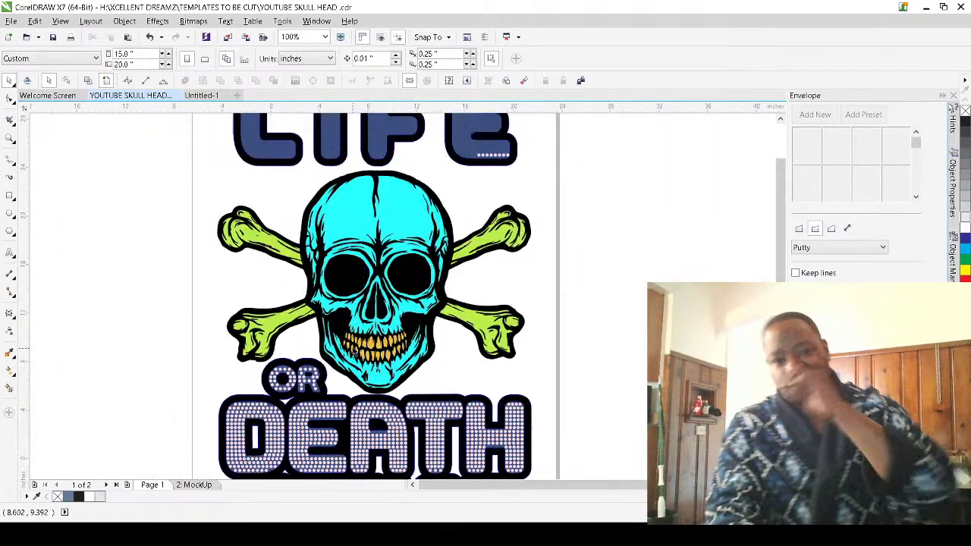
{"action": "scroll", "coordinate": [301, 271], "scroll_direction": "down", "scroll_amount": 1}
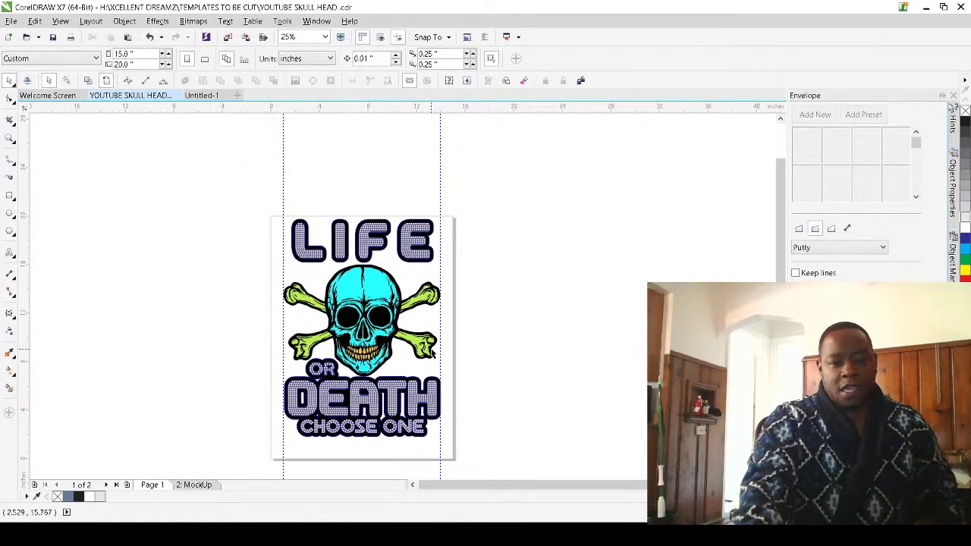
Select the black skull outline, gold teeth and green crossbone fill together, try rotating them clockwise, and undo that rotation
{"action": "scroll", "coordinate": [379, 357], "scroll_direction": "up", "scroll_amount": 1}
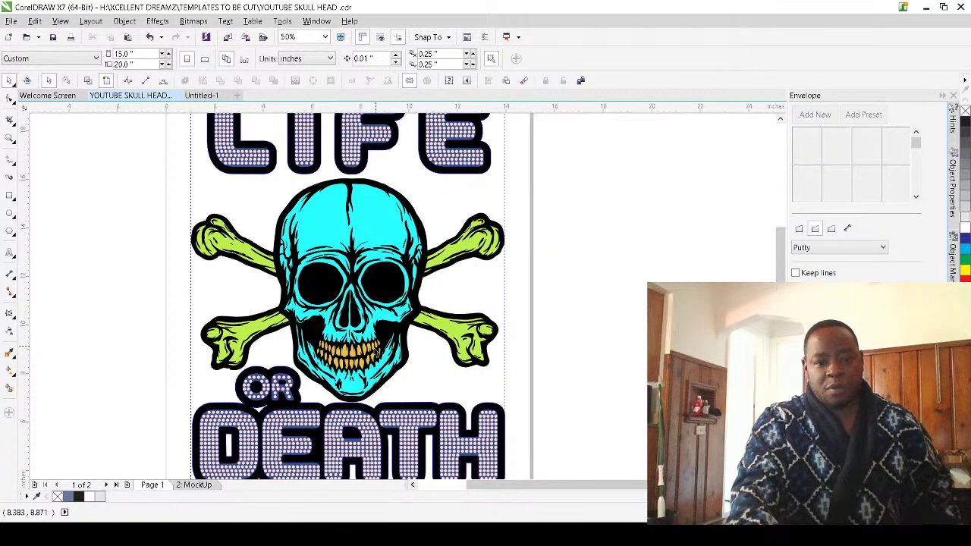
{"action": "left_click", "coordinate": [377, 351]}
{"action": "scroll", "coordinate": [372, 353], "scroll_direction": "up", "scroll_amount": 1}
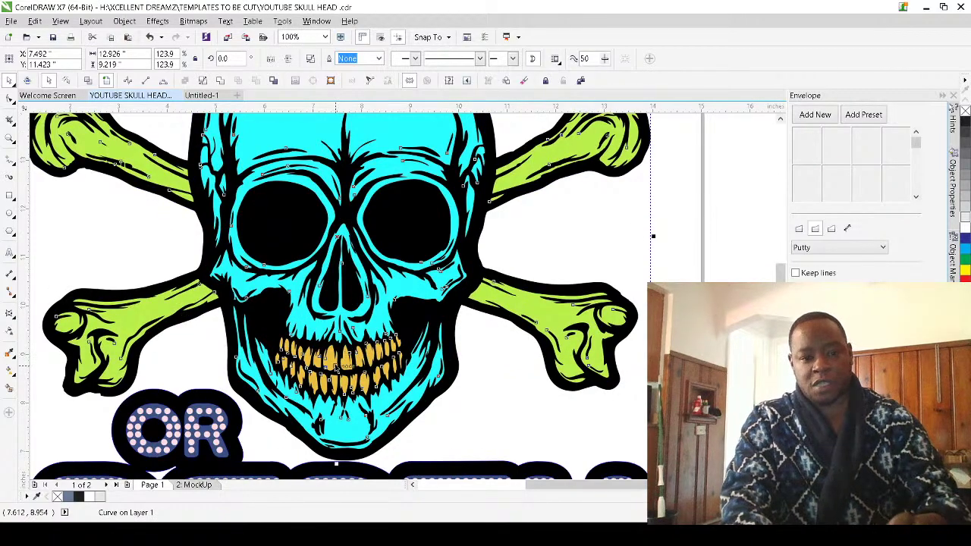
{"action": "left_click", "coordinate": [478, 440]}
{"action": "left_click", "coordinate": [334, 357]}
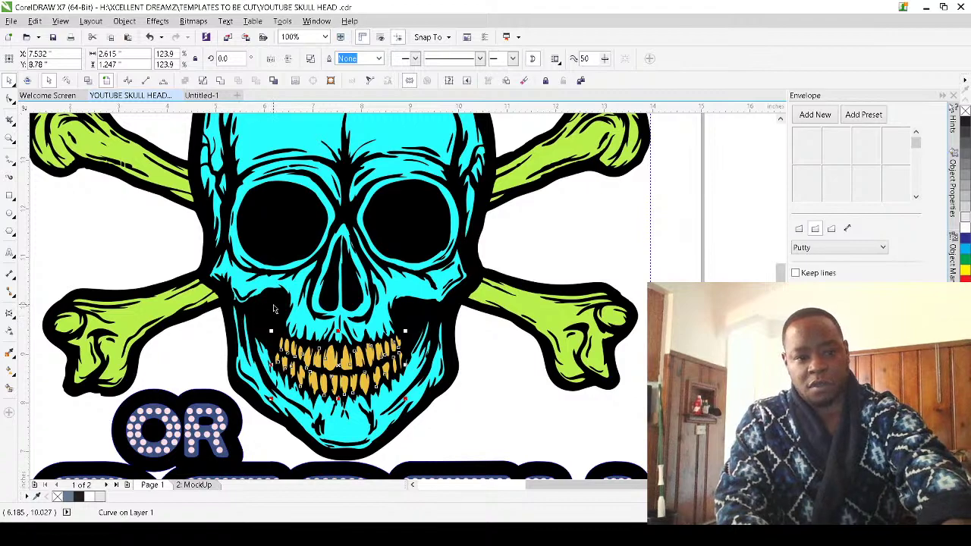
{"action": "left_click", "coordinate": [169, 313], "text": "shift"}
{"action": "left_click", "coordinate": [150, 312], "text": "shift"}
{"action": "scroll", "coordinate": [147, 314], "scroll_direction": "down", "scroll_amount": 2}
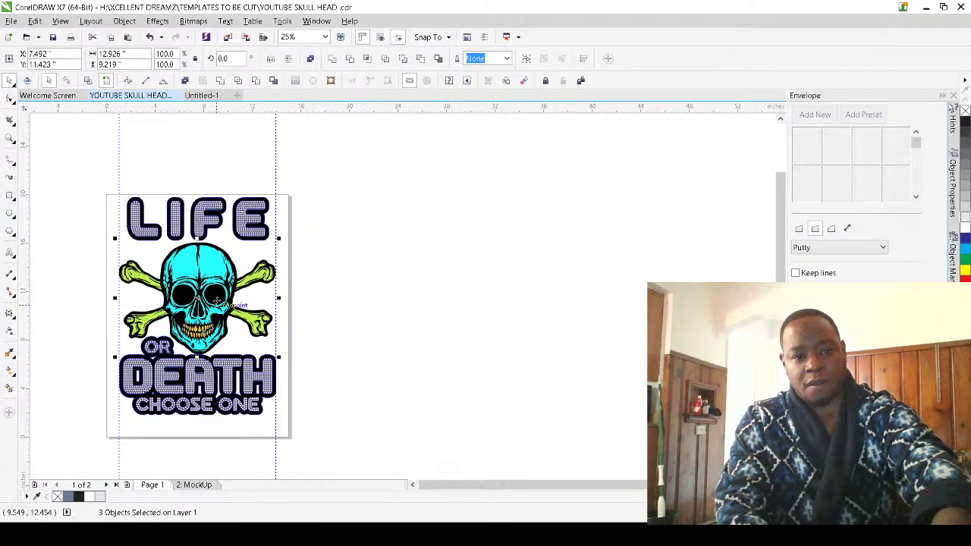
{"action": "mouse_move", "coordinate": [277, 235]}
{"action": "left_mouse_down"}
{"action": "mouse_move", "coordinate": [296, 267]}
{"action": "mouse_move", "coordinate": [305, 320]}
{"action": "left_mouse_up"}
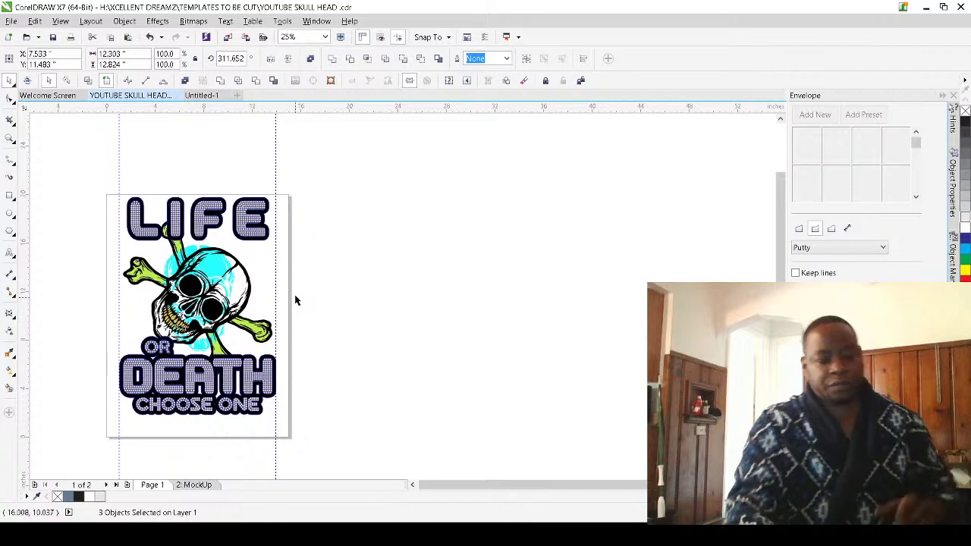
{"action": "key", "text": "ctrl+z"}
Add the cyan skull fill to the selection and rotate the whole skull and crossbones clockwise to an angle of about 307°
{"action": "scroll", "coordinate": [198, 265], "scroll_direction": "up", "scroll_amount": 4}
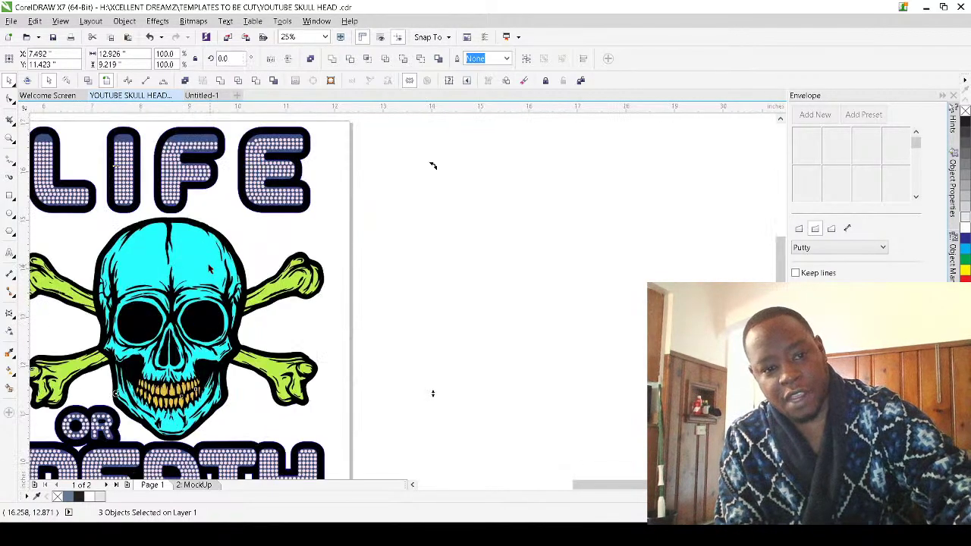
{"action": "left_click", "coordinate": [198, 259], "text": "shift"}
{"action": "scroll", "coordinate": [318, 294], "scroll_direction": "down", "scroll_amount": 2}
{"action": "scroll", "coordinate": [372, 305], "scroll_direction": "down", "scroll_amount": 4}
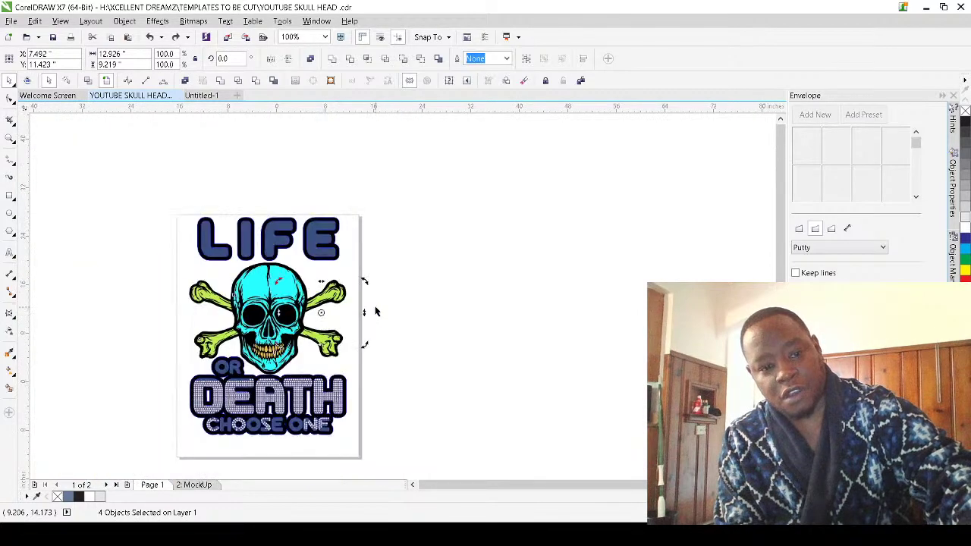
{"action": "scroll", "coordinate": [351, 280], "scroll_direction": "up", "scroll_amount": 1}
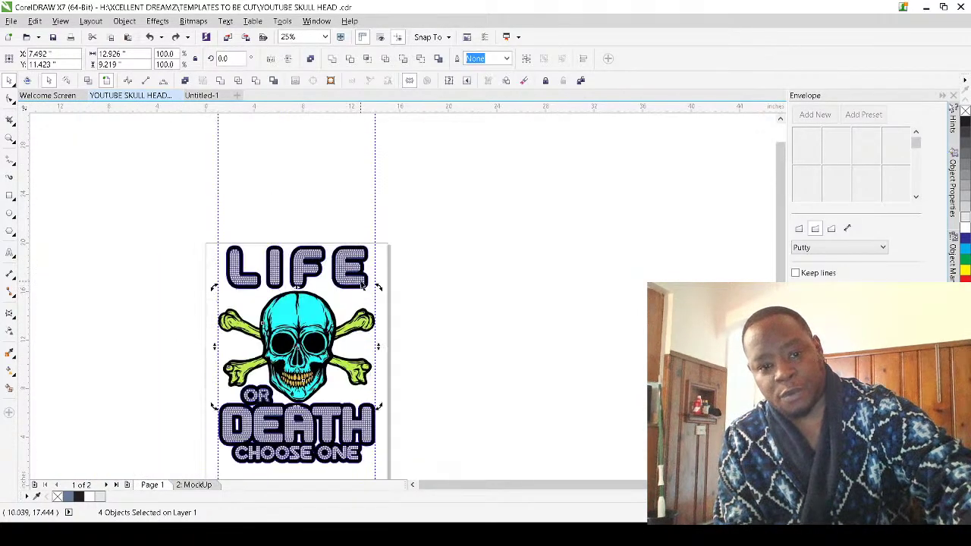
{"action": "left_click_drag", "start_coordinate": [377, 283], "coordinate": [433, 379]}
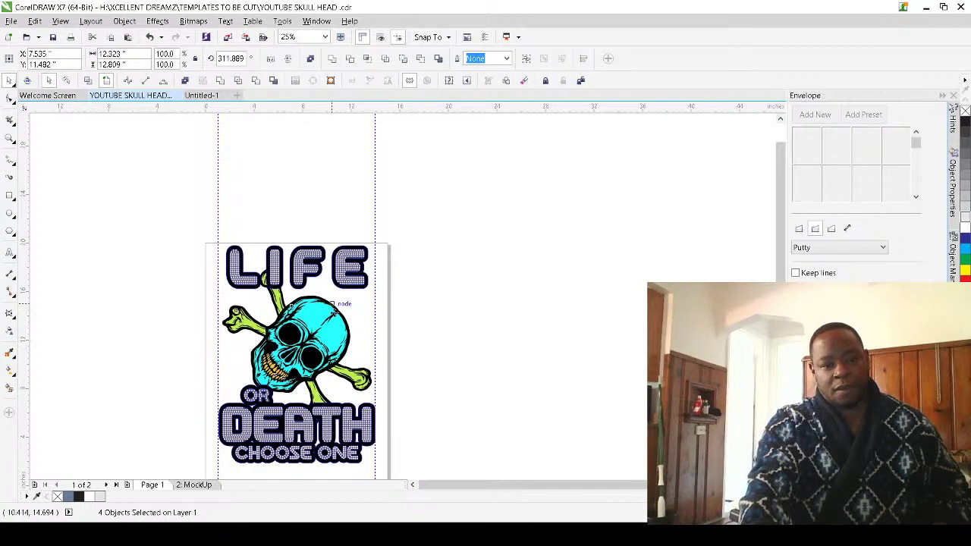
{"action": "scroll", "coordinate": [376, 276], "scroll_direction": "up", "scroll_amount": 1}
{"action": "left_click_drag", "start_coordinate": [416, 203], "coordinate": [433, 216]}
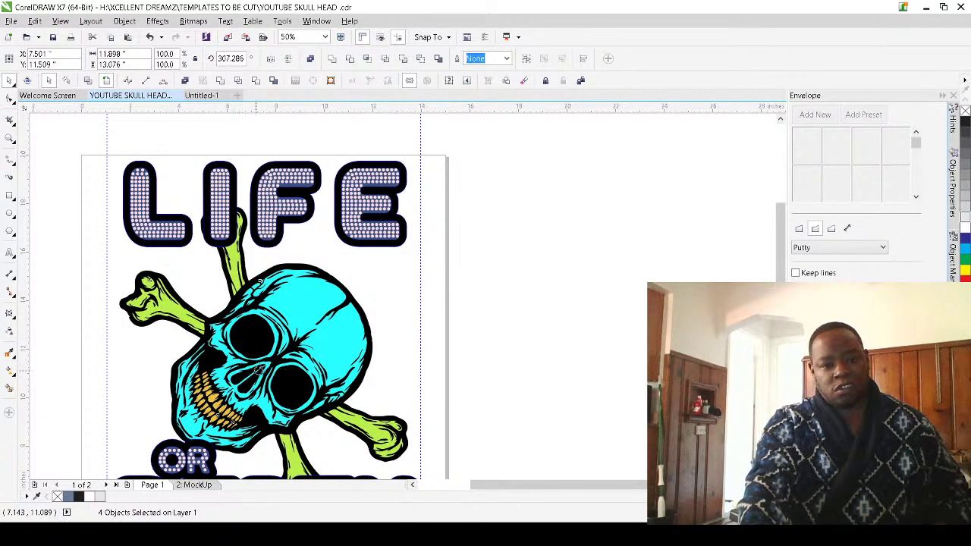
Move the tilted skull and crossbones slightly up and to the right between LIFE and DEATH, and deselect them
{"action": "left_click_drag", "start_coordinate": [258, 364], "coordinate": [267, 358]}
{"action": "scroll", "coordinate": [289, 336], "scroll_direction": "down", "scroll_amount": 1}
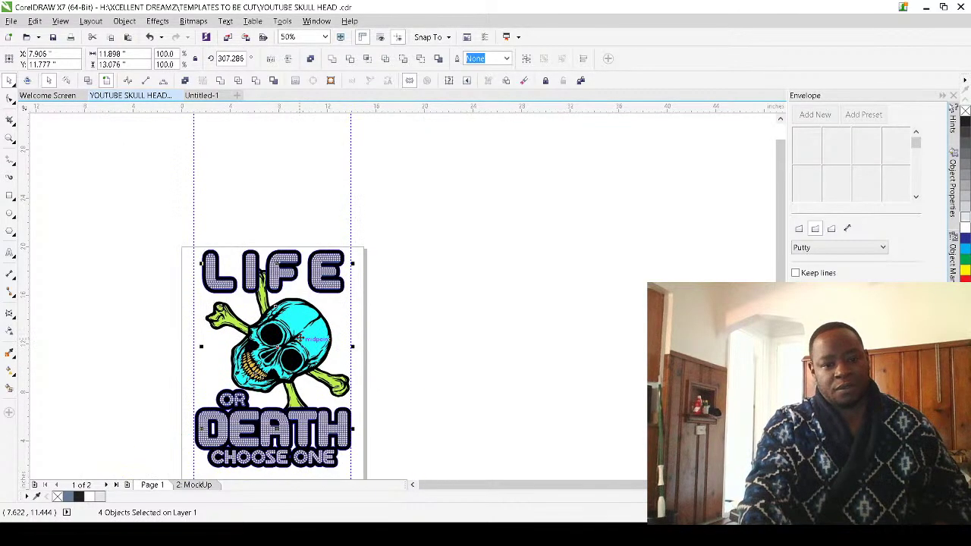
{"action": "left_click_drag", "start_coordinate": [169, 225], "coordinate": [91, 369]}
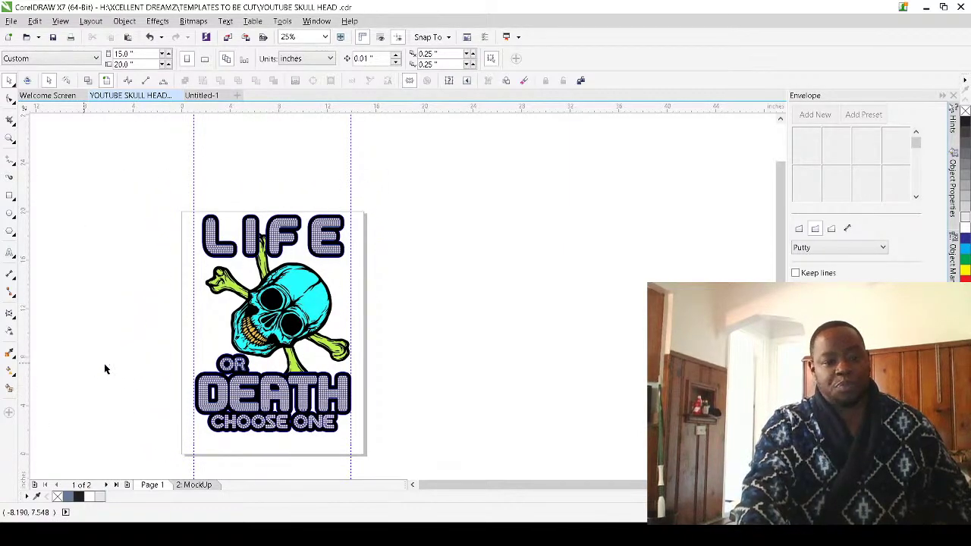
Move the complete LIFE OR DEATH CHOOSE ONE design slightly down and to the right on Page 1, and deselect it
{"action": "scroll", "coordinate": [239, 222], "scroll_direction": "up", "scroll_amount": 5}
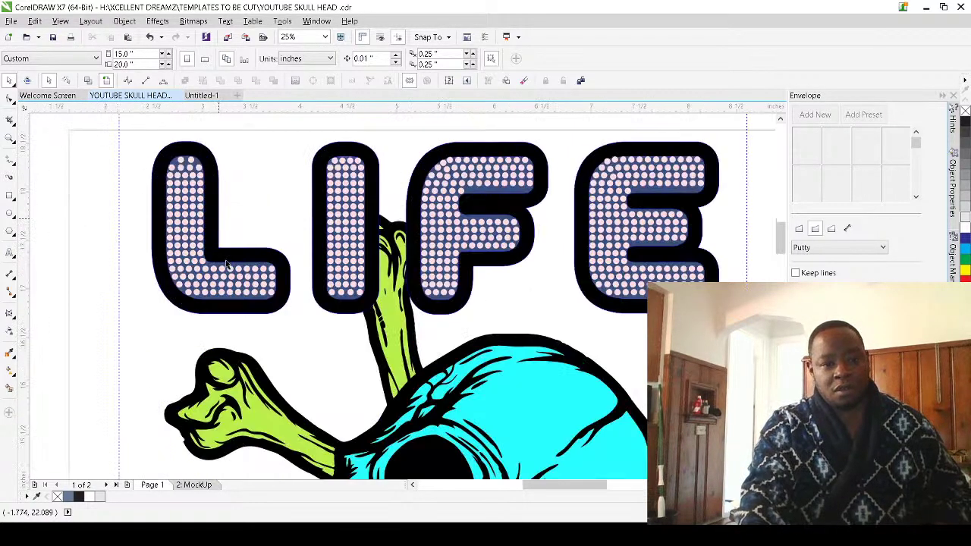
{"action": "scroll", "coordinate": [239, 222], "scroll_direction": "down", "scroll_amount": 3}
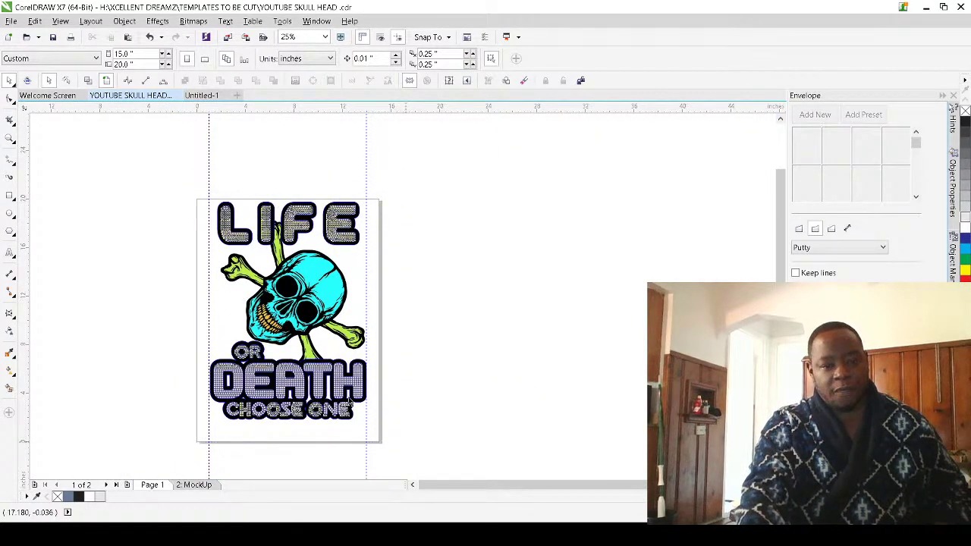
{"action": "left_click_drag", "start_coordinate": [339, 374], "coordinate": [379, 399]}
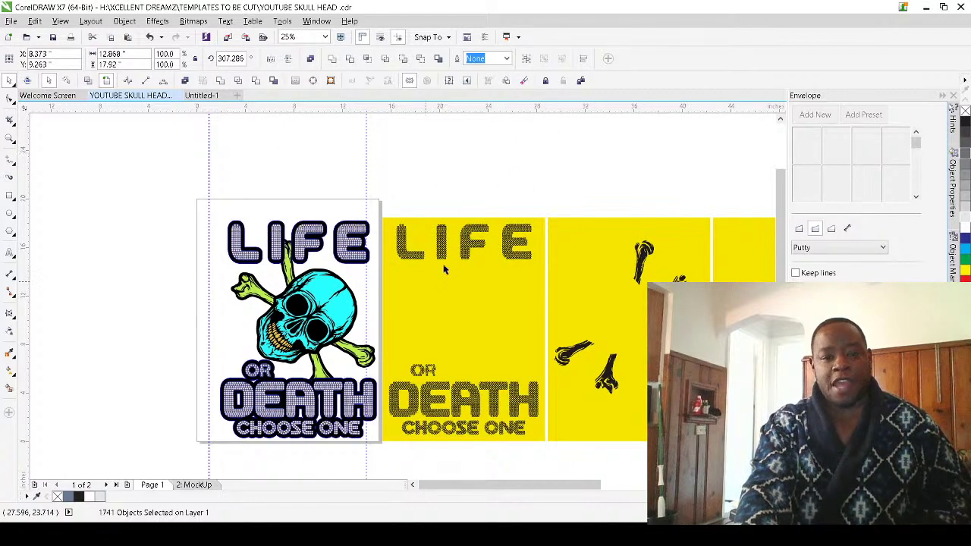
{"action": "key", "text": "Escape"}
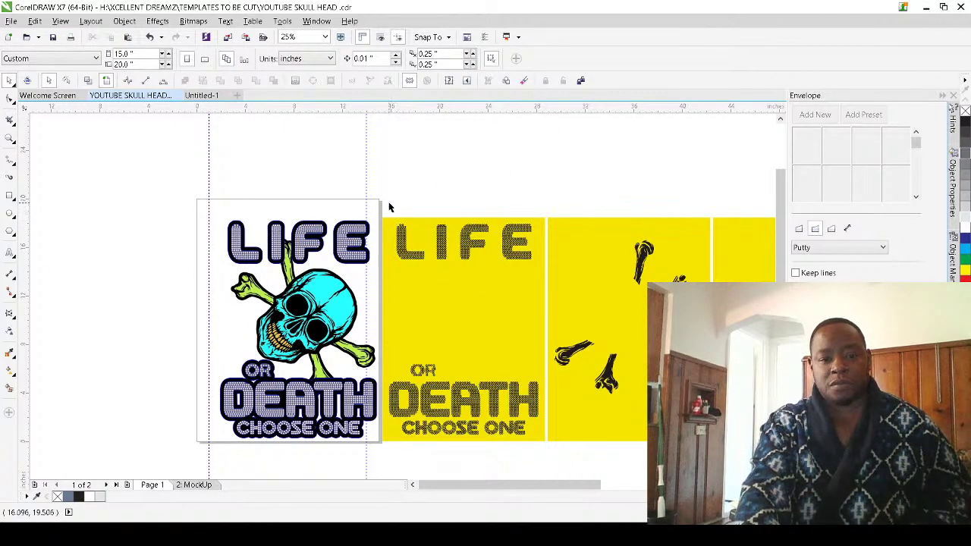
Examine the row of yellow sheets beside the design, including the bone's overlap with the word DEATH on the mirrored outline sheet
{"action": "left_click_drag", "start_coordinate": [383, 203], "coordinate": [461, 163]}
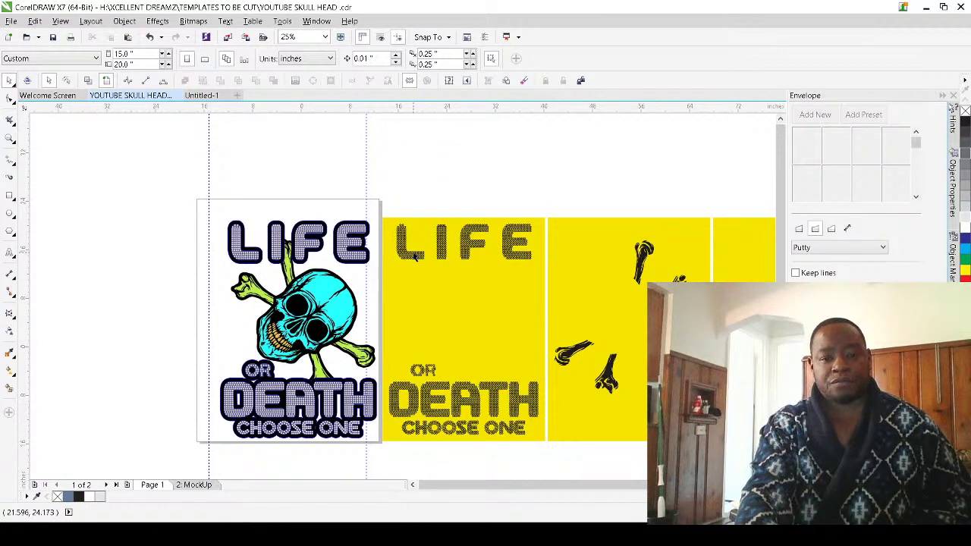
{"action": "scroll", "coordinate": [412, 255], "scroll_direction": "down", "scroll_amount": 1}
{"action": "scroll", "coordinate": [649, 300], "scroll_direction": "up", "scroll_amount": 1}
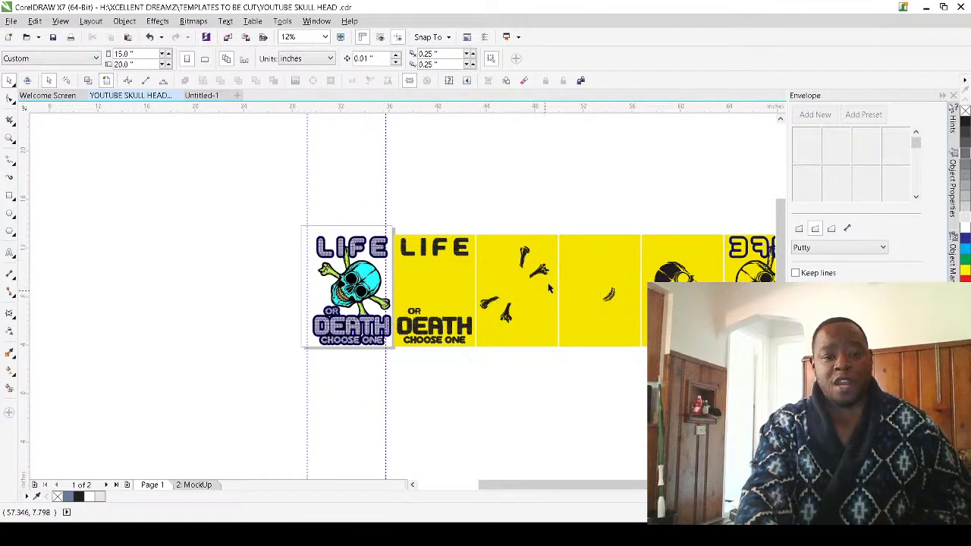
{"action": "scroll", "coordinate": [486, 316], "scroll_direction": "up", "scroll_amount": 1}
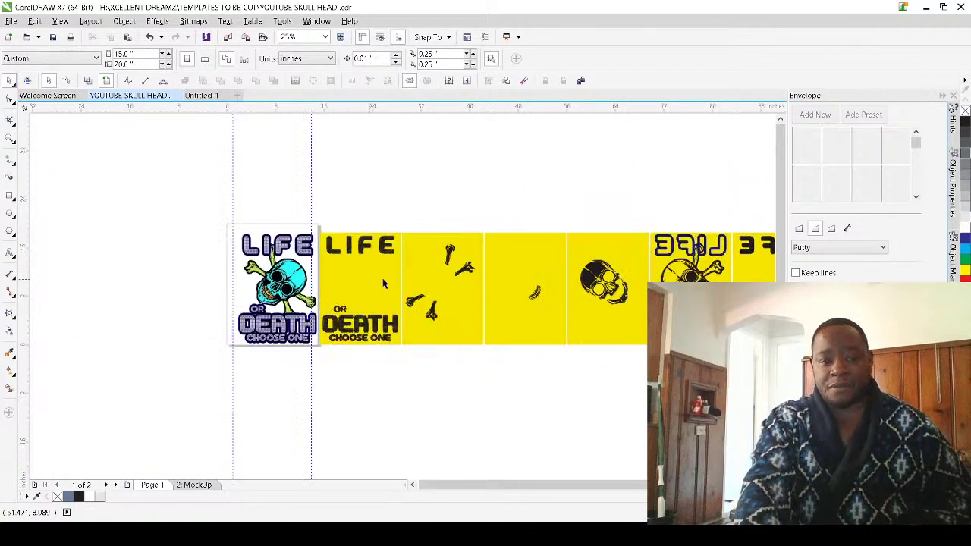
{"action": "scroll", "coordinate": [646, 294], "scroll_direction": "up", "scroll_amount": 1}
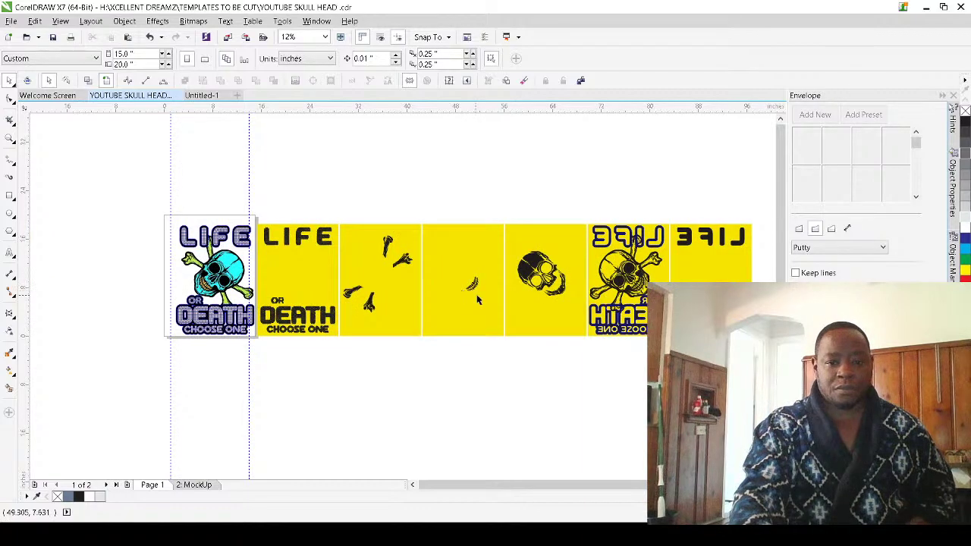
{"action": "scroll", "coordinate": [692, 308], "scroll_direction": "up", "scroll_amount": 2}
{"action": "scroll", "coordinate": [664, 307], "scroll_direction": "up", "scroll_amount": 2}
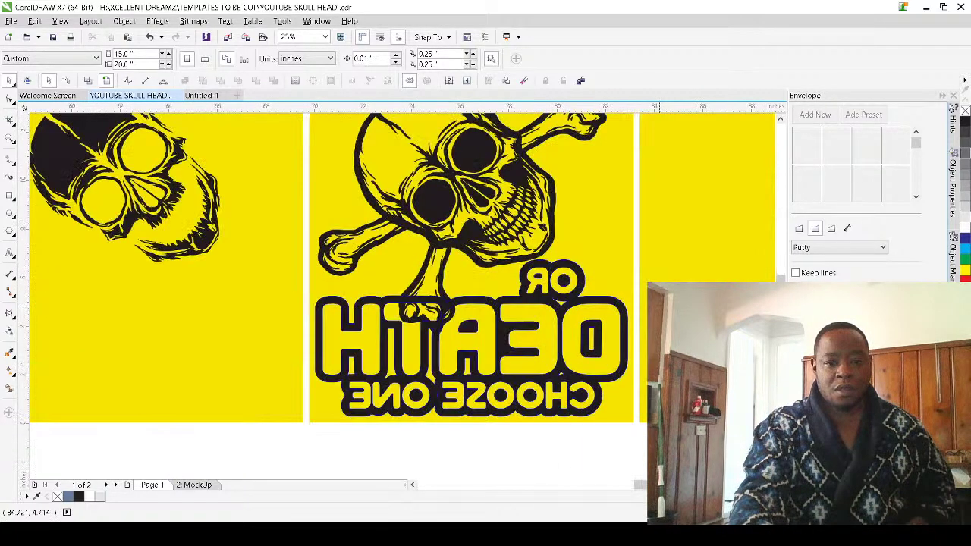
{"action": "scroll", "coordinate": [497, 284], "scroll_direction": "up", "scroll_amount": 4}
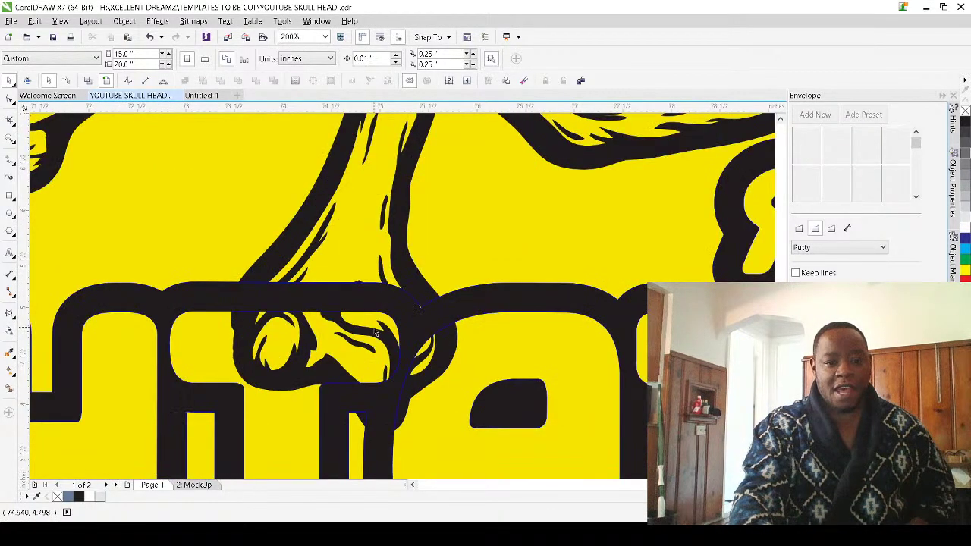
{"action": "left_click", "coordinate": [389, 293]}
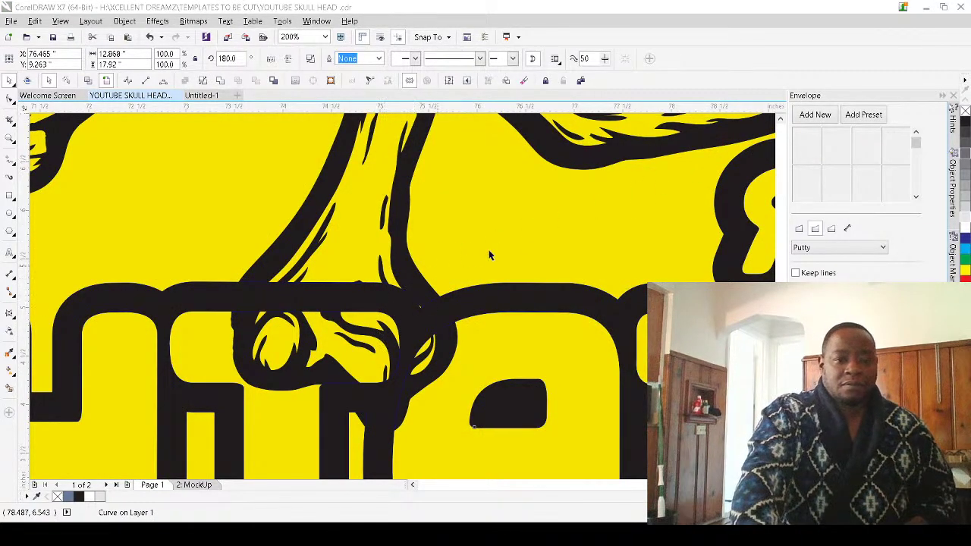
{"action": "scroll", "coordinate": [548, 189], "scroll_direction": "down", "scroll_amount": 4}
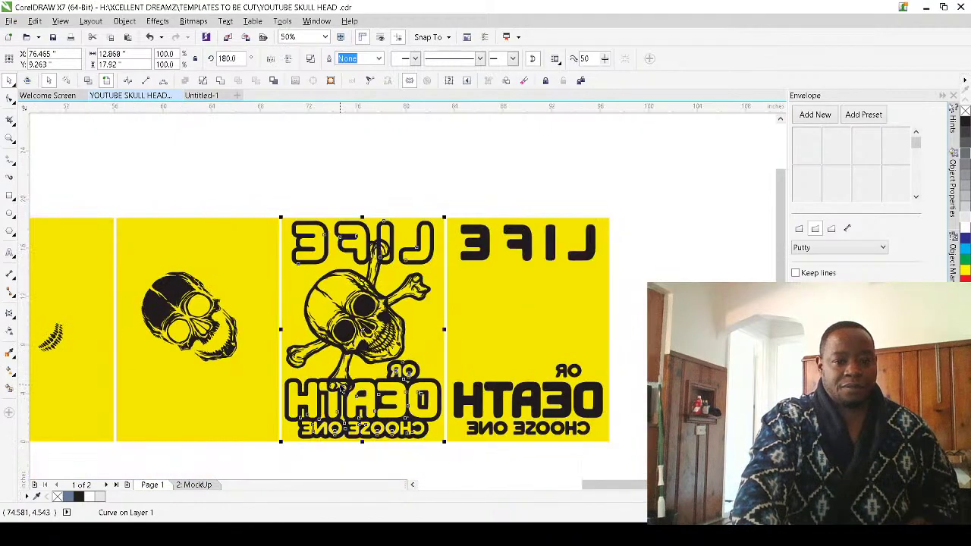
{"action": "scroll", "coordinate": [430, 460], "scroll_direction": "down", "scroll_amount": 1}
{"action": "left_click", "coordinate": [430, 458]}
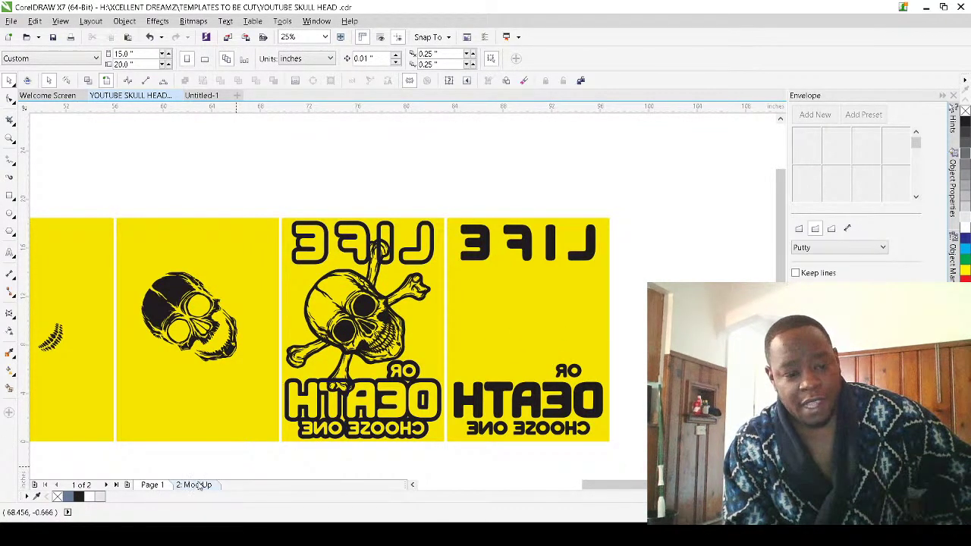
View the T-shirt on the MockUp page and return to Page 1
{"action": "left_click", "coordinate": [151, 485]}
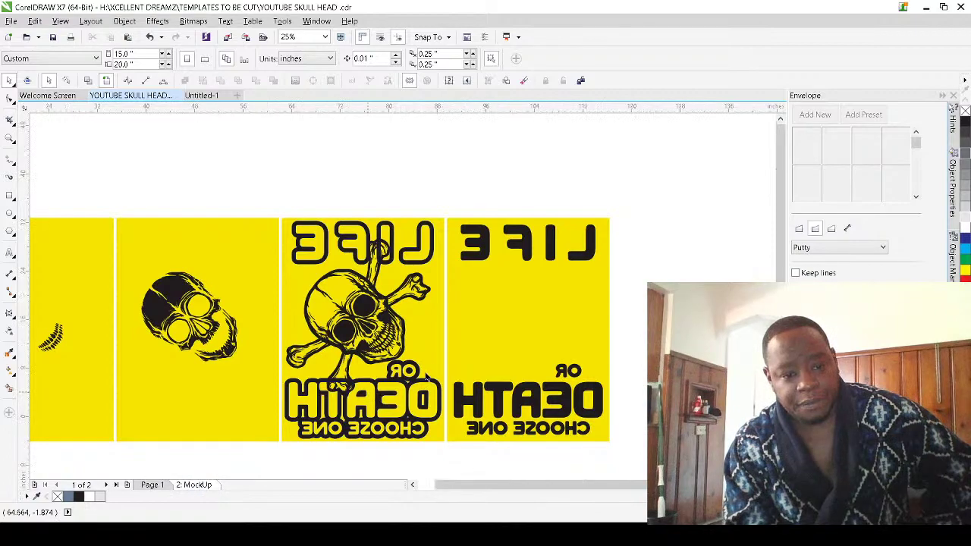
{"action": "scroll", "coordinate": [427, 377], "scroll_direction": "down", "scroll_amount": 6}
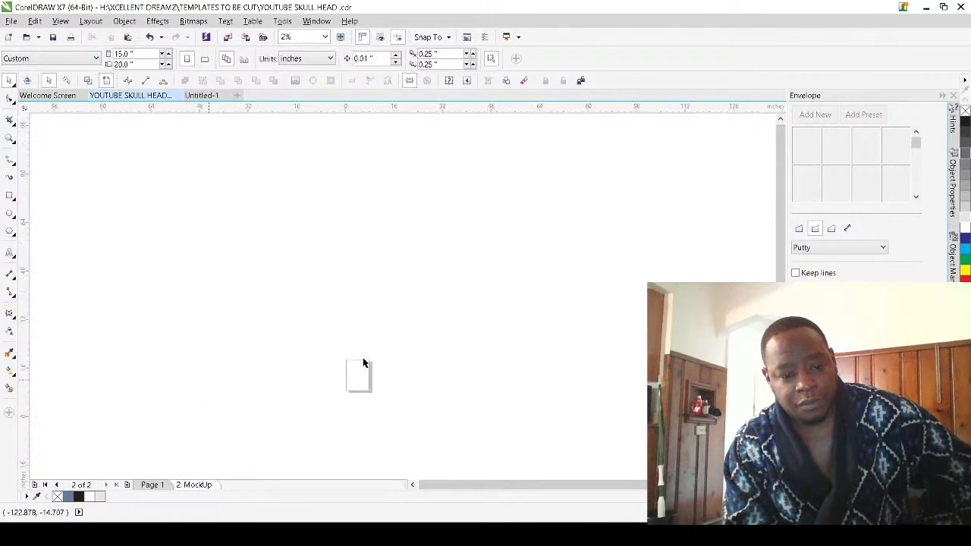
{"action": "scroll", "coordinate": [371, 402], "scroll_direction": "up", "scroll_amount": 5}
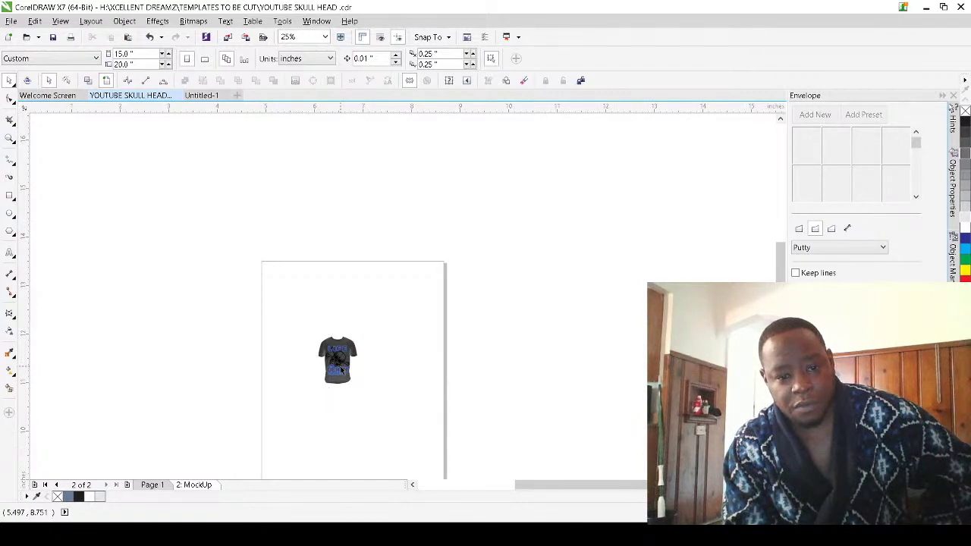
{"action": "left_click", "coordinate": [152, 484]}
{"action": "left_click", "coordinate": [152, 485]}
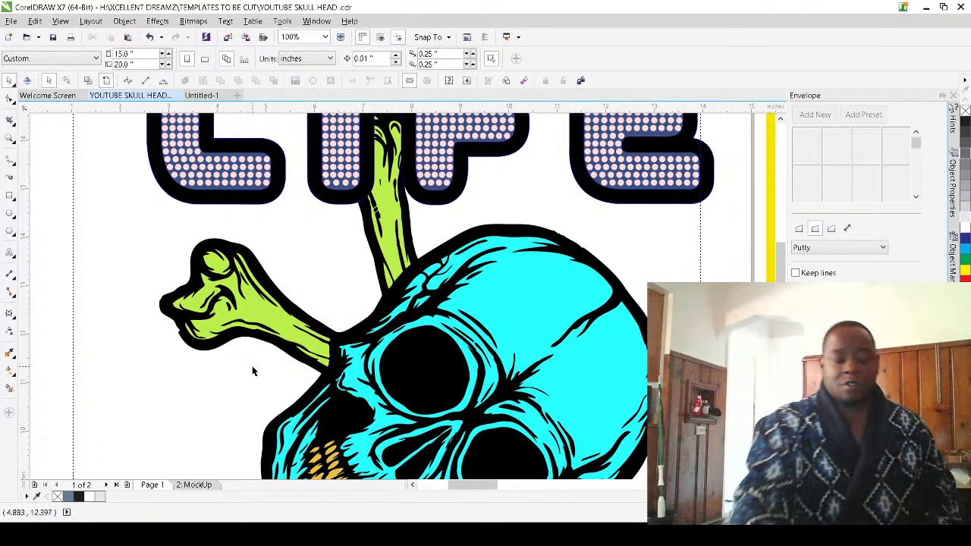
Generate a new T-shirt mockup page from the complete LIFE OR DEATH CHOOSE ONE design on Page 1 and view it
{"action": "scroll", "coordinate": [248, 368], "scroll_direction": "down", "scroll_amount": 2}
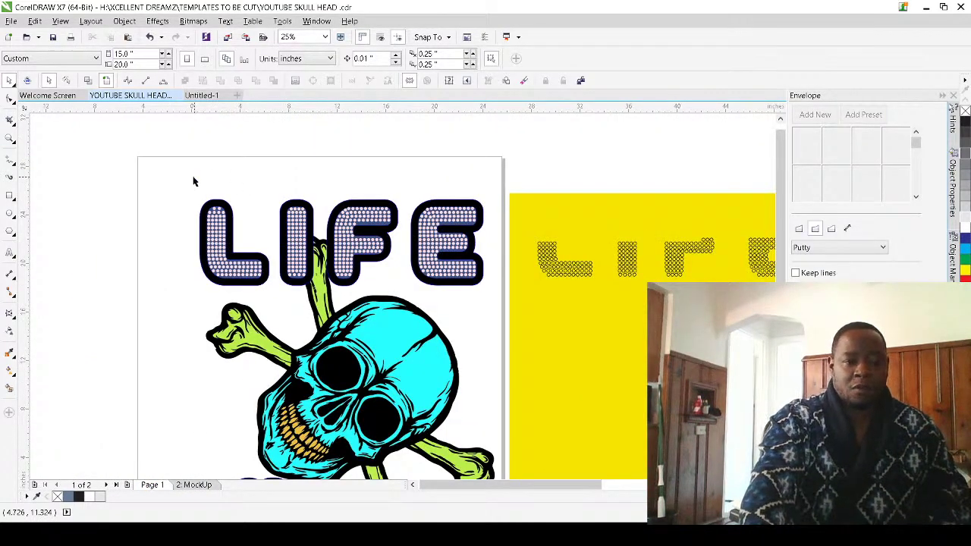
{"action": "scroll", "coordinate": [200, 171], "scroll_direction": "down", "scroll_amount": 1}
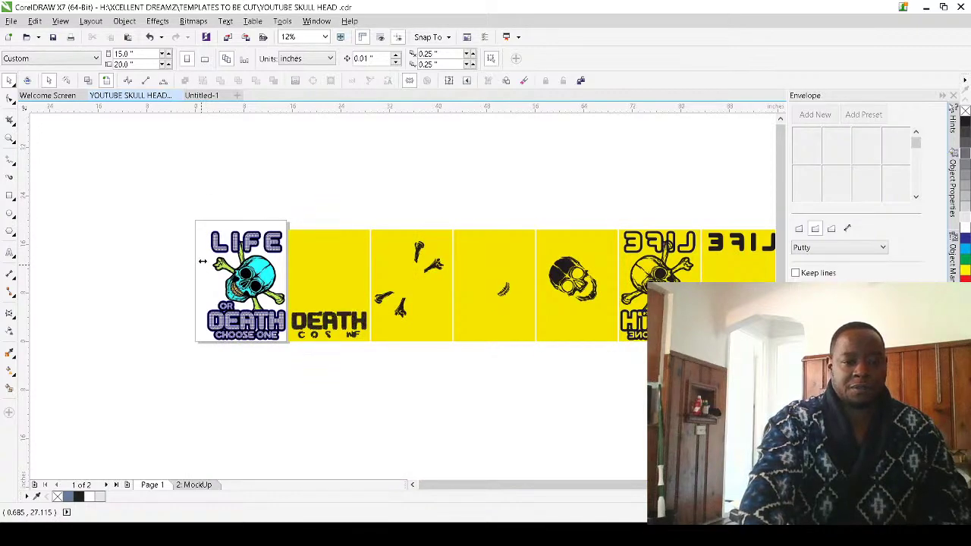
{"action": "left_click", "coordinate": [198, 231]}
{"action": "left_click_drag", "start_coordinate": [191, 220], "coordinate": [289, 366]}
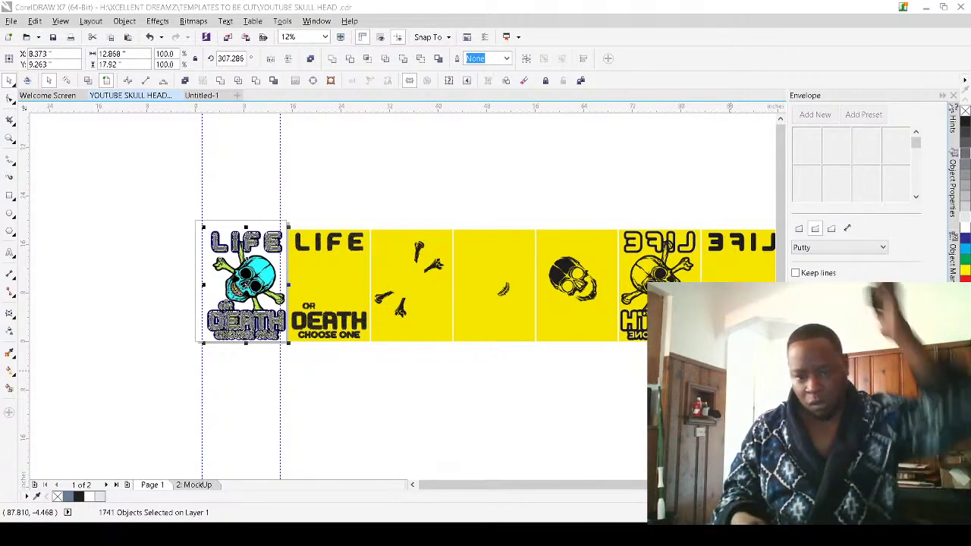
{"action": "key", "text": "Page_Down"}
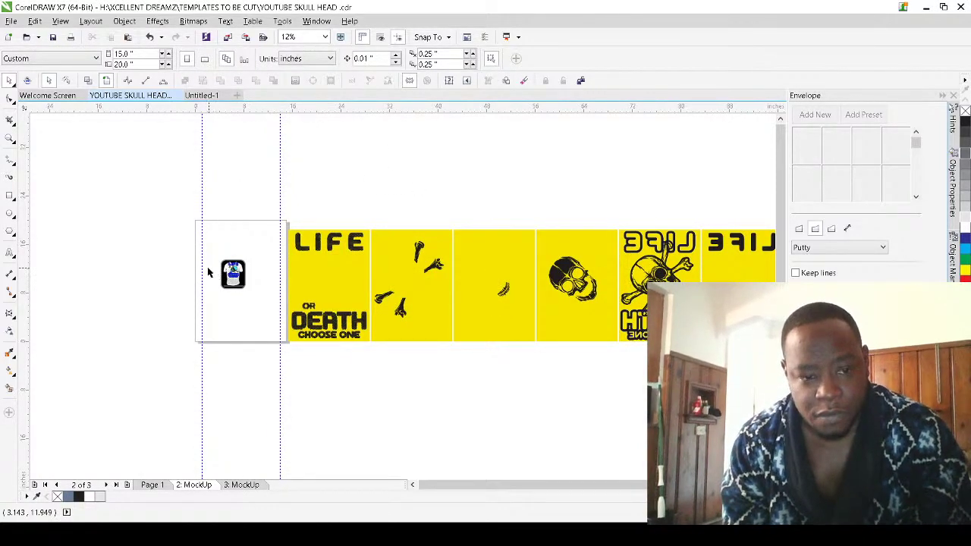
Delete the placeholder description text and the black rounded background from the new T-shirt mockup
{"action": "scroll", "coordinate": [219, 275], "scroll_direction": "up", "scroll_amount": 1}
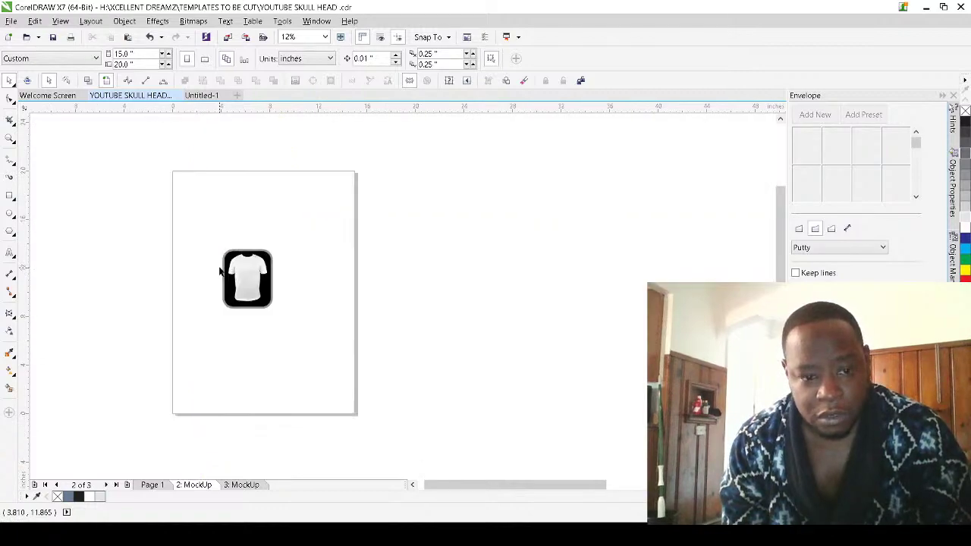
{"action": "scroll", "coordinate": [227, 278], "scroll_direction": "up", "scroll_amount": 1}
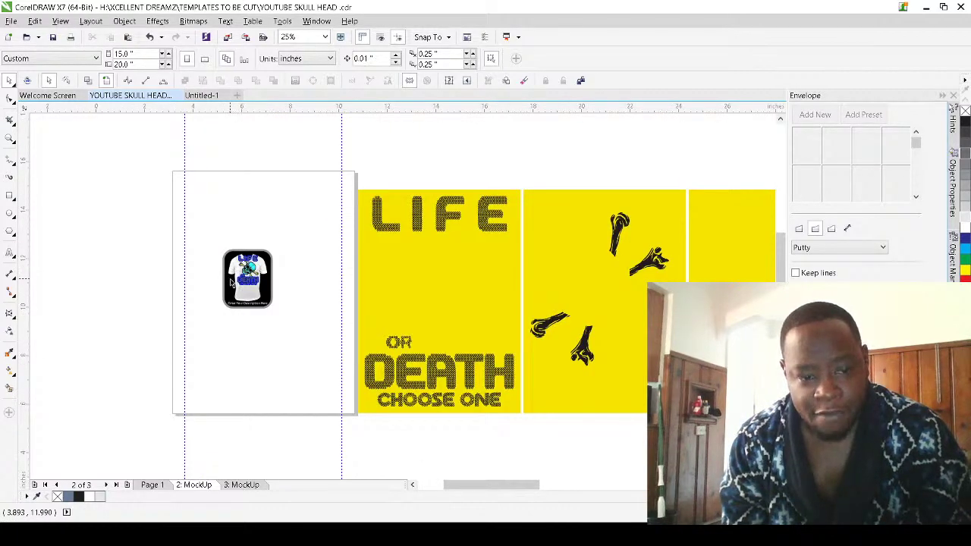
{"action": "scroll", "coordinate": [229, 282], "scroll_direction": "up", "scroll_amount": 1}
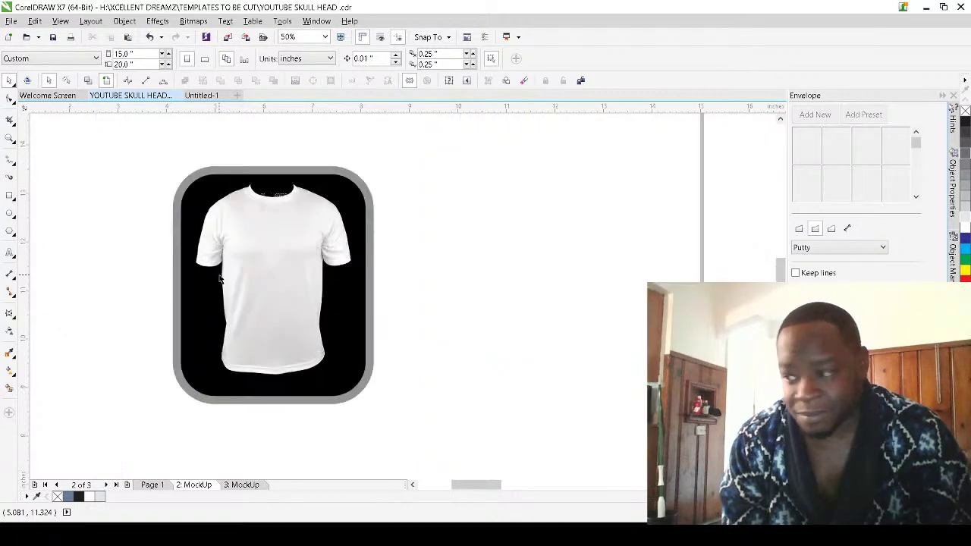
{"action": "scroll", "coordinate": [220, 279], "scroll_direction": "up", "scroll_amount": 1}
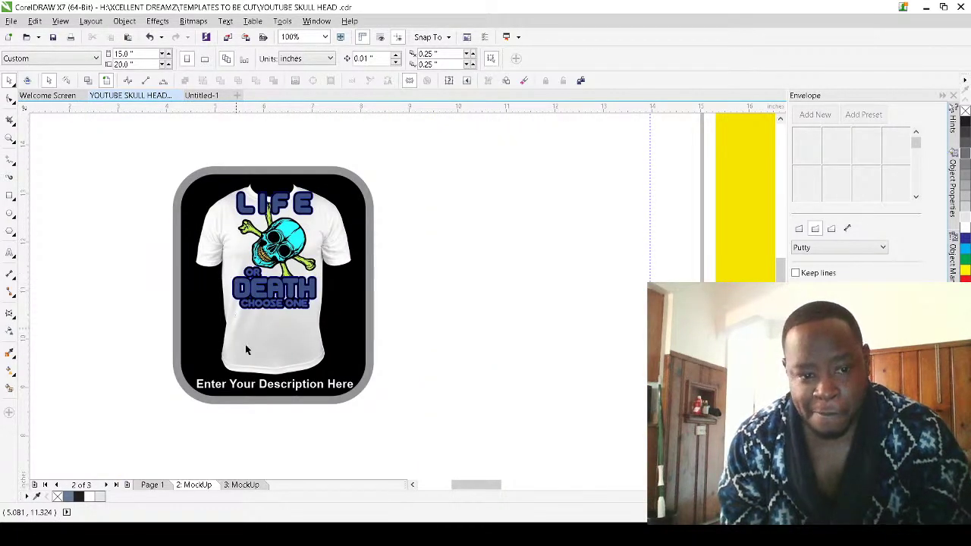
{"action": "left_click", "coordinate": [241, 387]}
{"action": "key", "text": "Delete"}
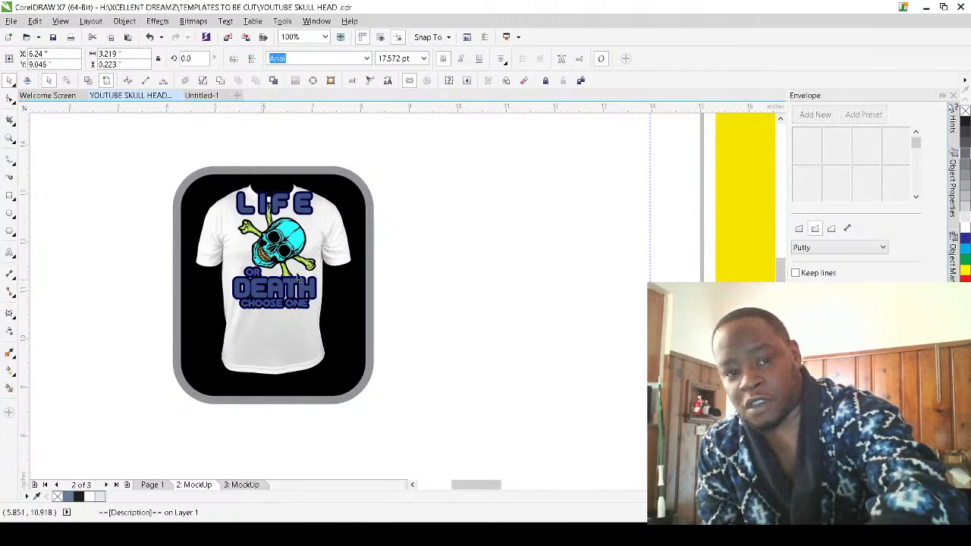
{"action": "left_click", "coordinate": [369, 238]}
{"action": "left_click", "coordinate": [375, 236]}
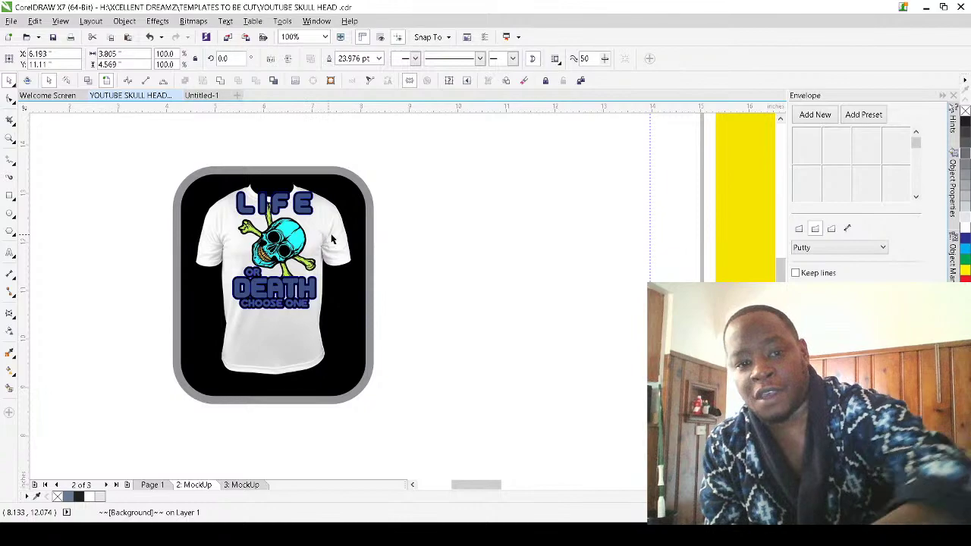
{"action": "key", "text": "Delete"}
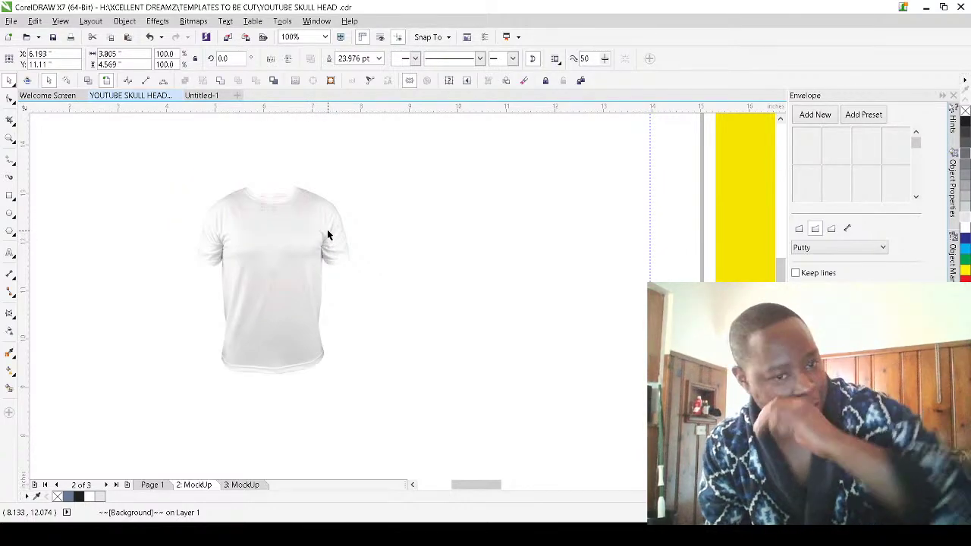
Move the T-shirt image up and slightly to the right behind the design to centre the print, and deselect it
{"action": "key", "text": "ctrl+v"}
{"action": "left_click_drag", "start_coordinate": [318, 211], "coordinate": [320, 199]}
{"action": "key", "text": "shift+Page_Down"}
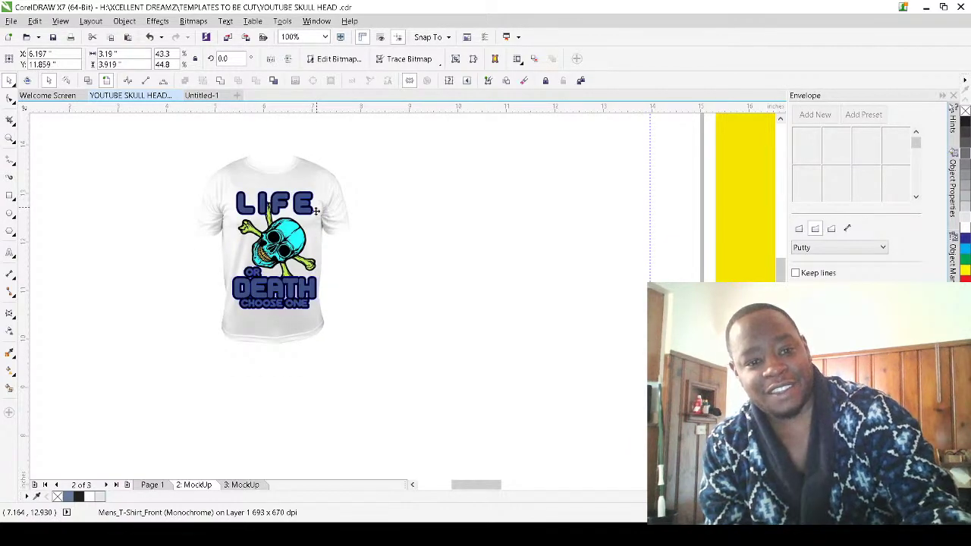
{"action": "scroll", "coordinate": [305, 240], "scroll_direction": "up", "scroll_amount": 2}
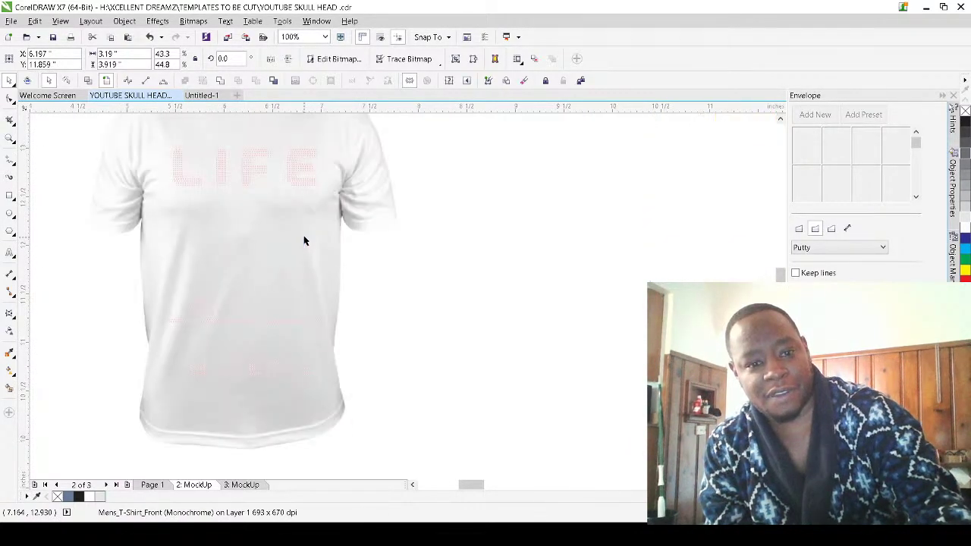
{"action": "left_click_drag", "start_coordinate": [310, 235], "coordinate": [319, 231]}
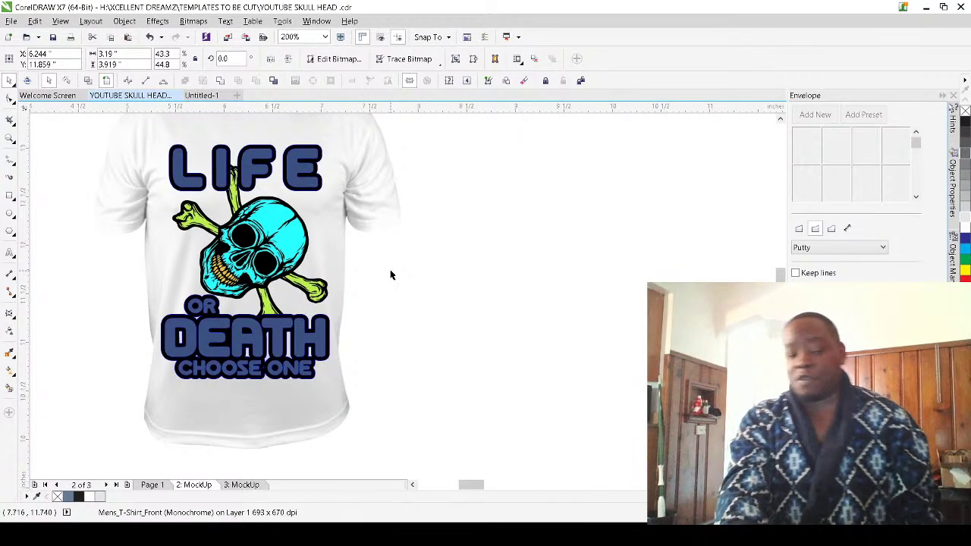
{"action": "left_click", "coordinate": [363, 315]}
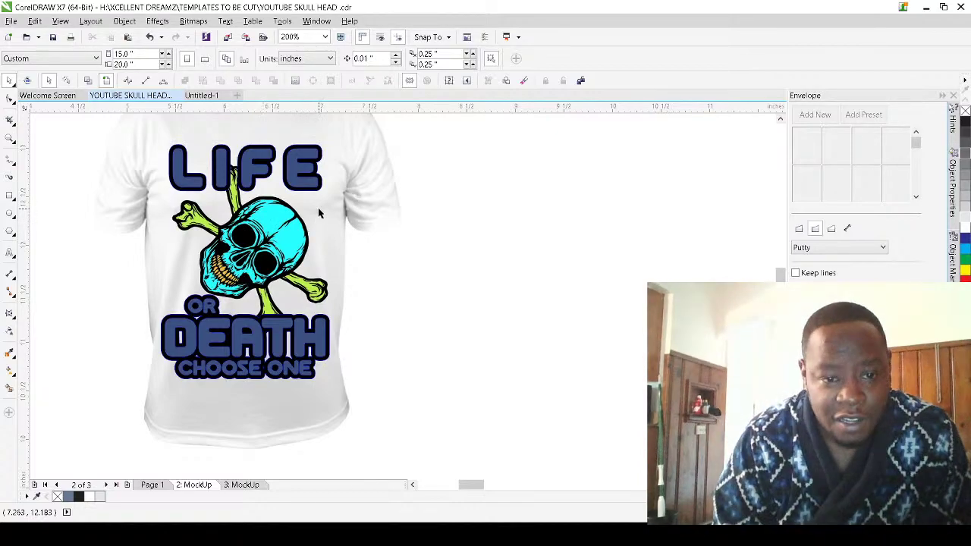
Fill the skull on the T-shirt mockup with white and deselect it
{"action": "left_click", "coordinate": [274, 227]}
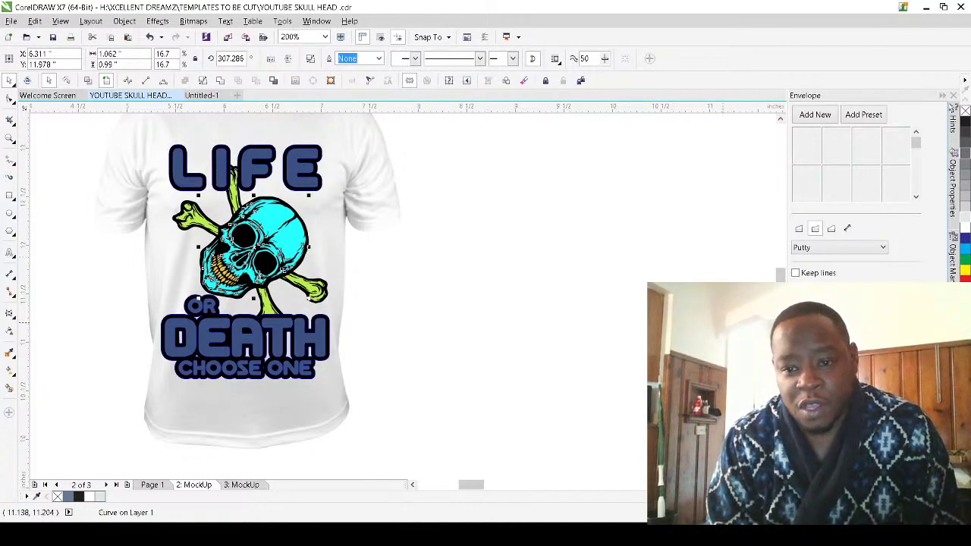
{"action": "key", "text": "Delete"}
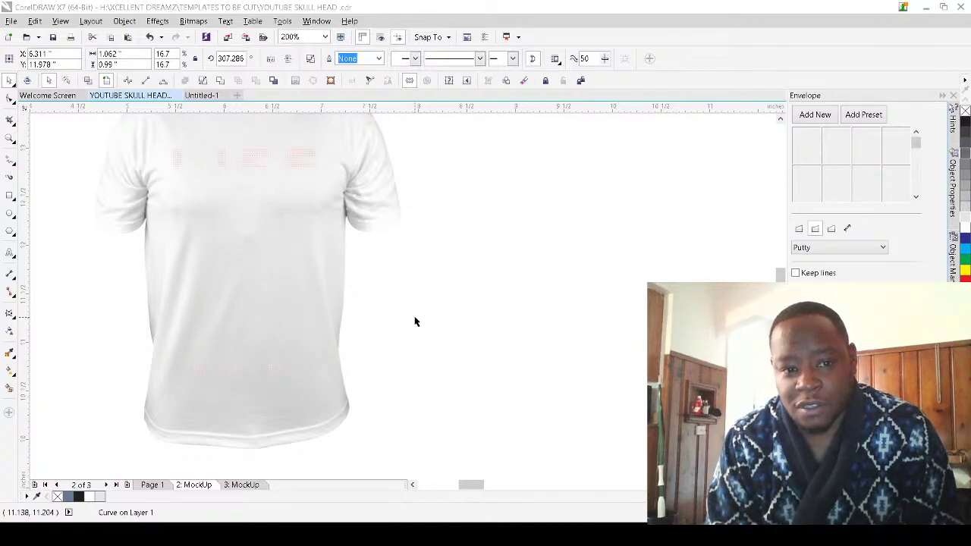
{"action": "key", "text": "ctrl+z"}
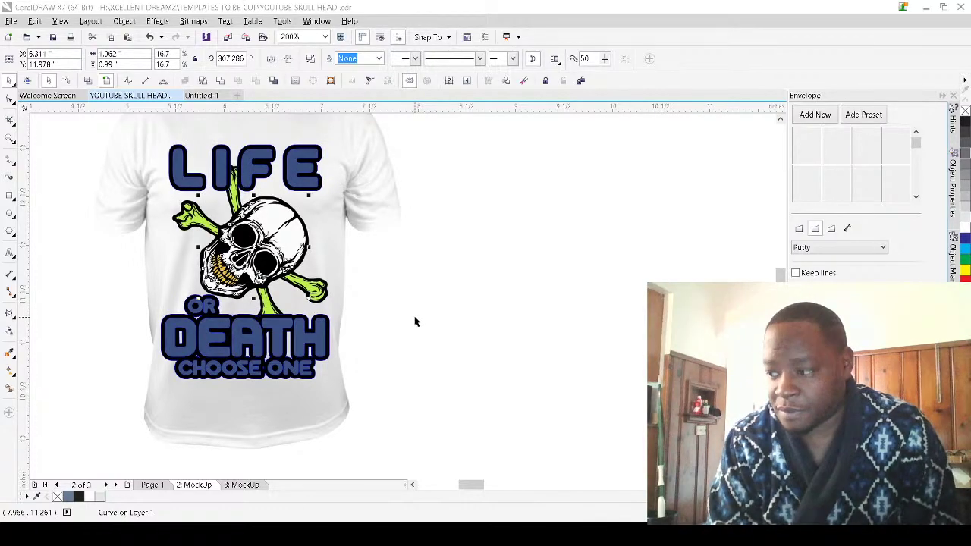
{"action": "left_click", "coordinate": [415, 319]}
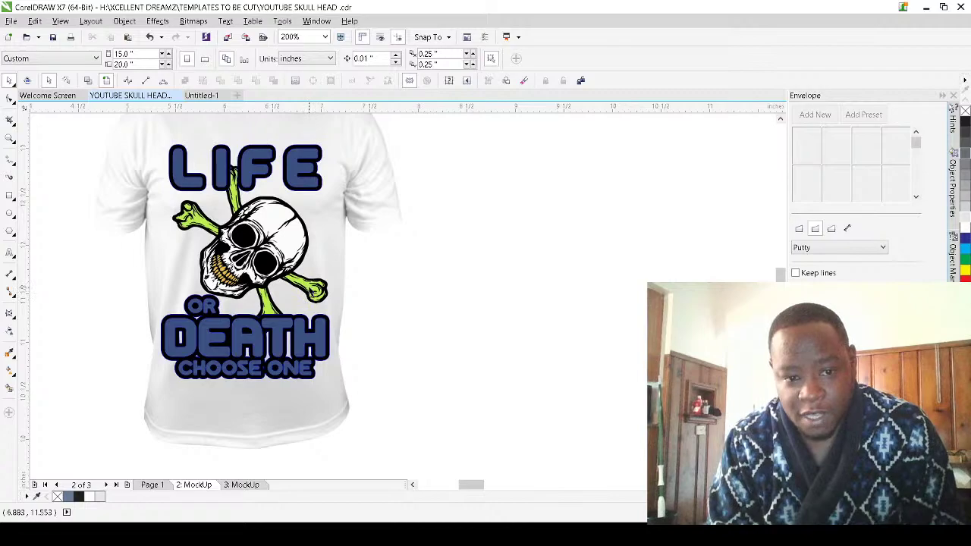
Fill the crossbones behind the skull on the mockup with white and deselect them
{"action": "left_click", "coordinate": [309, 288]}
{"action": "key", "text": "Delete"}
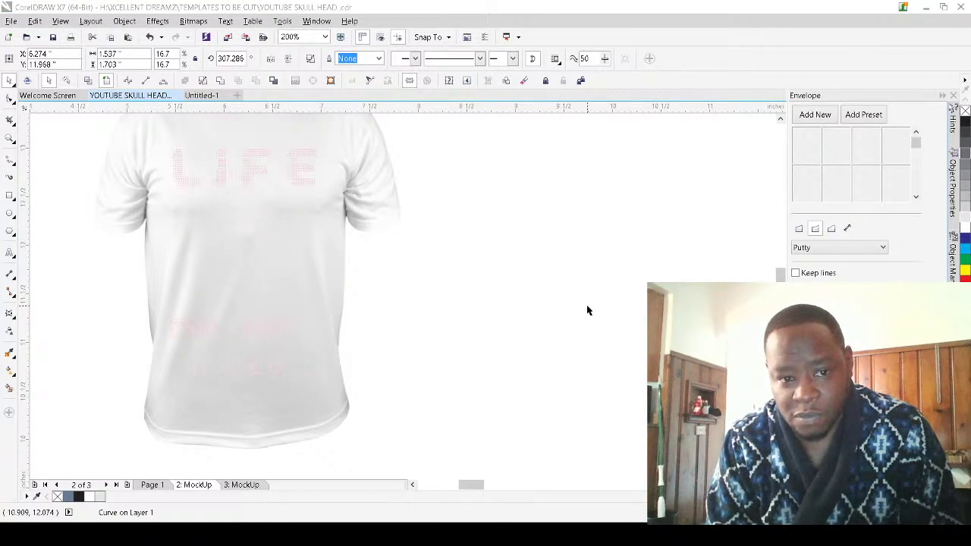
{"action": "key", "text": "ctrl+z"}
{"action": "left_click", "coordinate": [584, 305]}
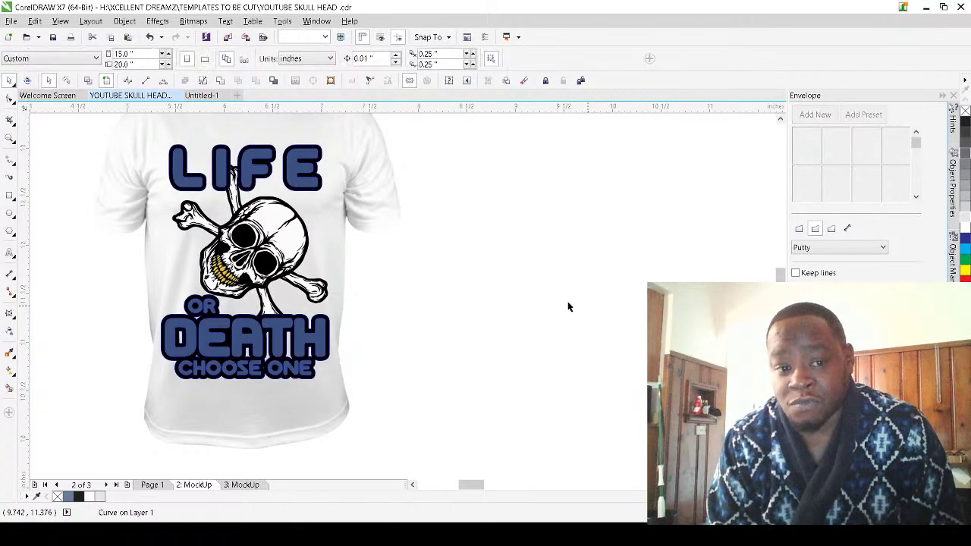
Fill the skull's gold teeth on the mockup with white
{"action": "scroll", "coordinate": [187, 258], "scroll_direction": "up", "scroll_amount": 2}
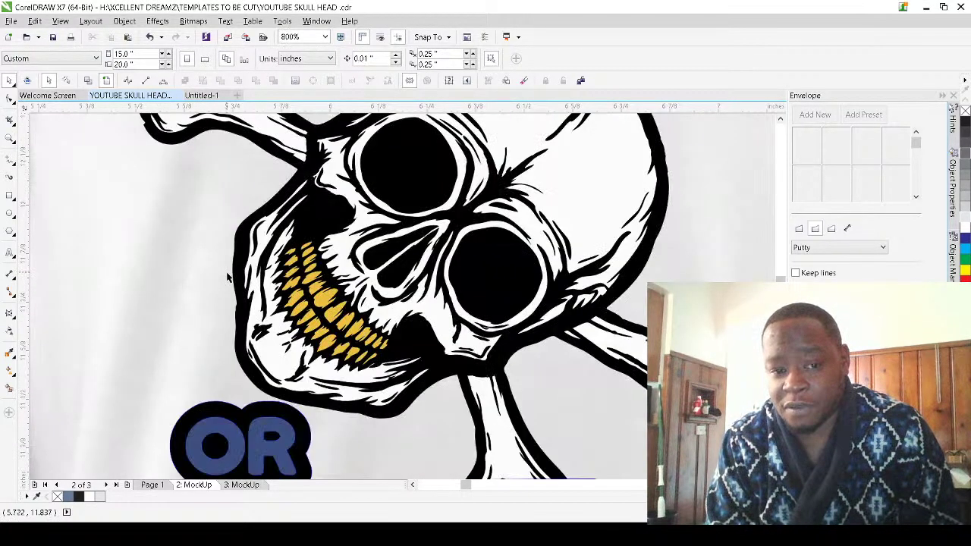
{"action": "left_click", "coordinate": [321, 299]}
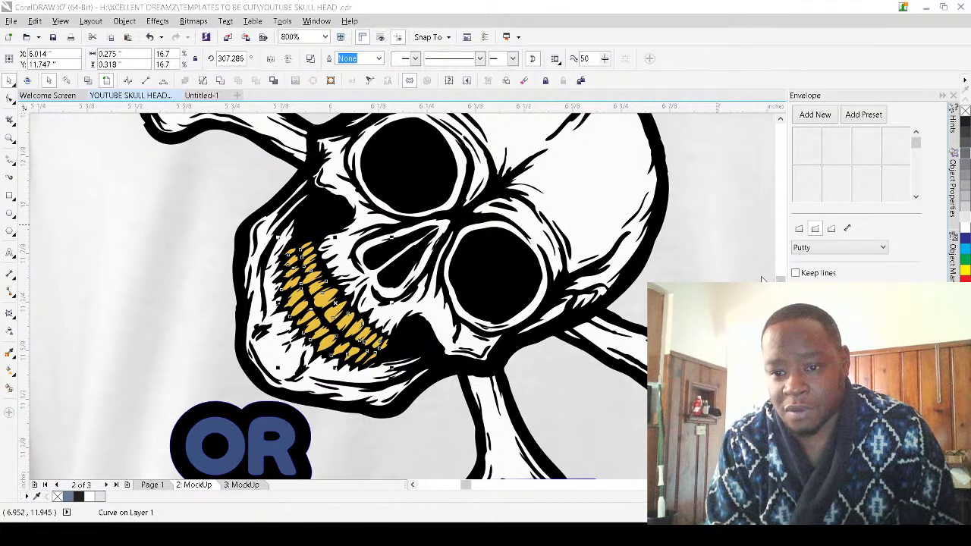
{"action": "key", "text": "Delete"}
{"action": "left_click", "coordinate": [692, 275]}
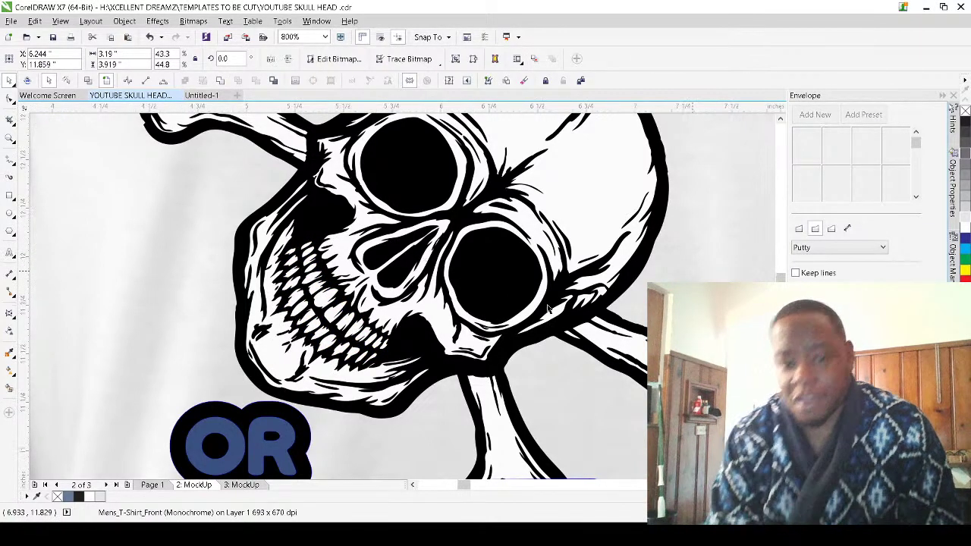
{"action": "key", "text": "shift+Page_Up"}
{"action": "key", "text": "ctrl+z"}
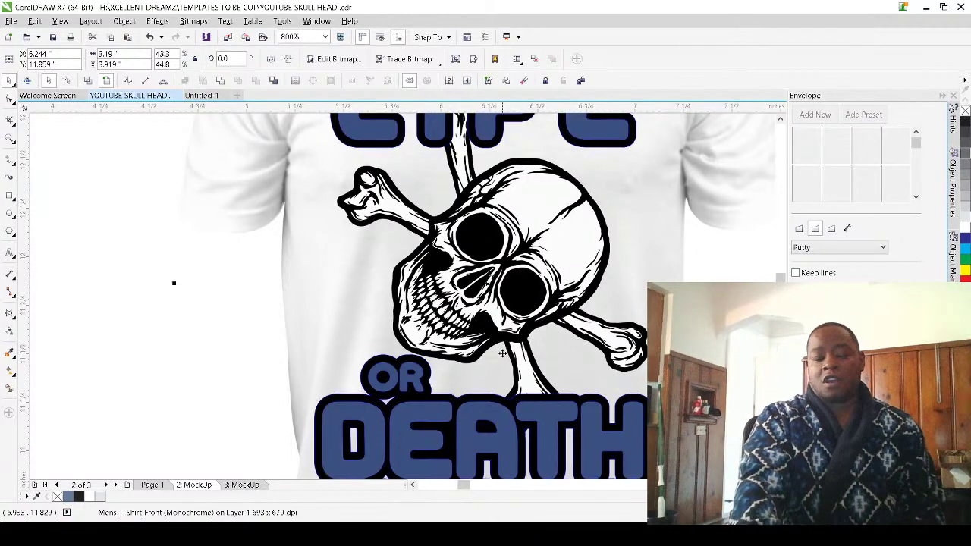
Fill the LIFE OR DEATH CHOOSE ONE lettering on the mockup with the gold glitter texture and deselect it
{"action": "left_click", "coordinate": [410, 412]}
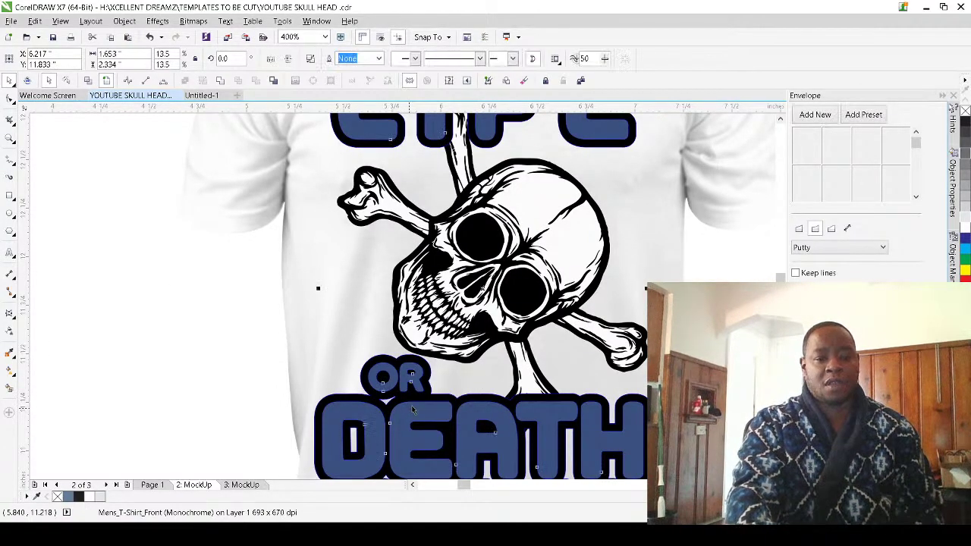
{"action": "key", "text": "shift+Page_Down"}
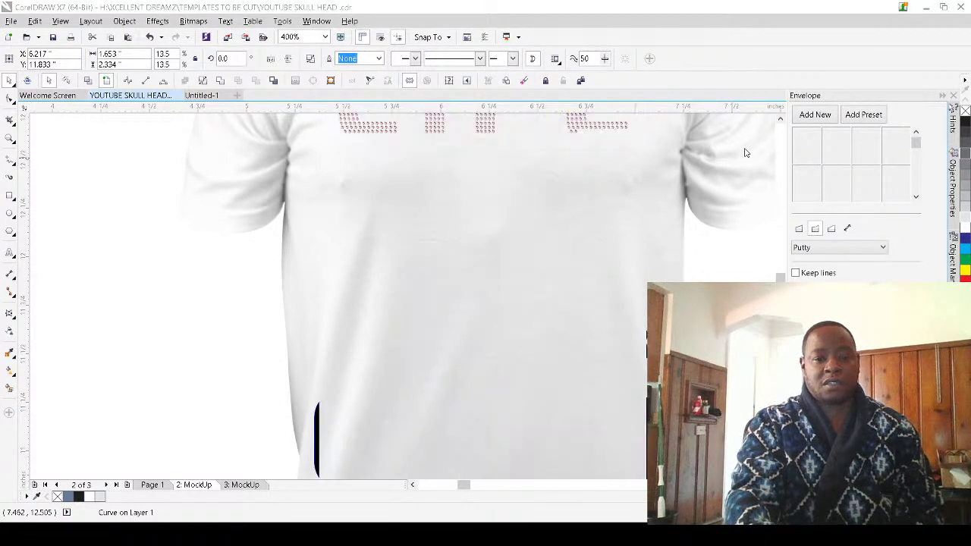
{"action": "key", "text": "ctrl+z"}
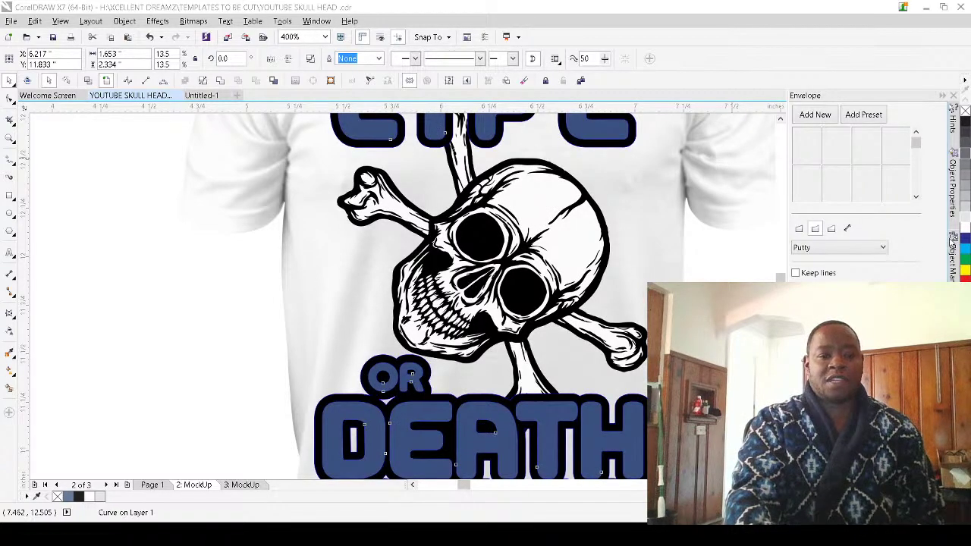
{"action": "key", "text": "ctrl+z"}
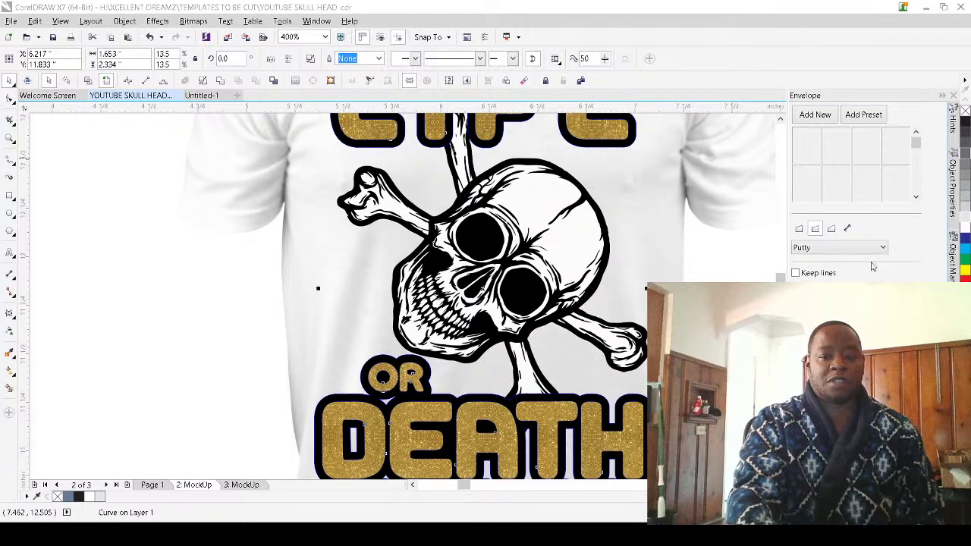
{"action": "left_click", "coordinate": [217, 394]}
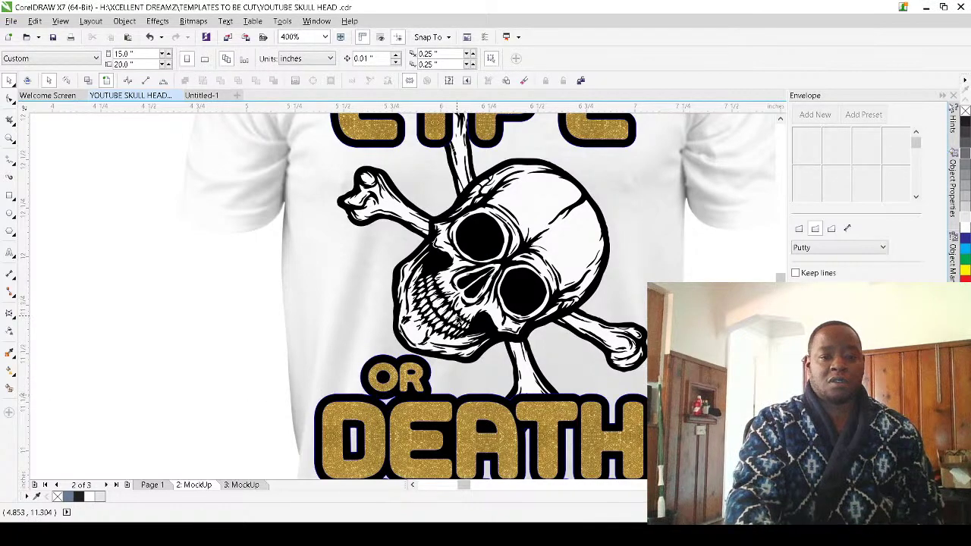
Examine the recoloured T-shirt mockup, including the gold DEATH and CHOOSE ONE lettering and its black outline
{"action": "scroll", "coordinate": [452, 310], "scroll_direction": "down", "scroll_amount": 1}
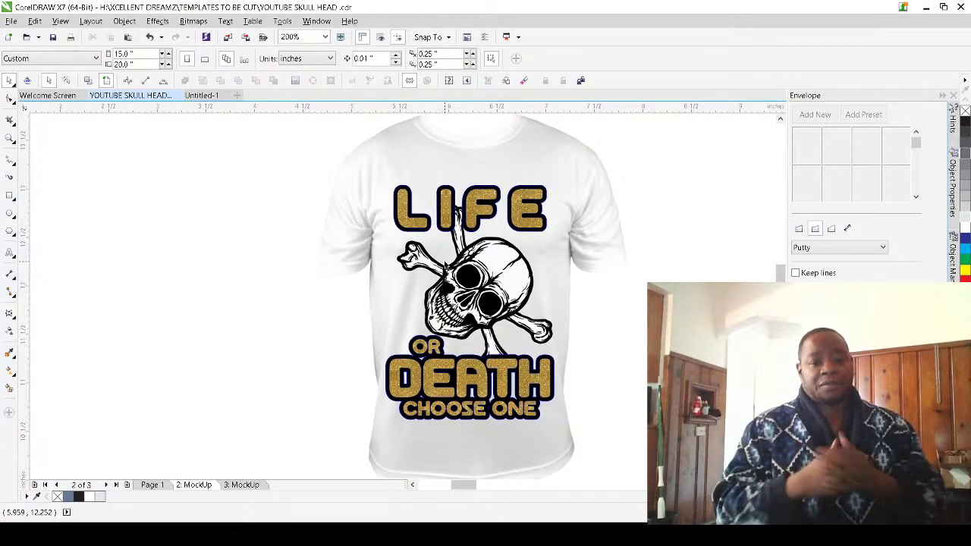
{"action": "scroll", "coordinate": [525, 387], "scroll_direction": "up", "scroll_amount": 2}
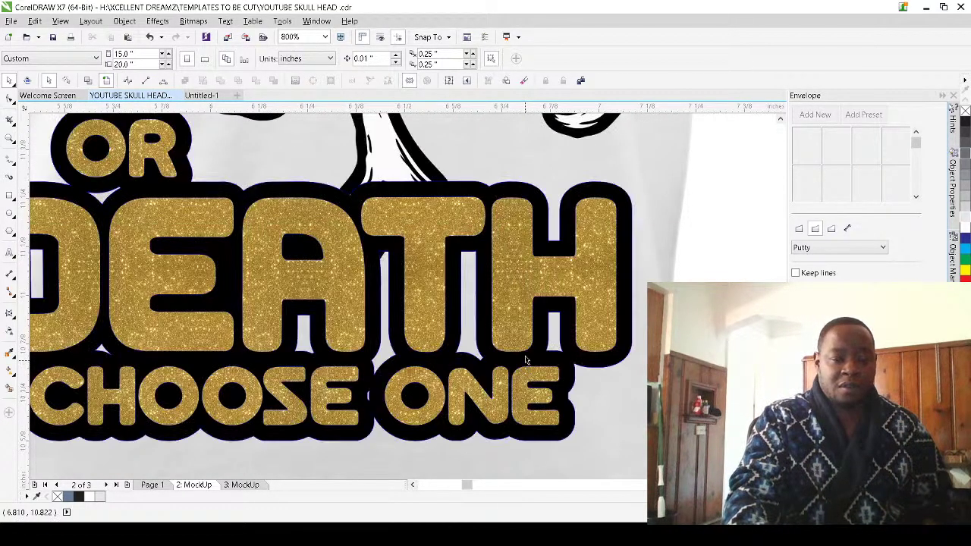
{"action": "left_click", "coordinate": [542, 322]}
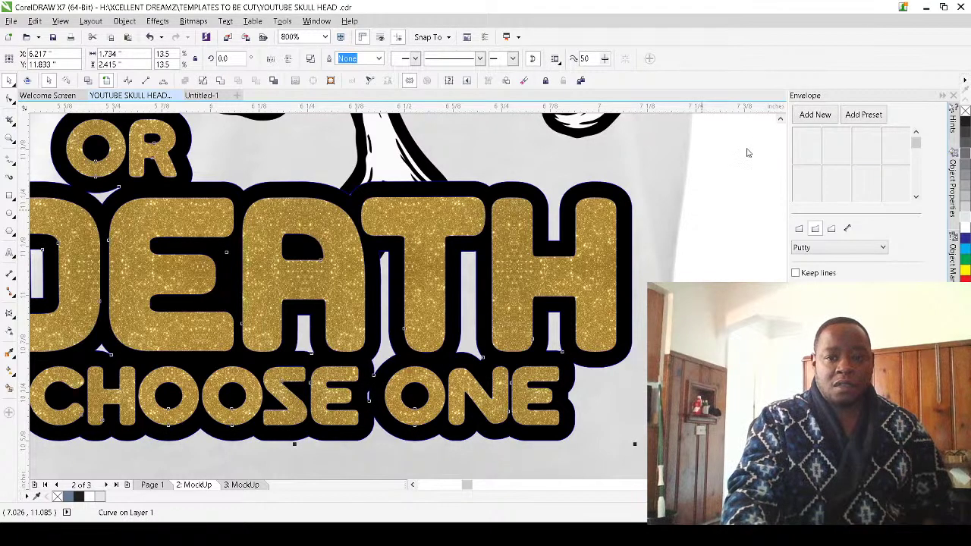
{"action": "key", "text": "Escape"}
{"action": "scroll", "coordinate": [472, 397], "scroll_direction": "down", "scroll_amount": 4}
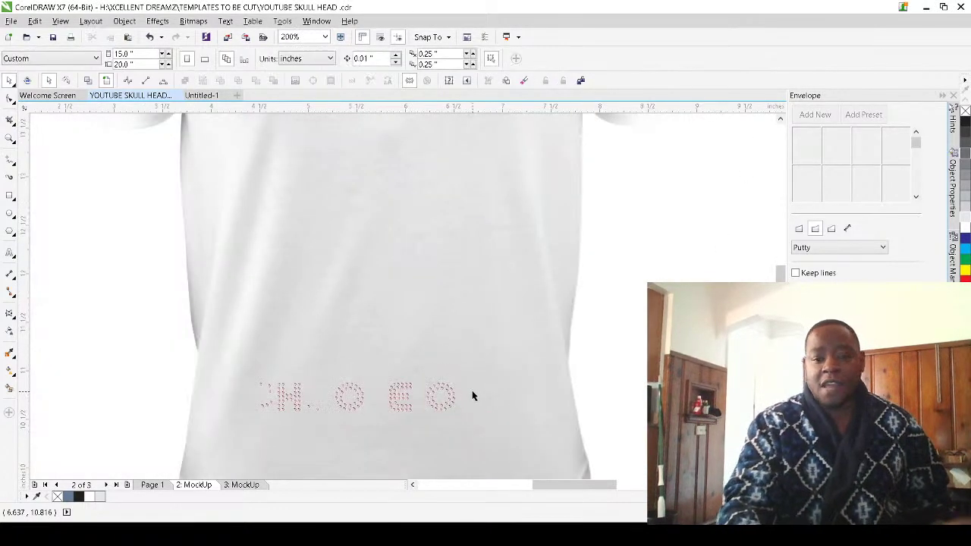
{"action": "scroll", "coordinate": [322, 381], "scroll_direction": "down", "scroll_amount": 2}
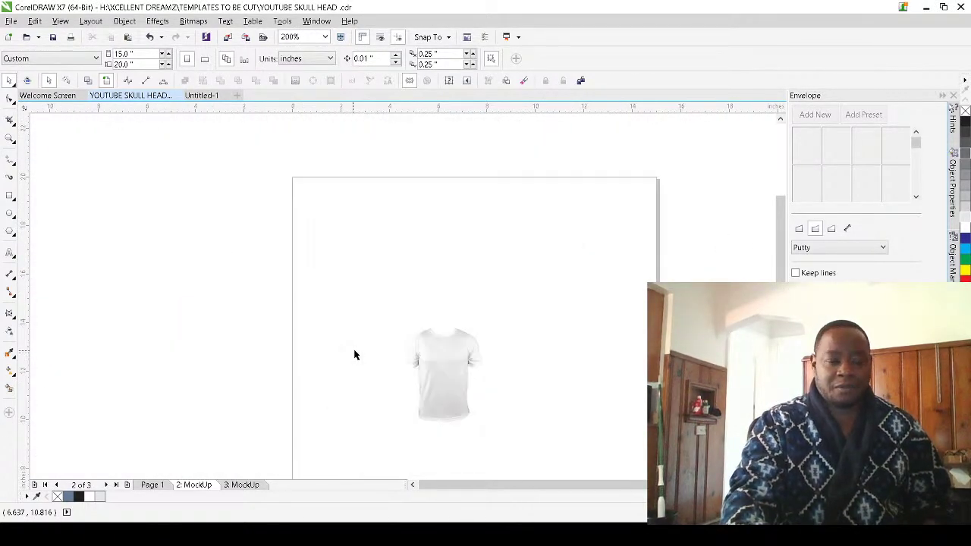
Fill the outline around the LIFE OR DEATH CHOOSE ONE lettering on the mockup with the red glitter texture and deselect it
{"action": "scroll", "coordinate": [451, 410], "scroll_direction": "up", "scroll_amount": 1}
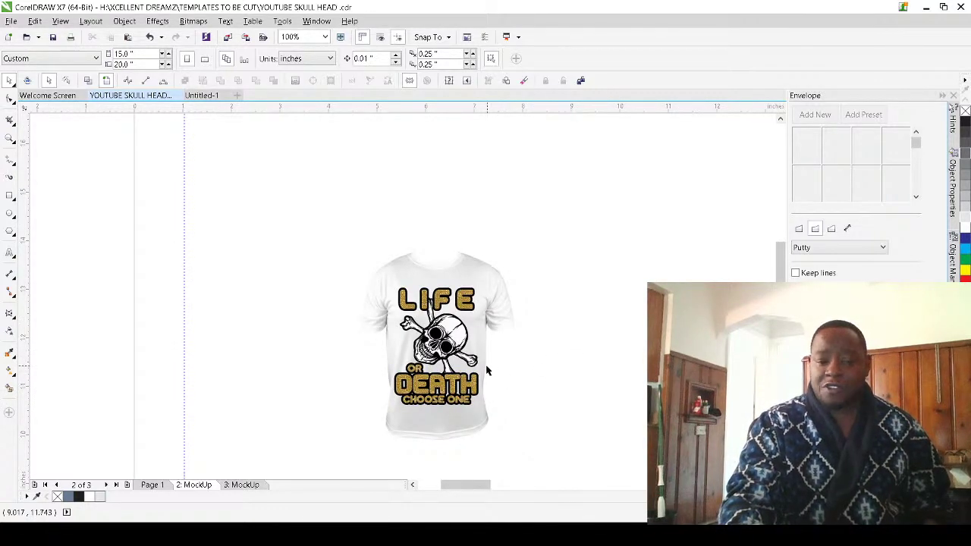
{"action": "scroll", "coordinate": [451, 377], "scroll_direction": "up", "scroll_amount": 1}
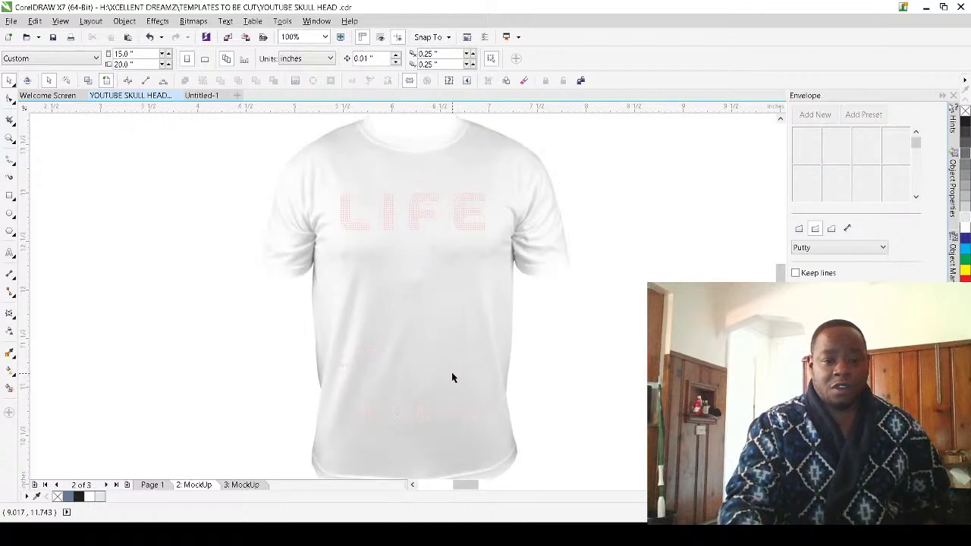
{"action": "scroll", "coordinate": [453, 377], "scroll_direction": "up", "scroll_amount": 1}
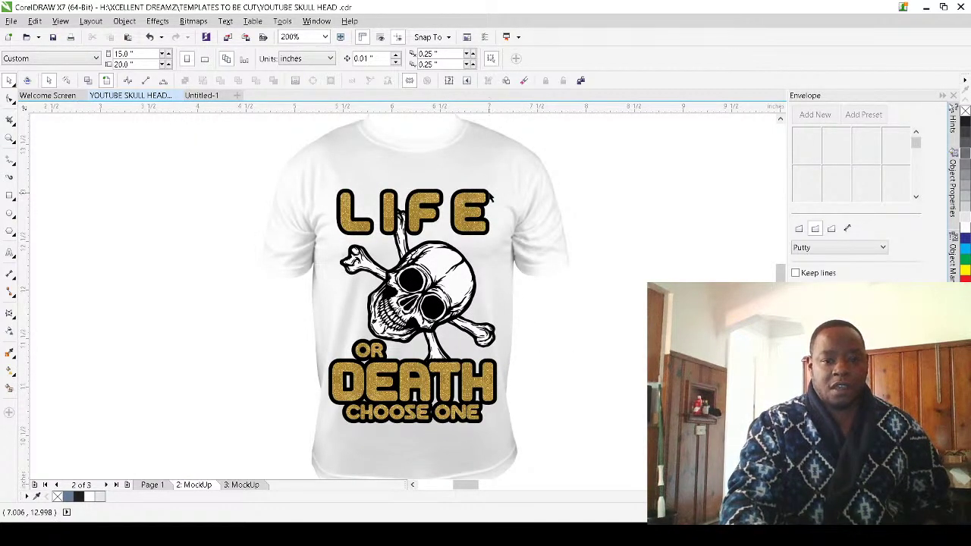
{"action": "left_click", "coordinate": [484, 197]}
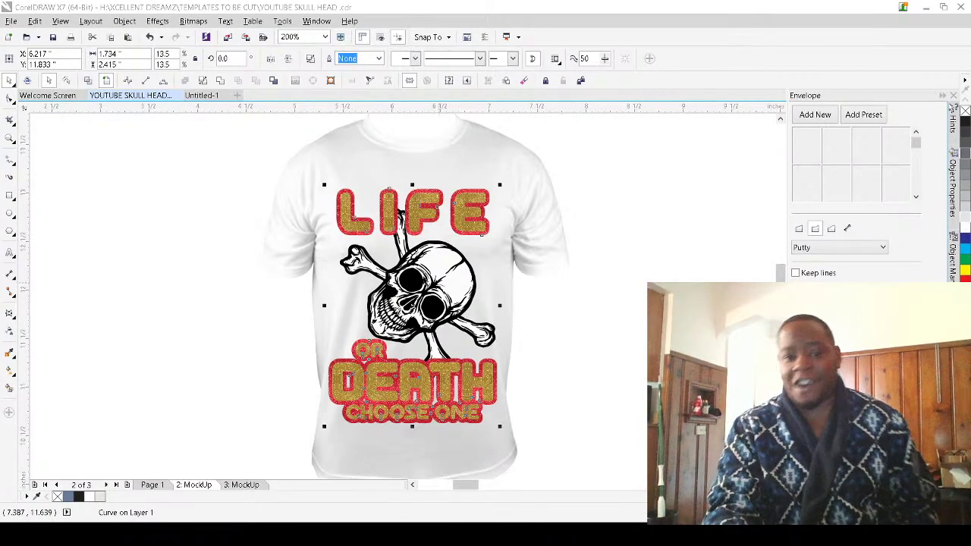
{"action": "left_click", "coordinate": [603, 343]}
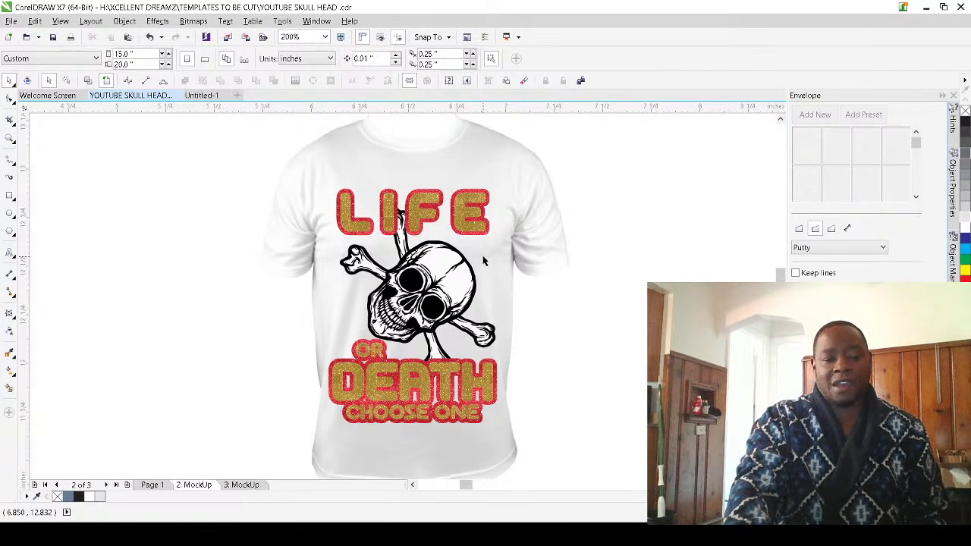
Fill the lettering's outline with the silver glitter texture and the lettering itself with the black glitter texture
{"action": "scroll", "coordinate": [470, 220], "scroll_direction": "up", "scroll_amount": 1}
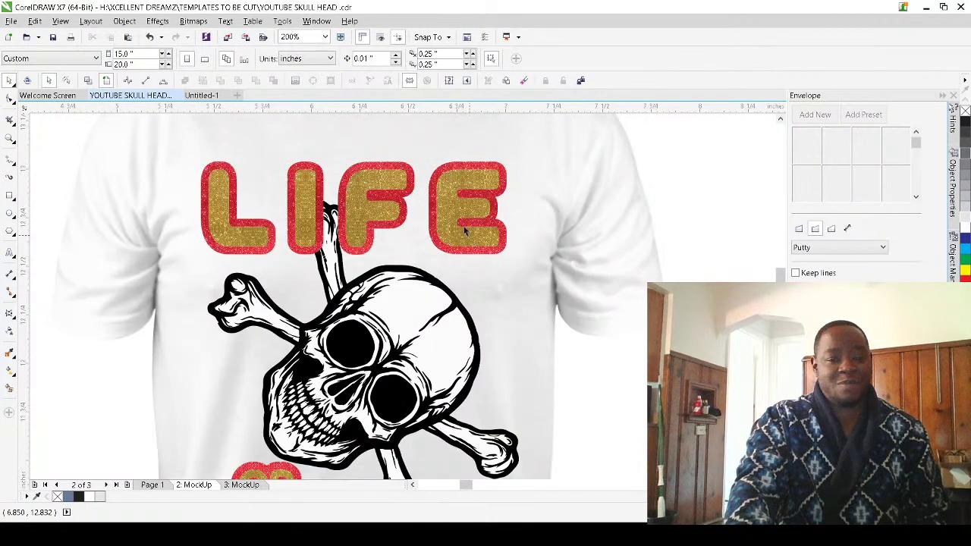
{"action": "left_click", "coordinate": [507, 176]}
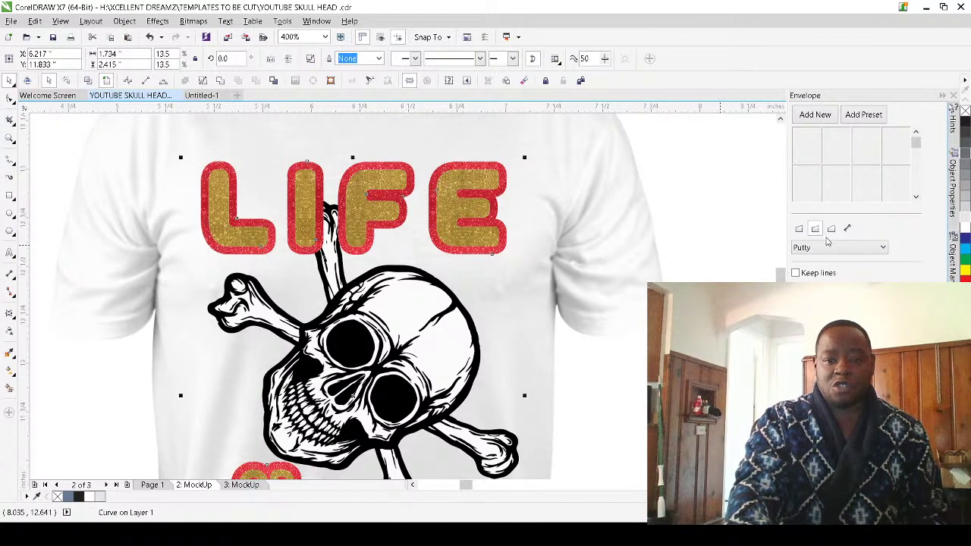
{"action": "key", "text": "ctrl+z"}
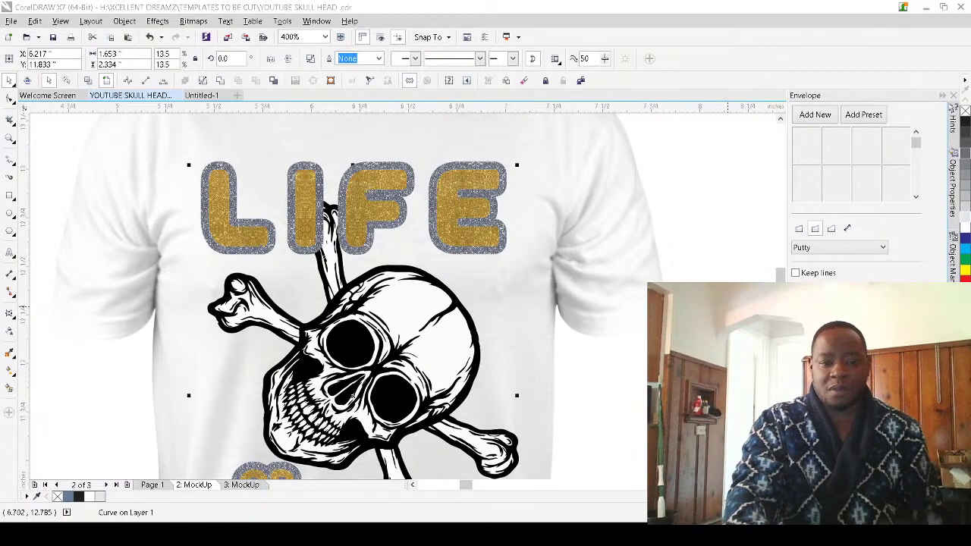
{"action": "left_click", "coordinate": [589, 414]}
{"action": "scroll", "coordinate": [596, 323], "scroll_direction": "down", "scroll_amount": 1}
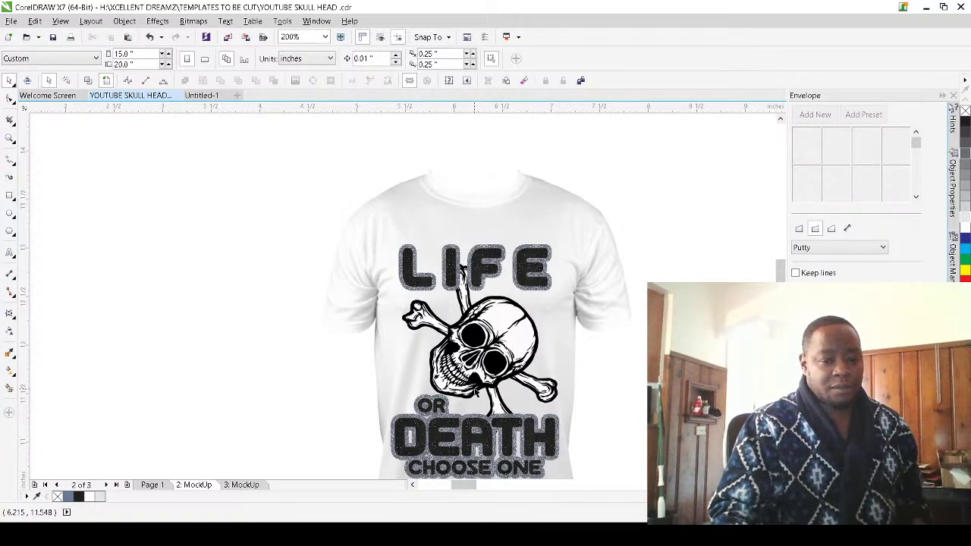
Fill the skull on the T-shirt mockup with the red glitter texture and deselect it
{"action": "left_click", "coordinate": [522, 331]}
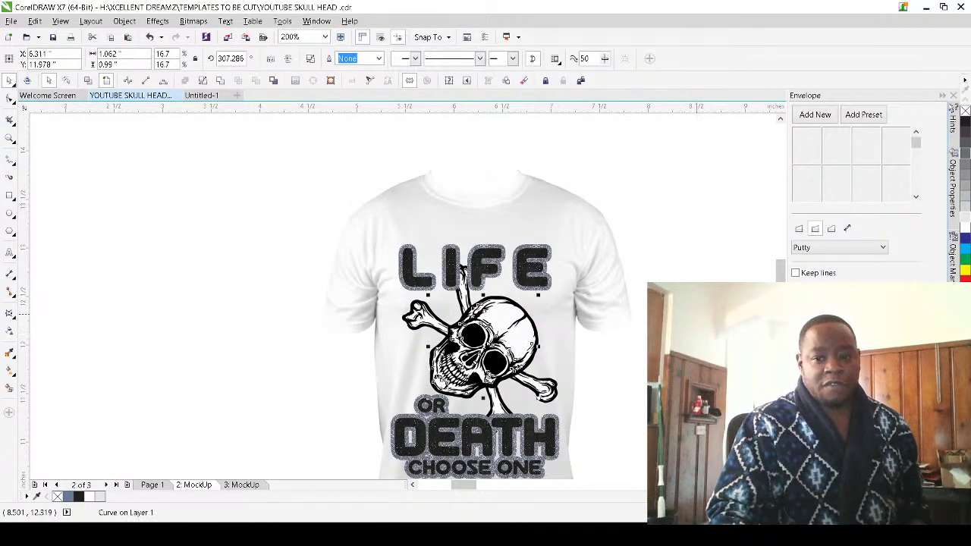
{"action": "left_click", "coordinate": [965, 278]}
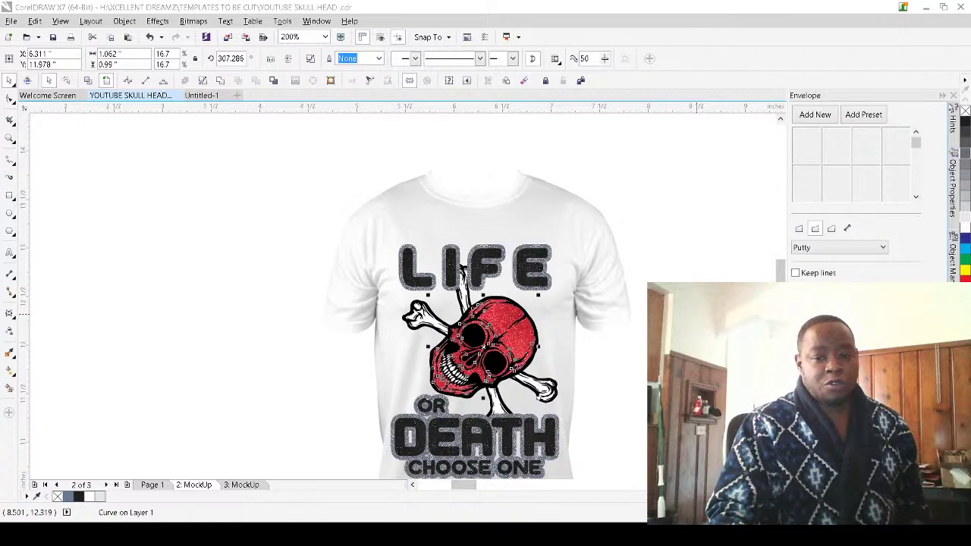
{"action": "left_click", "coordinate": [640, 373]}
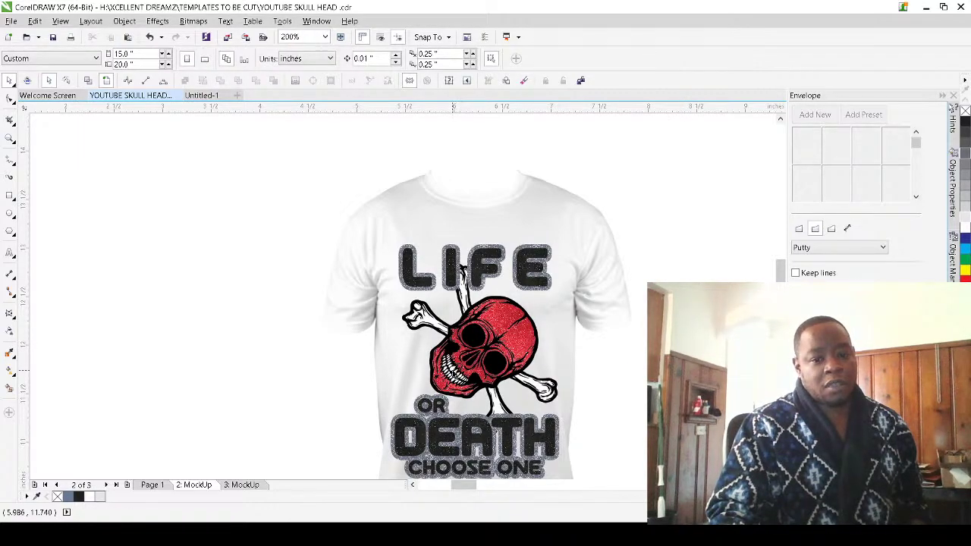
Fill the skull's white teeth with the gold glitter texture
{"action": "left_click", "coordinate": [455, 378]}
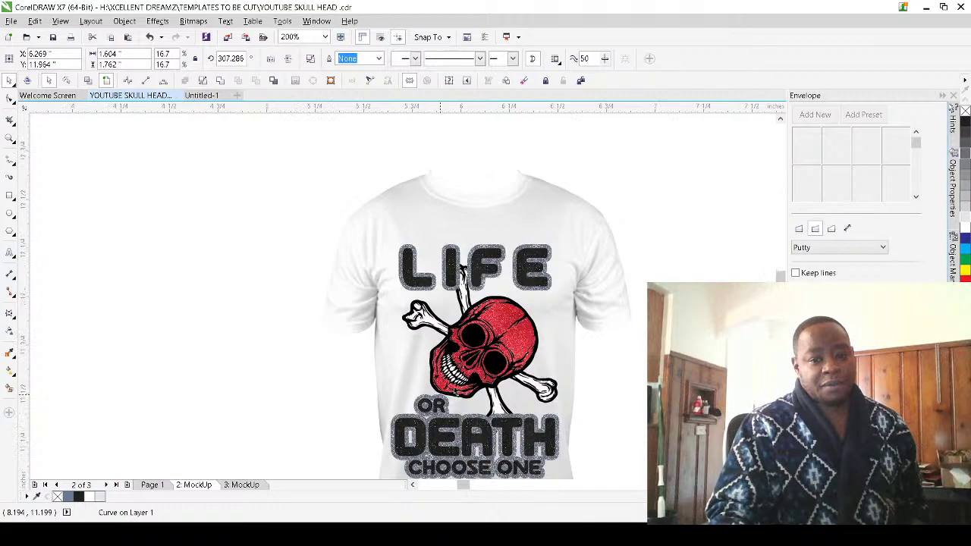
{"action": "scroll", "coordinate": [448, 390], "scroll_direction": "up", "scroll_amount": 2}
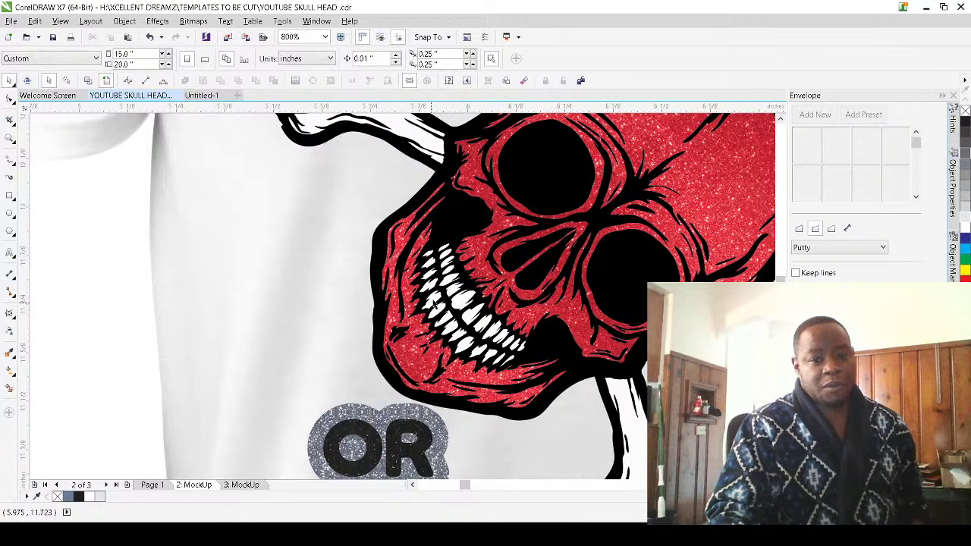
{"action": "left_click", "coordinate": [460, 304]}
{"action": "left_click", "coordinate": [964, 253]}
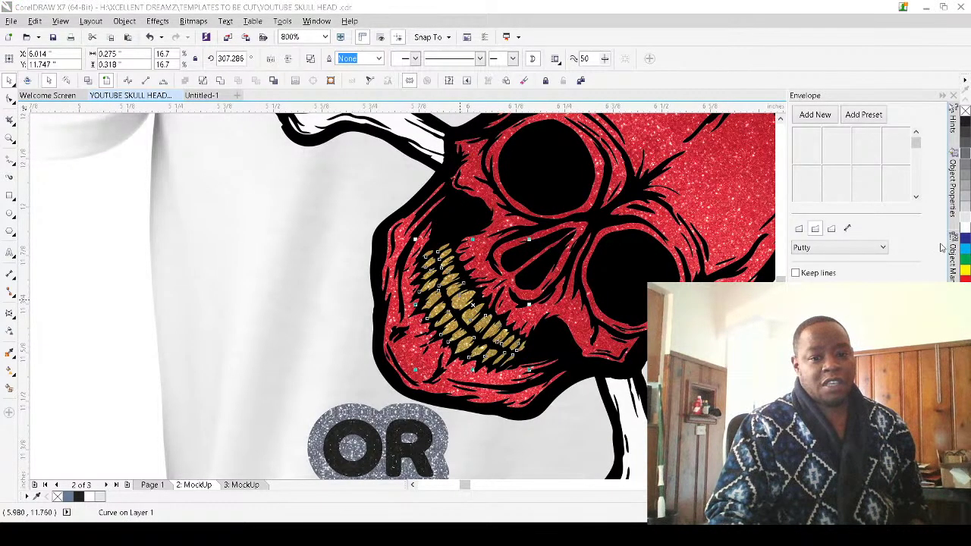
Fill the crossbones behind the red skull with the black glitter texture
{"action": "left_click", "coordinate": [304, 153]}
{"action": "left_click", "coordinate": [301, 270]}
{"action": "scroll", "coordinate": [301, 271], "scroll_direction": "down", "scroll_amount": 2}
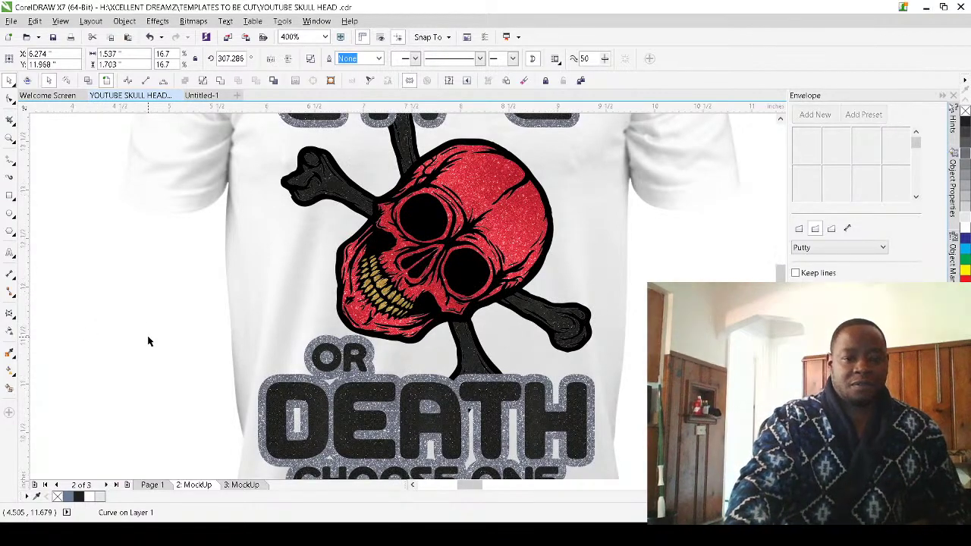
Recolour the T-shirt image on the mockup to black and deselect it
{"action": "scroll", "coordinate": [195, 345], "scroll_direction": "down", "scroll_amount": 2}
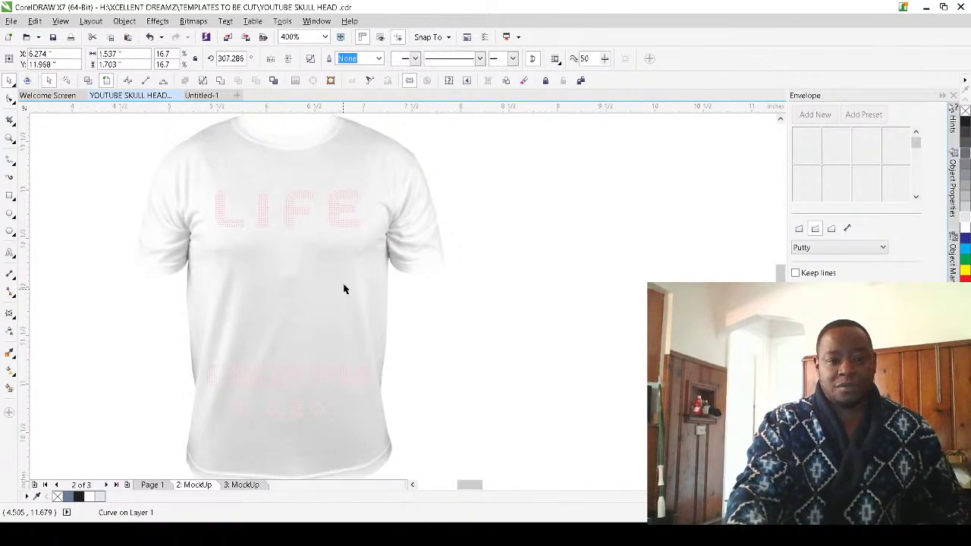
{"action": "left_click", "coordinate": [362, 262]}
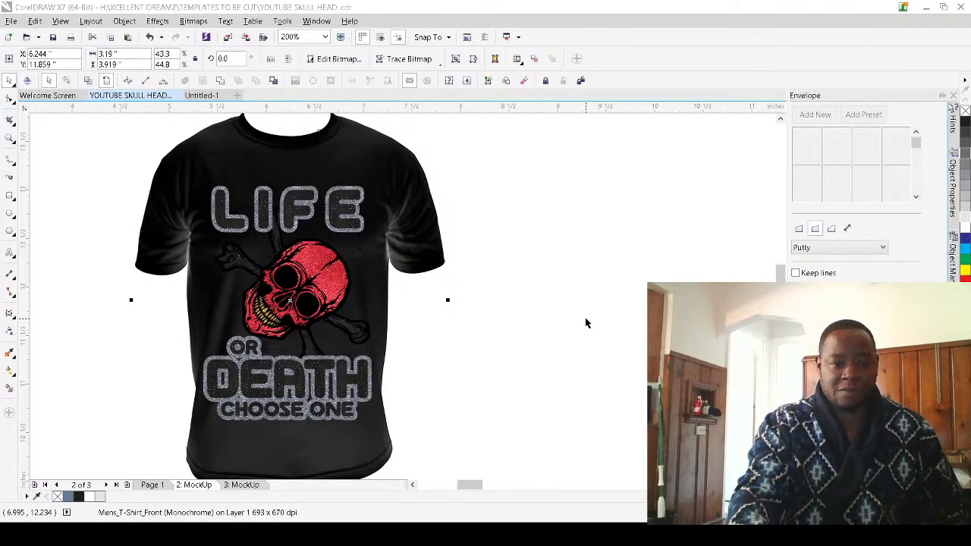
{"action": "left_click", "coordinate": [585, 319]}
Fill the crossbones on the black T-shirt with white and deselect them
{"action": "left_click", "coordinate": [308, 348]}
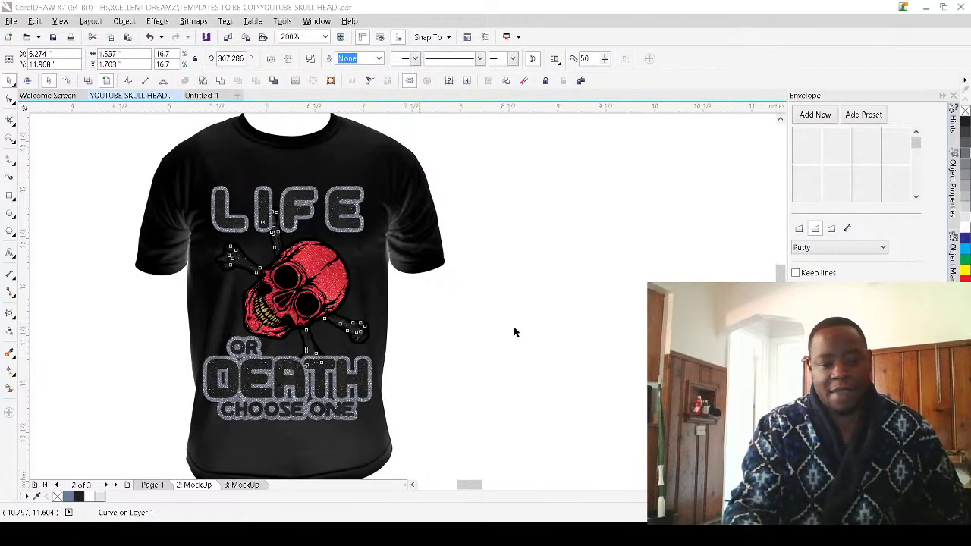
{"action": "key", "text": "space"}
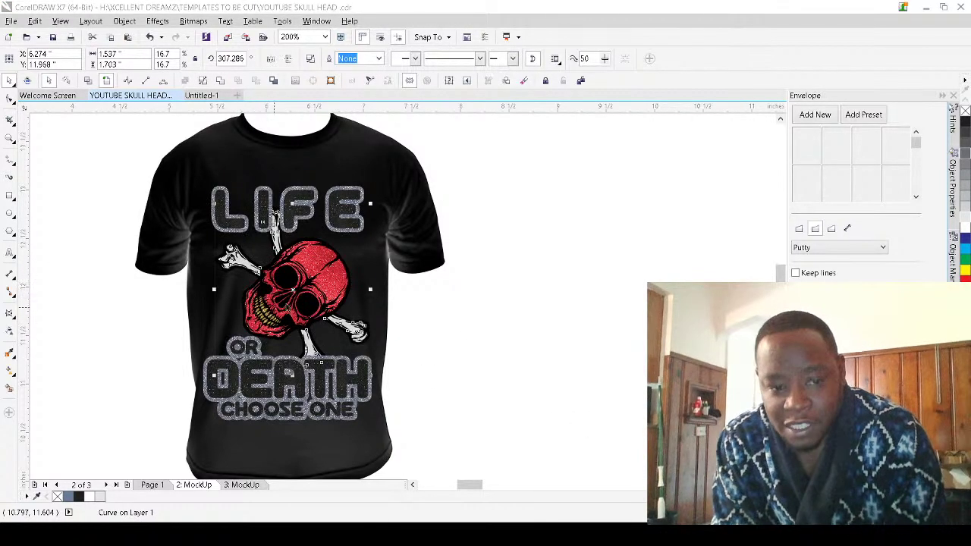
{"action": "left_click", "coordinate": [457, 326]}
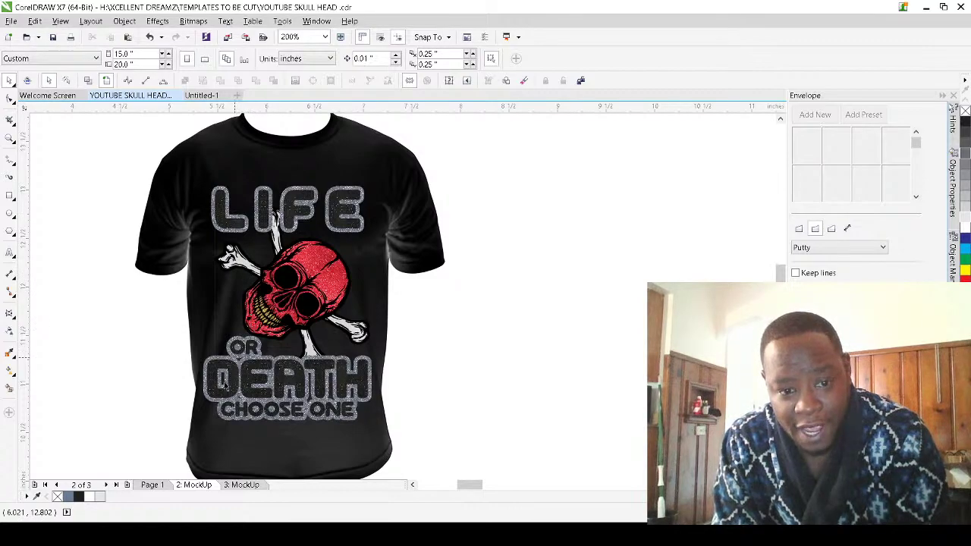
Fill the LIFE OR DEATH CHOOSE ONE lettering with silver glitter and its outline with black glitter on the black T-shirt
{"action": "left_click", "coordinate": [320, 371]}
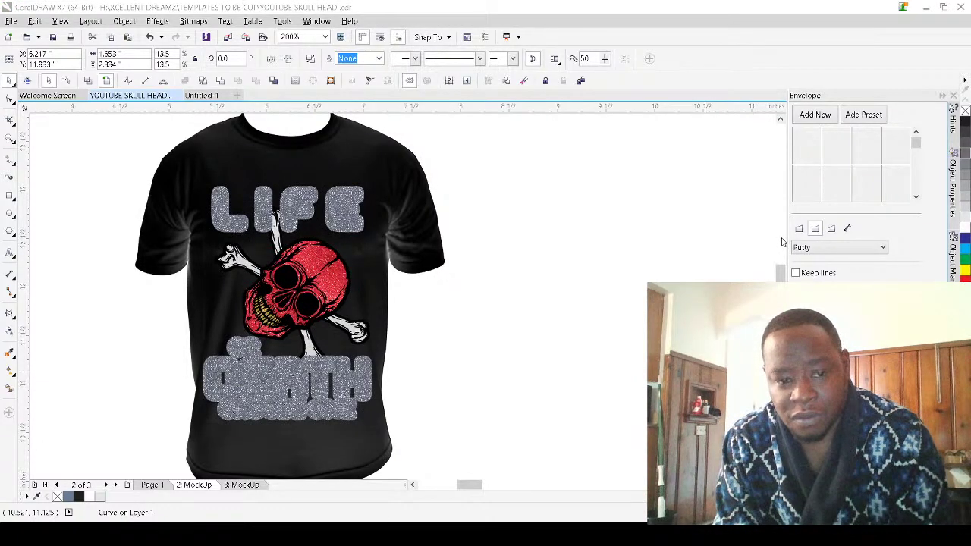
{"action": "left_click", "coordinate": [590, 259]}
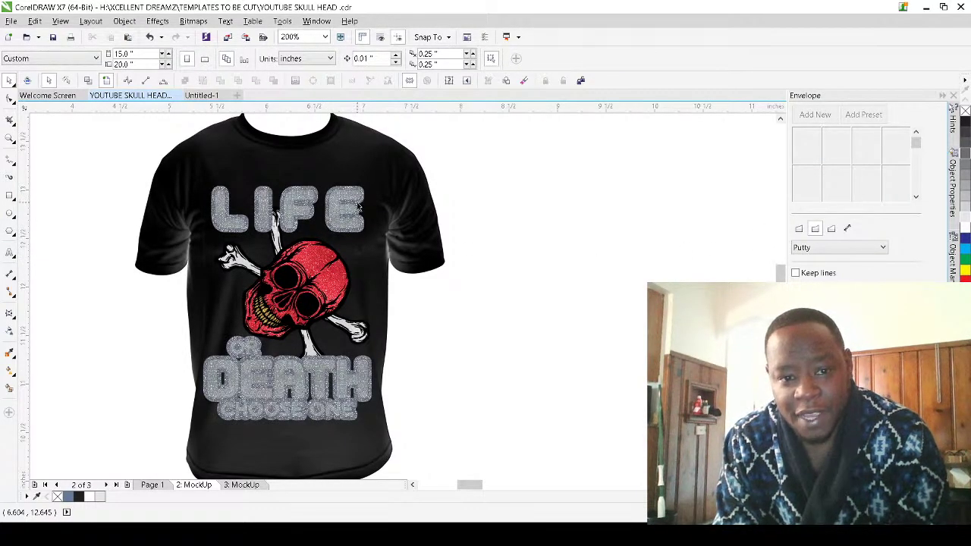
{"action": "left_click", "coordinate": [360, 205]}
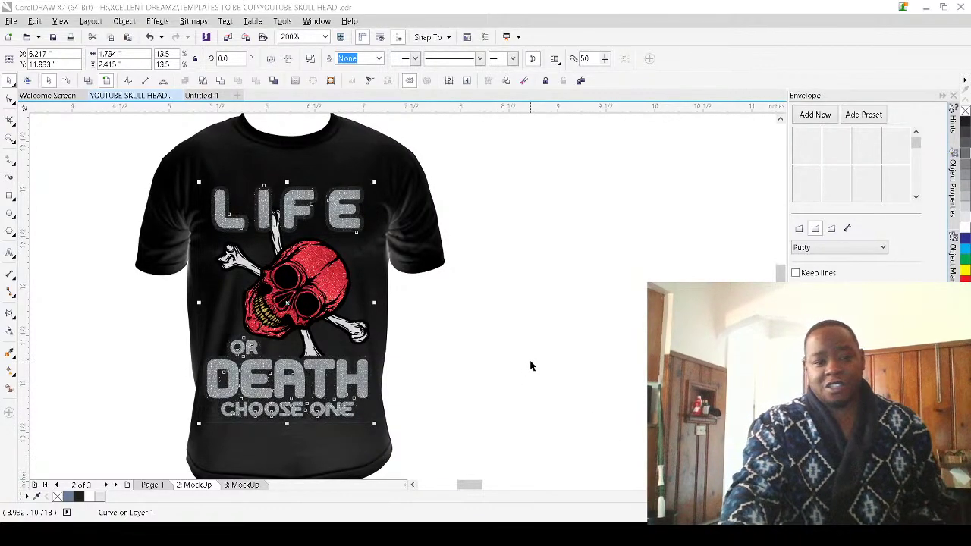
{"action": "left_click", "coordinate": [496, 377]}
Fill the LIFE OR DEATH CHOOSE ONE lettering with black, deselect it and check it against the black T-shirt
{"action": "left_click", "coordinate": [296, 385]}
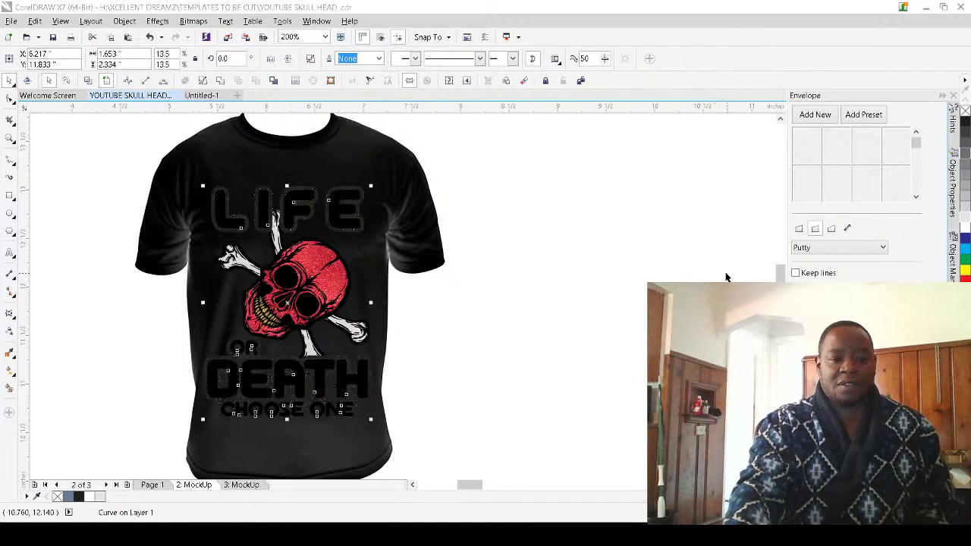
{"action": "left_click", "coordinate": [590, 291]}
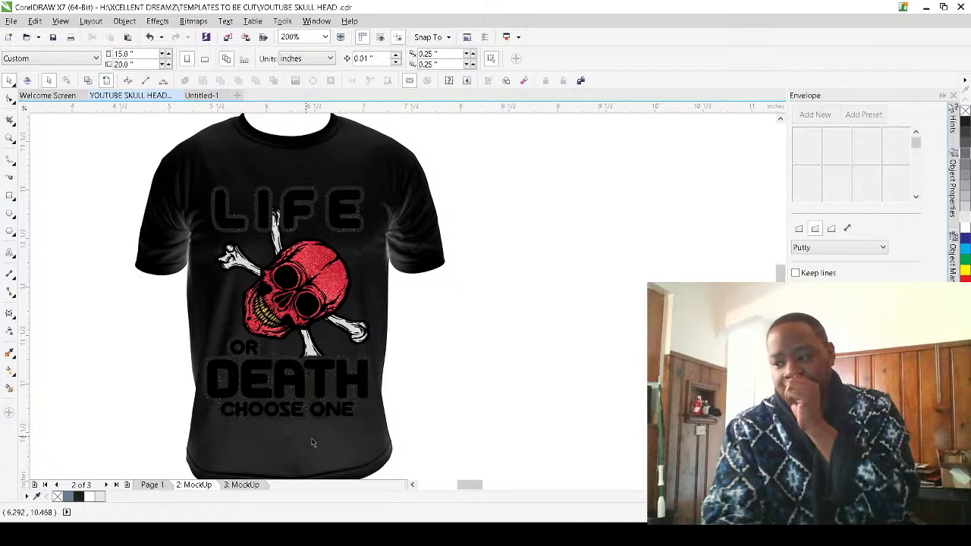
{"action": "scroll", "coordinate": [297, 378], "scroll_direction": "up", "scroll_amount": 1}
{"action": "scroll", "coordinate": [285, 383], "scroll_direction": "up", "scroll_amount": 1}
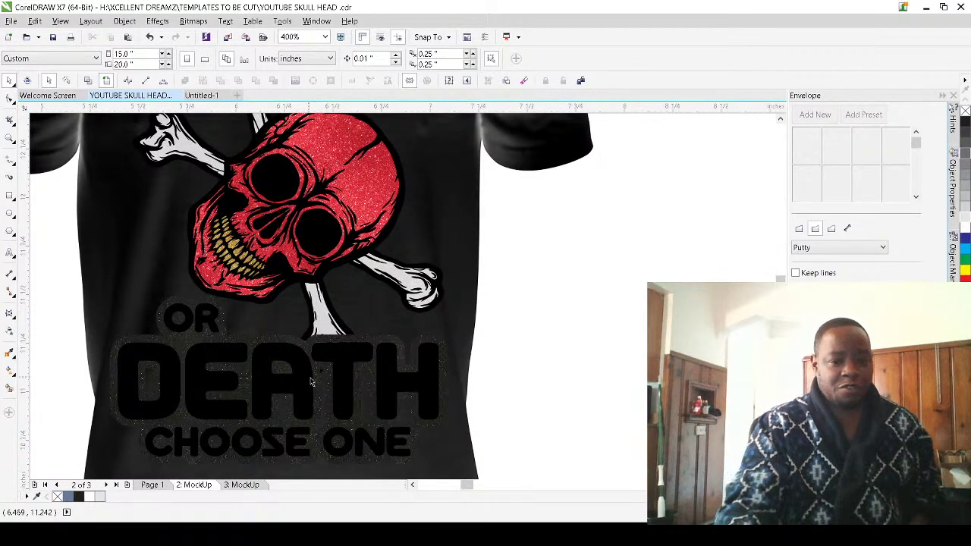
{"action": "scroll", "coordinate": [331, 377], "scroll_direction": "down", "scroll_amount": 1}
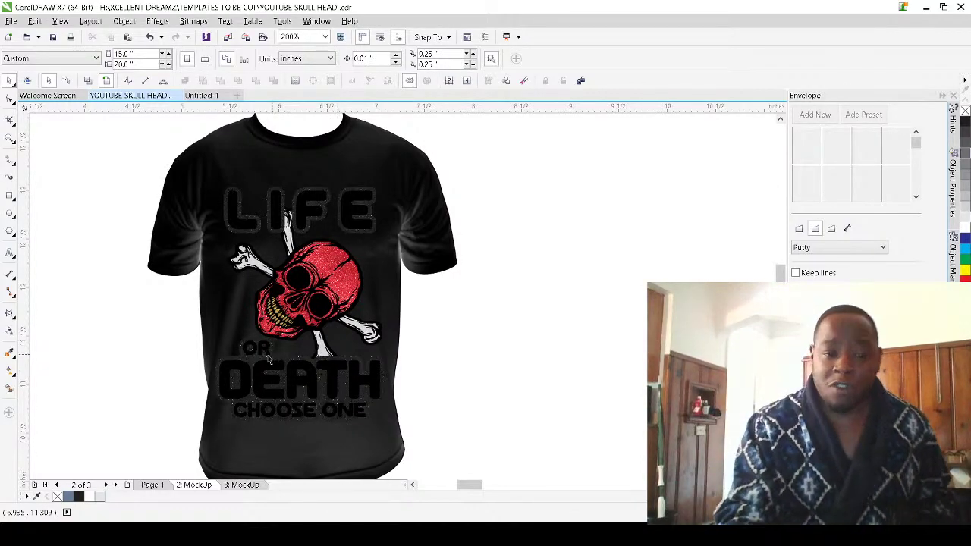
Recolour the T-shirt image on the mockup from black to grey and deselect it
{"action": "left_click", "coordinate": [244, 226]}
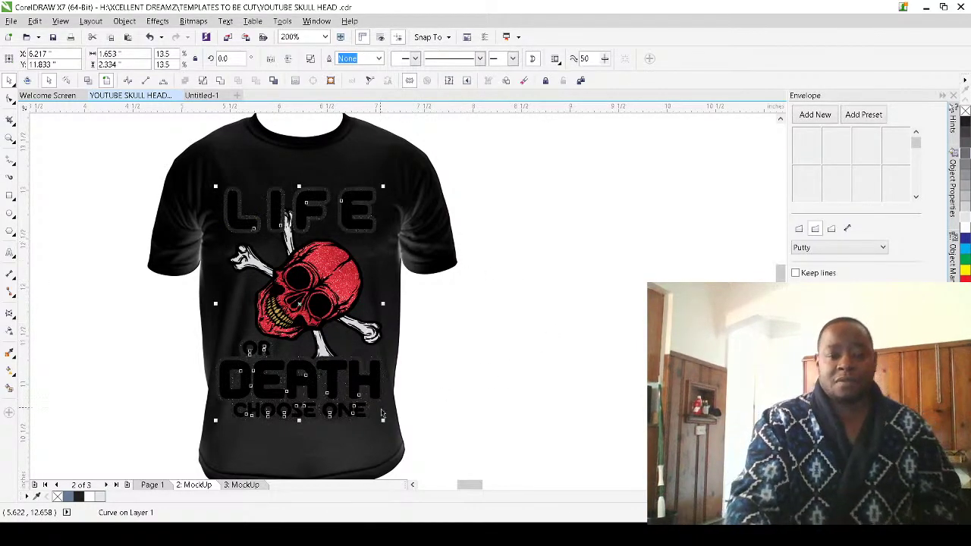
{"action": "left_click", "coordinate": [526, 379]}
{"action": "left_click", "coordinate": [381, 265]}
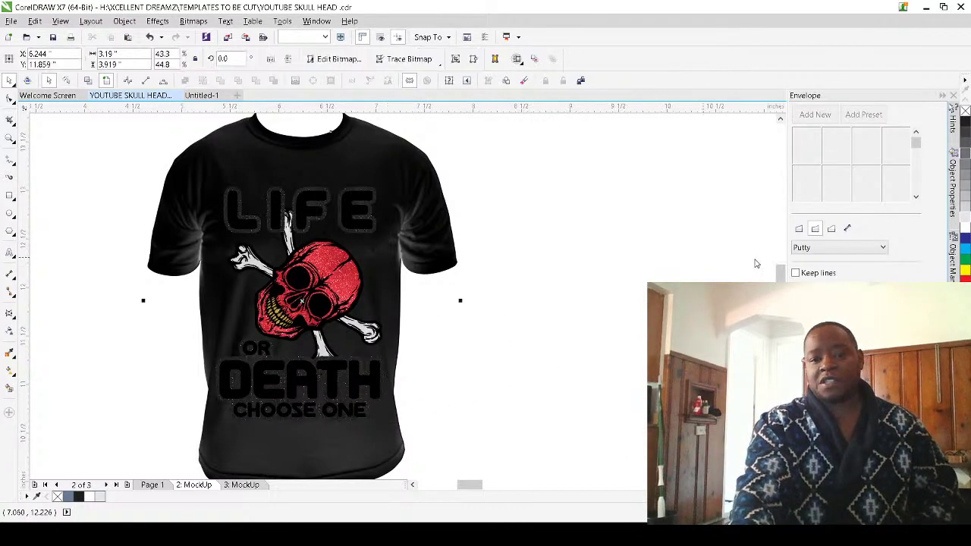
{"action": "key", "text": "F9"}
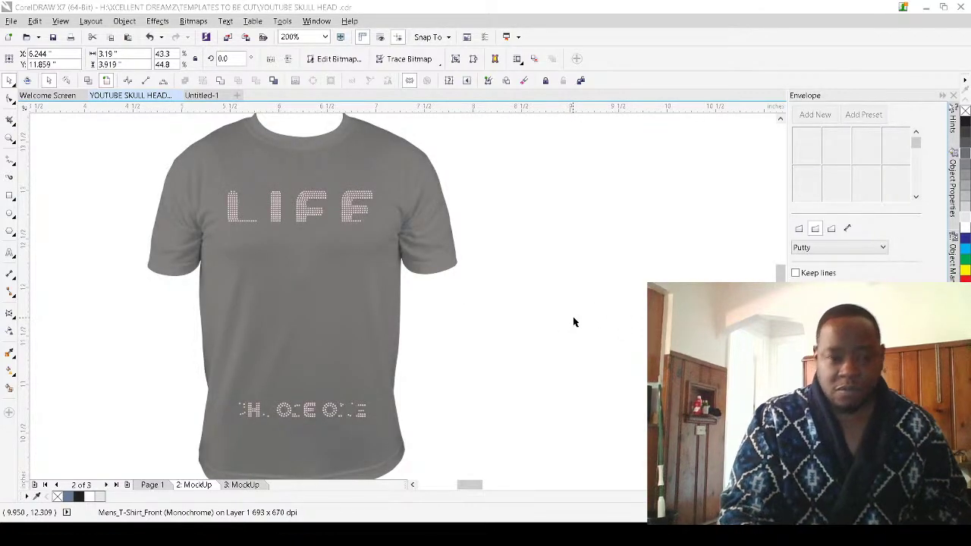
{"action": "key", "text": "Escape"}
Fill the lettering on the grey T-shirt with matching grey and its outline with white
{"action": "left_click", "coordinate": [347, 216]}
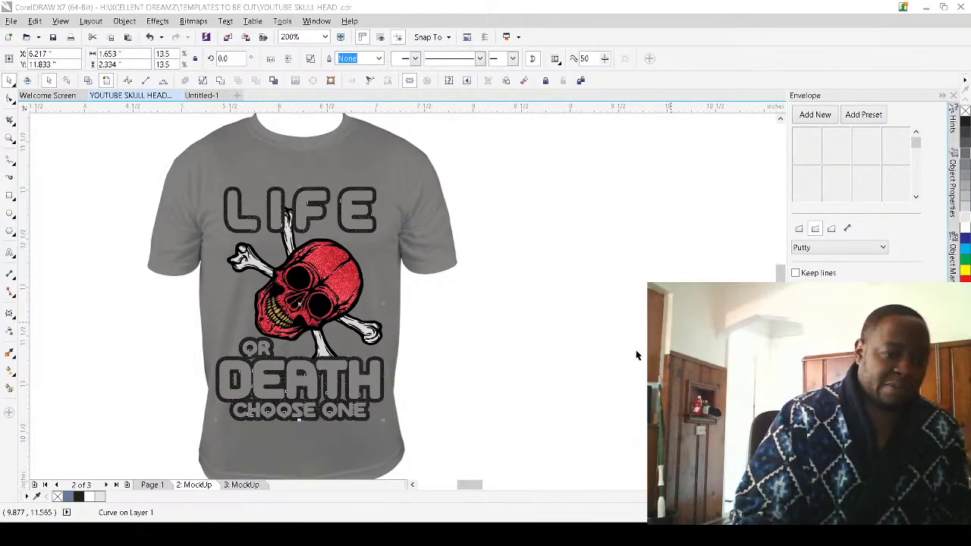
{"action": "left_click", "coordinate": [592, 359]}
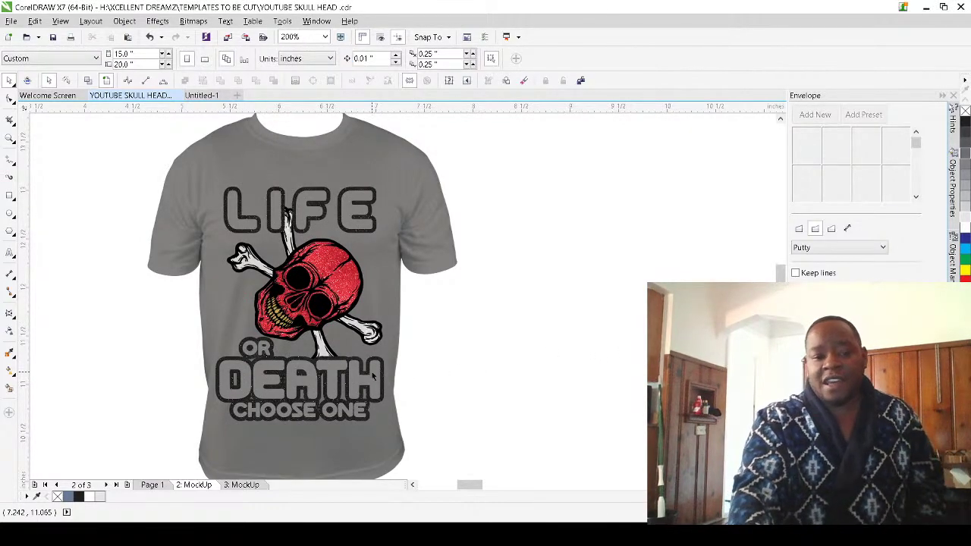
{"action": "left_click", "coordinate": [383, 369]}
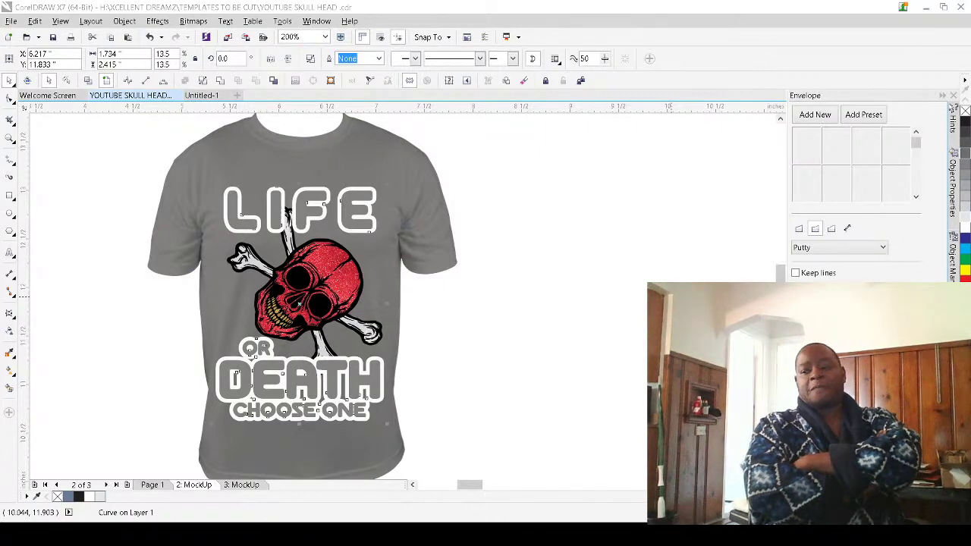
{"action": "left_click", "coordinate": [530, 344]}
Trim the silver bone fill and the skull's black outline where they overlap the grey lettering
{"action": "left_click", "coordinate": [303, 219]}
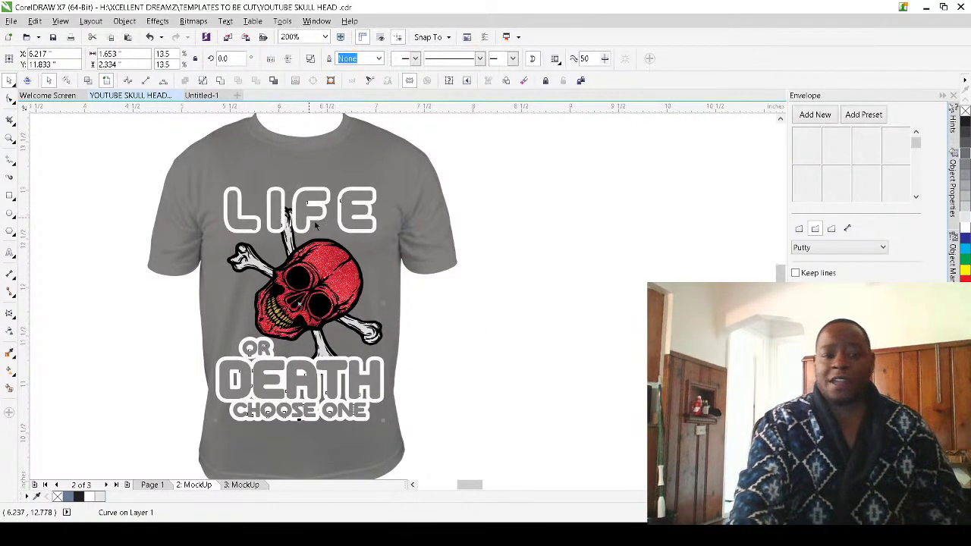
{"action": "scroll", "coordinate": [296, 204], "scroll_direction": "up", "scroll_amount": 1}
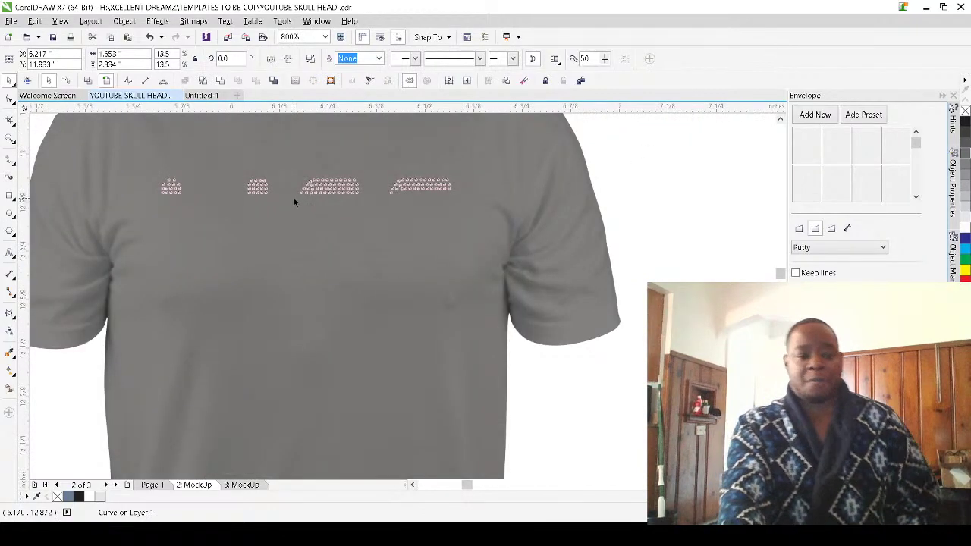
{"action": "scroll", "coordinate": [294, 201], "scroll_direction": "up", "scroll_amount": 1}
{"action": "scroll", "coordinate": [285, 273], "scroll_direction": "up", "scroll_amount": 2}
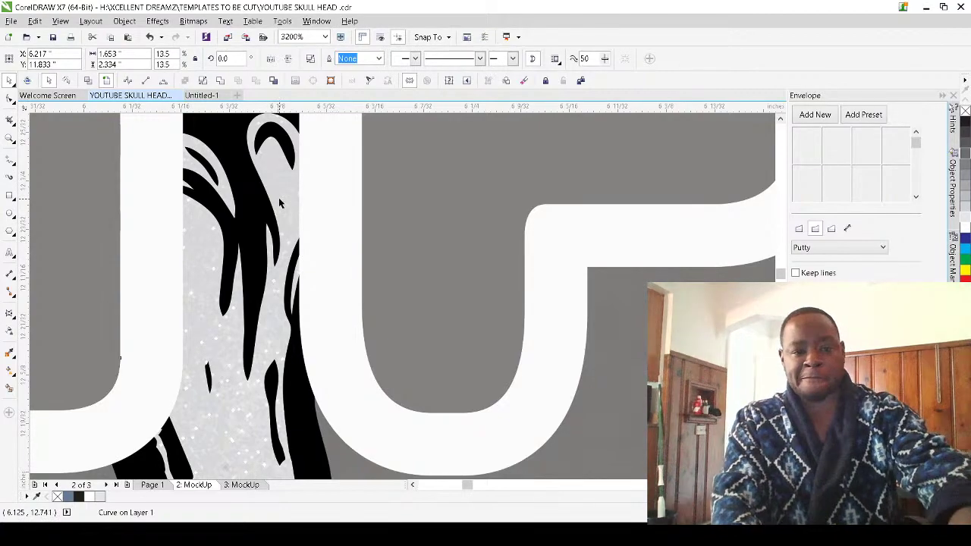
{"action": "left_click", "coordinate": [280, 199], "text": "shift"}
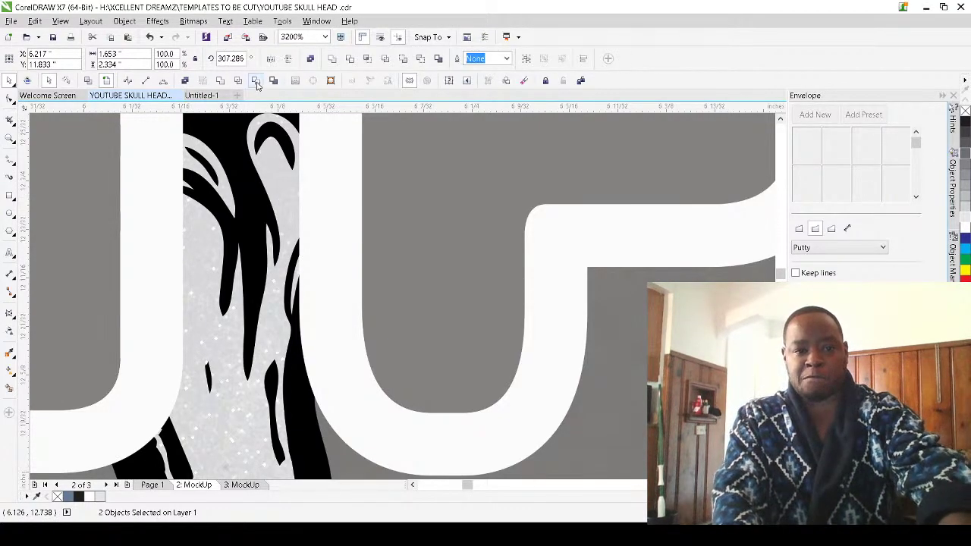
{"action": "left_click", "coordinate": [459, 207]}
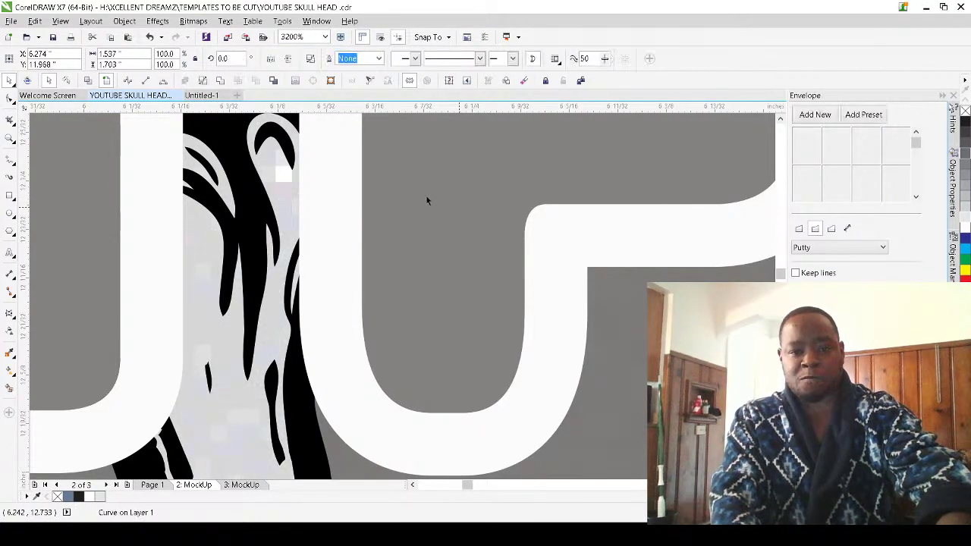
{"action": "left_click", "coordinate": [247, 143], "text": "shift"}
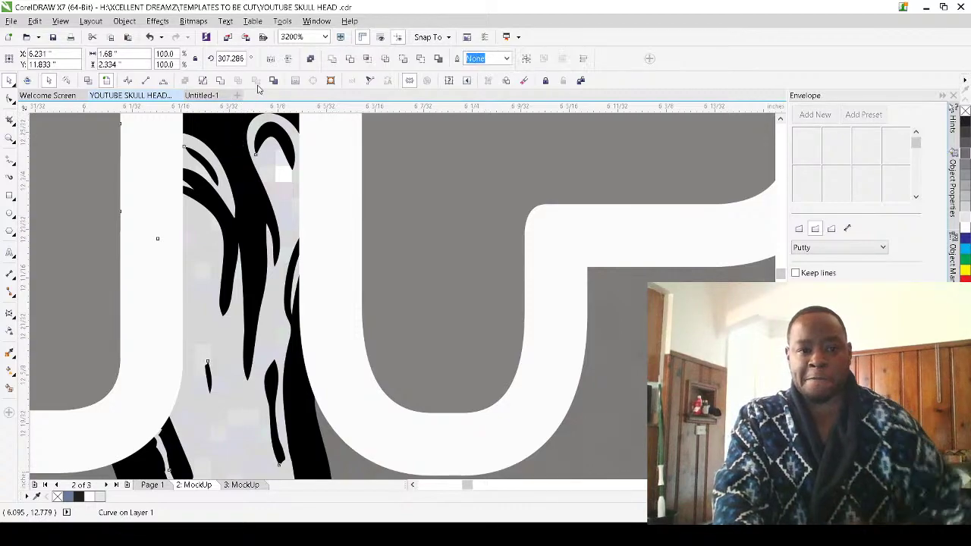
{"action": "scroll", "coordinate": [306, 200], "scroll_direction": "down", "scroll_amount": 3}
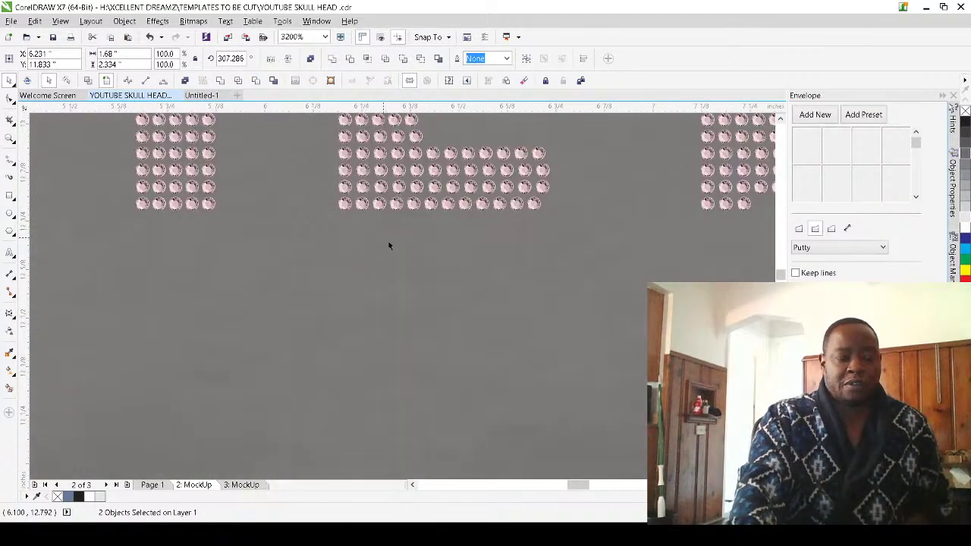
Remove the grey fill of the LIFE OR DEATH CHOOSE ONE lettering to expose the rhinestones beneath it
{"action": "left_click", "coordinate": [449, 226]}
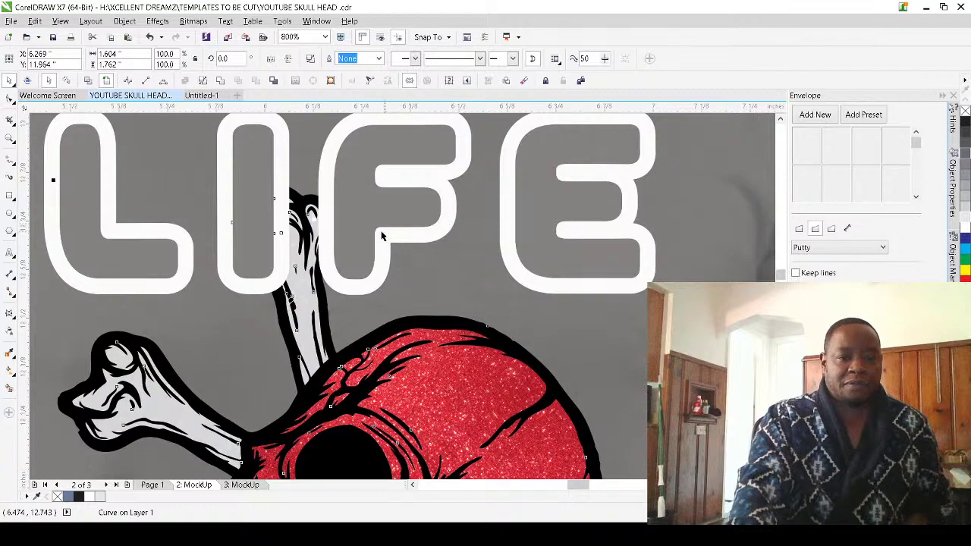
{"action": "left_click", "coordinate": [356, 234]}
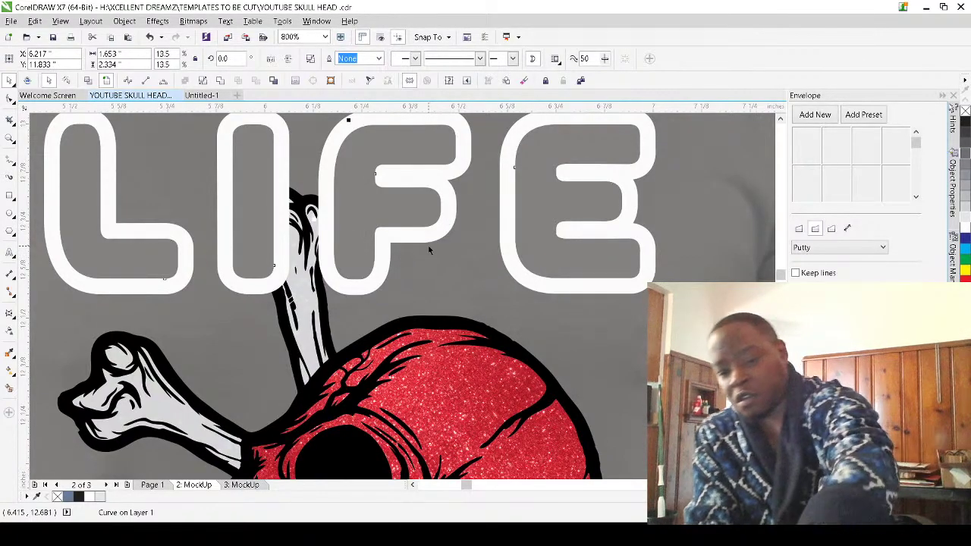
{"action": "key", "text": "Escape"}
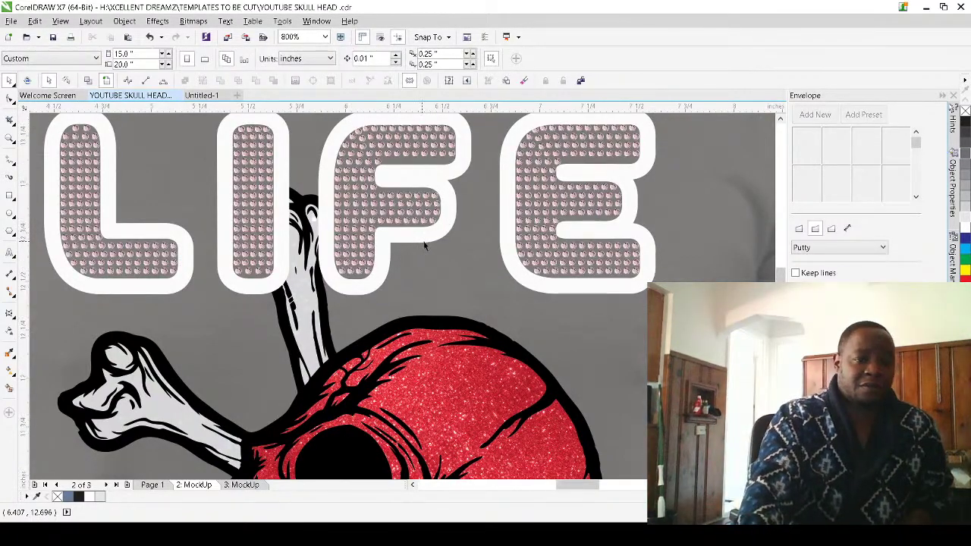
Recolour all the rhinestones in the LIFE OR DEATH CHOOSE ONE lettering white and deselect them
{"action": "scroll", "coordinate": [427, 248], "scroll_direction": "down", "scroll_amount": 1}
{"action": "scroll", "coordinate": [424, 245], "scroll_direction": "down", "scroll_amount": 1}
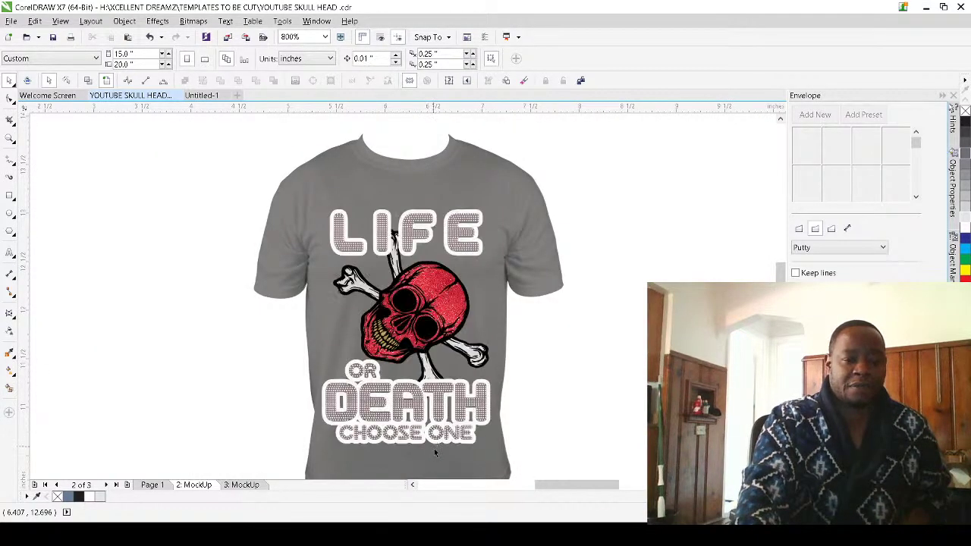
{"action": "scroll", "coordinate": [436, 449], "scroll_direction": "up", "scroll_amount": 1}
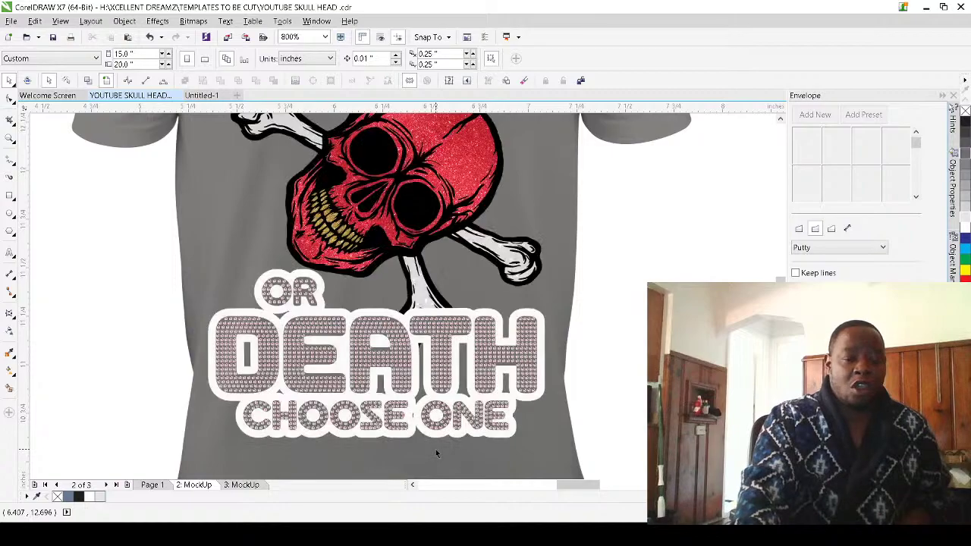
{"action": "left_click", "coordinate": [436, 334]}
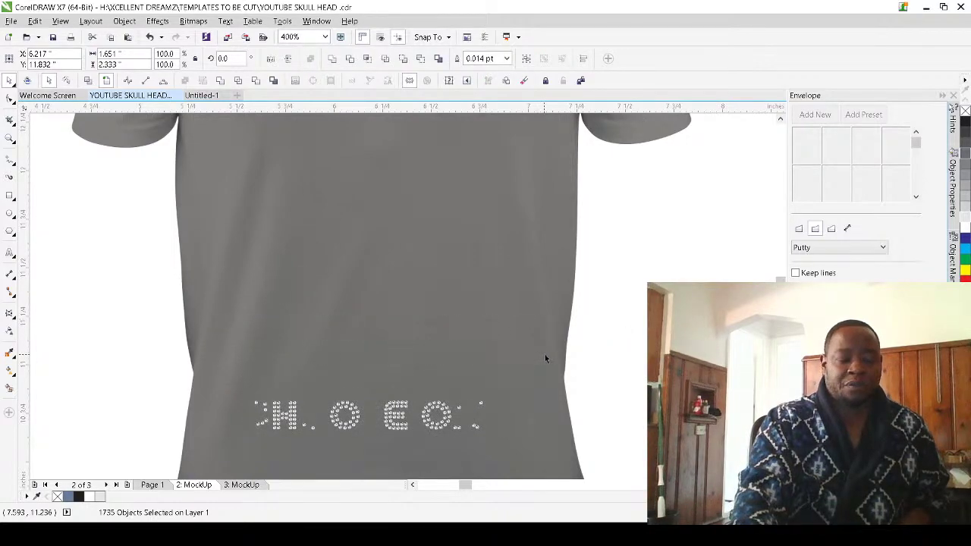
{"action": "key", "text": "Escape"}
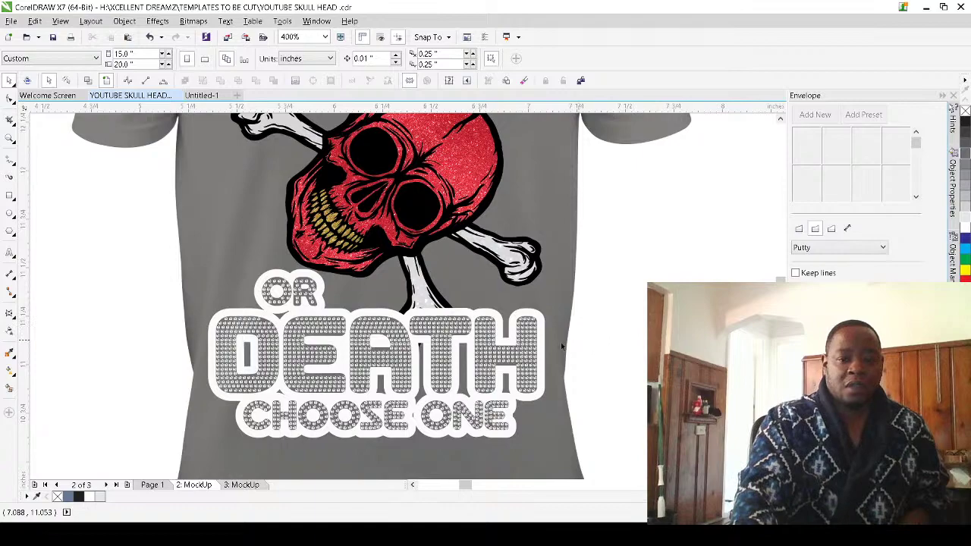
Fill the outline around the rhinestone lettering with dark grey and deselect it
{"action": "left_click", "coordinate": [566, 346]}
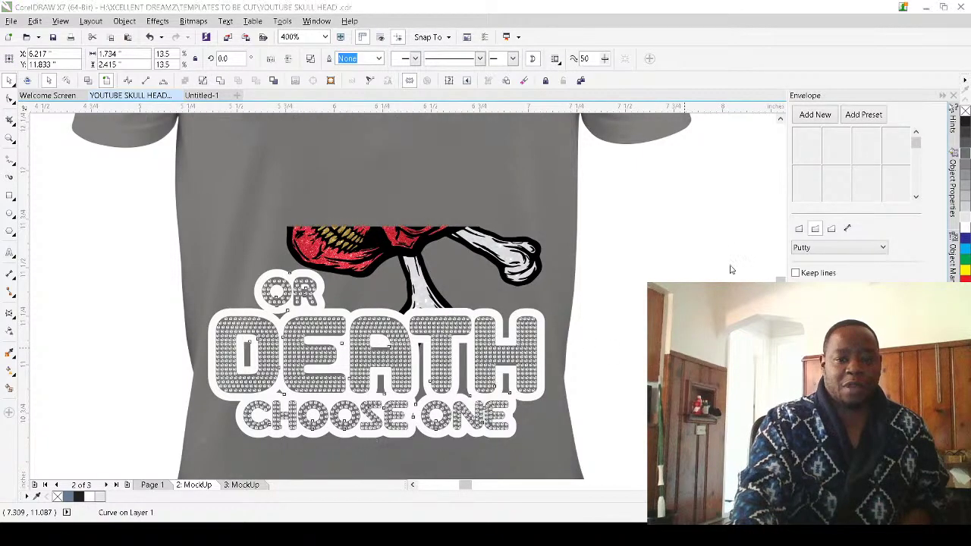
{"action": "scroll", "coordinate": [622, 425], "scroll_direction": "down", "scroll_amount": 1}
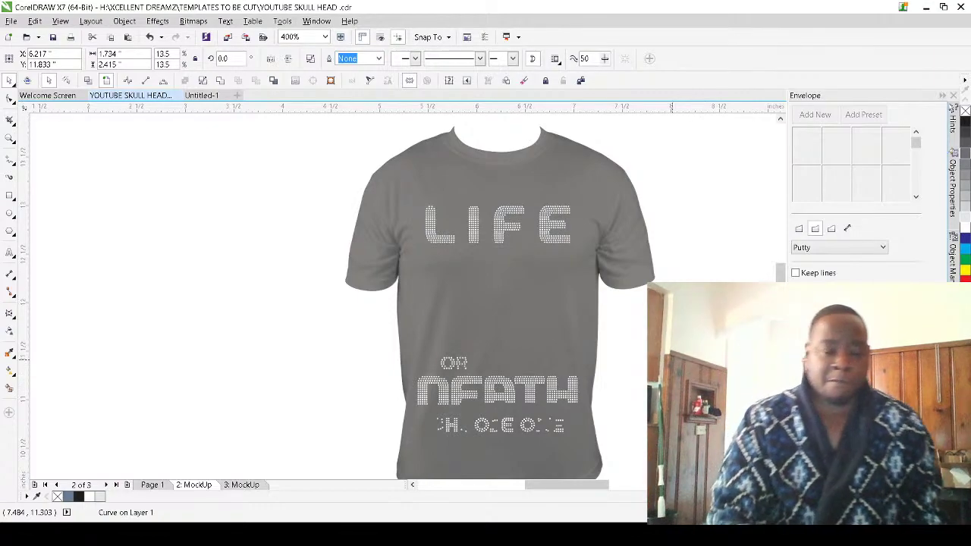
{"action": "left_click", "coordinate": [585, 342]}
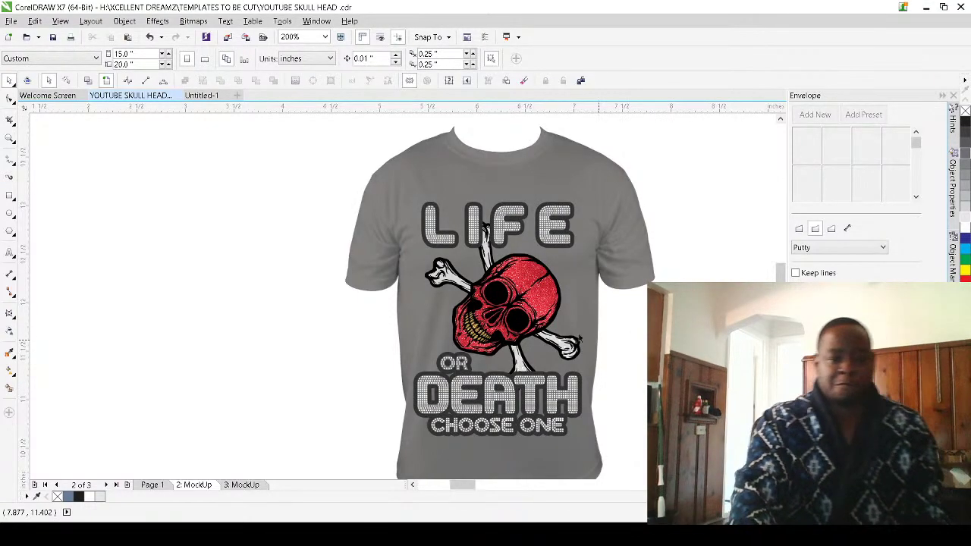
Replace the skull's red glitter fill with white and fill the outline around the lettering with black
{"action": "left_click", "coordinate": [514, 289]}
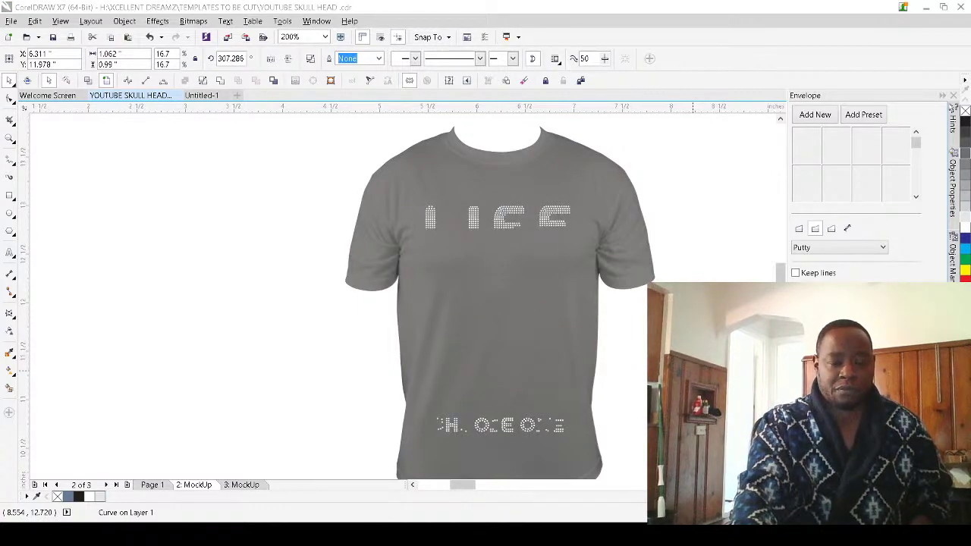
{"action": "left_click", "coordinate": [693, 370]}
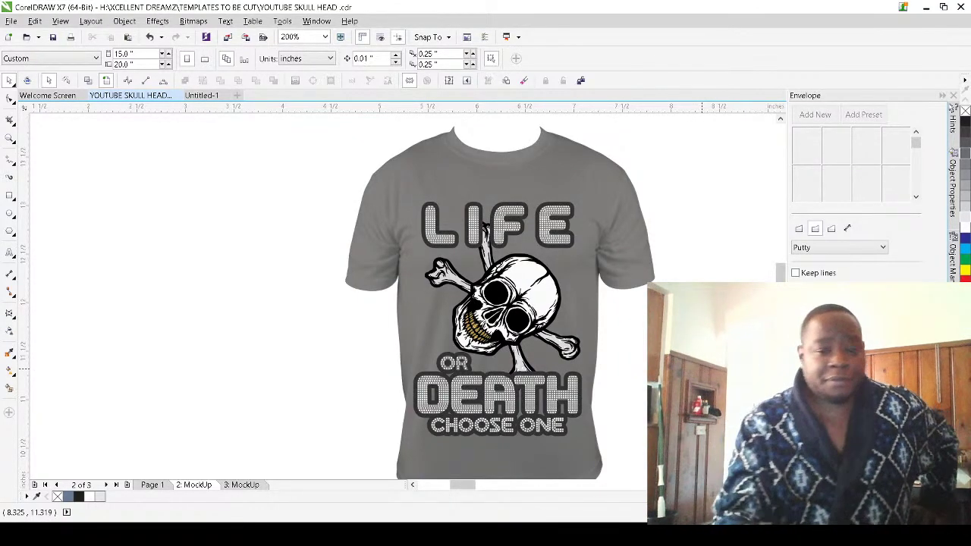
{"action": "left_click", "coordinate": [583, 402]}
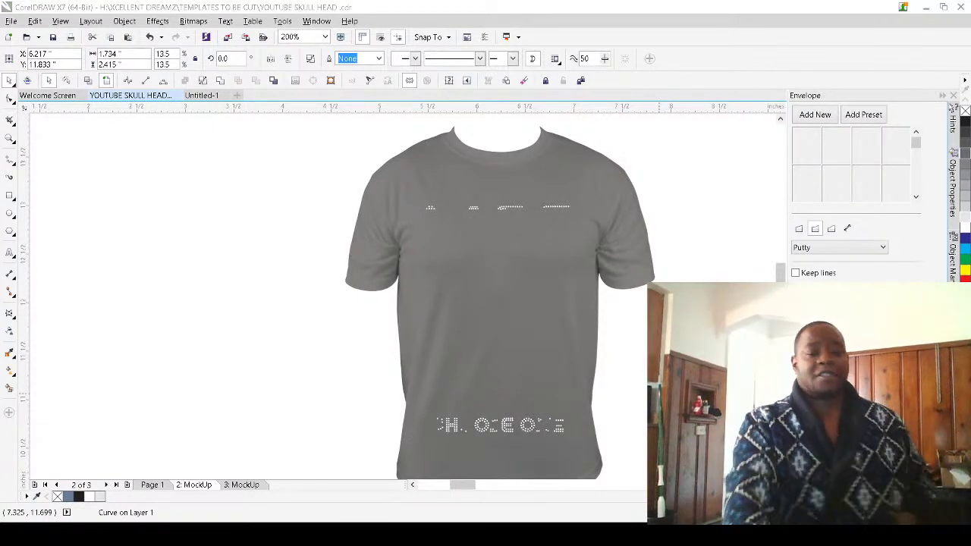
{"action": "key", "text": "Escape"}
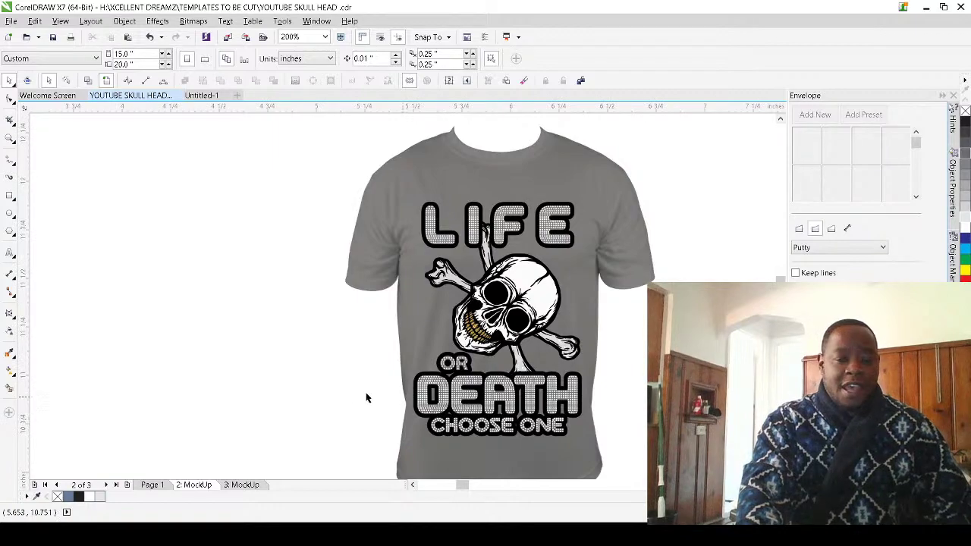
Recolour the rhinestones of the word DEATH red and those of the word LIFE yellow
{"action": "scroll", "coordinate": [356, 397], "scroll_direction": "up", "scroll_amount": 2}
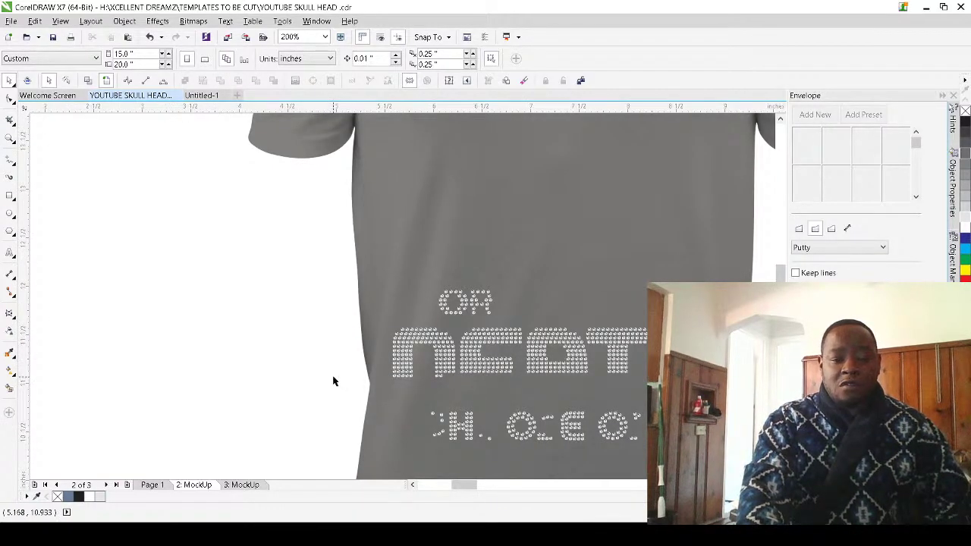
{"action": "scroll", "coordinate": [311, 384], "scroll_direction": "down", "scroll_amount": 2}
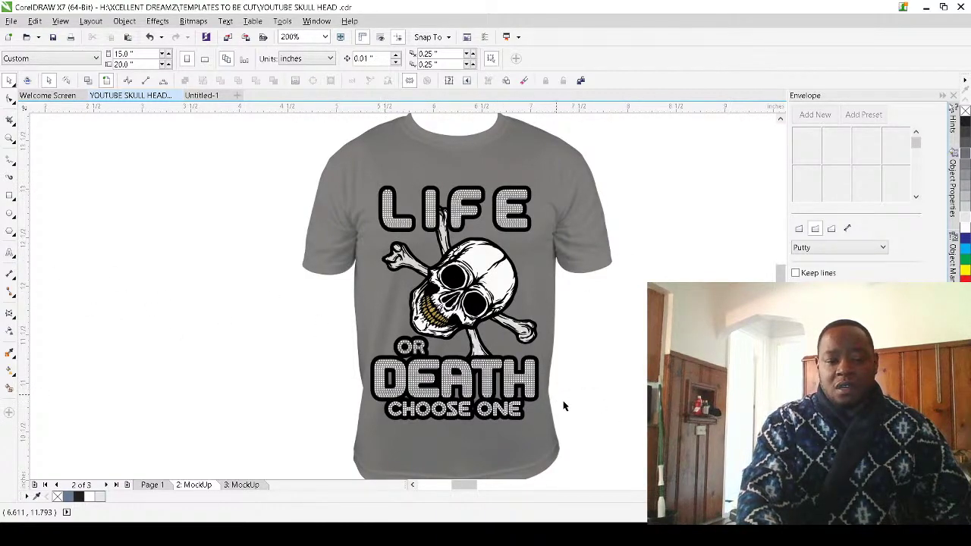
{"action": "left_click_drag", "start_coordinate": [573, 401], "coordinate": [328, 359]}
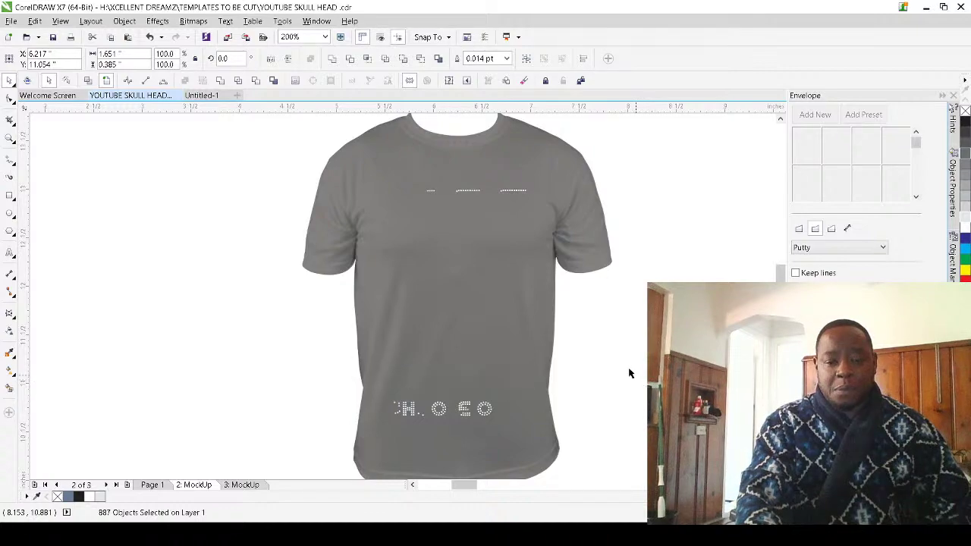
{"action": "left_click", "coordinate": [647, 215]}
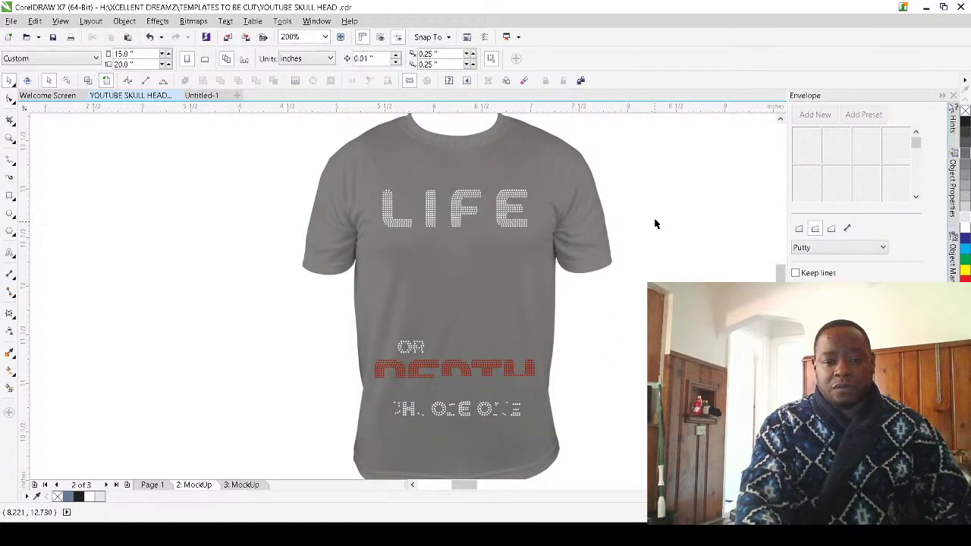
{"action": "left_click_drag", "start_coordinate": [639, 229], "coordinate": [363, 175]}
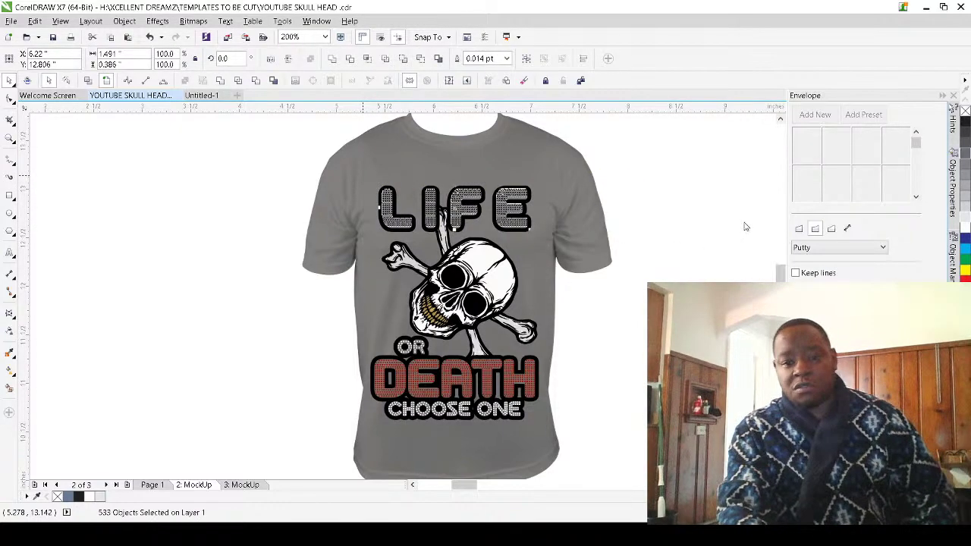
{"action": "left_click", "coordinate": [611, 396]}
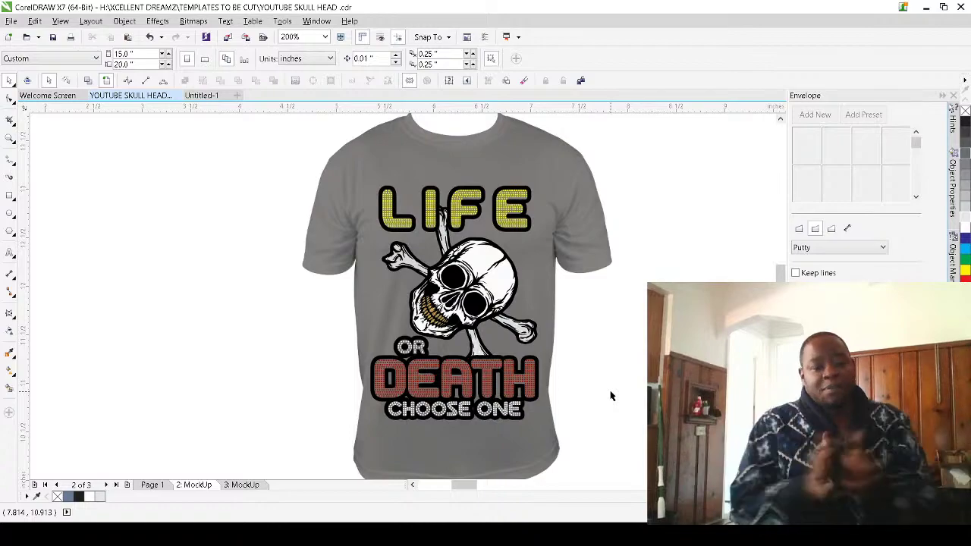